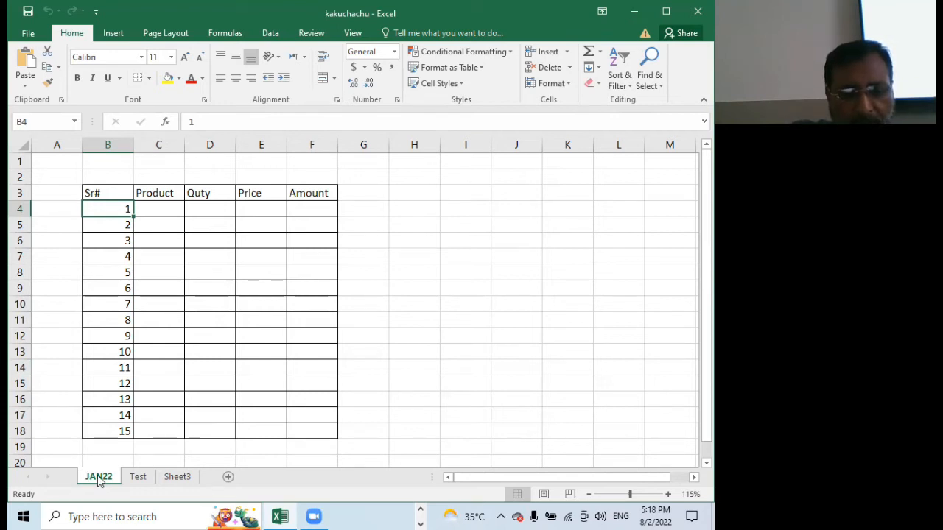
Look through the Test and Sheet3 worksheets, then examine the table in B3:F18 on the JAN22 sheet
left_click(137, 477)
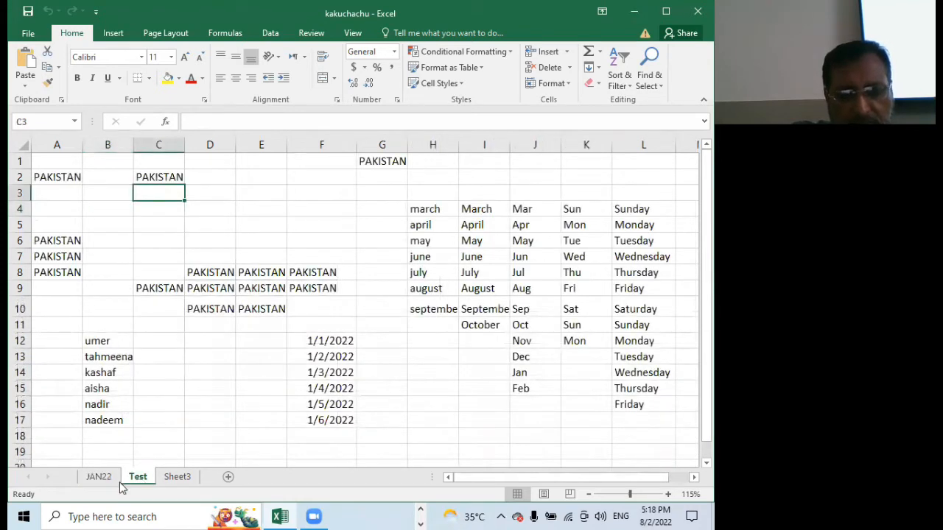
left_click(177, 477)
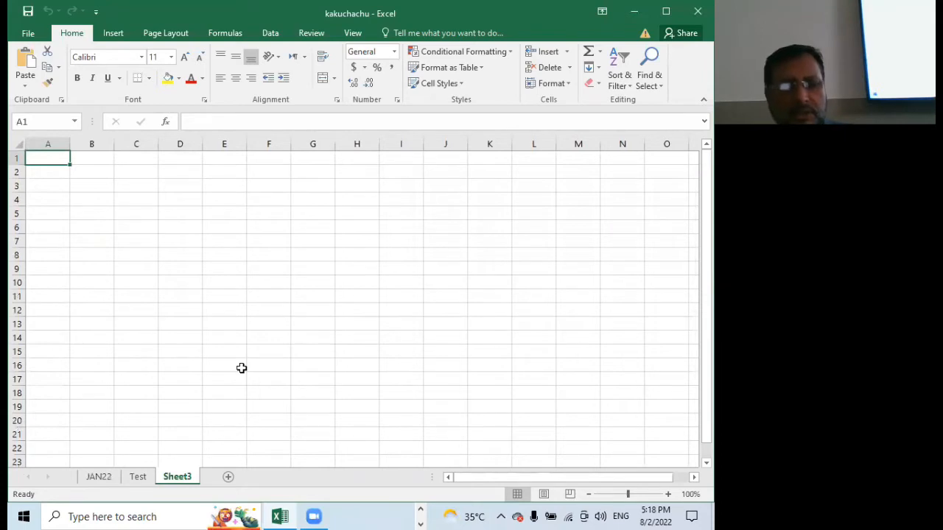
left_click(100, 478)
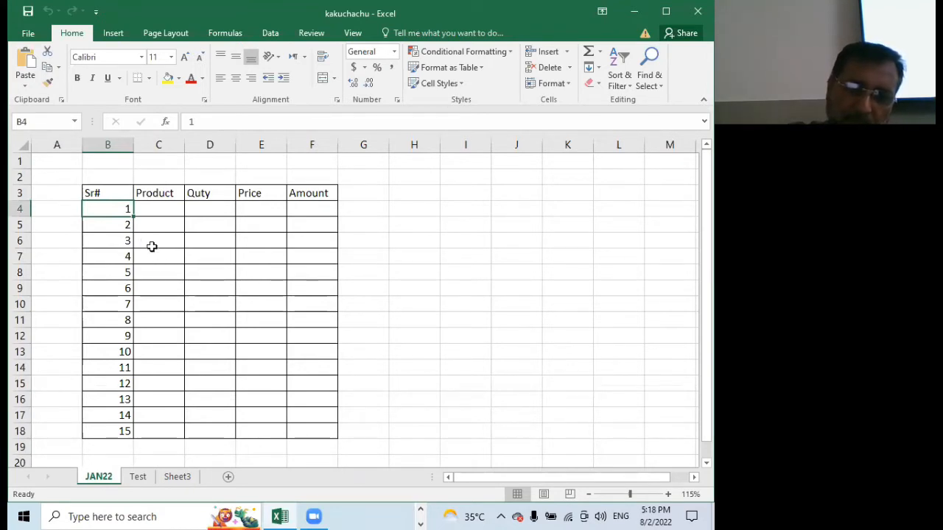
left_click_drag(112, 209, 107, 424)
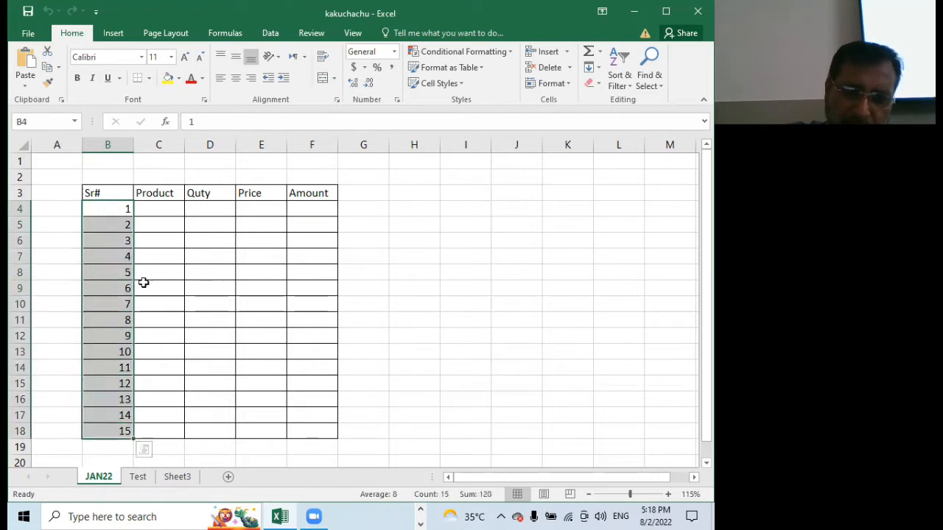
left_click(171, 211)
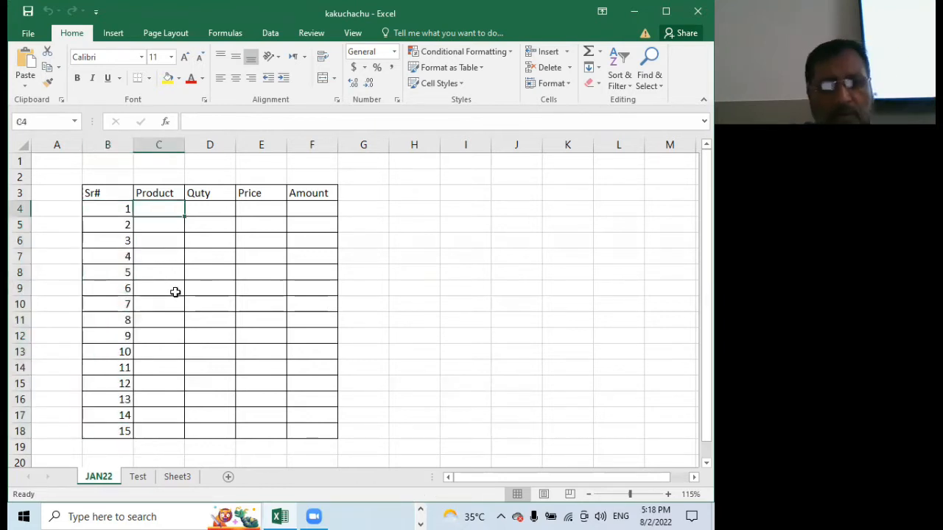
left_click_drag(101, 190, 326, 428)
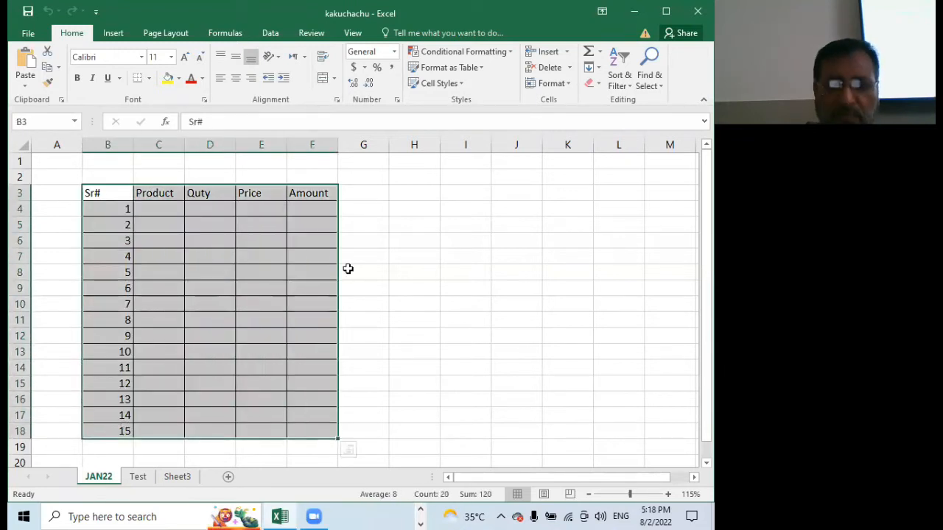
left_click(384, 185)
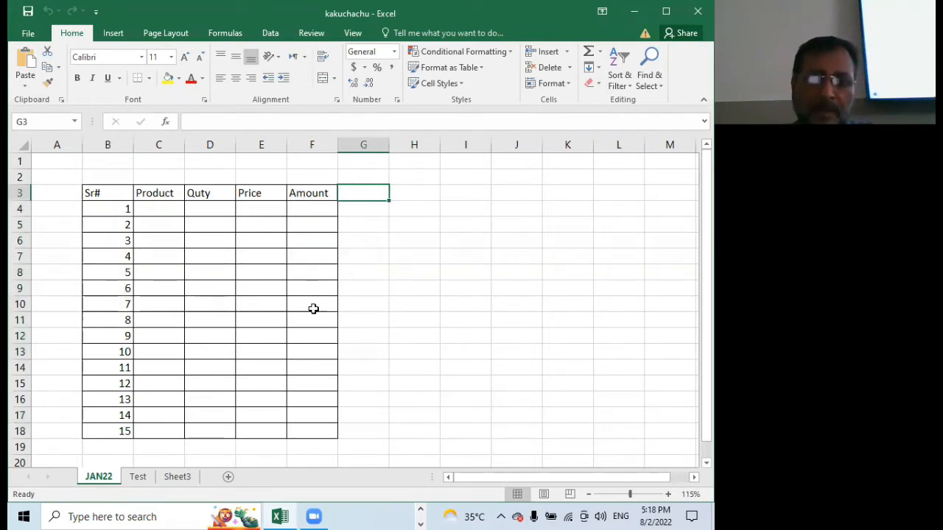
Fill the first four rows of the Product column, C4 to C7, with Oil, Shampoo, Atta and Dal
left_click(164, 209)
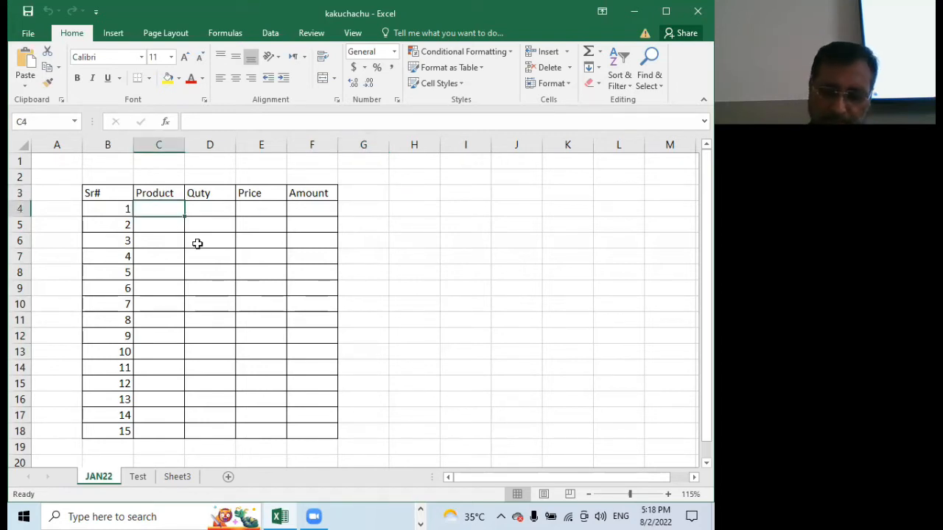
type("Oil")
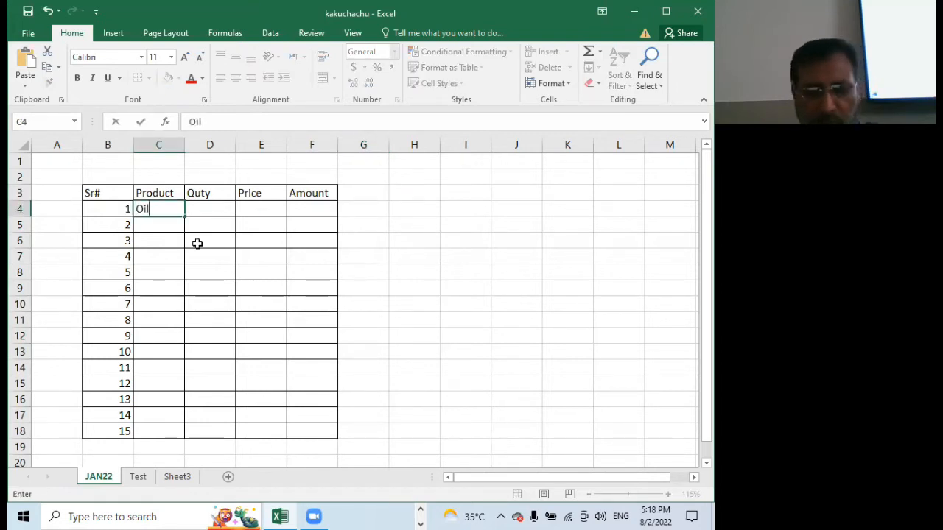
key("Return")
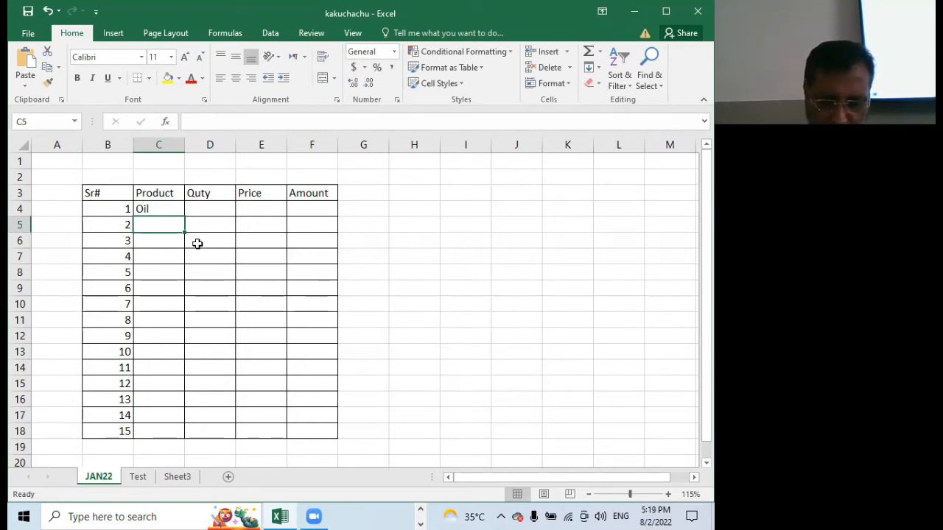
type("Sh")
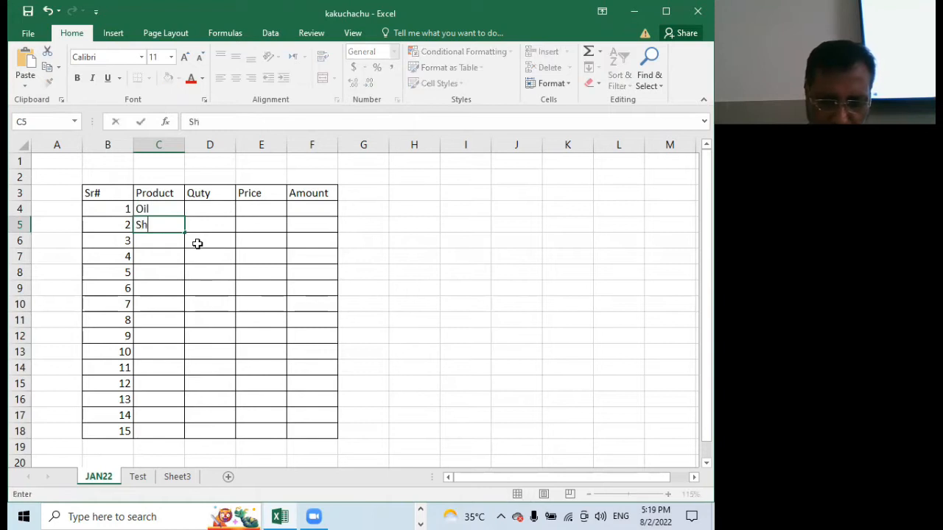
type("ampoo")
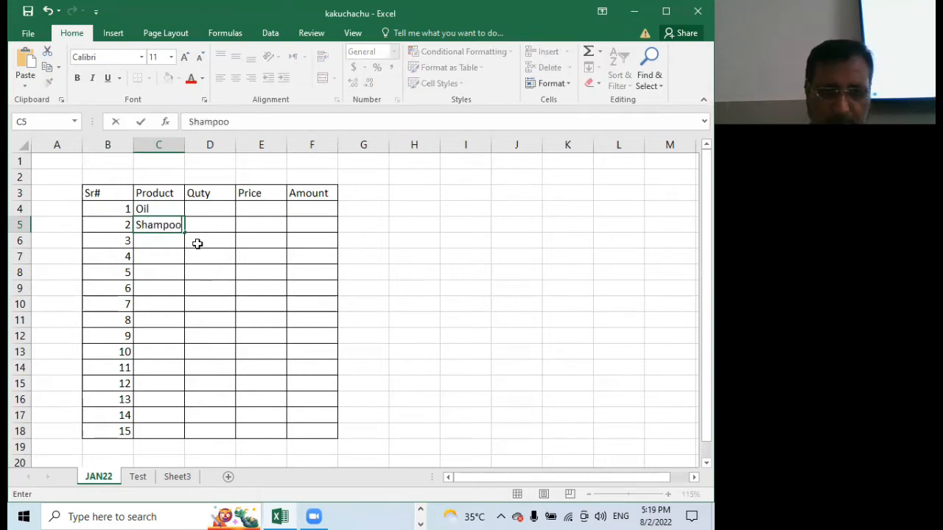
key("Return")
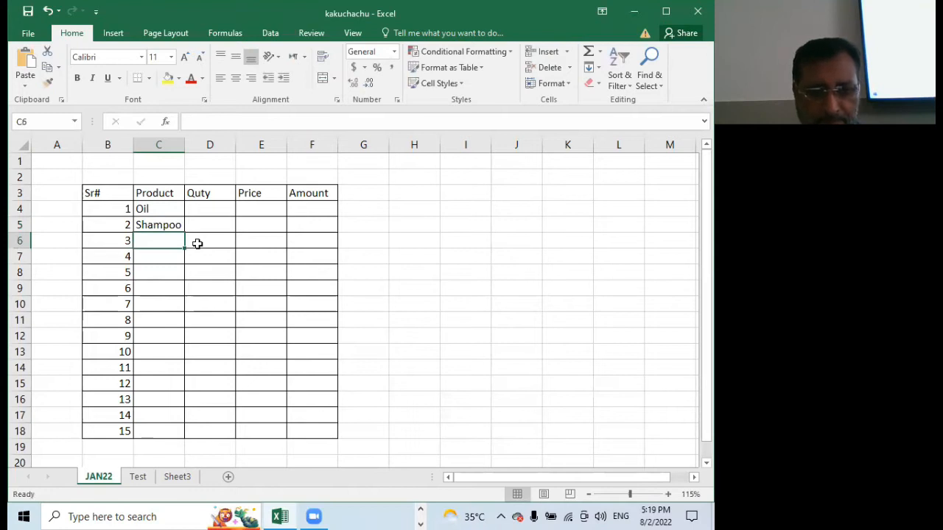
type("At")
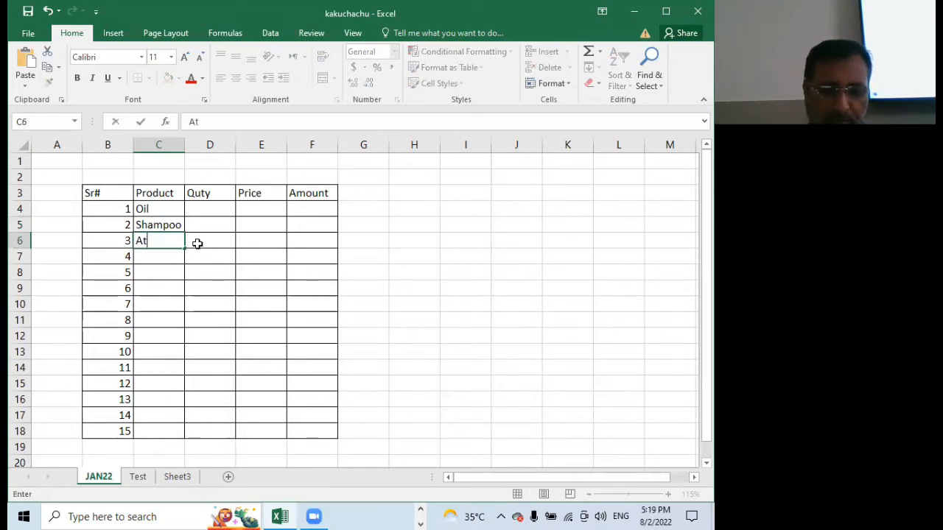
type("ta")
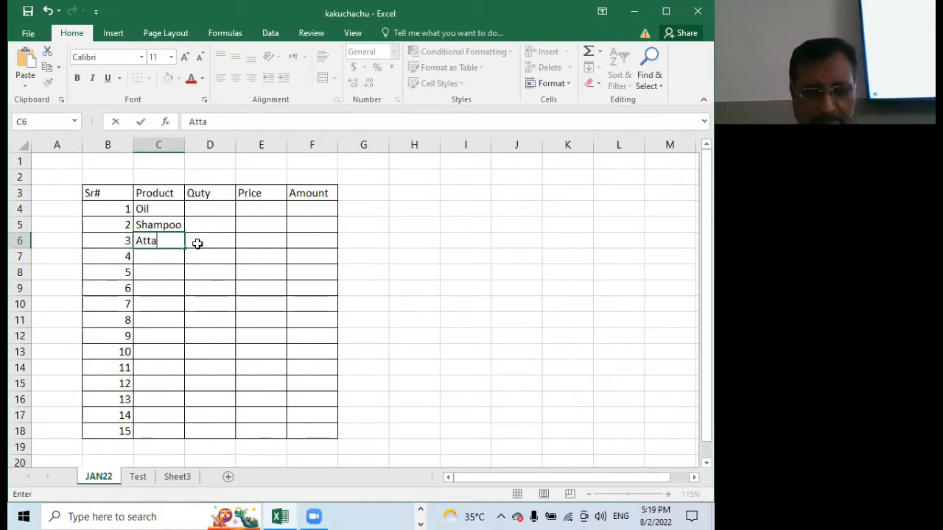
key("Return")
type("Dal")
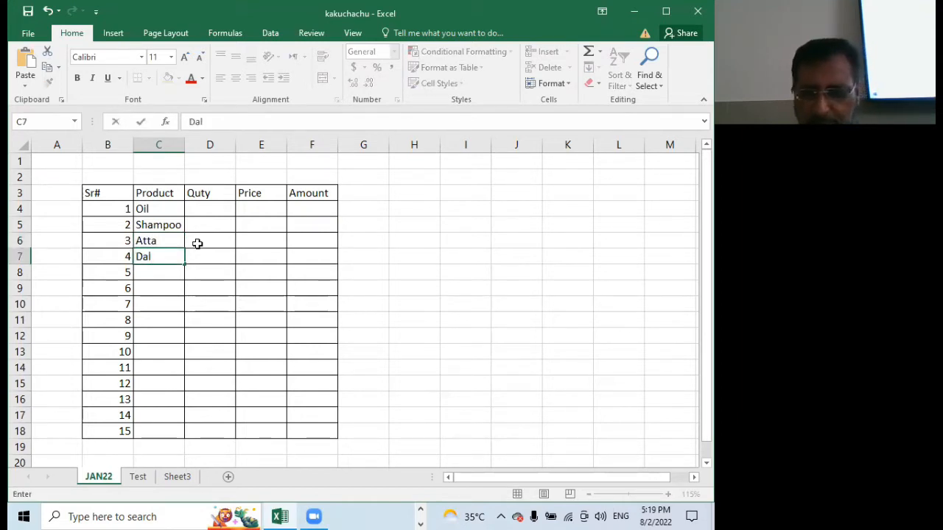
key("Return")
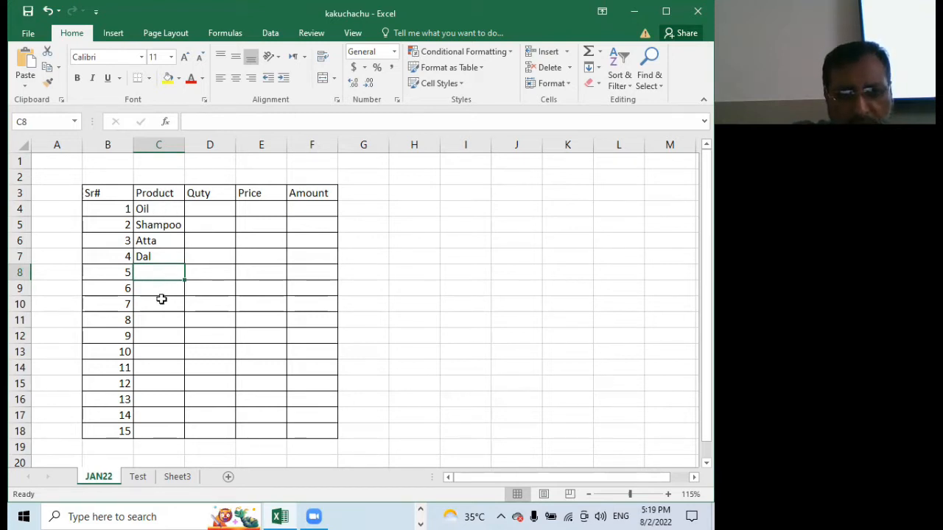
Enter the heading "products" in cell A20, below the table on the JAN22 sheet
scroll(162, 300, "down", 3)
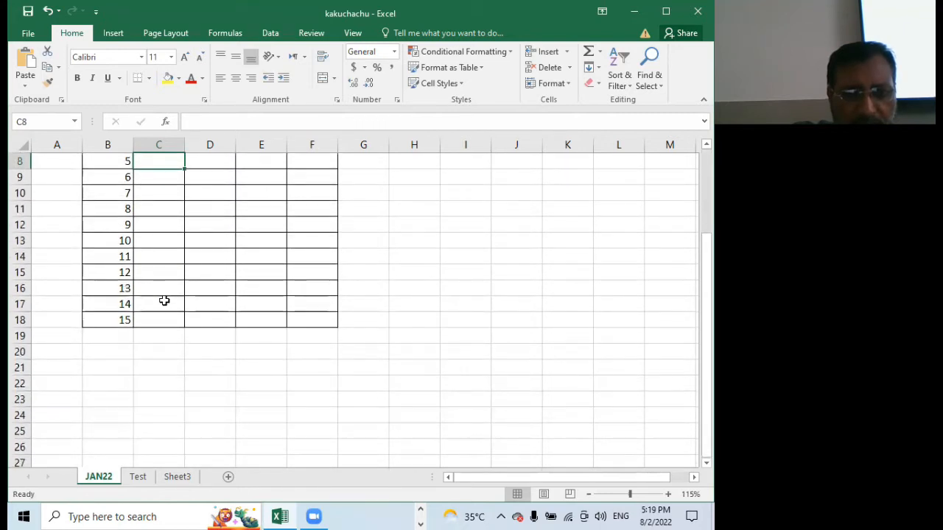
left_click(66, 353)
scroll(190, 329, "up", 3)
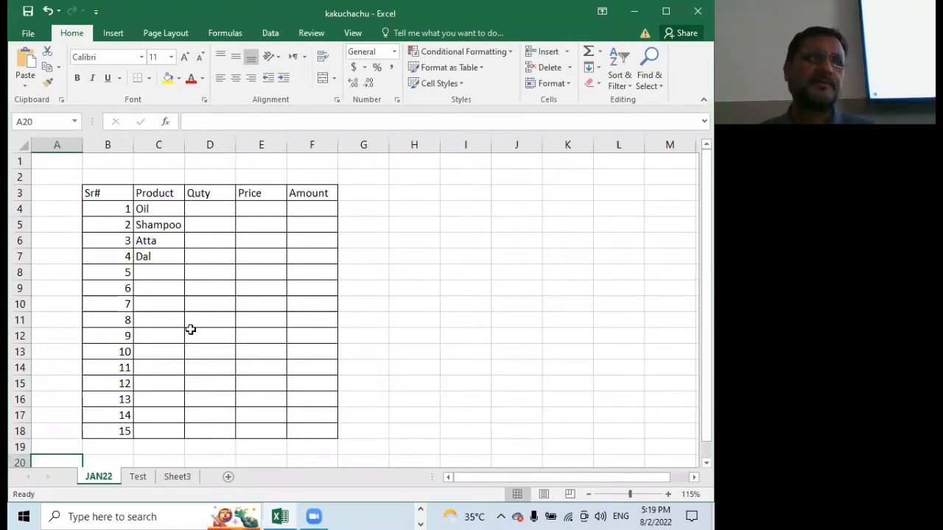
scroll(199, 306, "down", 3)
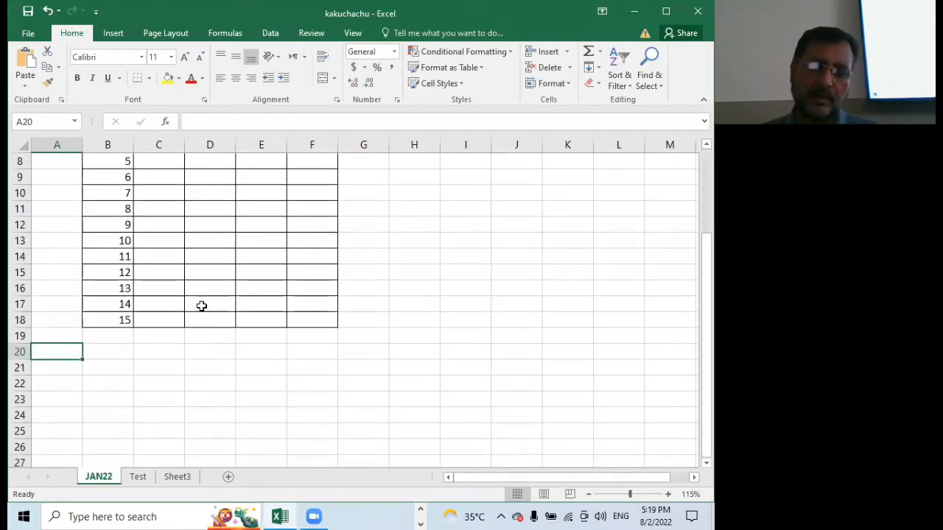
scroll(198, 308, "down", 2)
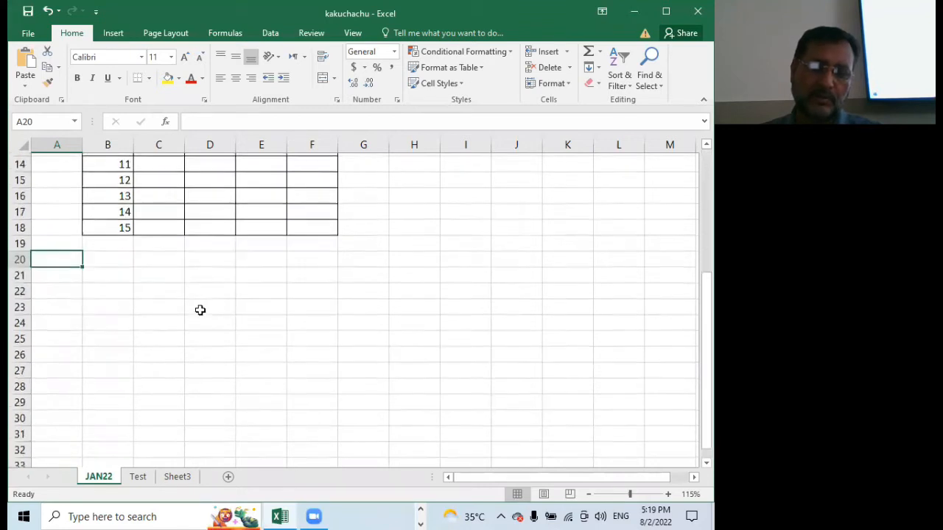
scroll(200, 310, "up", 5)
scroll(199, 311, "down", 2)
scroll(200, 310, "up", 2)
scroll(199, 311, "down", 2)
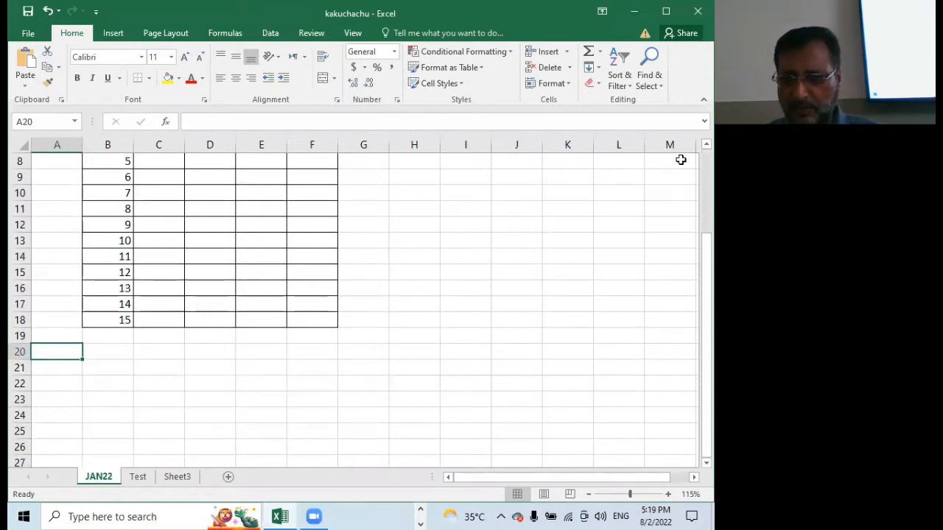
scroll(564, 267, "up", 2)
scroll(564, 267, "down", 2)
type("p")
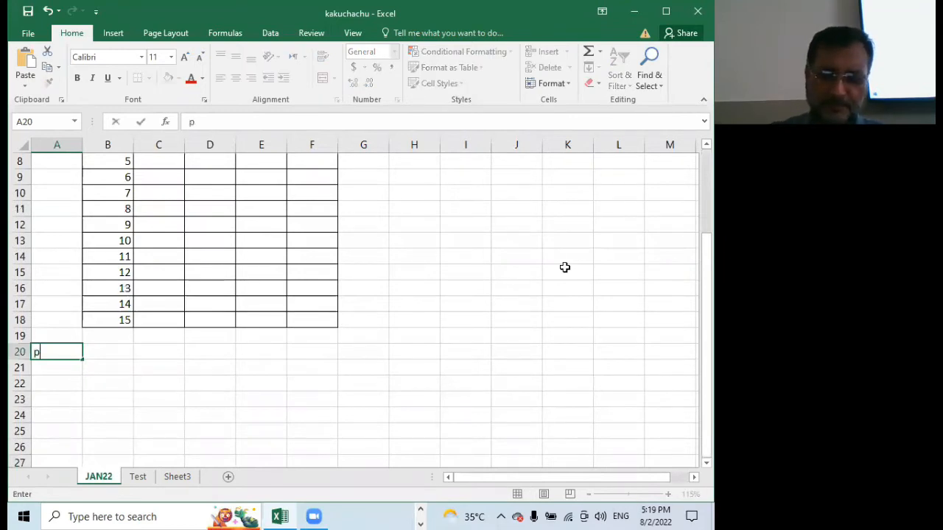
type("roducts")
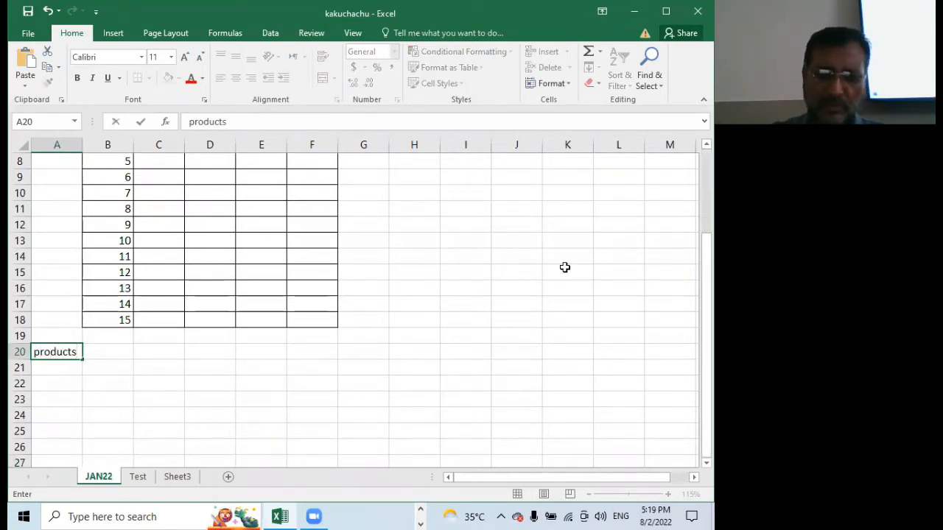
key("Return")
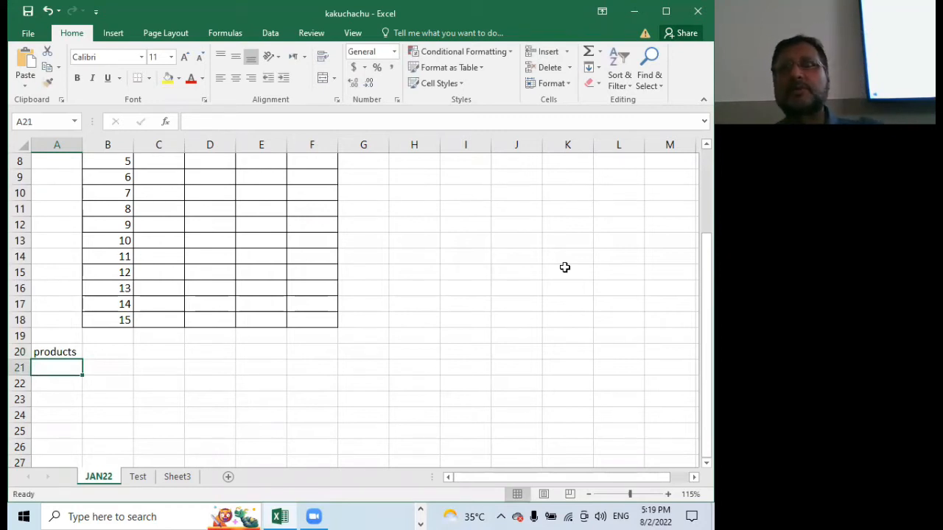
List Oil, Atta, Shampoo and Ghee in cells A21 to A24 under the products heading
type("Oil")
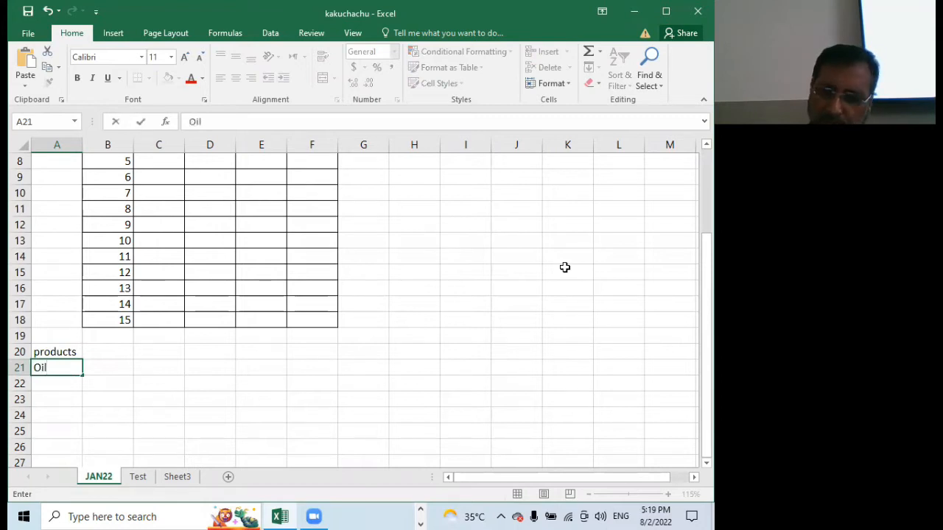
key("Return")
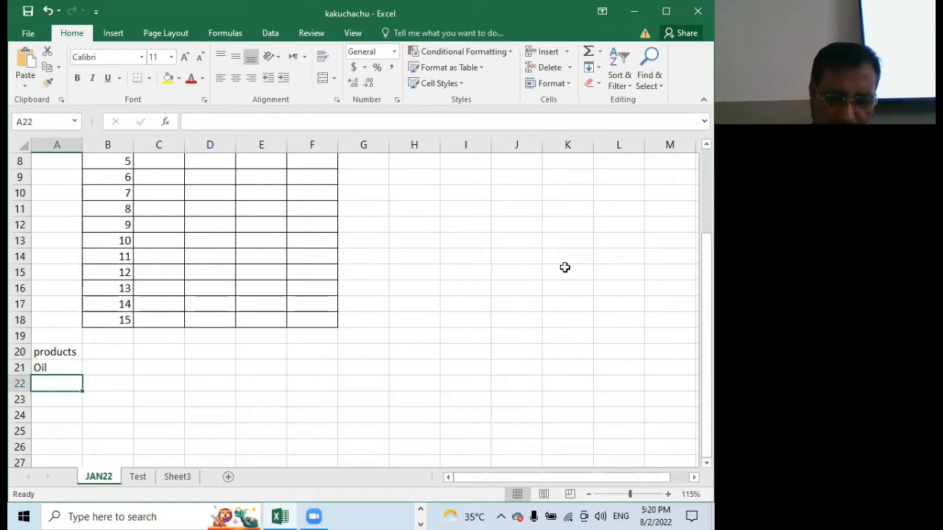
type("Atta")
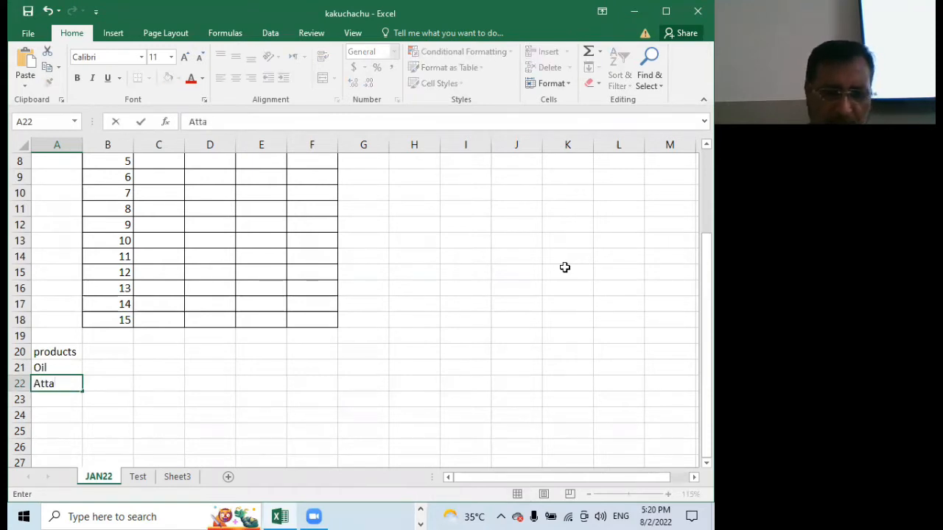
key("Return")
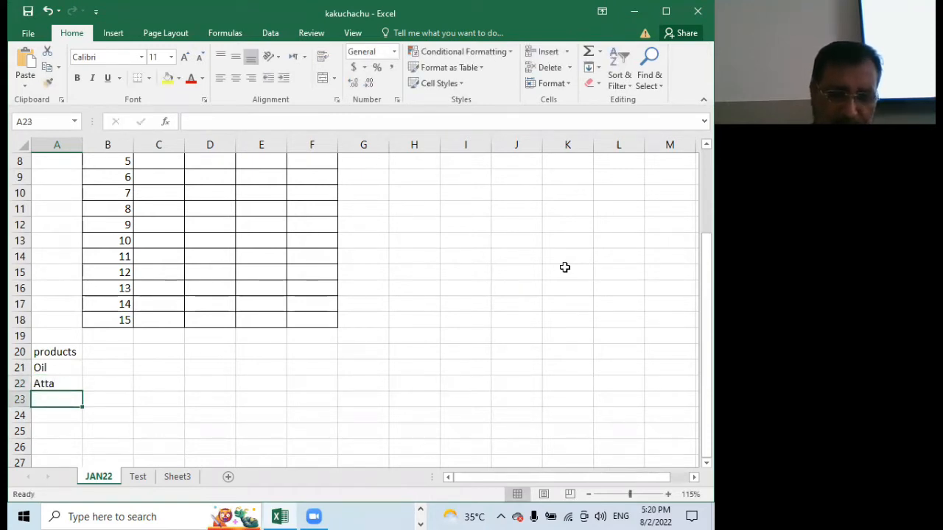
type("Sh")
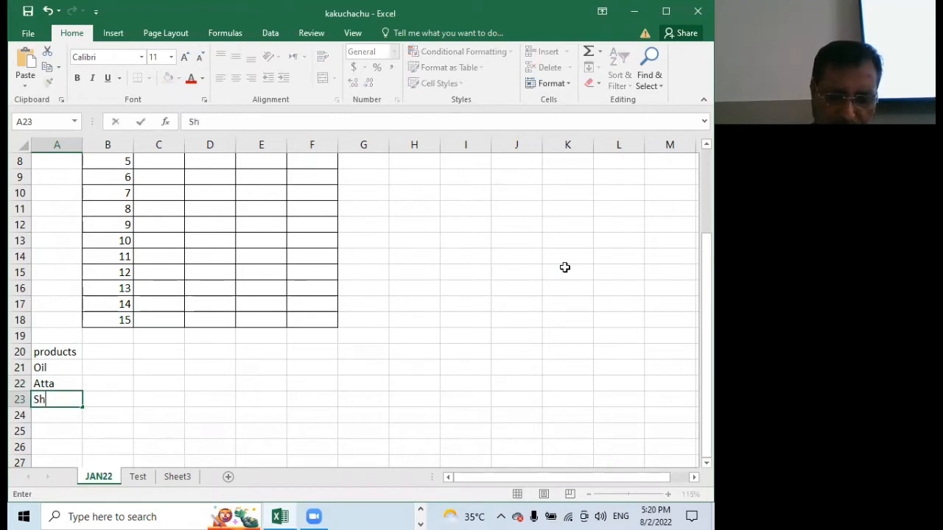
type("ampoo")
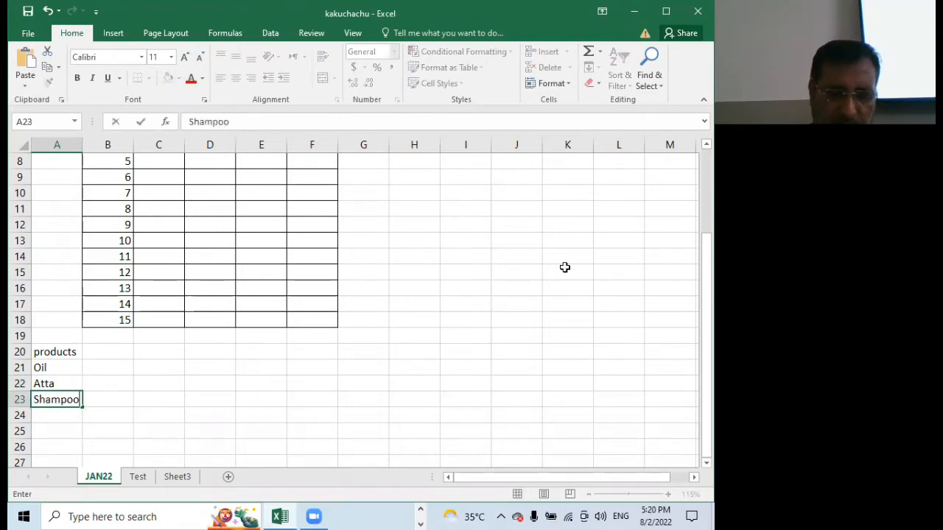
key("Return")
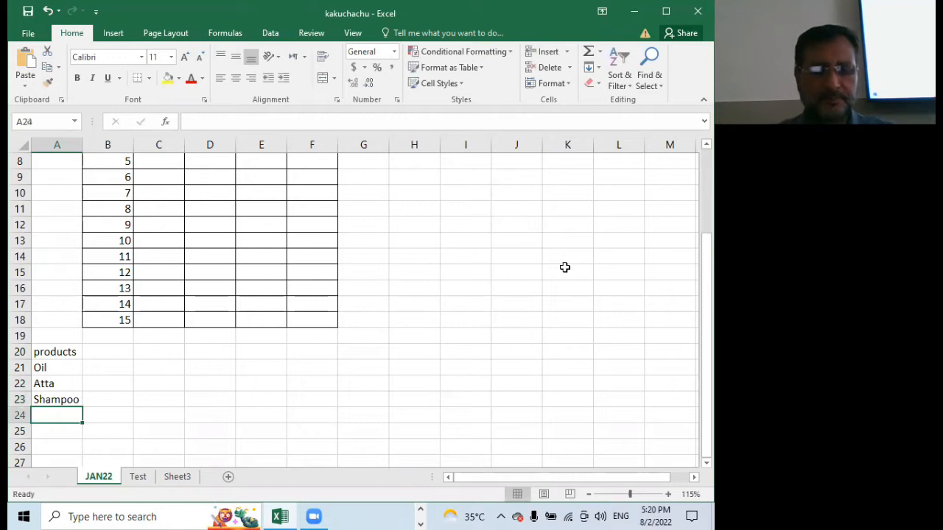
type("Ghee")
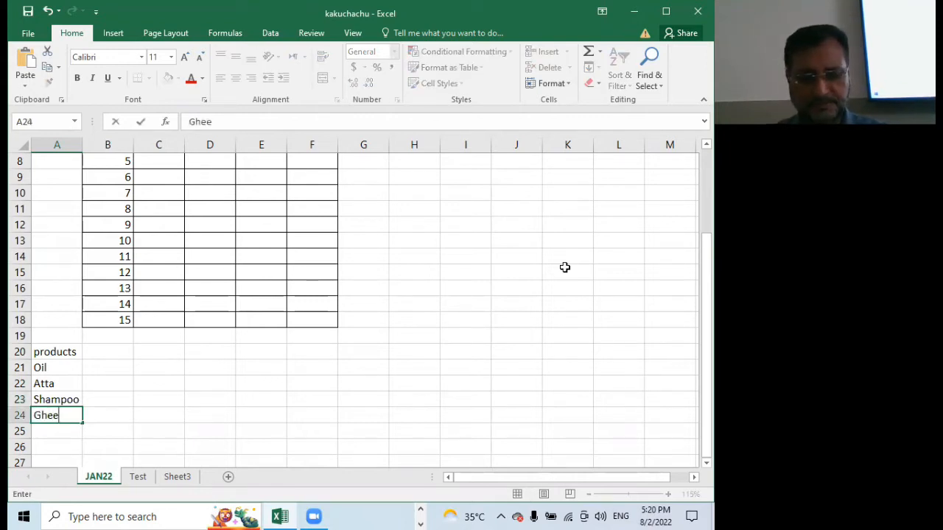
key("Return")
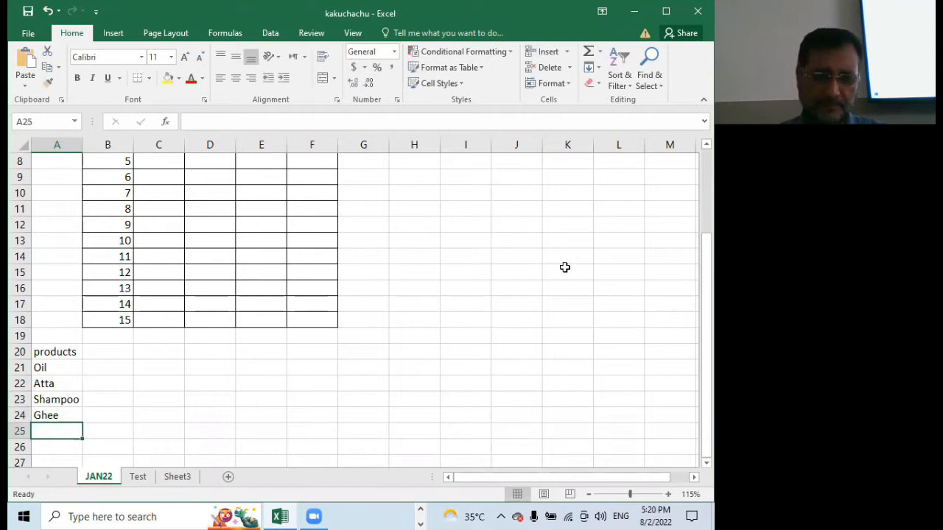
scroll(564, 268, "down", 2)
scroll(564, 267, "up", 2)
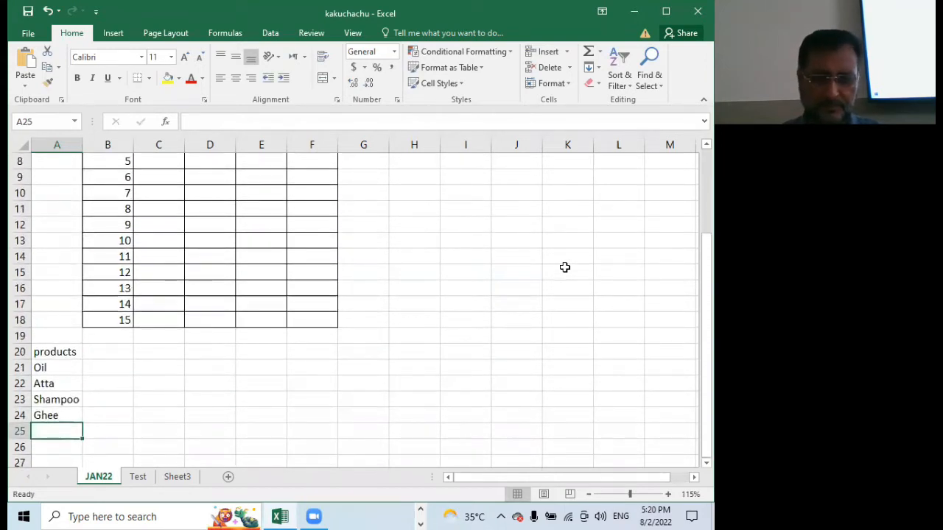
Add Masalajat and Milk to the products list in cells A25 and A26
type("Ma")
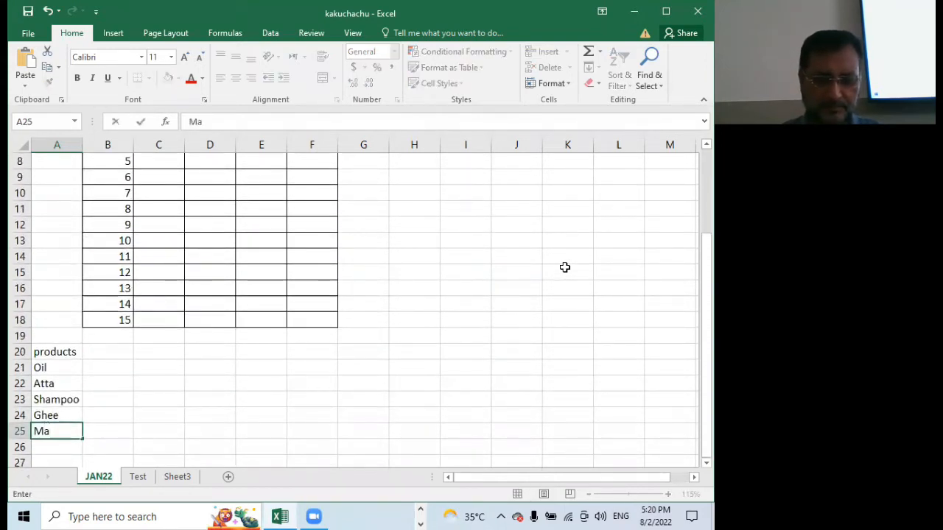
type("salajat")
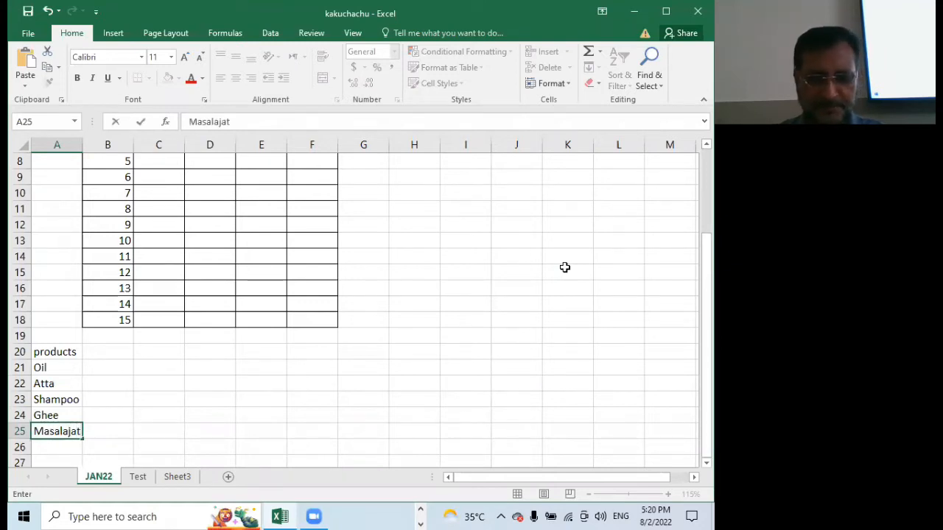
key("Return")
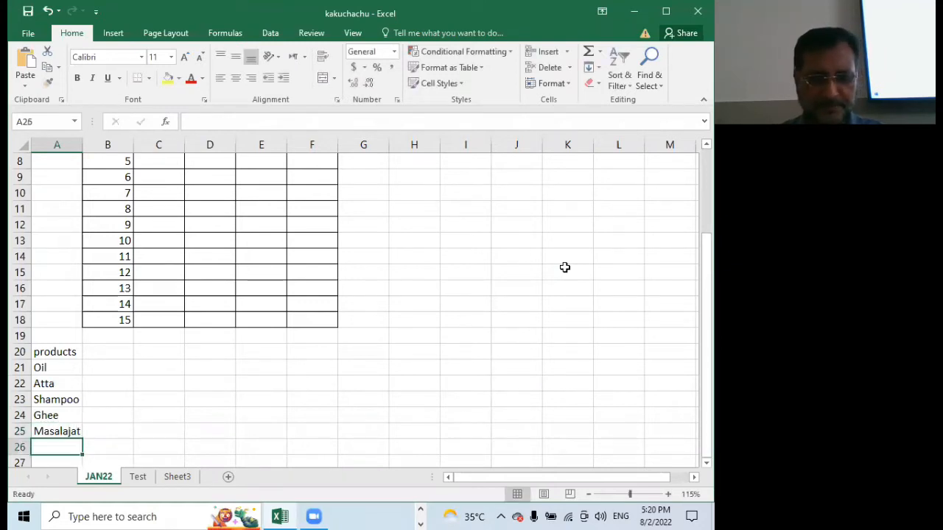
scroll(287, 273, "down", 2)
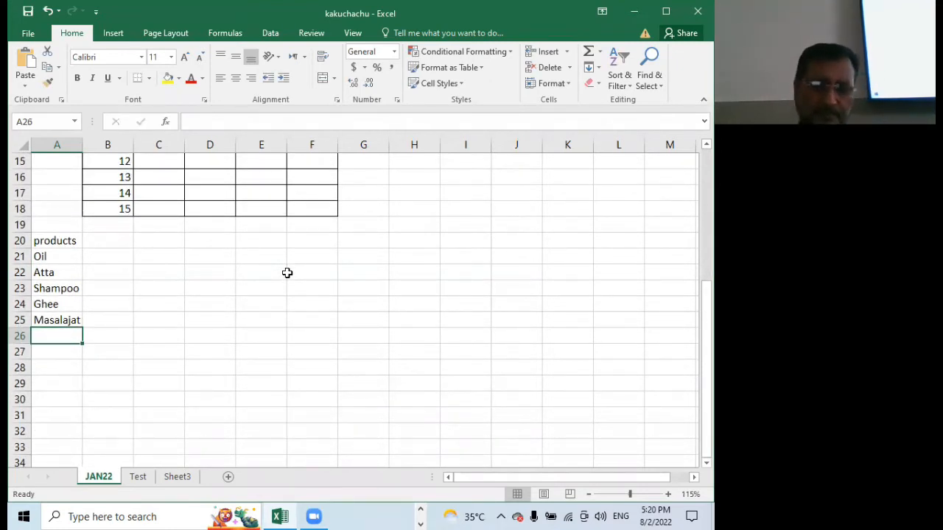
type("Milk")
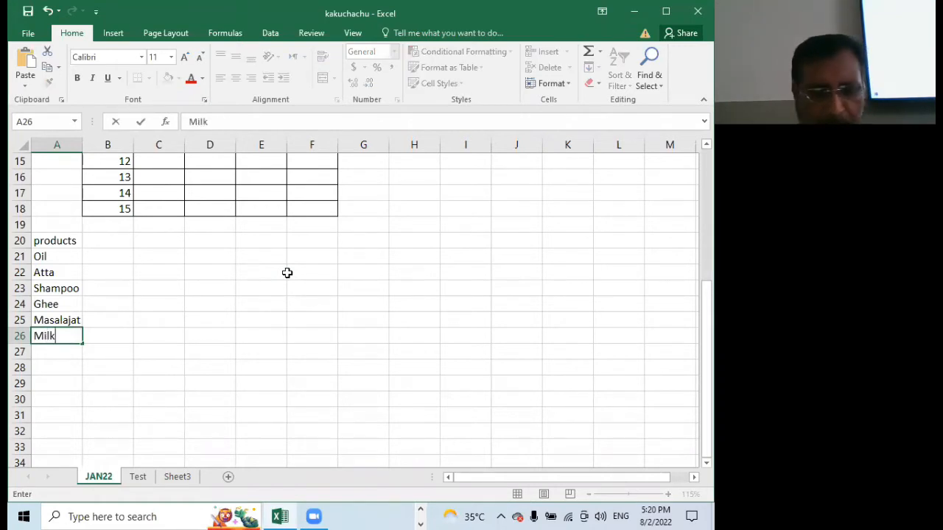
key("Return")
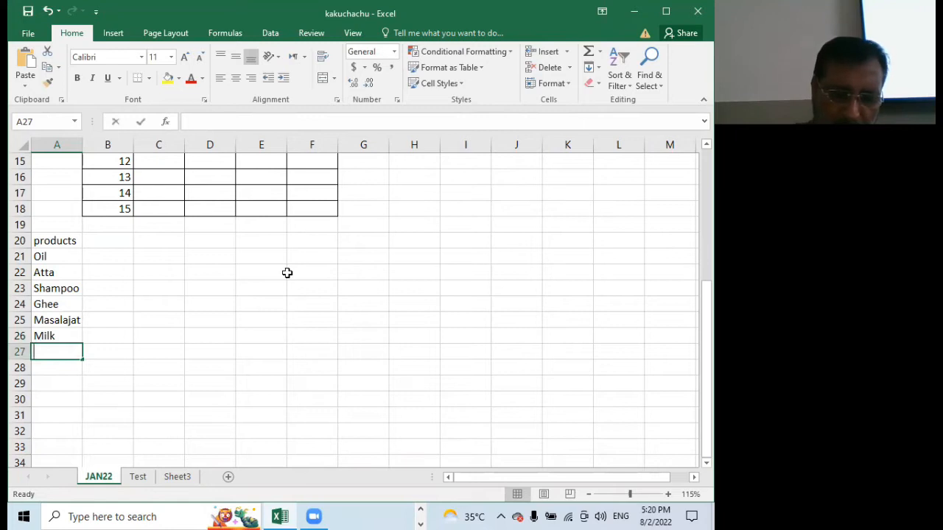
Continue the products list with Tea, Rice and Sugar in cells A27 to A29
type("Tea")
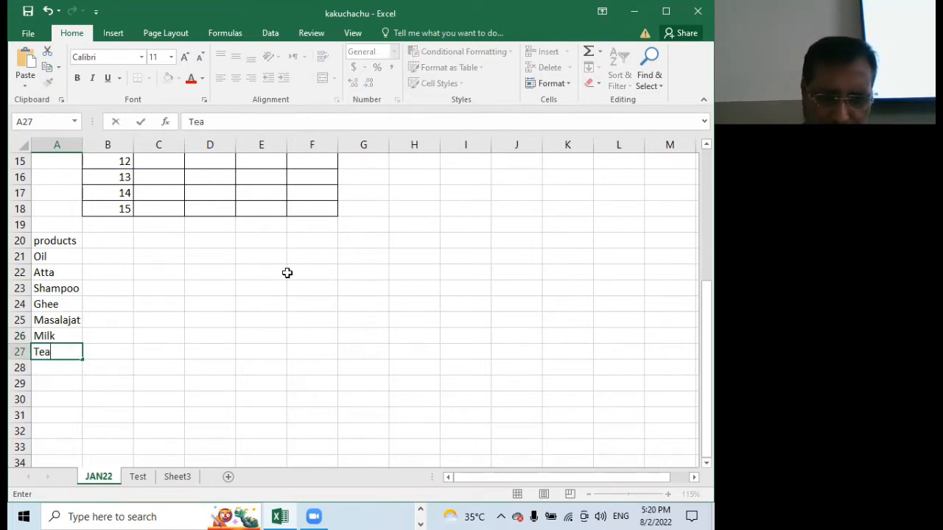
key("Return")
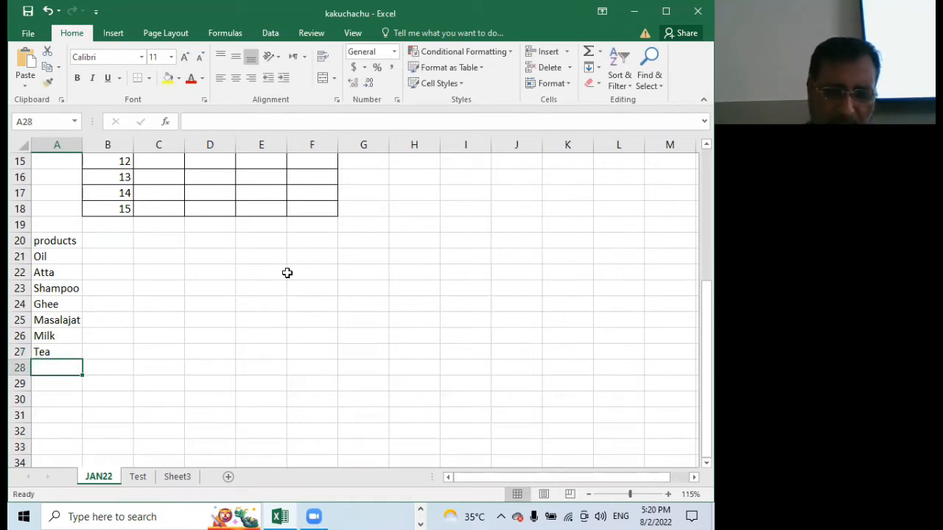
type("Rice")
key("Return")
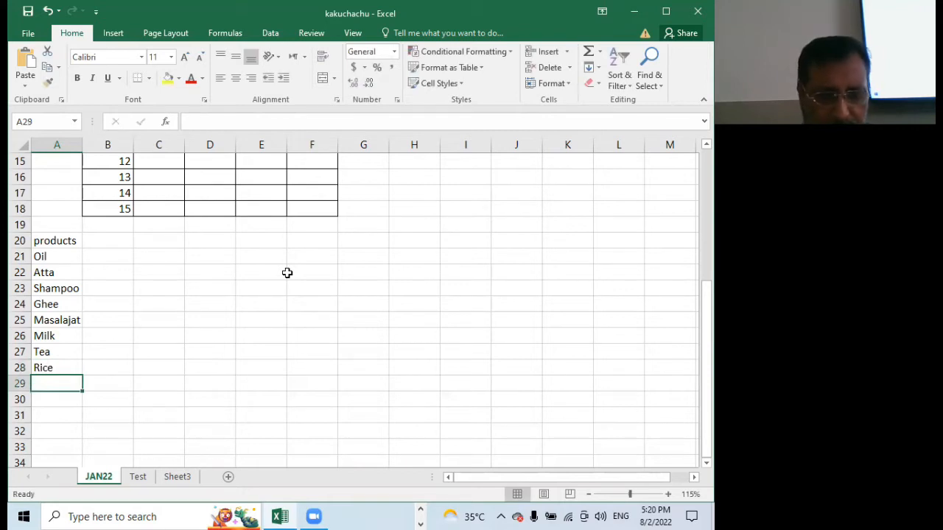
type("Sugar")
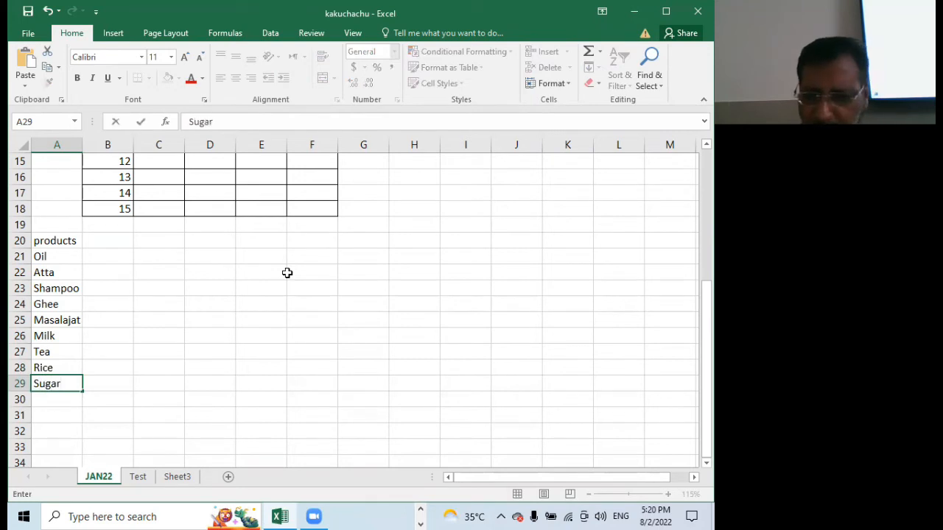
key("Return")
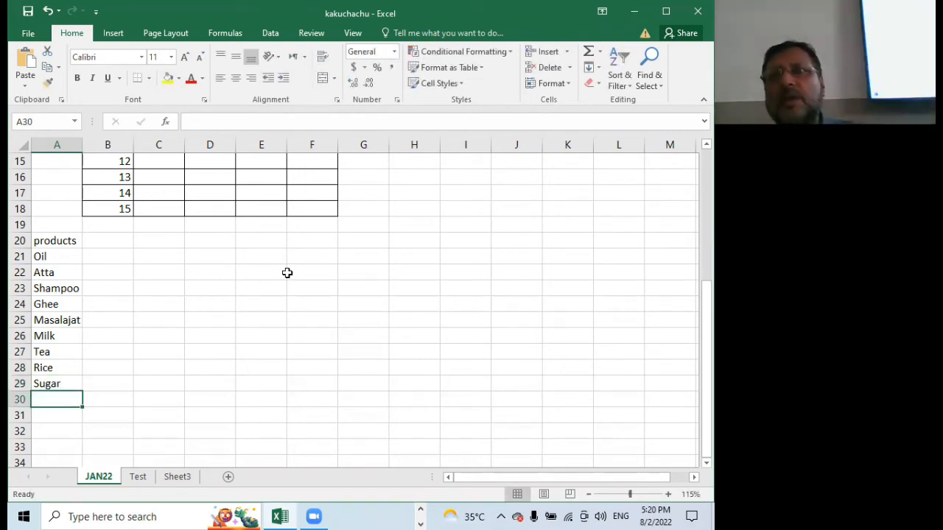
Enter a quantity of 3 and a price of 543 for Oil in cells D4 and E4
scroll(335, 293, "up", 5)
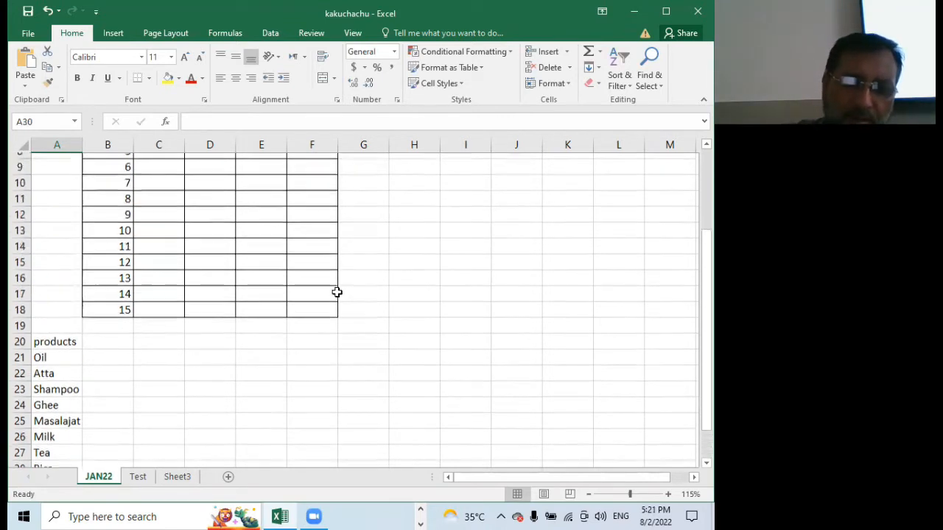
scroll(334, 293, "down", 5)
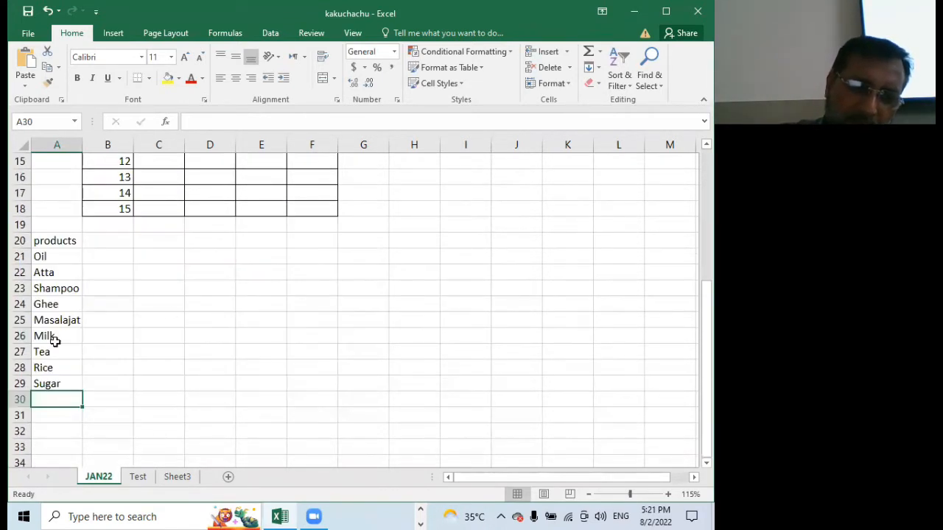
scroll(237, 311, "up", 1)
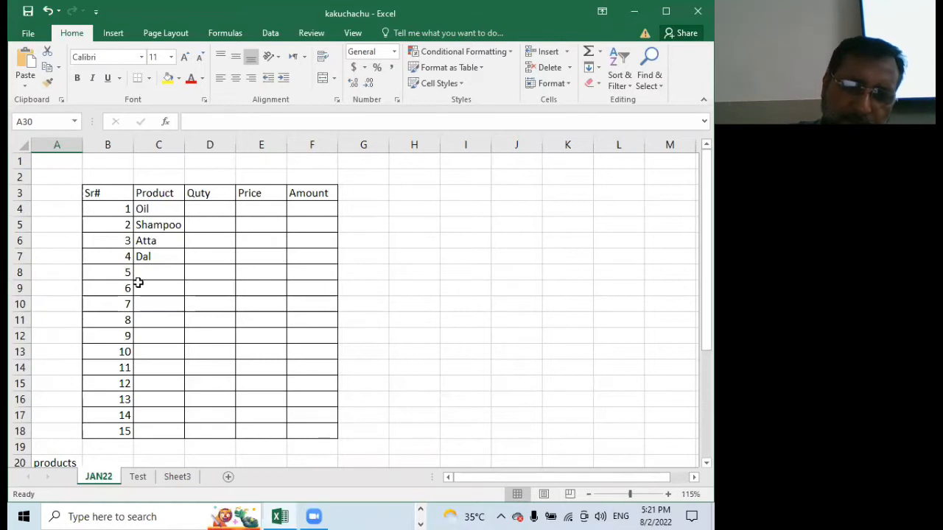
scroll(155, 267, "down", 5)
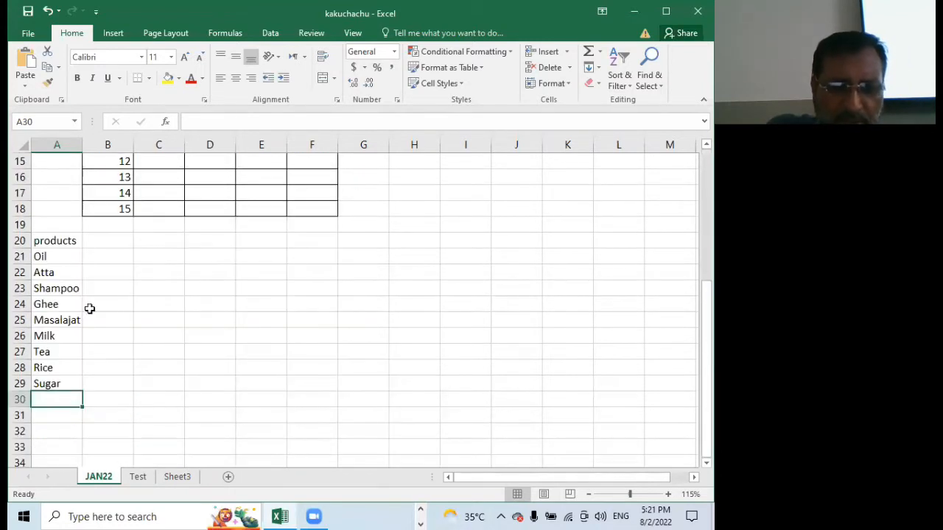
scroll(159, 288, "up", 5)
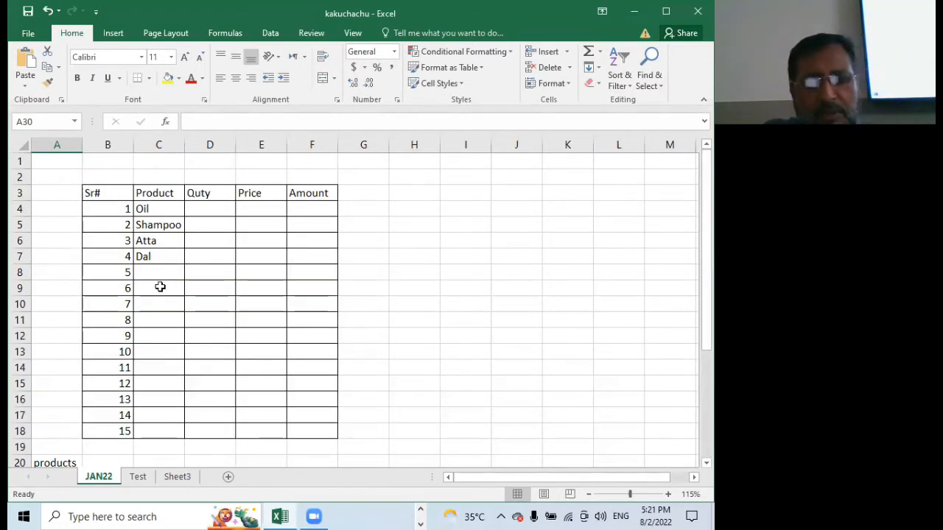
left_click(151, 209)
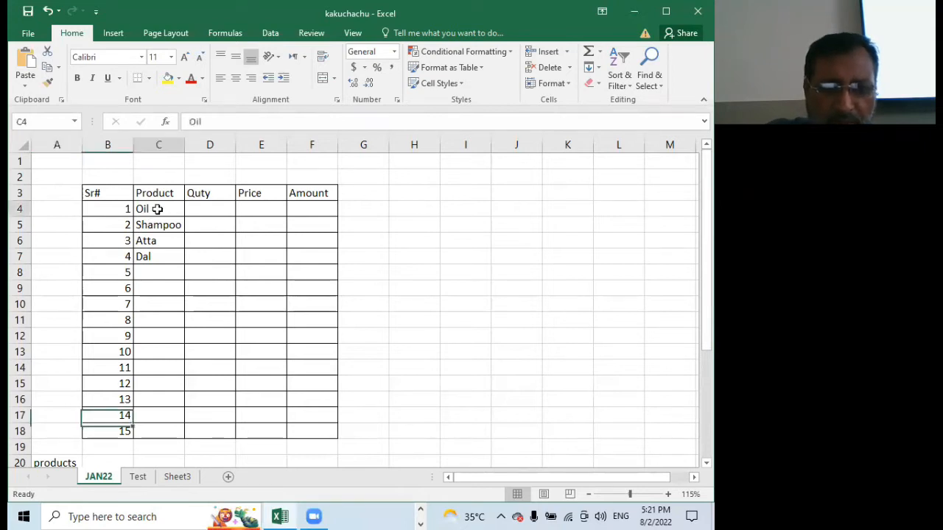
left_click(200, 208)
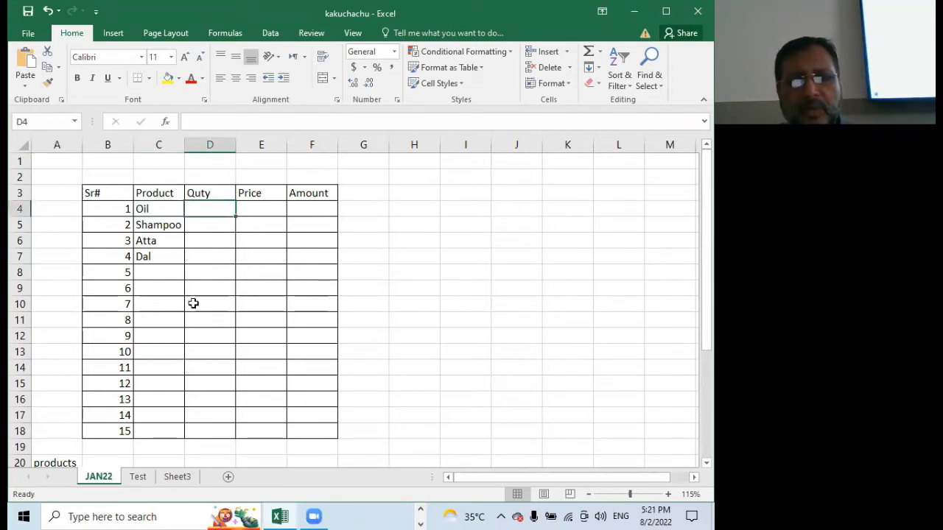
type("3")
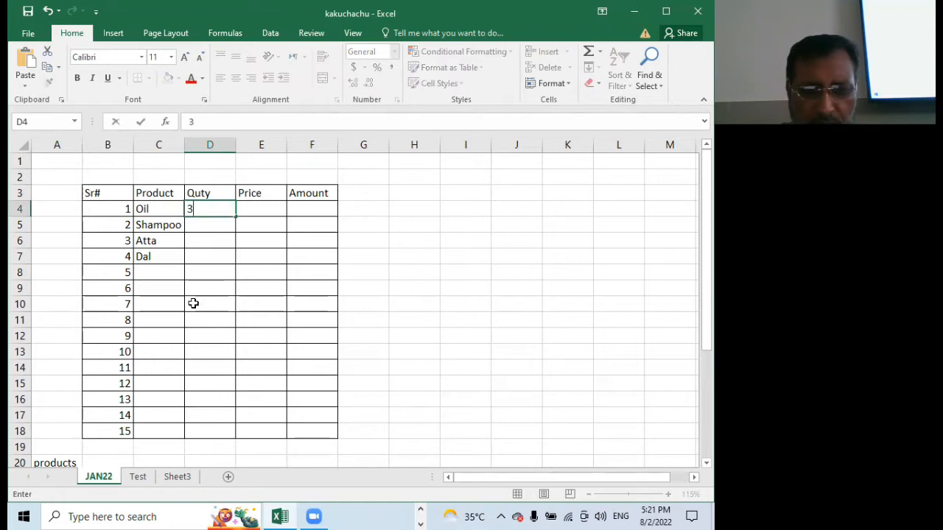
left_click(269, 208)
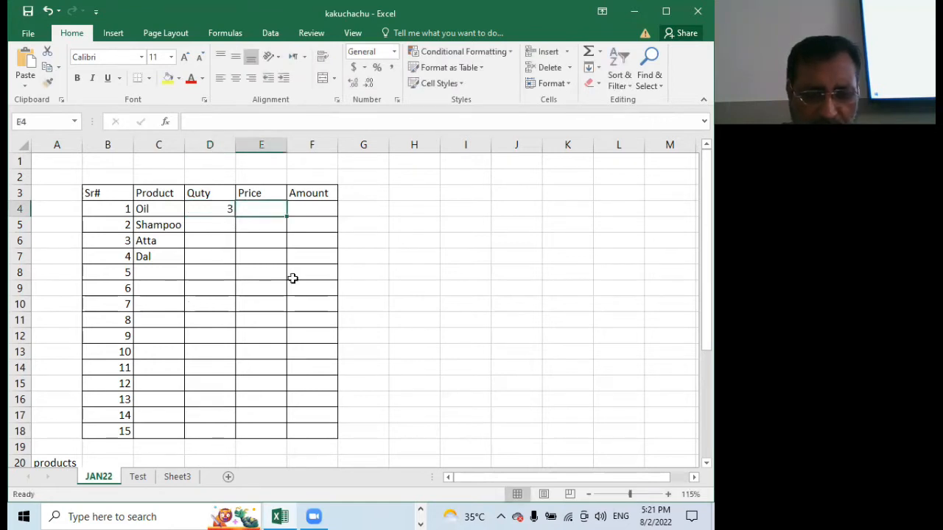
type("543")
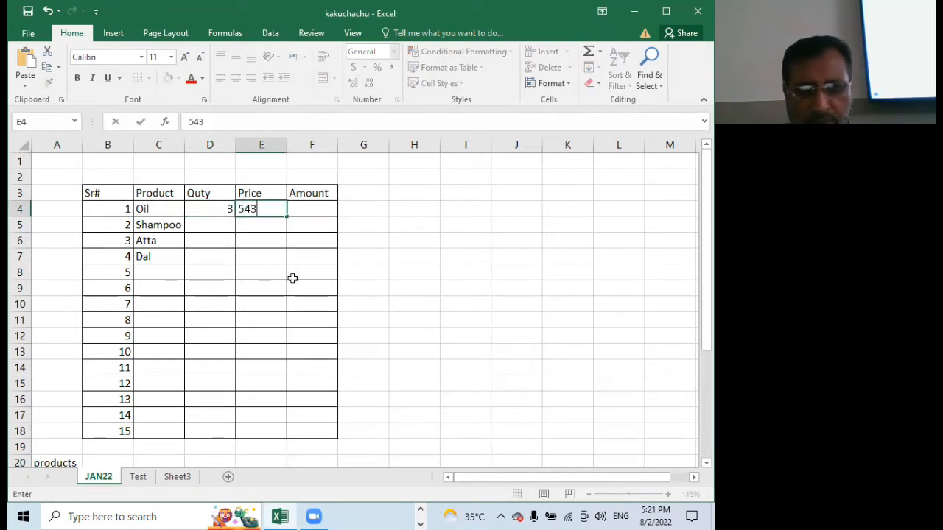
left_click(308, 209)
Enter a quantity of 2 and a price of 4333 for Shampoo in cells D5 and E5
left_click(213, 224)
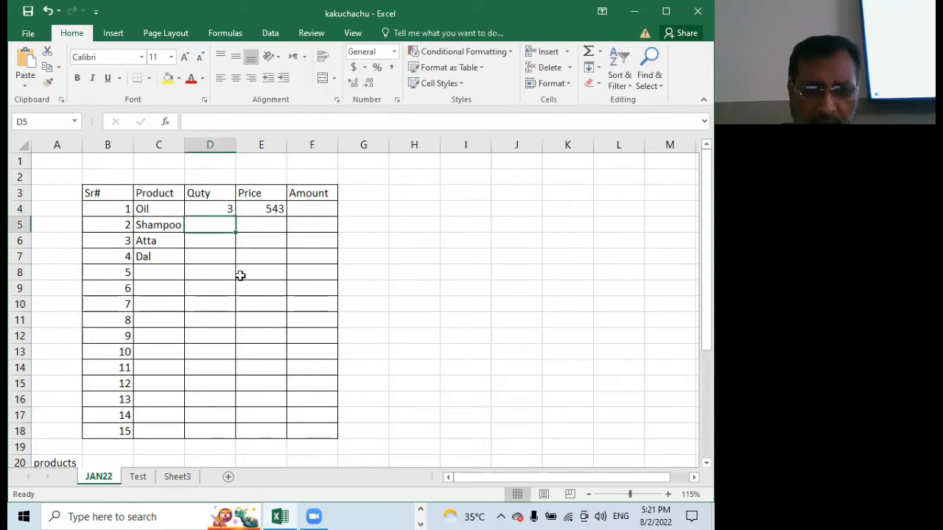
type("2")
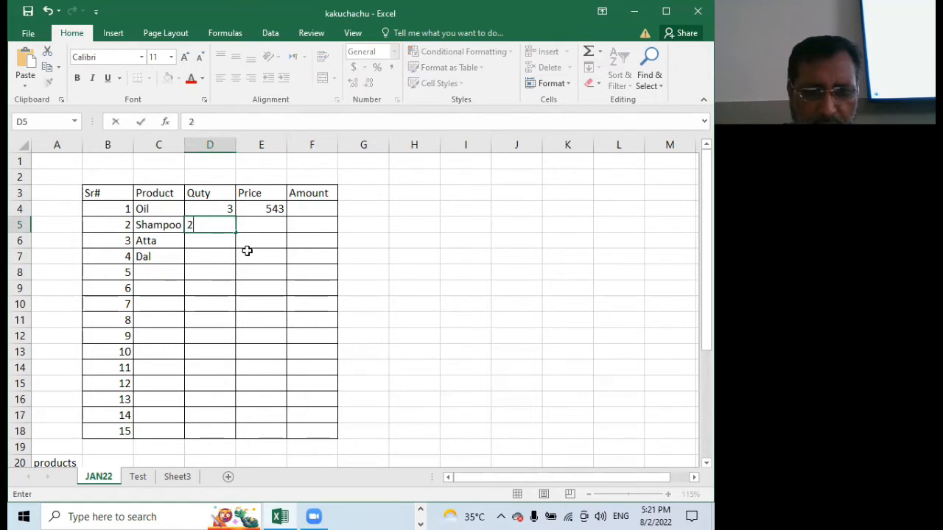
left_click(272, 224)
type("43")
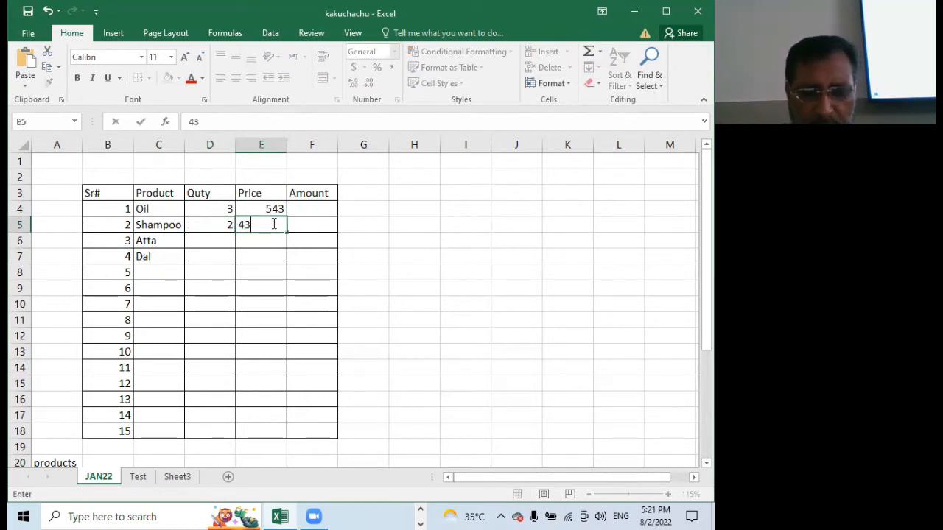
type("33")
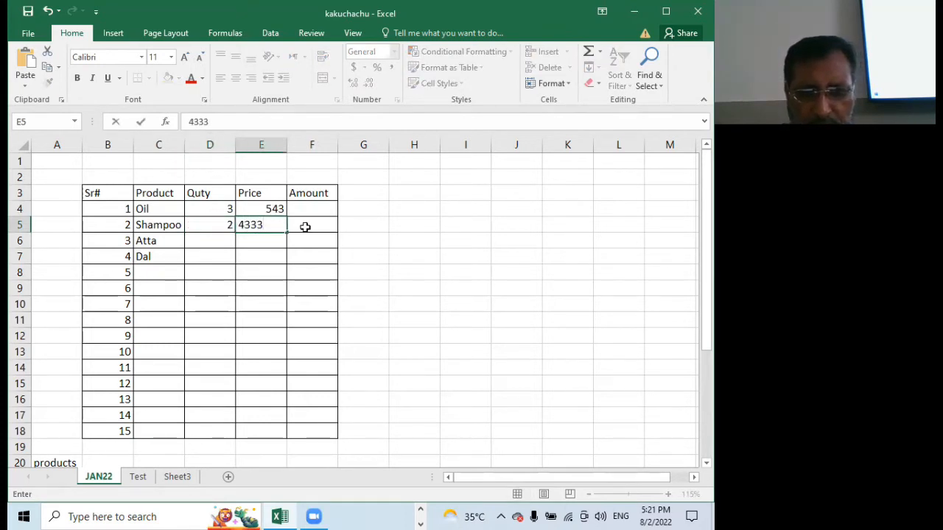
left_click(305, 225)
Enter a quantity of 10 and a price of 100 for Atta in cells D6 and E6
left_click(209, 240)
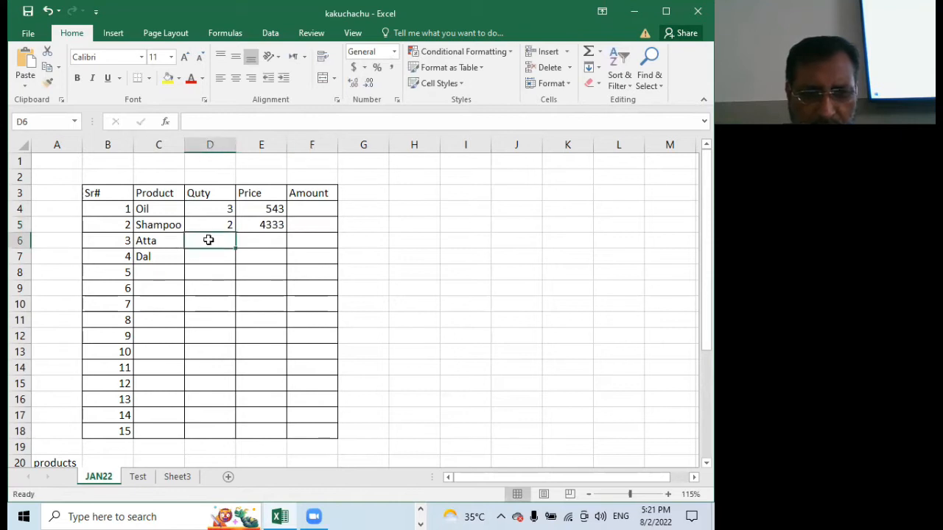
type("10")
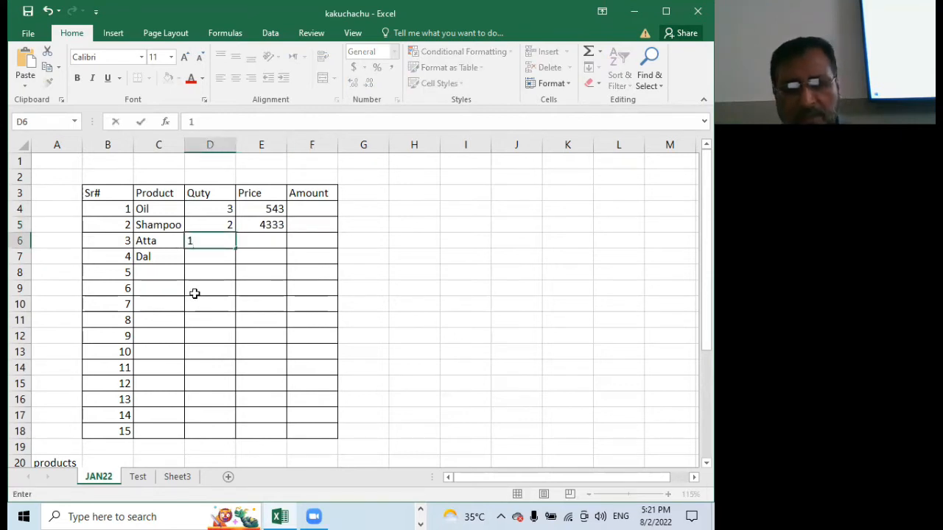
left_click(262, 245)
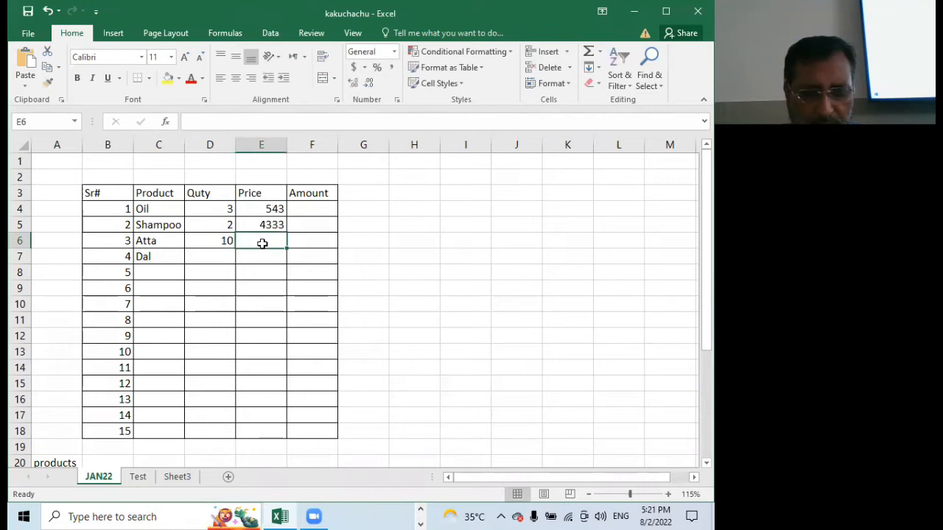
type("100")
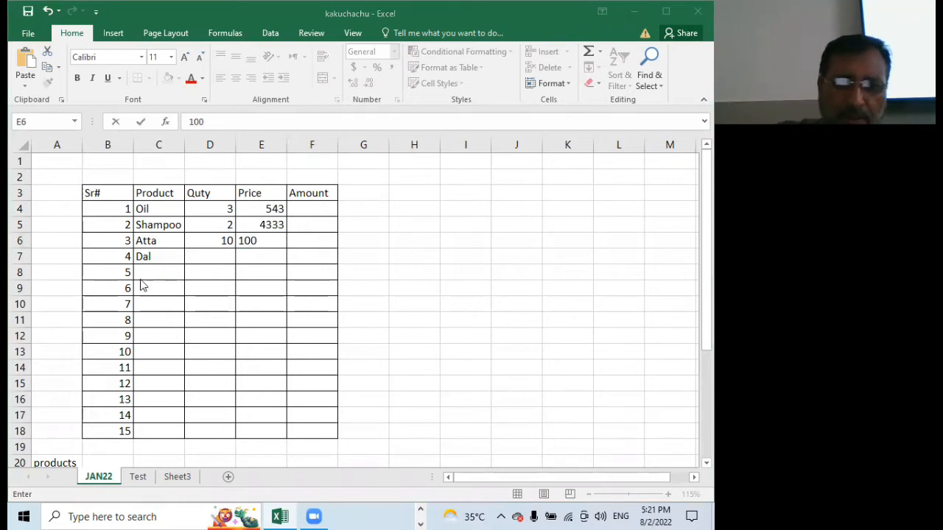
left_click(196, 274)
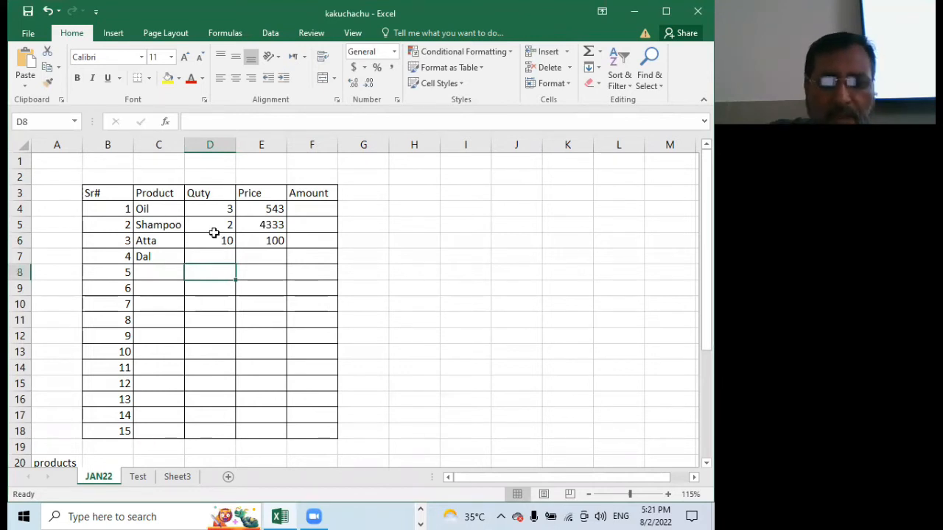
Calculate the Oil amount in cell F4 with the formula =3*543
left_click(208, 209)
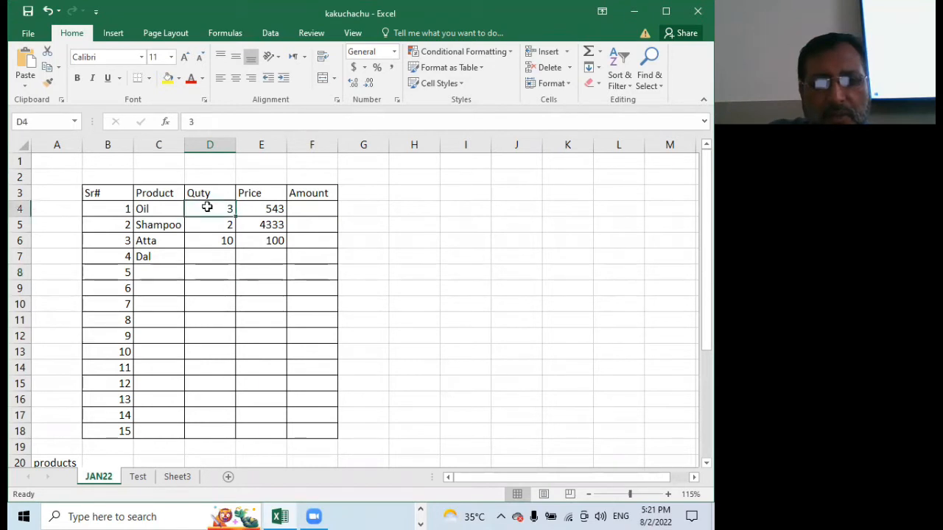
left_click(258, 209)
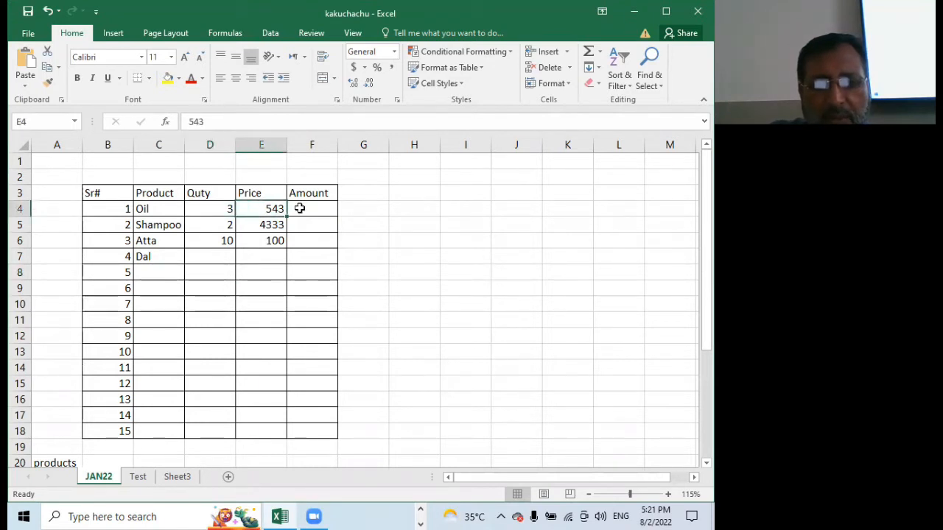
left_click(298, 210)
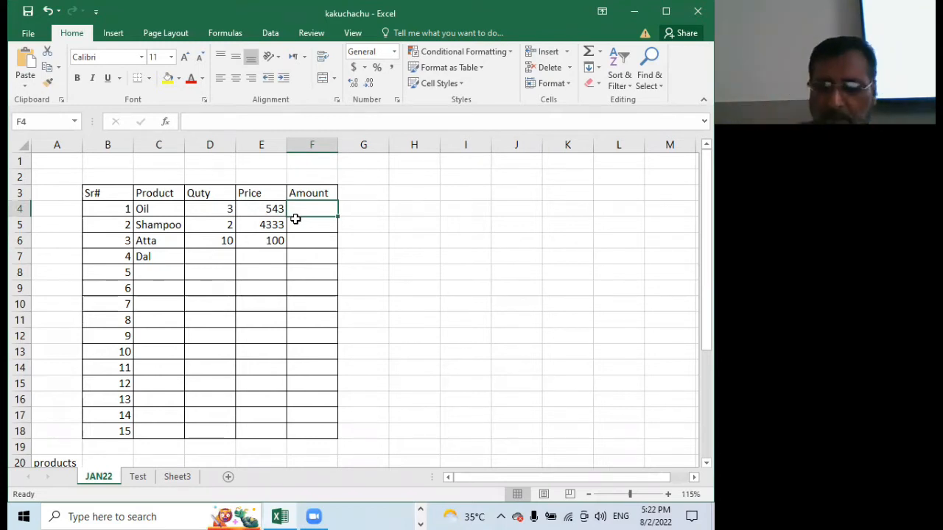
type("=")
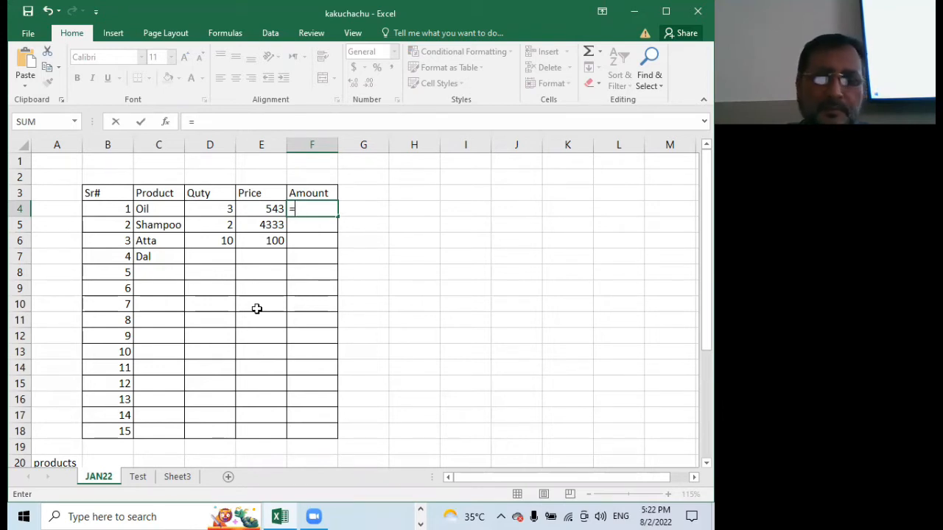
type("3*")
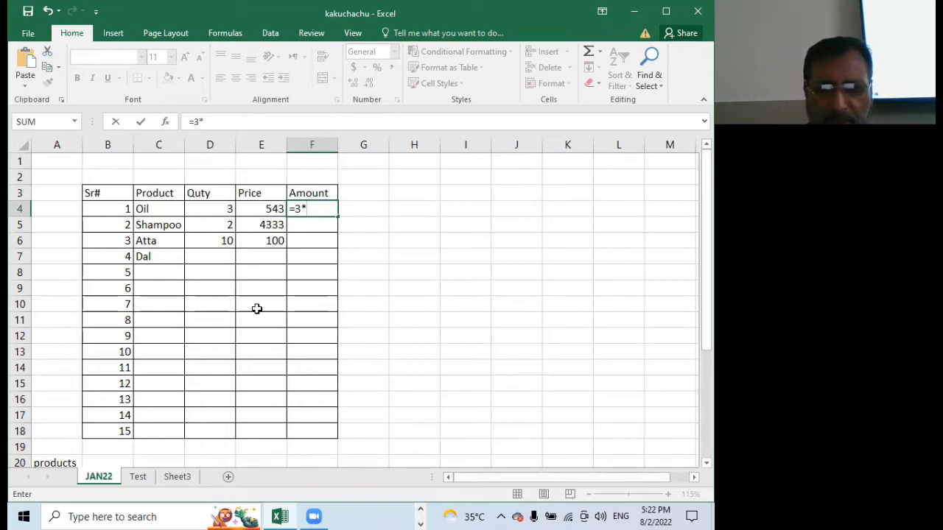
type("543")
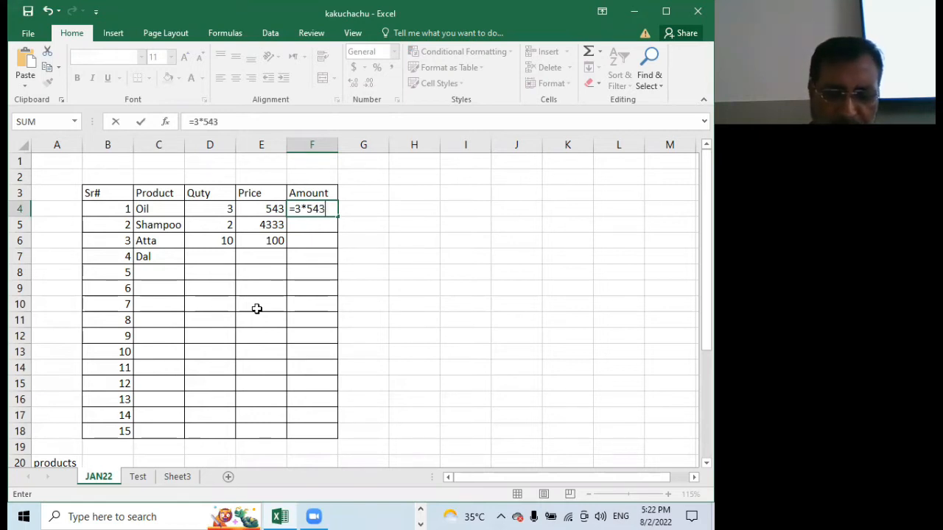
key("Return")
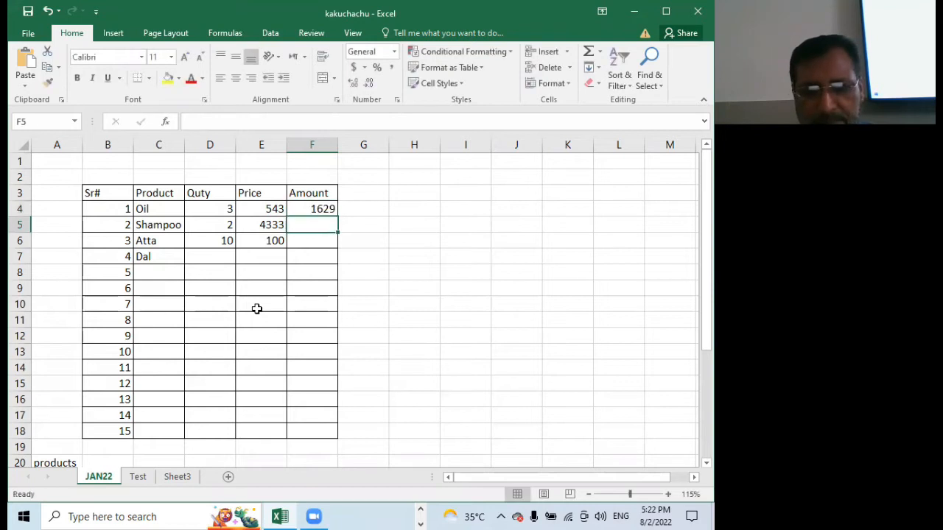
Check the Oil row's amount formula and inputs, and set the Oil quantity in cell D4 to 4
left_click(316, 208)
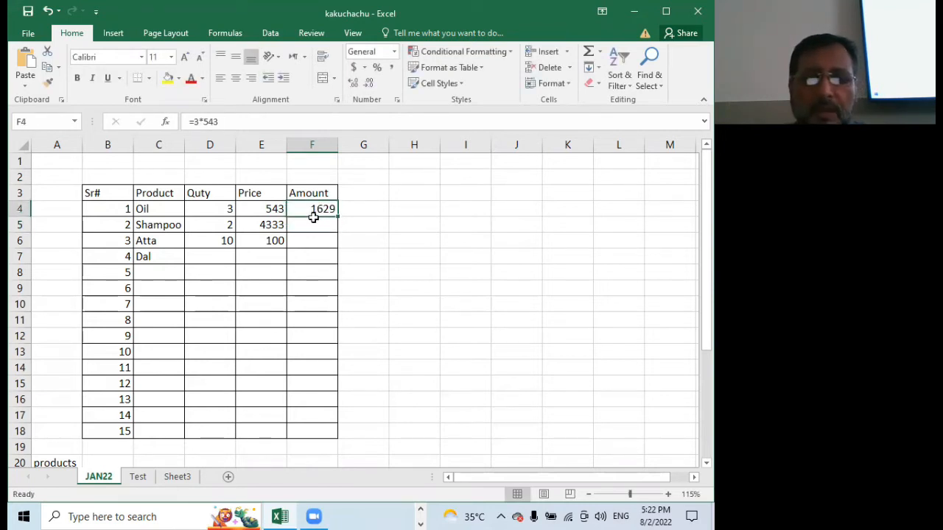
left_click(201, 209)
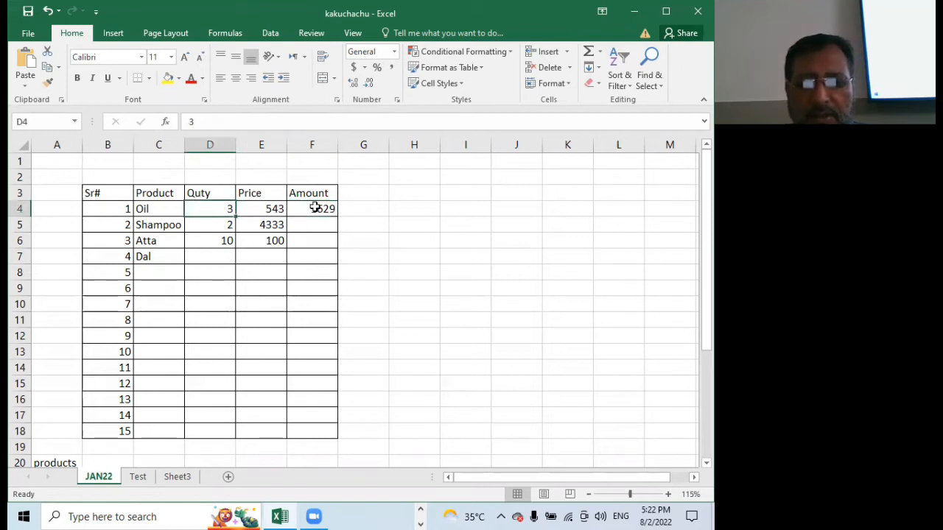
left_click(316, 208)
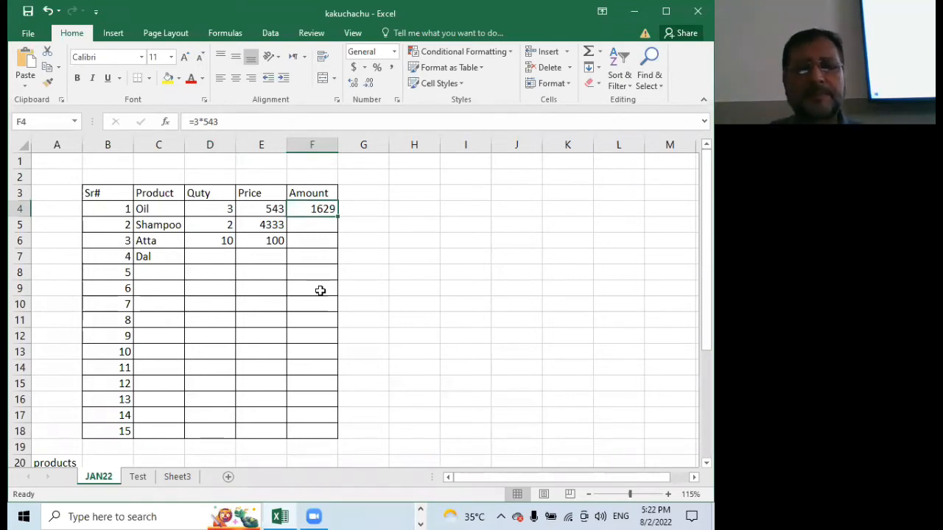
left_click(255, 207)
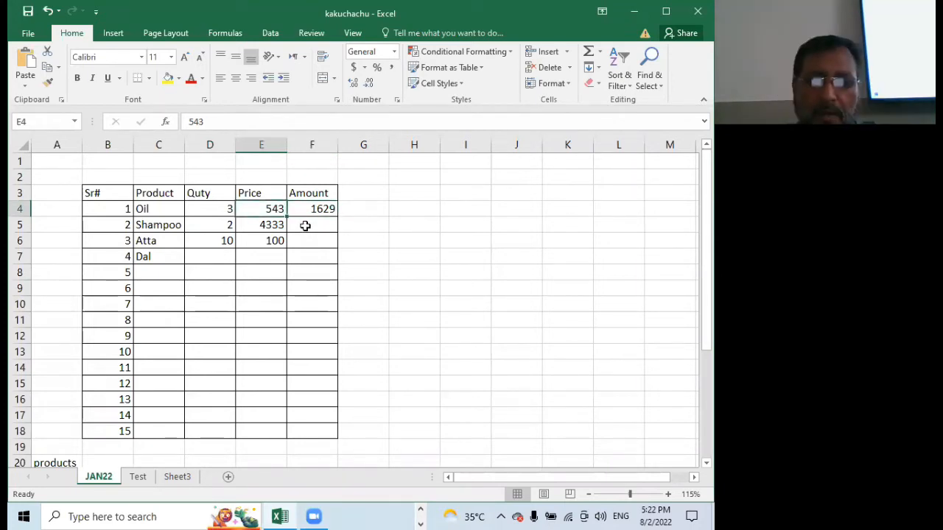
left_click(207, 207)
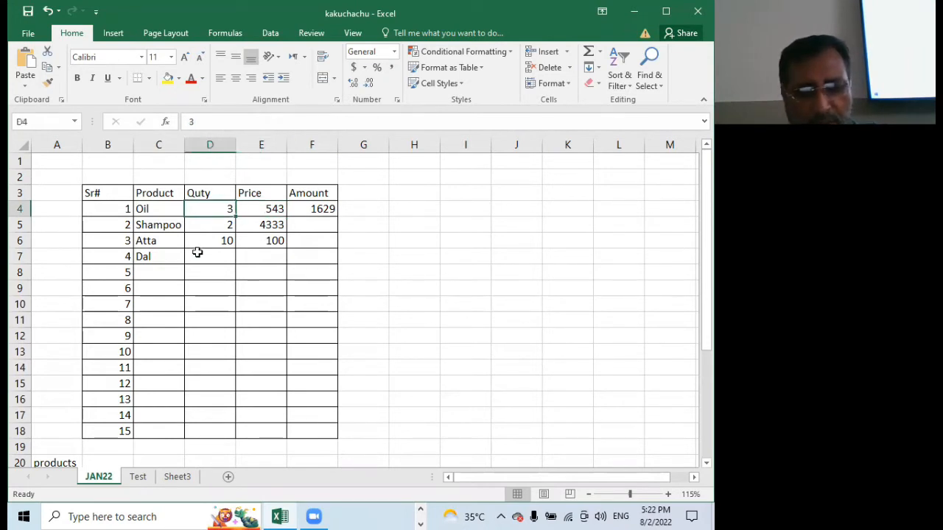
type("4")
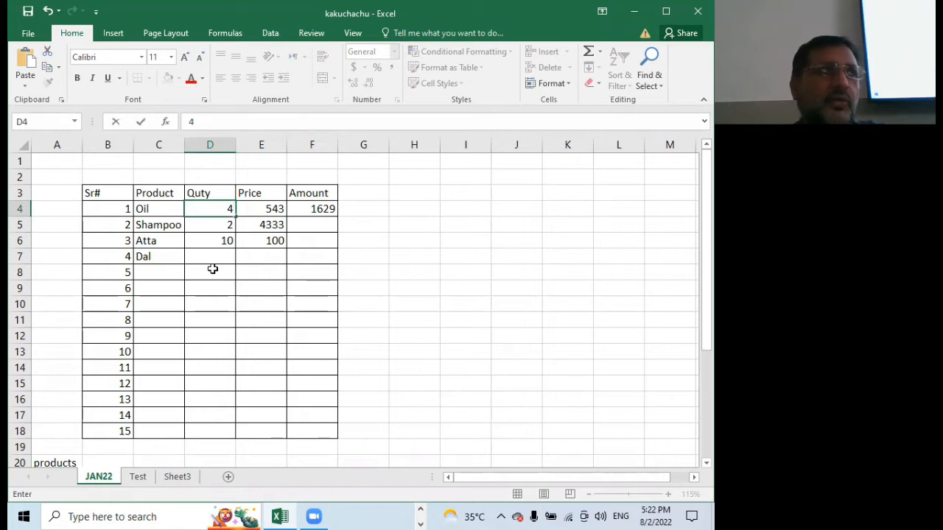
left_click(212, 269)
Edit the Oil amount formula in cell F4 to =4*543
left_click(315, 208)
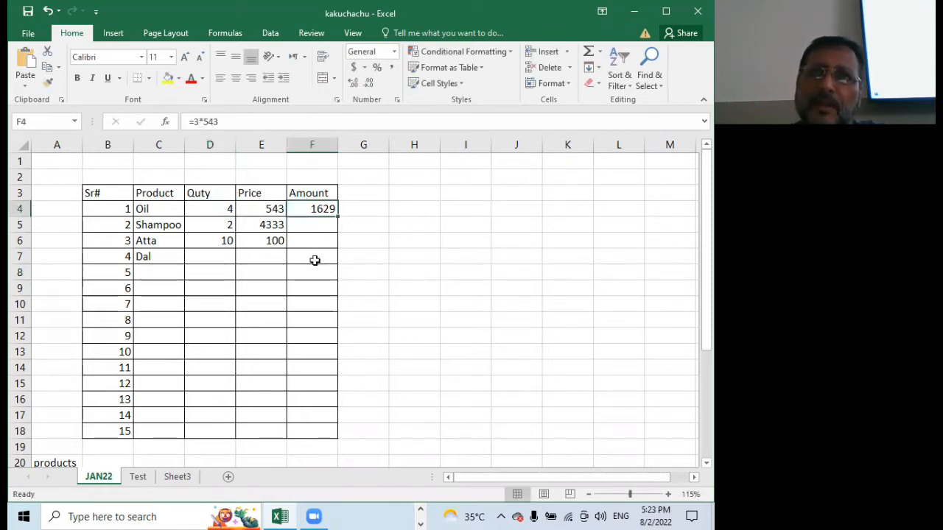
double_click(317, 208)
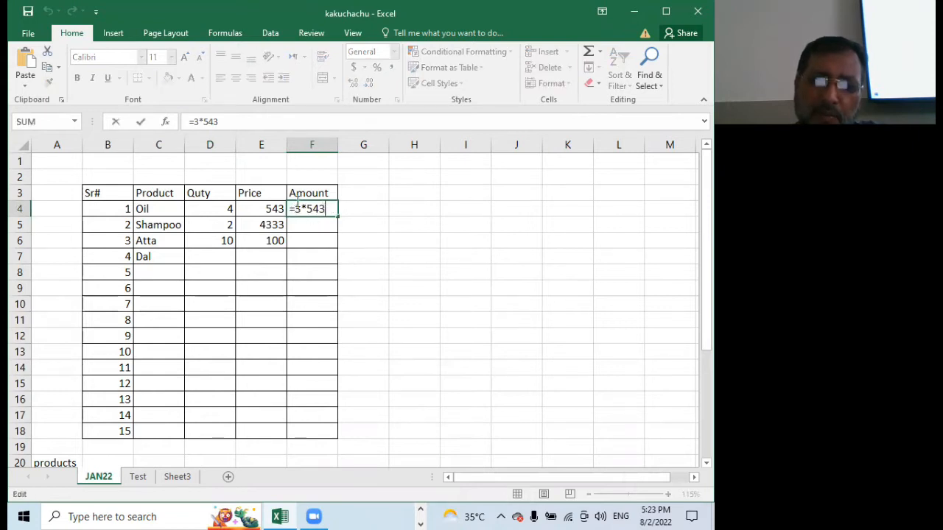
left_click(302, 207)
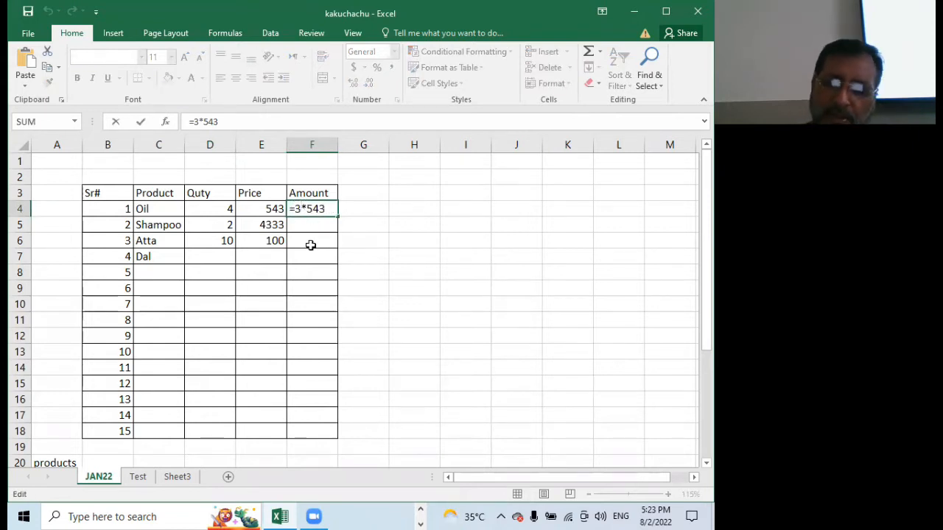
key("BackSpace")
type("4")
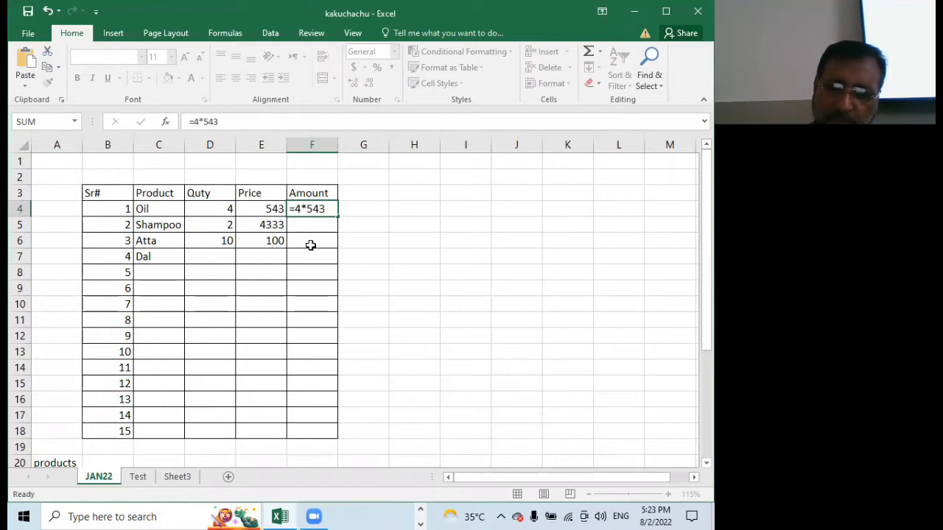
key("Return")
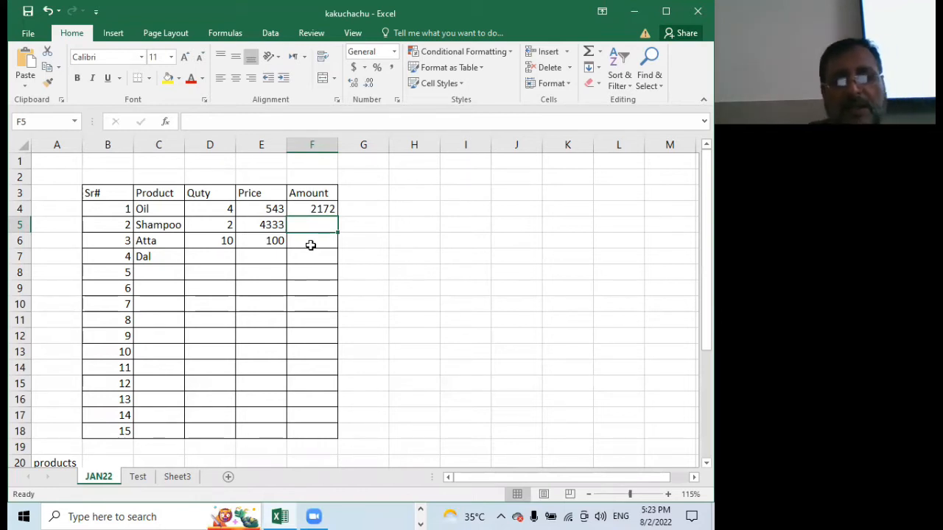
Replace the fixed numbers in the Oil amount formula in F4 with cell references, making it =d4*e4
left_click(312, 211)
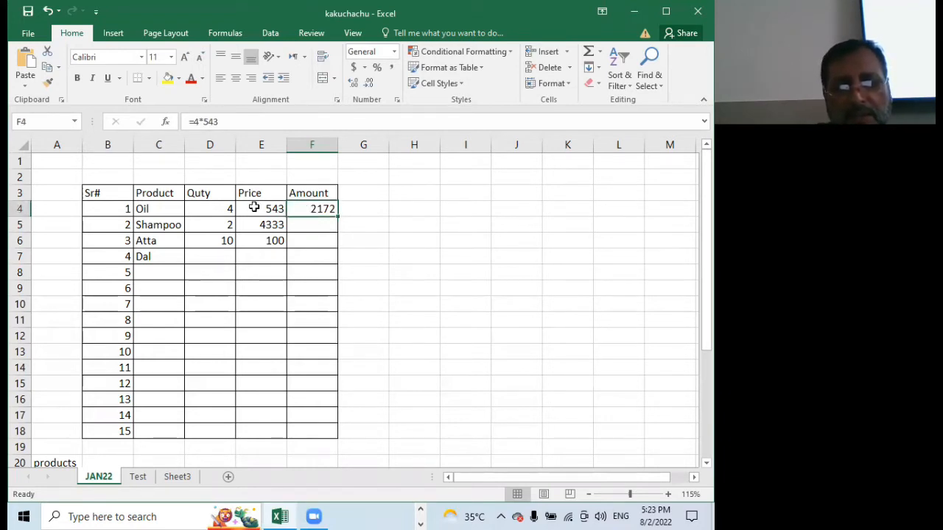
left_click(222, 207)
left_click(249, 208)
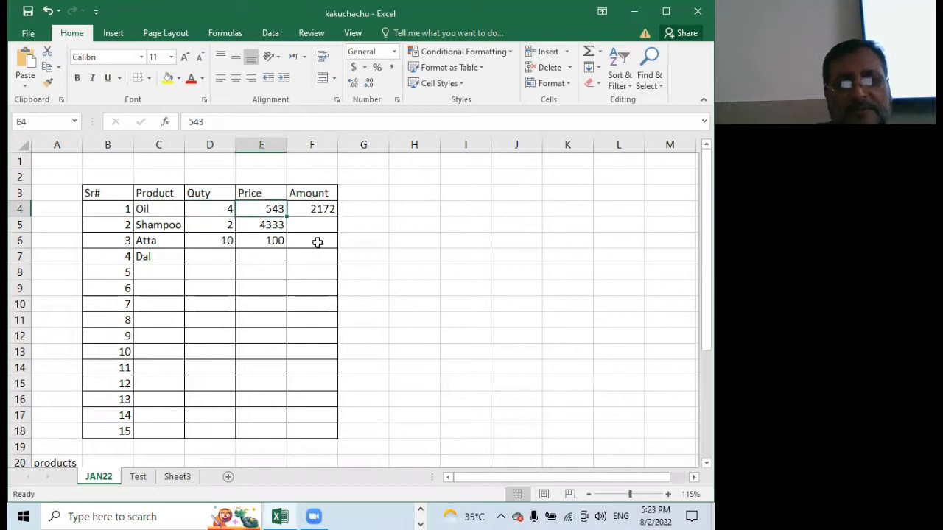
left_click(307, 207)
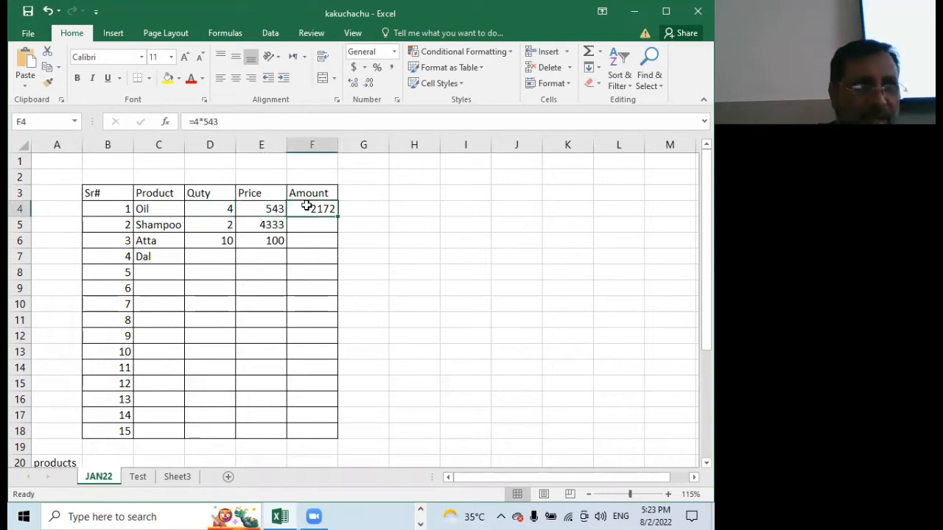
left_click(209, 209)
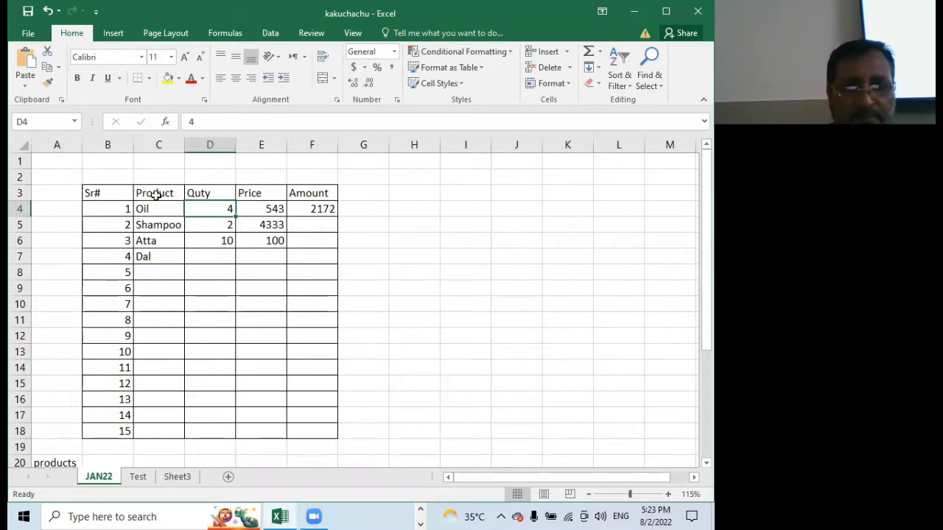
left_click(253, 208)
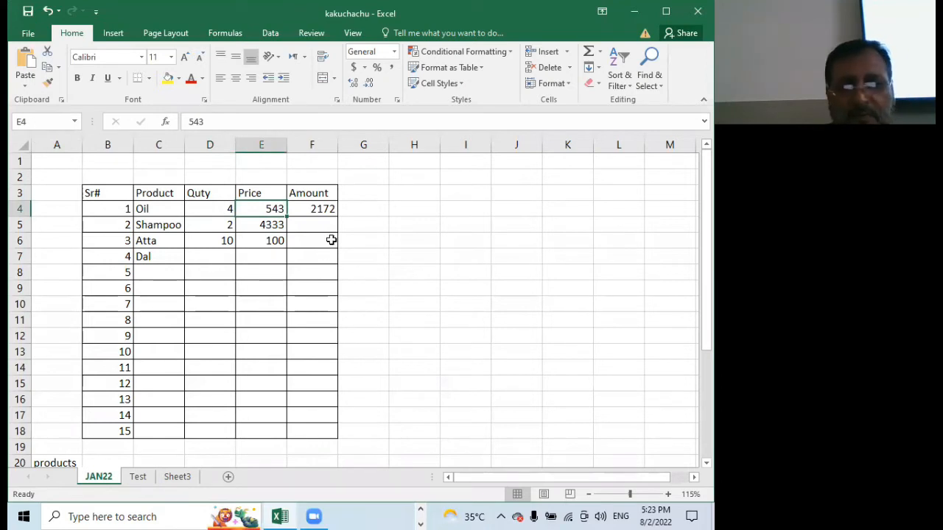
left_click(311, 210)
type("=4*543")
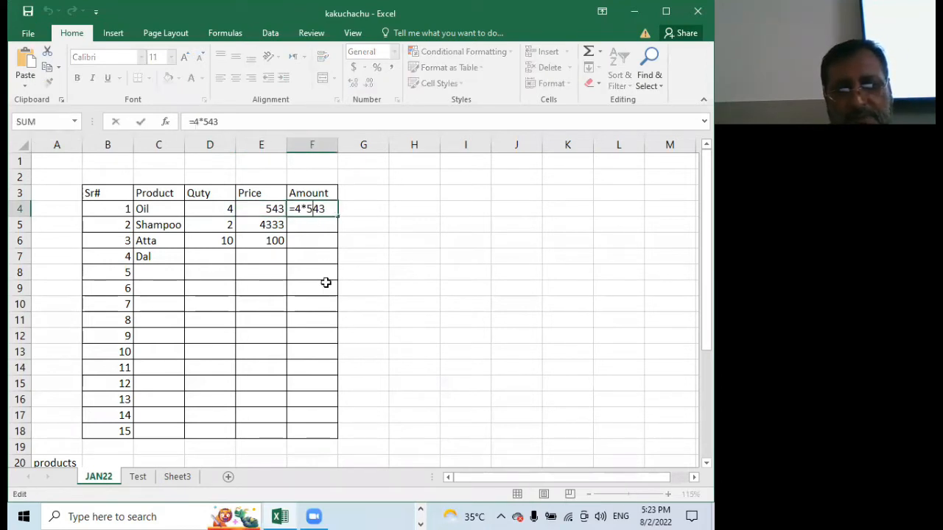
key("Left")
key("Left")
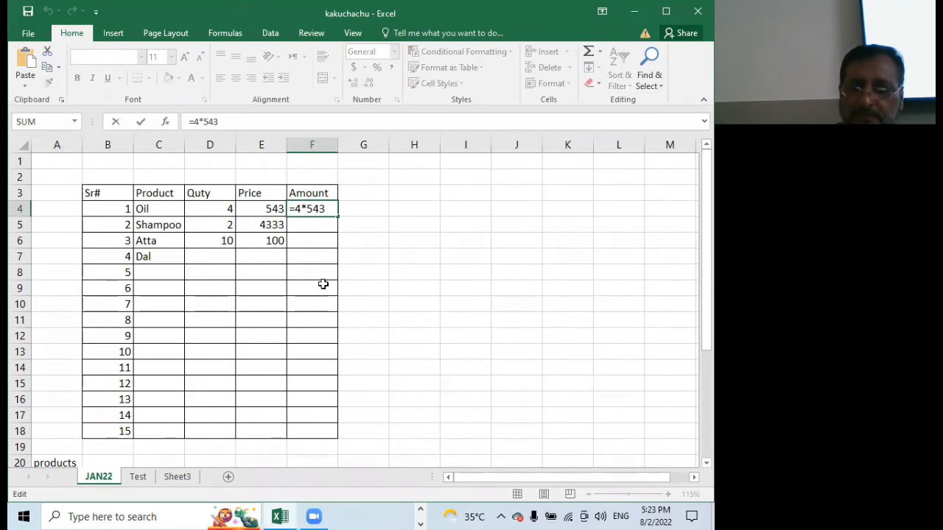
key("BackSpace")
type("d4")
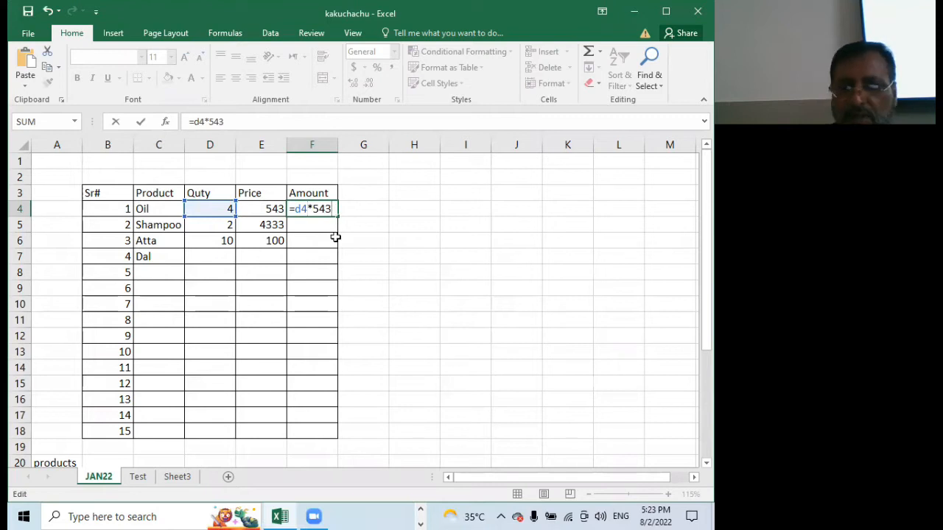
key("BackSpace")
key("BackSpace")
key("BackSpace")
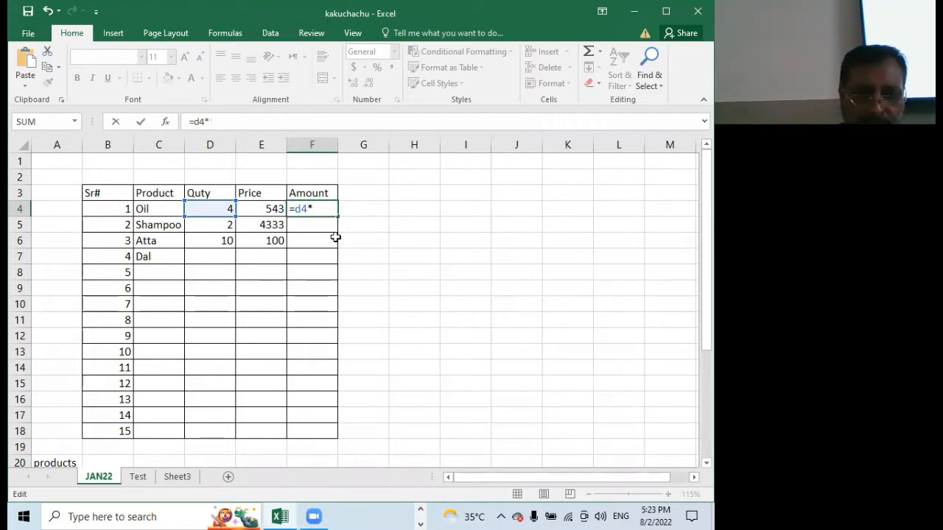
type("e4")
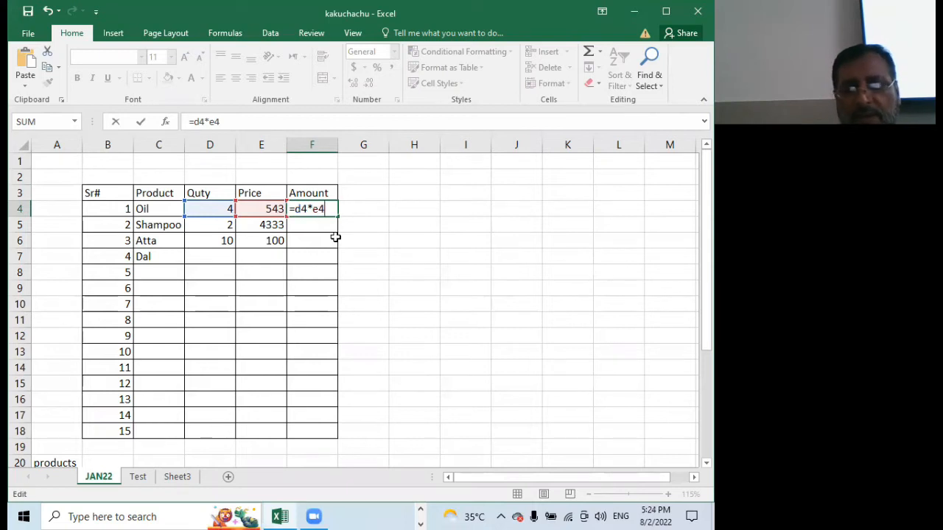
key("Return")
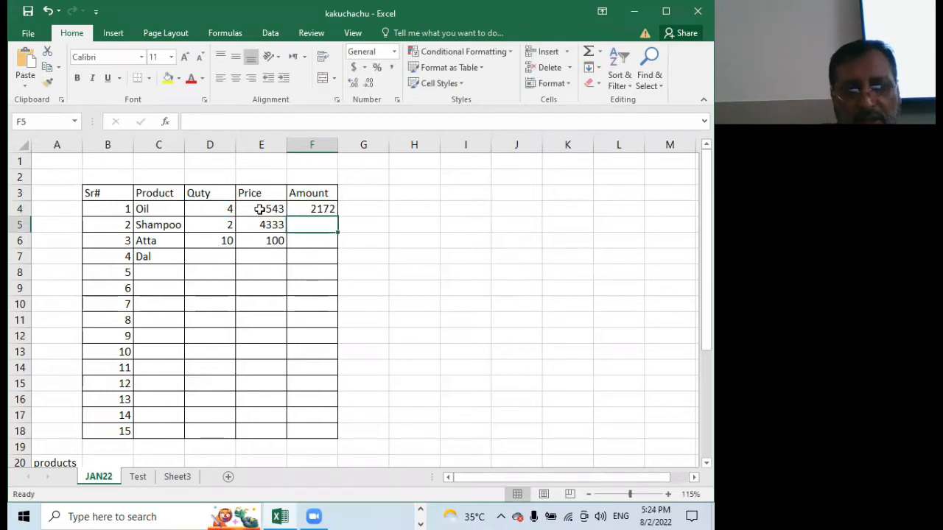
Set the Oil quantity in cell D4 to 5
left_click(221, 209)
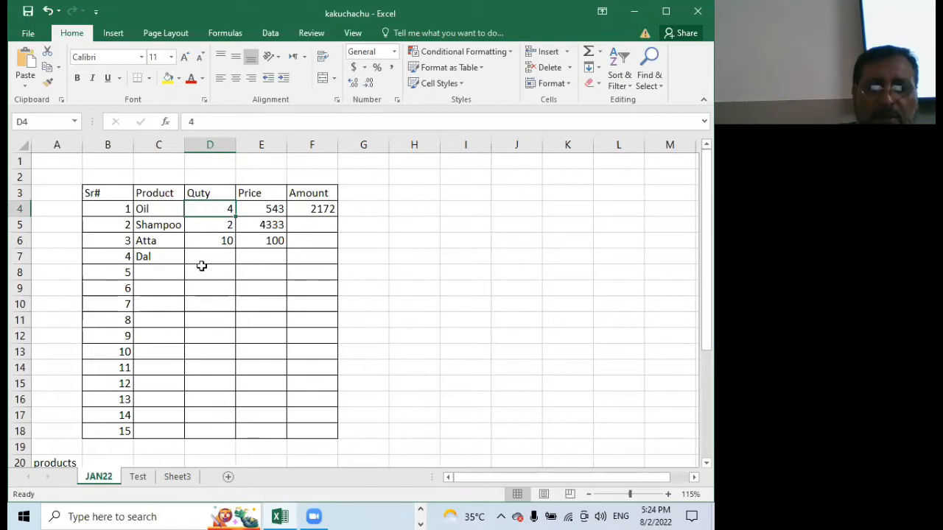
type("5")
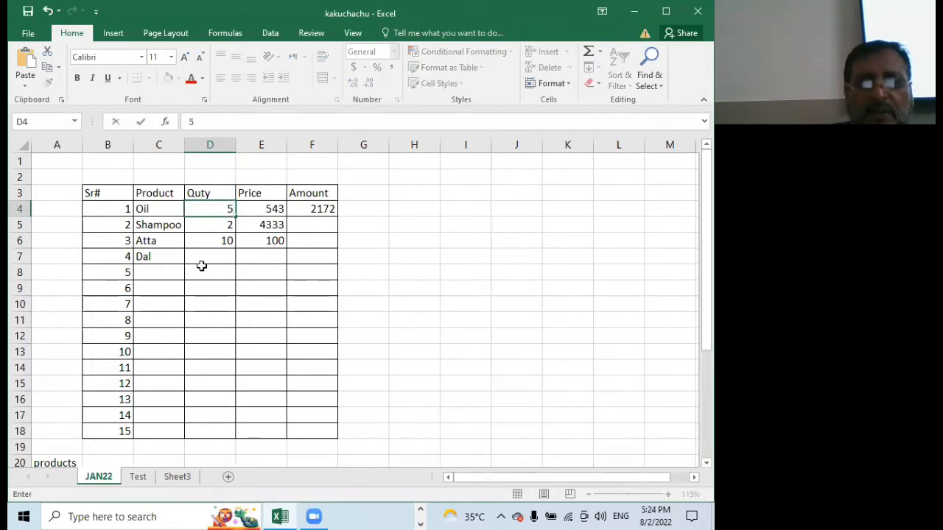
key("Return")
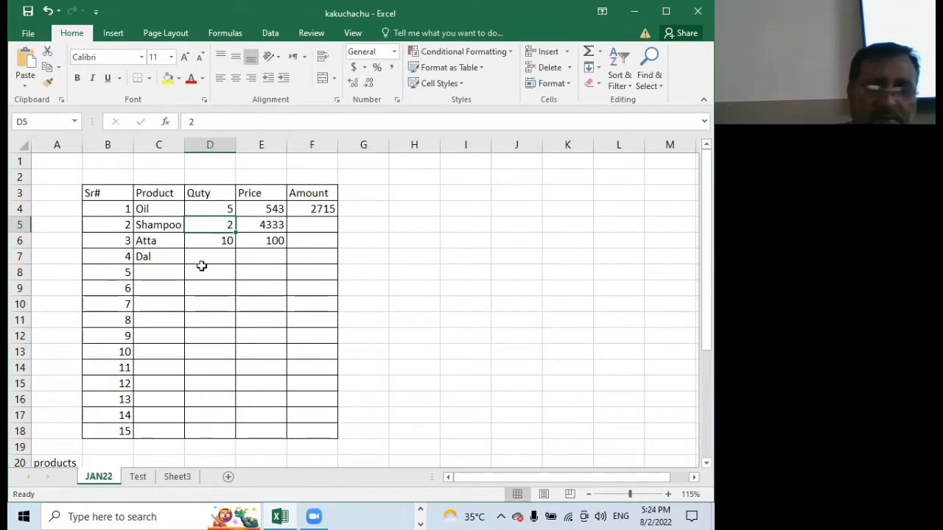
Re-enter the Oil amount formula in cell F4 as =D4*E4, picking the quantity and price cells as references
left_click(317, 209)
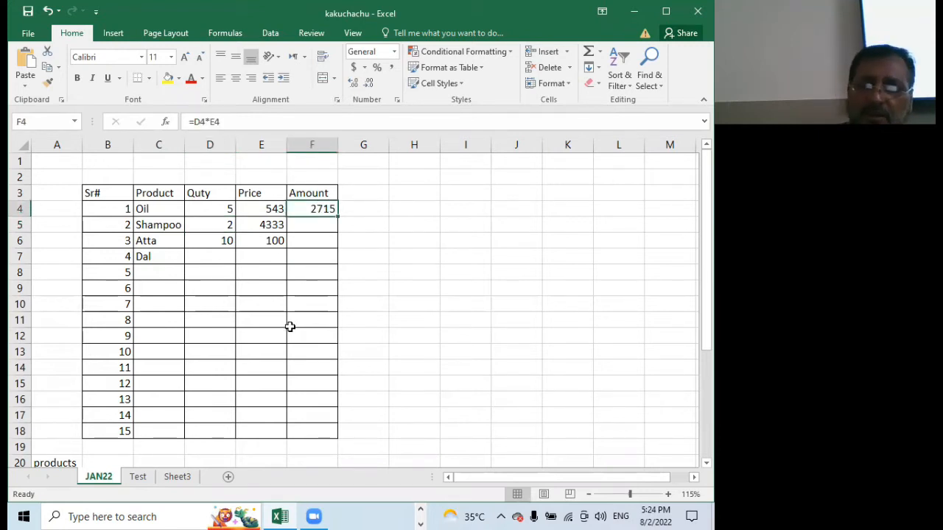
type("=")
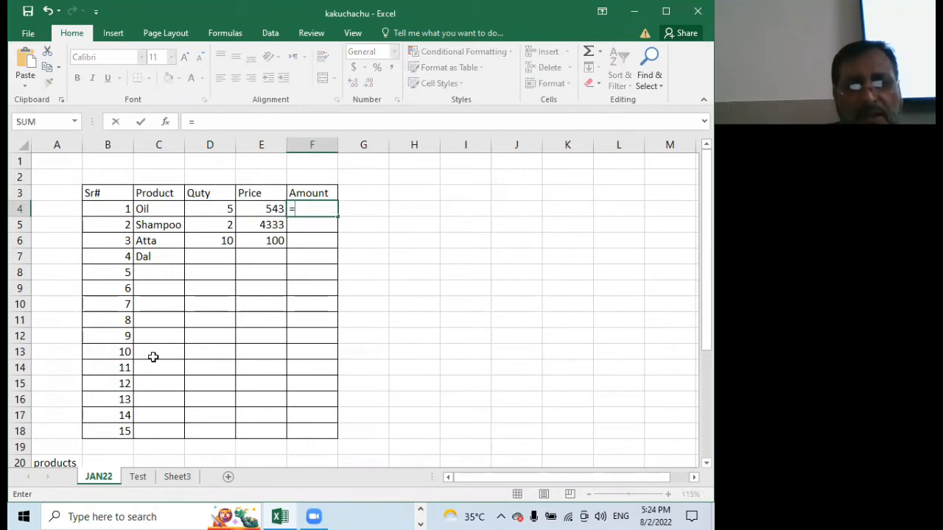
left_click(211, 209)
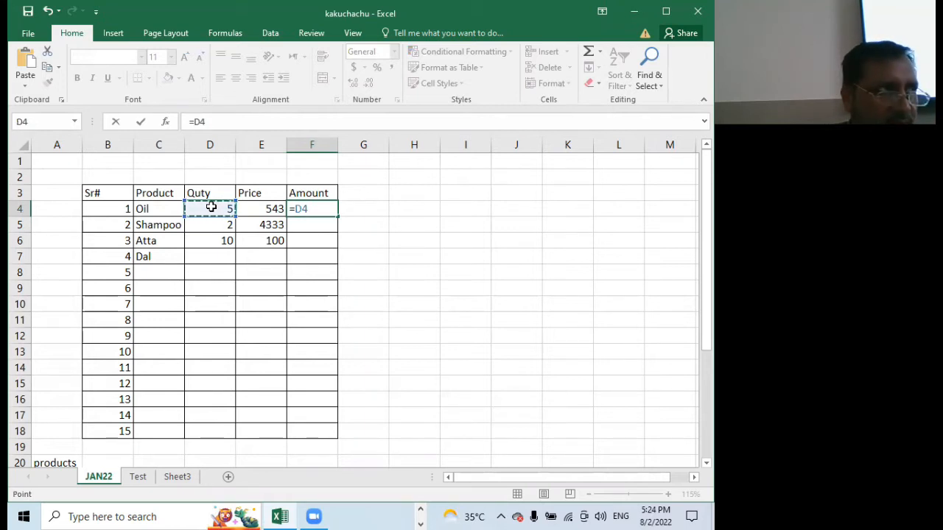
type("*")
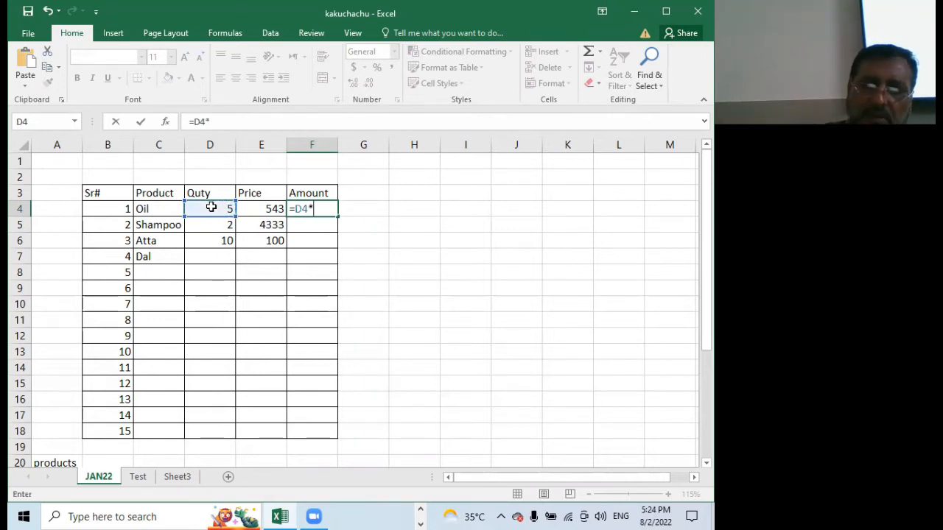
left_click(249, 212)
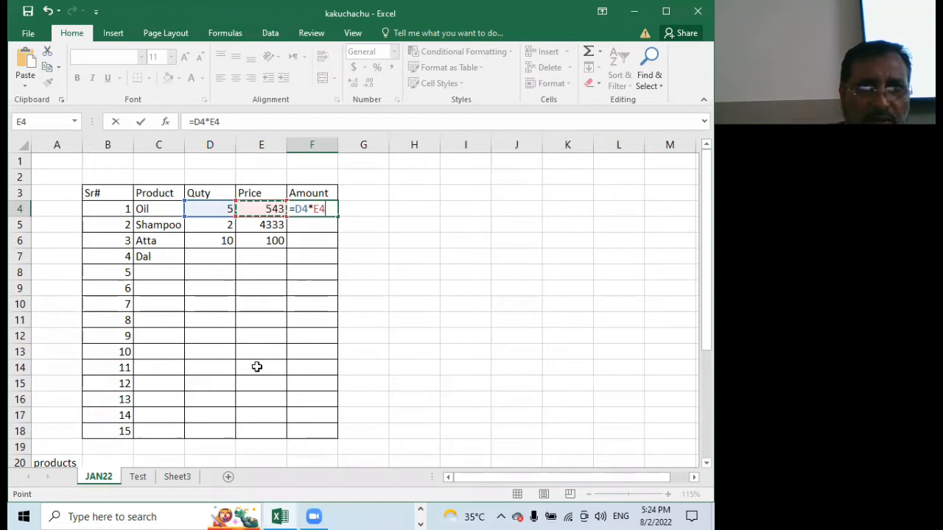
key("Return")
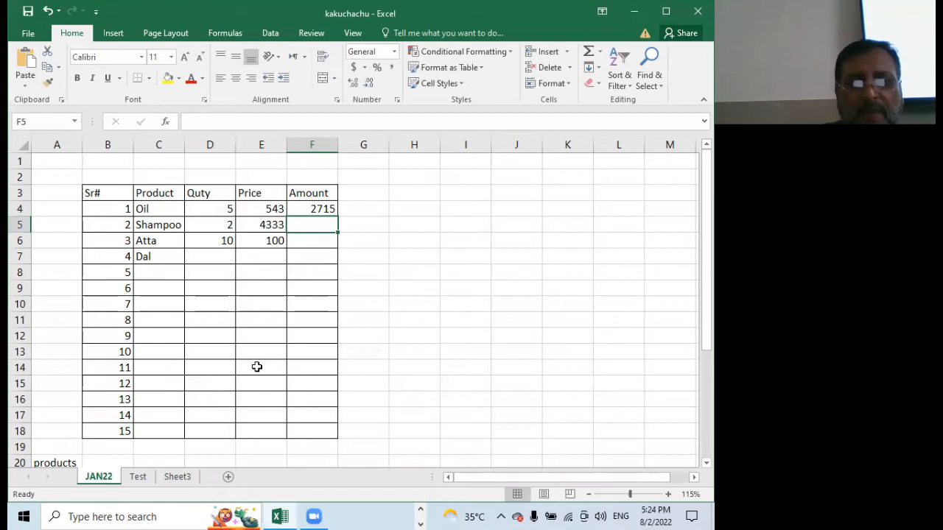
Set the Oil price in cell E4 to 600 and check the Oil amount formula in F4
left_click(261, 207)
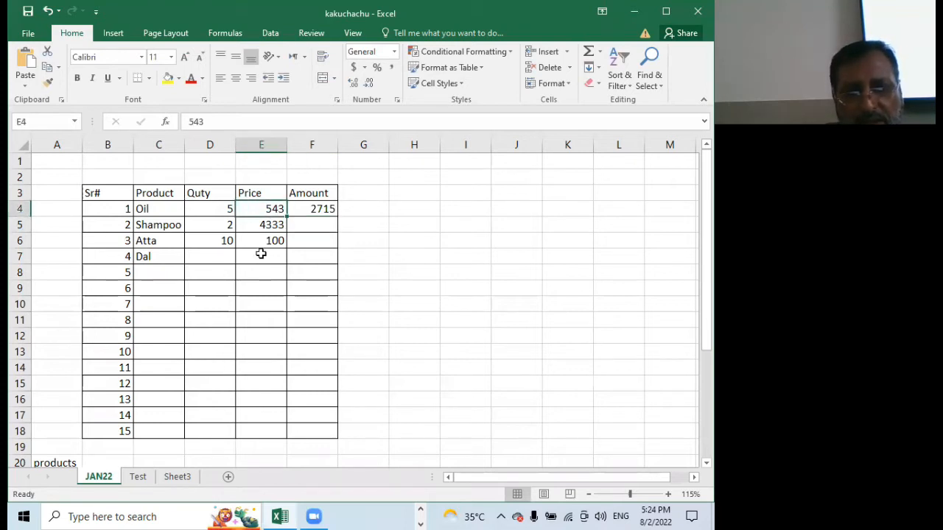
type("600")
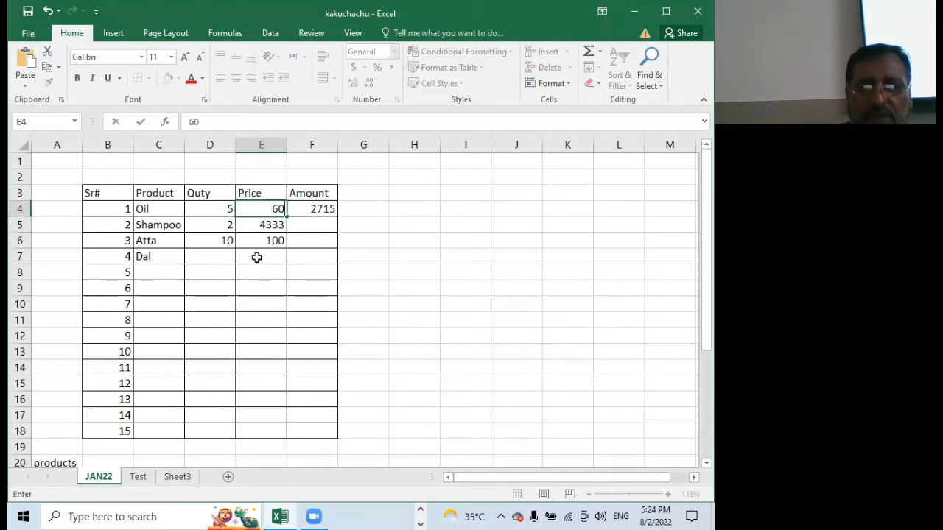
key("Return")
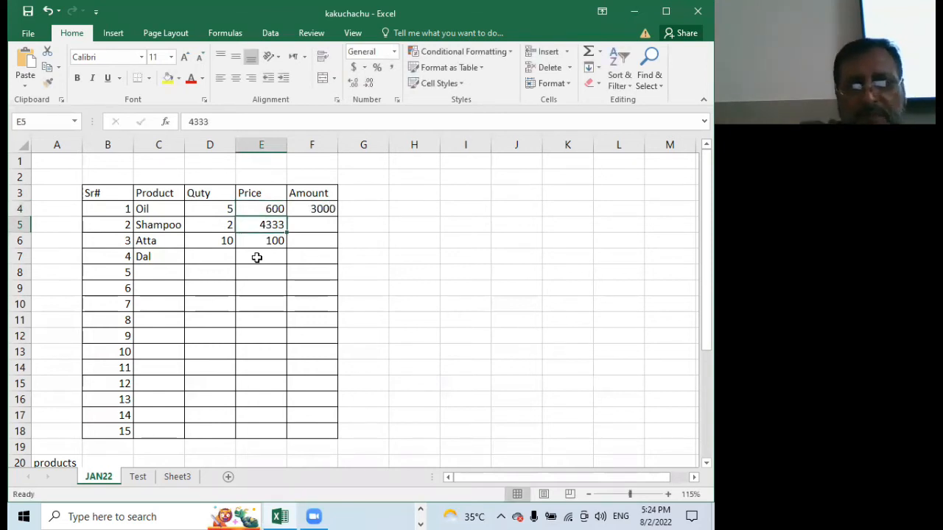
left_click(302, 209)
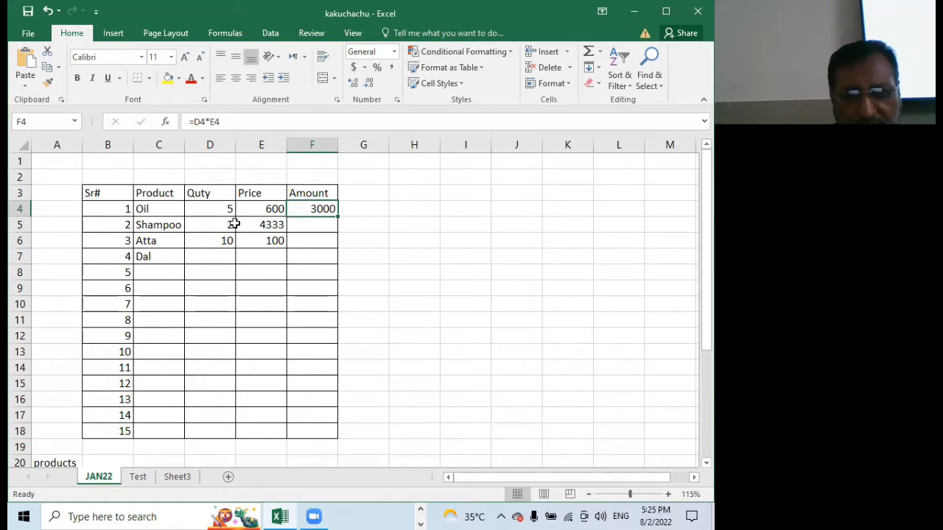
Enter the Shampoo amount formula =D5*E5 in cell F5 and clear that cell again
left_click(303, 224)
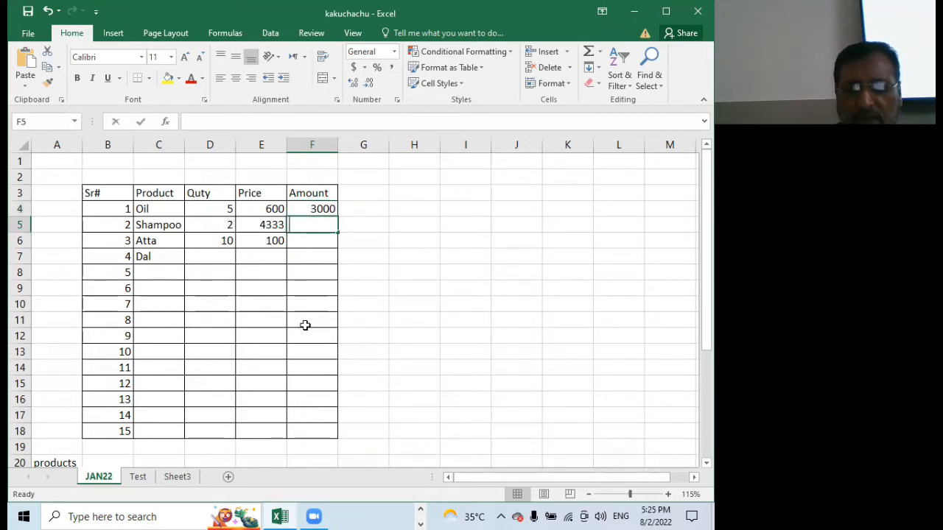
type("=")
left_click(223, 225)
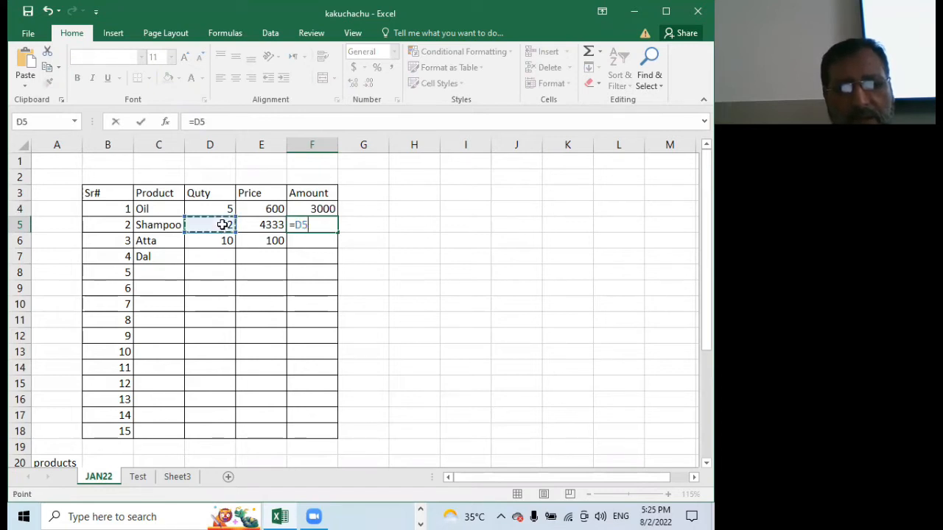
type("*")
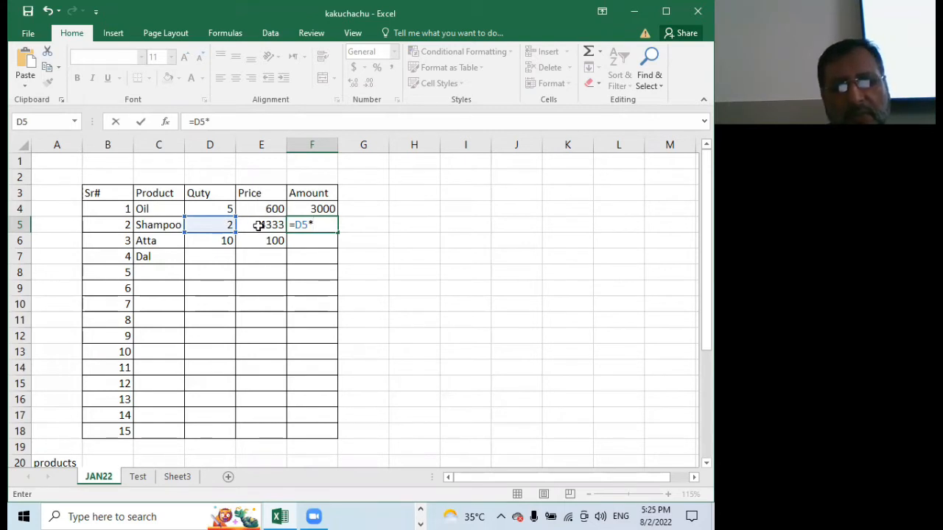
left_click(260, 226)
key("Return")
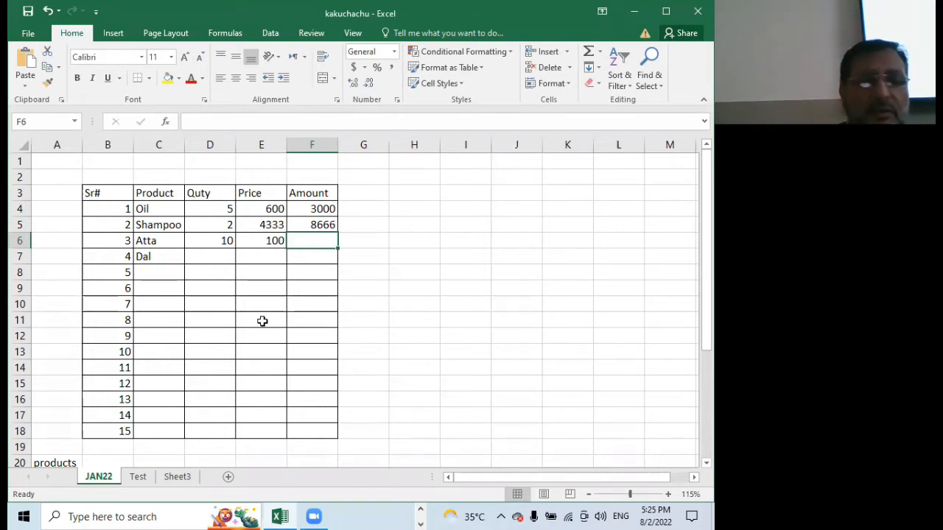
left_click(328, 224)
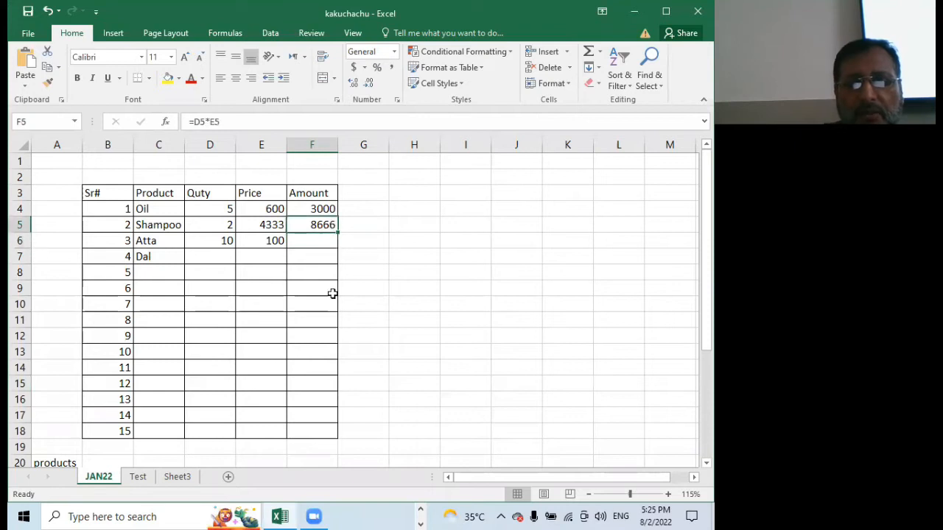
key("Delete")
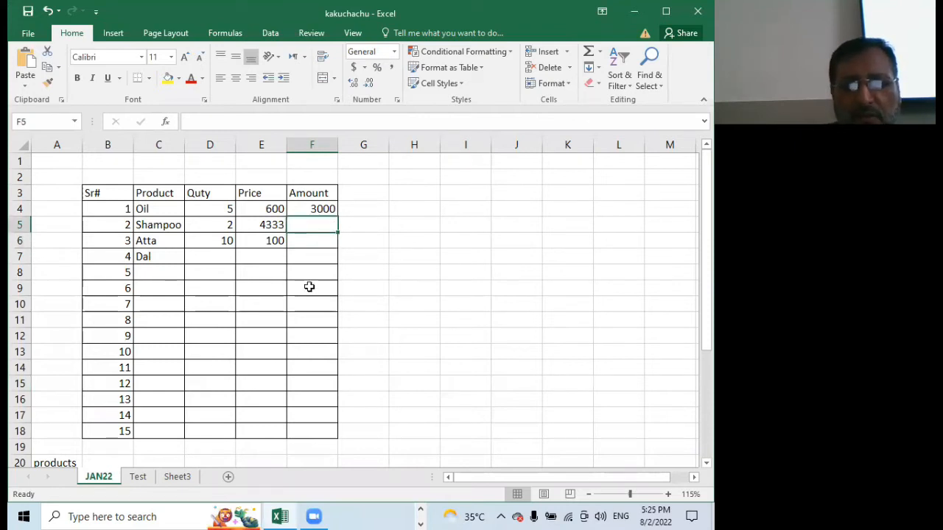
Fill the Oil amount formula from F4 down the Amount column to F18 and undo the fill
left_click(324, 210)
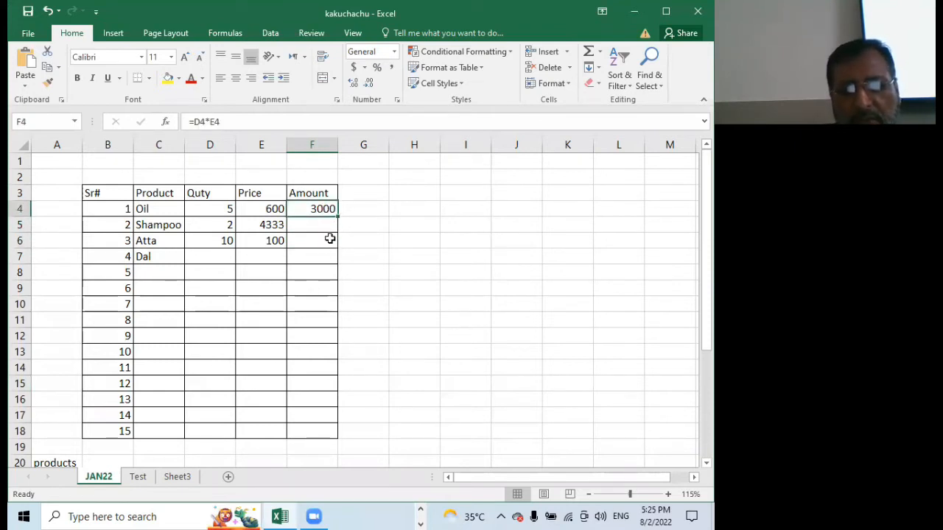
left_click_drag(338, 220, 384, 434)
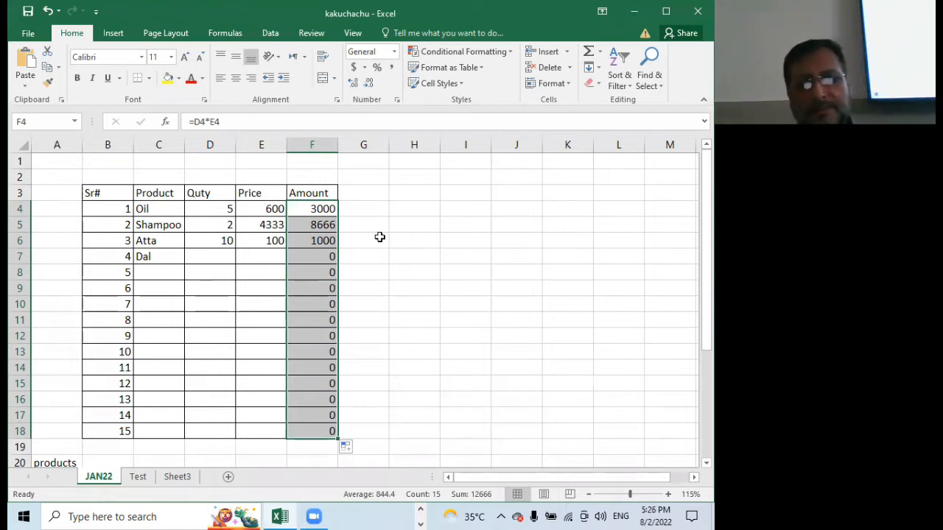
key("ctrl+z")
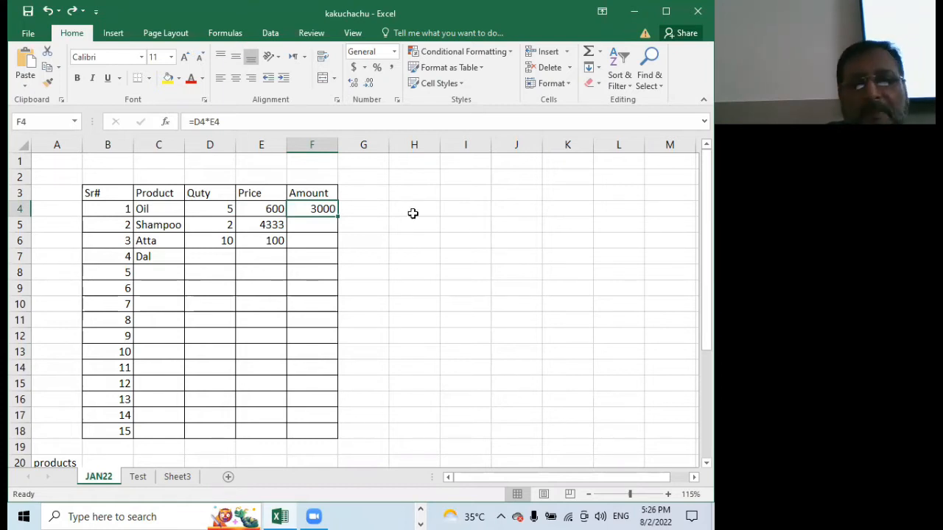
Try filling the text kkk from cell H3 down to H14, and clear those test cells
left_click(420, 190)
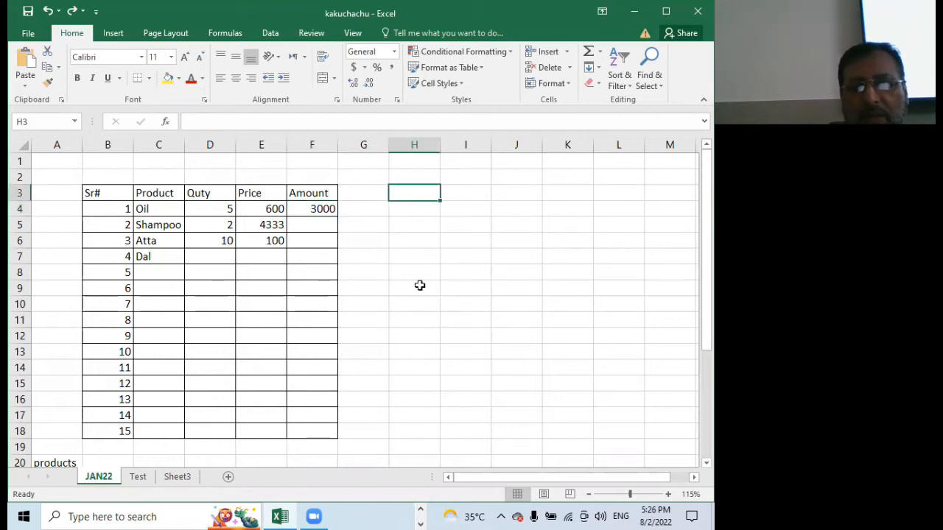
type("kkk")
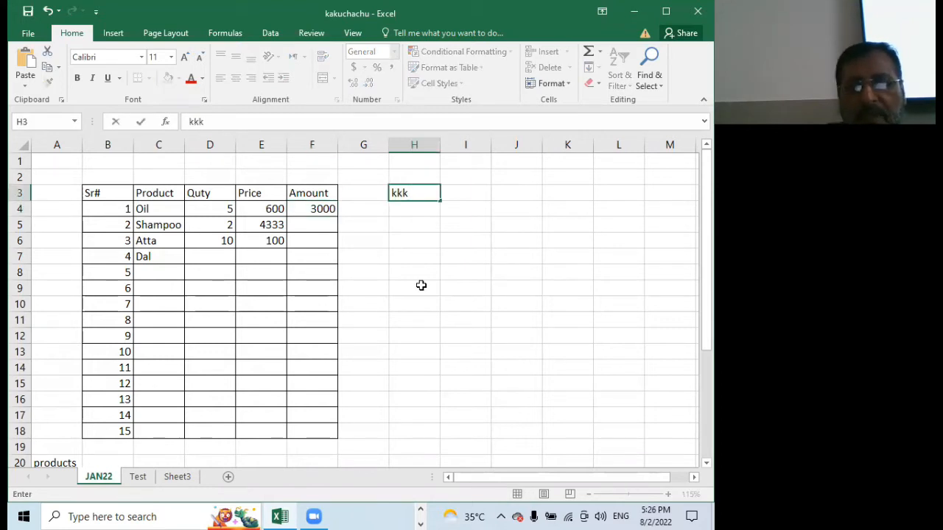
left_click(419, 269)
left_click(425, 195)
left_click_drag(440, 199, 469, 371)
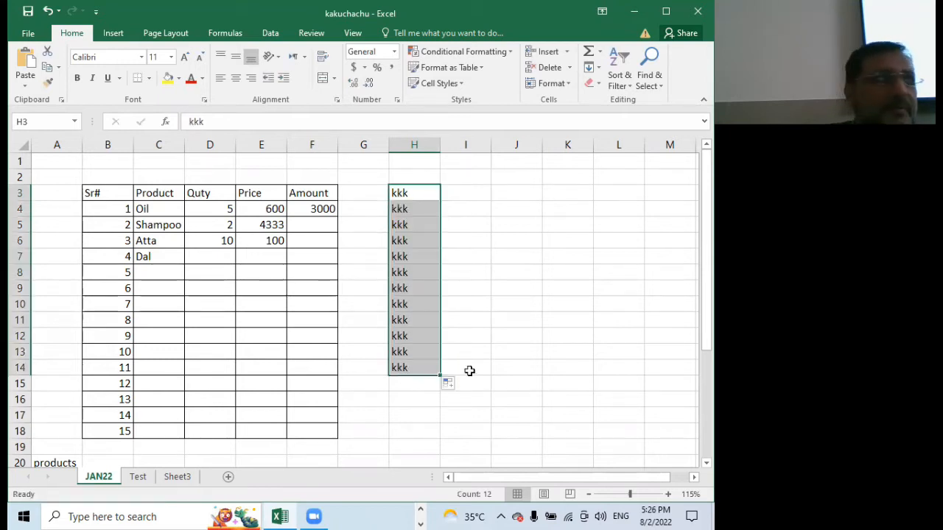
key("Delete")
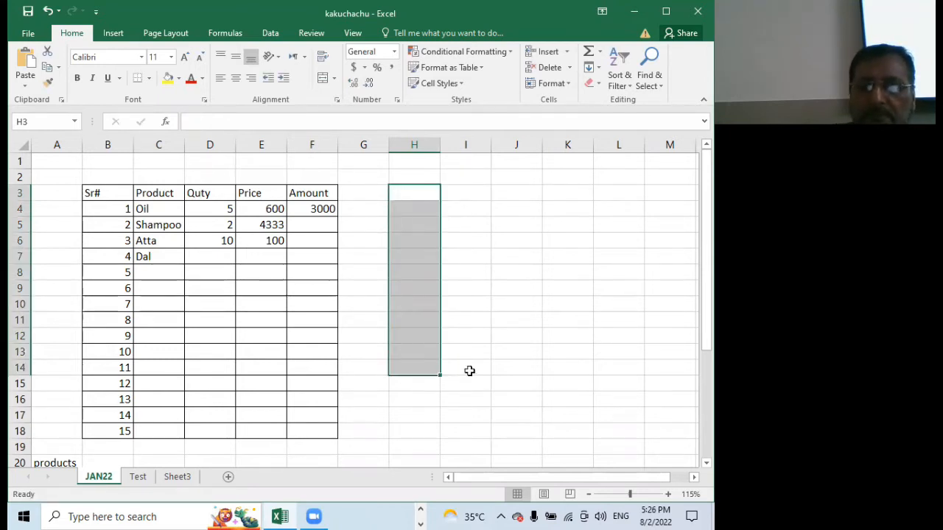
Refill the Sr# column from B4 down to B18 as a number series starting at 1, using Fill Series
left_click(106, 209)
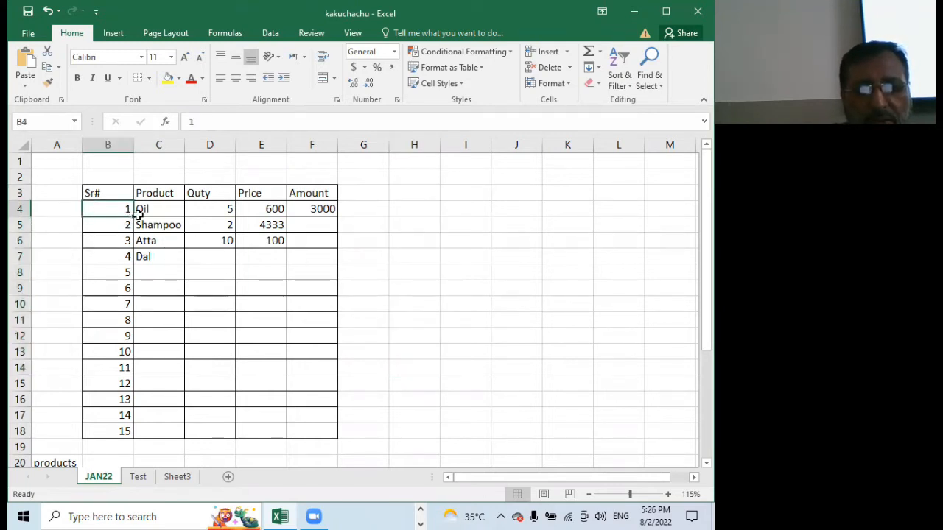
left_click_drag(131, 217, 128, 436)
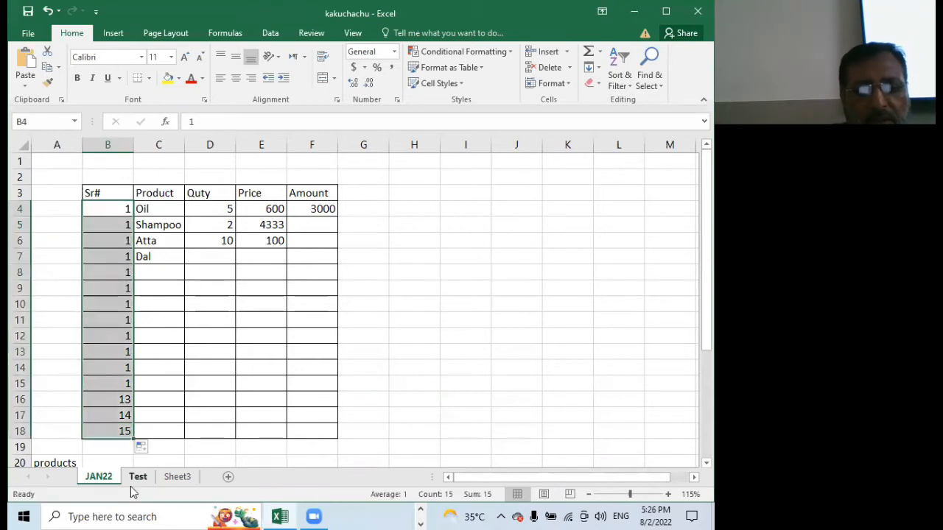
left_click(154, 447)
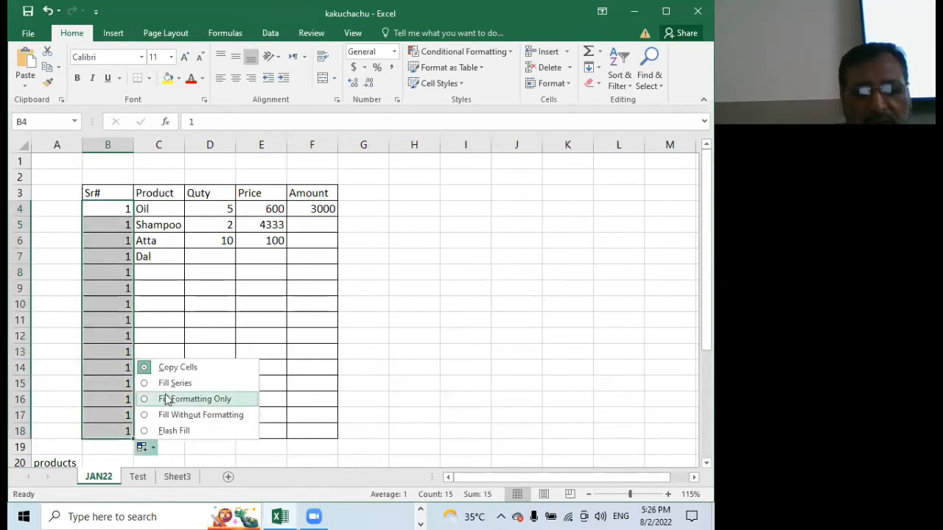
left_click(207, 384)
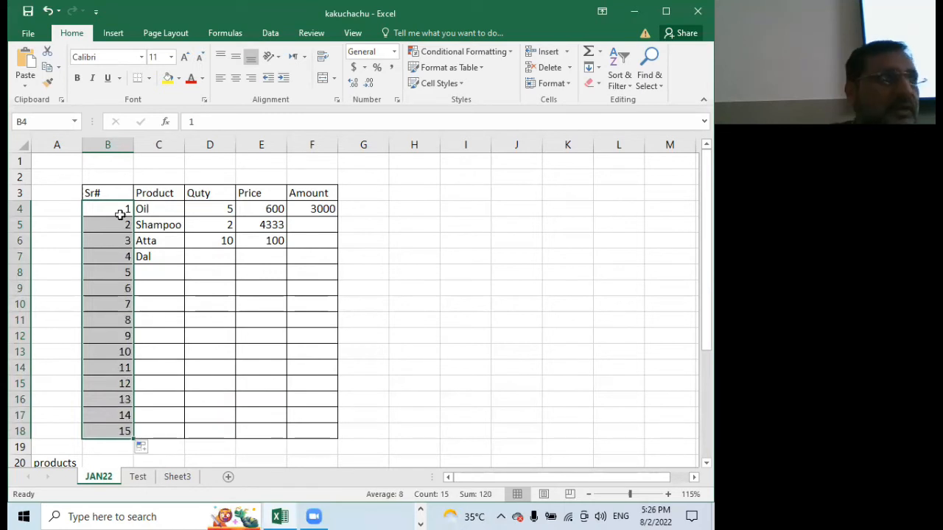
Rebuild the Oil amount formula in cell F4 as =D4*E4 by referencing the Oil quantity and price cells
left_click(321, 209)
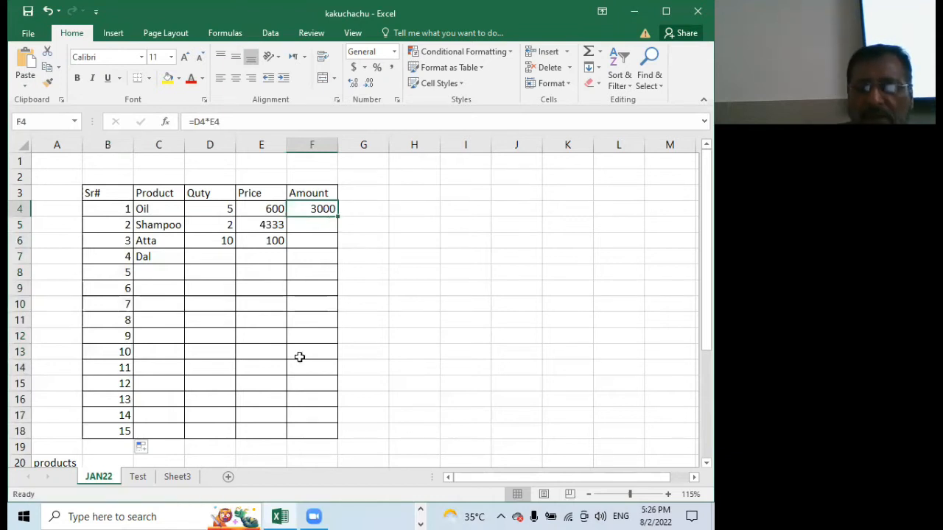
type("=")
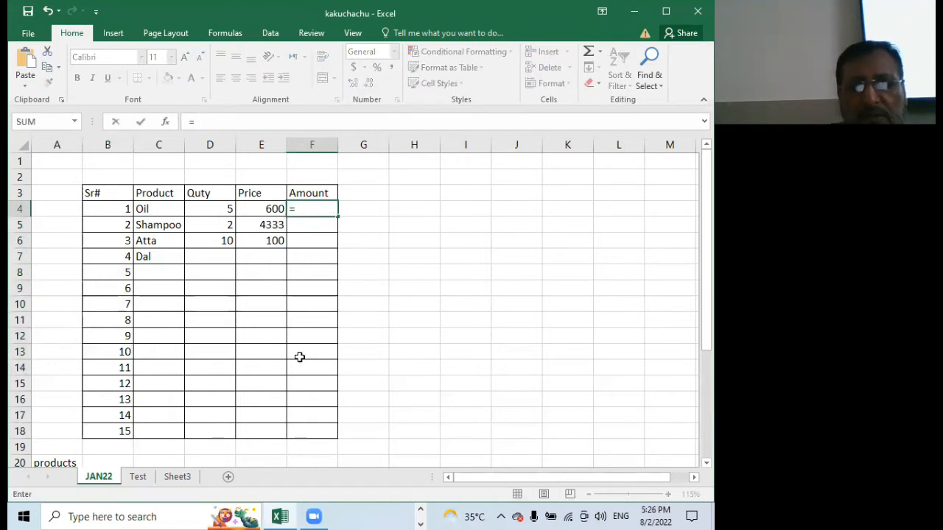
left_click(206, 209)
type("*")
left_click(253, 207)
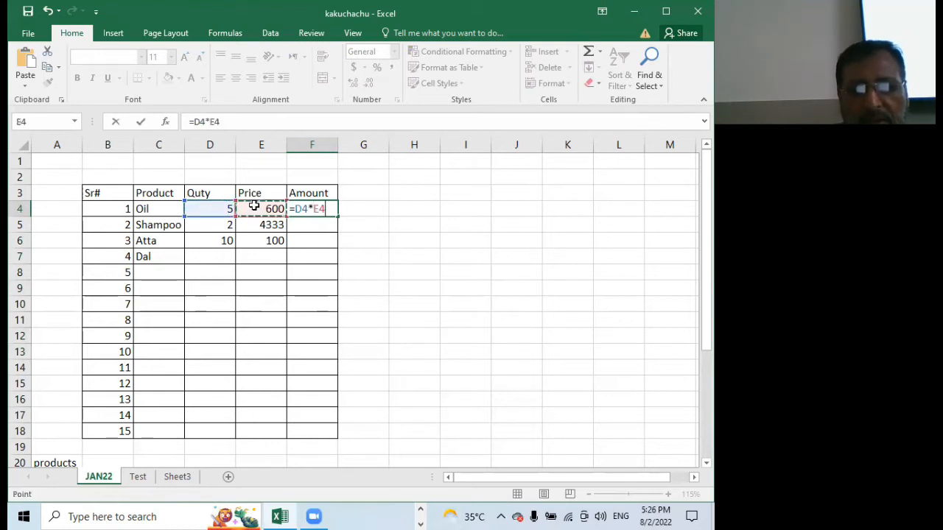
key("Return")
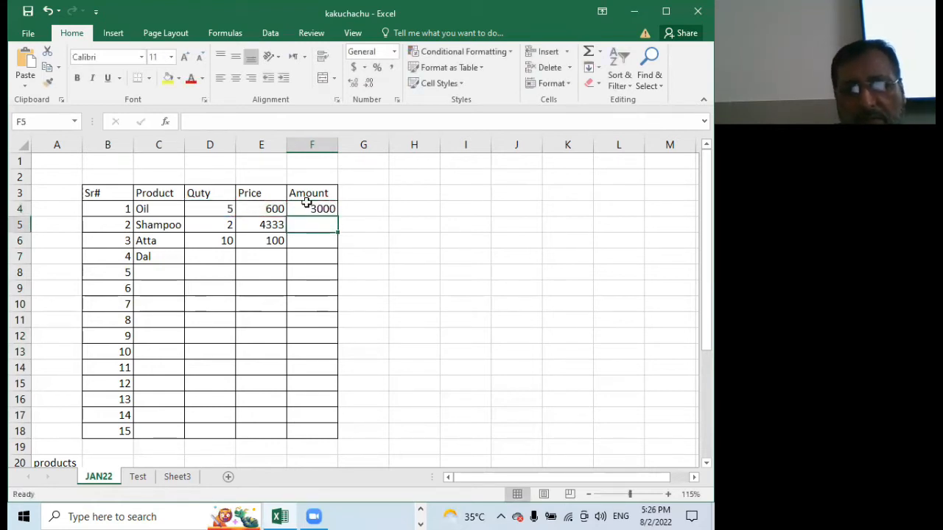
Fill the amount formula from F4 down to F18 and inspect the cell references in F4 without changing them
left_click(304, 209)
left_click_drag(338, 218, 357, 436)
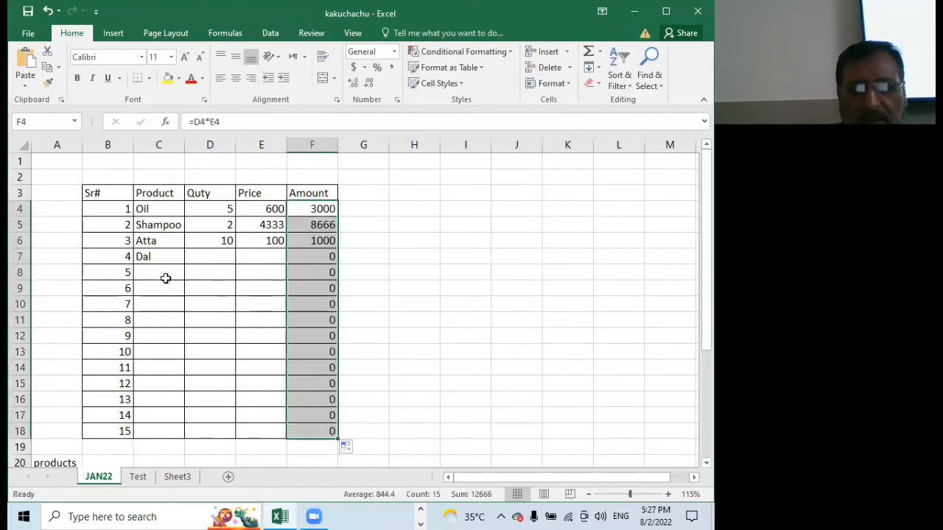
left_click(304, 209)
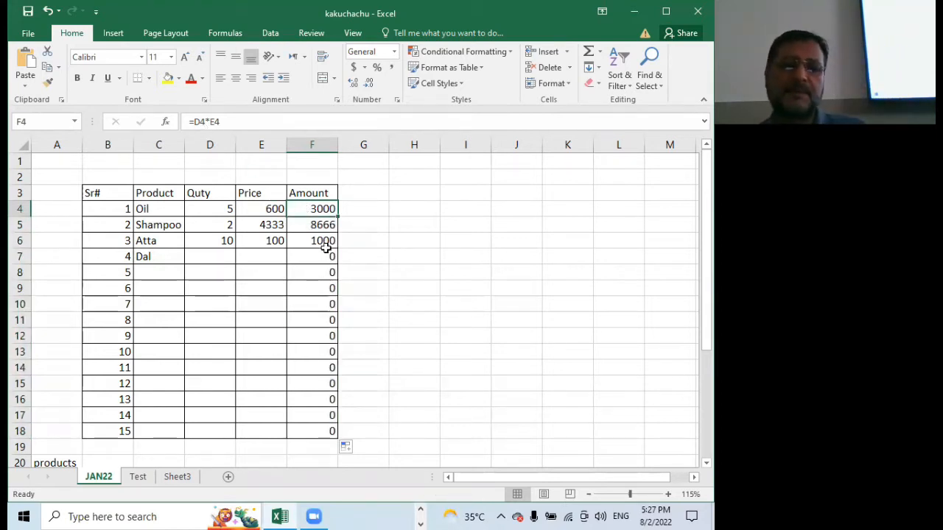
double_click(302, 209)
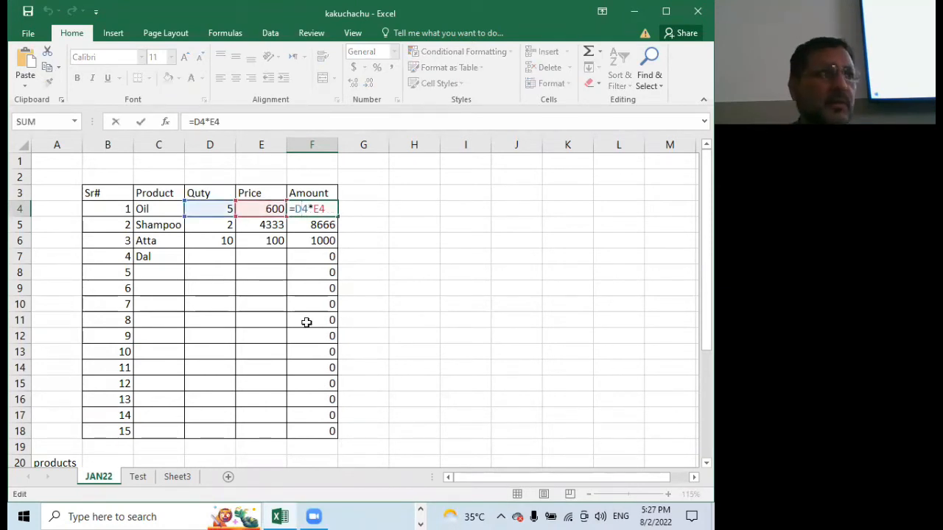
key("Escape")
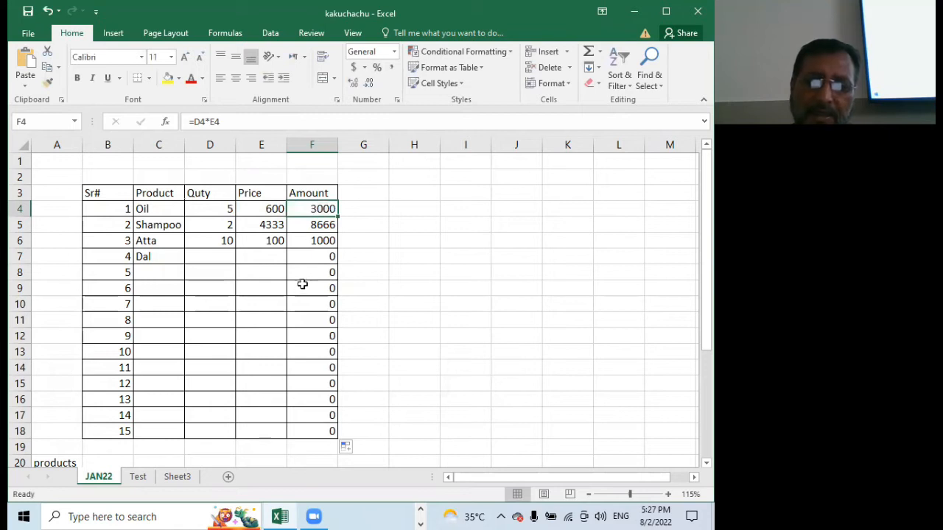
Inspect the cell references of the Amount formulas in F6, F4 and F5, leaving the formulas as they are
left_click(313, 240)
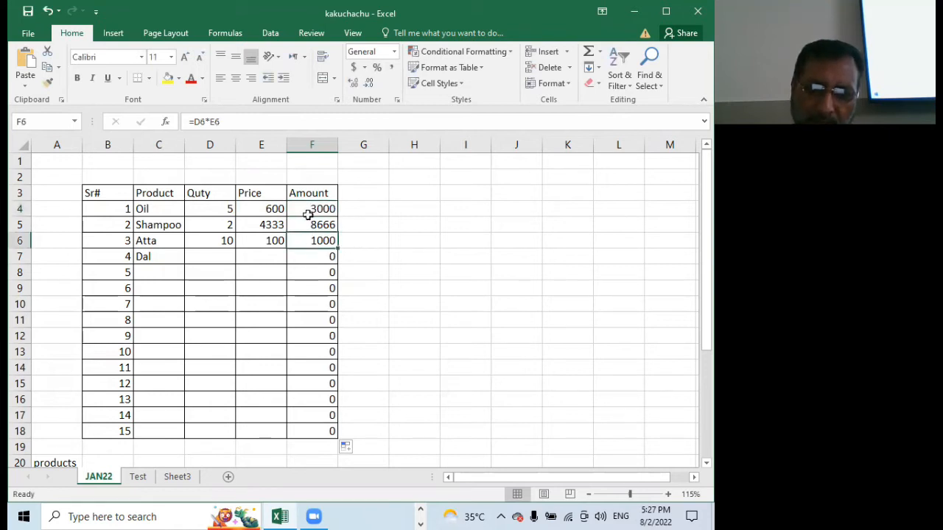
left_click(309, 208)
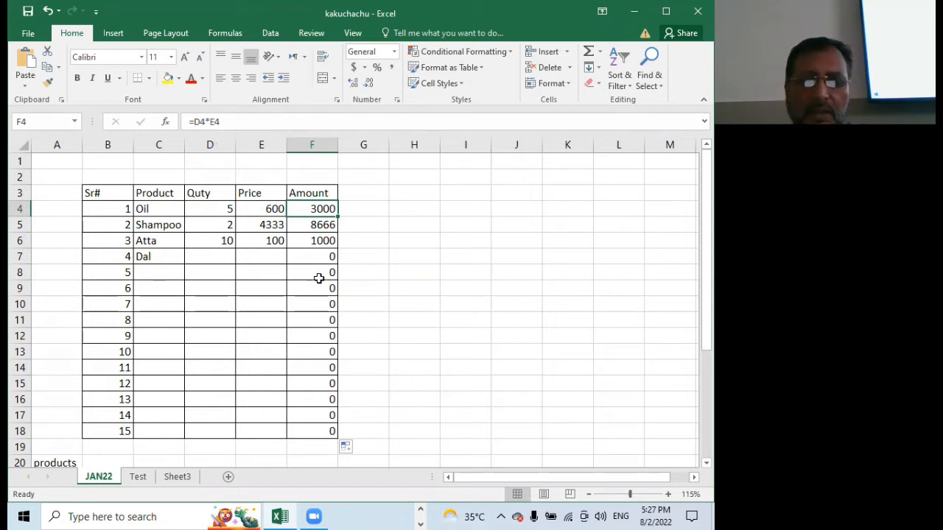
double_click(323, 208)
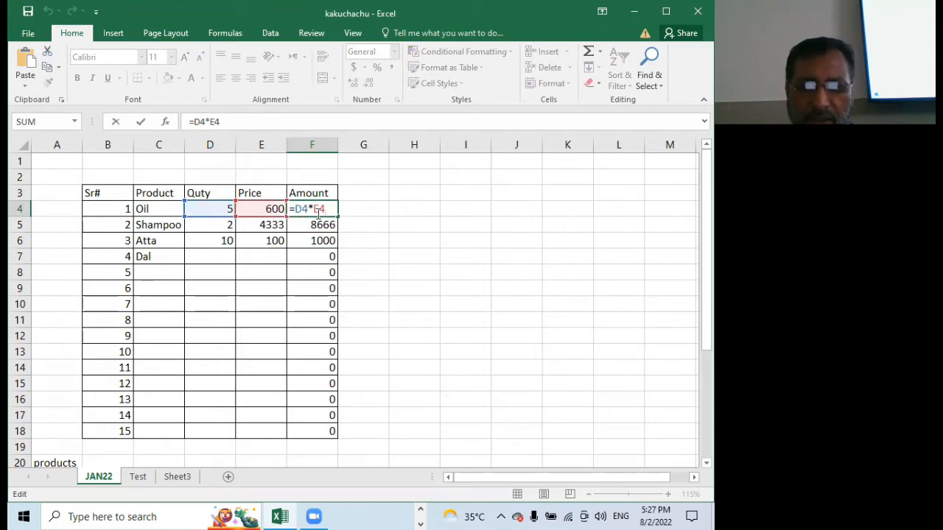
key("ctrl+Return")
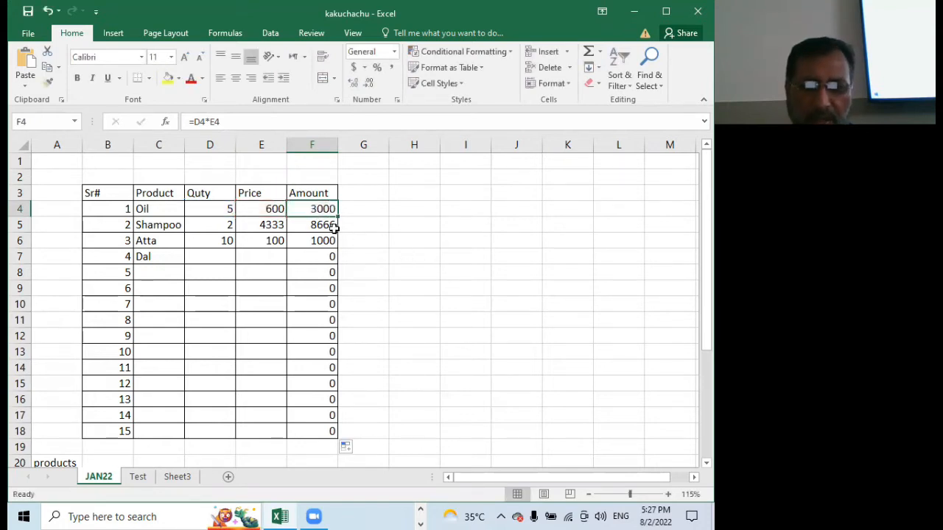
double_click(311, 224)
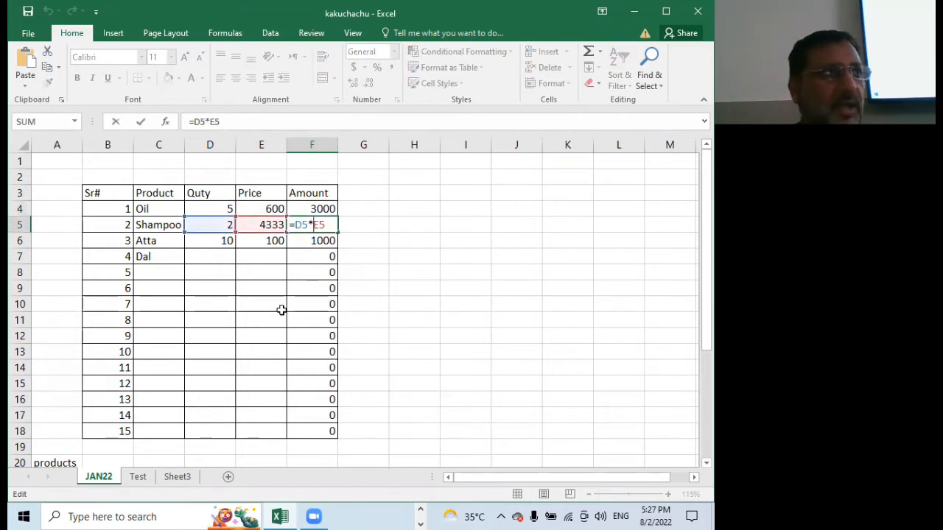
left_click(313, 254)
type("'")
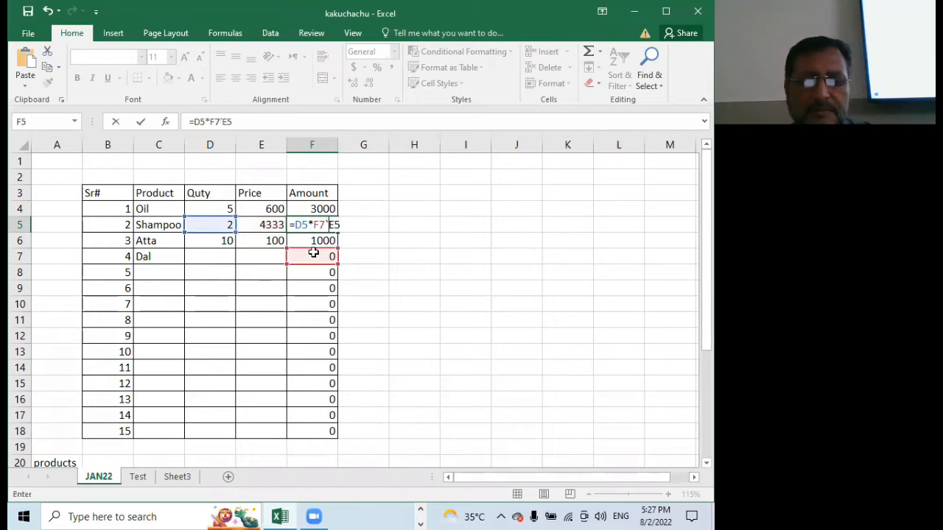
type("`")
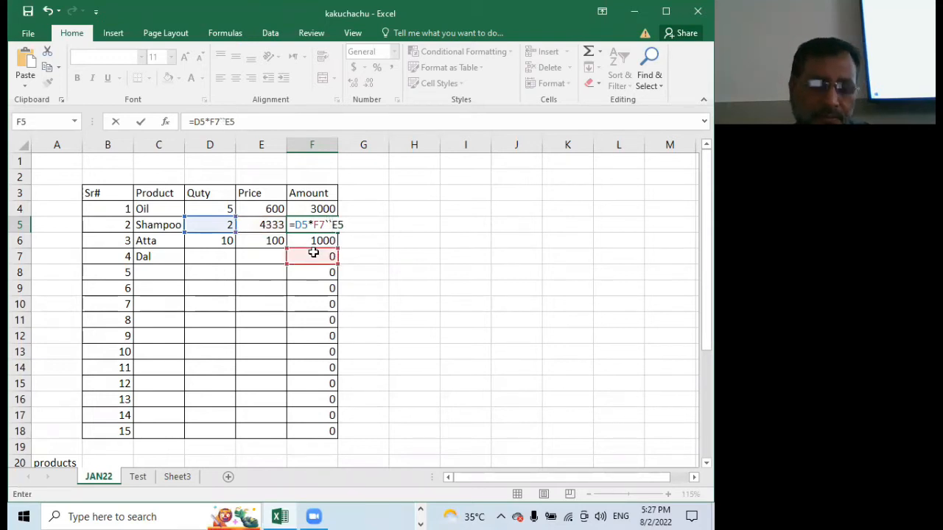
key("Escape")
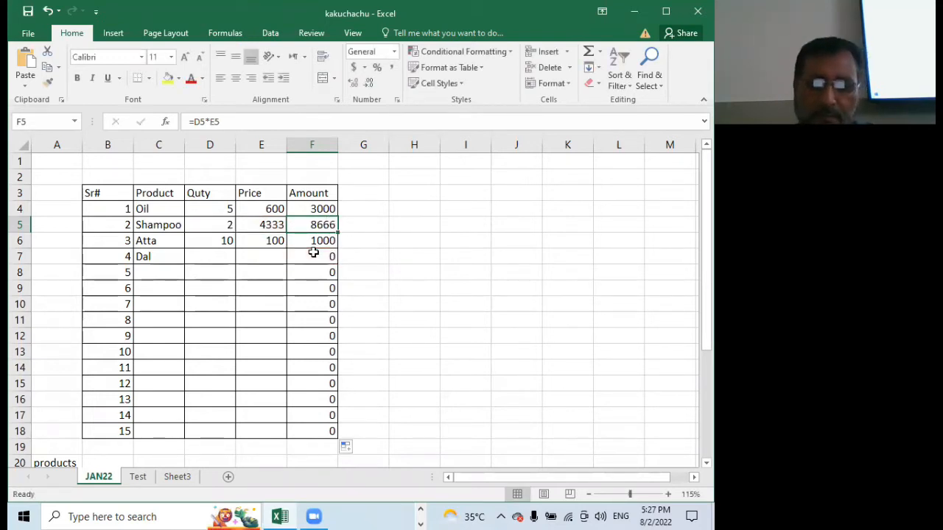
Inspect the cell references of the Amount formulas in F7 and F18 without editing them
double_click(312, 254)
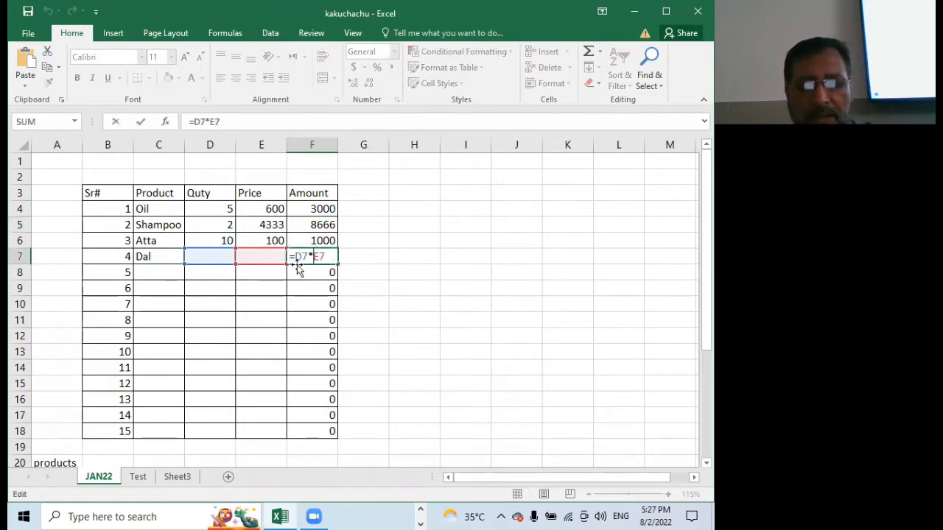
key("Escape")
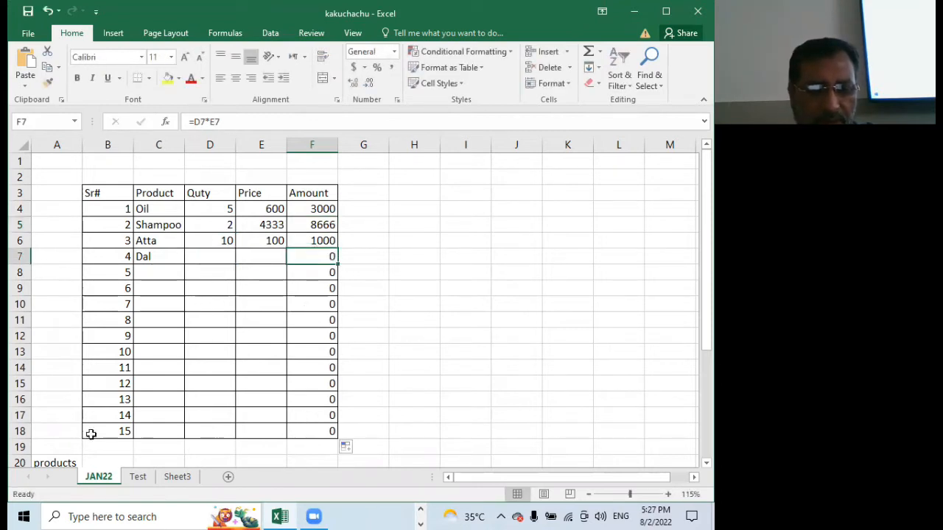
left_click(318, 431)
double_click(314, 433)
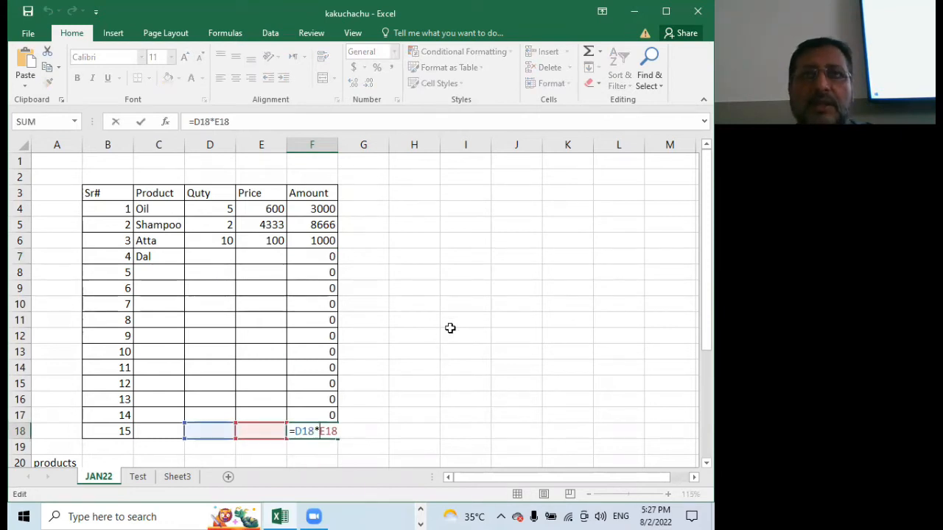
key("ctrl+Return")
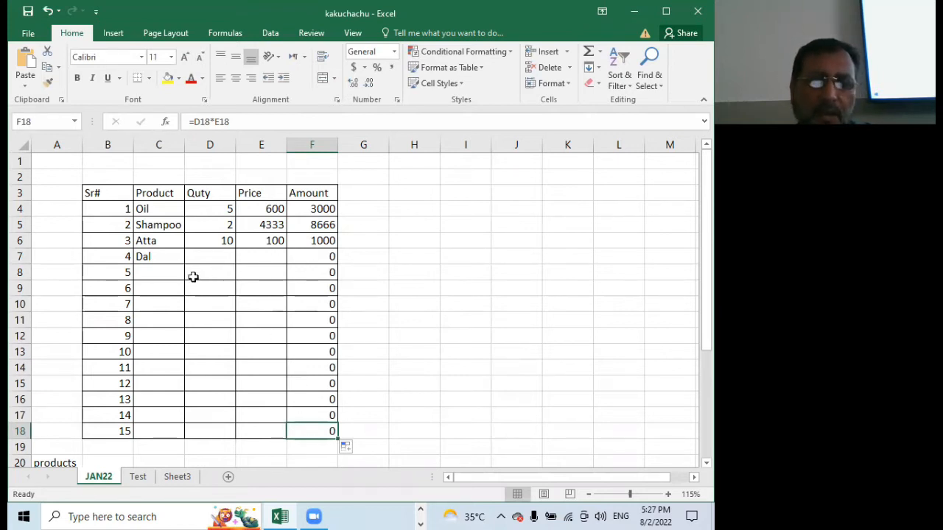
Enter quantity 1 and price 200 for Dal in row 7
left_click(208, 258)
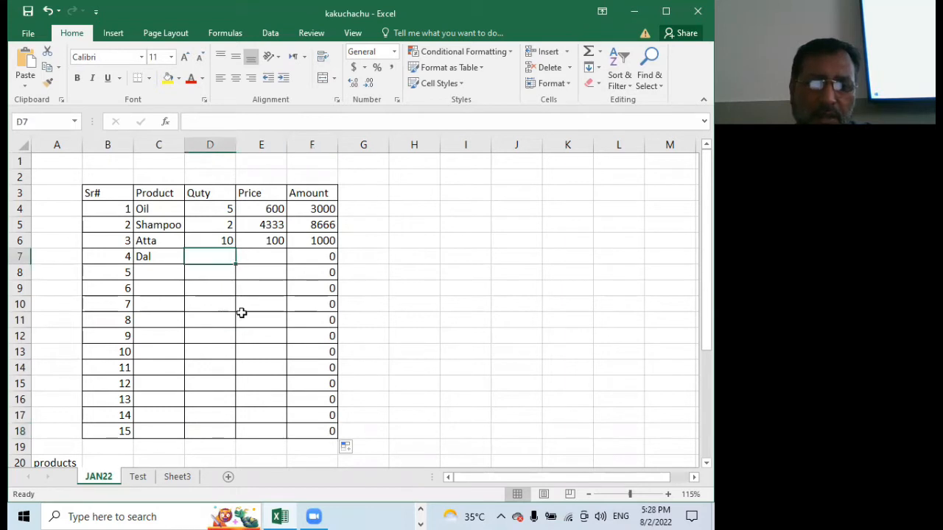
type("1")
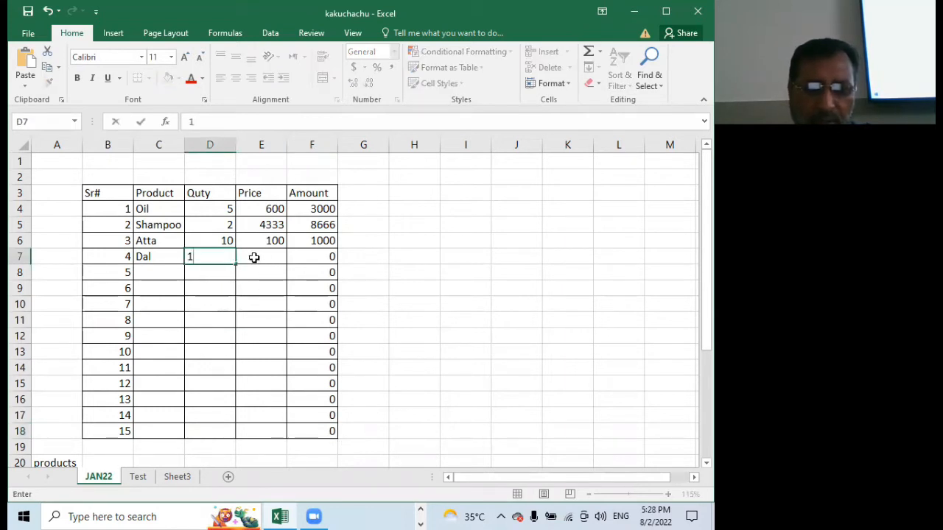
left_click(261, 256)
type("2")
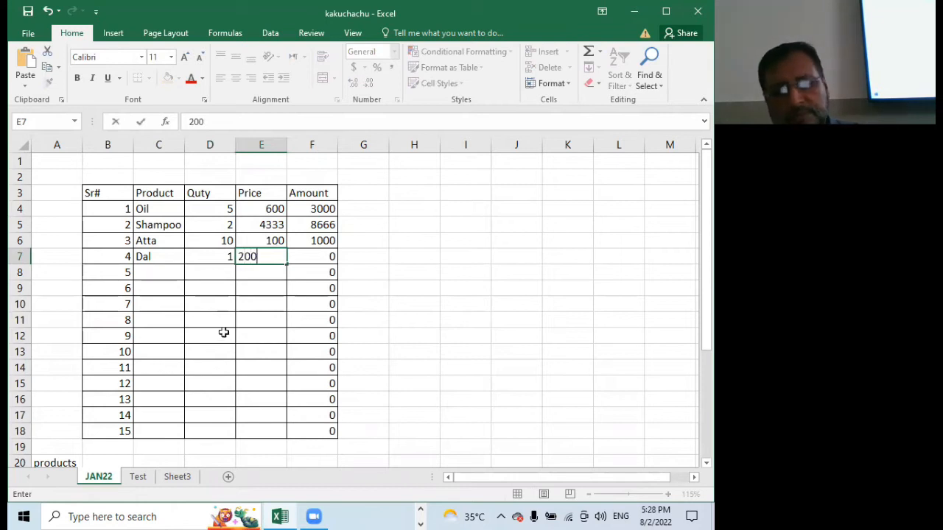
type("00")
left_click(201, 274)
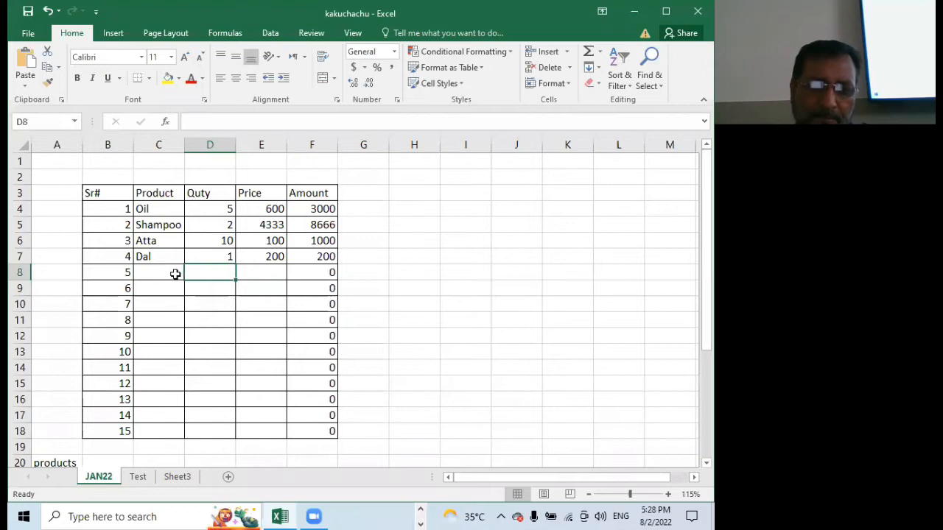
Add the product Rice in row 8 with quantity 5 and price 190
left_click(166, 274)
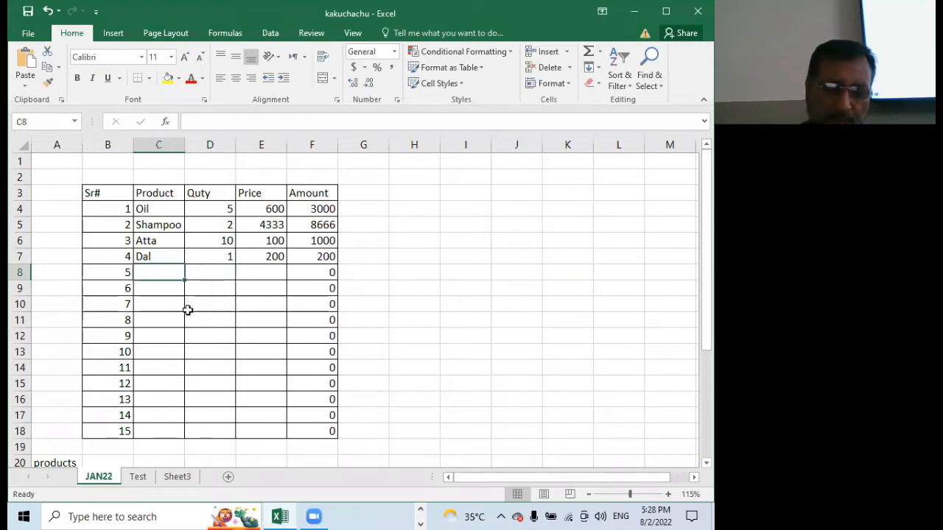
type("Rice")
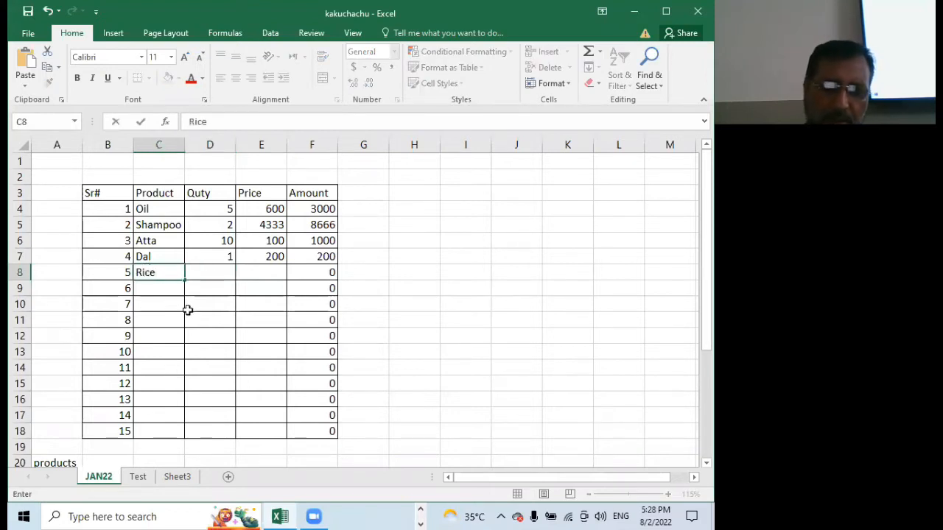
left_click(209, 273)
type("5")
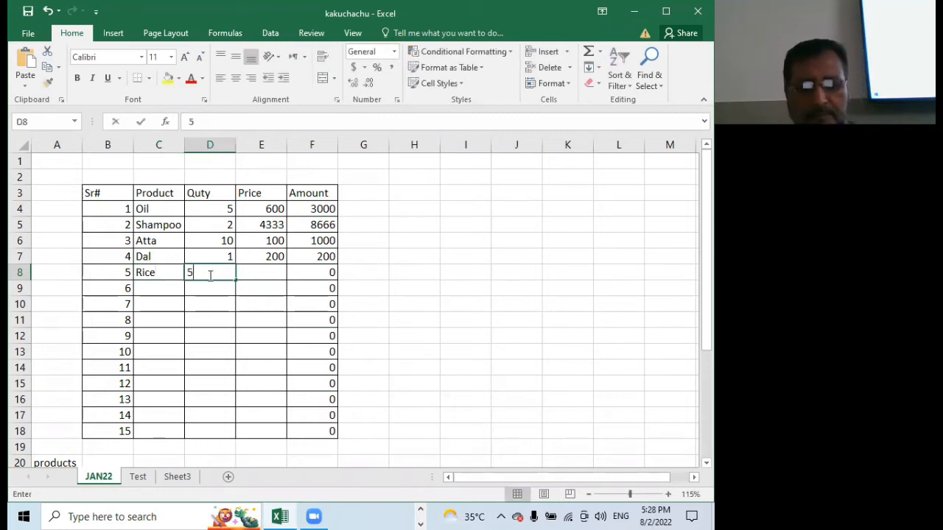
left_click(265, 273)
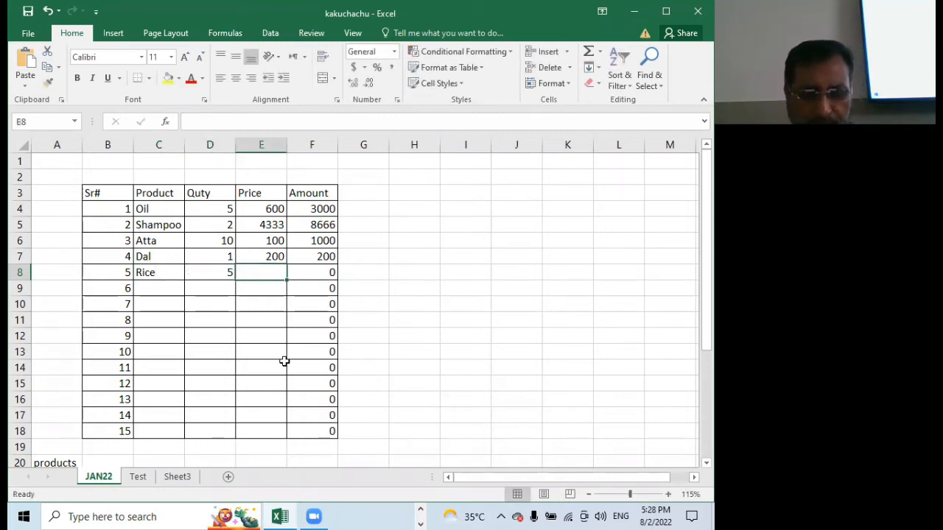
type("190")
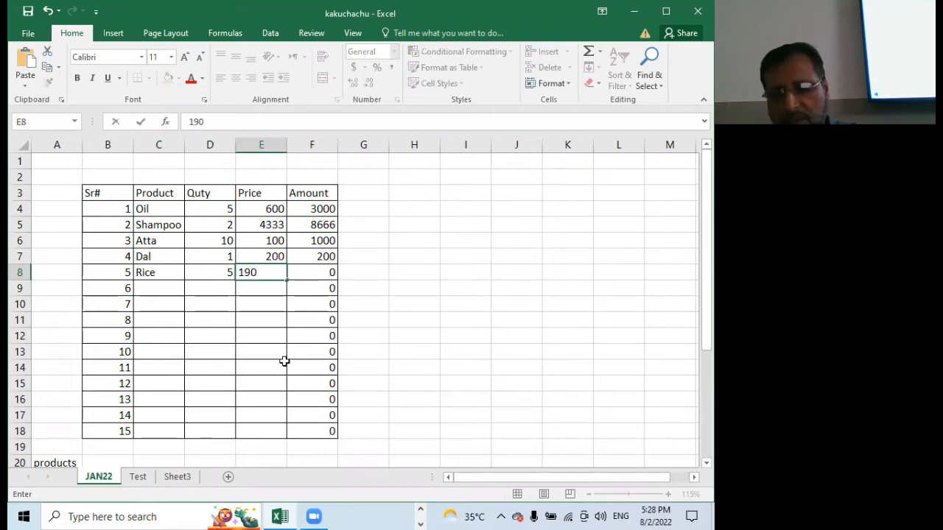
key("Return")
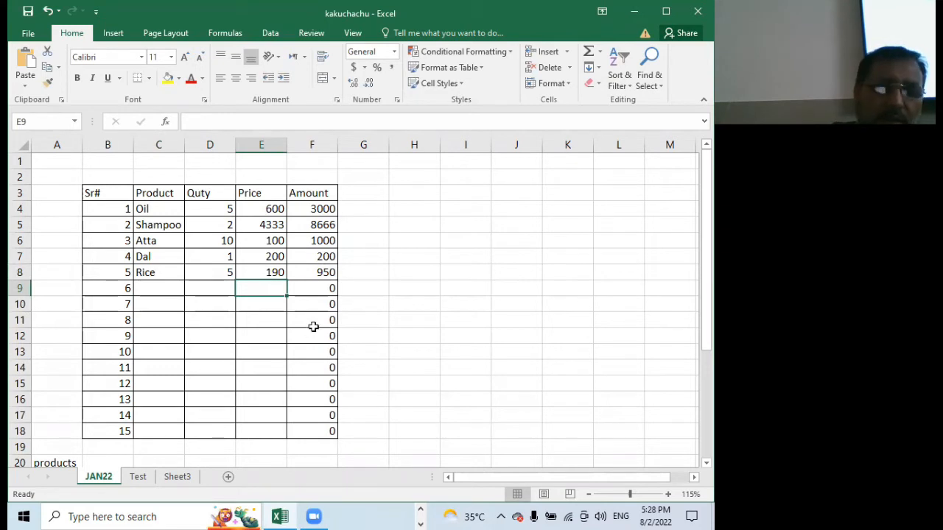
Review the amount formulas in F4 through F7 one cell at a time
left_click(313, 208)
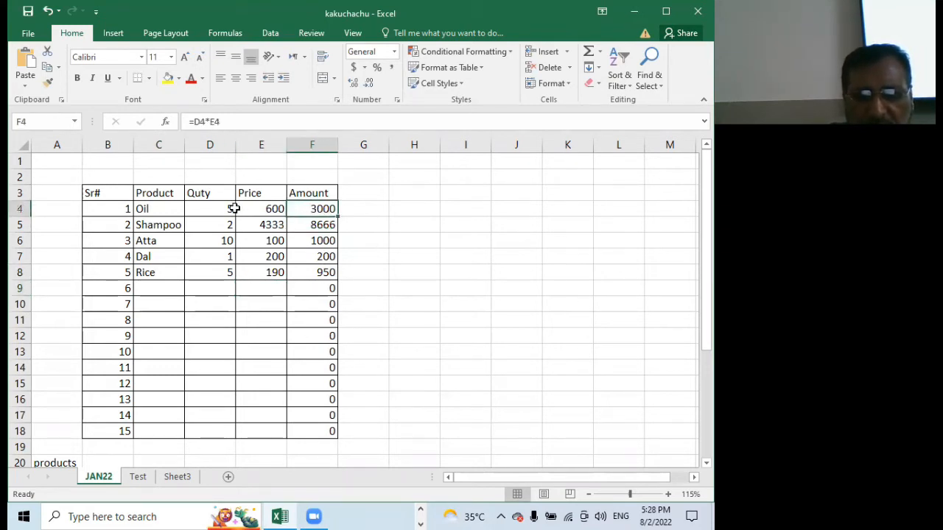
left_click(303, 224)
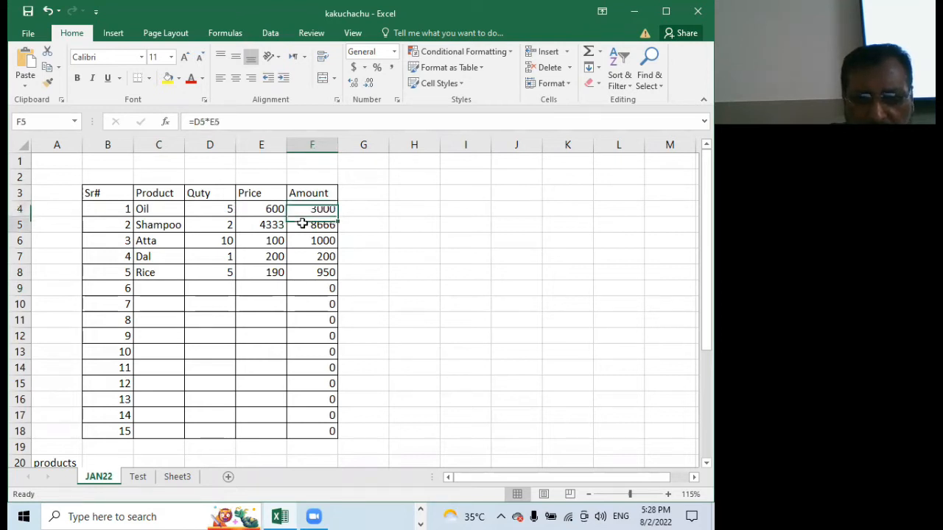
left_click(307, 243)
left_click(307, 256)
left_click(316, 208)
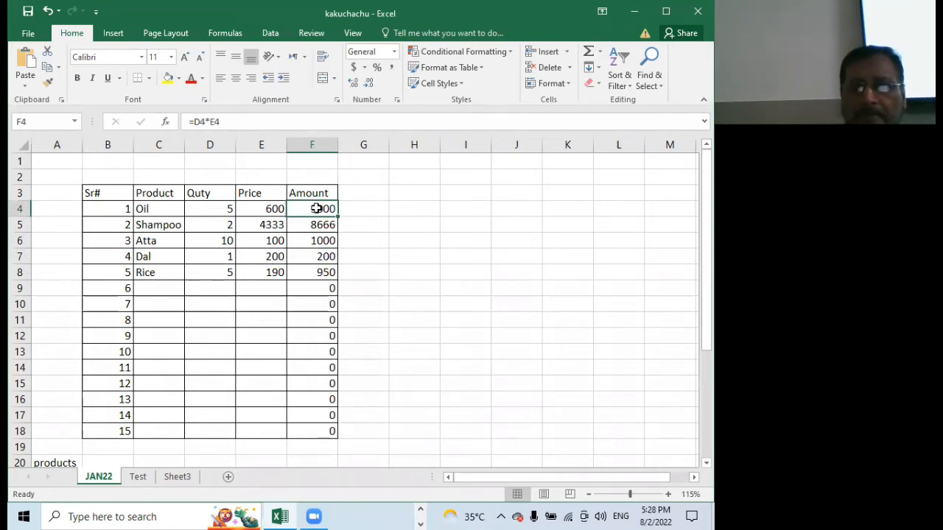
Fill the five product names in C4:C8 down the Product column to C18 as a repeating list
left_click(156, 285)
left_click_drag(166, 207, 169, 436)
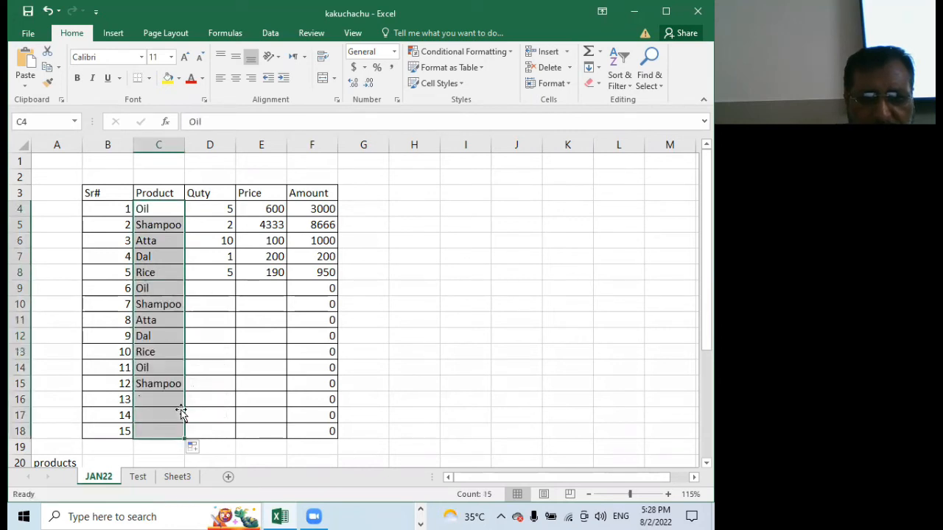
left_click(162, 277)
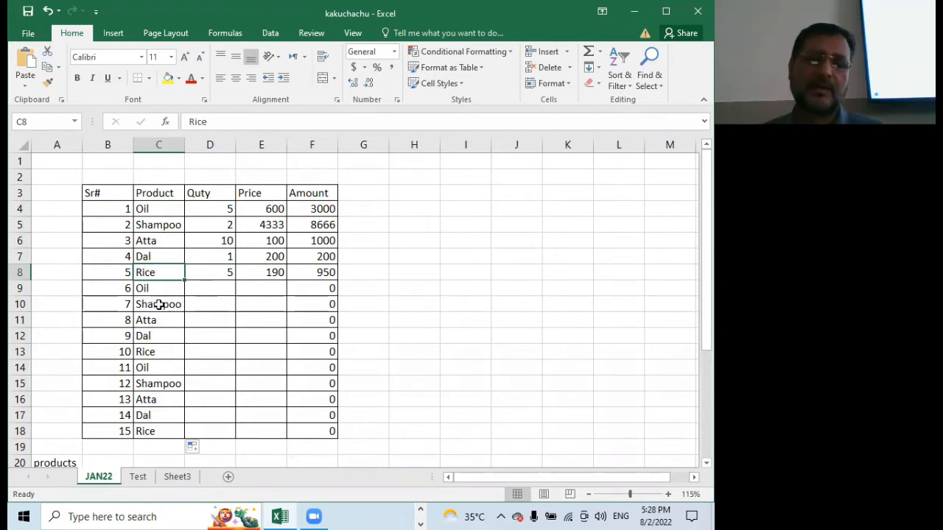
left_click(148, 367)
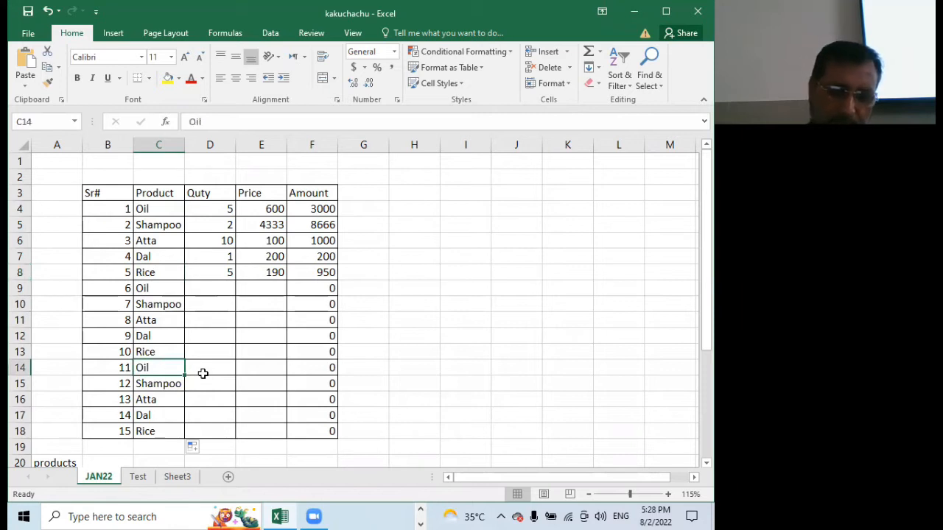
Change the product in C16 to Rice and the product in C15 to Oil
left_click(170, 398)
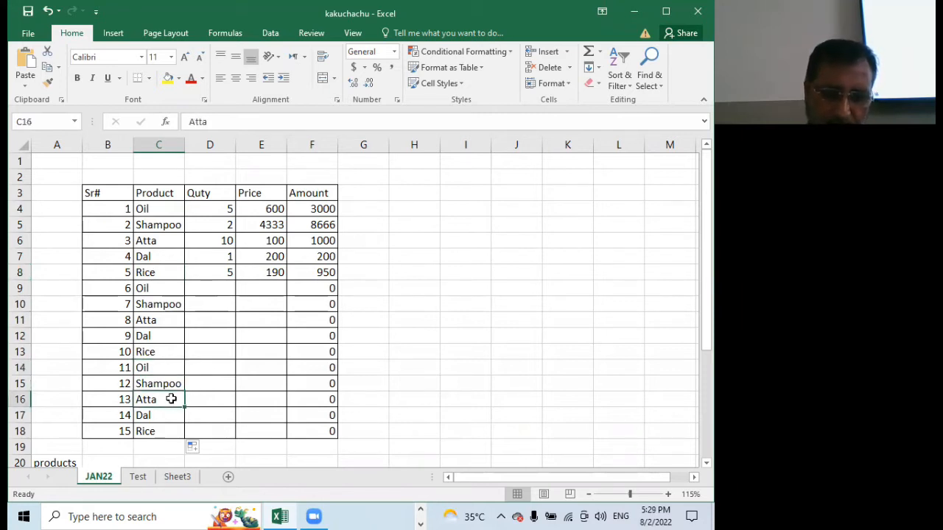
type("Rice")
key("Return")
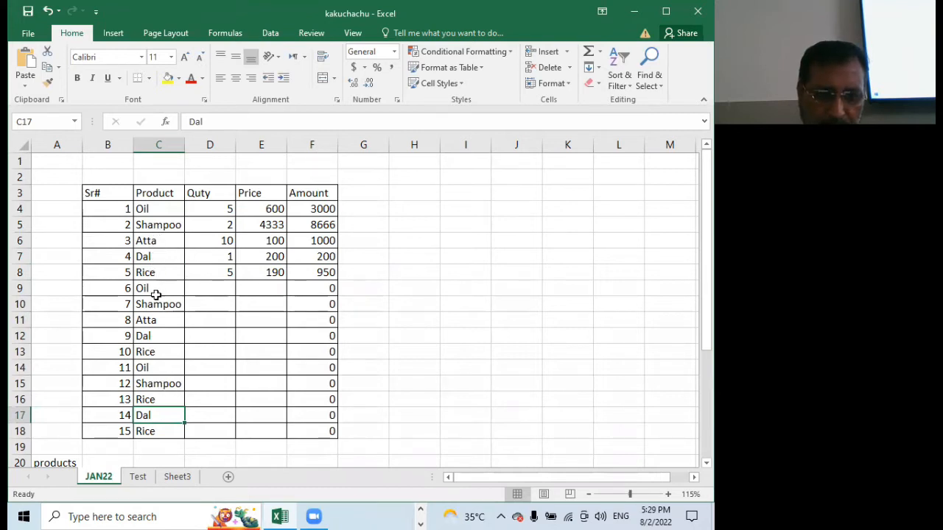
left_click(171, 385)
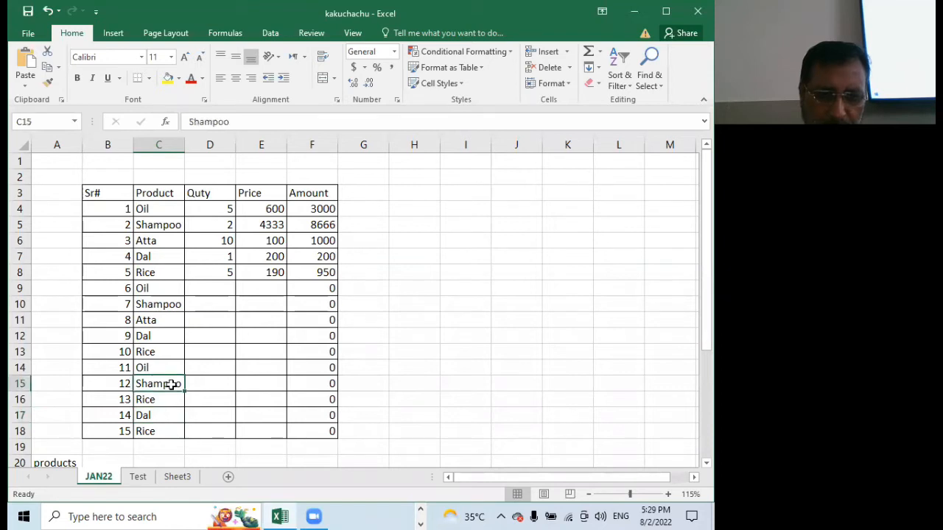
type("oil")
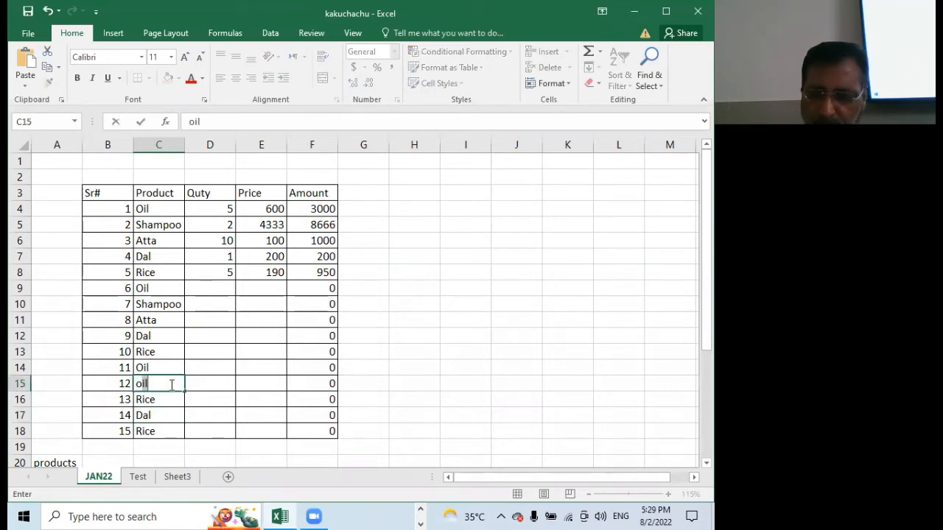
key("Return")
Enter quantity 2 in D9 and fill it down the Quty column to D18
left_click(209, 340)
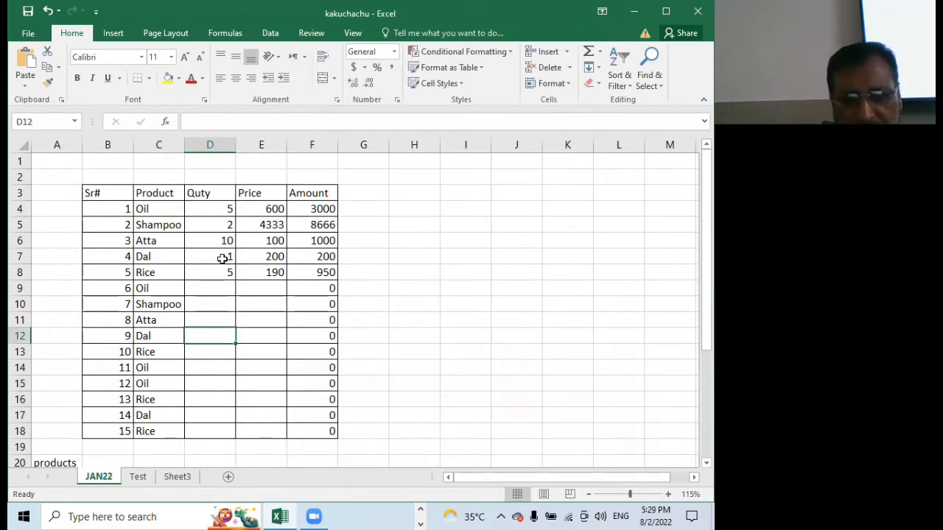
left_click(221, 287)
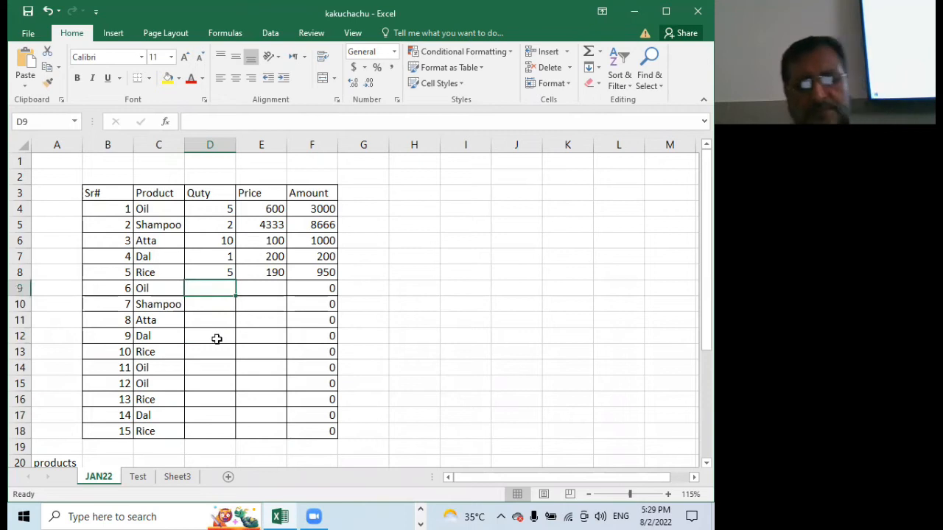
type("2")
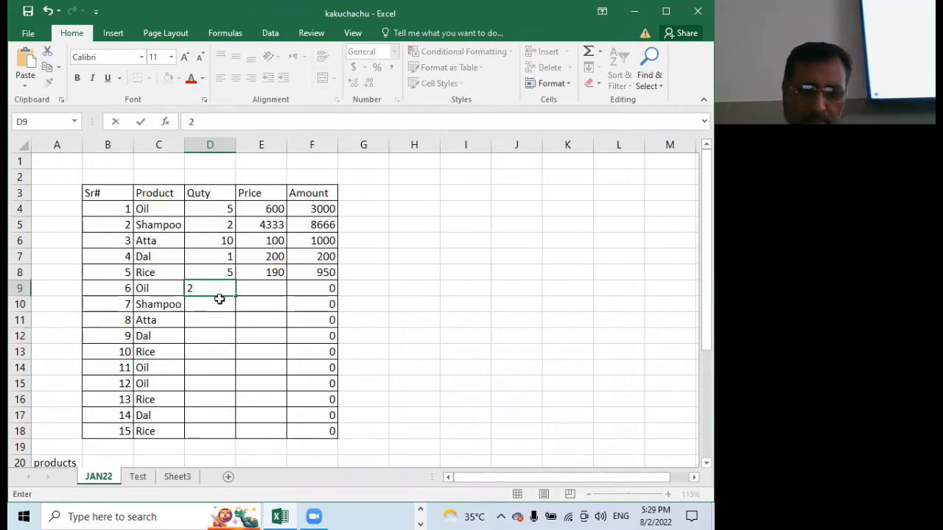
left_click(221, 313)
left_click(224, 288)
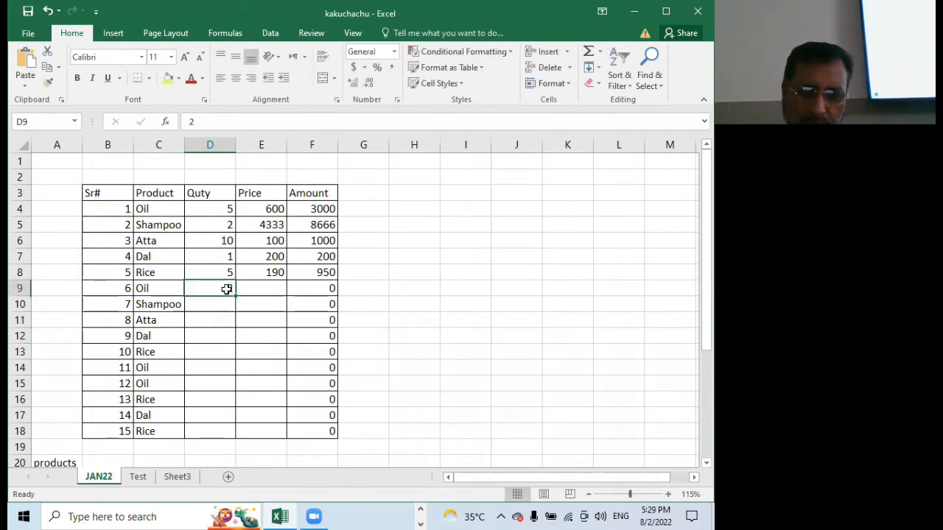
left_click_drag(234, 295, 240, 440)
Enter price 200 in E9 and fill it down the Price column to E18
left_click(266, 291)
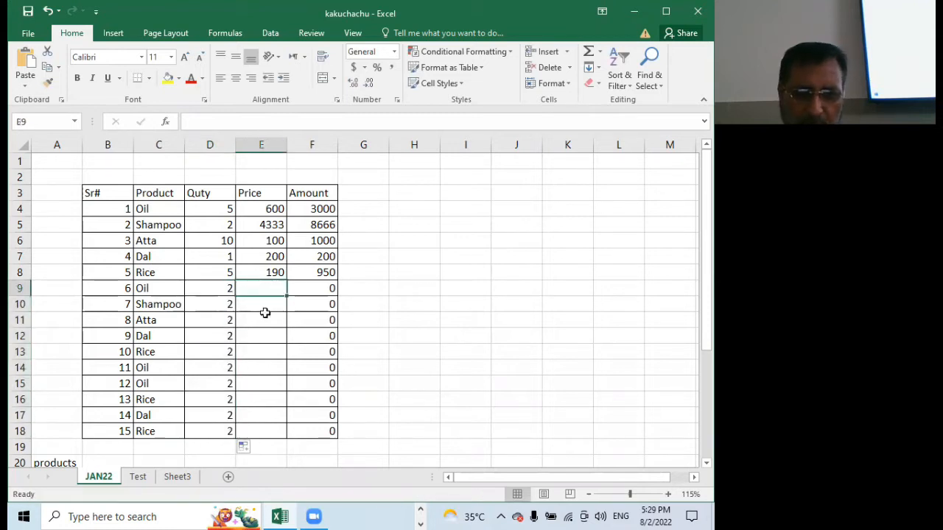
type("200")
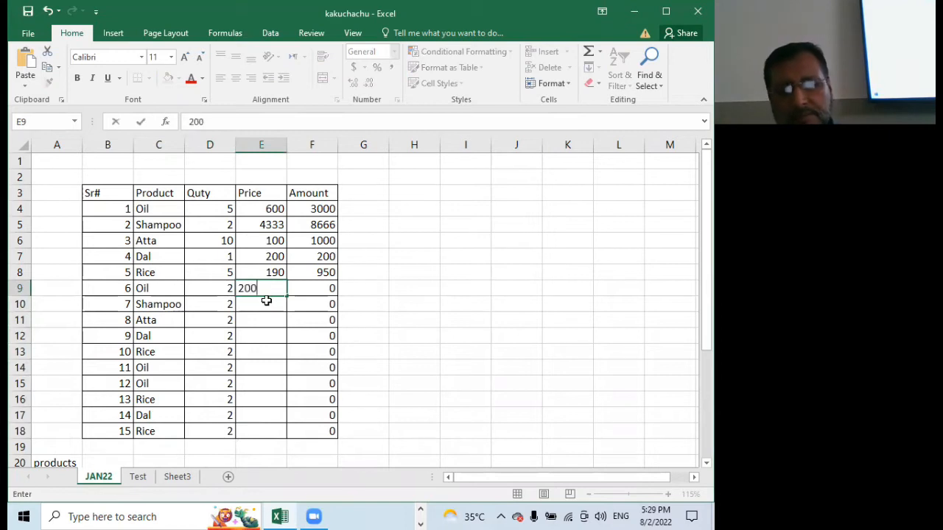
key("Return")
left_click(273, 288)
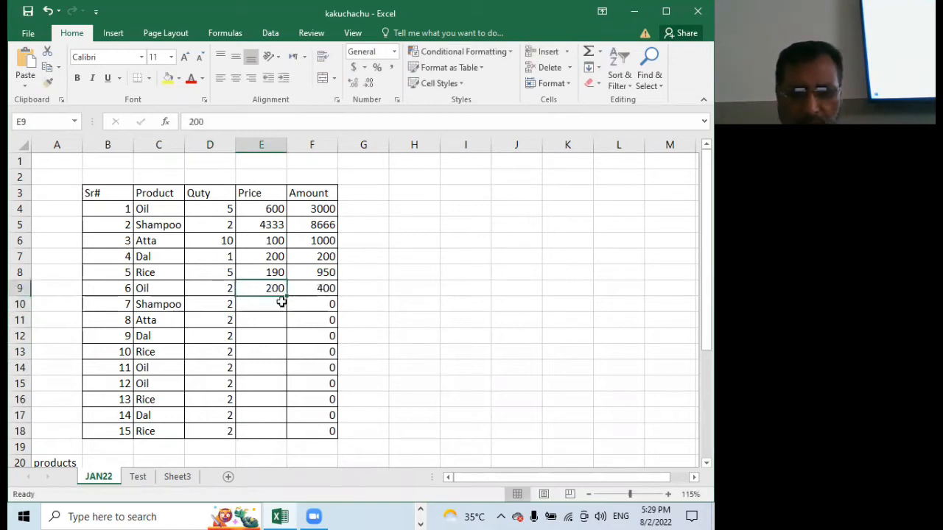
left_click_drag(286, 296, 308, 437)
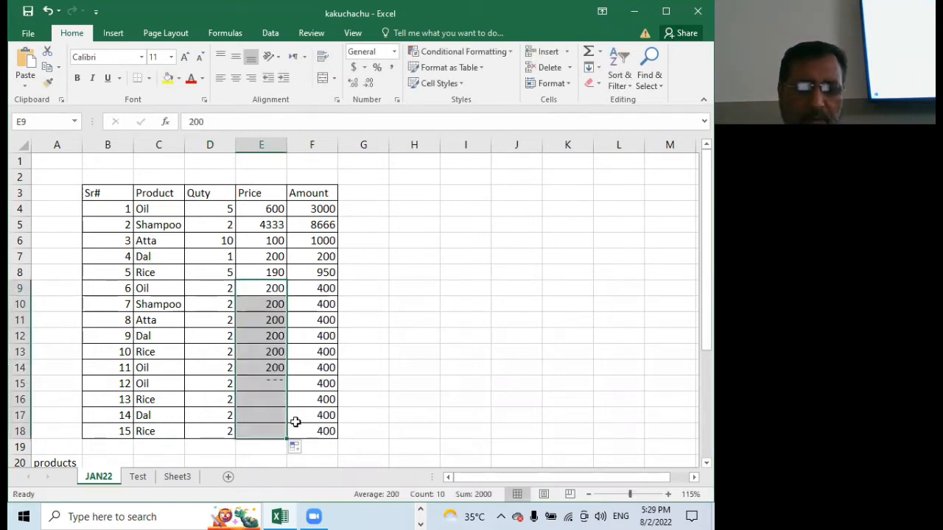
Set the quantities in D11, D16 and D17 to 3 and re-enter 2 in D14
left_click(206, 324)
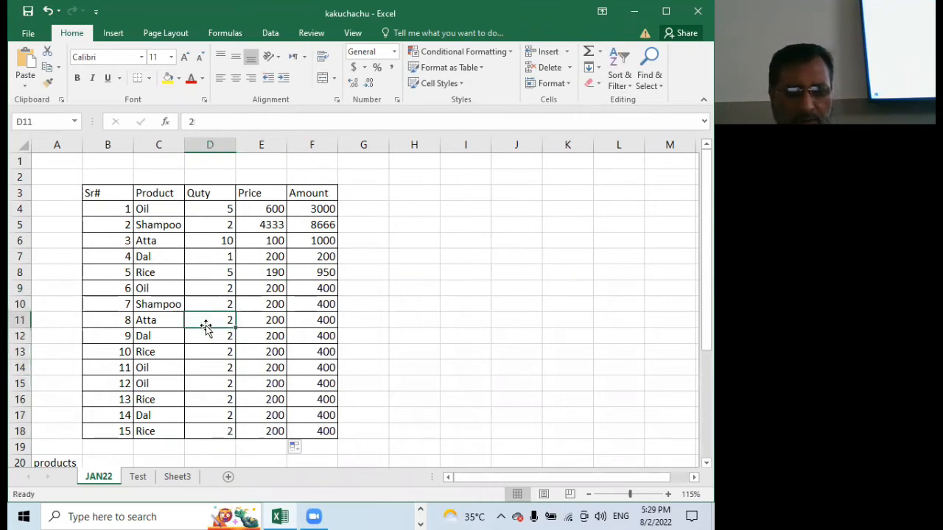
type("3")
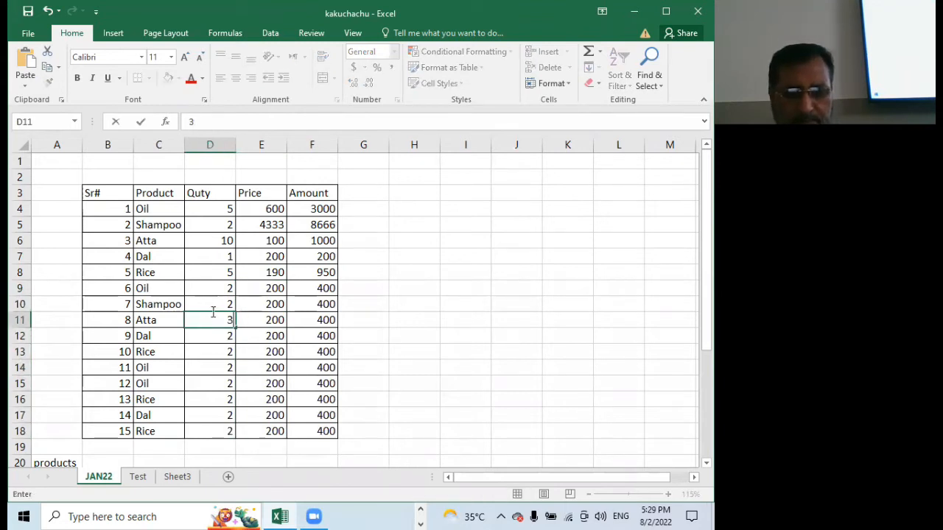
left_click(213, 369)
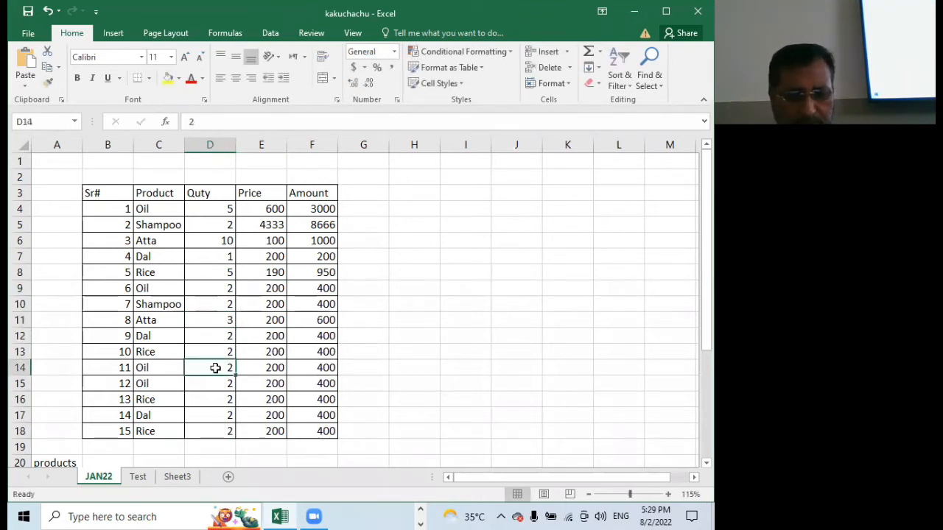
type("2")
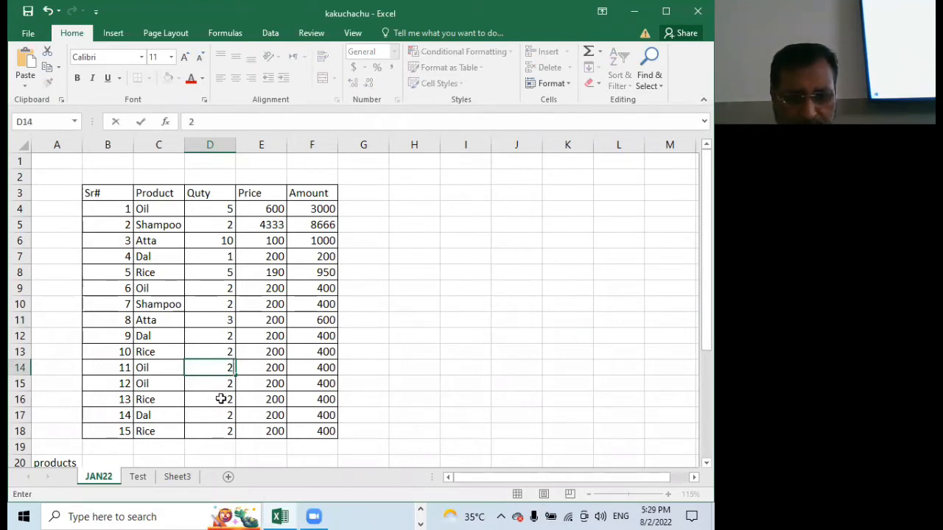
left_click(221, 399)
type("3")
left_click(225, 419)
type("3")
key("Return")
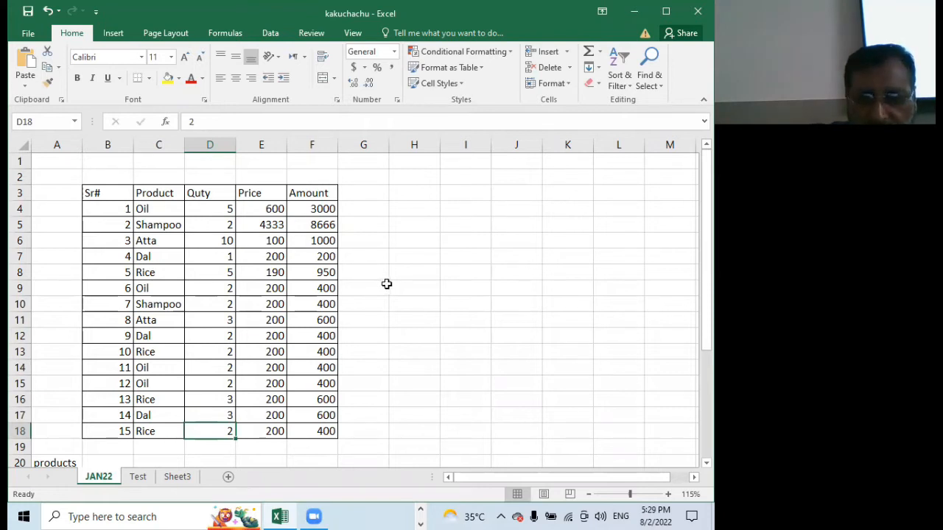
Move the products list from A20:A30 to column K beside the table, starting at K5
scroll(386, 283, "down", 2)
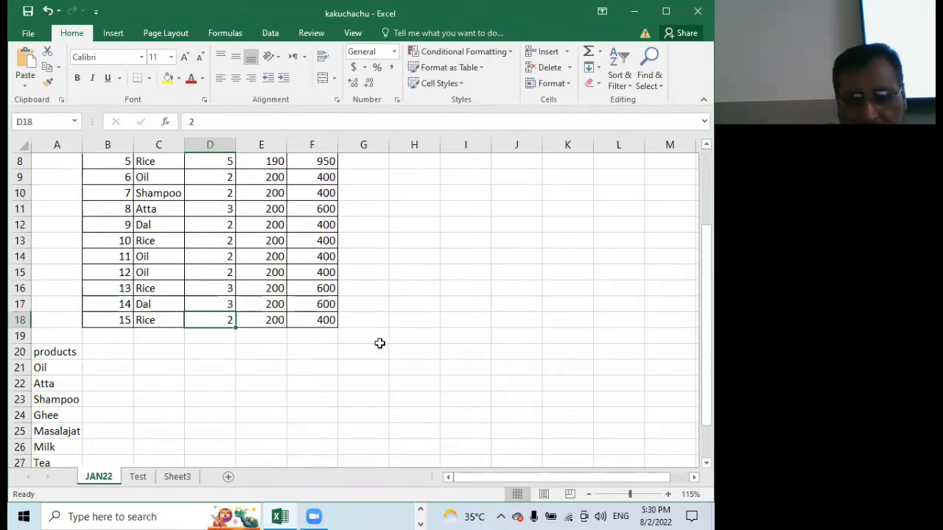
left_click(47, 352)
left_click_drag(47, 352, 63, 498)
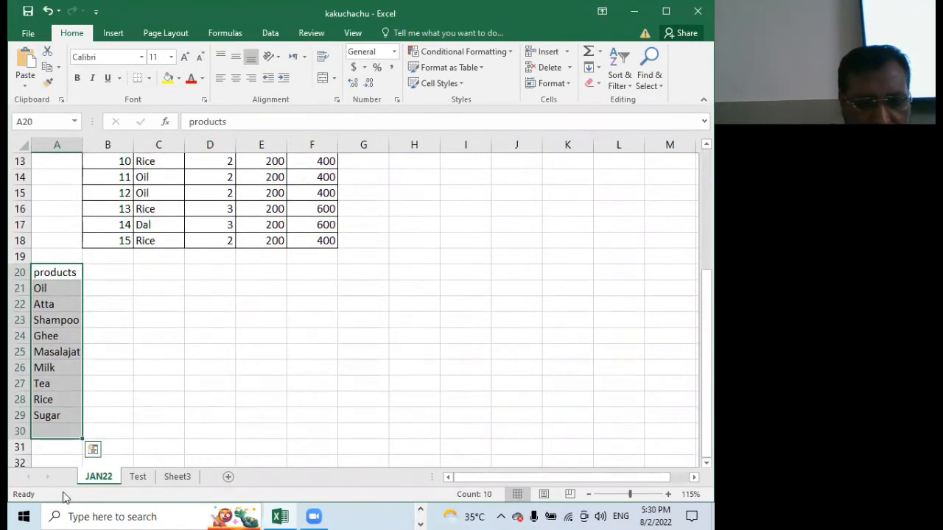
left_click_drag(50, 265, 626, 190)
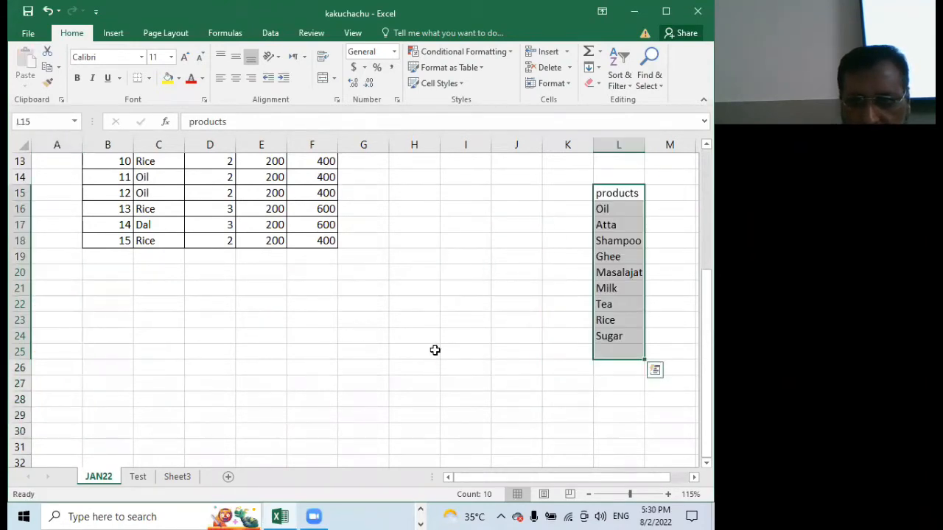
scroll(435, 350, "up", 4)
left_click_drag(617, 377, 548, 242)
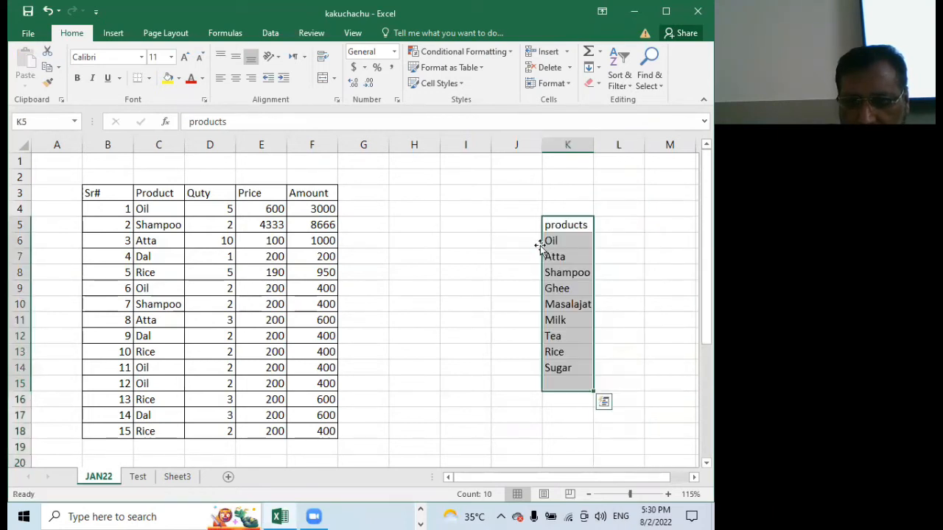
left_click(443, 284)
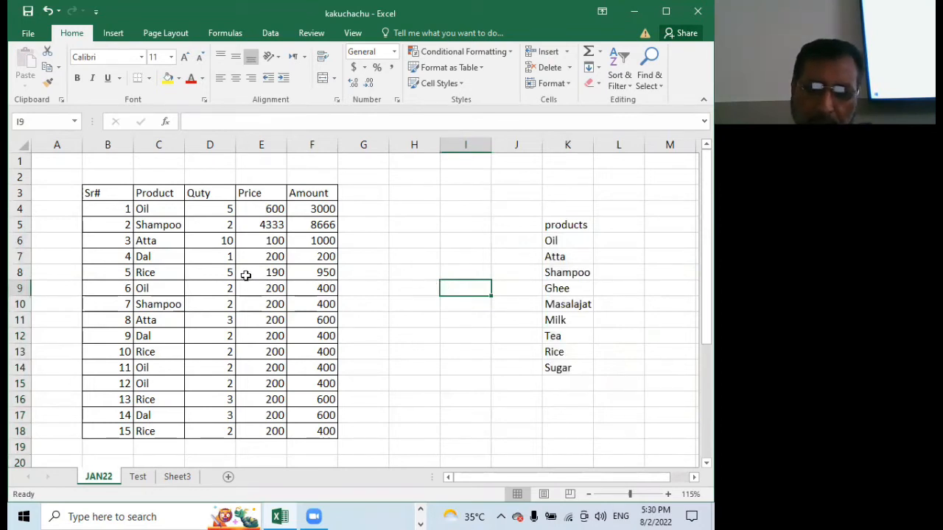
Apply All Borders to B19:F19 directly below the last product row
scroll(245, 275, "down", 2)
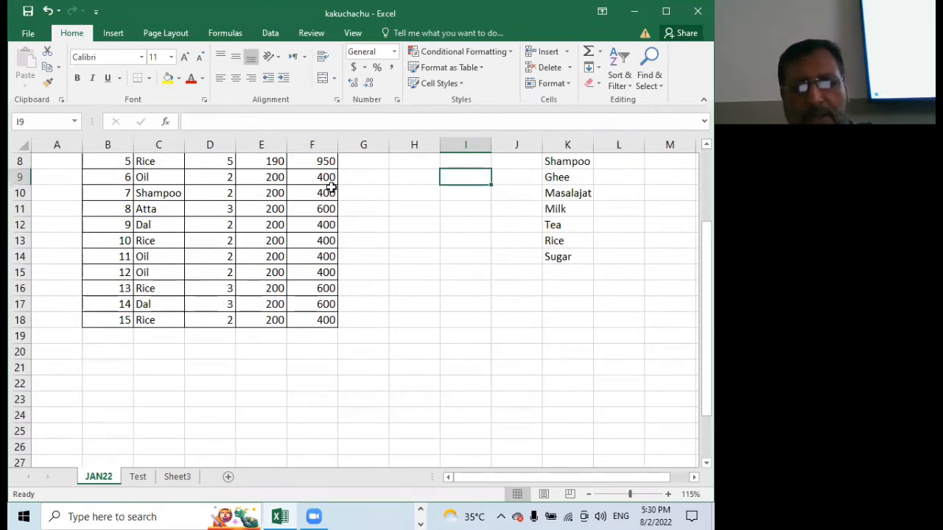
left_click_drag(93, 339, 305, 349)
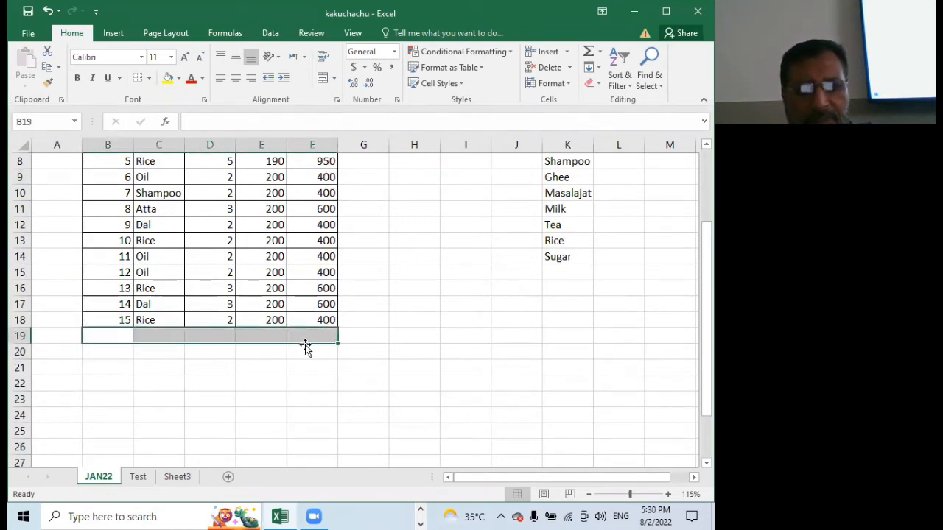
left_click(150, 79)
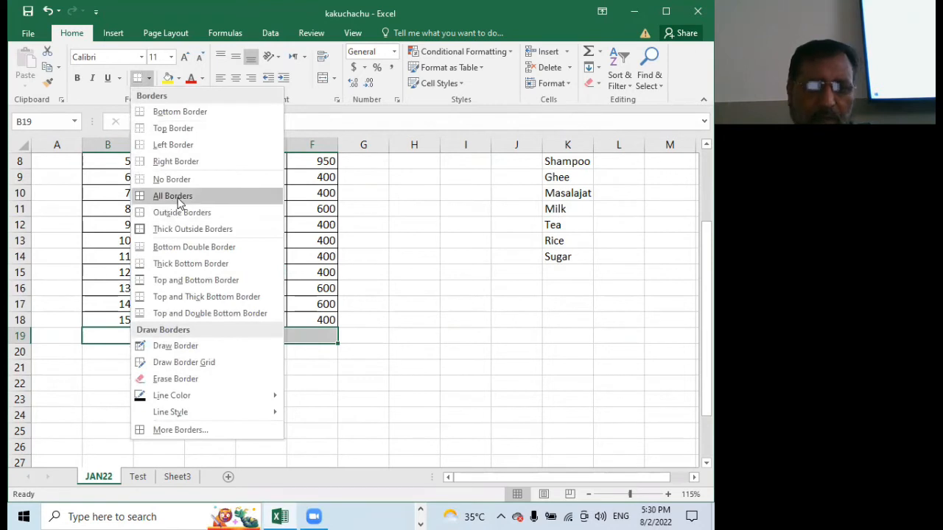
left_click(177, 197)
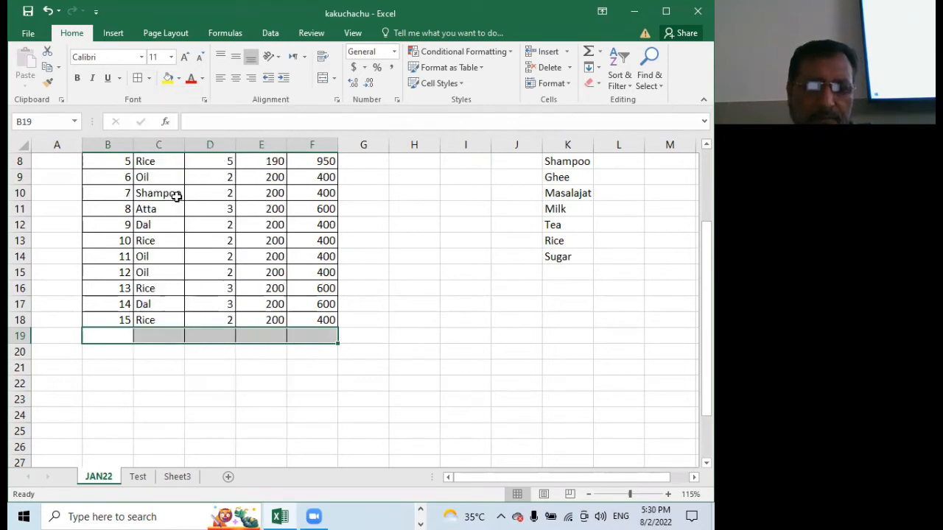
left_click(178, 368)
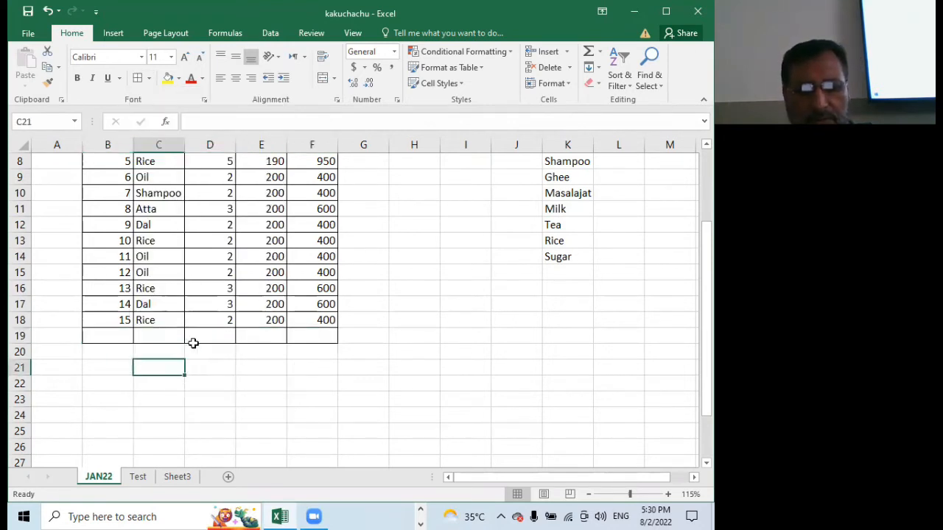
Label the bordered row below the products Total in B19
left_click(110, 331)
type("Total")
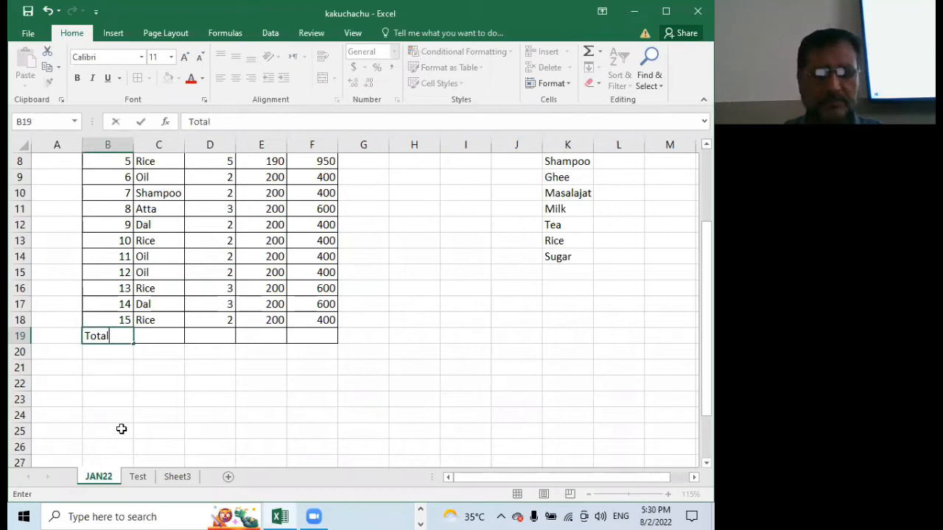
left_click(315, 342)
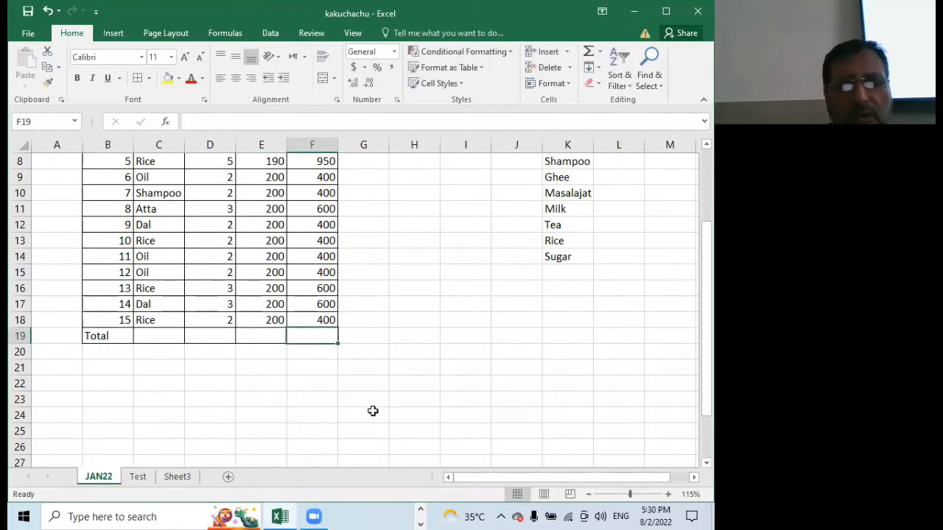
scroll(372, 411, "up", 2)
scroll(373, 411, "up", 1)
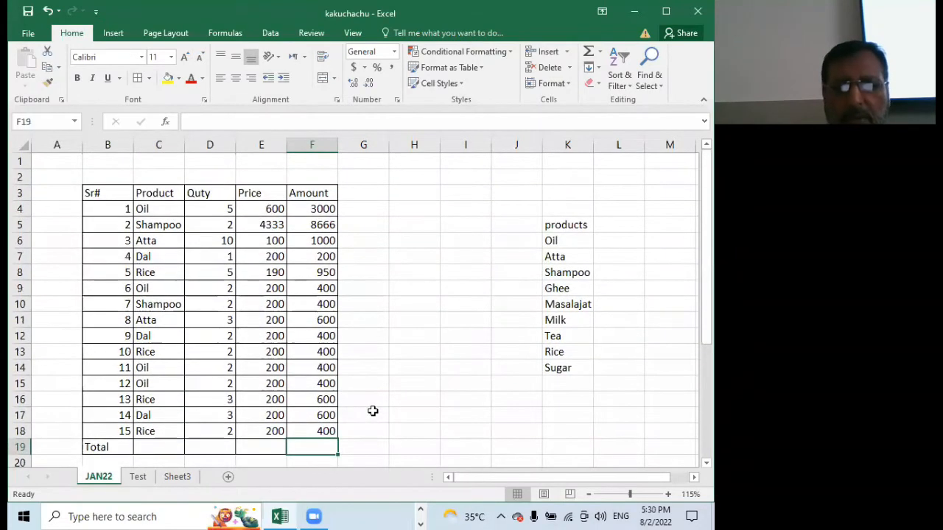
Write the function name sum() as plain text in C4 of Sheet3
left_click(176, 478)
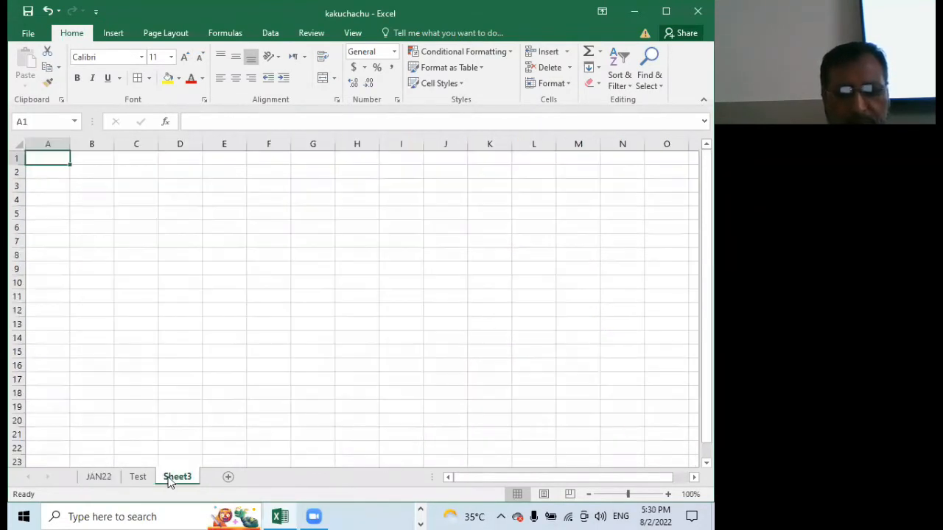
left_click(120, 200)
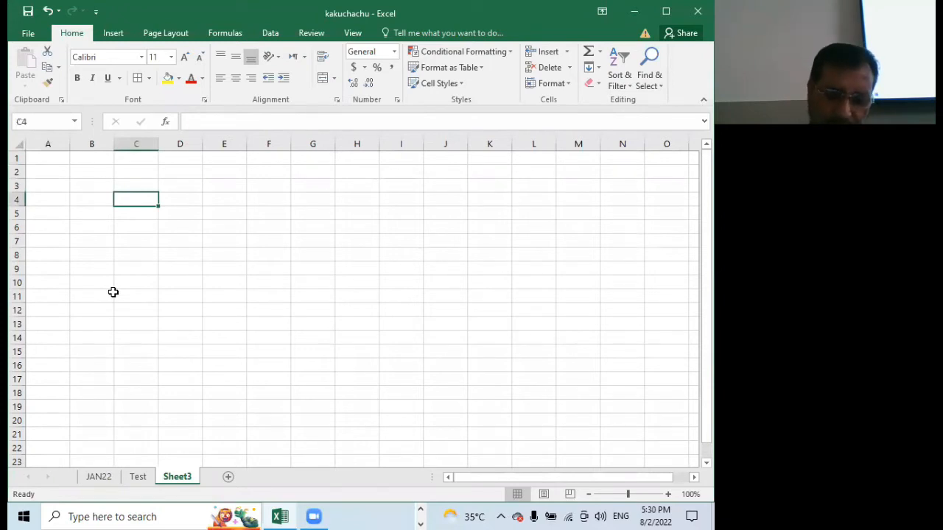
type("sum(")
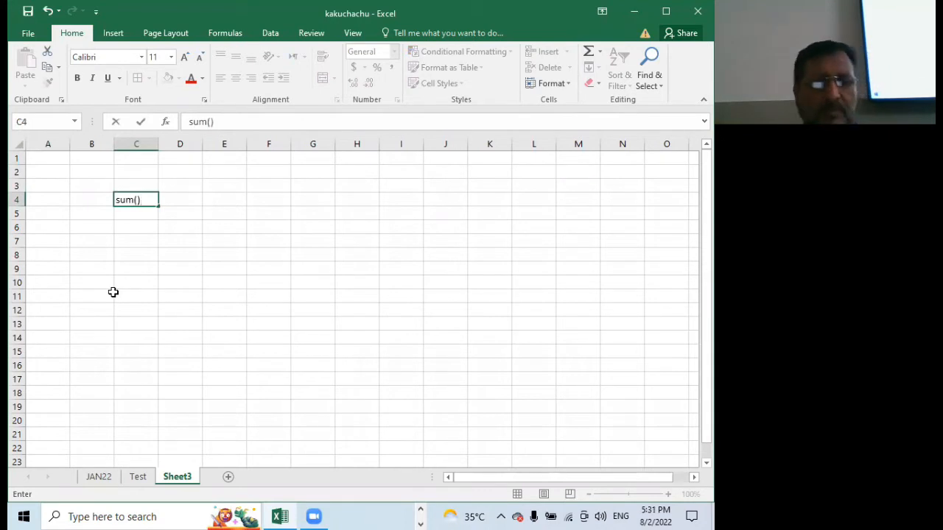
left_click(144, 268)
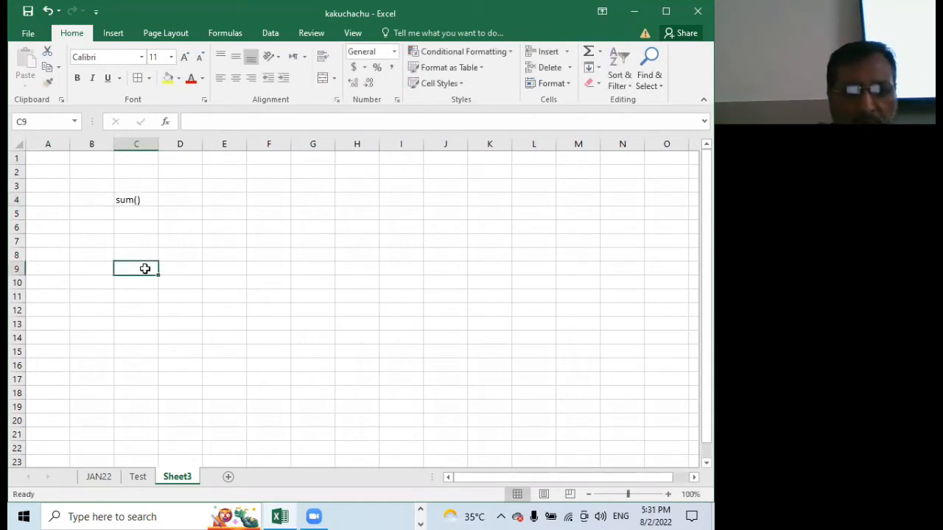
left_click(133, 202)
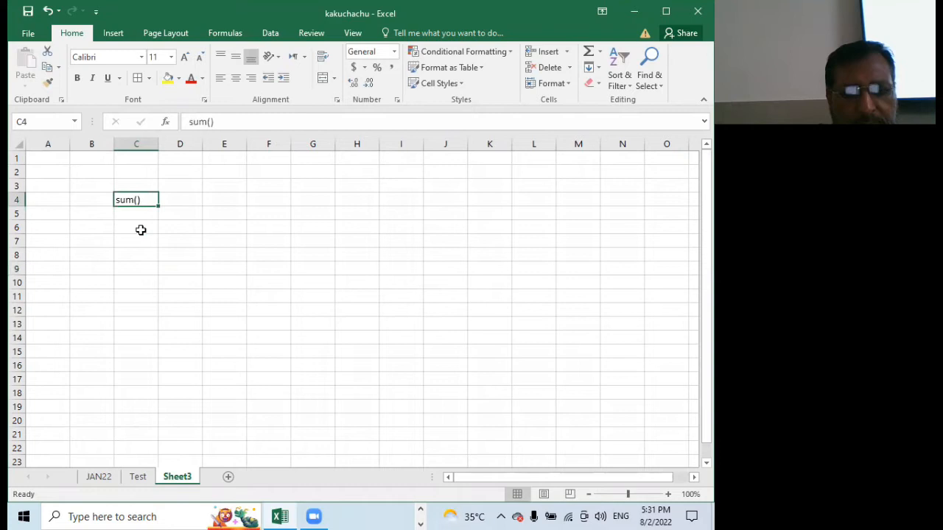
Total the Amount column on the JAN22 sheet by entering =SUM(F4:F18) in F19
left_click(97, 476)
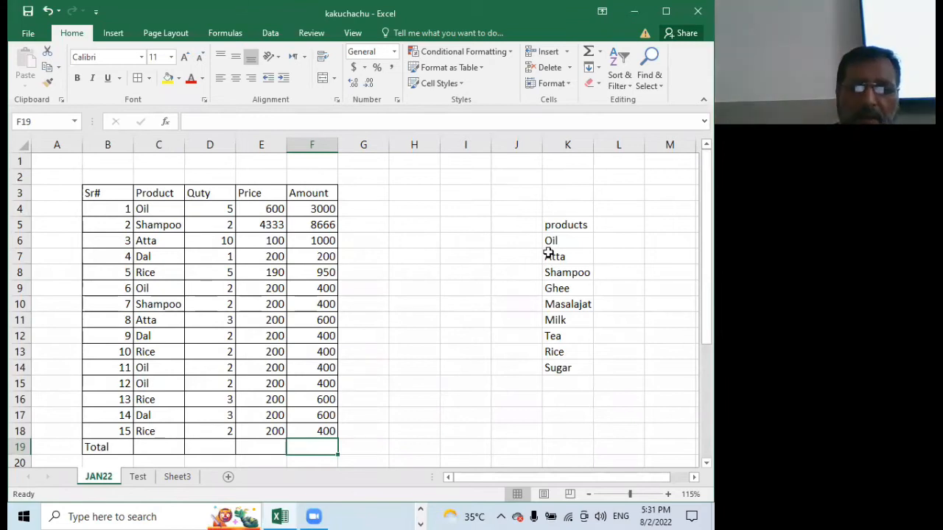
type("=s")
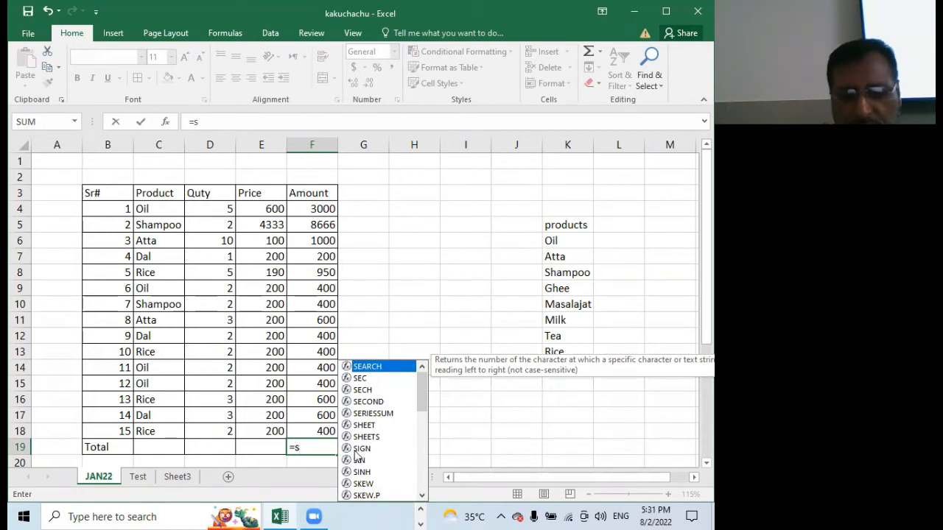
type("u")
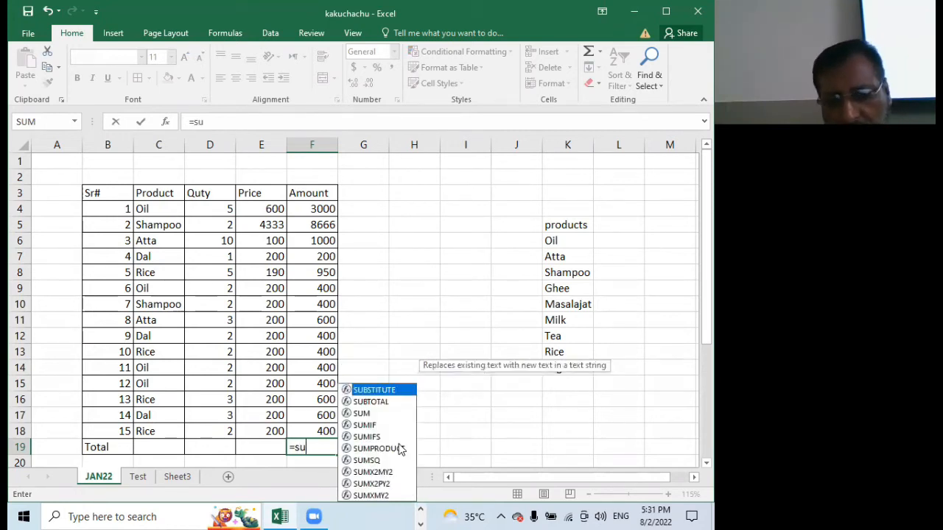
left_click(363, 414)
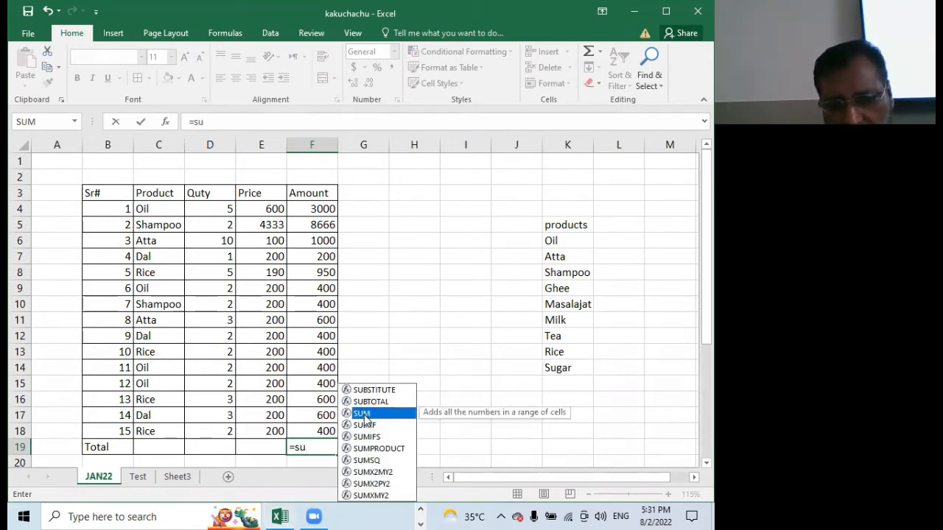
double_click(363, 414)
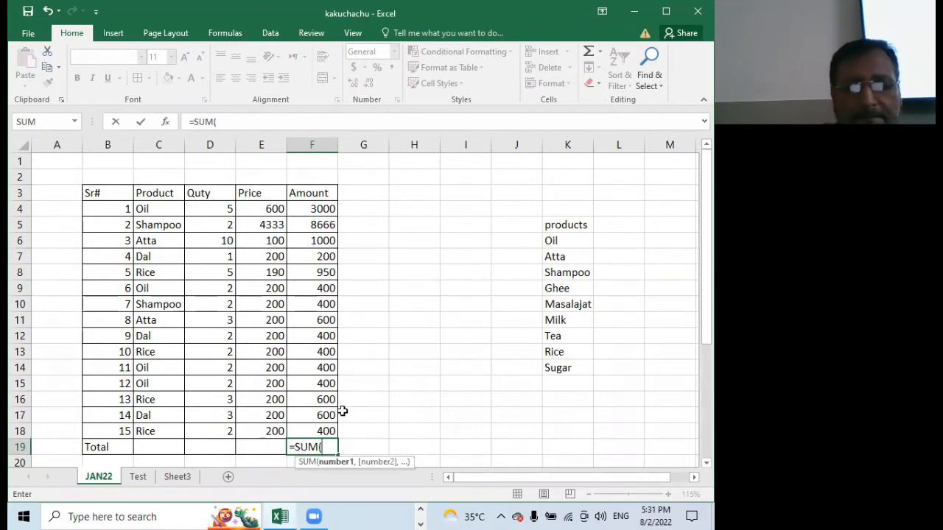
left_click_drag(308, 208, 303, 427)
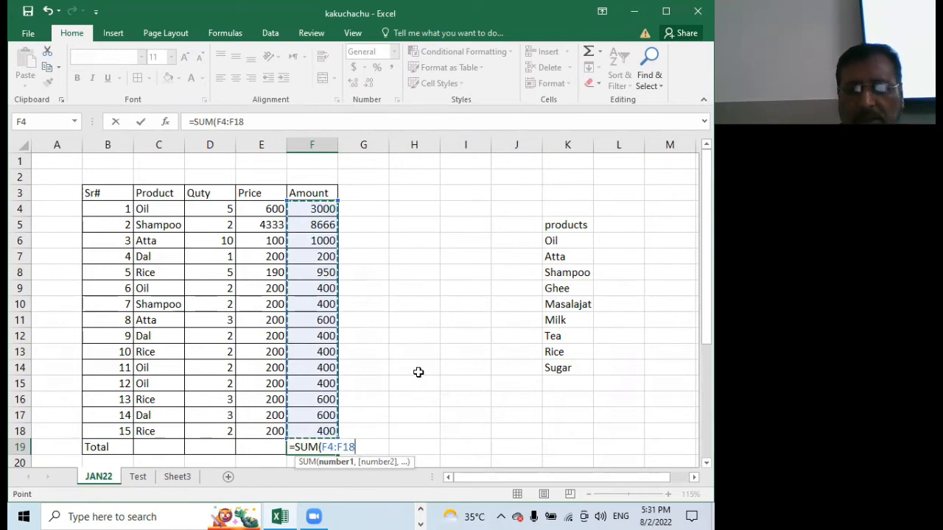
key("Return")
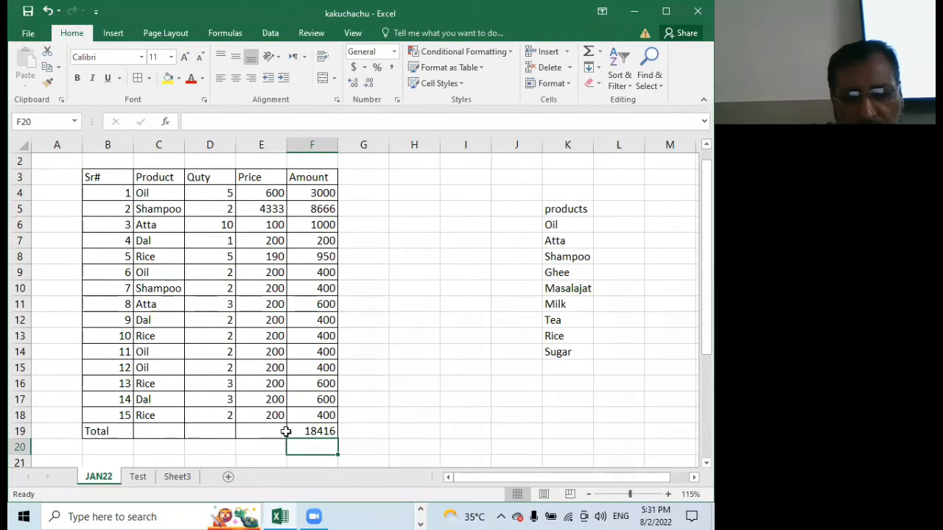
Format the Total row B19:F19 as bold, font size 12, with the standard Blue font color
left_click(318, 436)
left_click_drag(101, 431, 313, 431)
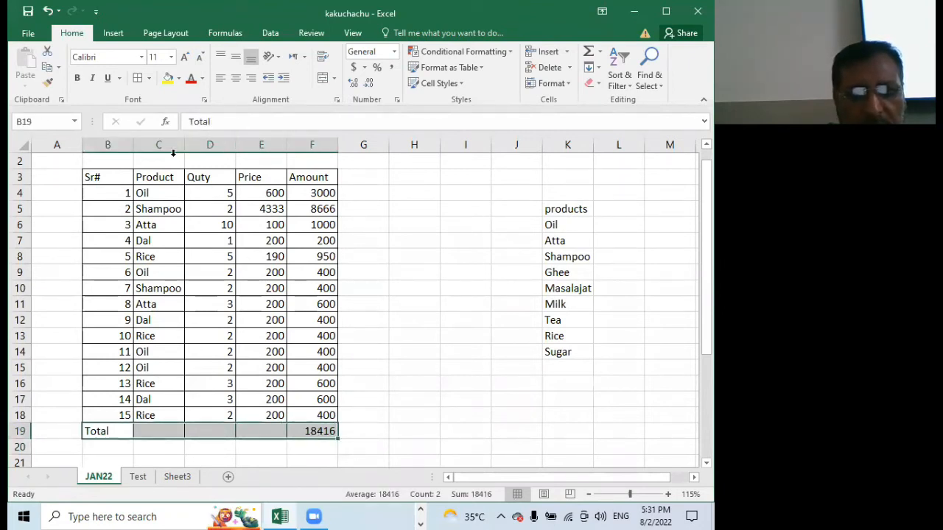
left_click(76, 77)
left_click(184, 57)
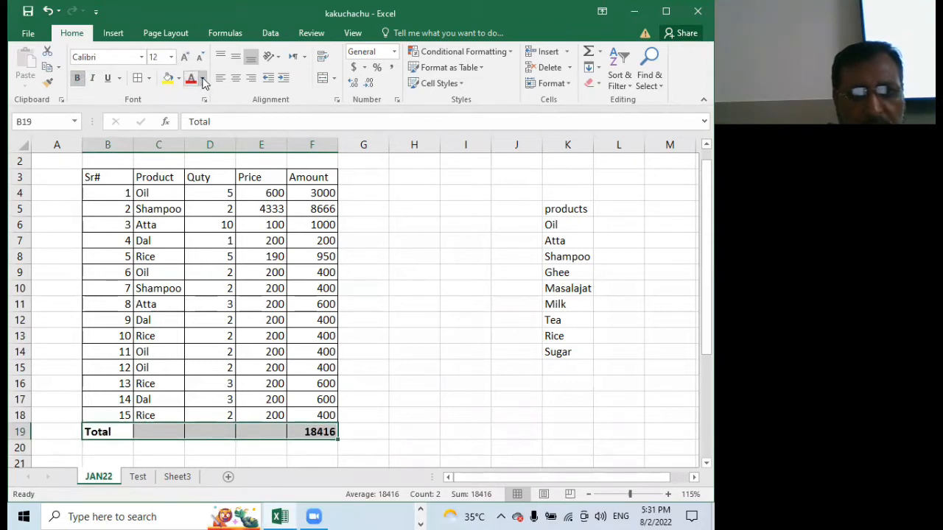
left_click(202, 78)
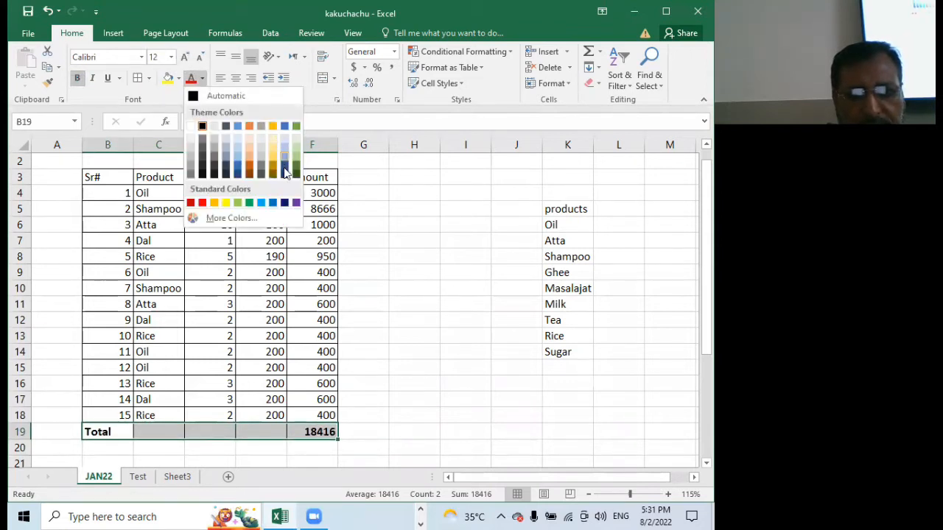
left_click(274, 204)
left_click(409, 308)
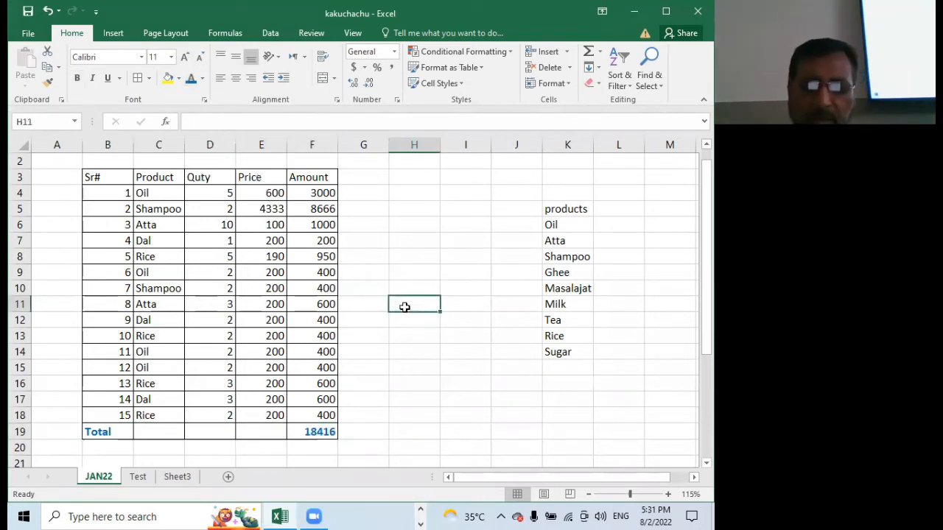
Clear the total in F19 and write the formula again by hand as =sum(F4:F18)
left_click(318, 431)
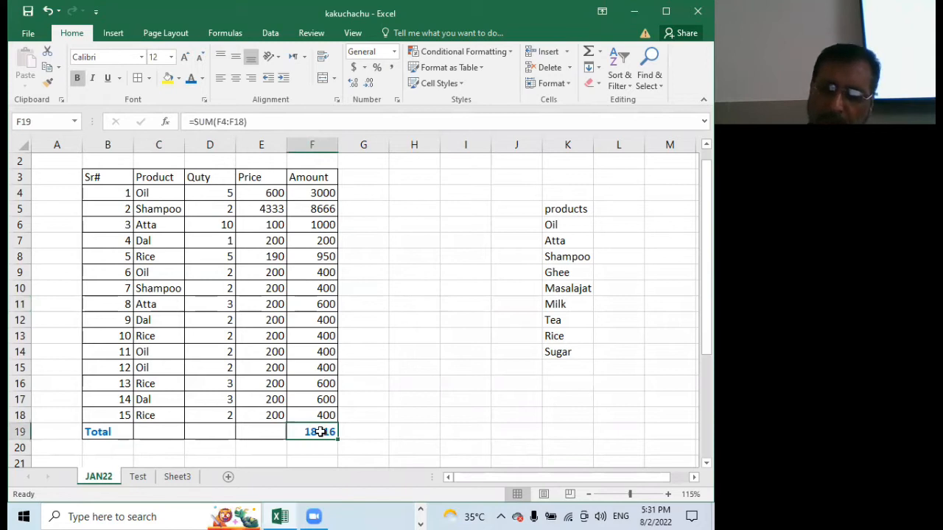
key("Delete")
type("=")
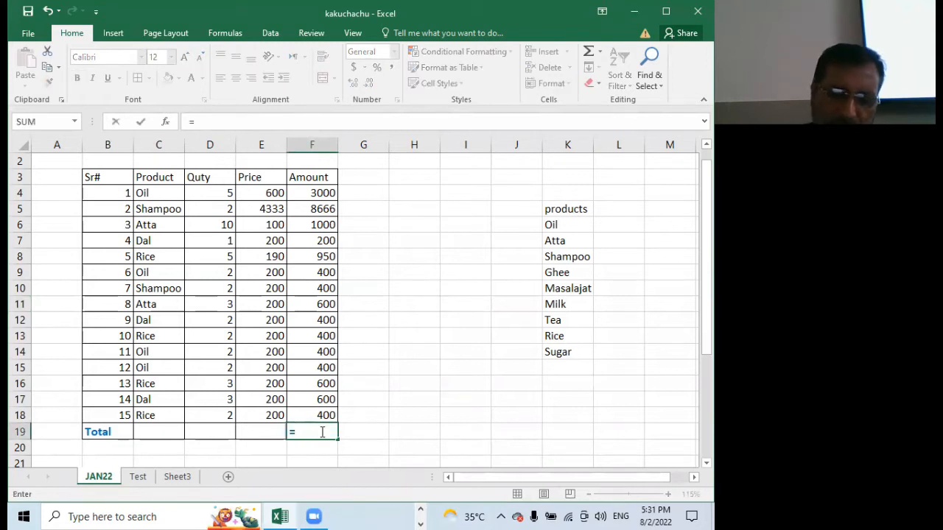
type("sum")
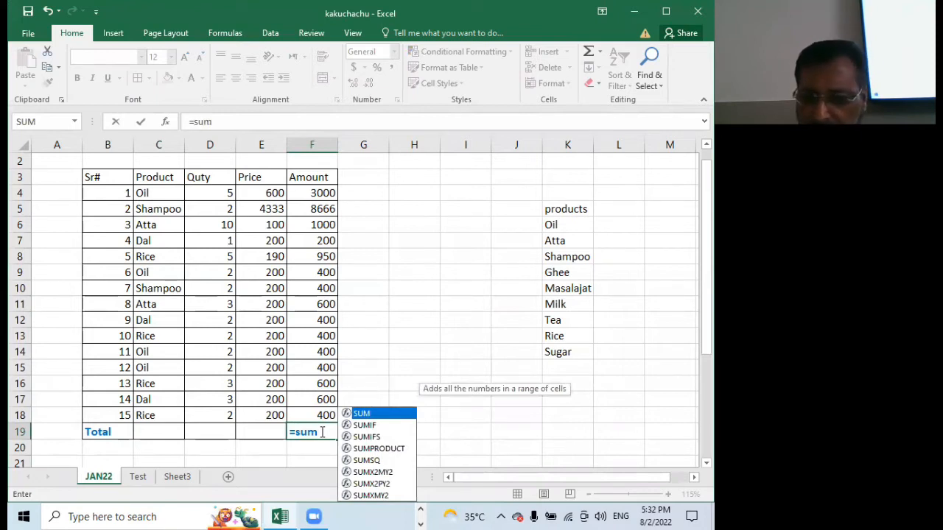
key("Return")
double_click(320, 432)
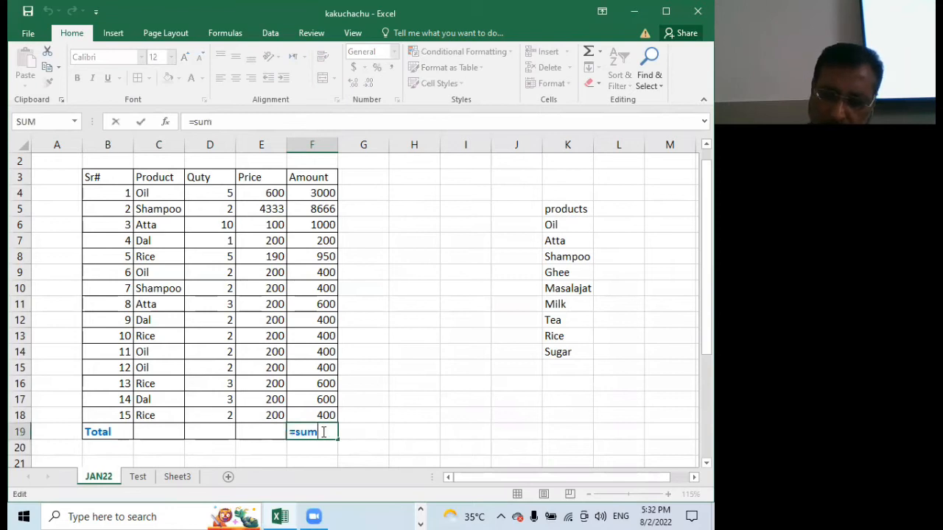
type("(")
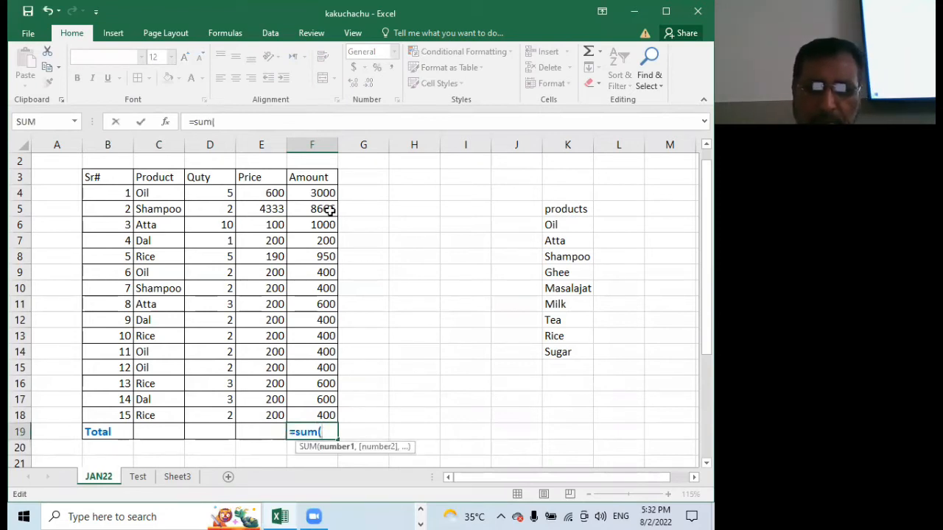
left_click_drag(315, 193, 326, 415)
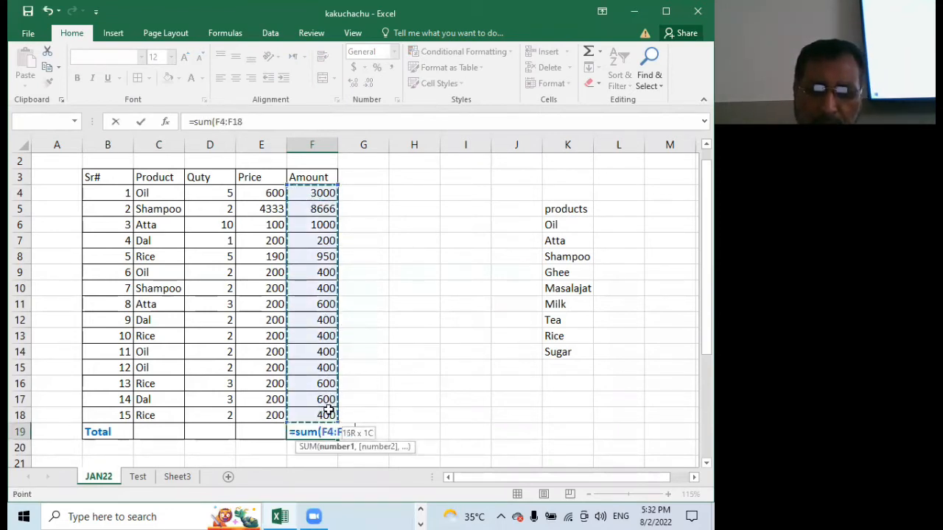
key("Return")
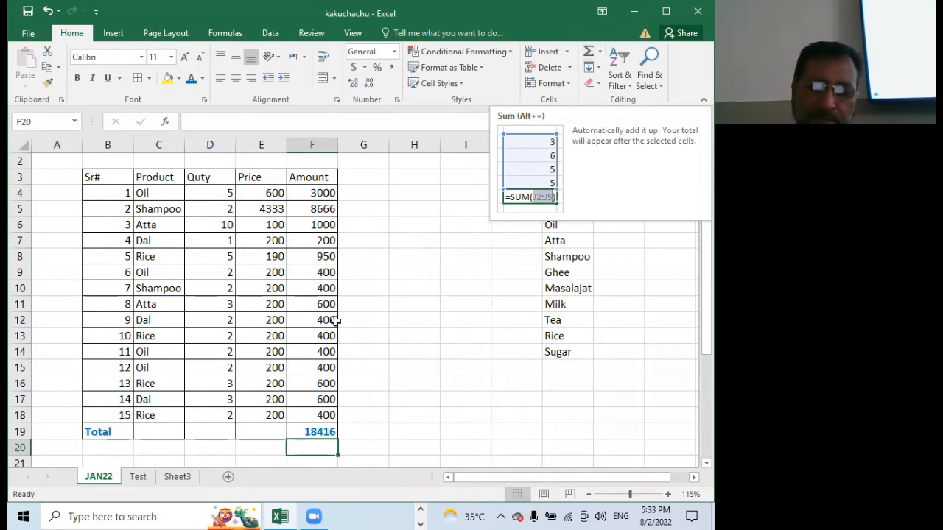
Clear F19, total F4:F18 with AutoSum instead, and inspect the resulting formula in F19
left_click(309, 431)
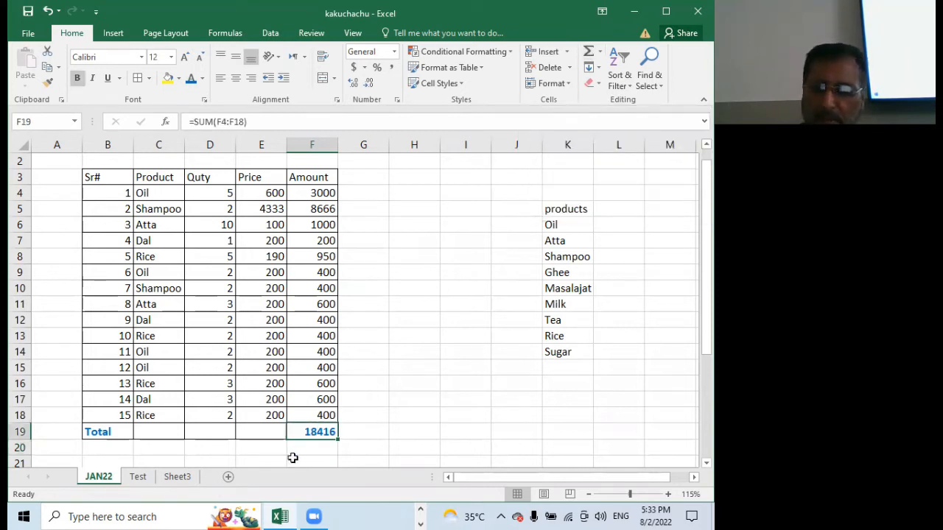
key("Delete")
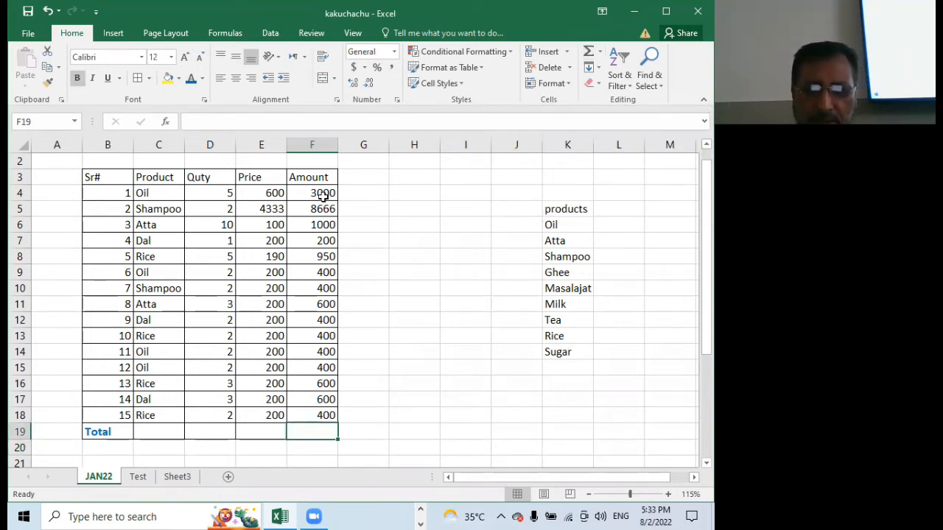
left_click_drag(317, 193, 315, 416)
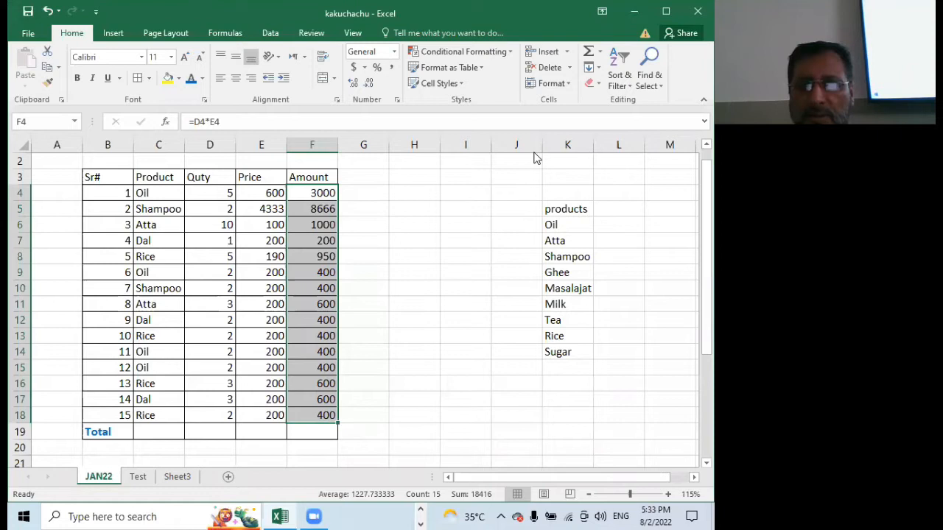
left_click(588, 53)
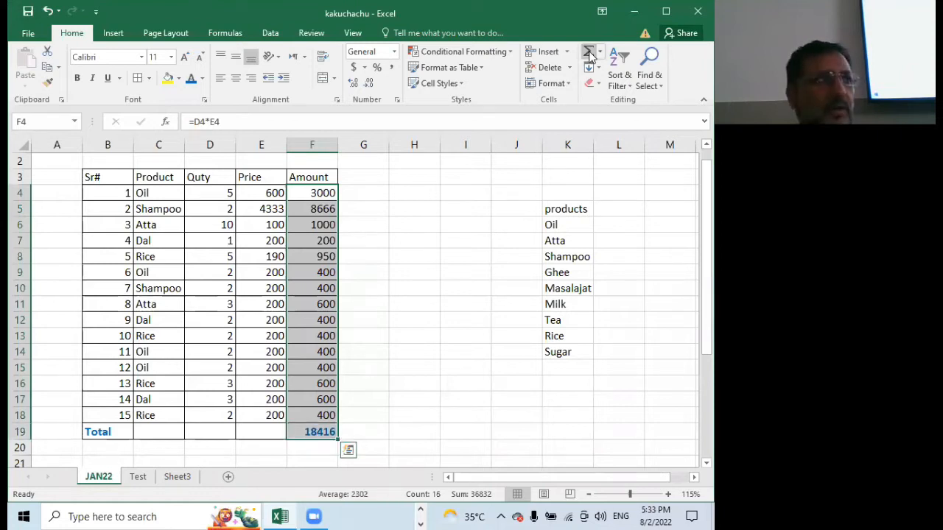
left_click(354, 429)
left_click(316, 432)
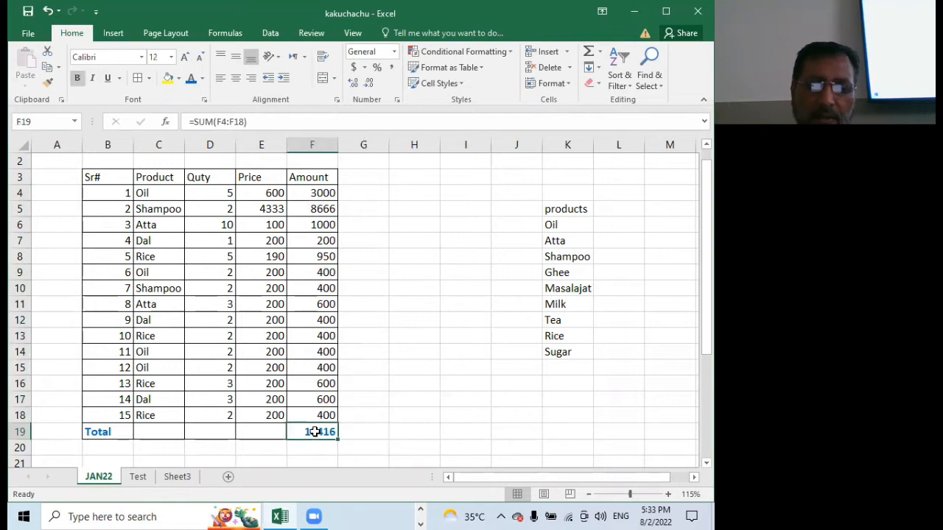
double_click(316, 432)
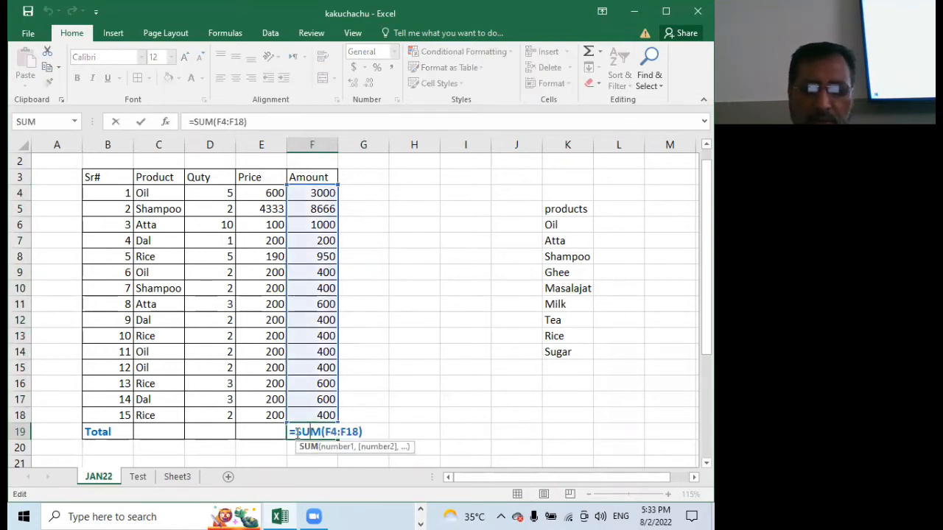
left_click(471, 273)
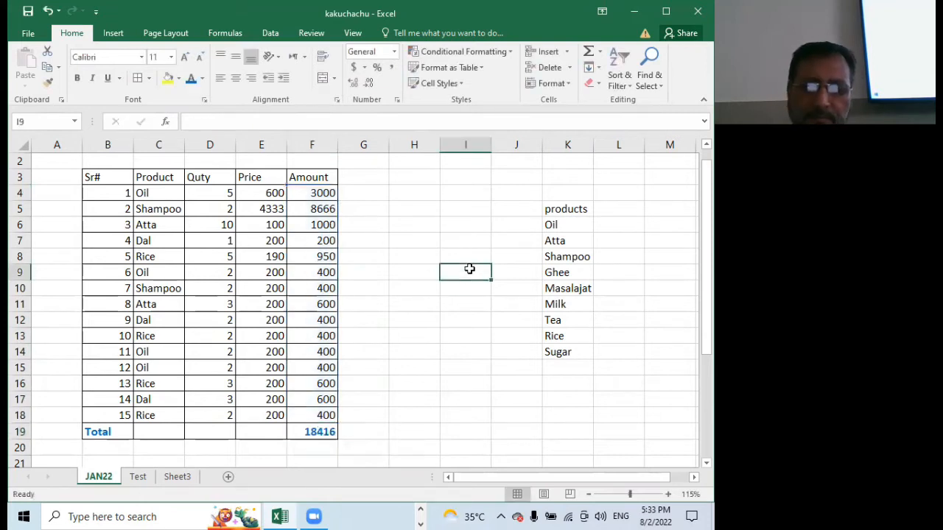
Overwrite F19 with =SUM(F4:F18), choosing SUM from the suggested functions and selecting the Amount values as its range
left_click(312, 432)
type("=")
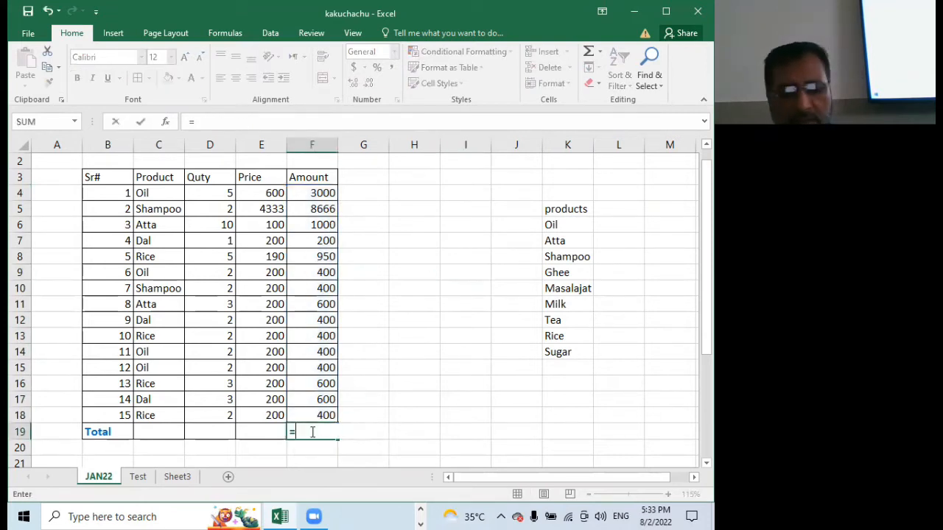
type("su")
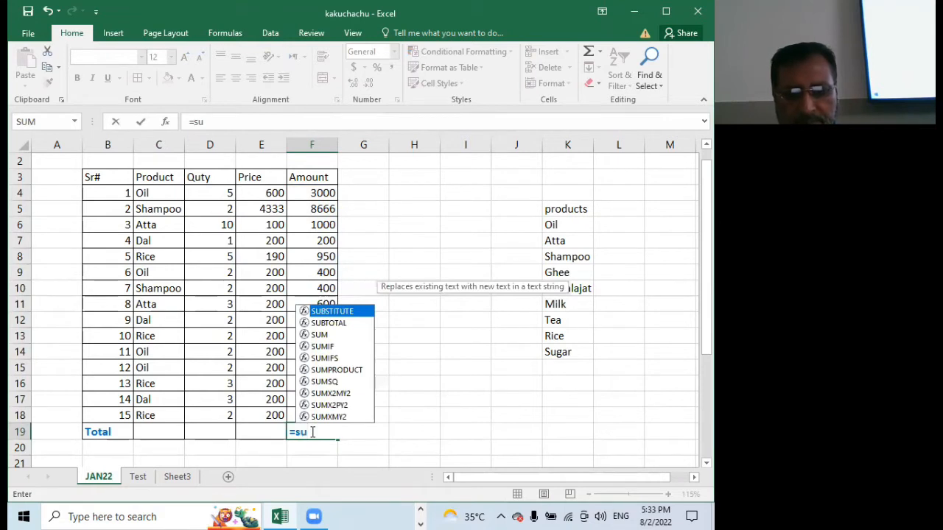
key("Down")
key("Down")
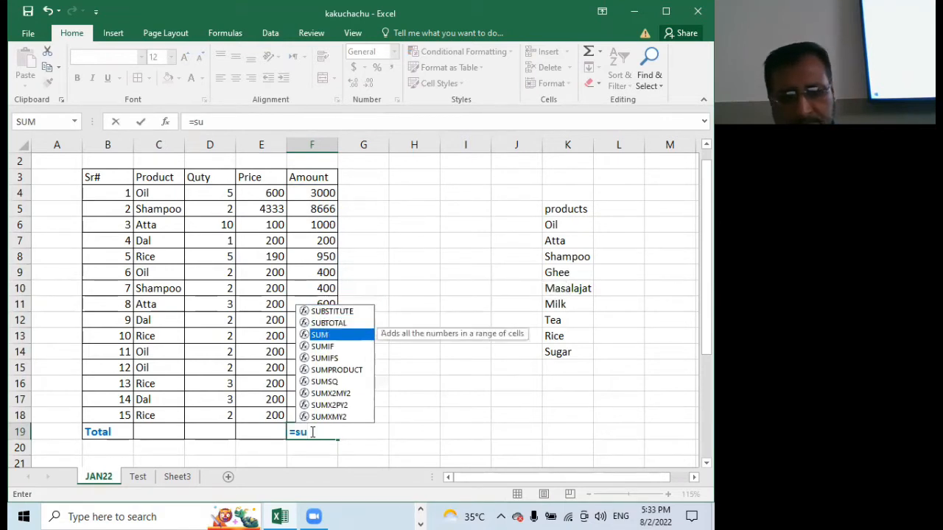
key("Tab")
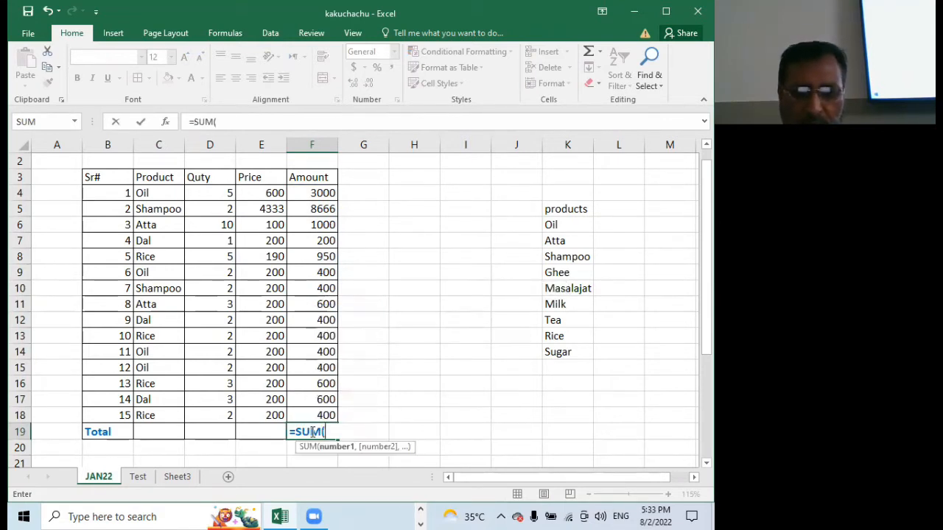
left_click_drag(312, 192, 317, 415)
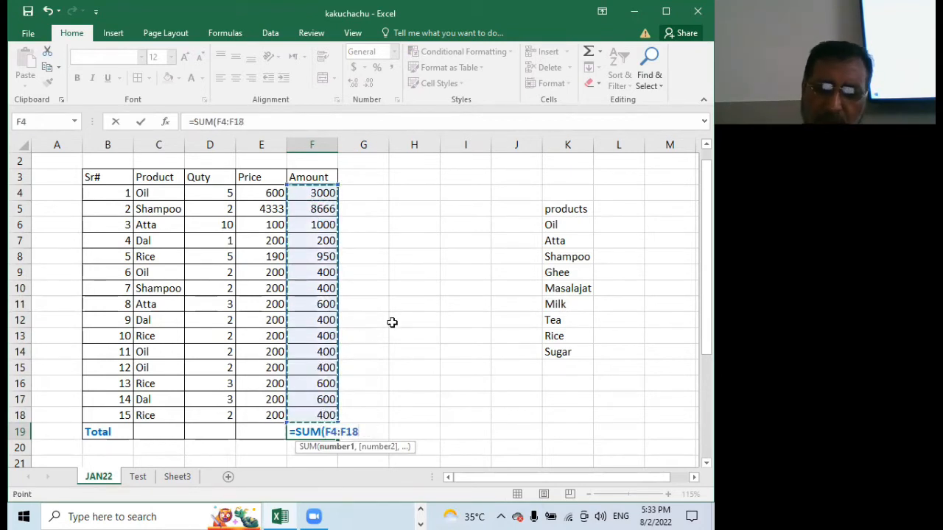
key("Return")
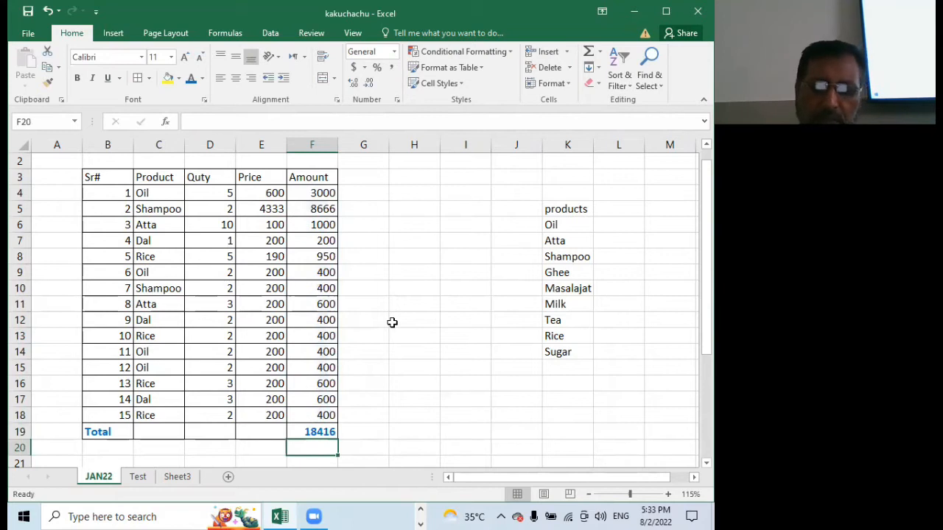
Delete the formula in F19 and recreate the Amount total by applying AutoSum to F4:F18
left_click(317, 434)
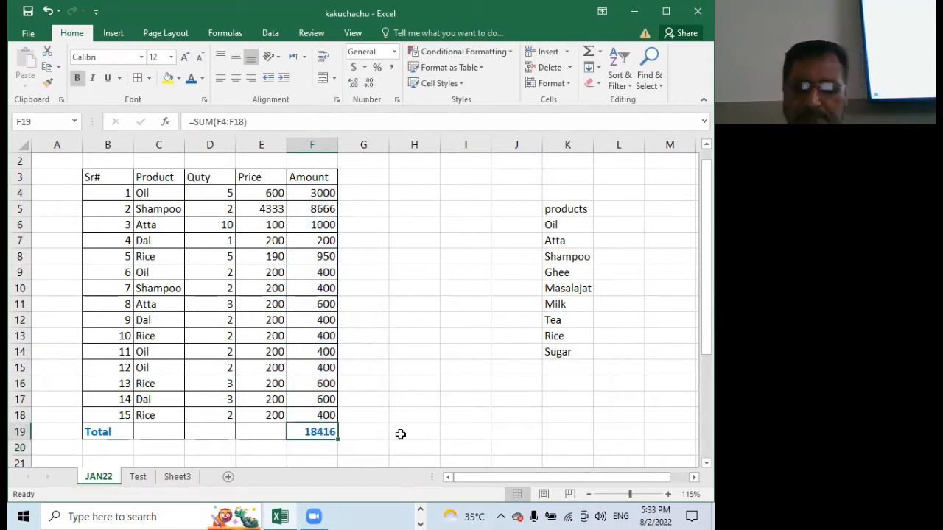
key("Delete")
left_click_drag(315, 193, 319, 414)
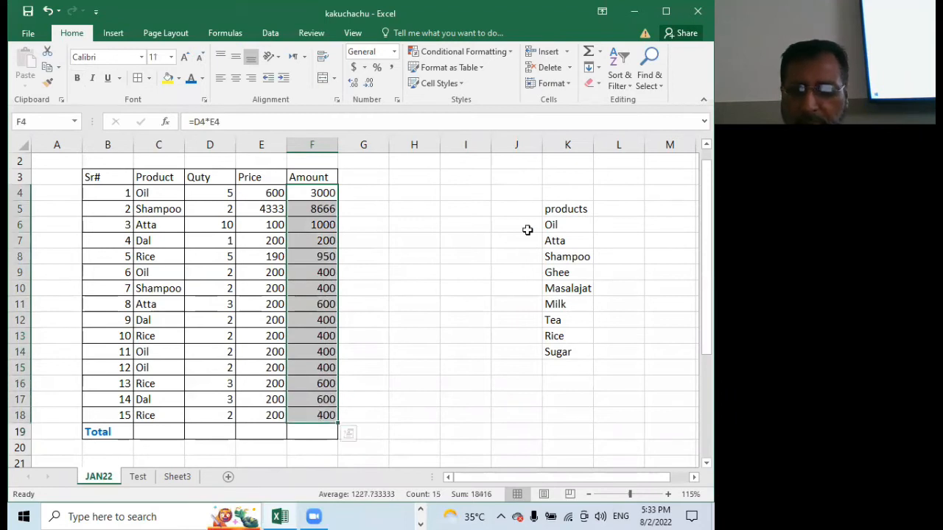
left_click(589, 52)
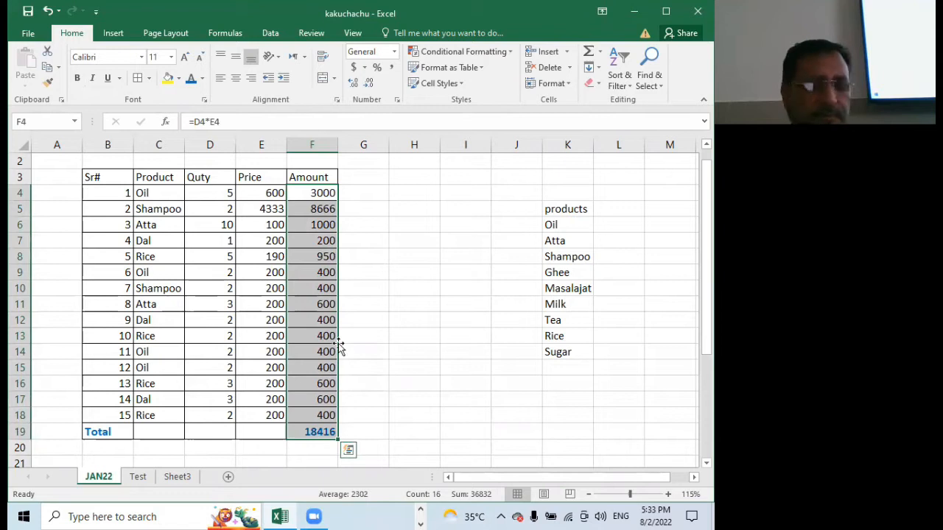
left_click(358, 315)
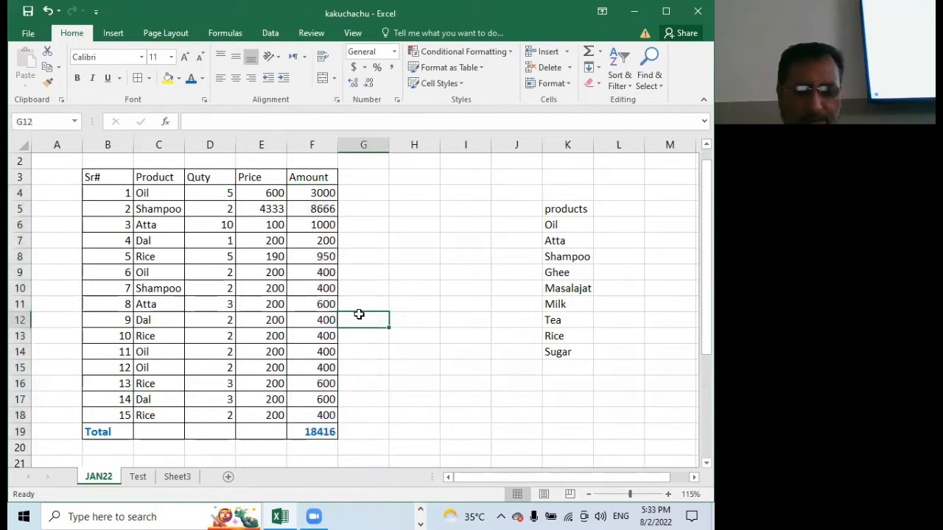
Undo the Amount total in F19 and insert it again by applying AutoSum to F4:F18
key("ctrl+z")
left_click(394, 324)
left_click(310, 433)
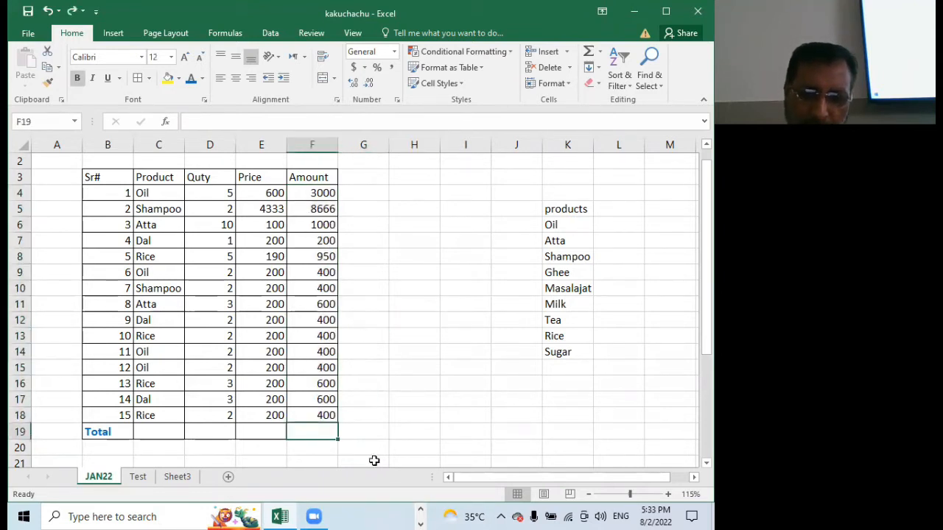
left_click(588, 53)
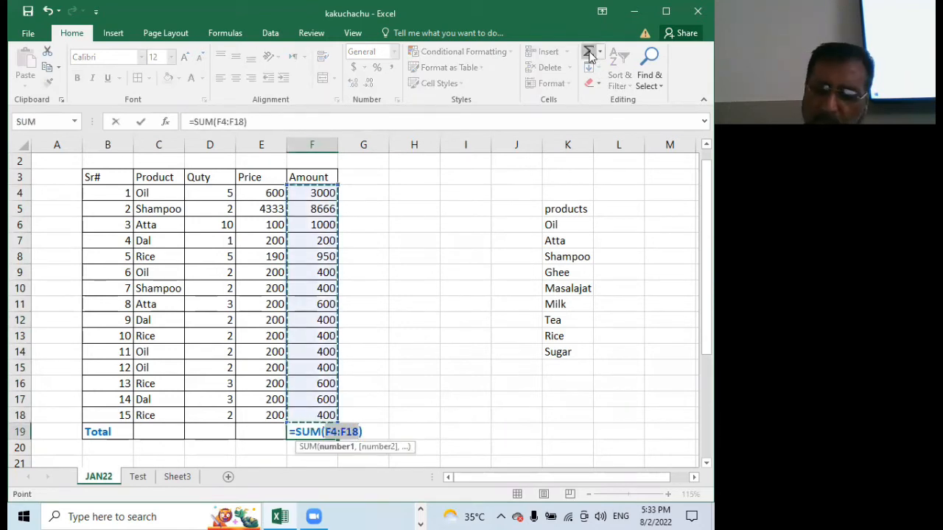
key("Return")
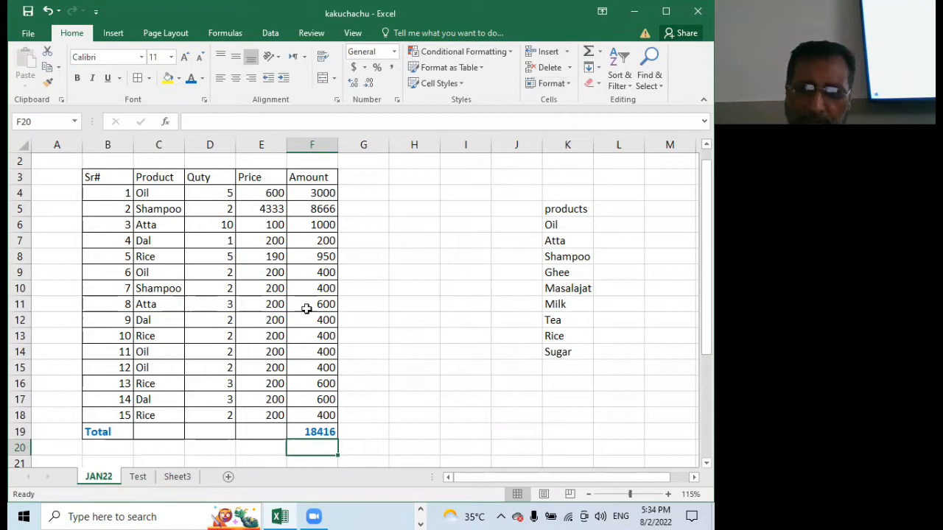
left_click(413, 417)
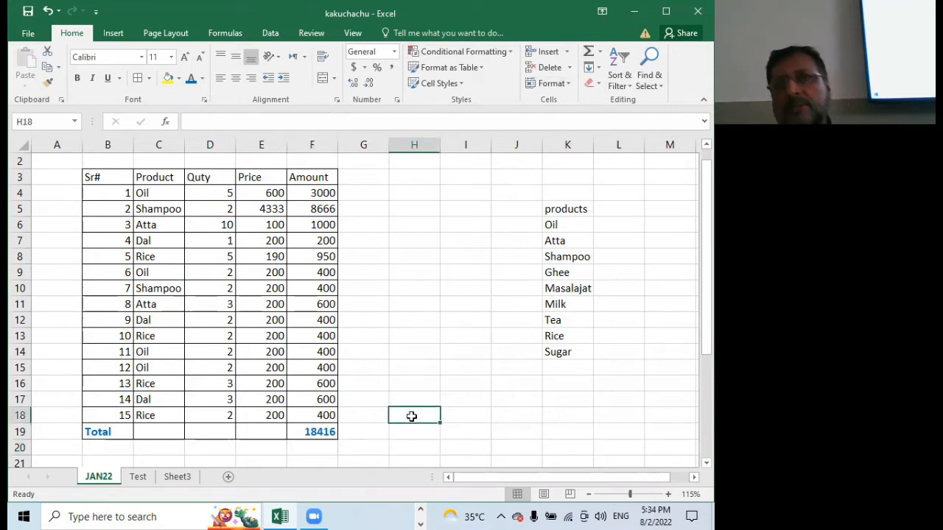
Total F4:F18 in cell H8 using SUM from the suggested functions, and clear H8 again
left_click(424, 259)
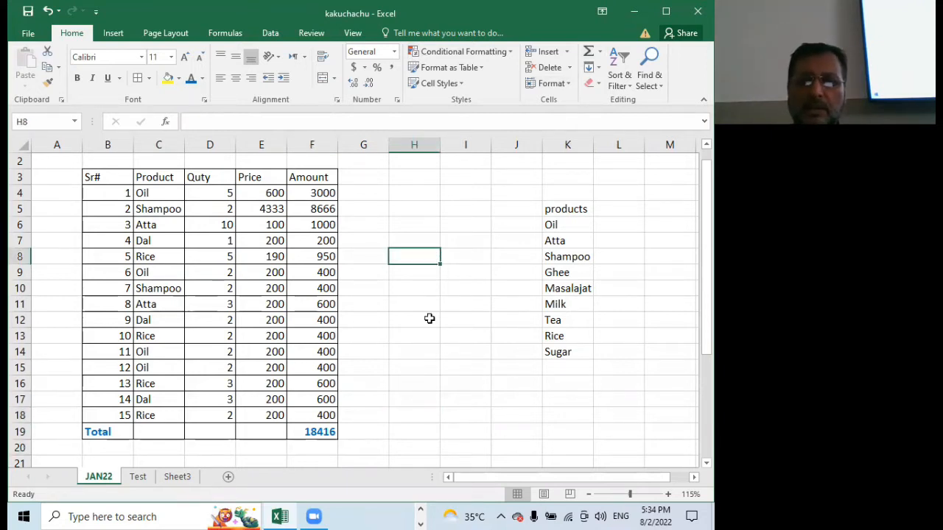
type("=su")
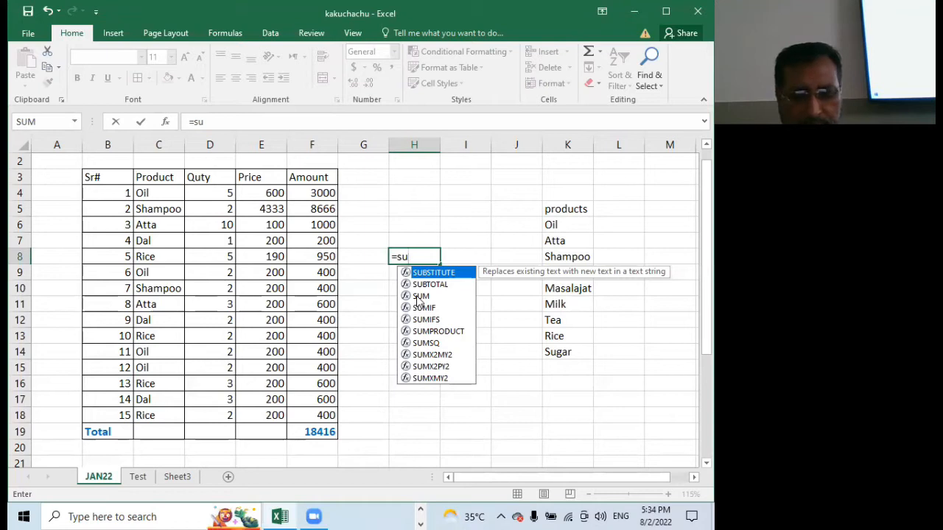
double_click(418, 296)
left_click_drag(311, 193, 315, 414)
key("Return")
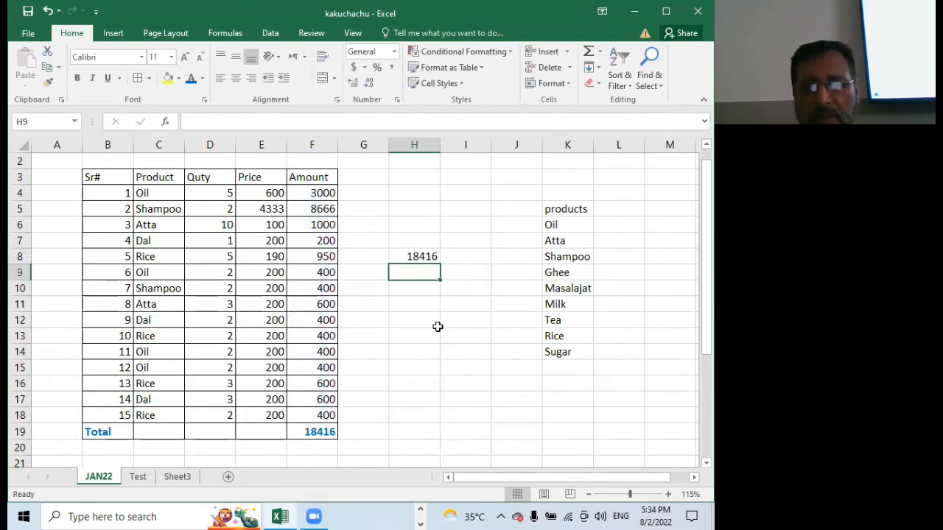
left_click(419, 254)
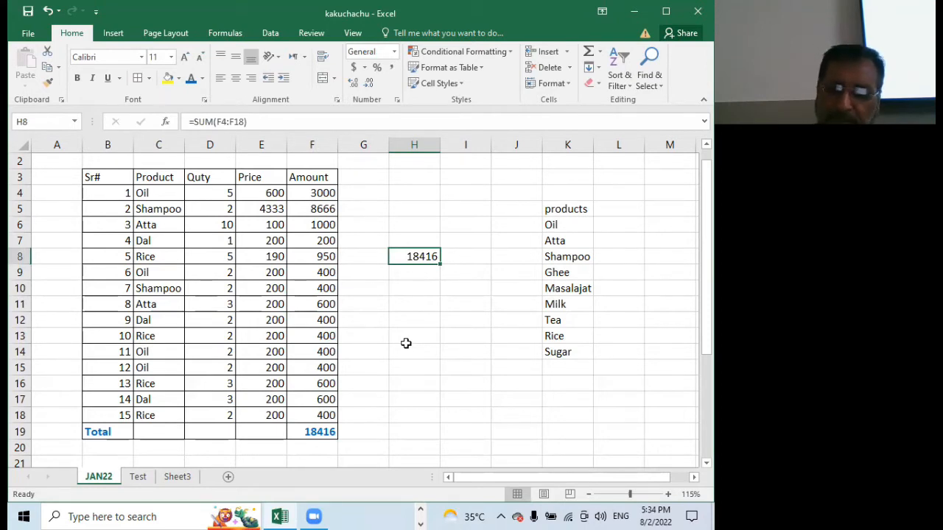
key("Delete")
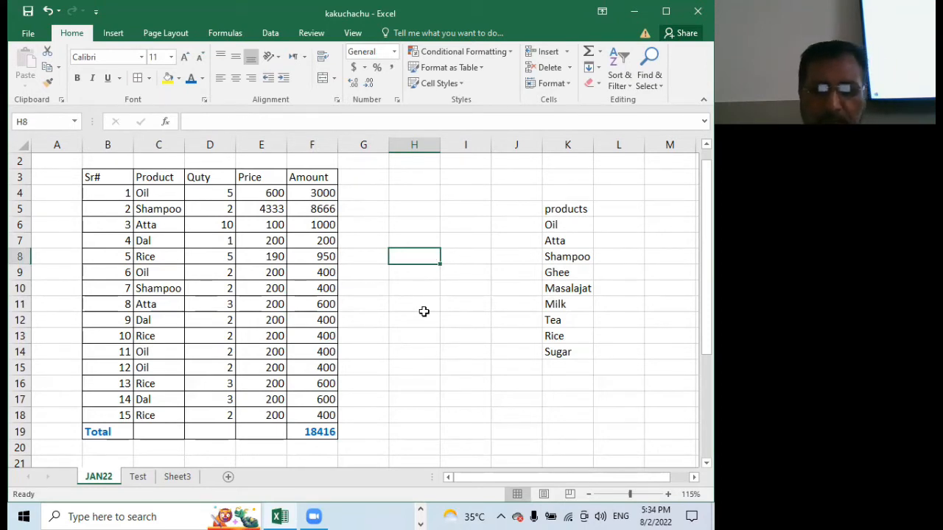
Inspect the Amount formula in F4 and the total formula in F19 without changing them
left_click(391, 305)
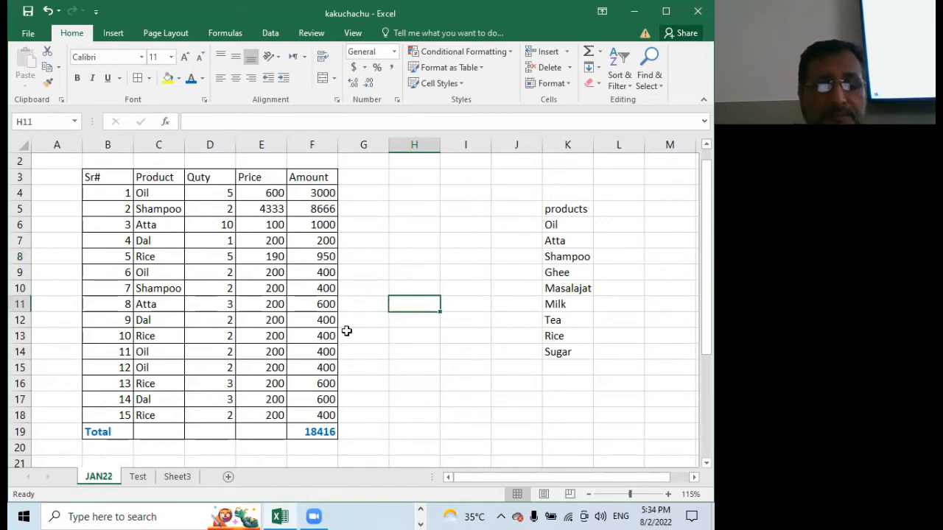
left_click(318, 196)
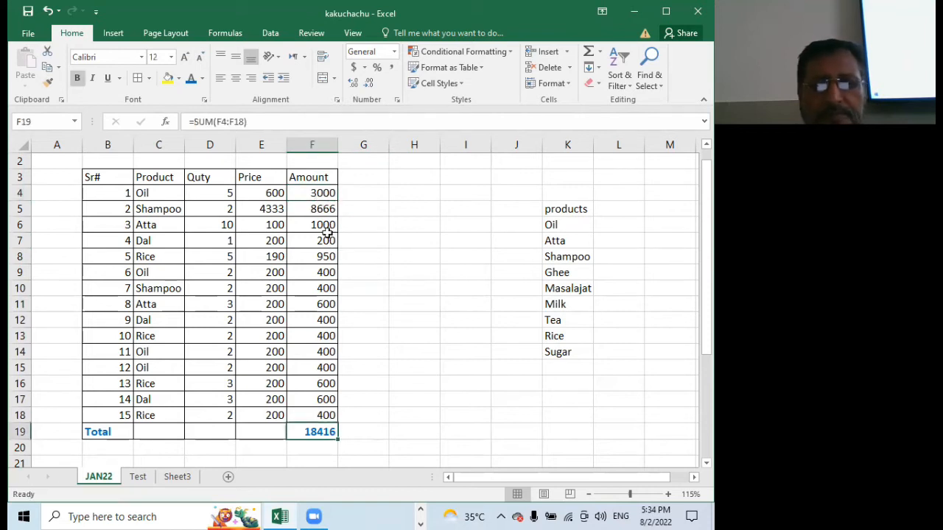
double_click(312, 193)
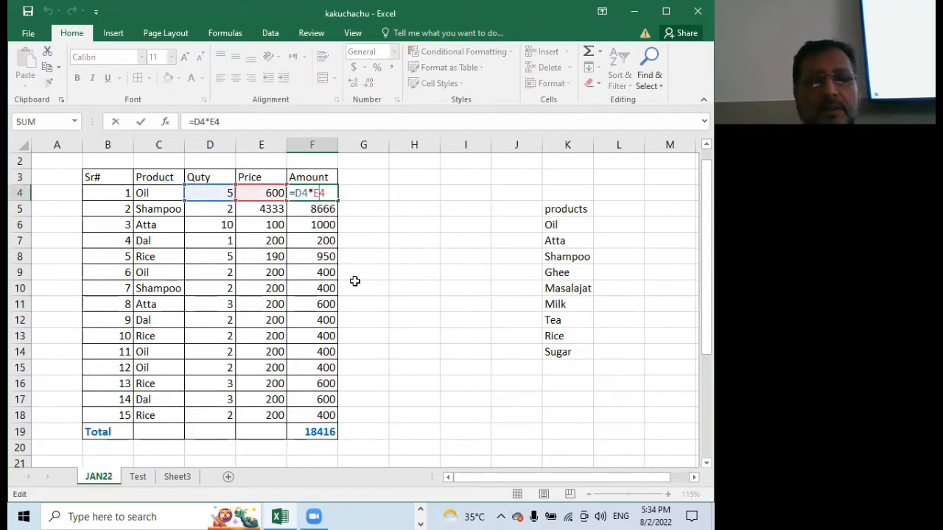
left_click(324, 433)
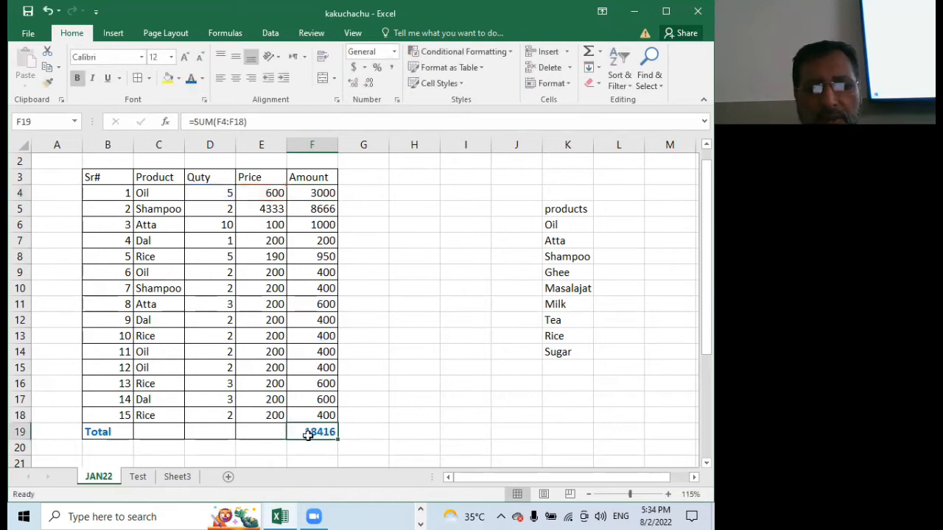
double_click(308, 436)
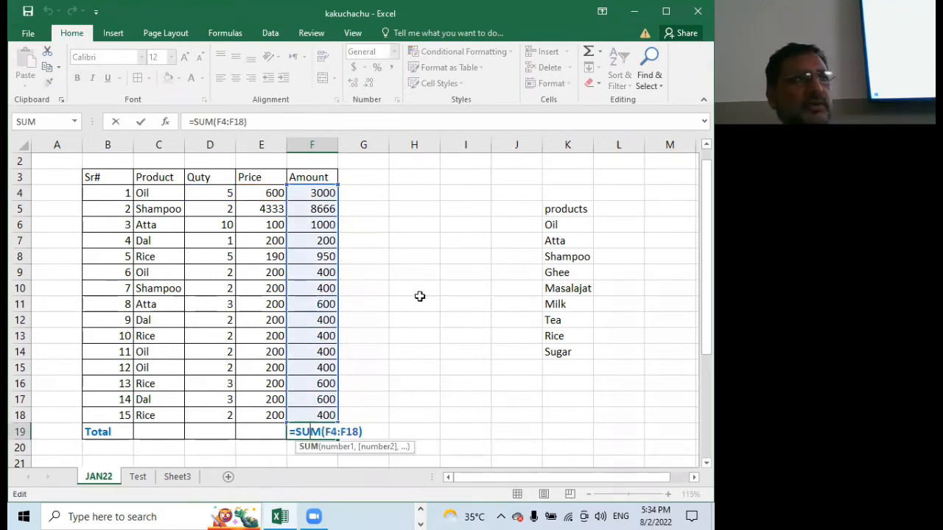
key("Escape")
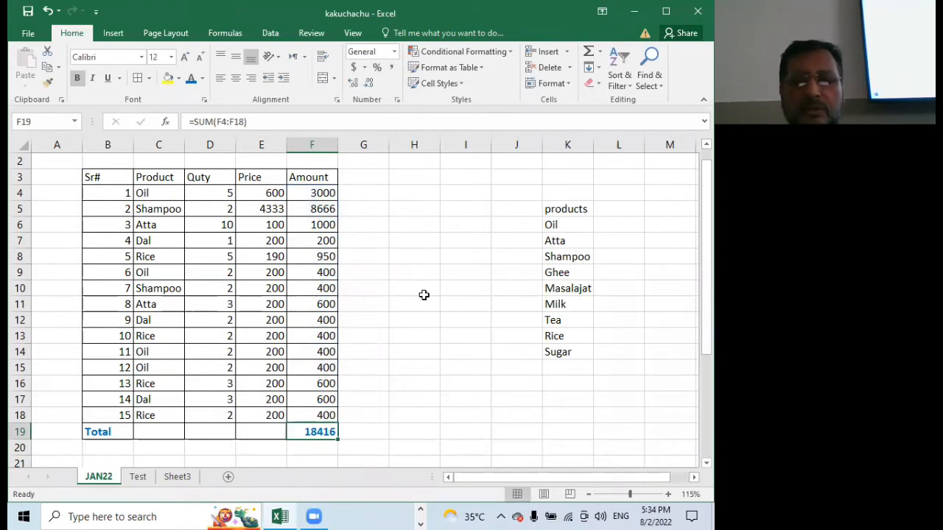
Calculate =2-65+6*3 in cell G24 below the table, and clear the cell again
scroll(423, 294, "down", 5)
left_click(372, 288)
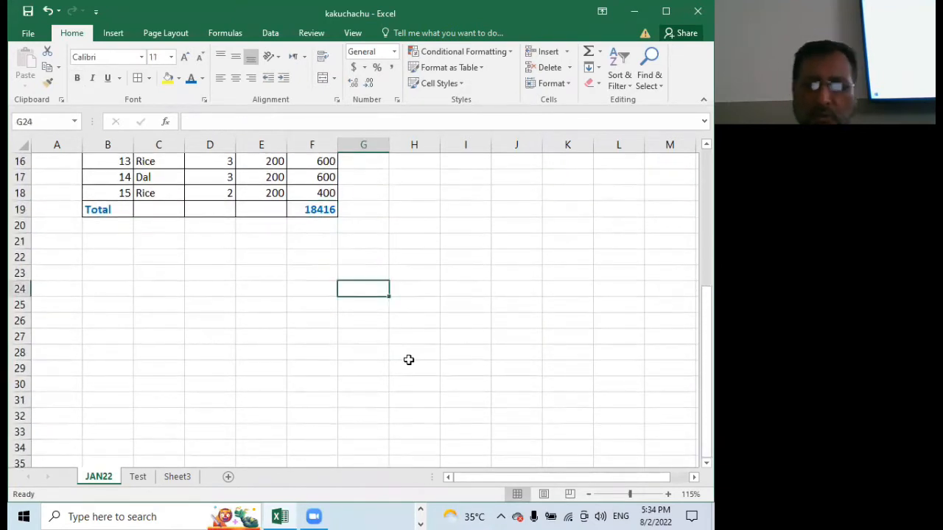
type("=")
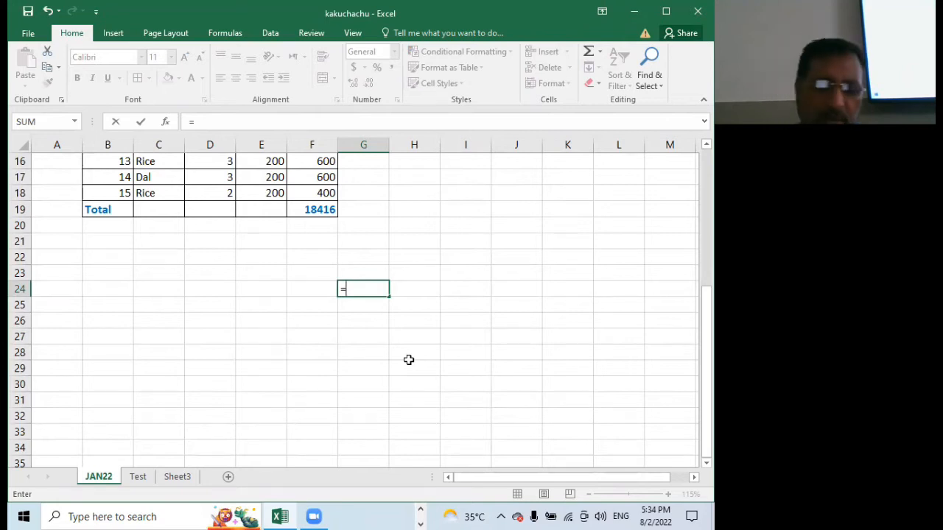
type("2-")
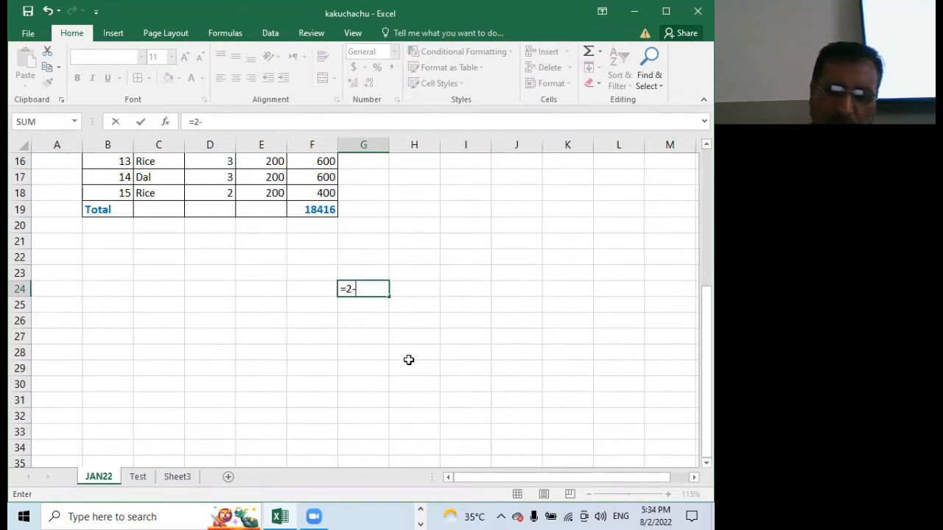
type("65+6")
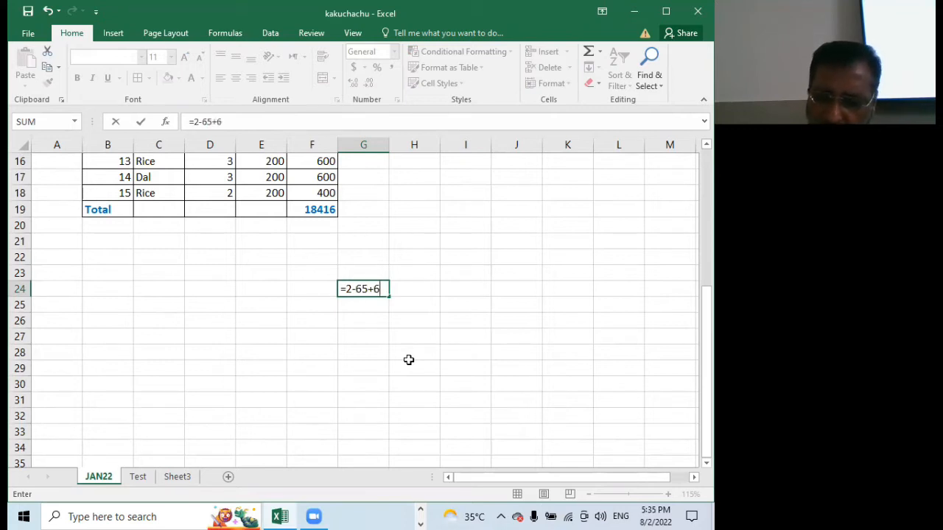
type("*3")
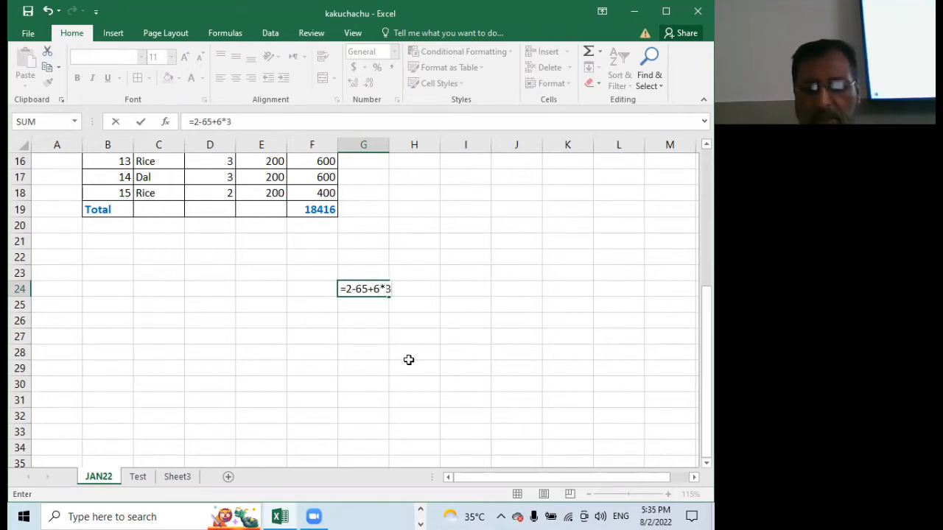
key("Return")
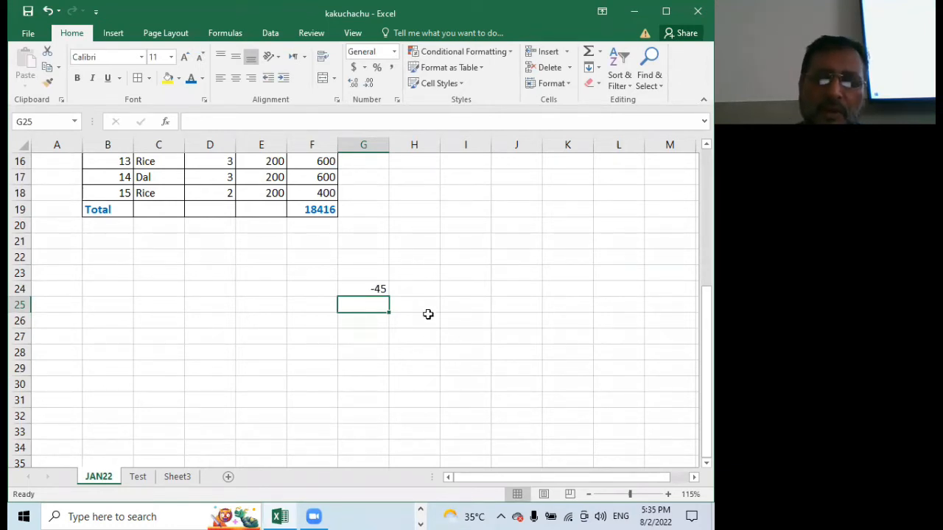
left_click(369, 289)
key("Delete")
scroll(388, 321, "up", 5)
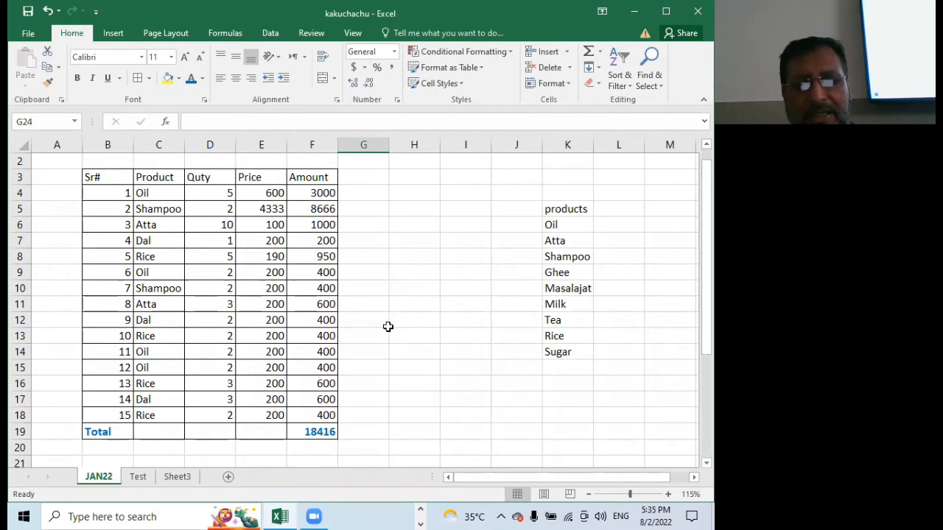
scroll(388, 324, "down", 4)
scroll(388, 328, "up", 4)
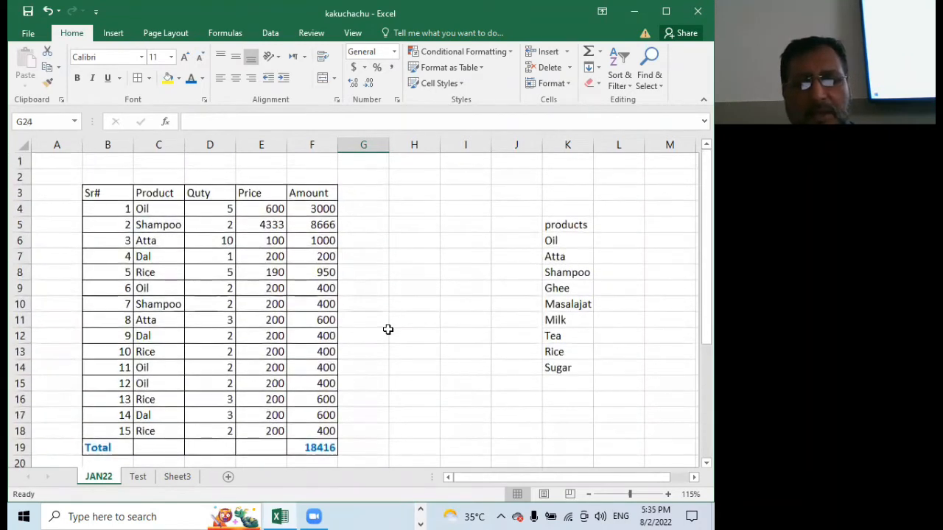
scroll(388, 329, "down", 2)
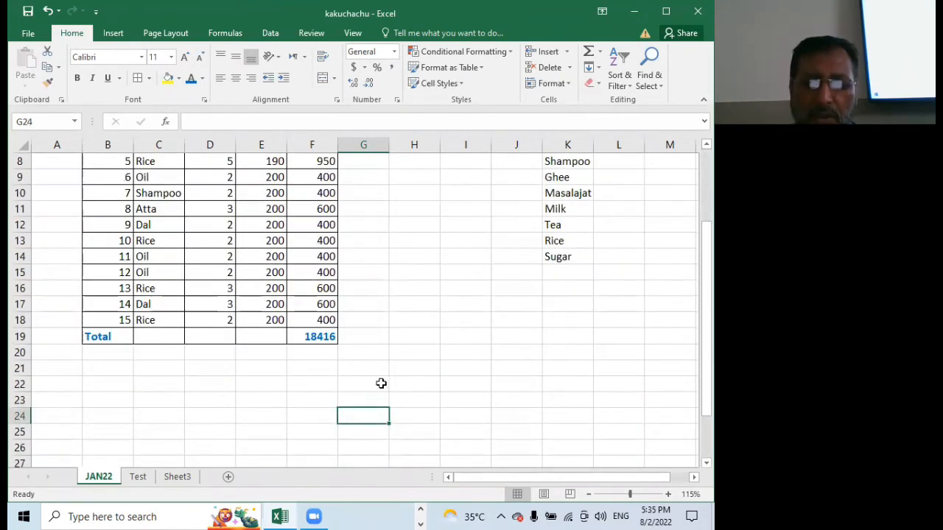
left_click(376, 372)
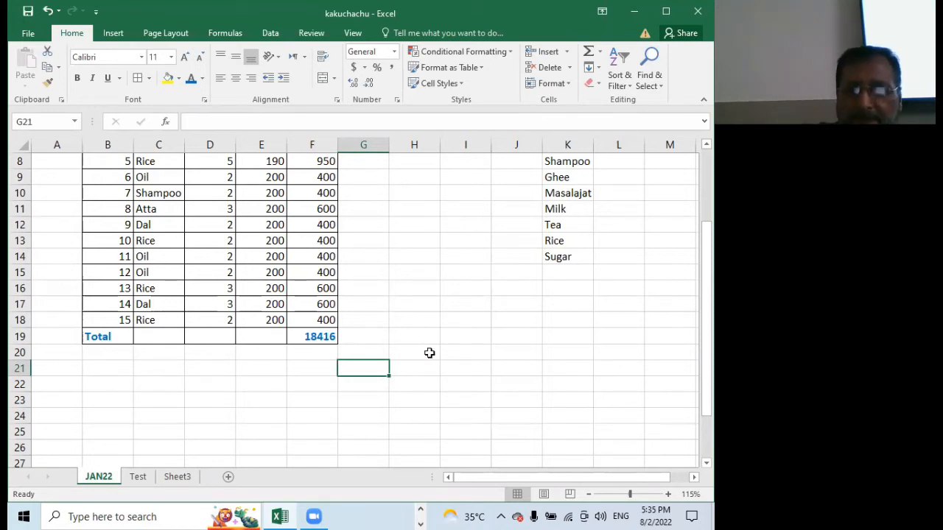
scroll(429, 353, "up", 3)
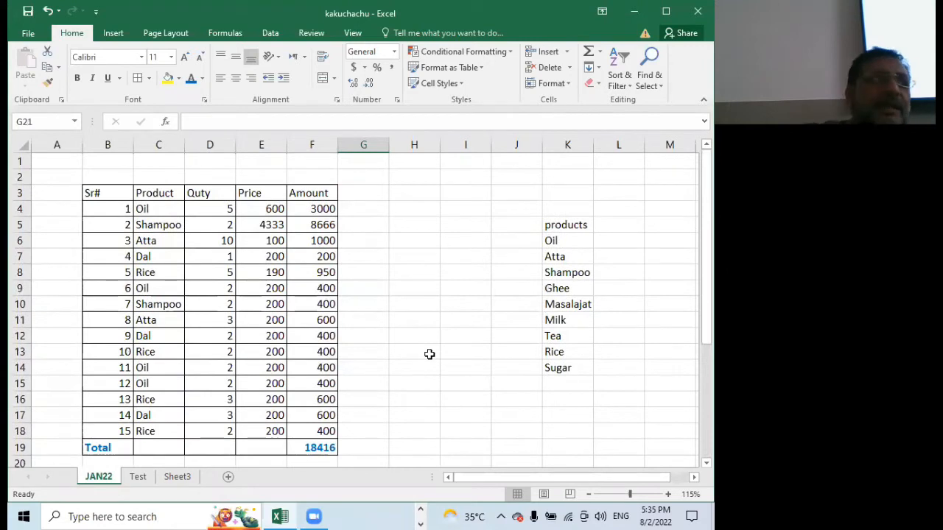
Rename the Sheet3 worksheet as formula
left_click(177, 476)
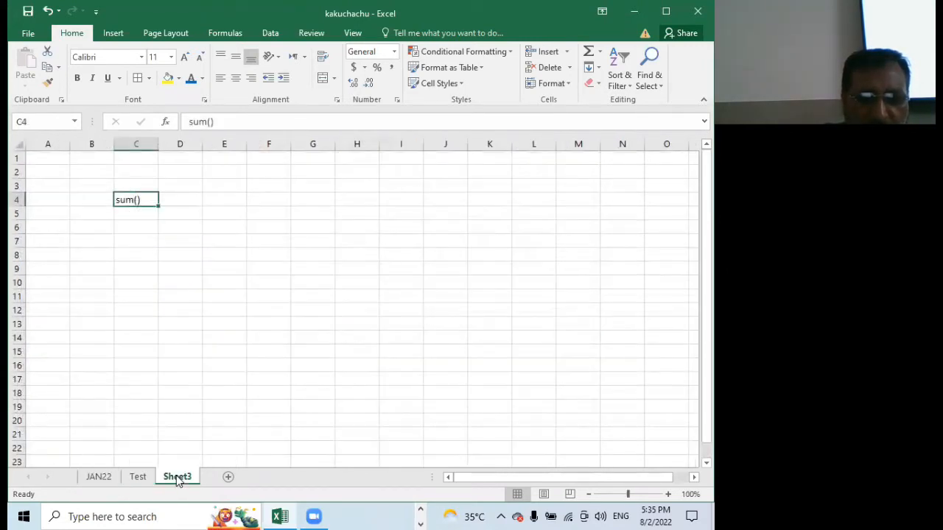
double_click(176, 475)
type("fo")
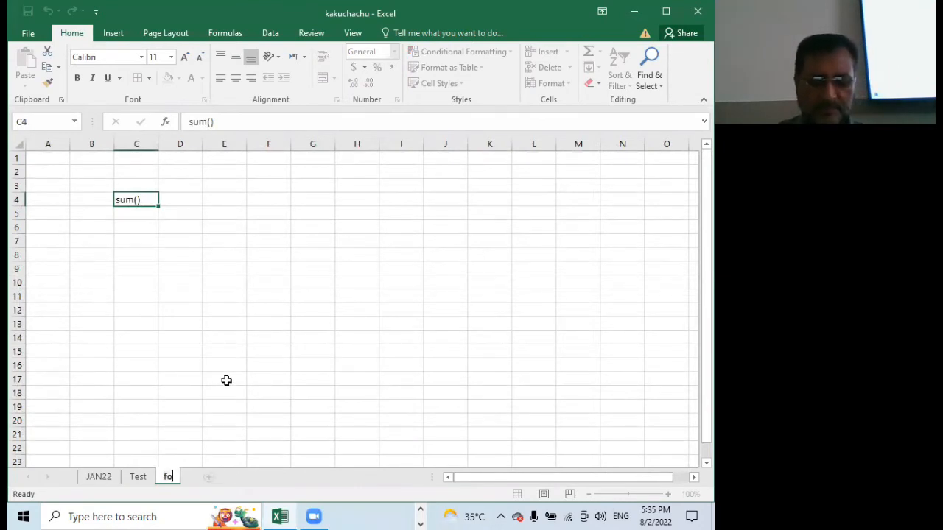
type("rmula")
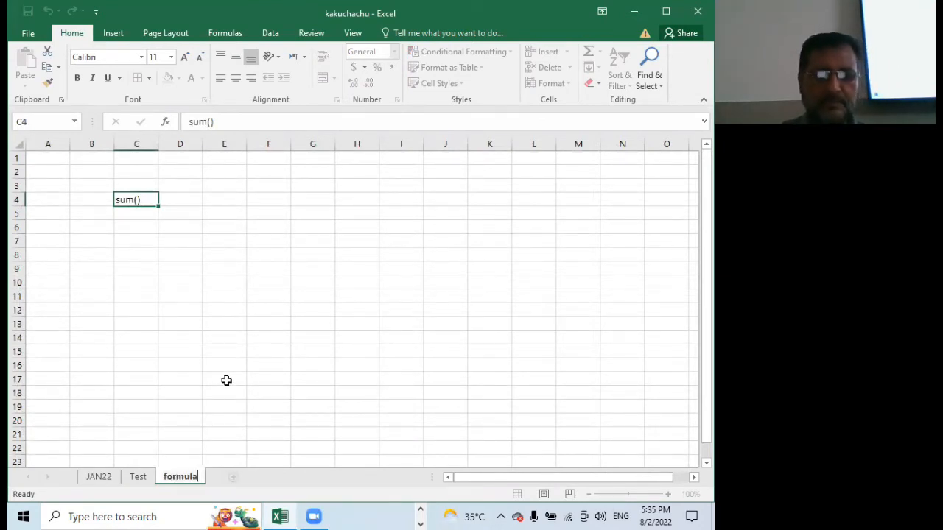
key("Return")
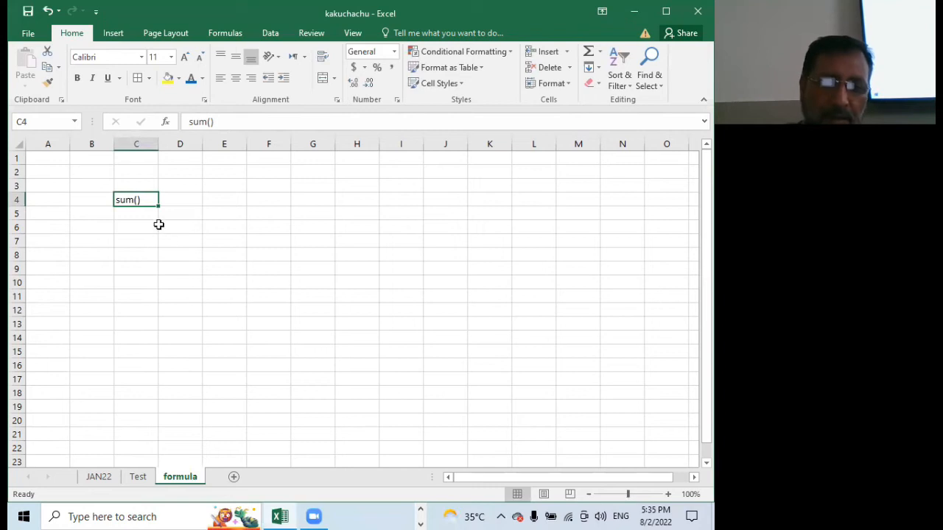
Number the sum() entry on the formula sheet as 1 in cell B4
left_click(99, 200)
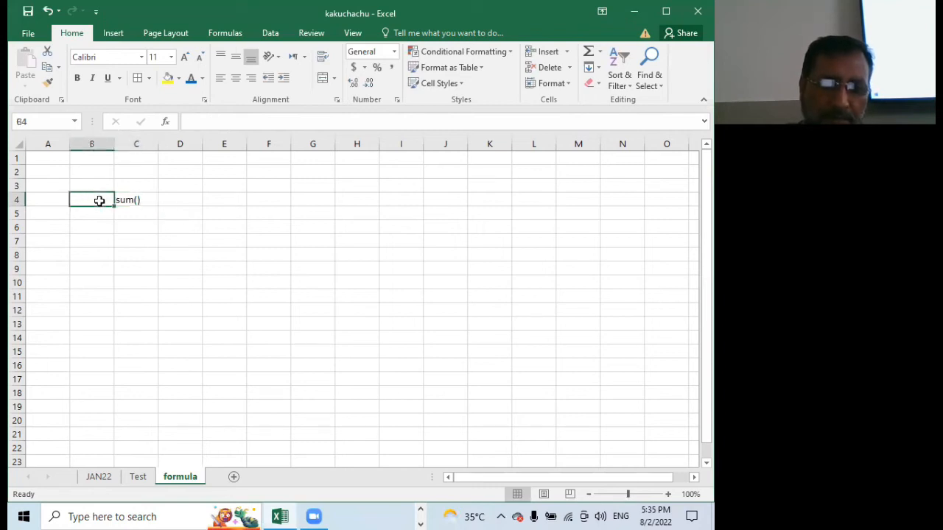
type("1")
key("Return")
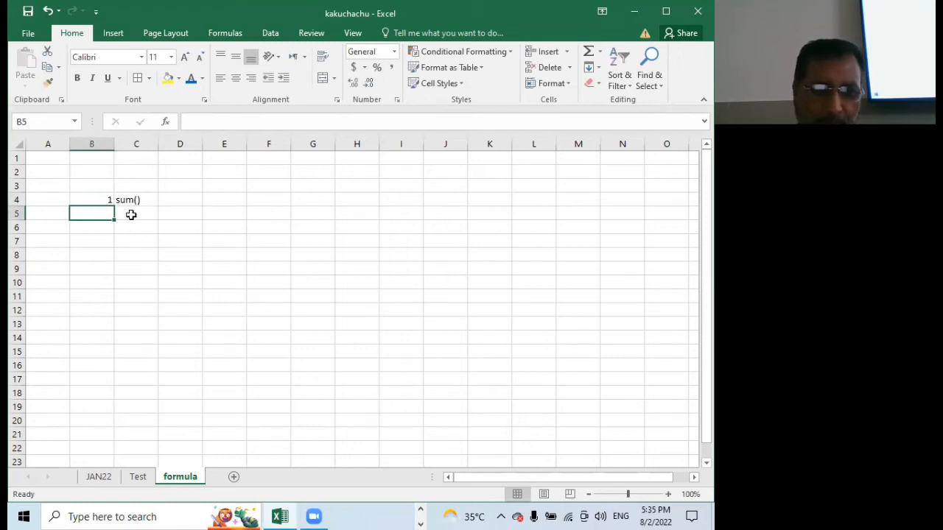
Add "puldown menu" below sum() in cell C5 and number it 2 in B5
left_click(131, 215)
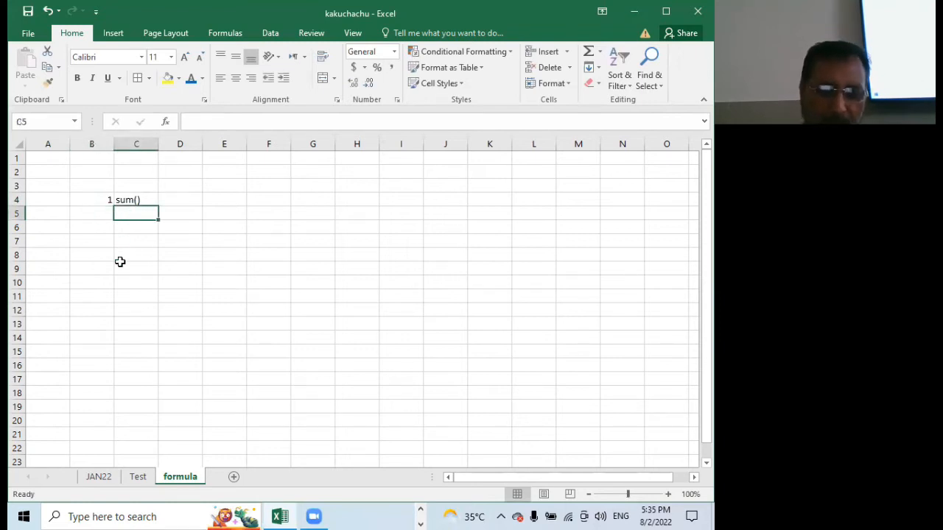
type("pu")
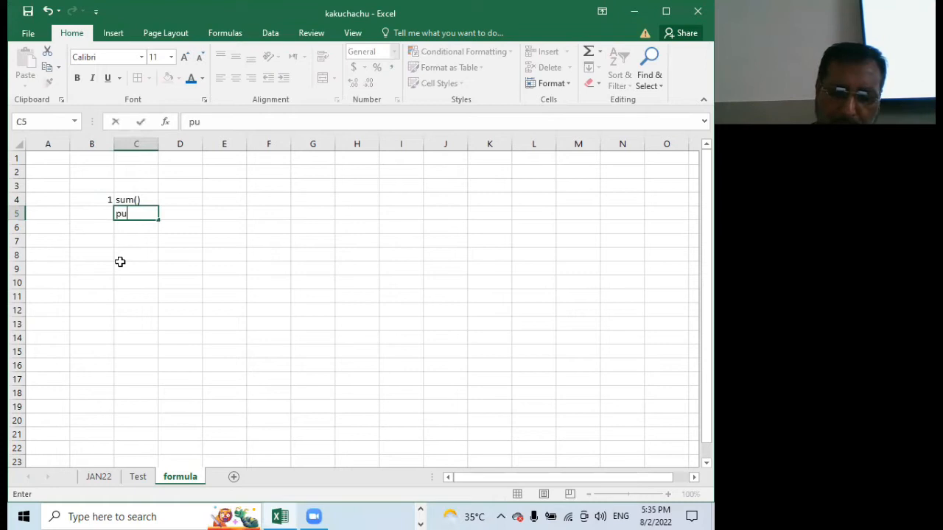
type("ldow")
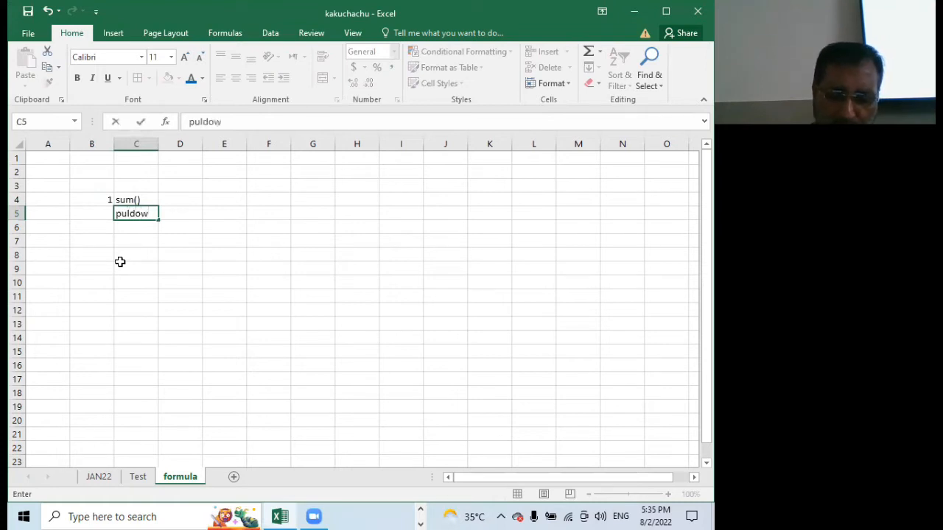
type("n menu")
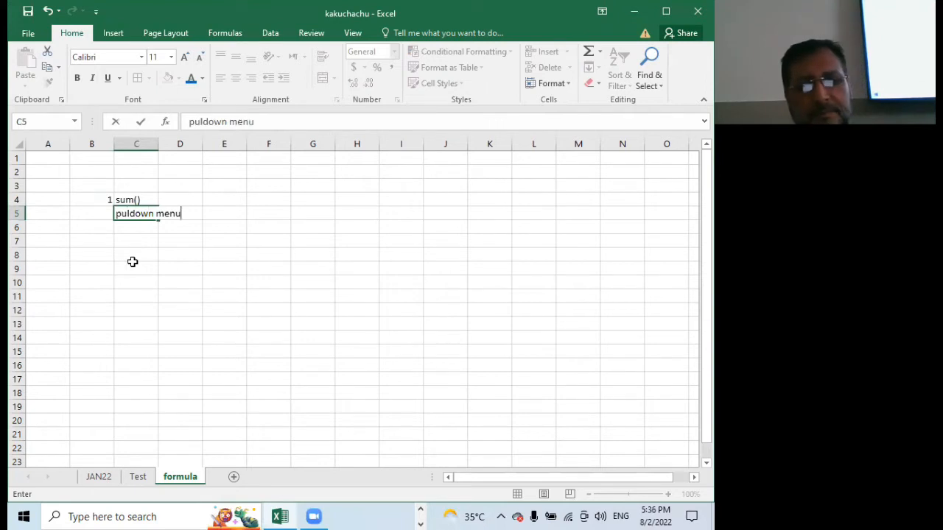
left_click(134, 268)
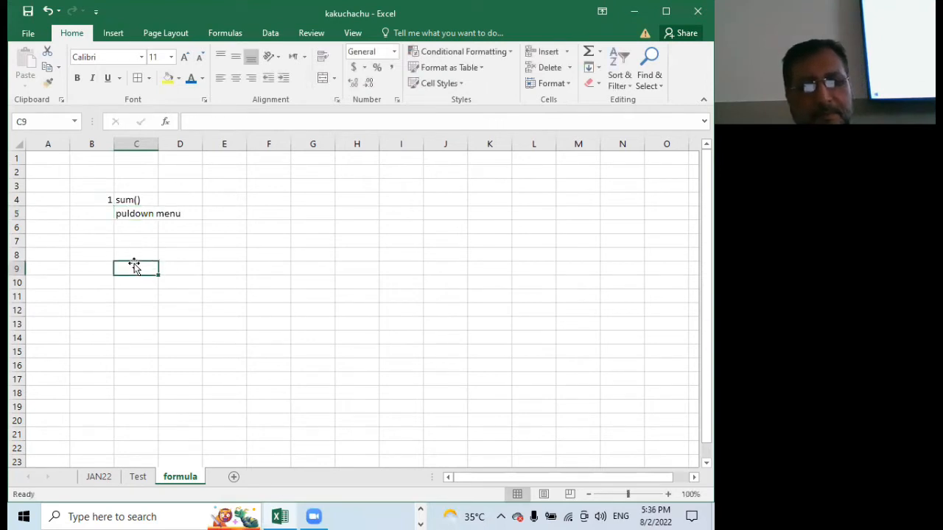
left_click(98, 213)
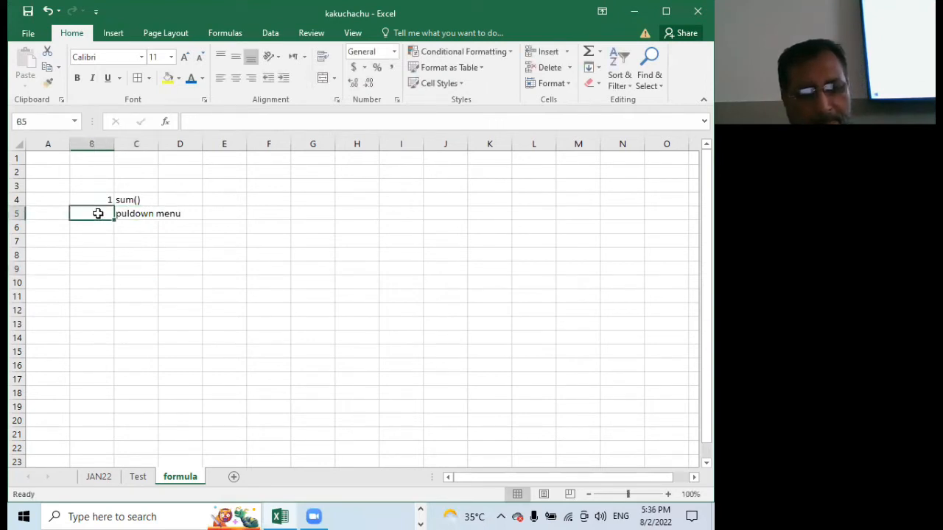
type("2")
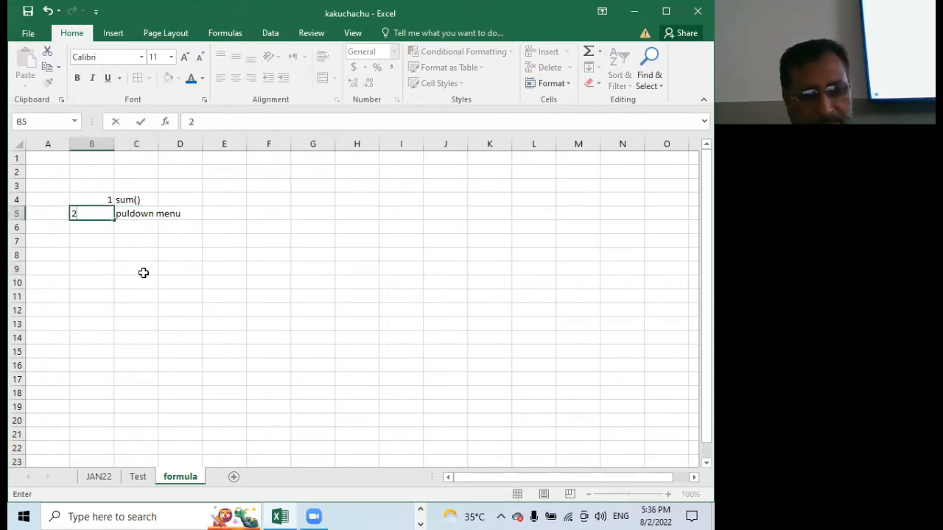
left_click(142, 270)
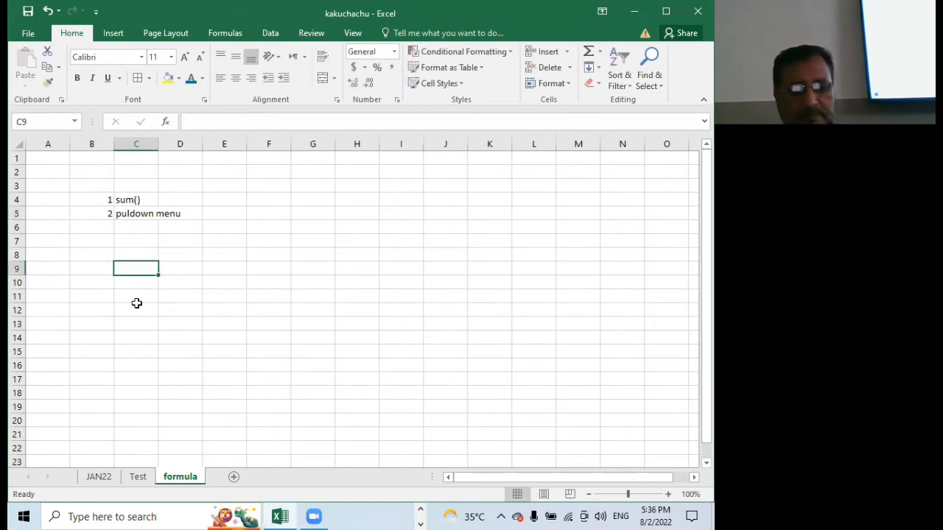
Select the first product cell, C4, on the JAN22 sheet
left_click(99, 476)
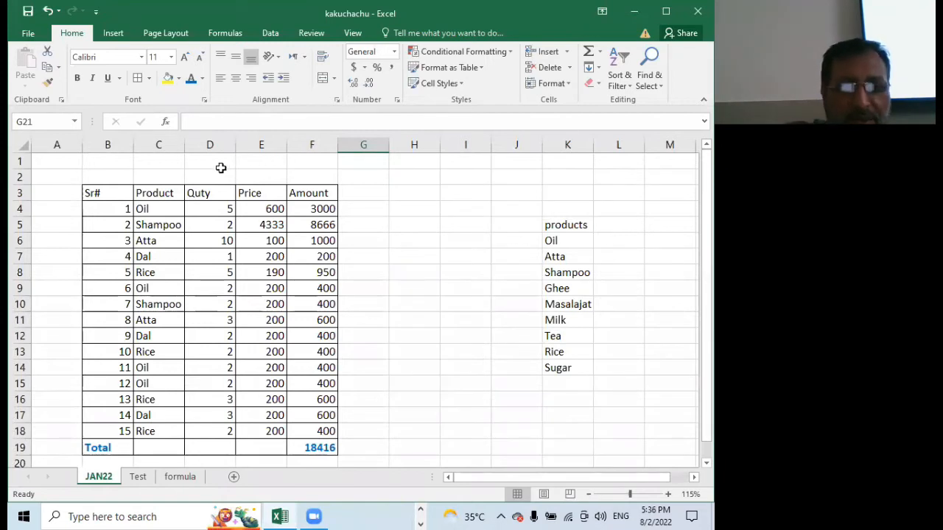
left_click(157, 209)
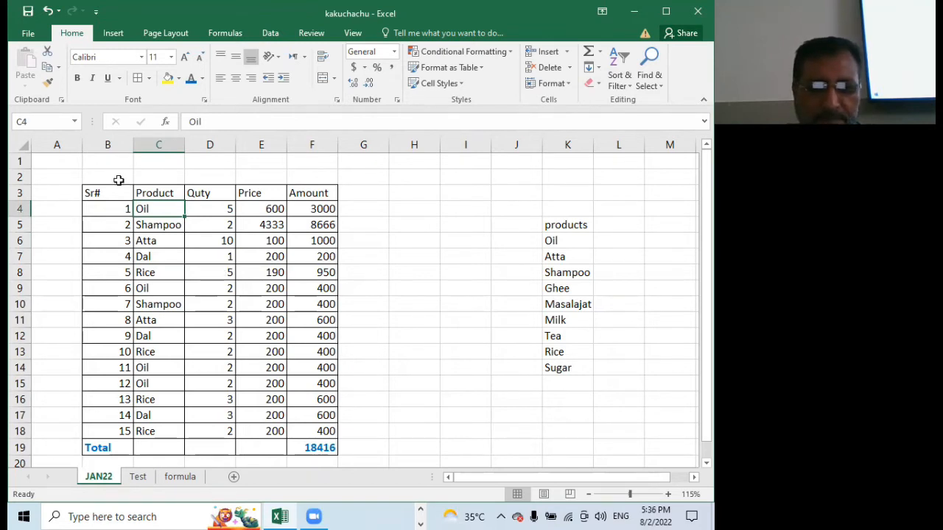
left_click(31, 34)
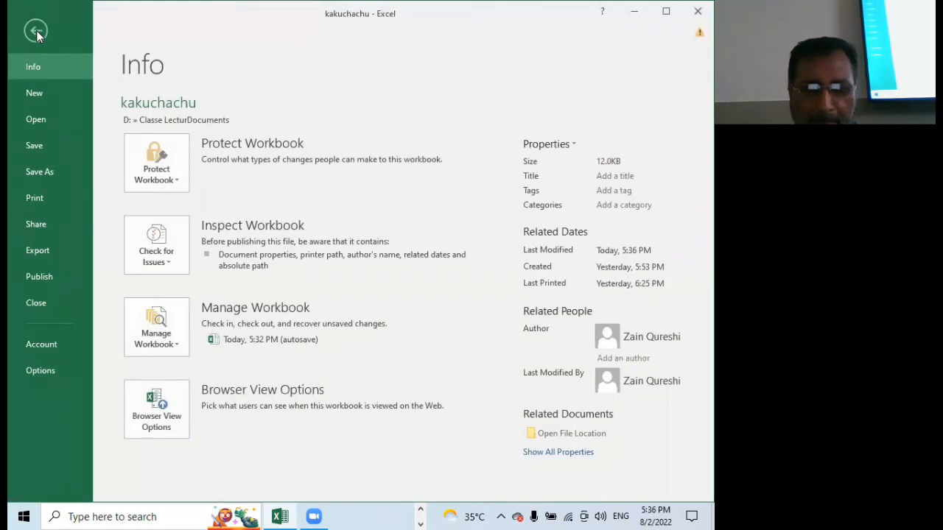
left_click(36, 31)
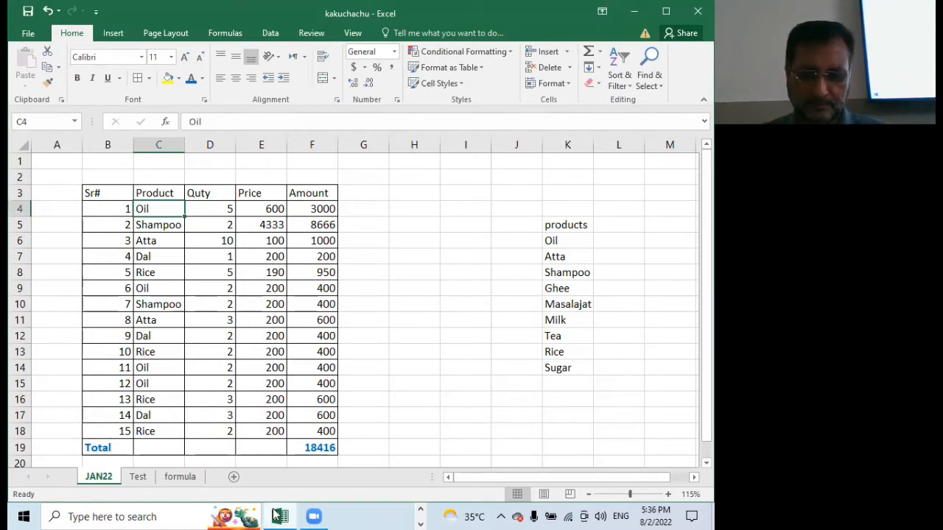
Note the path "data-->data validation--> allow-->list" in cell E5 of the formula sheet, beside the puldown menu entry
mouse_move(276, 516)
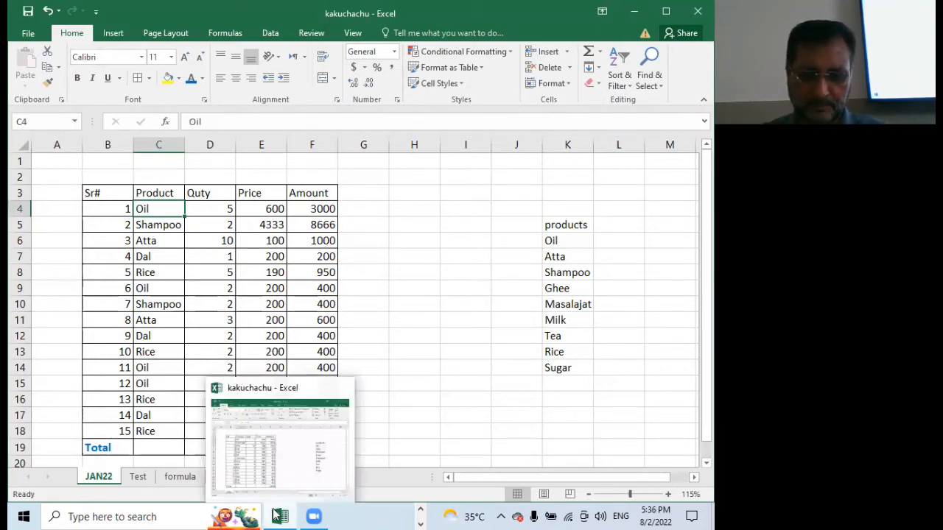
left_click(180, 476)
left_click(209, 215)
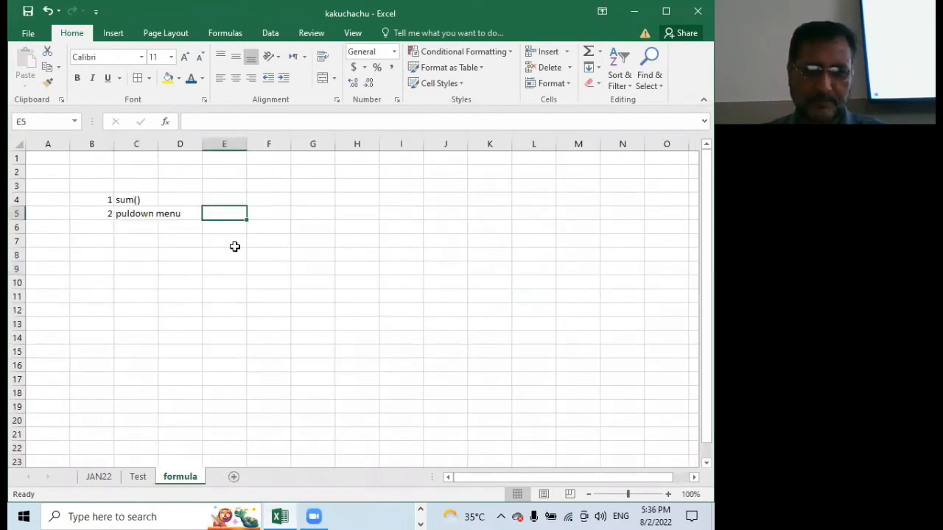
type("data")
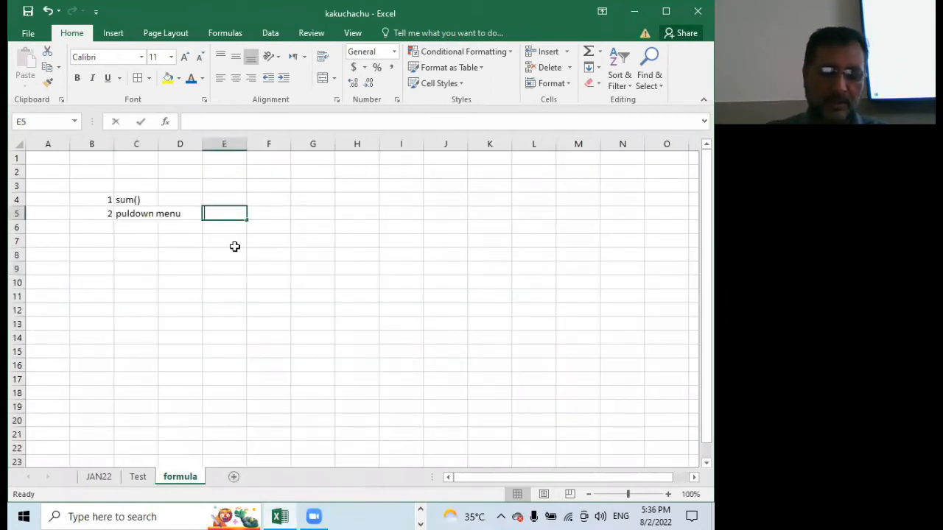
type("-")
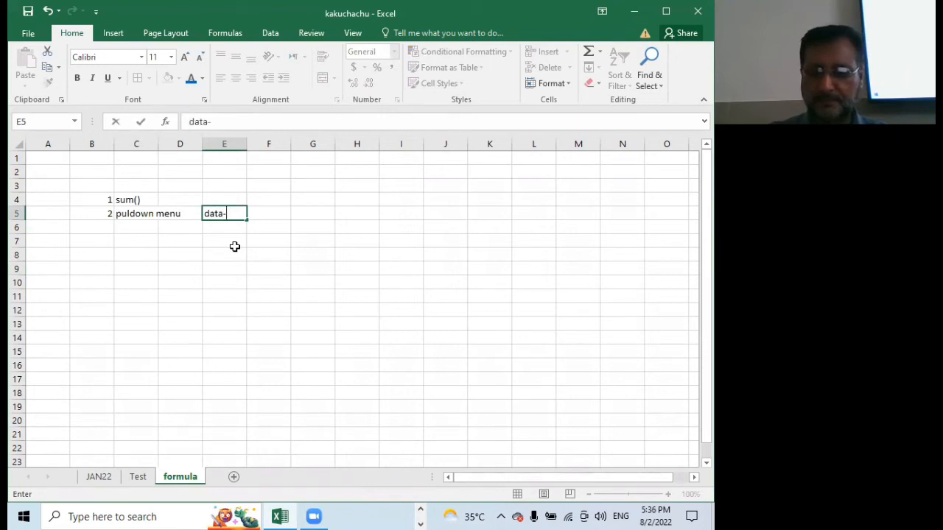
type("->data validation")
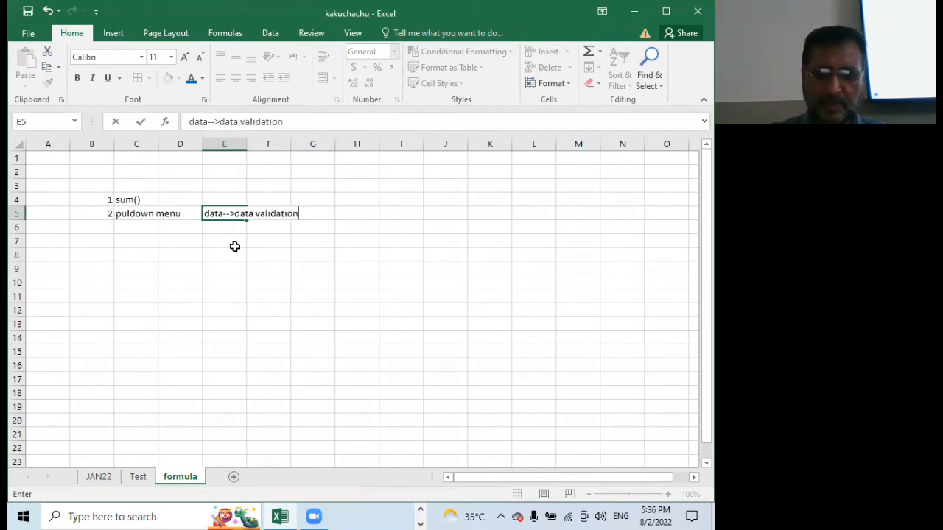
type("--")
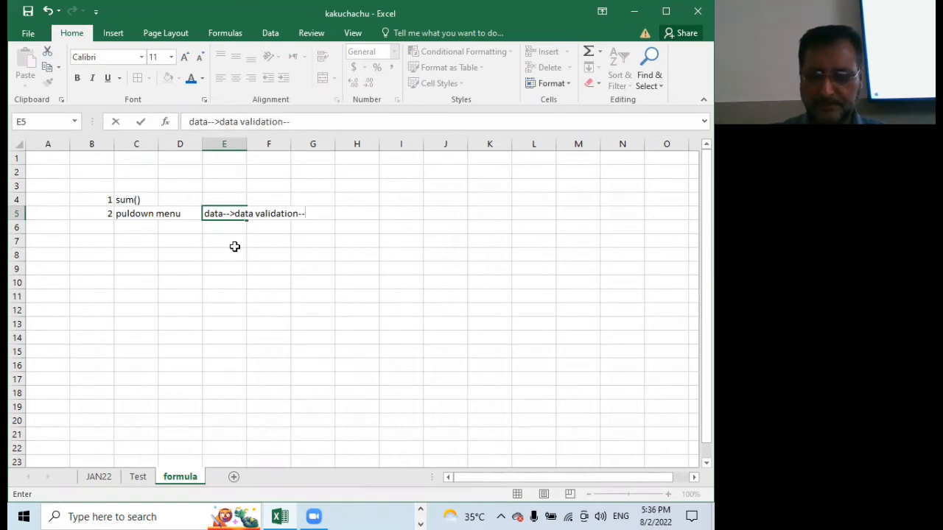
type("> ")
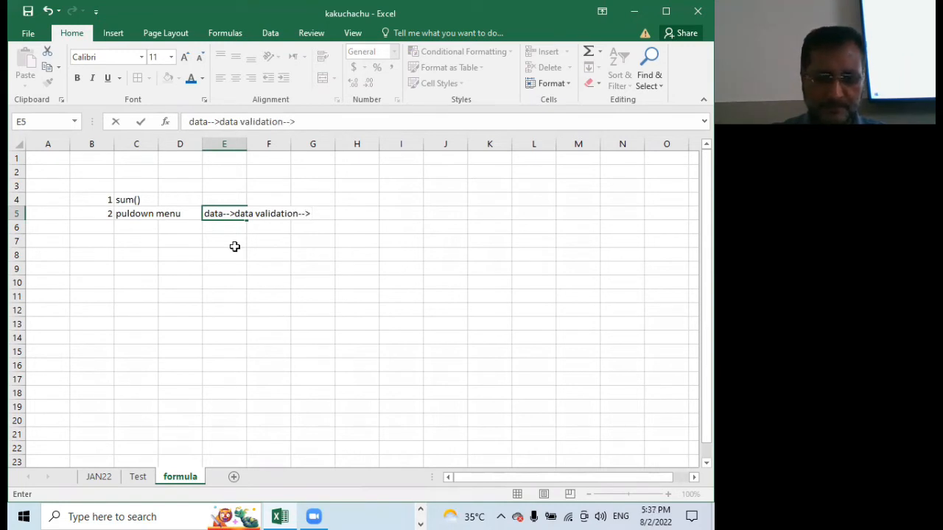
type("l")
key("BackSpace")
type("allow")
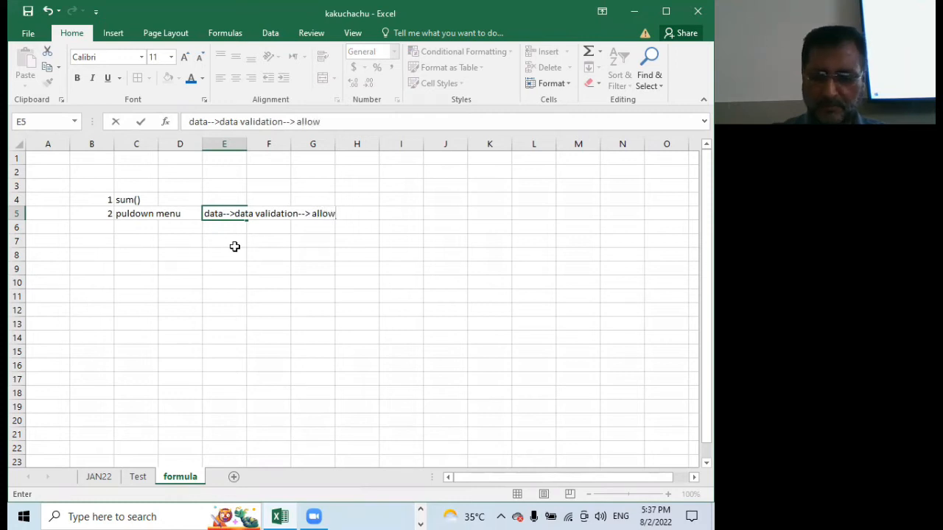
type("-")
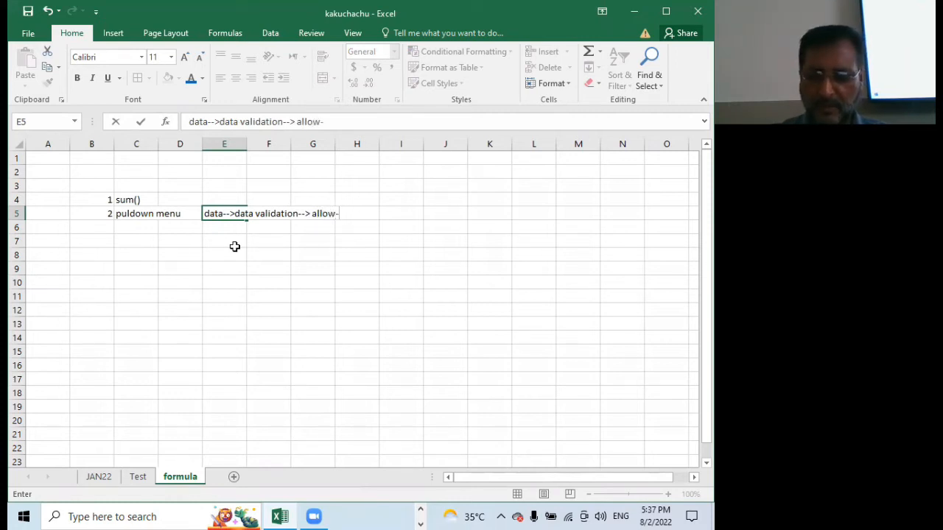
type("->list")
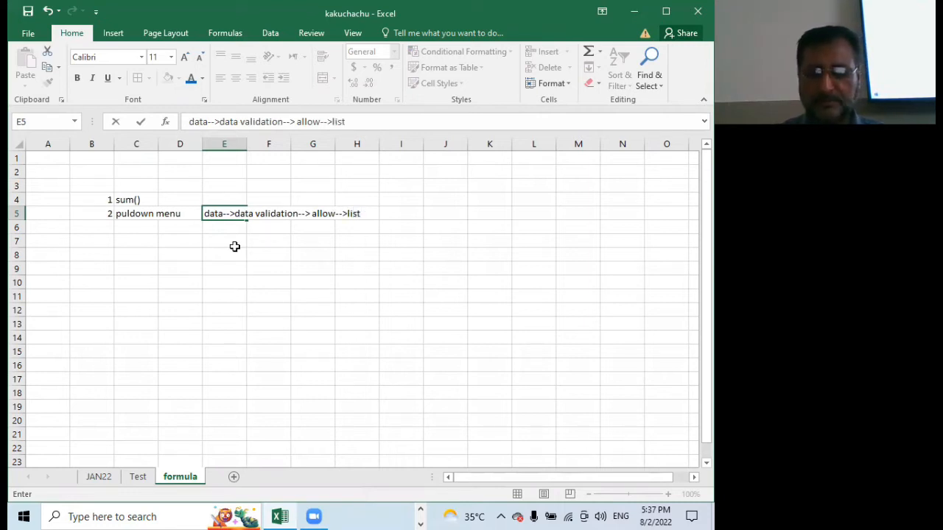
key("Return")
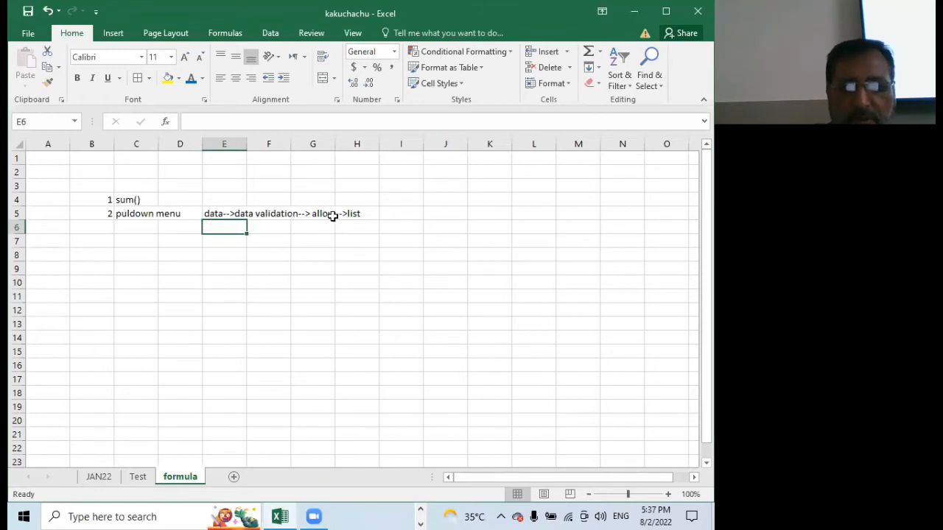
Clear the first product entry in cell C4 on the JAN22 sheet and bring up the data commands
left_click(101, 477)
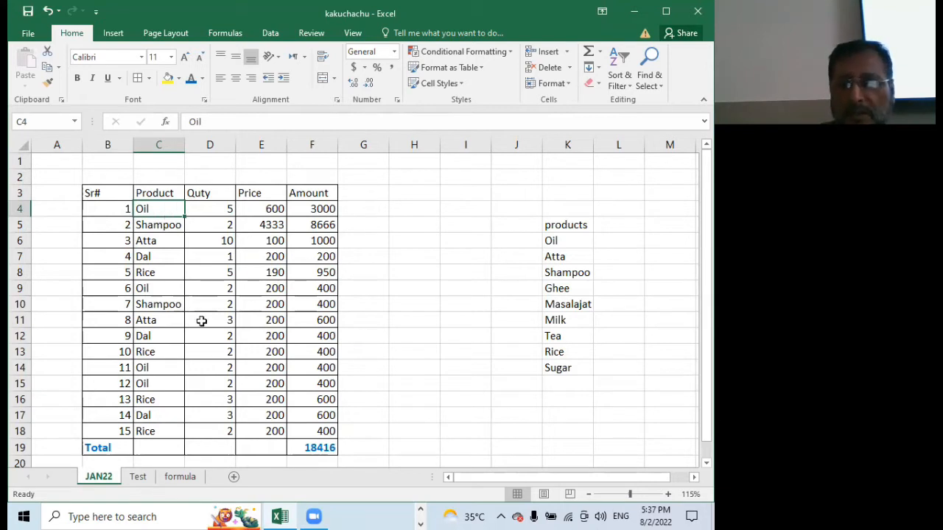
key("Delete")
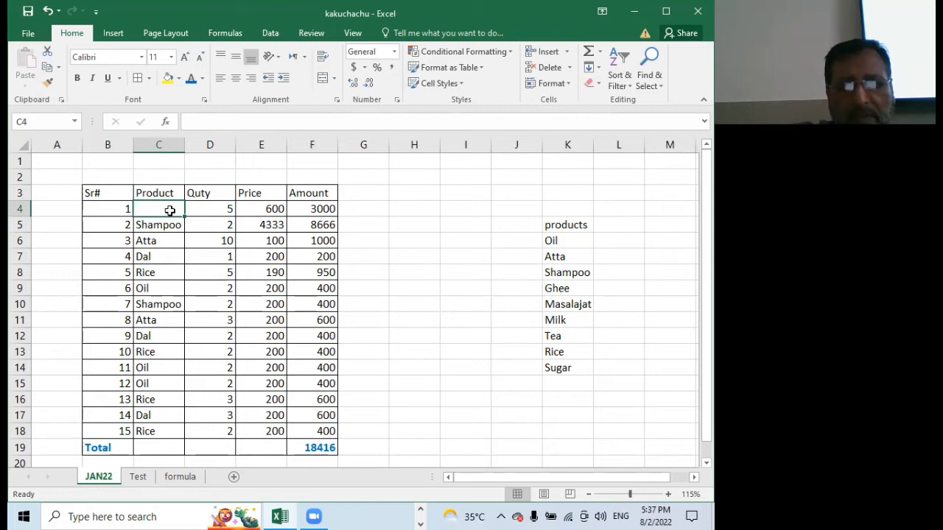
left_click(270, 34)
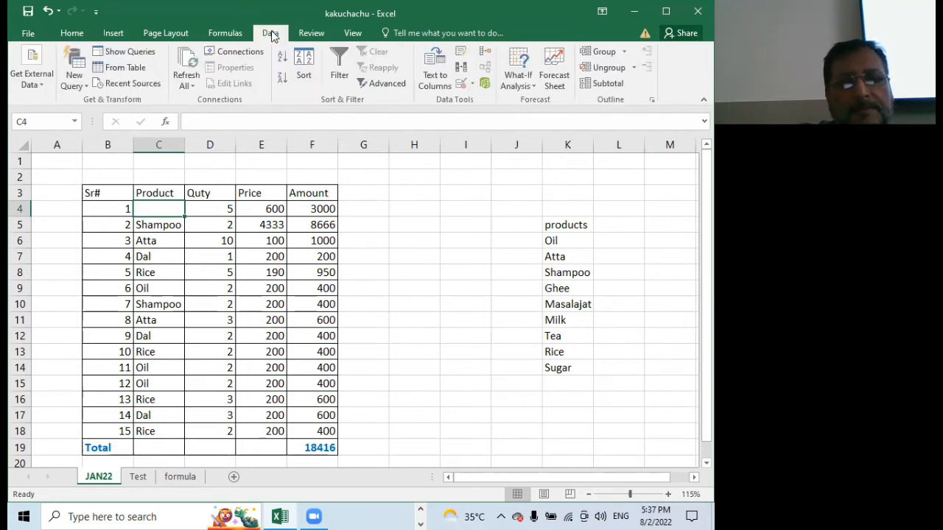
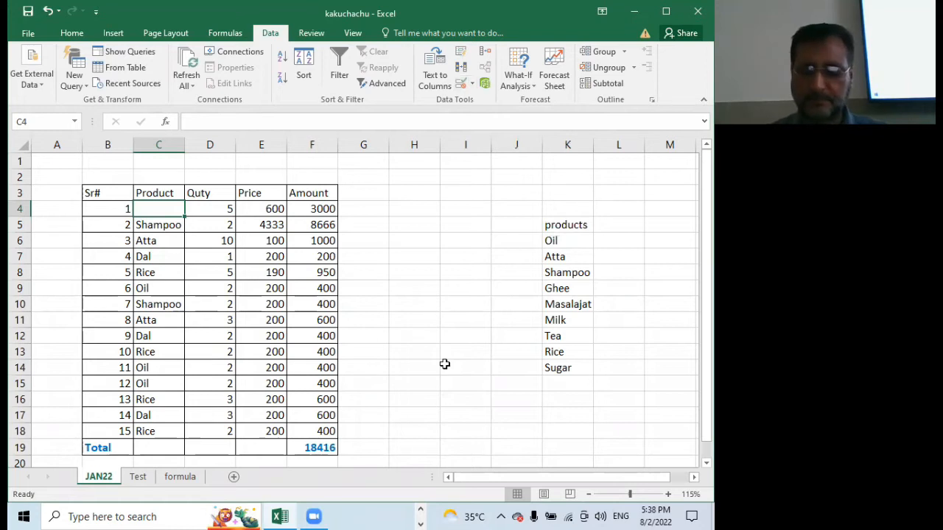
key("super+p")
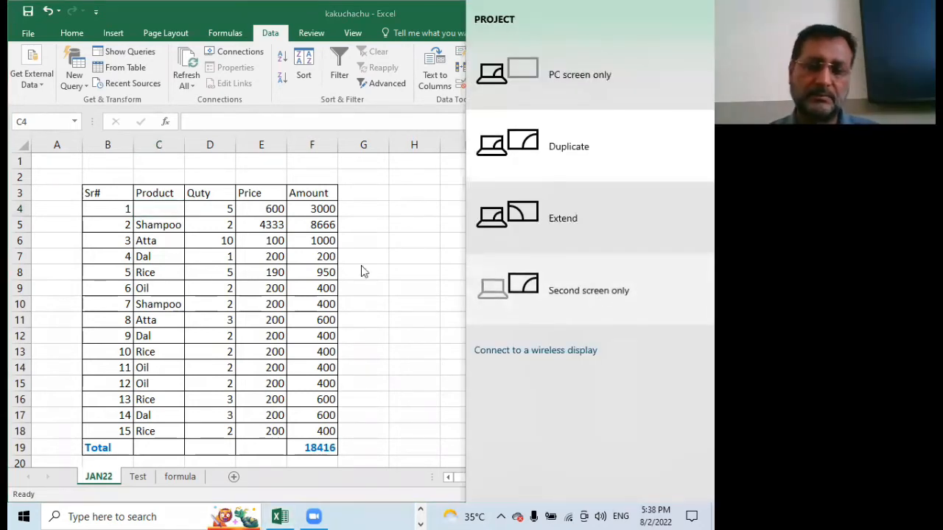
key("super+p")
key("super+p")
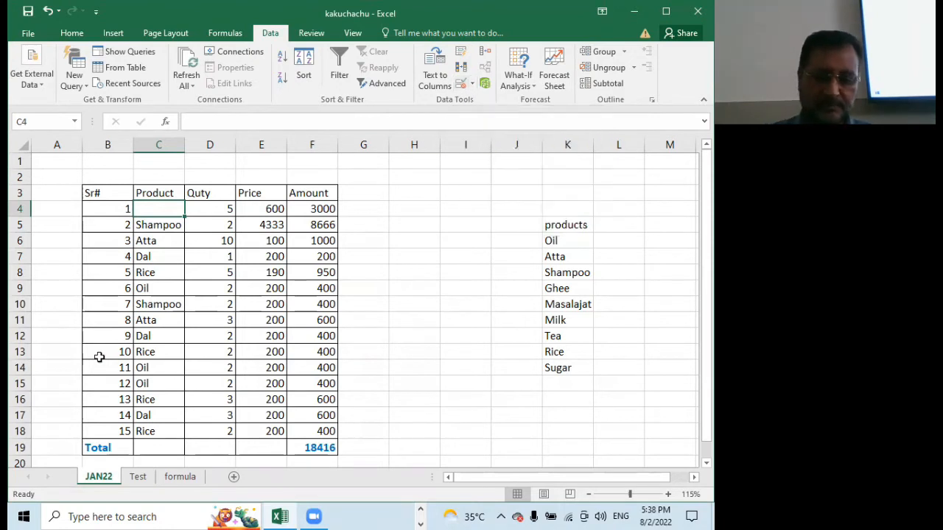
key("super+p")
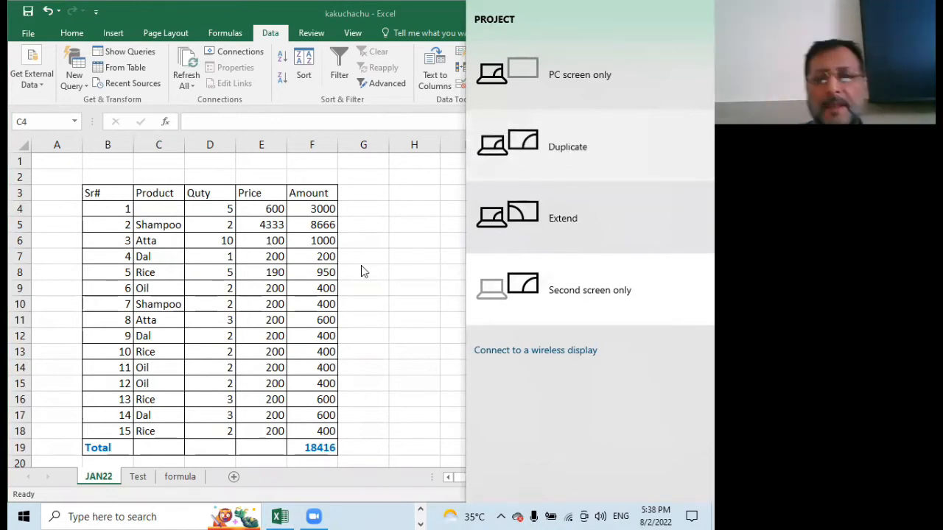
left_click(316, 170)
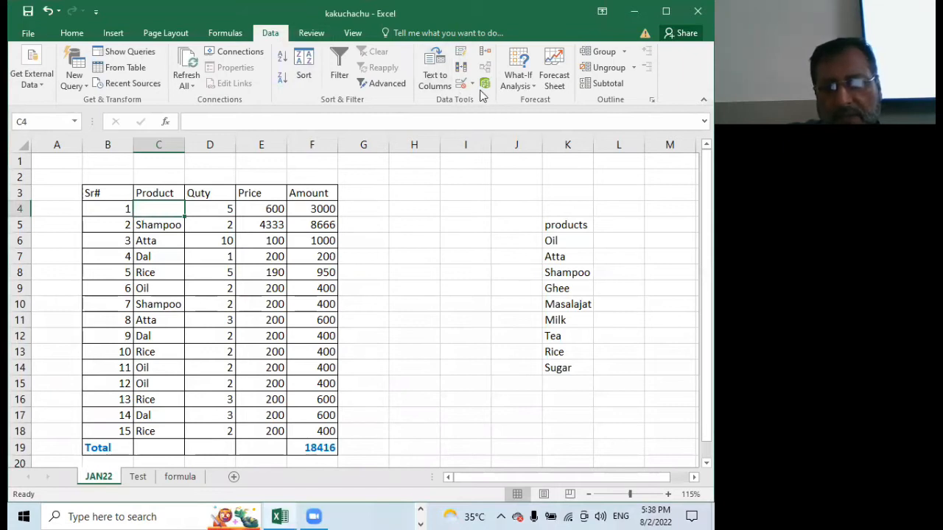
Set the data validation for cell C4 to allow a List
left_click(462, 83)
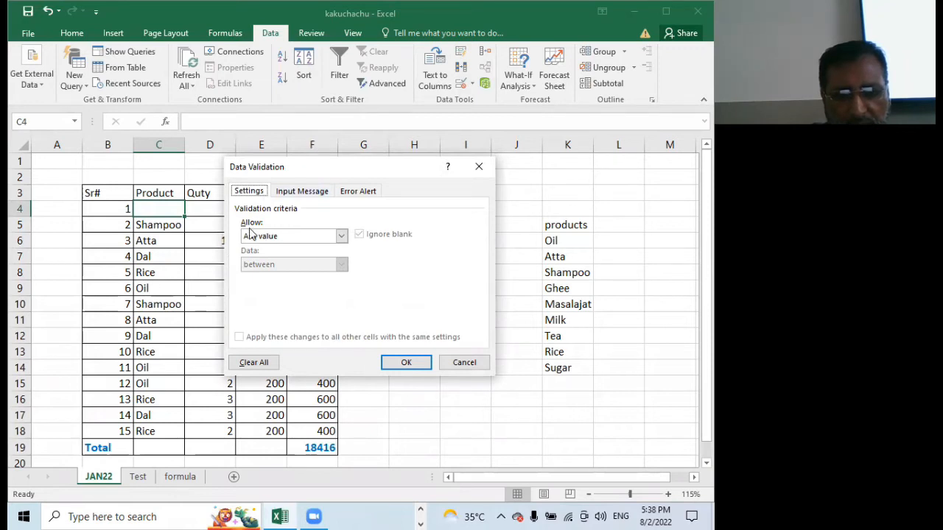
left_click(342, 237)
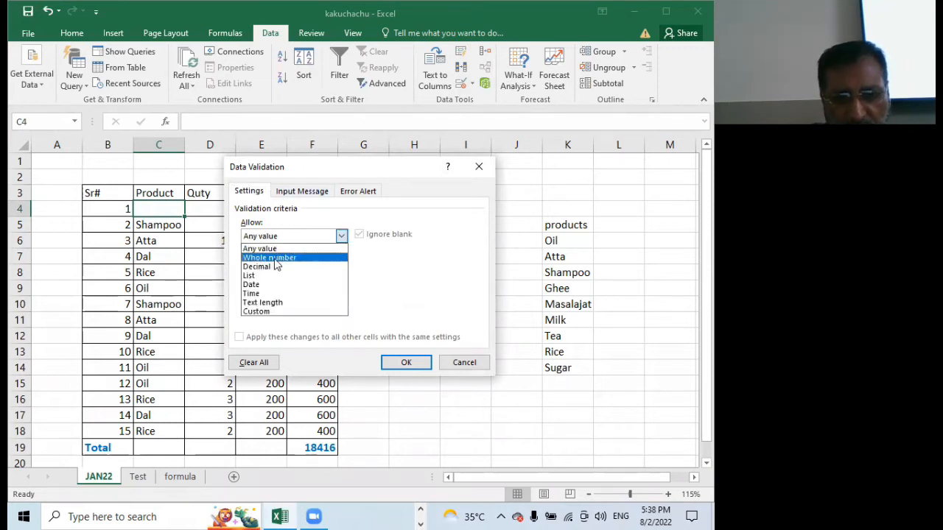
left_click(250, 277)
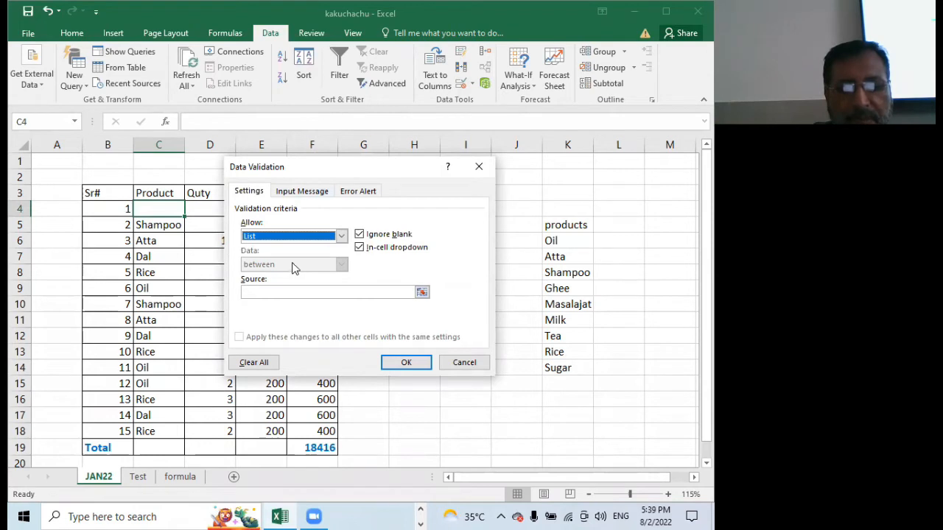
Enter "Oil,Sugar,Shampoo,Rice,Atta,Dal,Maslajat" as the list source for C4, apply the validation and check the cell's pull-down list
left_click(286, 292)
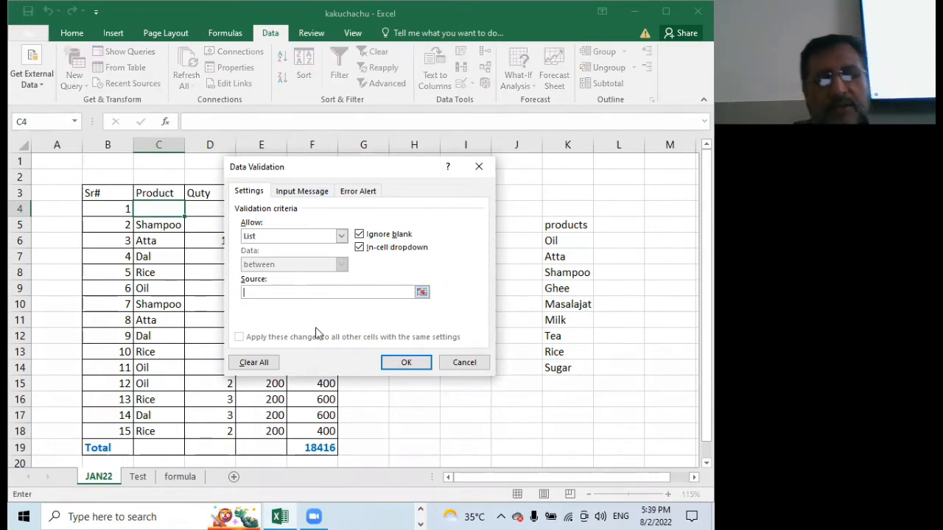
type("Oil,Sugar,Sh")
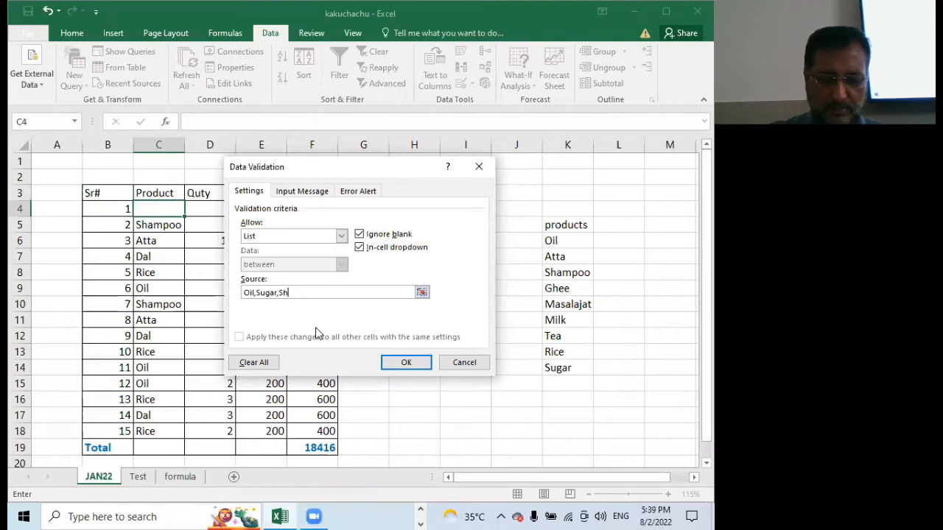
type("ampoo")
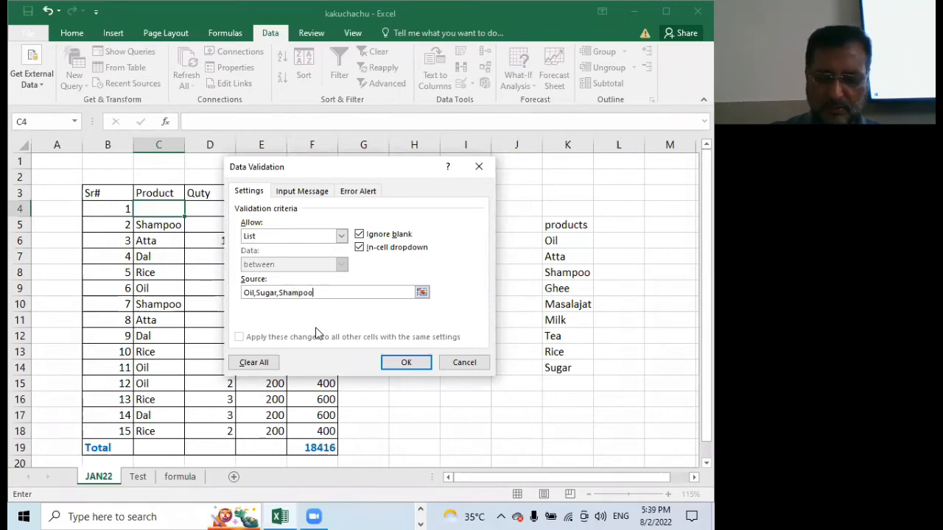
type(",Ri")
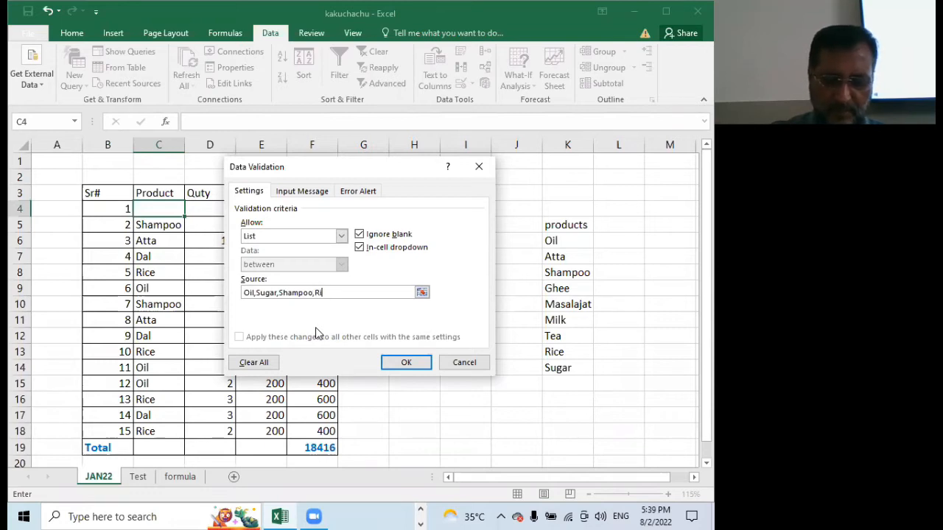
type("ce")
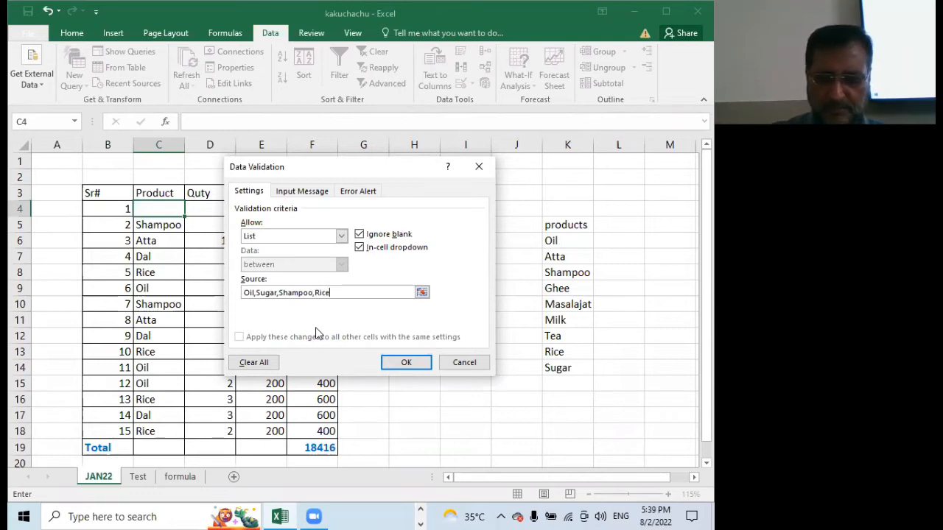
type(",Atta,Dal,Maslajat")
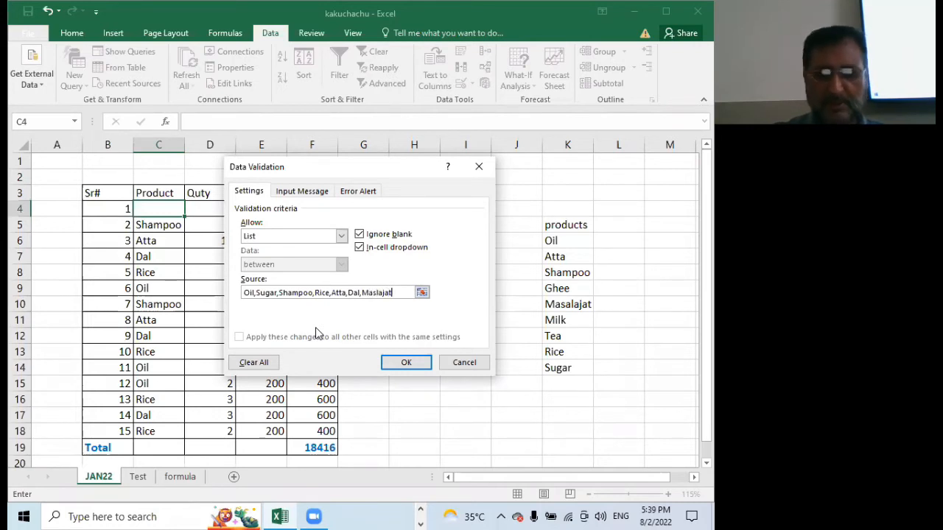
left_click(405, 361)
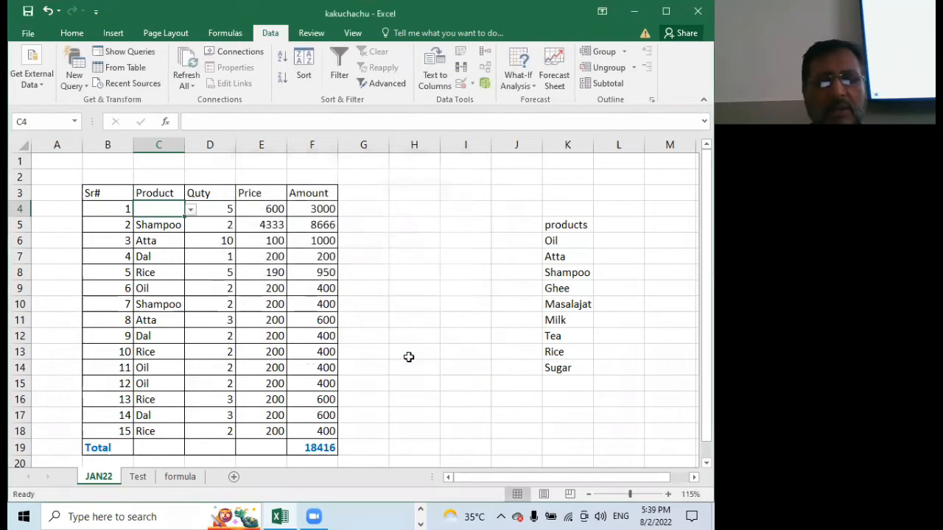
left_click(193, 211)
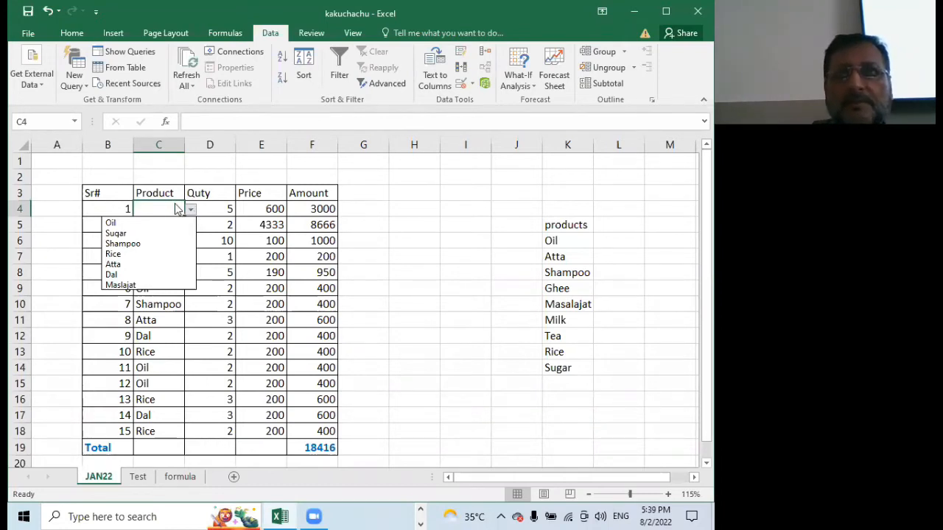
key("Escape")
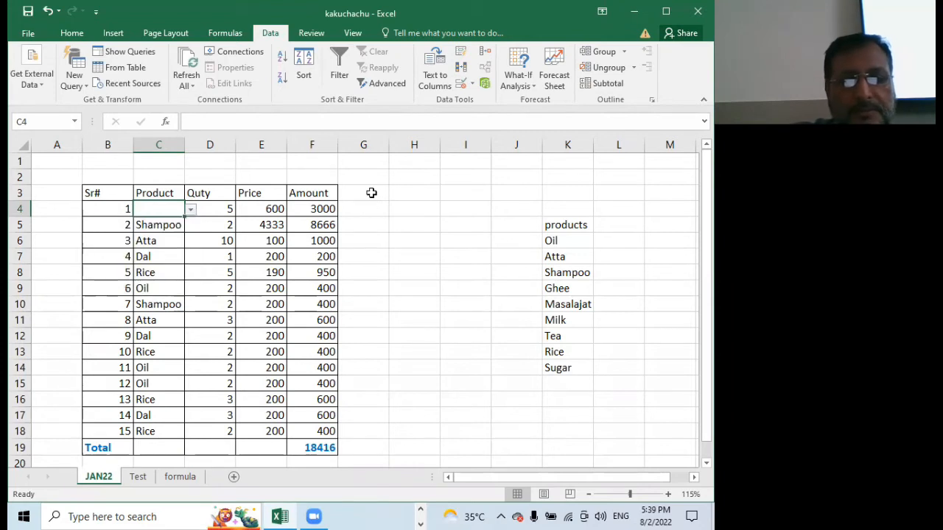
Set the data validation for the empty cell D47, well below the table, to allow a List
scroll(371, 193, "down", 14)
left_click(216, 226)
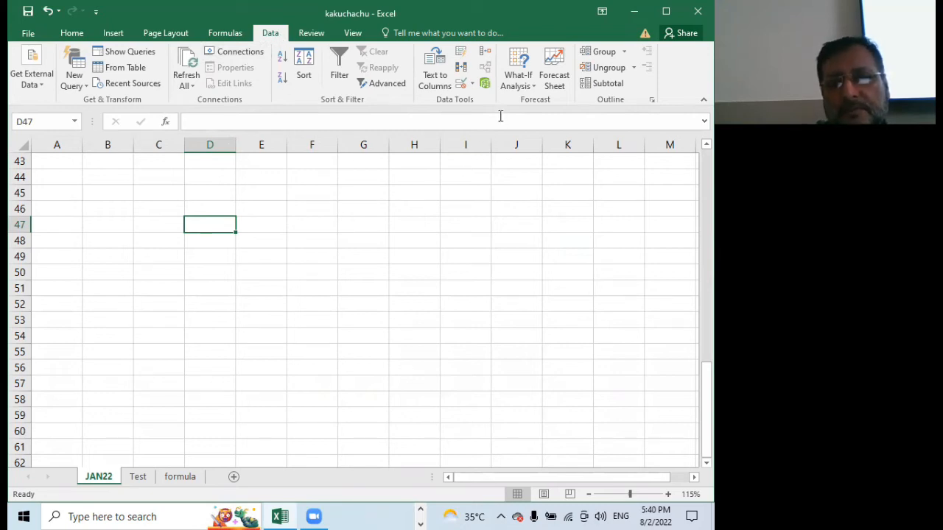
left_click(460, 82)
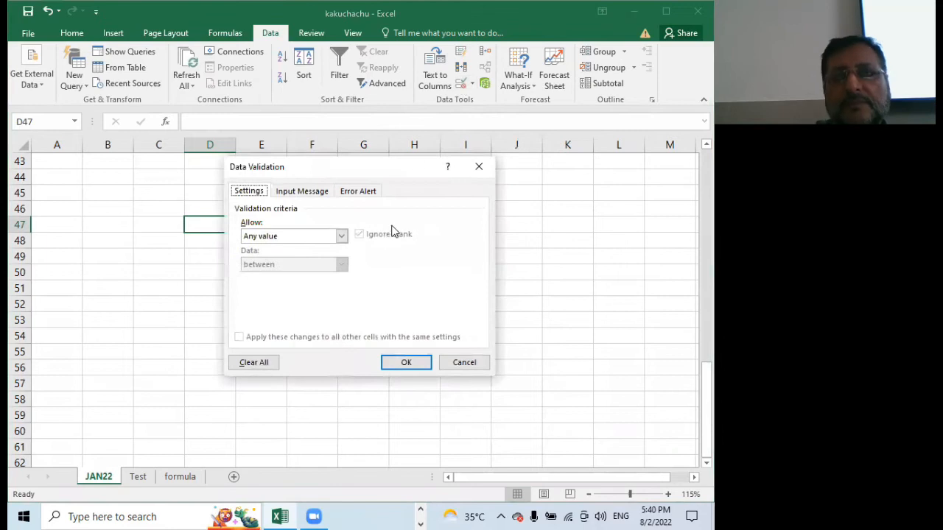
left_click(341, 236)
left_click(263, 276)
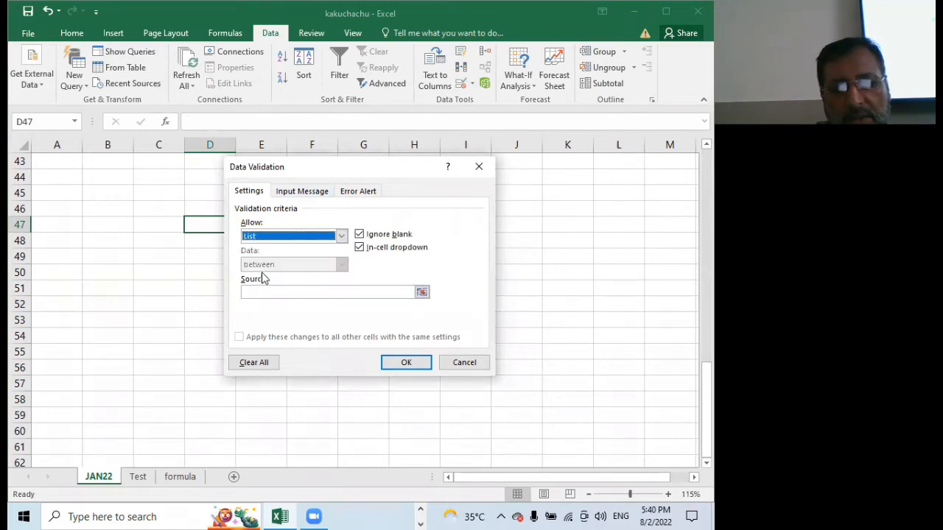
Enter six people's first names, separated by commas, as the list source for D47 and apply the validation
left_click(320, 291)
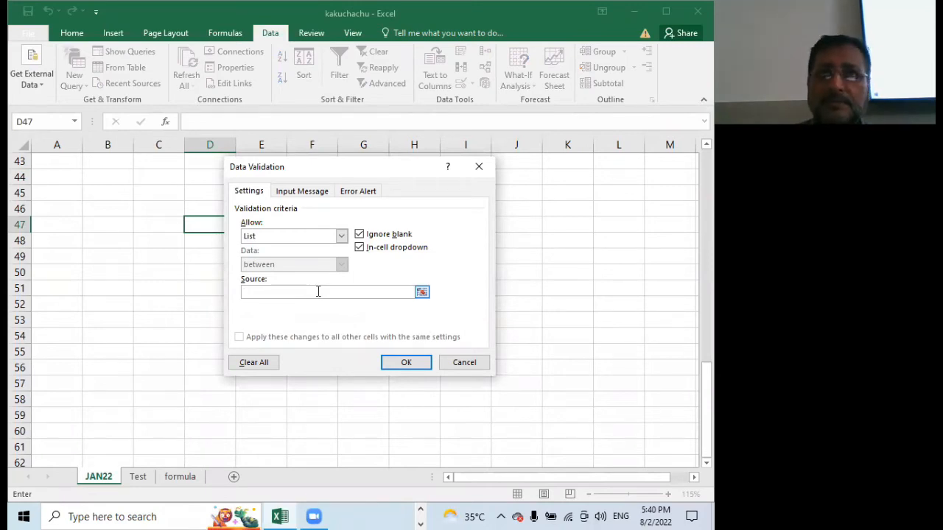
type("Irfa")
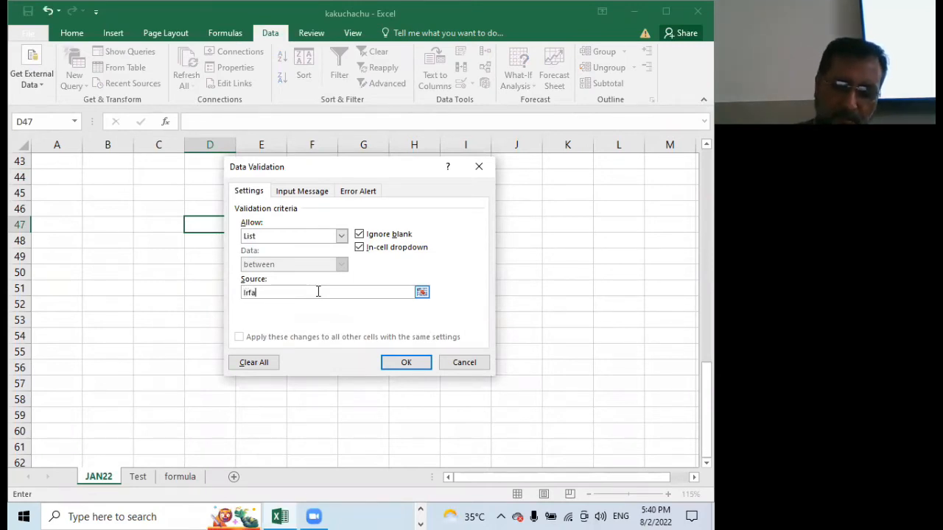
type("n,Nadir")
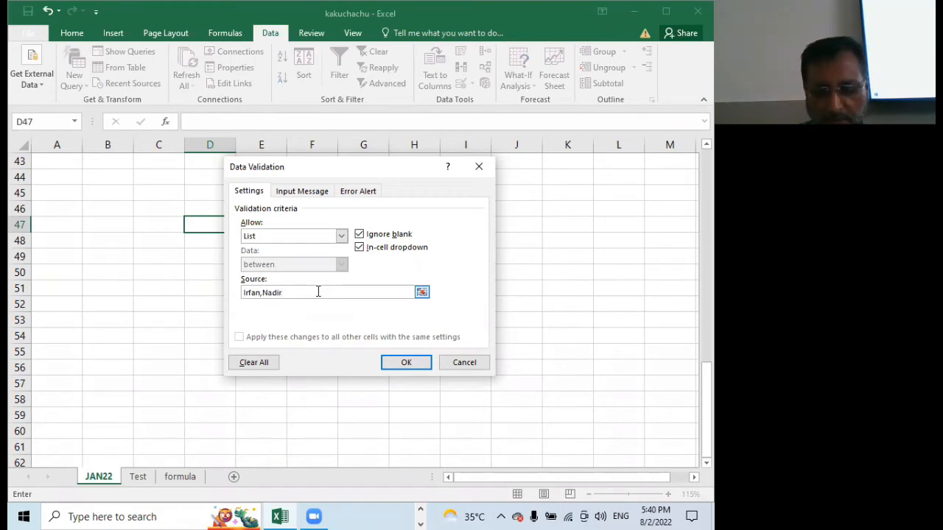
type(",Nad")
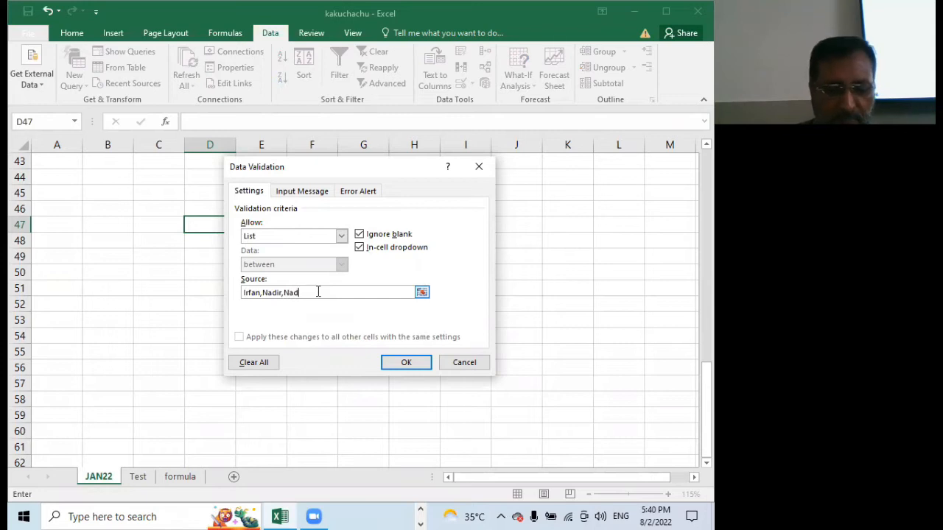
type("eem,Umer")
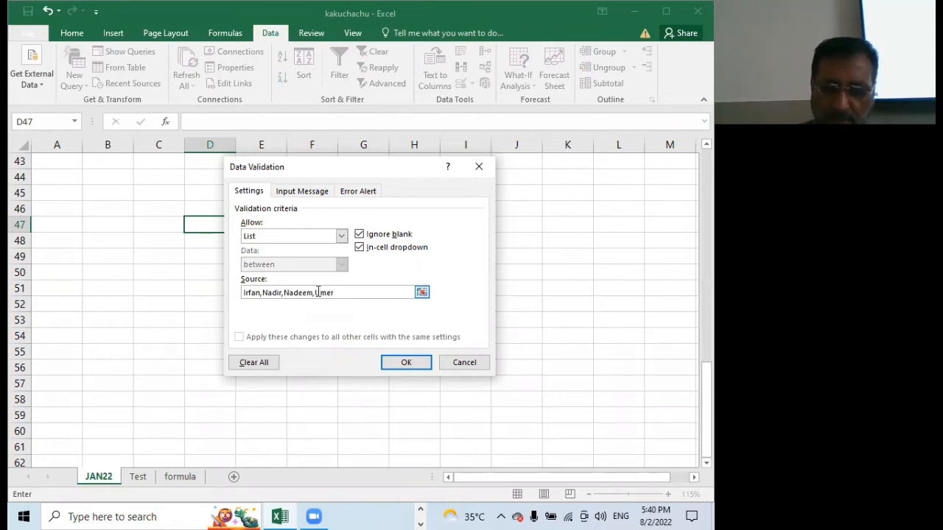
type(",Ay")
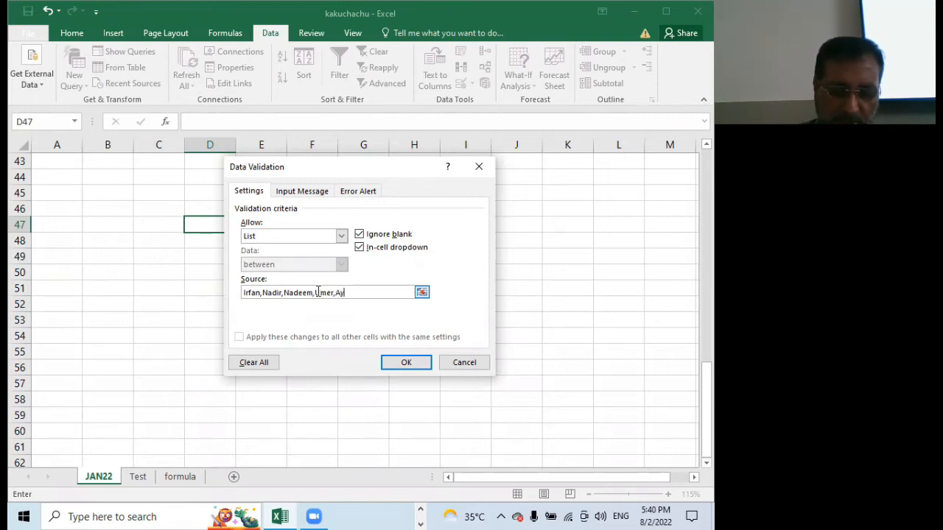
type("sha,Rizwan")
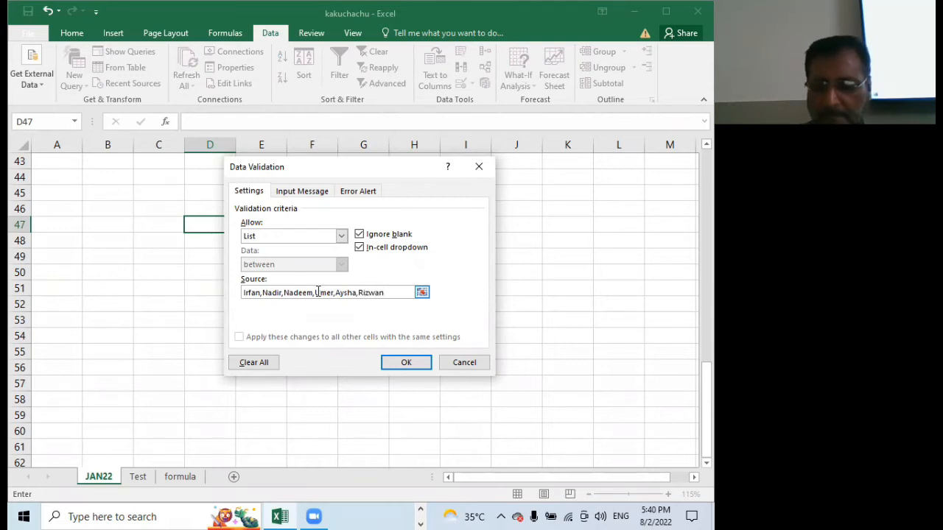
left_click(399, 361)
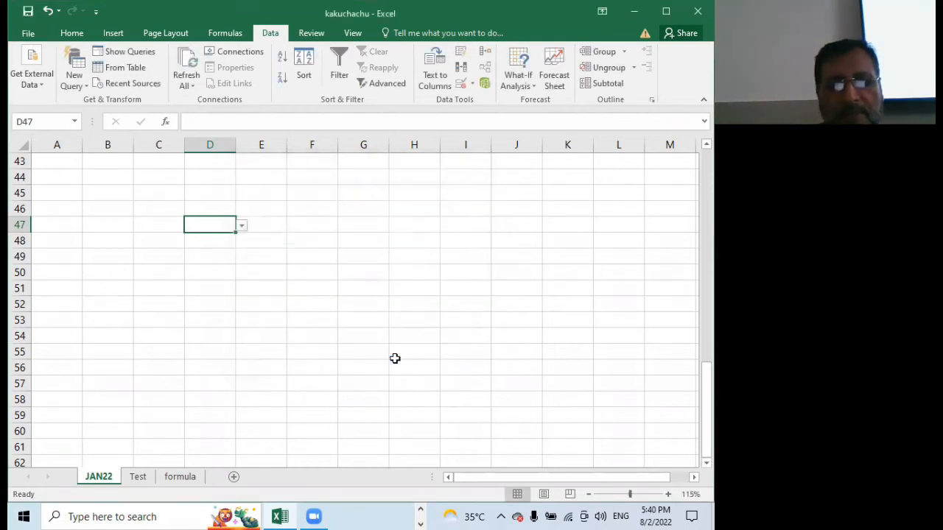
Fill cell D47 with the fourth name from its pull-down list
left_click(242, 226)
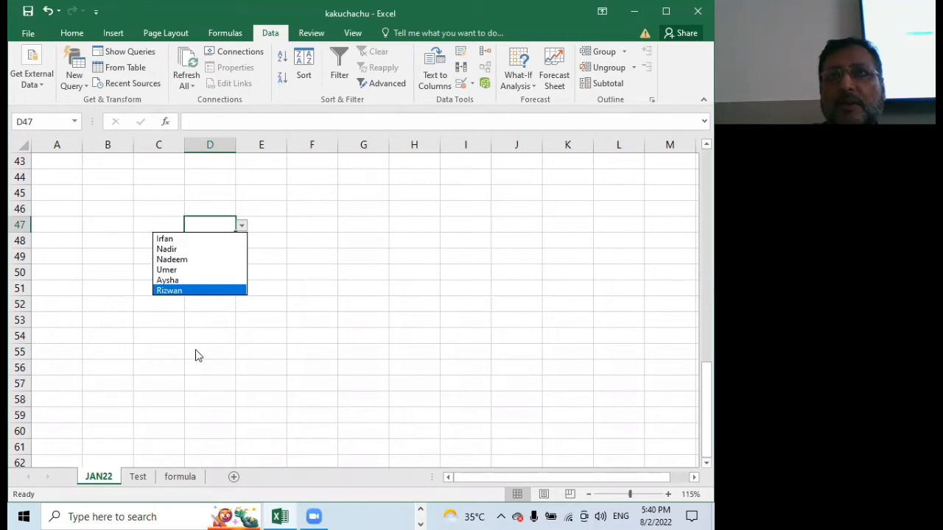
left_click(173, 269)
left_click(219, 244)
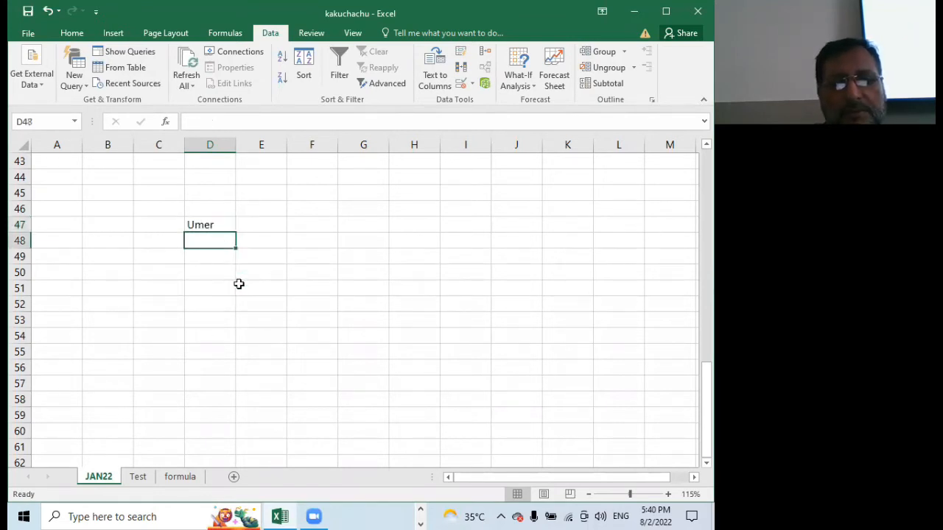
Clear all validation settings from cell D47 and delete the name it contains
left_click(209, 220)
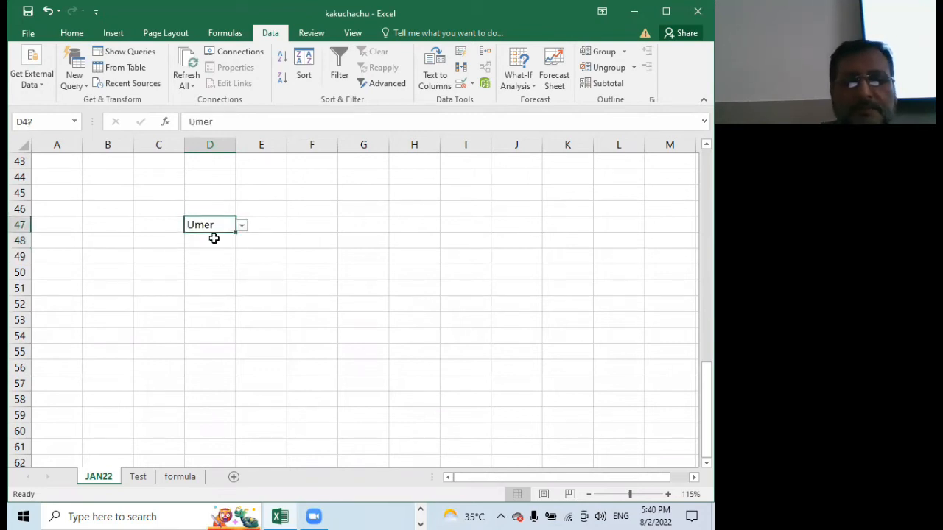
left_click(464, 86)
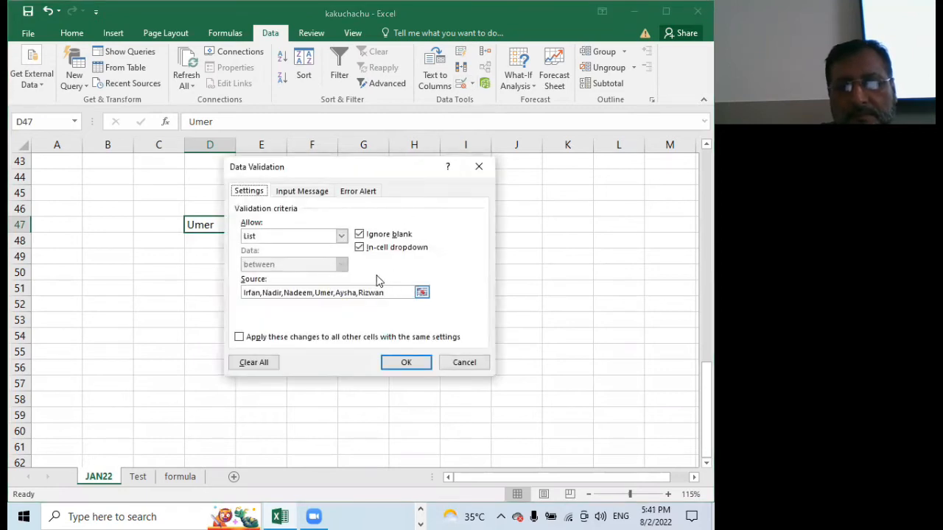
left_click(254, 362)
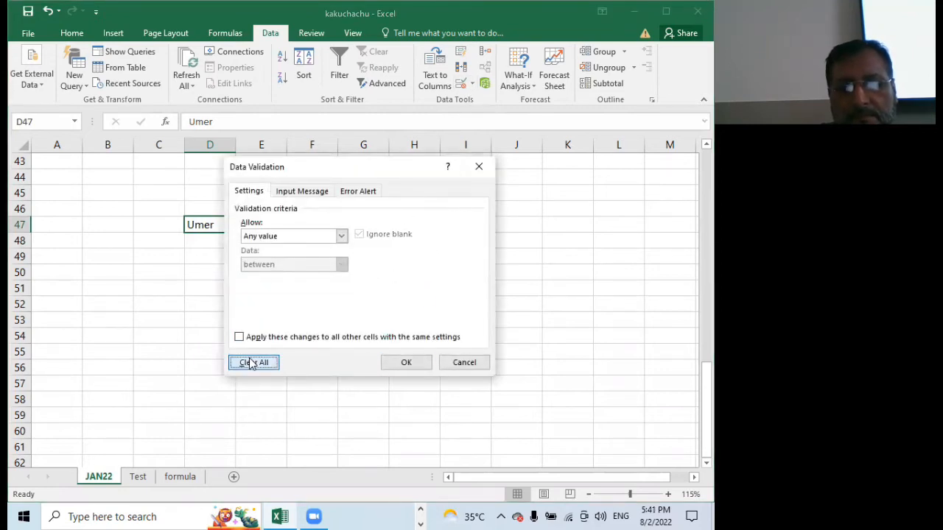
left_click(402, 362)
left_click(229, 295)
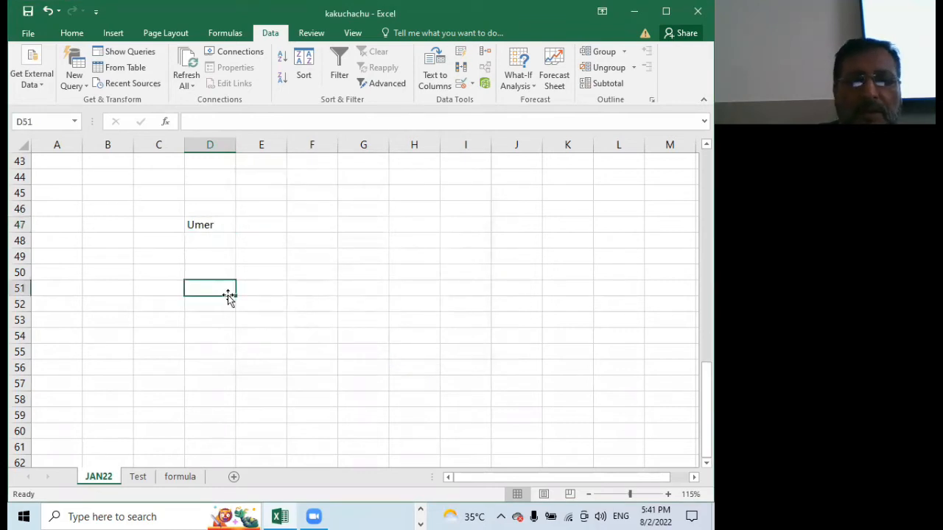
left_click(225, 227)
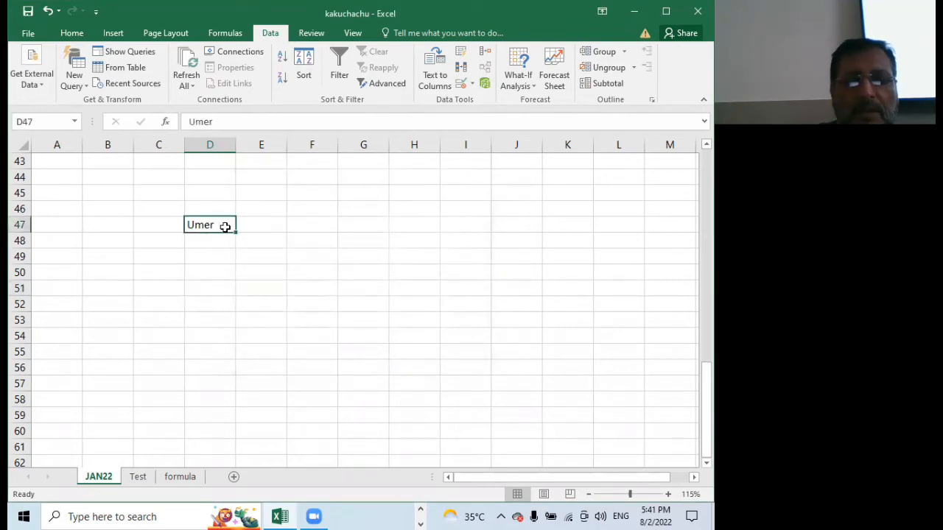
key("Delete")
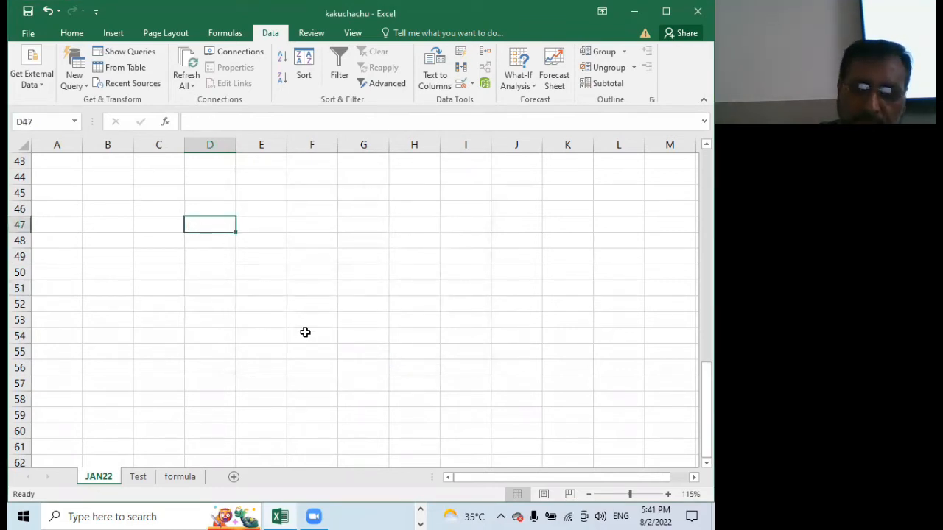
Delete the product names from cells C5 to C18 of the JAN22 table
scroll(303, 332, "up", 12)
scroll(305, 333, "up", 3)
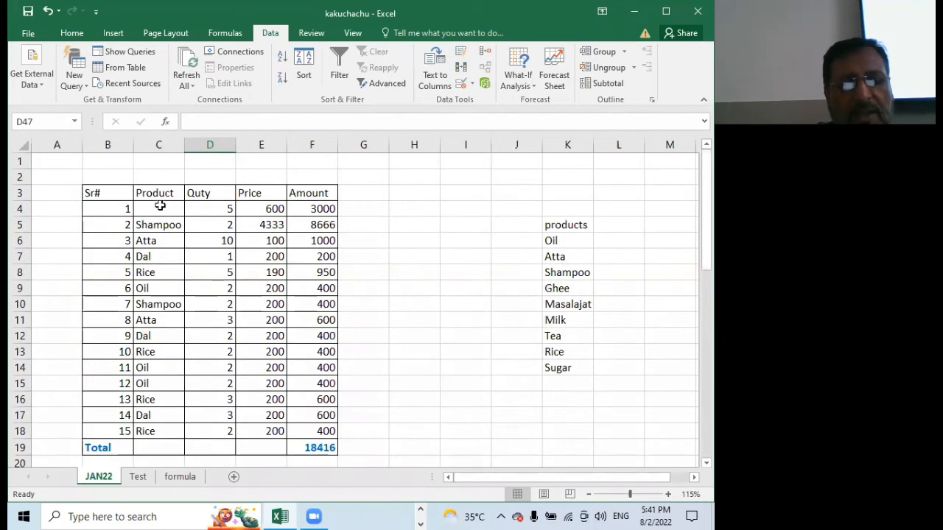
left_click(158, 208)
left_click_drag(152, 224, 158, 431)
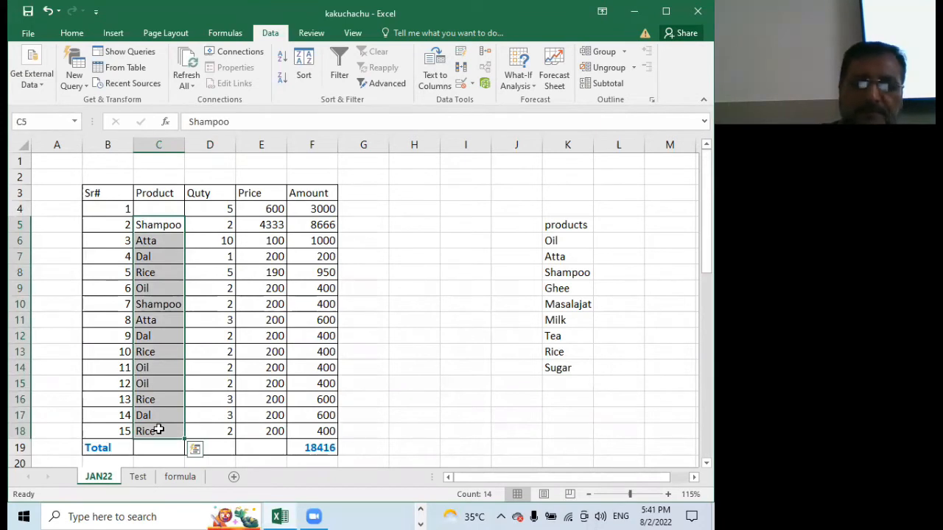
key("Delete")
Fill cell C4 with Shampoo from its existing pull-down list
left_click(170, 208)
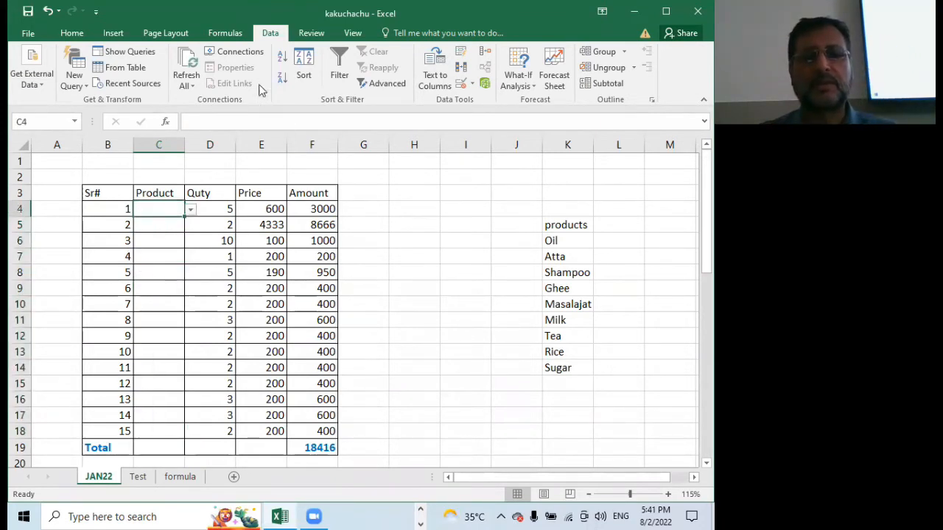
left_click(189, 210)
left_click(156, 242)
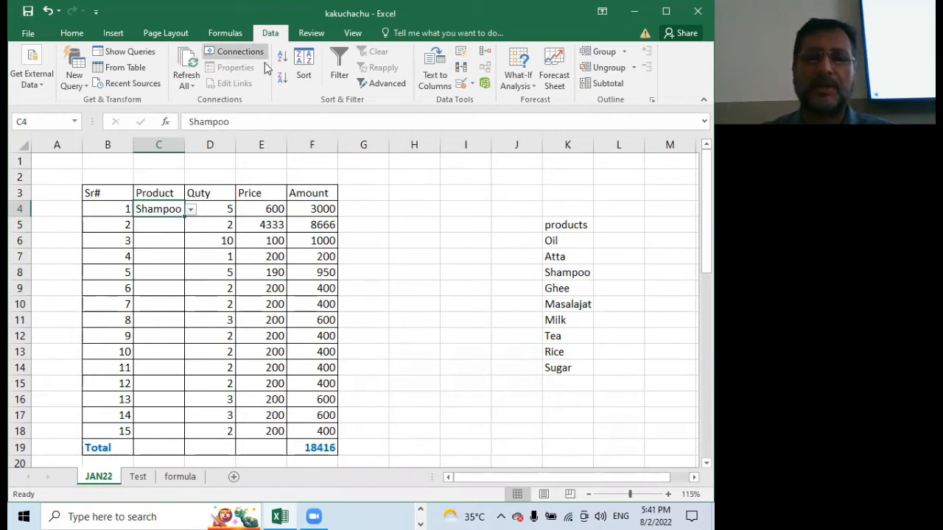
Clear all data validation settings from cell C4 and delete the product it contains
left_click(460, 85)
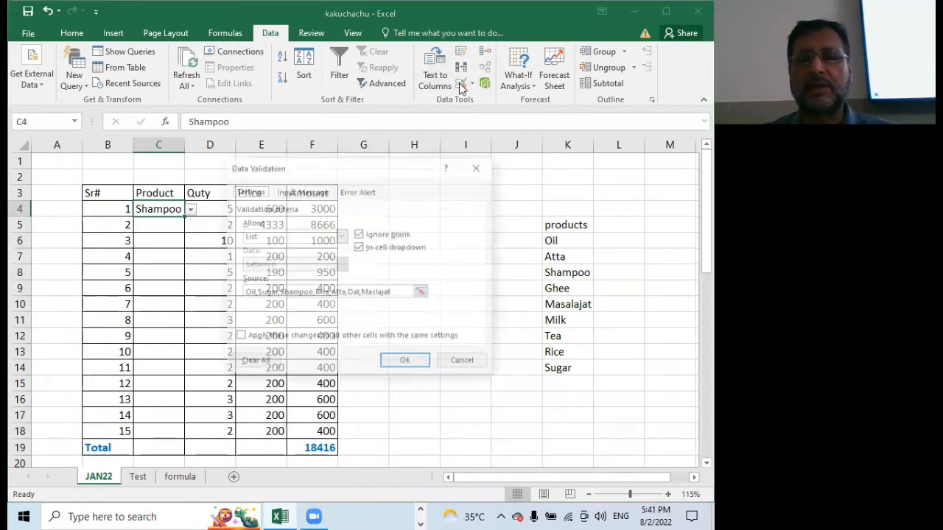
left_click_drag(360, 170, 432, 124)
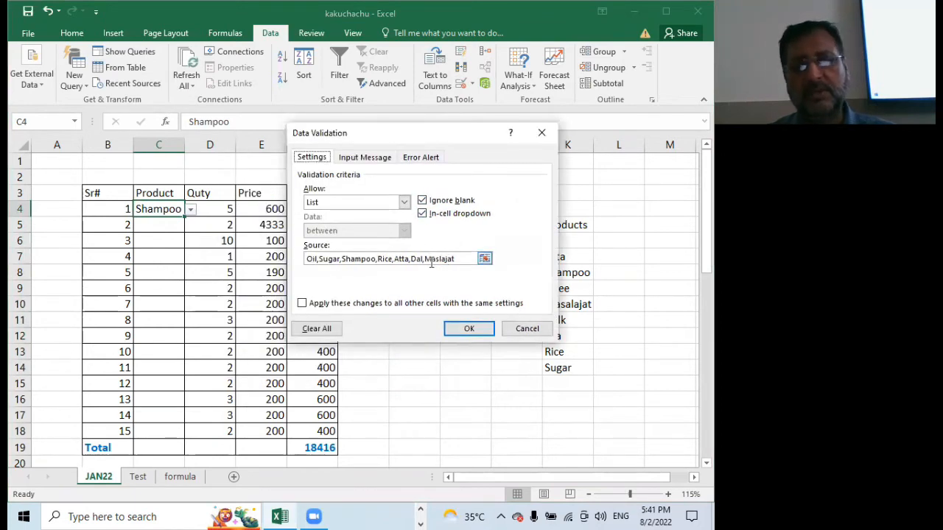
left_click(315, 330)
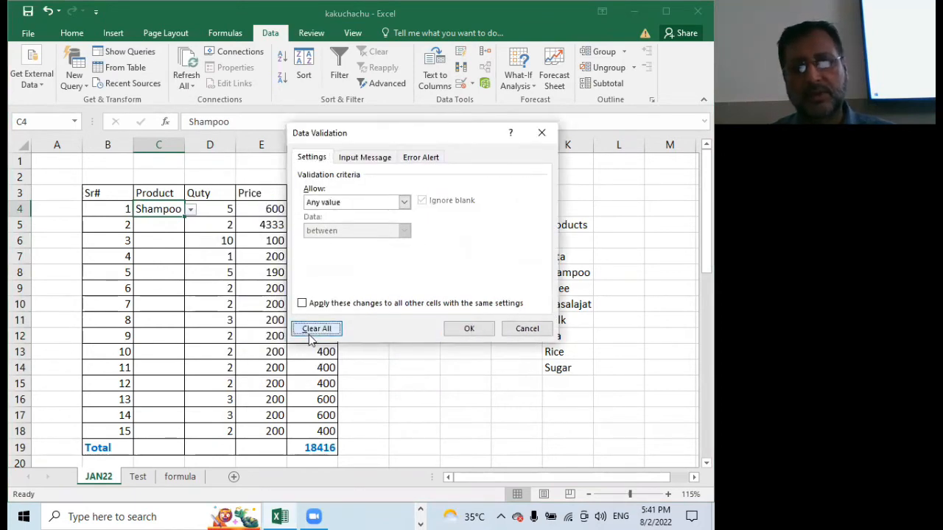
left_click(469, 329)
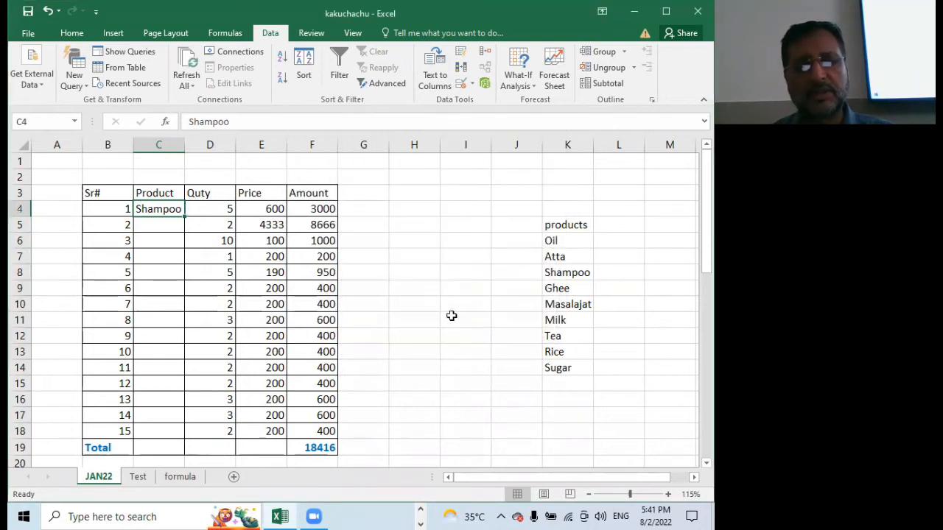
key("ctrl+c")
left_click(163, 223)
key("Escape")
left_click(145, 208)
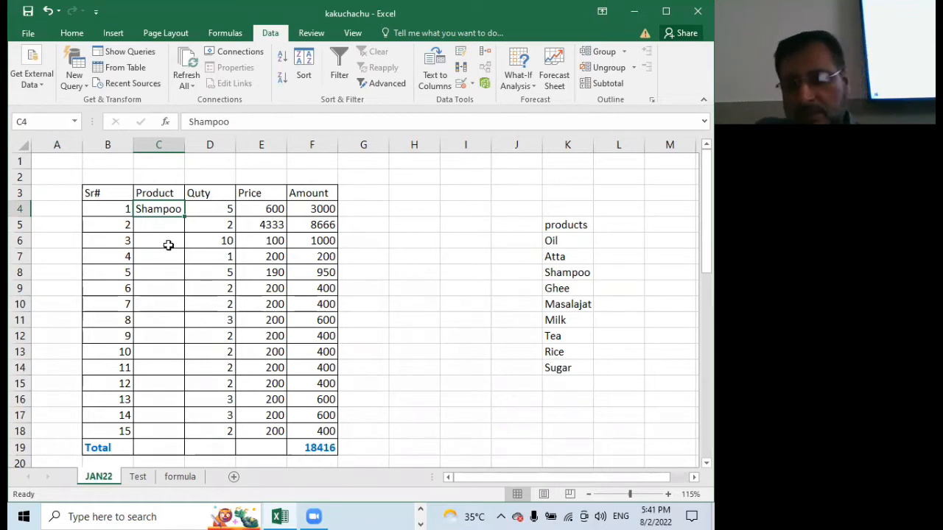
key("Delete")
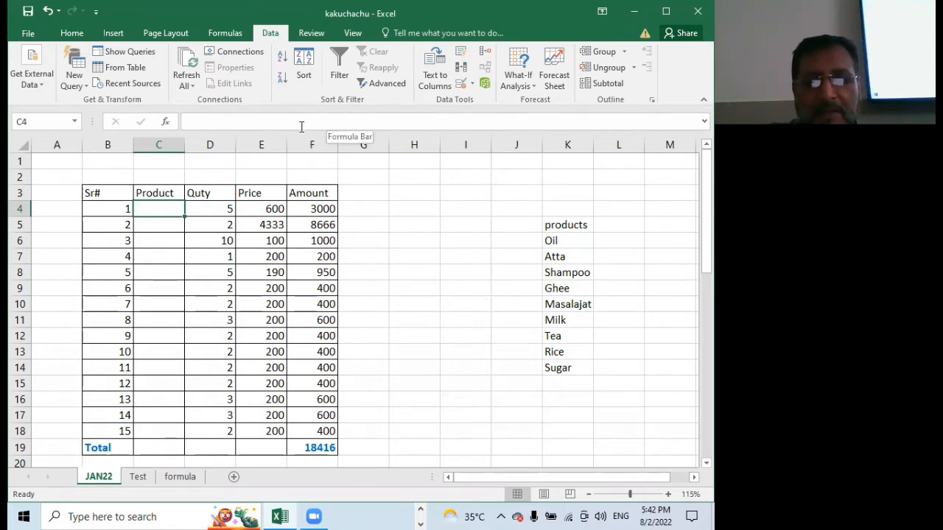
Give cell C4 a List validation whose source is the product range =$K$6:$K$14
left_click(460, 83)
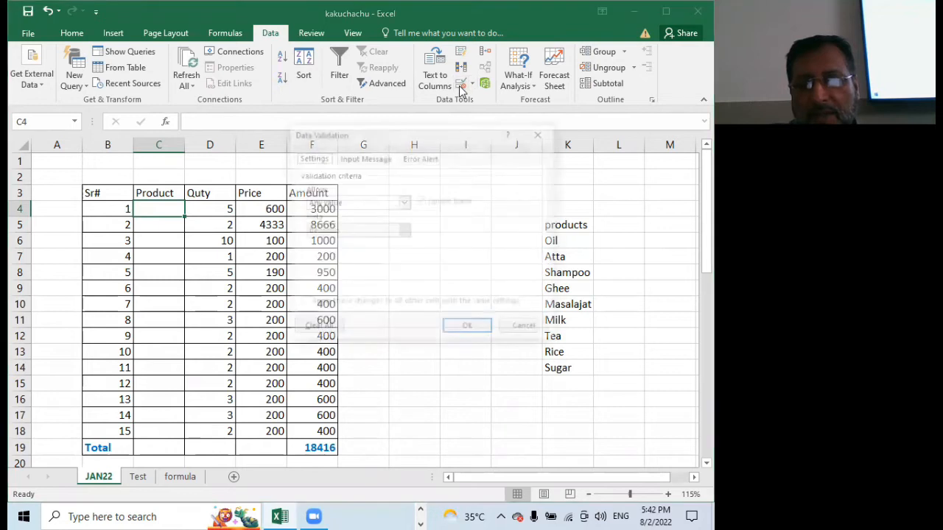
left_click(403, 201)
left_click(327, 243)
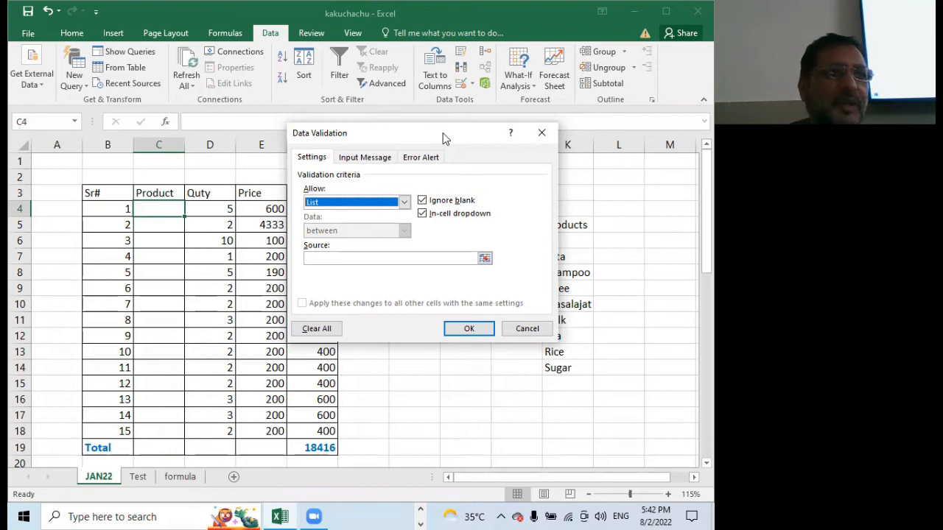
left_click_drag(442, 139, 323, 200)
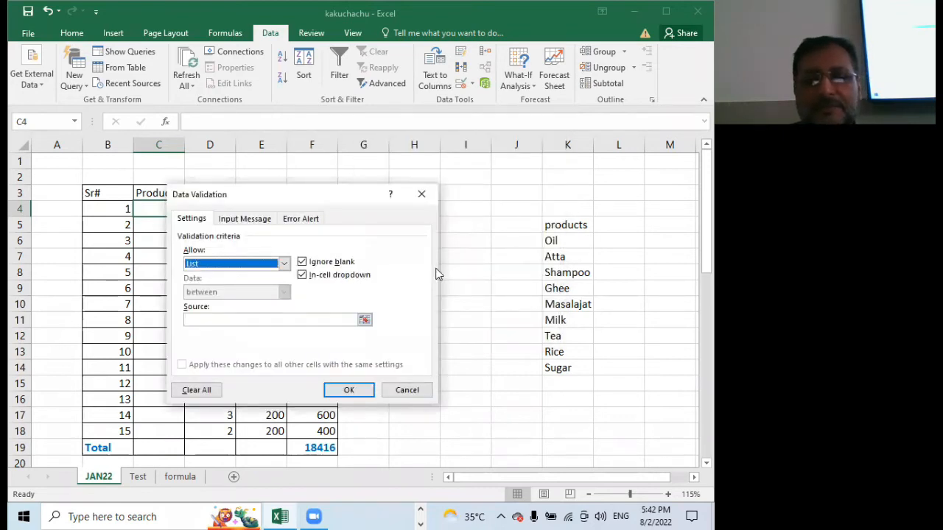
left_click(214, 320)
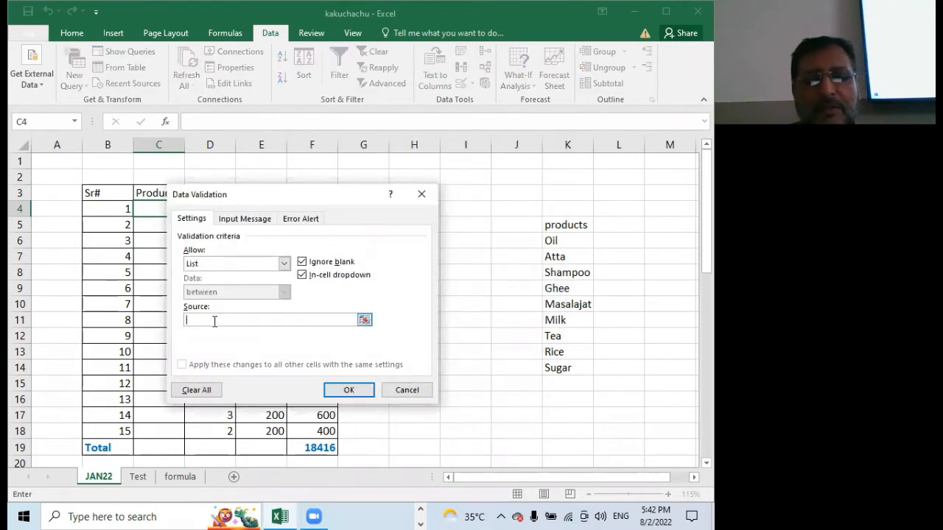
left_click_drag(550, 240, 545, 373)
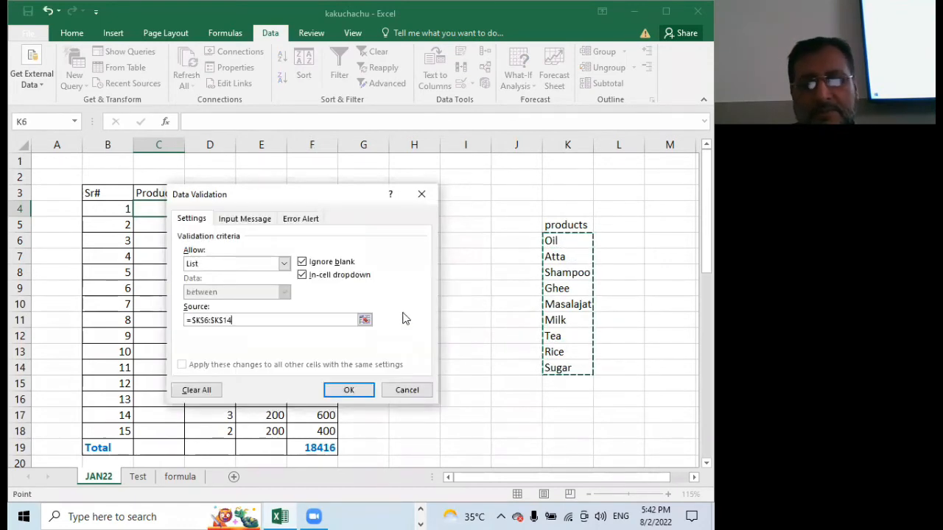
left_click(346, 389)
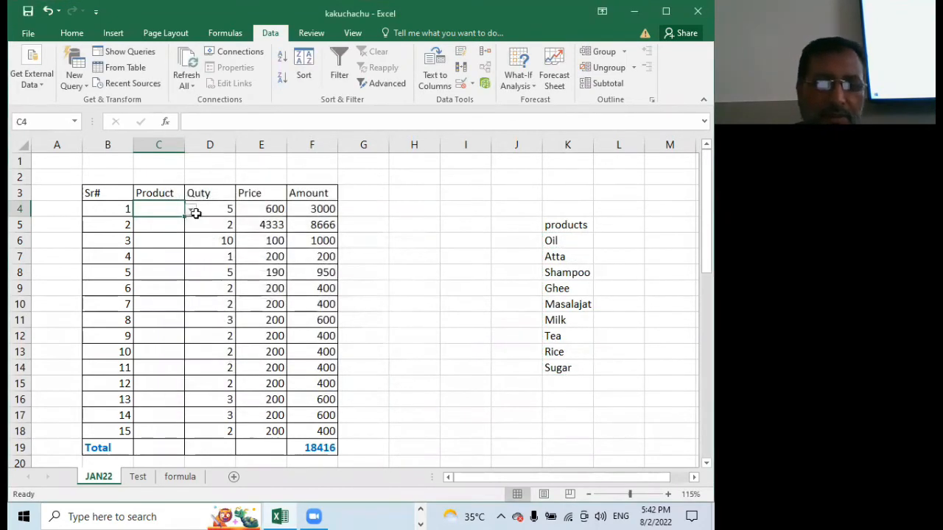
Choose Oil from the new pull-down list in cell C4
left_click(191, 211)
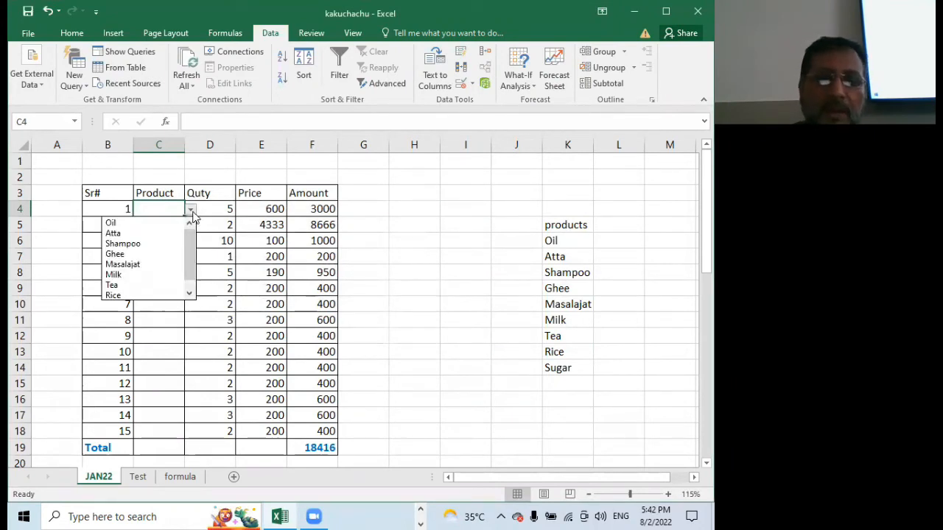
left_click(140, 223)
left_click(162, 223)
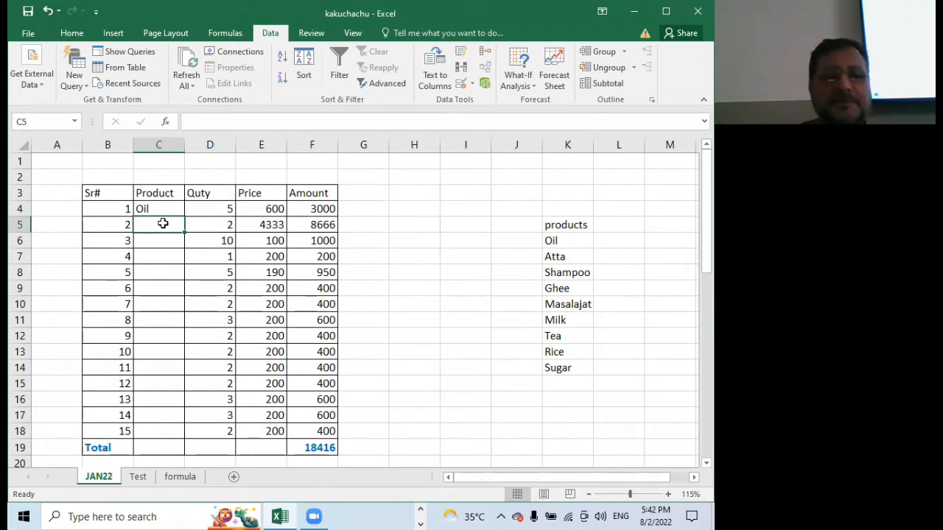
Empty cell C4 and copy its pull-down list down the Product column through C18
left_click(164, 210)
key("Delete")
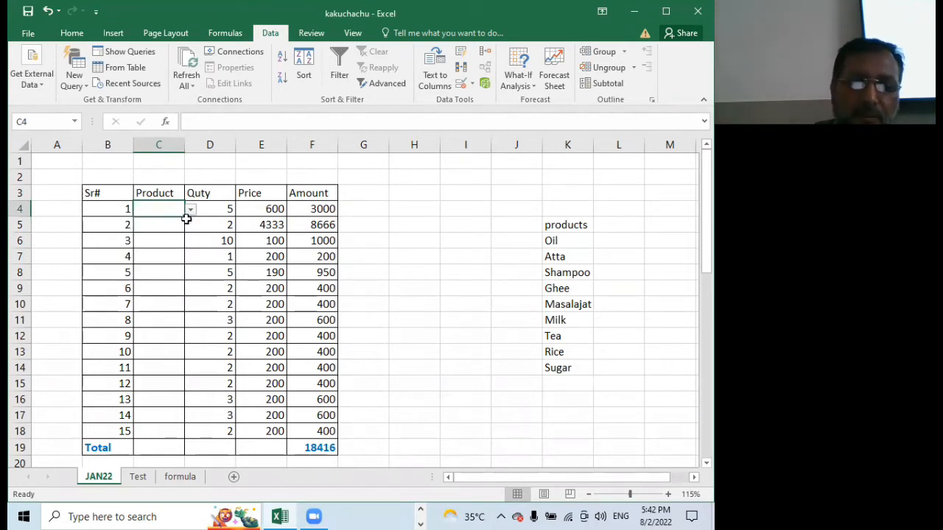
left_click_drag(187, 217, 170, 432)
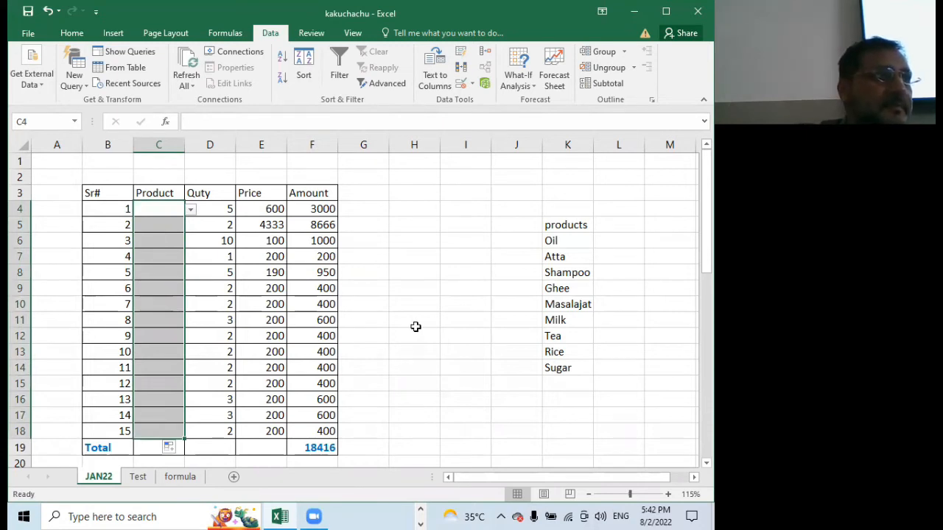
Choose Oil for cell C4 and Shampoo for cell C5 from their pull-down lists
left_click(159, 208)
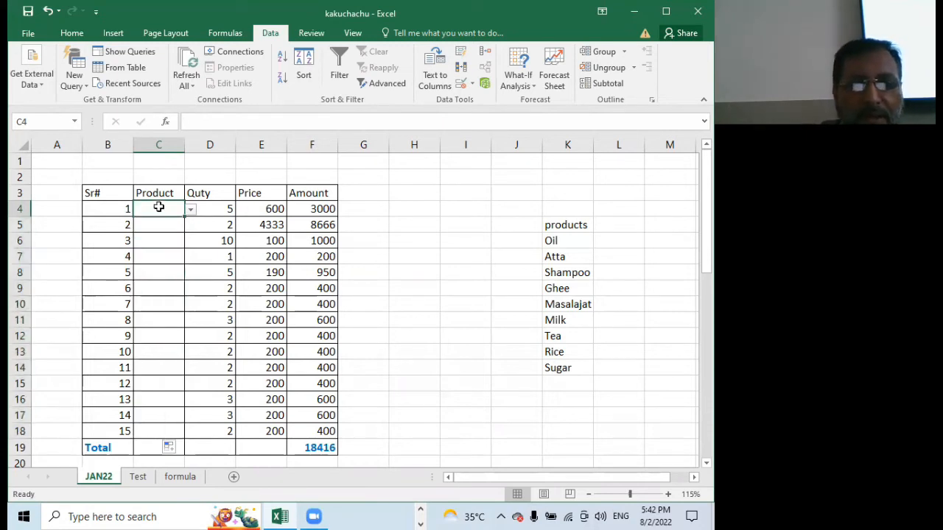
left_click(190, 209)
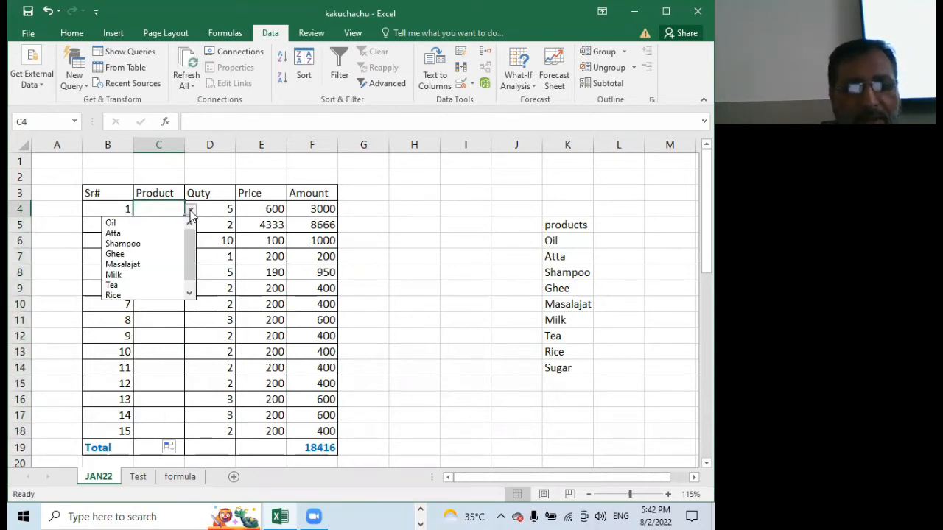
left_click(142, 223)
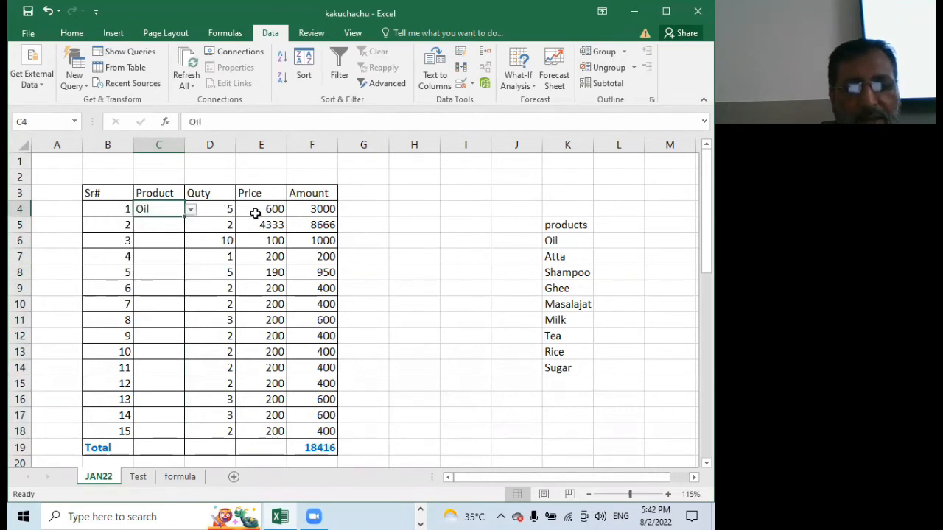
left_click(163, 226)
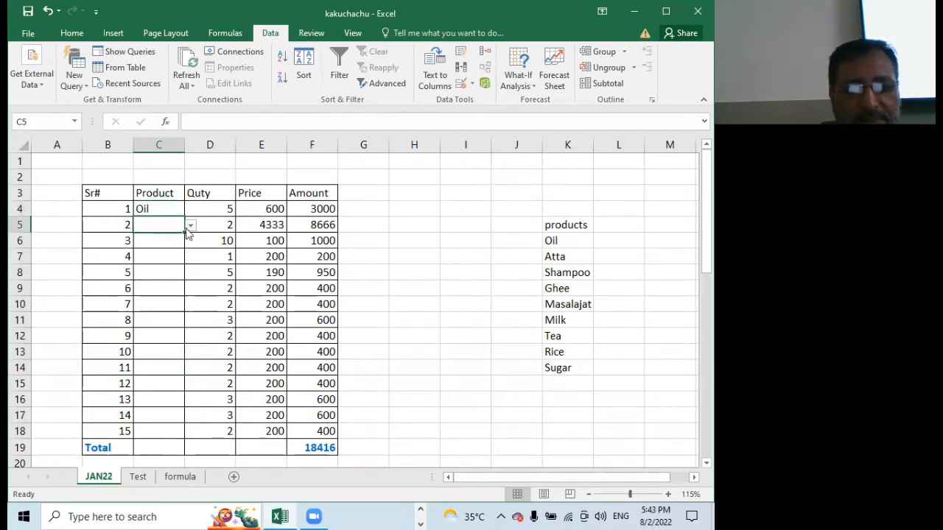
left_click(190, 227)
left_click(144, 259)
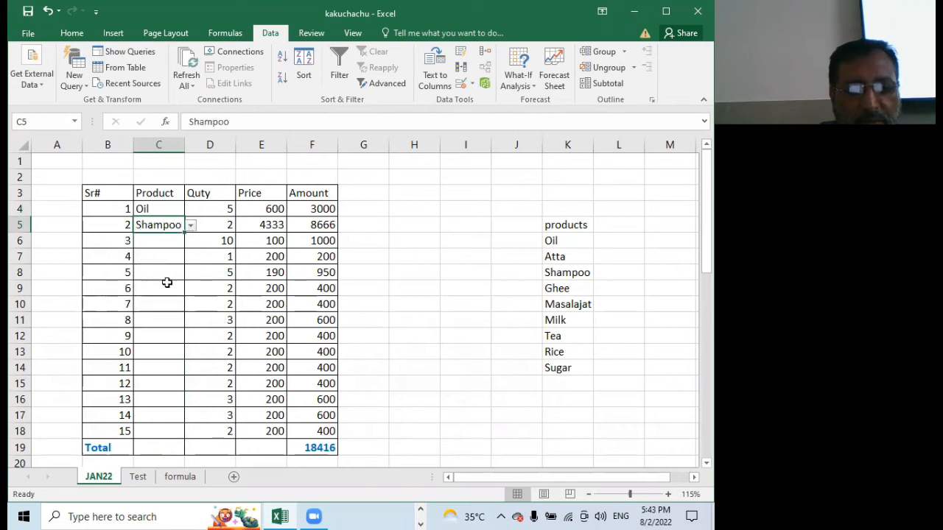
Choose Milk for cell C6 and Shampoo for cell C7 from their pull-down lists
left_click(165, 241)
left_click(190, 242)
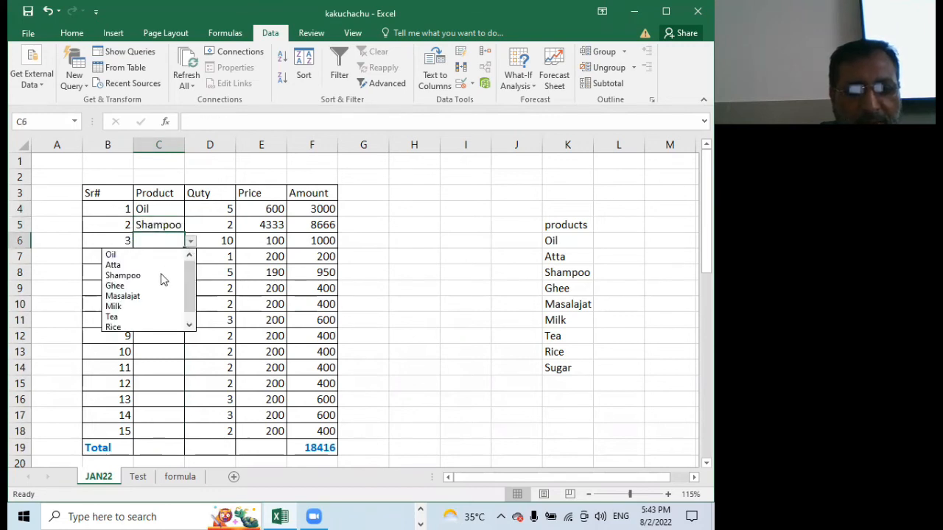
left_click(140, 307)
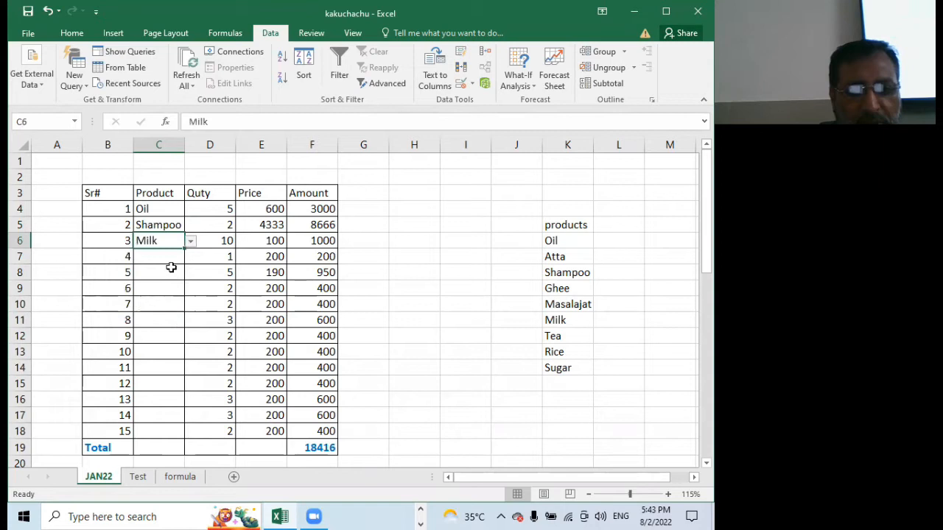
left_click(165, 265)
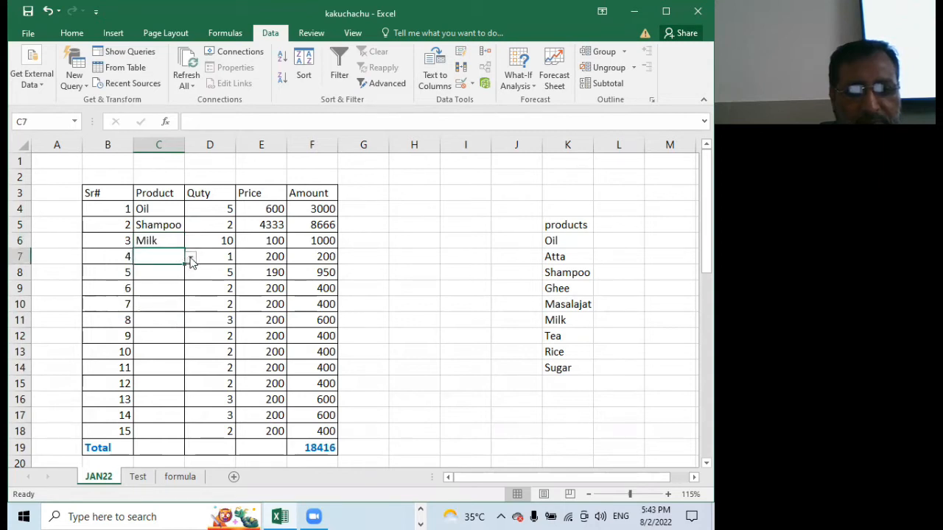
left_click(190, 256)
left_click(154, 291)
Choose Ghee for cell C8 and Tea for cell C9 from their pull-down lists
left_click(169, 273)
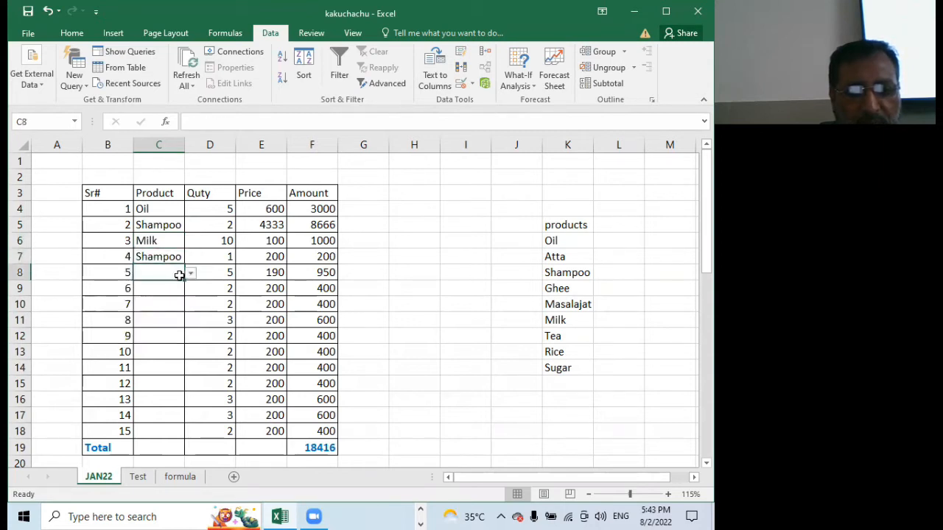
left_click(190, 272)
left_click(121, 317)
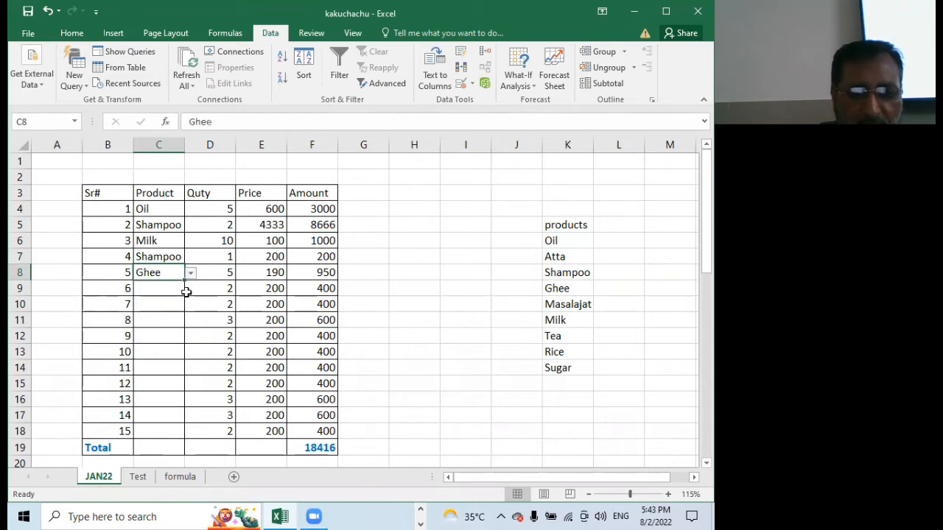
left_click(168, 291)
left_click(190, 288)
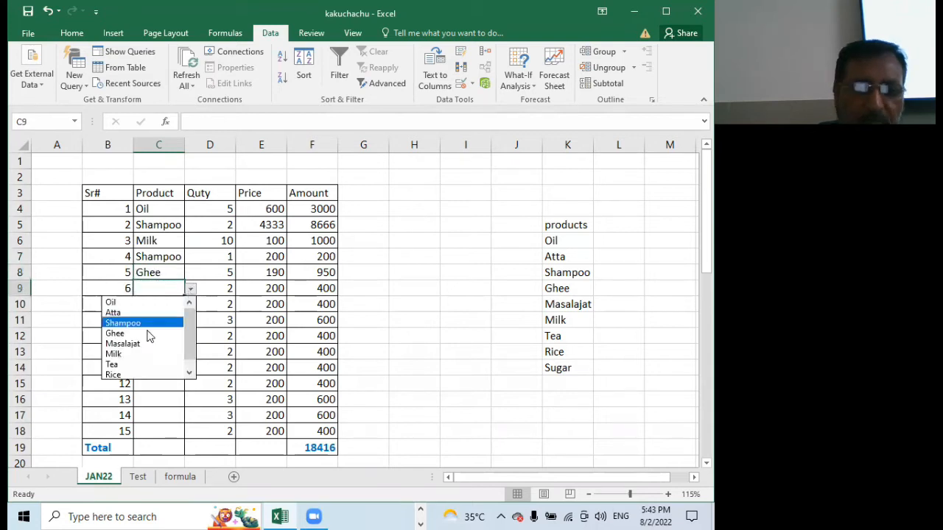
left_click(129, 364)
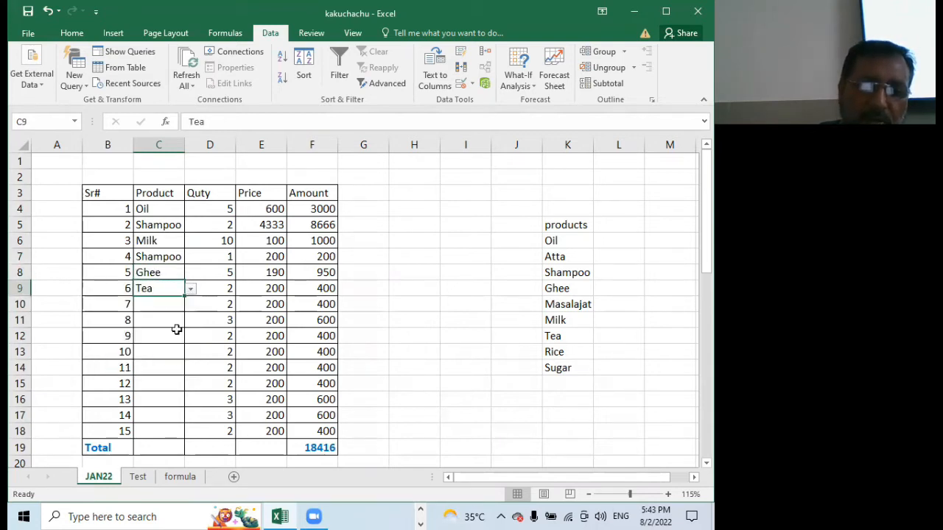
Choose Rice for cell C10 and Milk for cell C11 from their pull-down lists
left_click(169, 306)
left_click(190, 304)
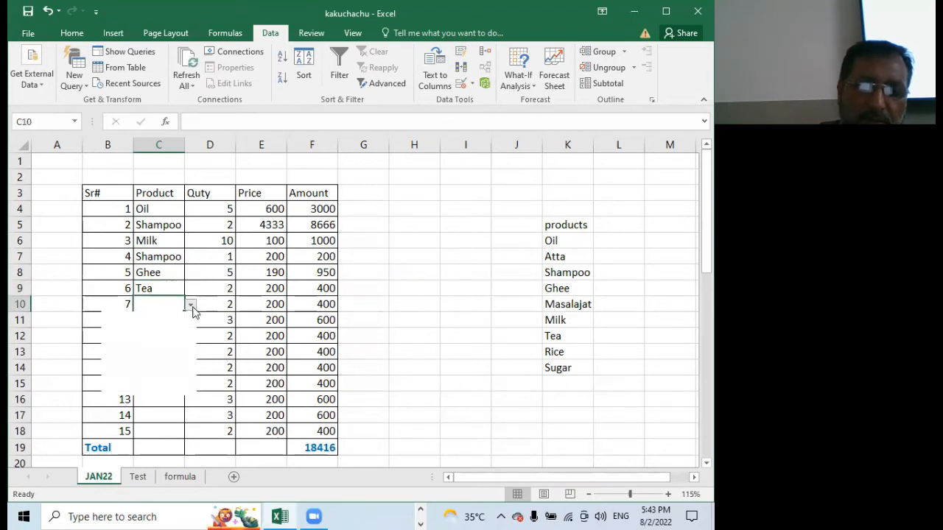
left_click(140, 390)
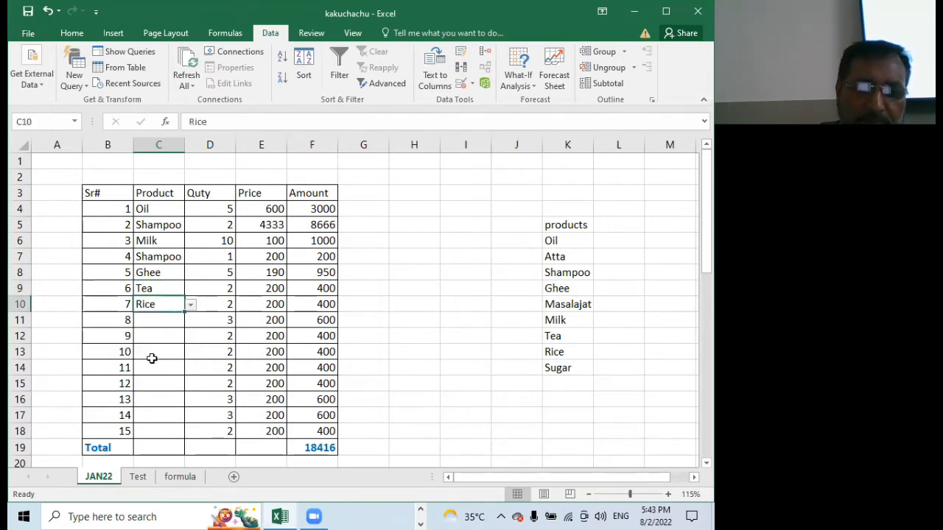
left_click(156, 318)
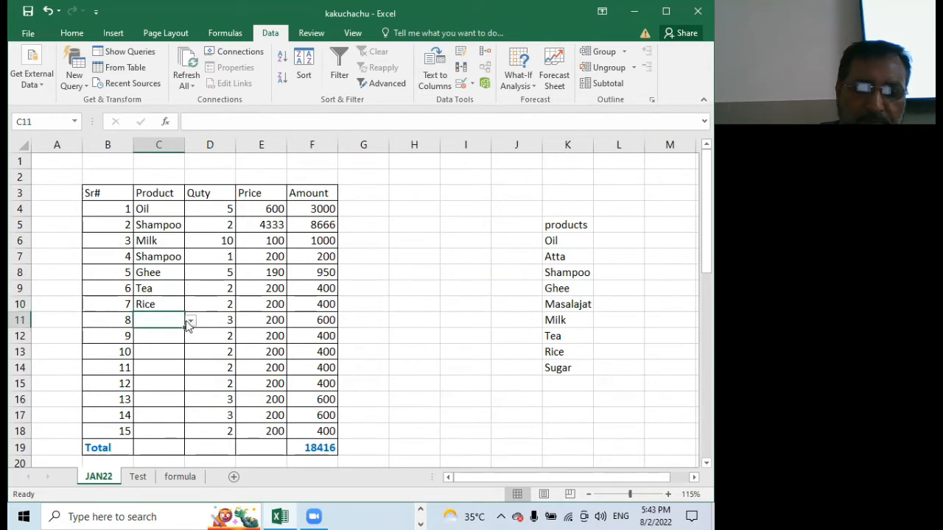
left_click(190, 321)
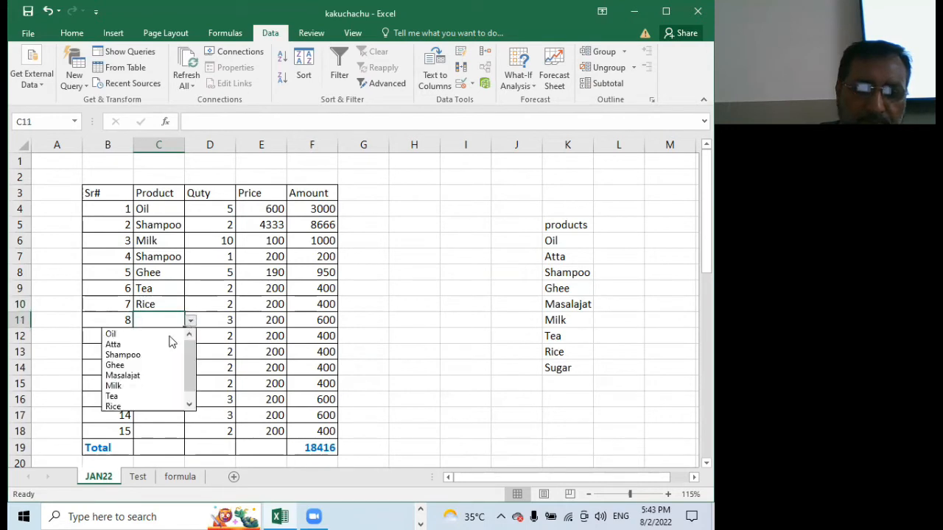
left_click(134, 385)
Choose Ghee for cell C12 from its pull-down list and replace it with Oil
left_click(161, 337)
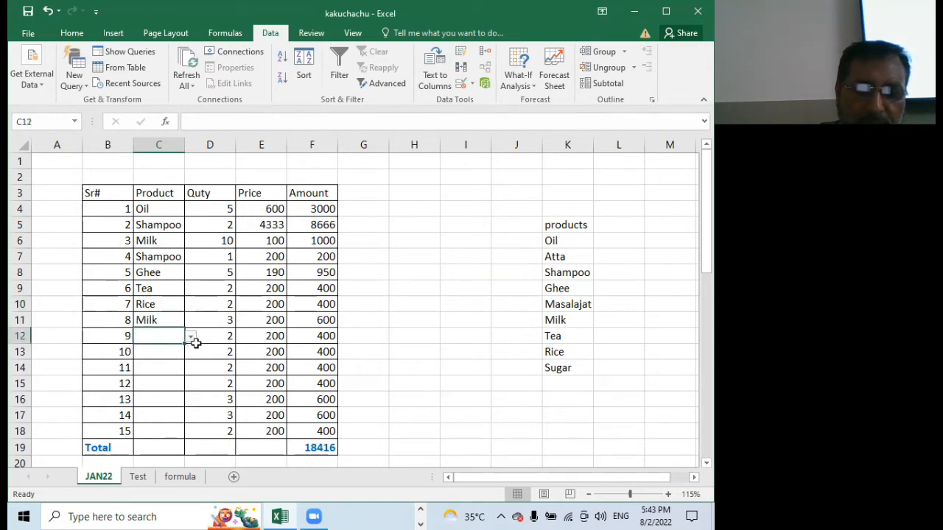
left_click(190, 336)
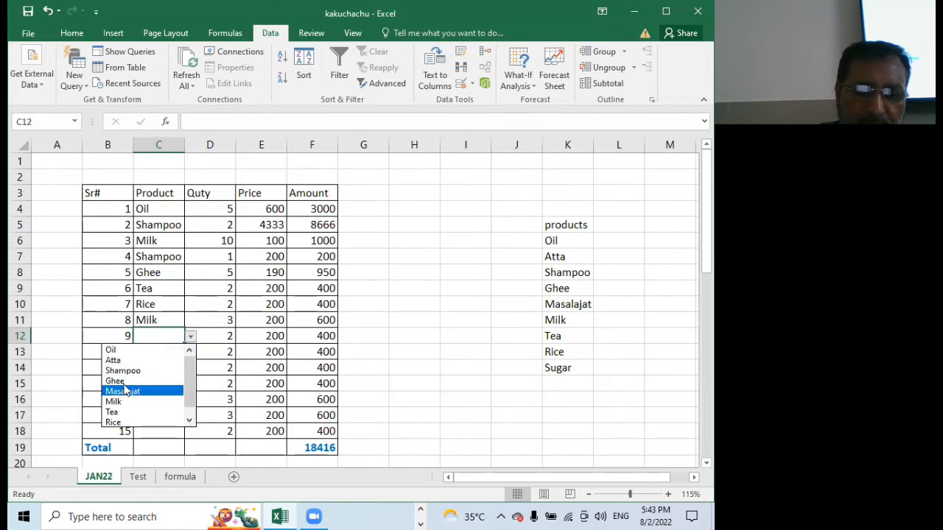
left_click(126, 381)
left_click(190, 339)
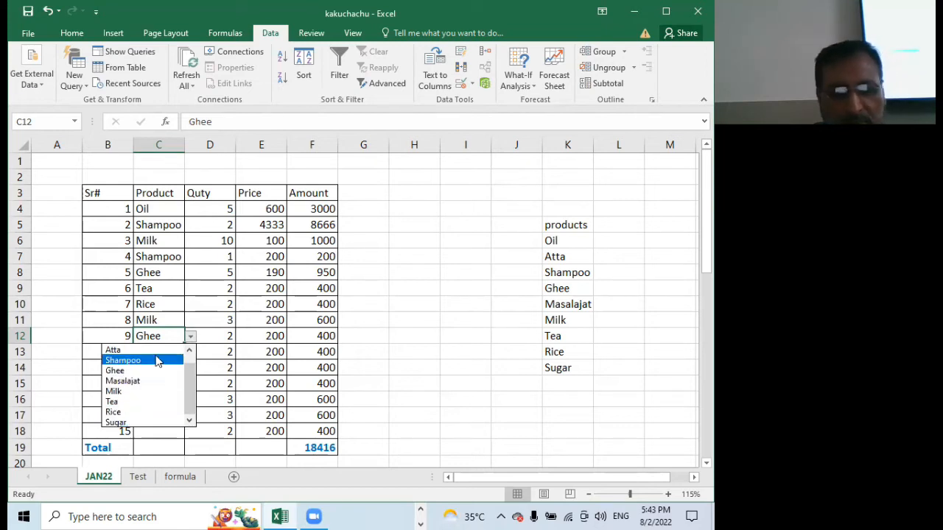
left_click_drag(190, 374, 192, 357)
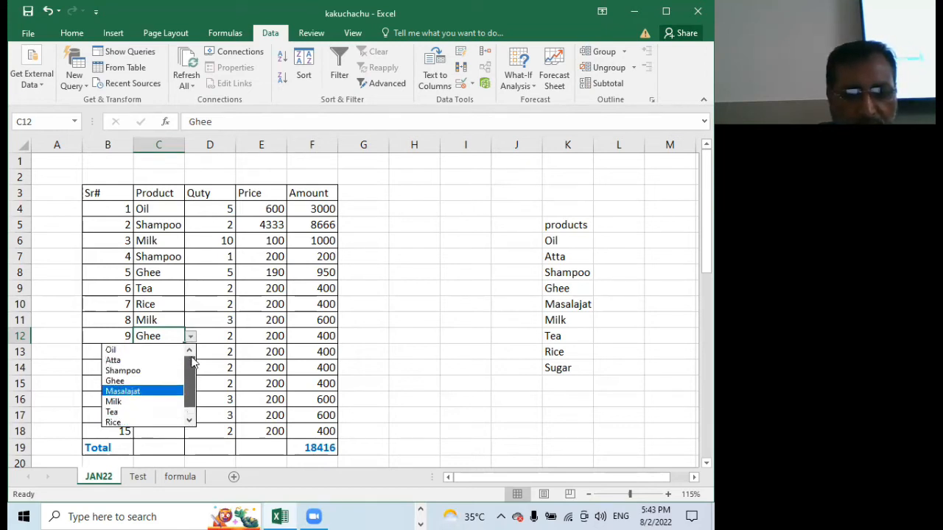
left_click(136, 350)
Choose Atta for cell C13 and Oil for cell C14 from their pull-down lists
left_click(158, 351)
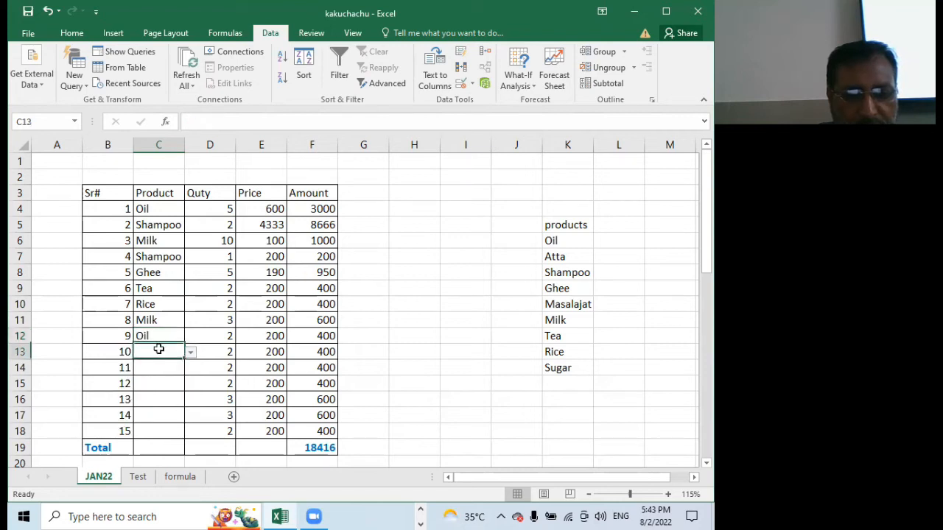
left_click(190, 352)
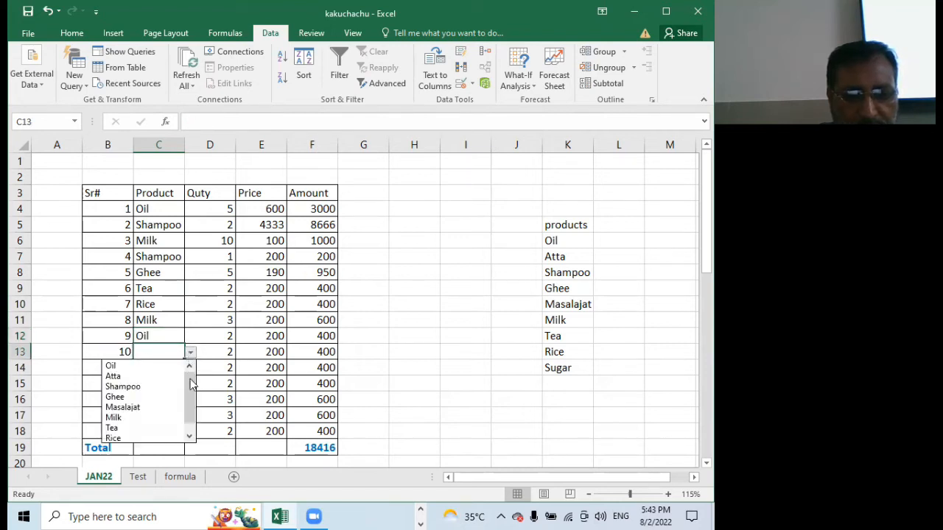
left_click(132, 377)
left_click(173, 368)
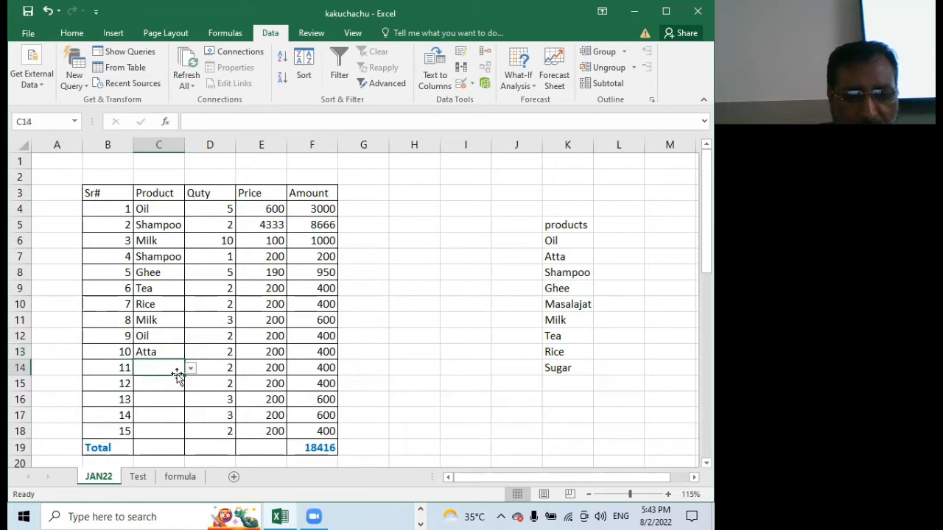
left_click(190, 369)
left_click(147, 381)
Choose Masalajat for cell C15 and Shampoo for cell C16 from their pull-down lists
left_click(151, 383)
left_click(189, 384)
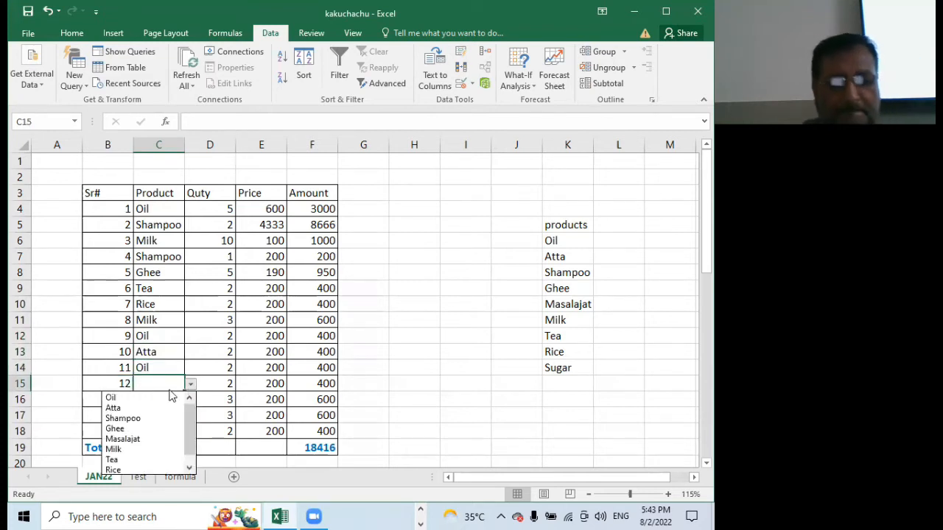
left_click(149, 440)
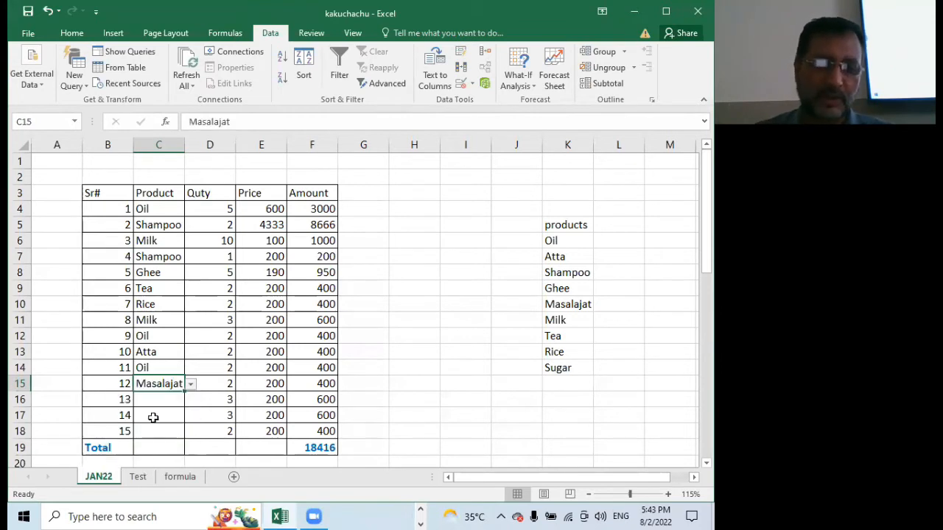
left_click(160, 401)
left_click(190, 400)
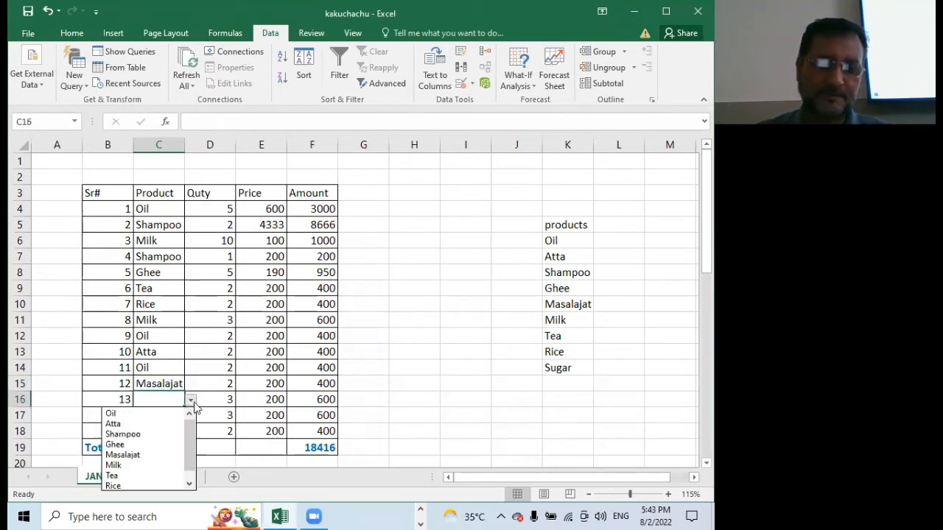
left_click(150, 436)
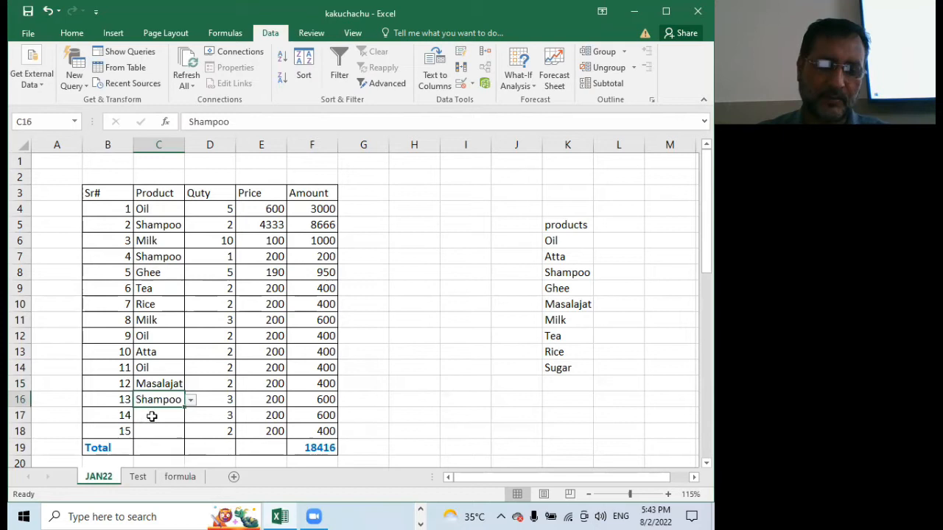
Choose Rice for both cells C17 and C18 from their pull-down lists
left_click(182, 422)
left_click(190, 416)
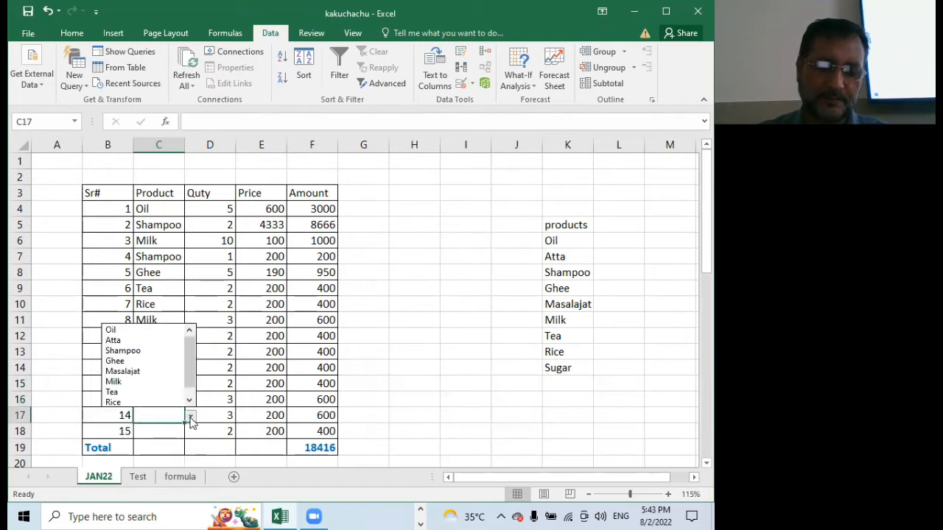
left_click(132, 401)
left_click(170, 432)
left_click(190, 432)
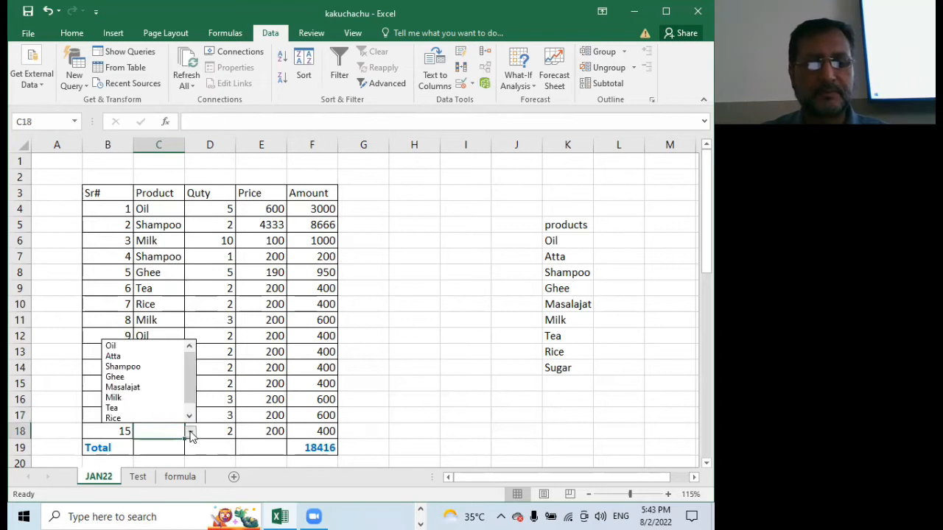
left_click(144, 419)
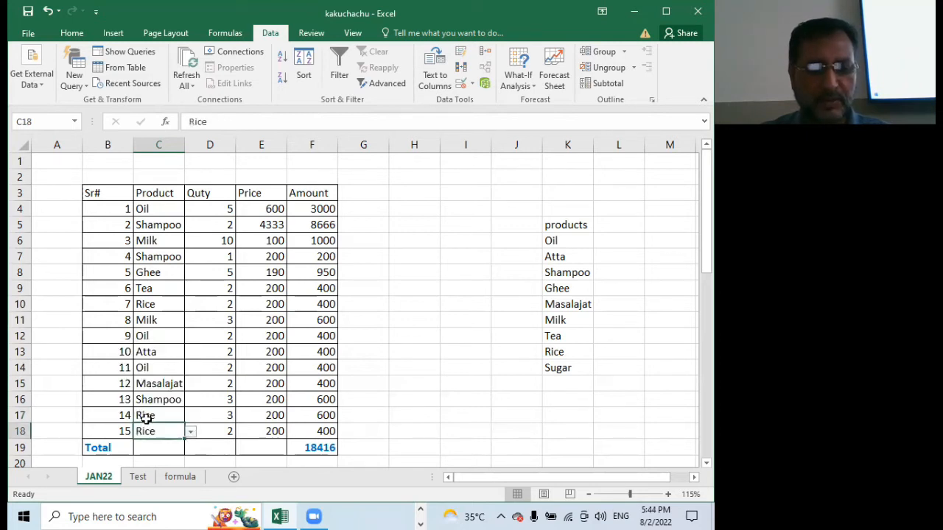
scroll(173, 390, "down", 7)
scroll(174, 388, "up", 7)
scroll(172, 387, "down", 5)
scroll(172, 388, "up", 5)
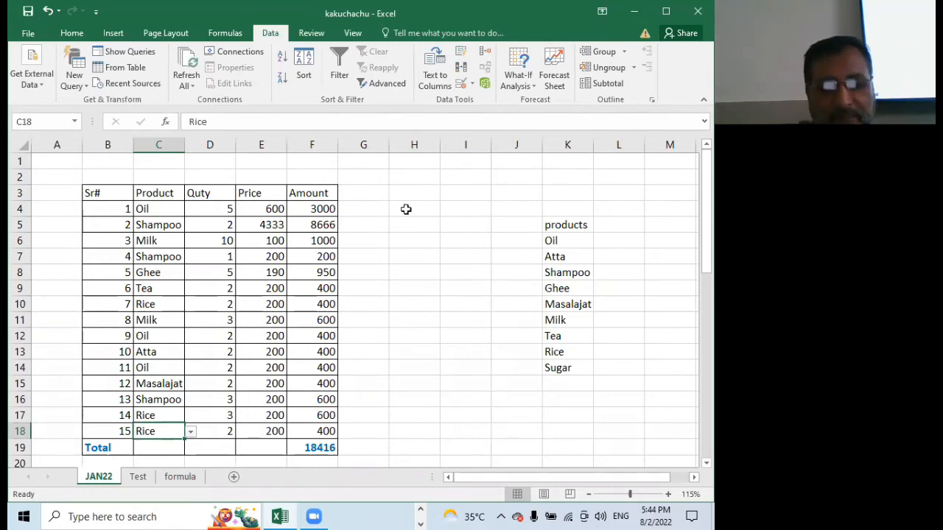
scroll(406, 209, "down", 2)
scroll(406, 209, "up", 2)
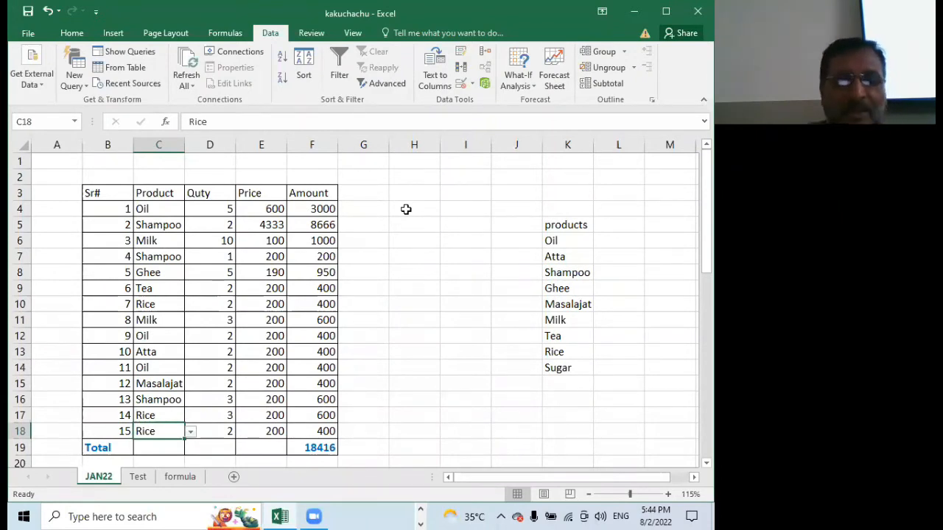
Give quantity cell D4 a List data validation with the source 1,2,3,4,5,6,7,8,9,10,11,12,13,14,15
left_click(199, 209)
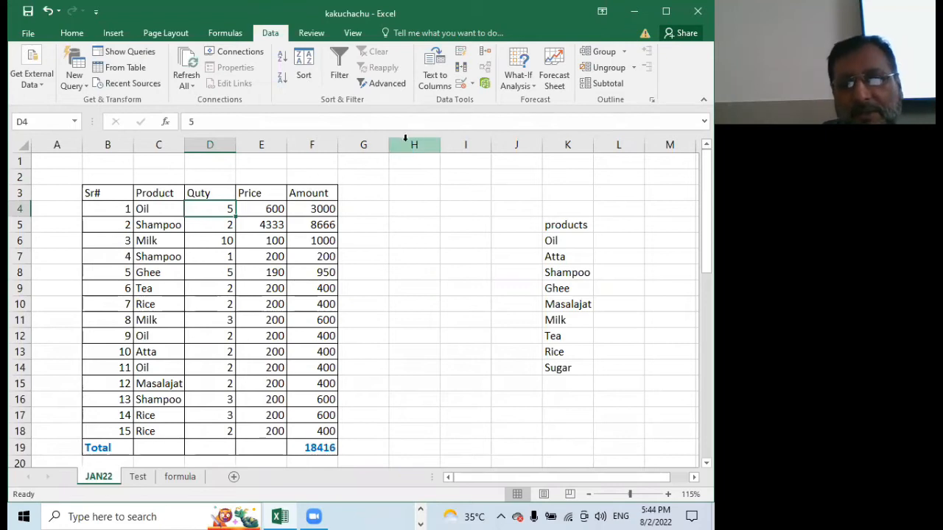
left_click(459, 84)
left_click(261, 263)
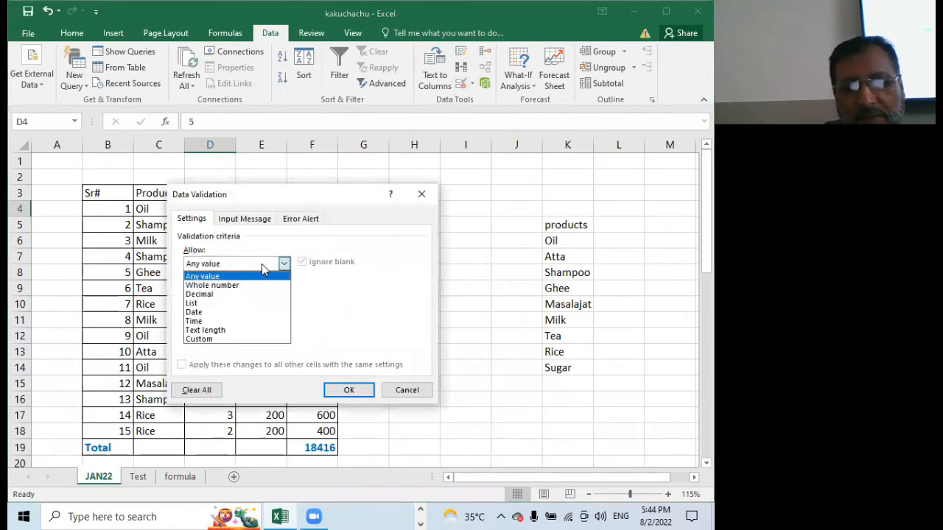
left_click(224, 304)
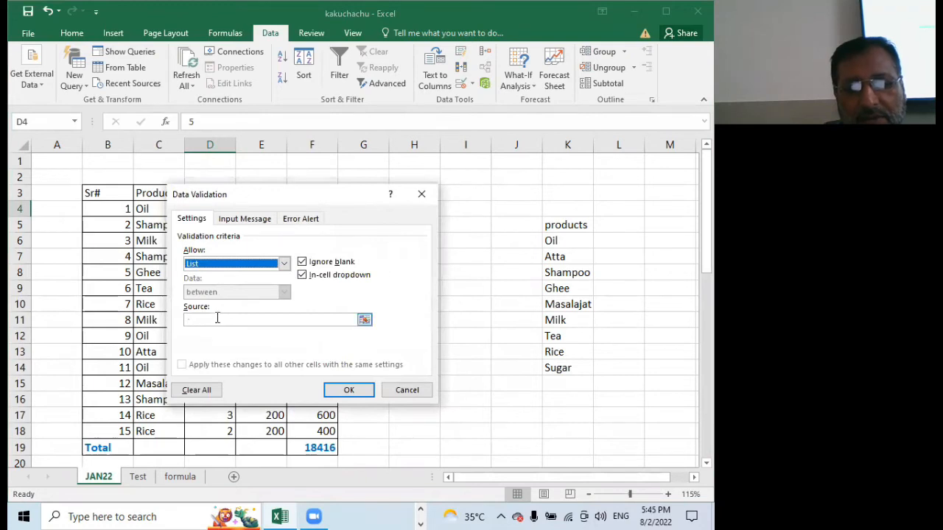
left_click(218, 318)
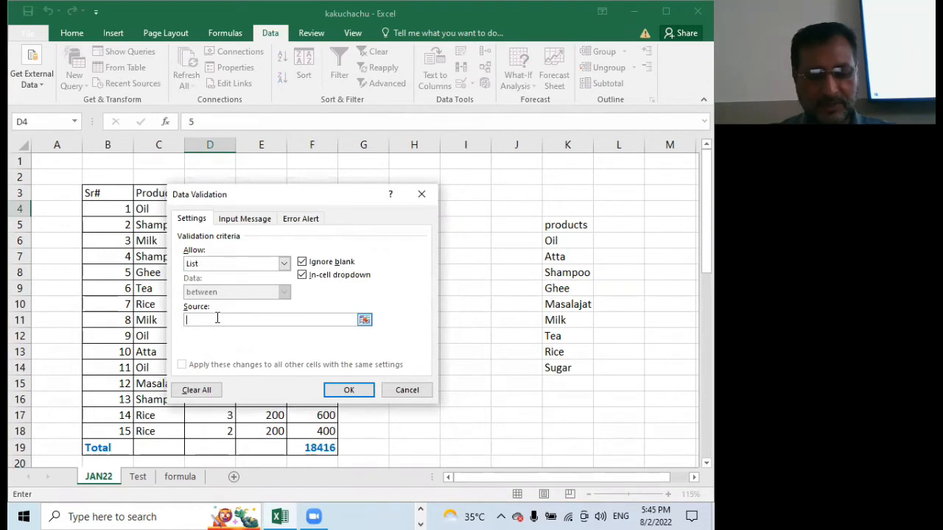
type("1,2,3,4,5,6,7,8,9,10,11,12,13,14,15")
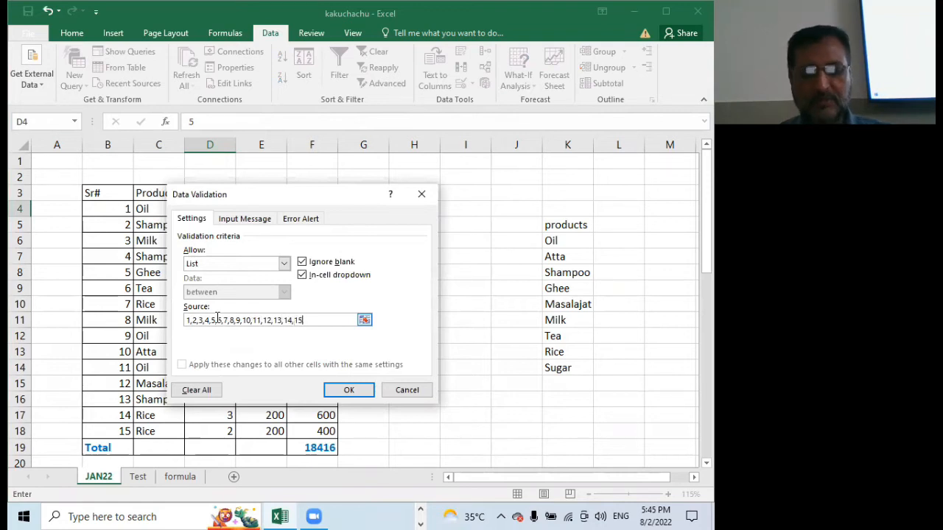
left_click(348, 390)
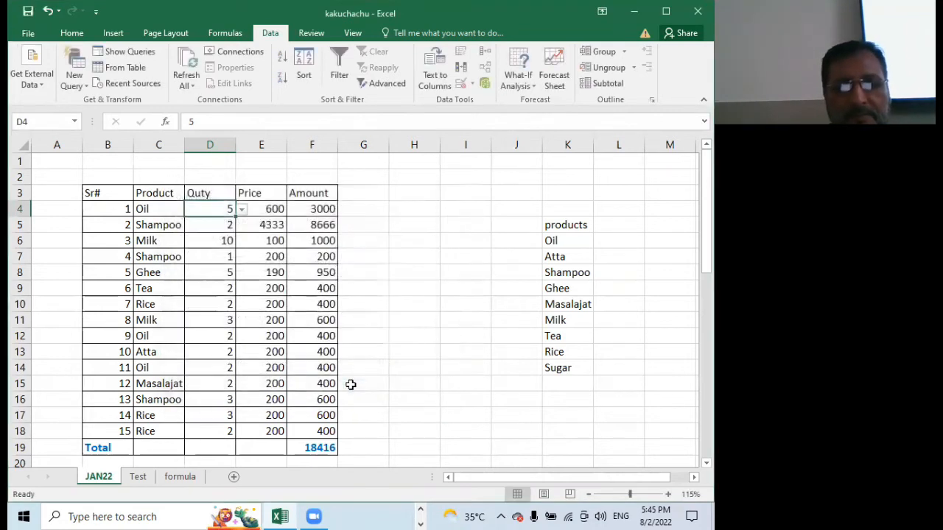
Empty cell D4 and copy its pull-down list down the Quty column through D18
left_click(241, 210)
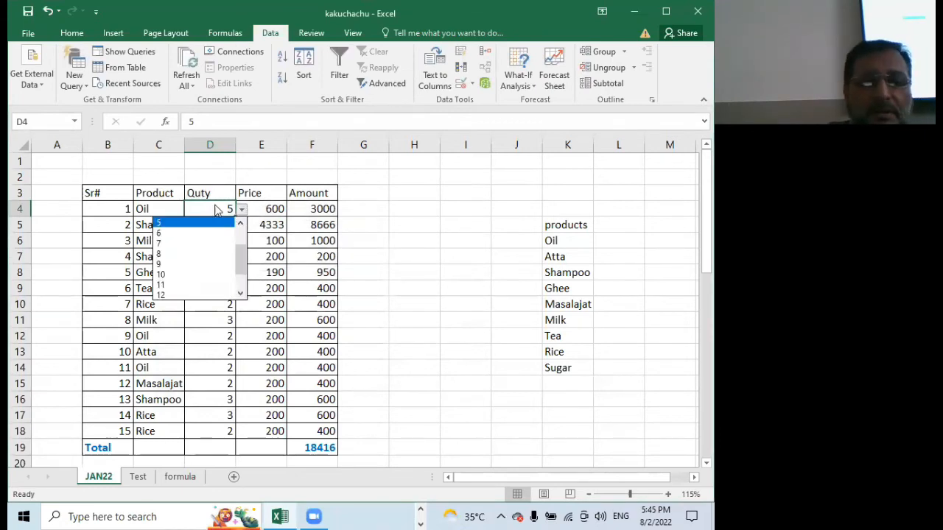
left_click(212, 204)
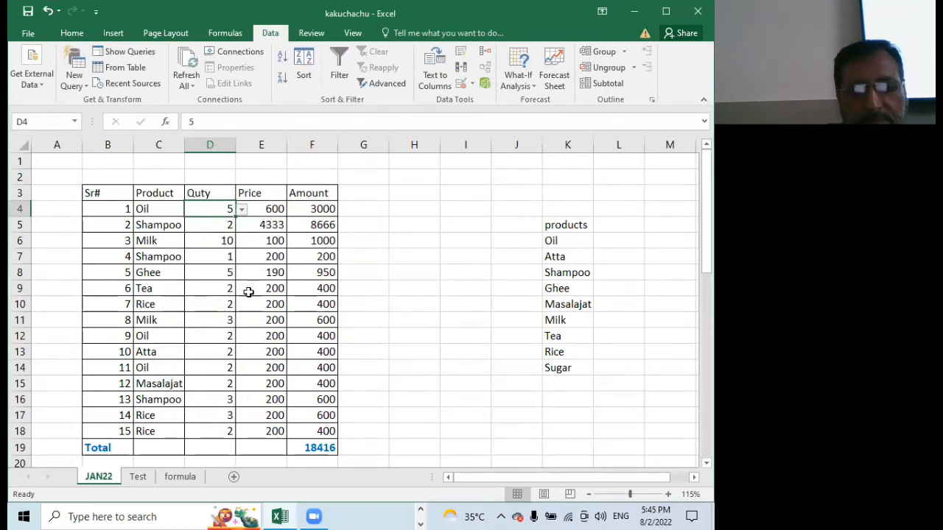
key("Delete")
left_click_drag(235, 217, 239, 439)
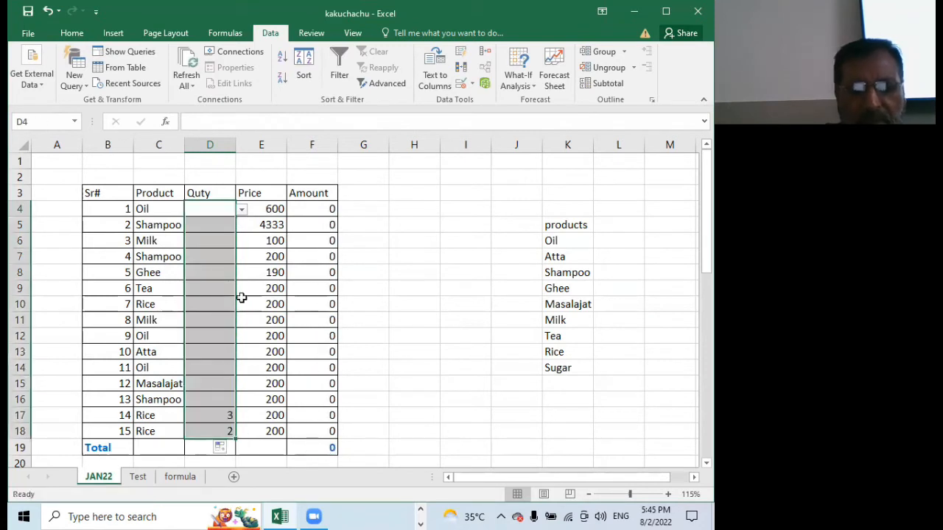
Choose quantity 2 for cell D4 and 5 for cell D5 from their pull-down lists
left_click(215, 211)
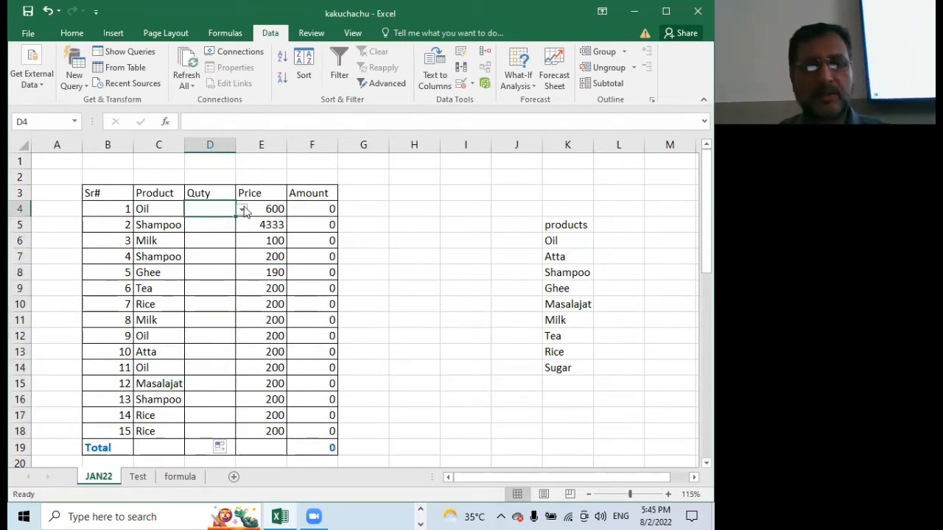
left_click(242, 209)
left_click(199, 233)
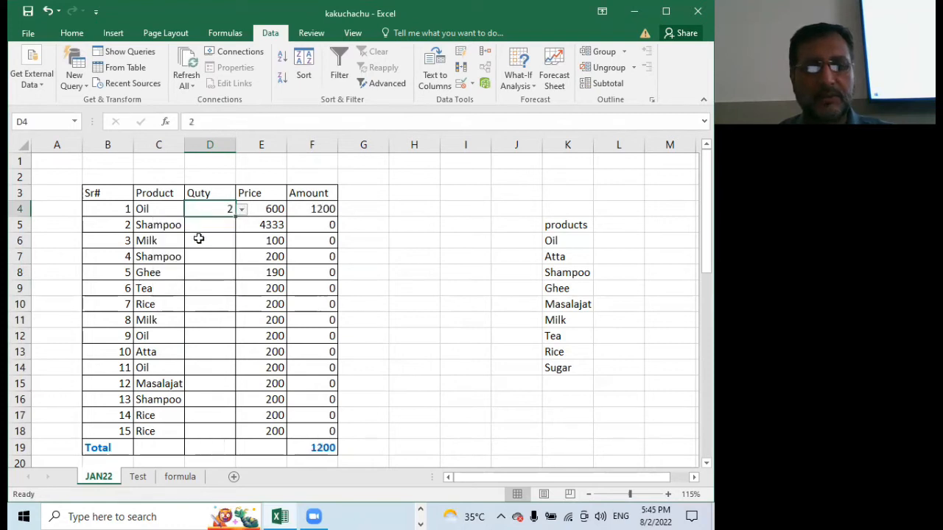
left_click(213, 225)
left_click(248, 227)
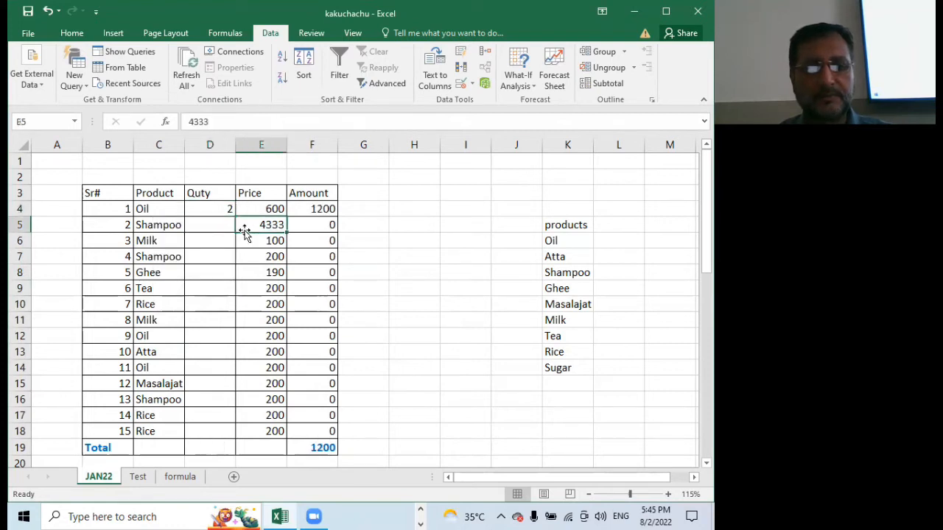
left_click(204, 223)
left_click(242, 229)
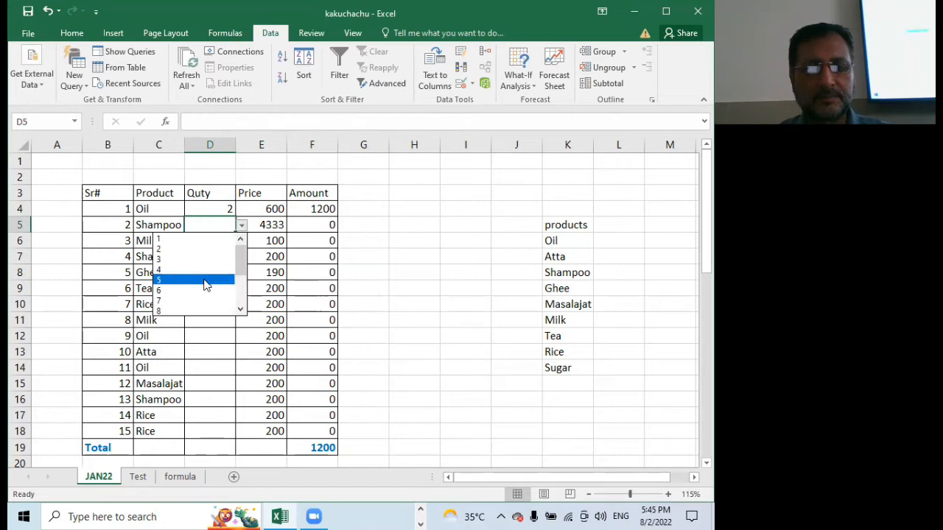
left_click(200, 280)
Choose quantity 6 for cell D6 and 3 for cell D7 from their pull-down lists
left_click(221, 242)
left_click(242, 243)
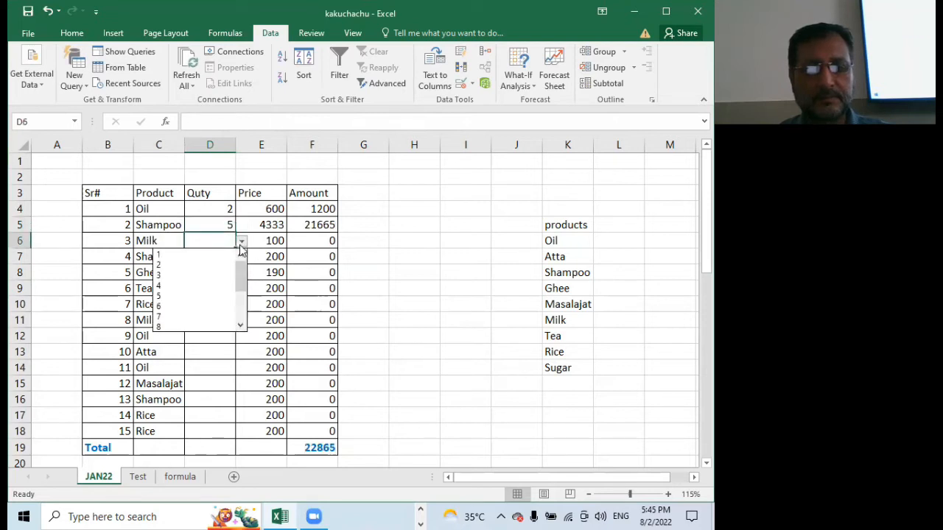
left_click(199, 303)
left_click(224, 257)
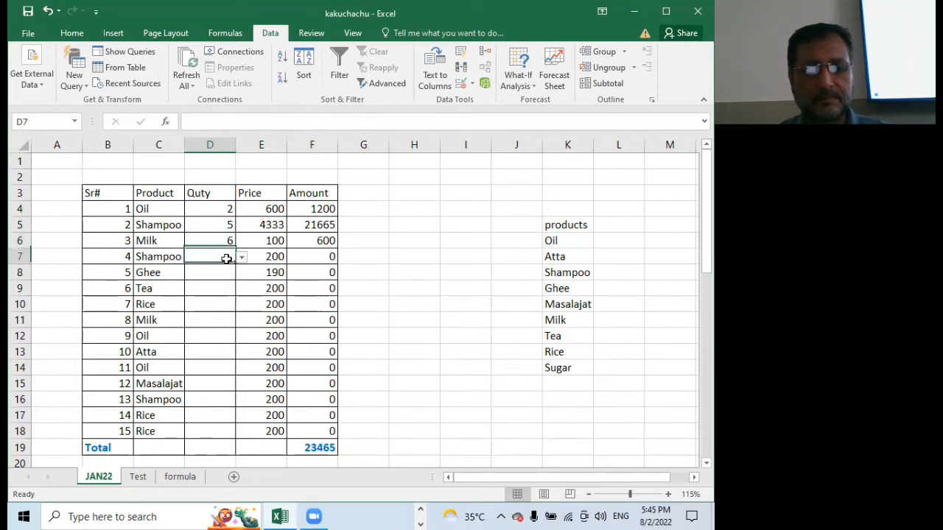
left_click(241, 259)
left_click(198, 291)
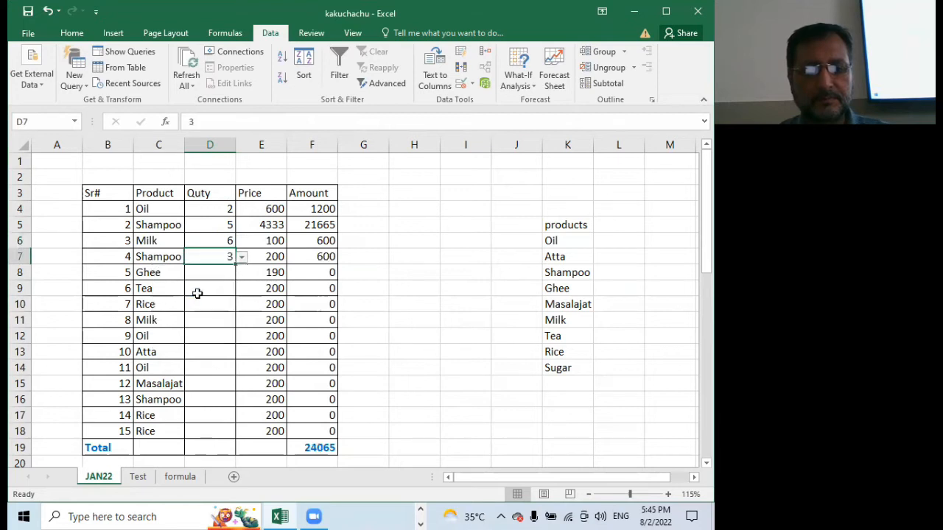
Choose quantity 6 for cell D8 from its pull-down list and copy it down the Quty column through D18
left_click(225, 278)
left_click(241, 273)
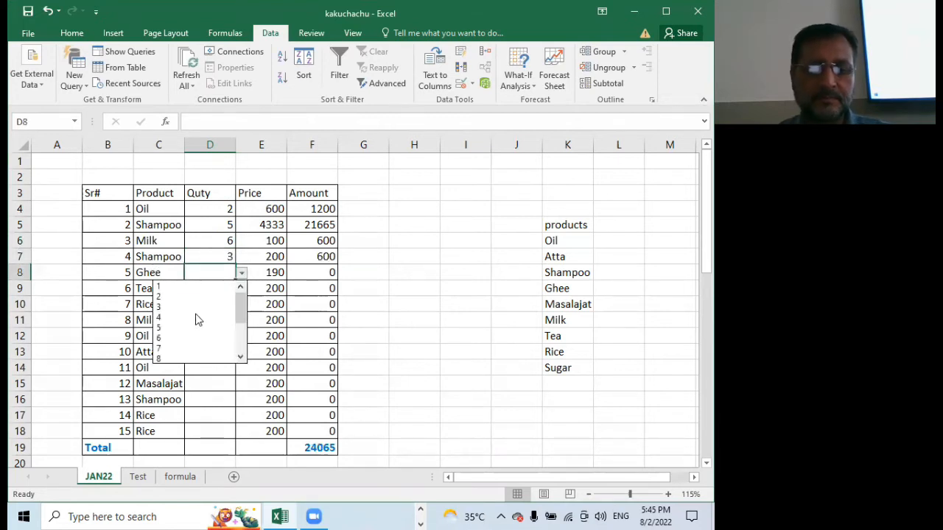
left_click(189, 333)
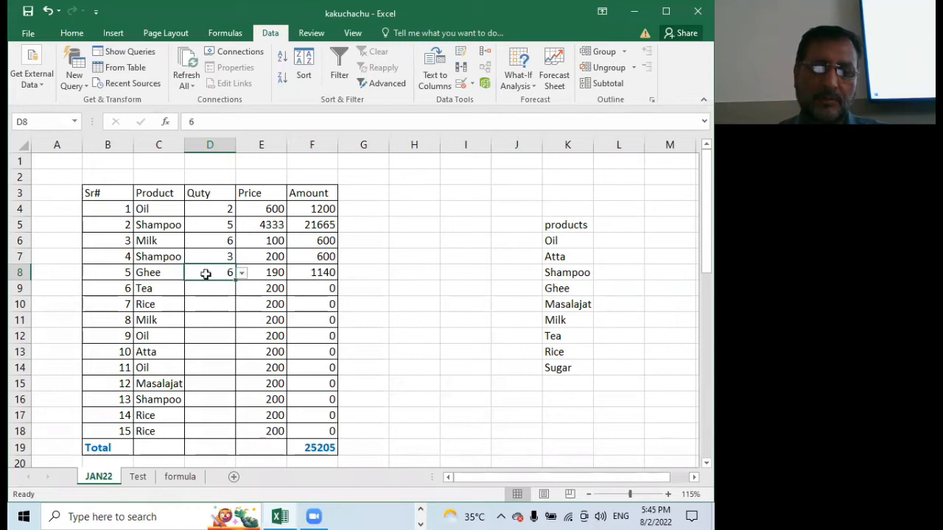
left_click_drag(237, 289, 238, 417)
Choose quantity 9 for cell D12 and 6 for cell D10 from their pull-down lists
left_click(217, 333)
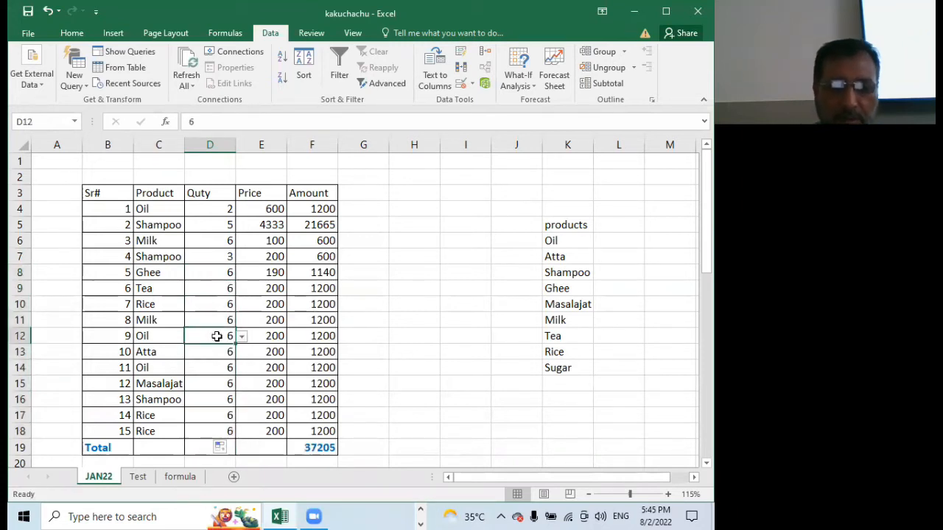
left_click(240, 336)
left_click(166, 380)
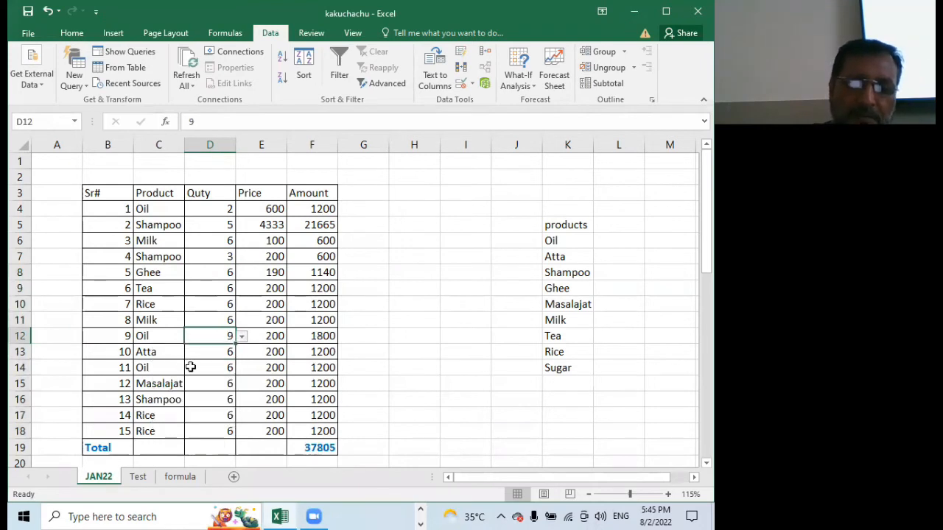
left_click(210, 302)
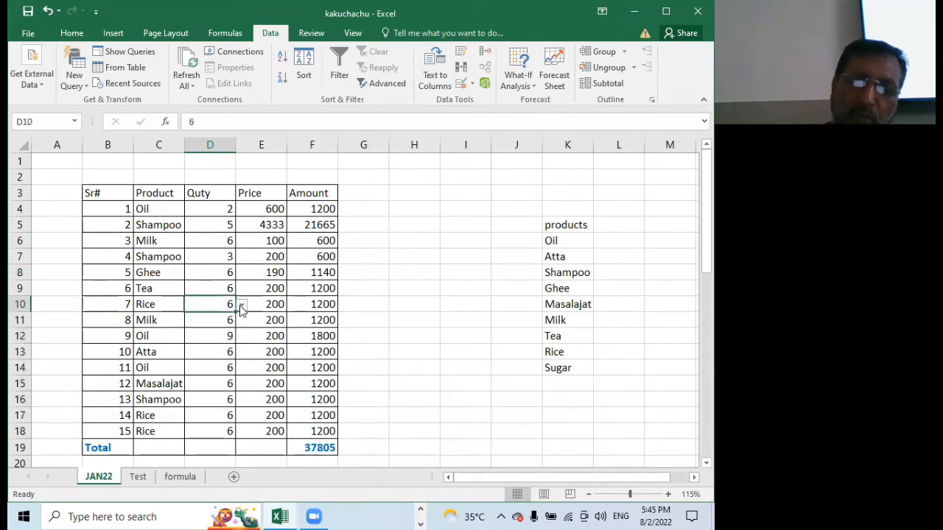
left_click(242, 304)
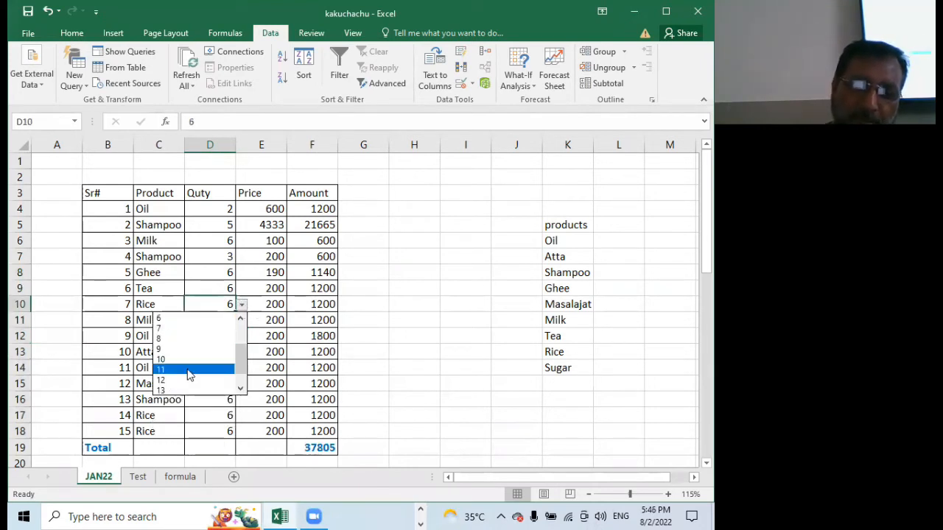
left_click(189, 318)
Choose quantity 3 for both cells D13 and D15 from their pull-down lists
left_click(226, 352)
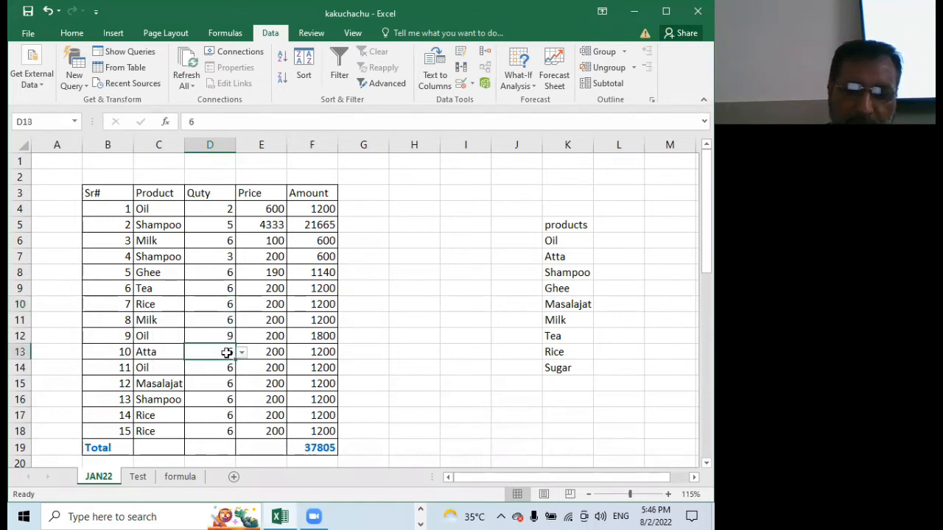
left_click(242, 353)
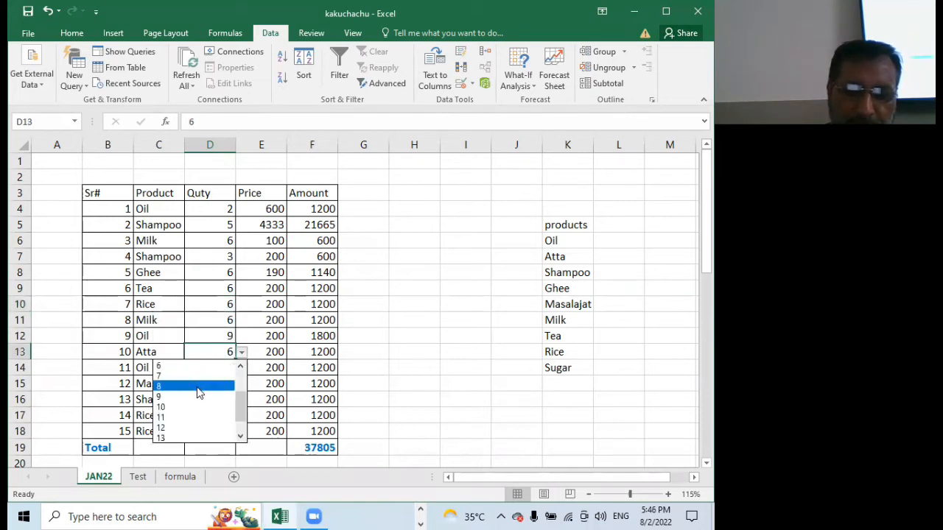
scroll(195, 390, "up", 2)
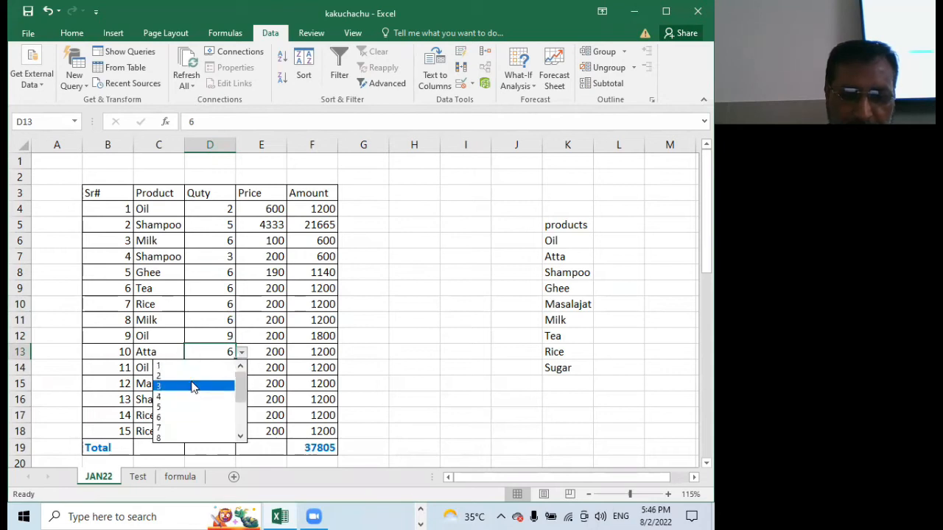
left_click(191, 386)
left_click(212, 384)
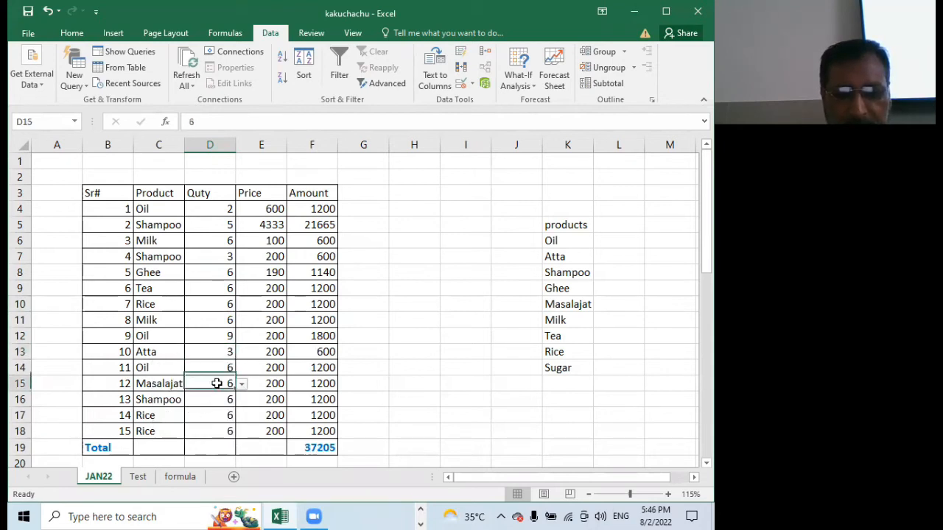
left_click(240, 384)
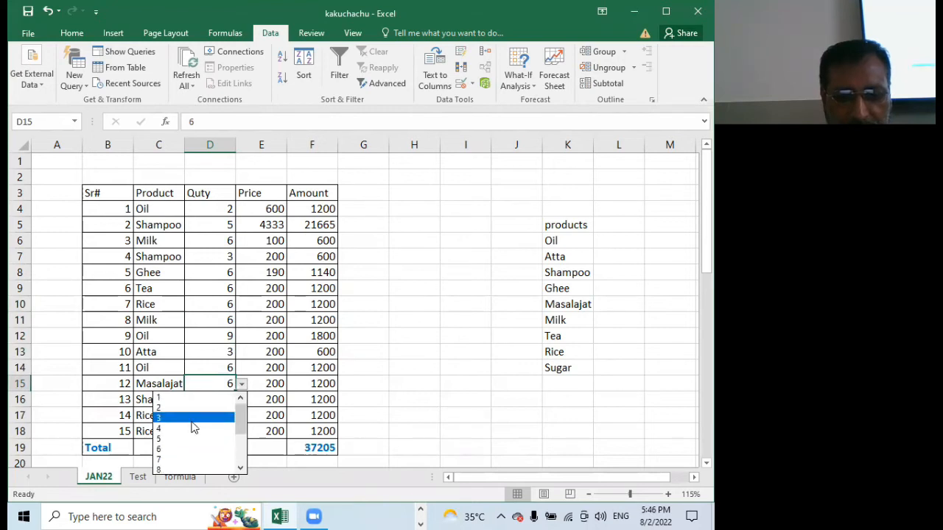
left_click(196, 418)
Choose quantity 7 for cell D17 from its pull-down list
left_click(200, 421)
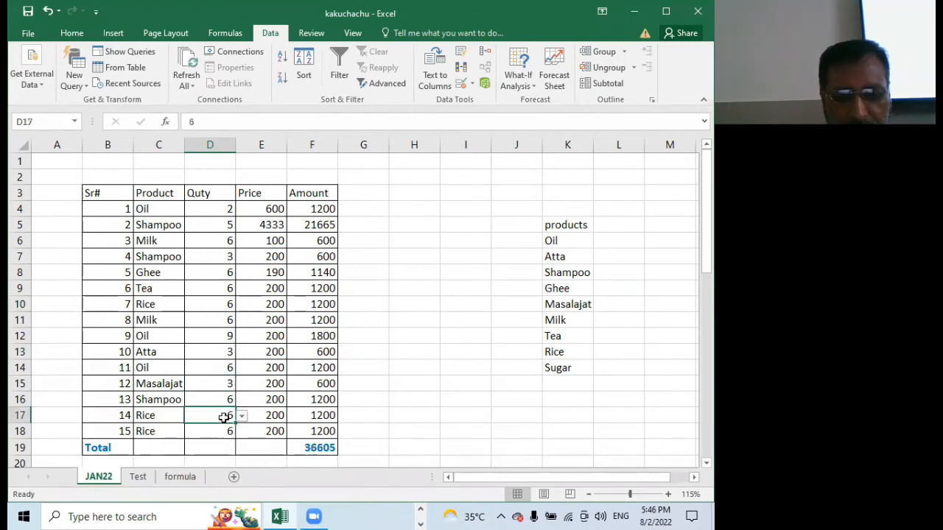
left_click(242, 417)
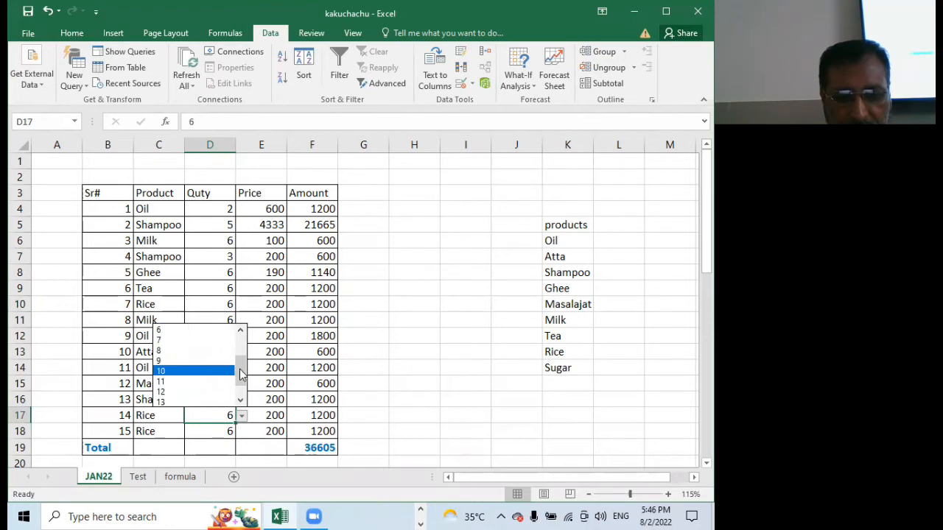
left_click(240, 329)
left_click(200, 391)
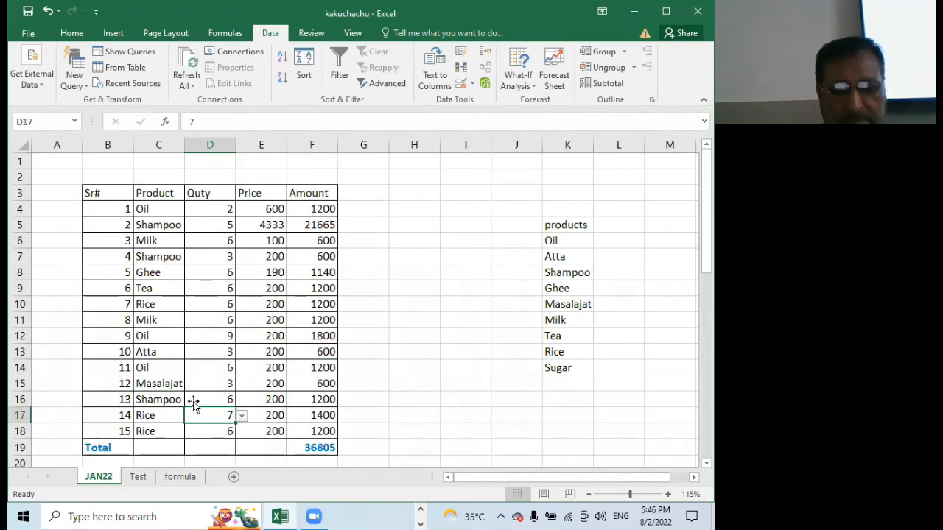
left_click(384, 312)
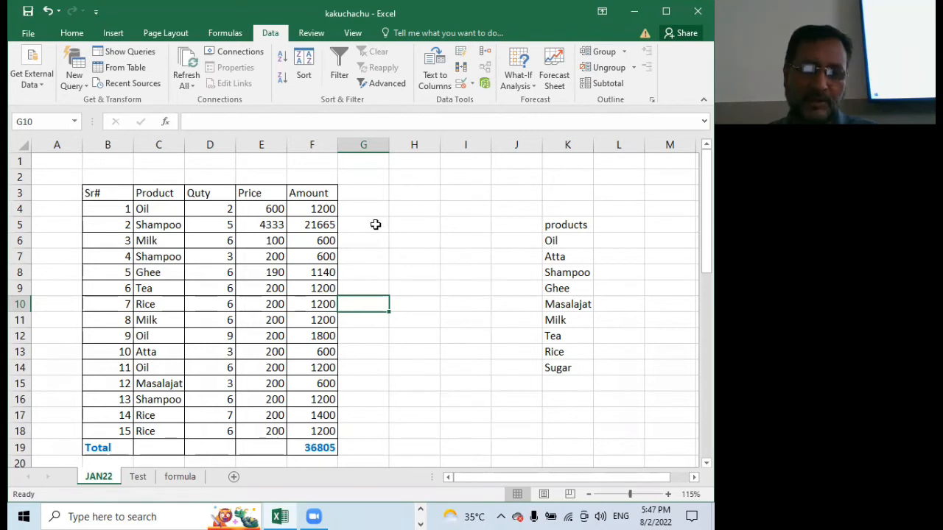
scroll(374, 225, "down", 2)
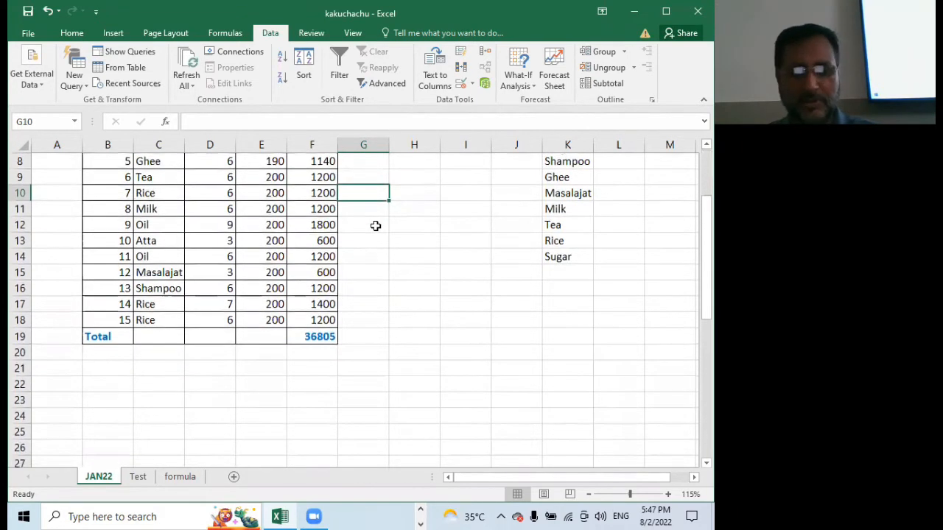
left_click(129, 242)
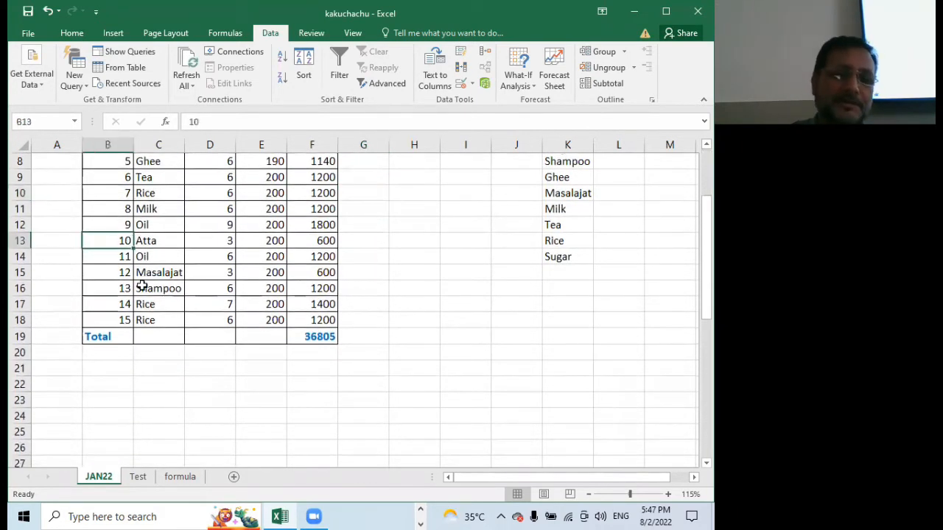
scroll(144, 289, "up", 2)
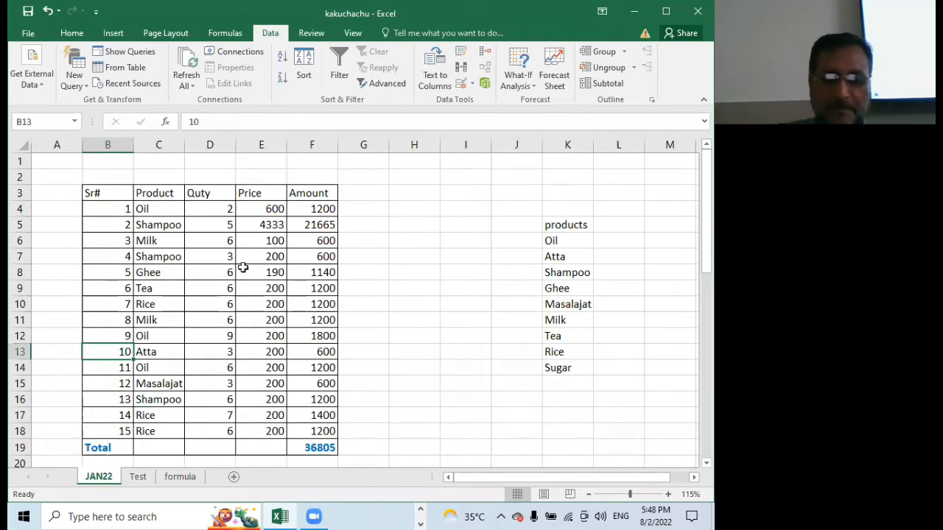
left_click(411, 275)
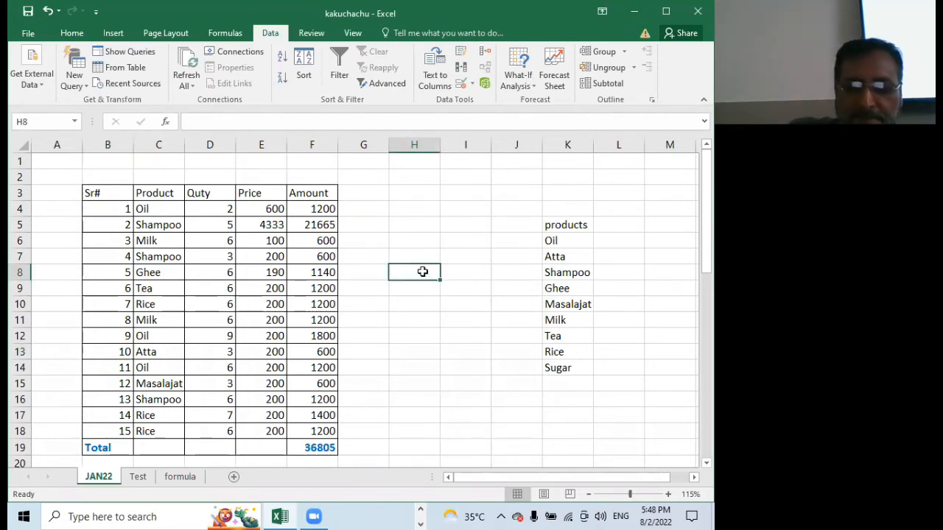
scroll(470, 236, "down", 5)
scroll(470, 236, "up", 5)
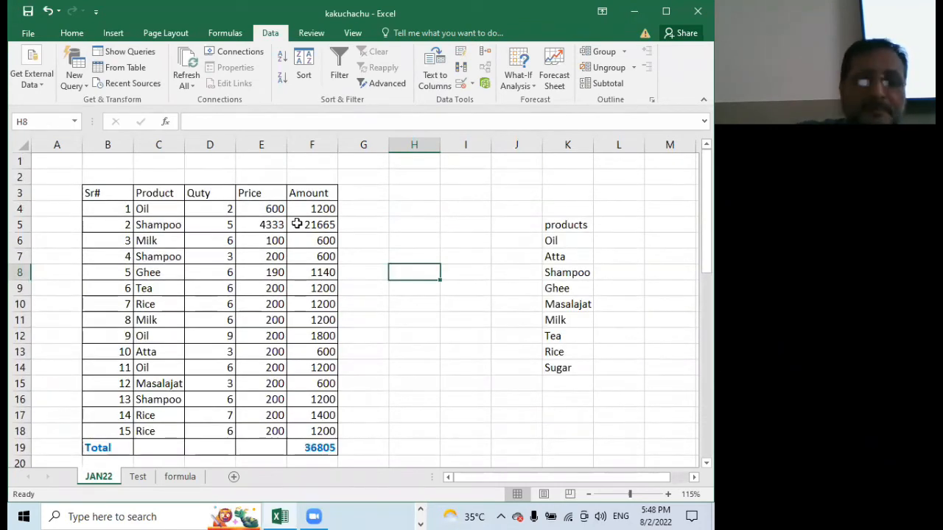
left_click(410, 209)
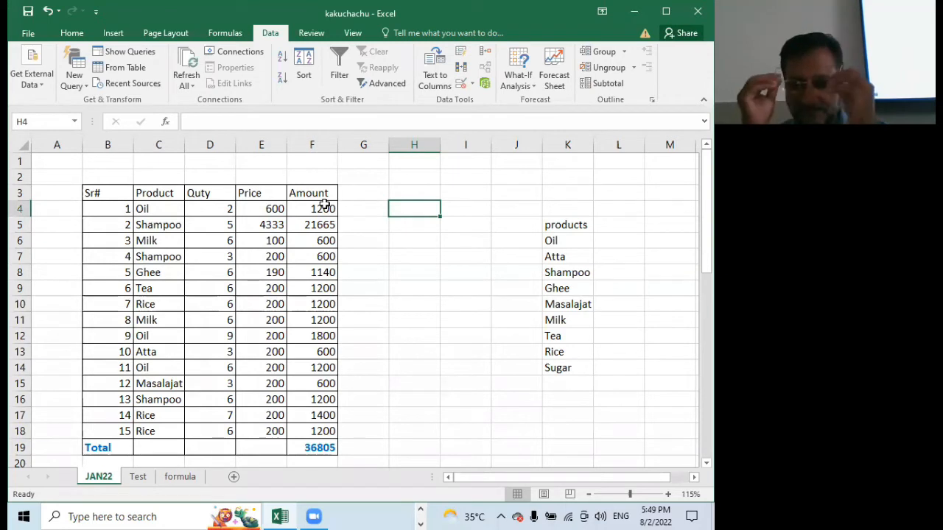
left_click(397, 302)
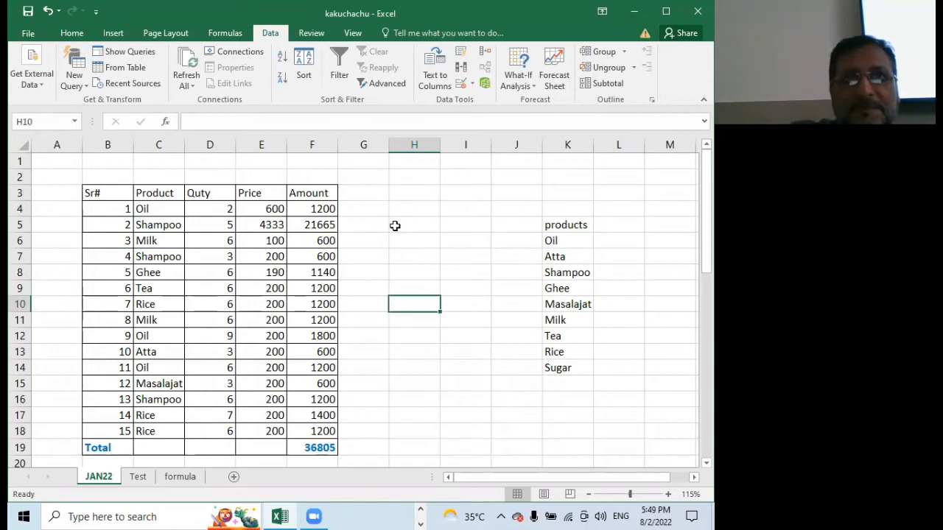
left_click(395, 226)
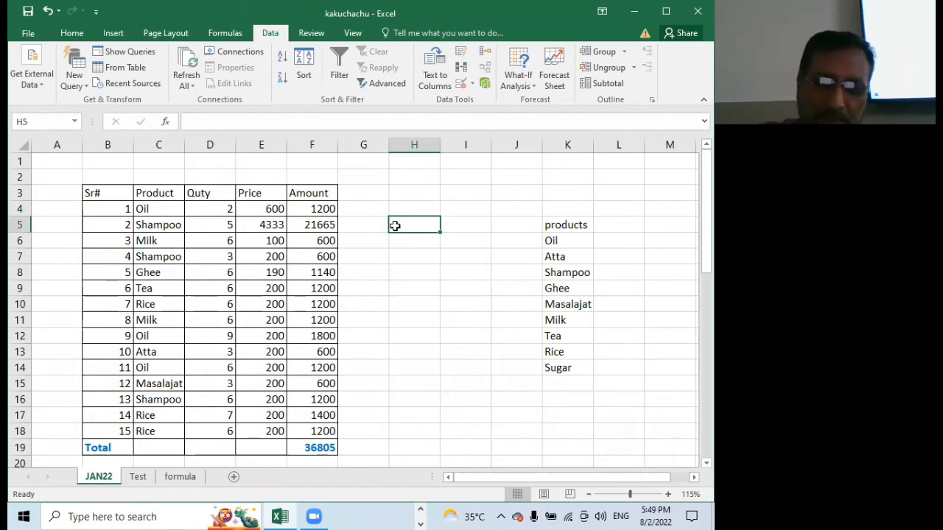
left_click(421, 205)
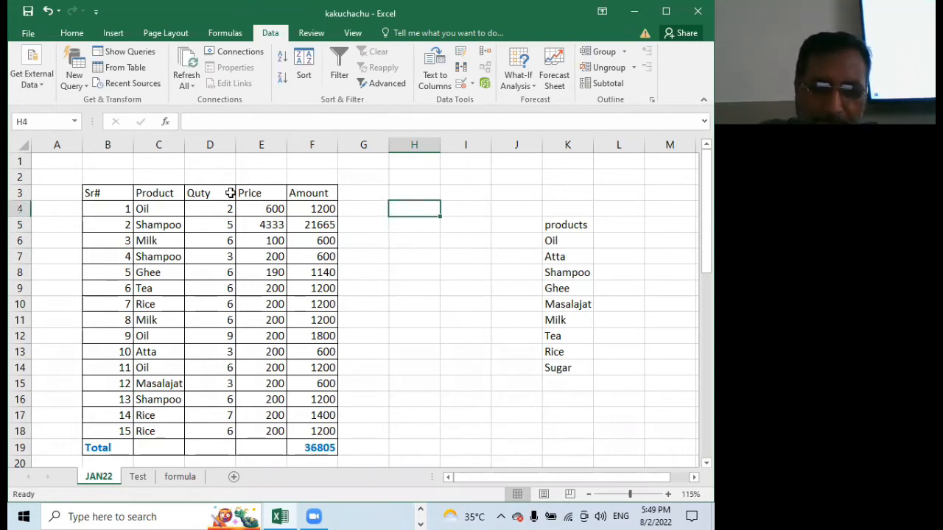
Insert a new column between Product and Quty and give it the header Comp Name in cell D3
right_click(211, 145)
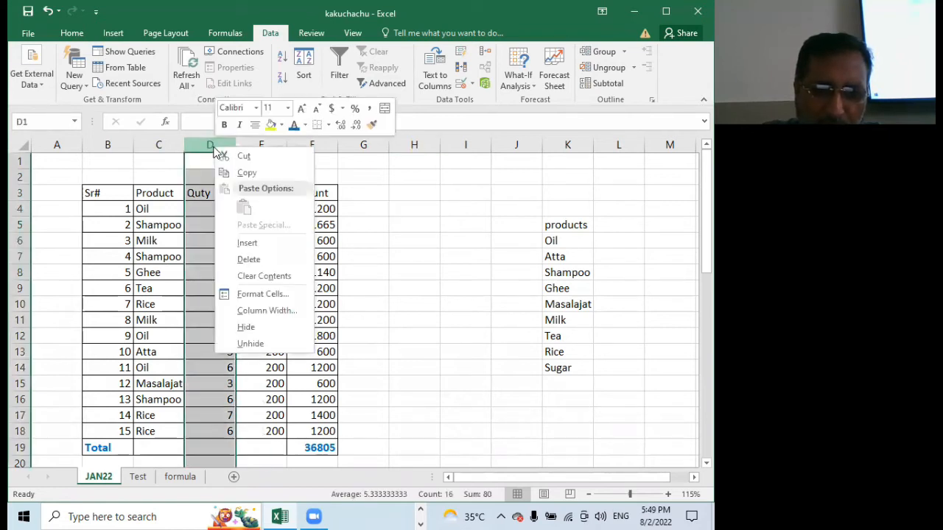
left_click(393, 213)
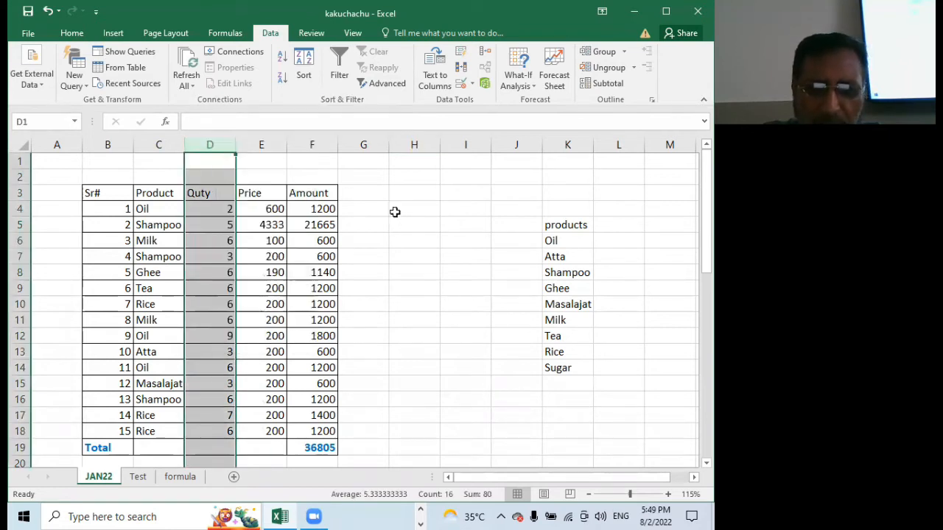
right_click(209, 145)
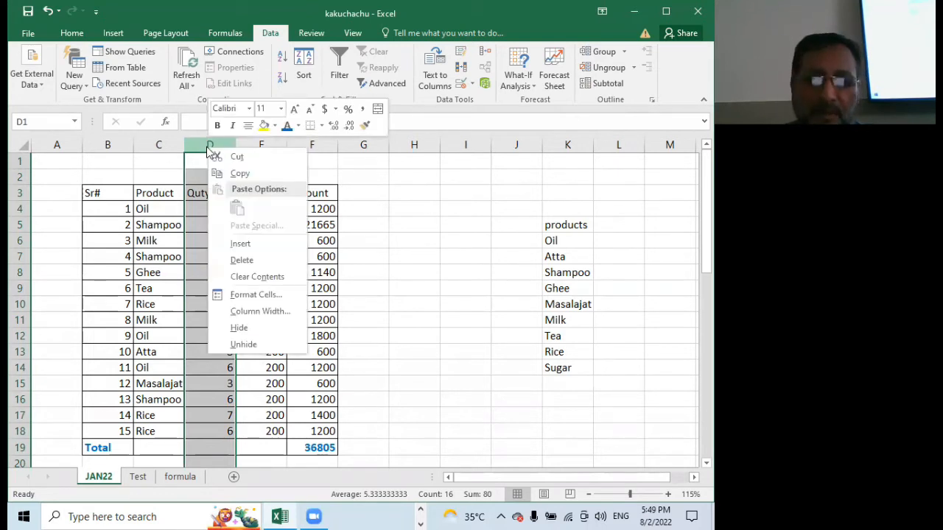
left_click(255, 245)
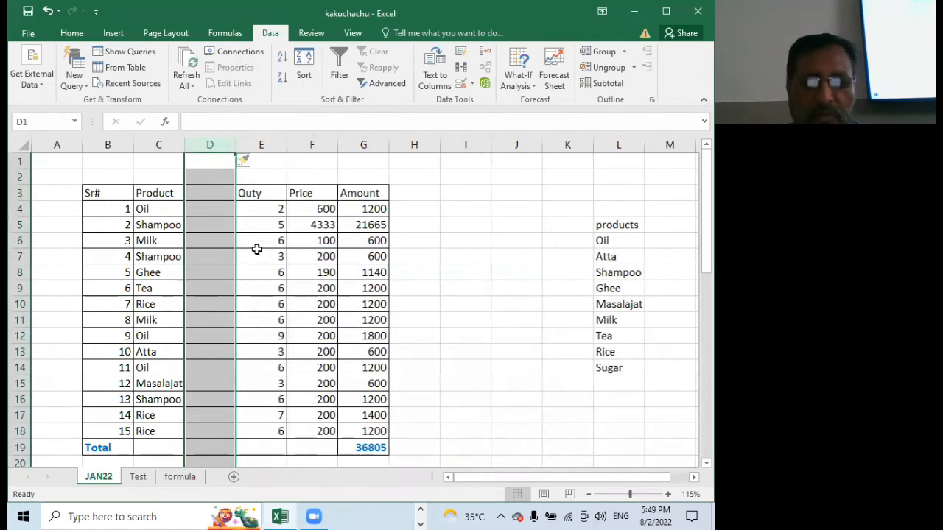
left_click(203, 193)
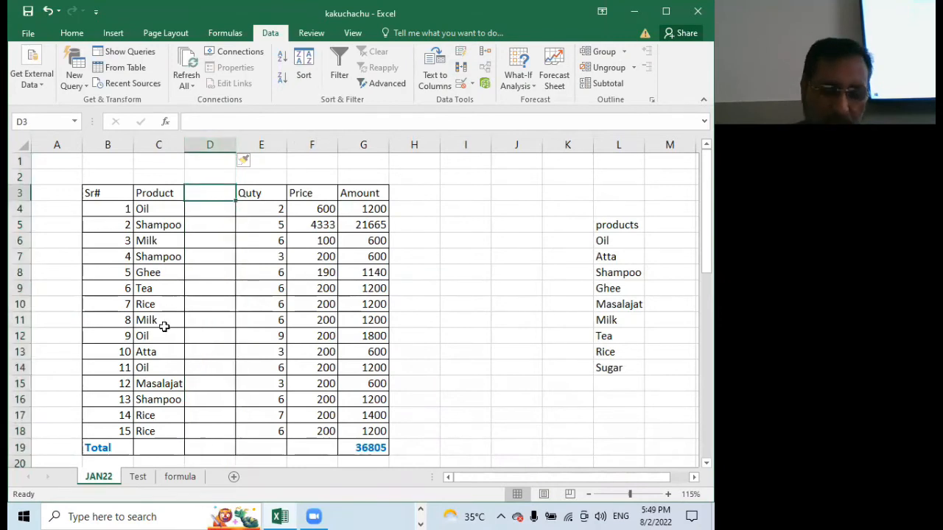
type("Comp")
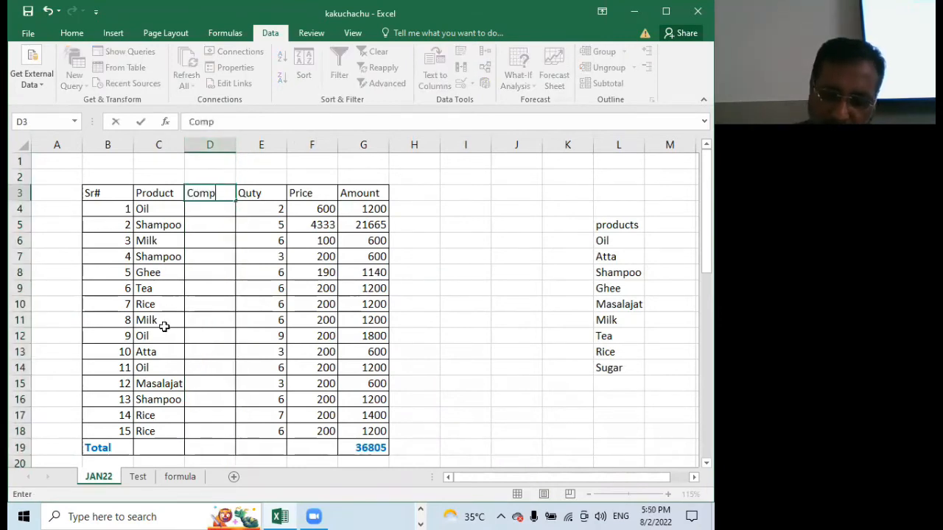
type(" Name")
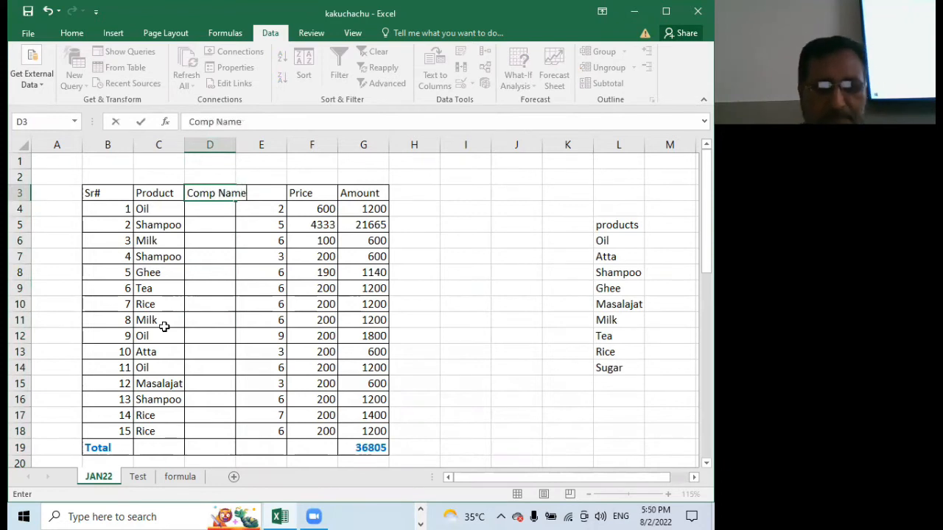
left_click(226, 337)
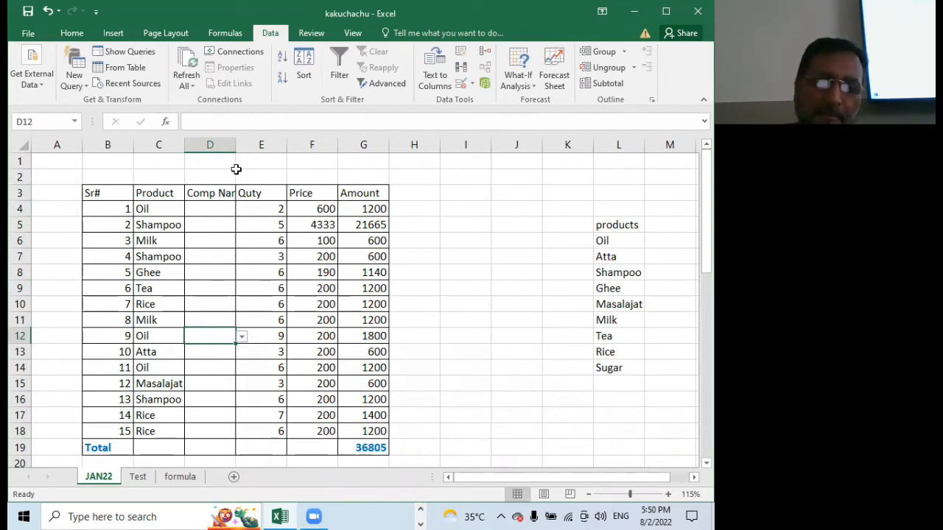
Try different widths for column D and autofit it to the Comp Name header
left_click_drag(236, 144, 246, 144)
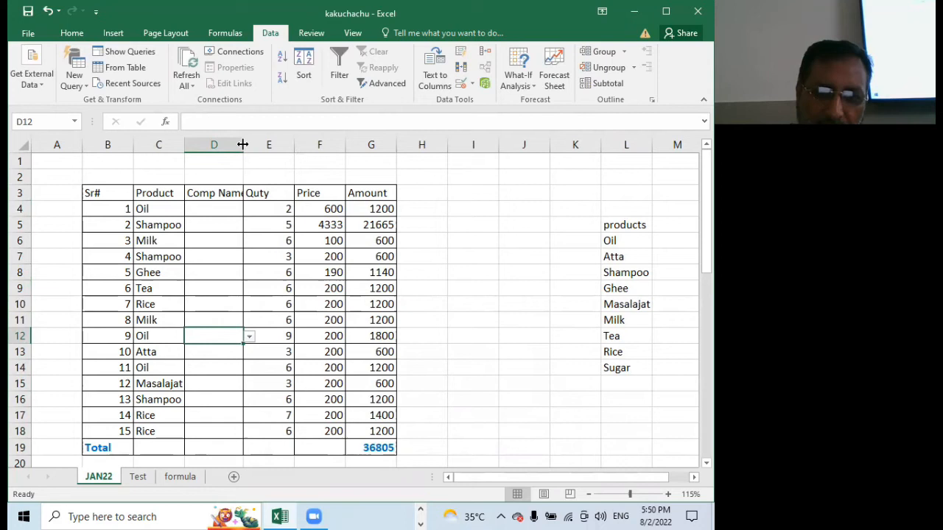
double_click(242, 145)
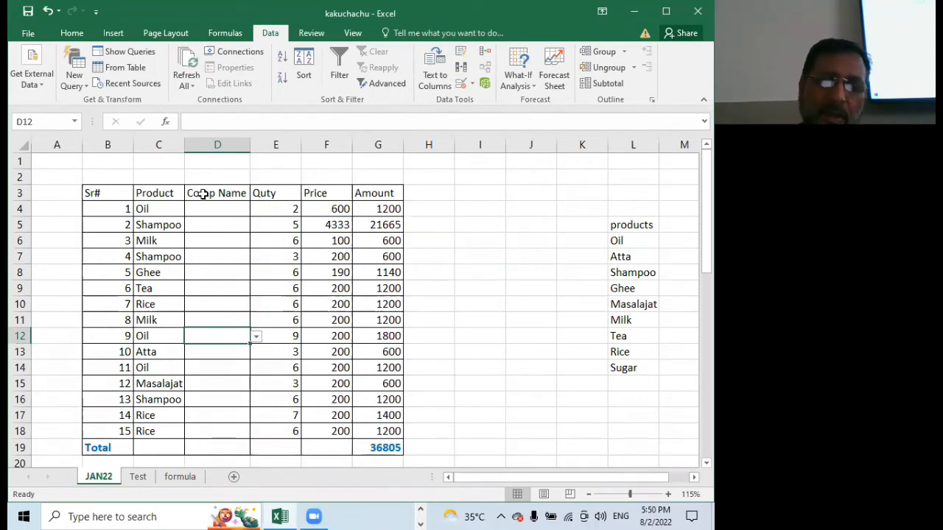
left_click_drag(250, 145, 226, 145)
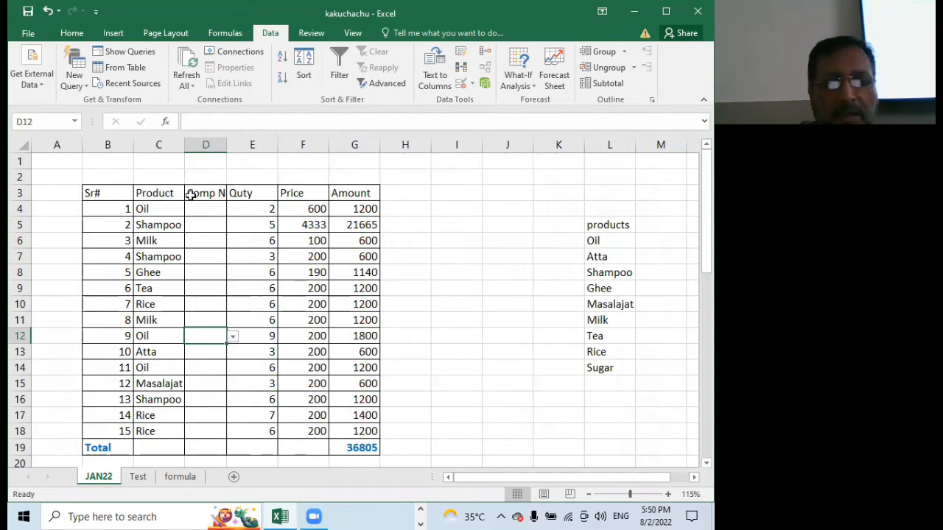
double_click(226, 145)
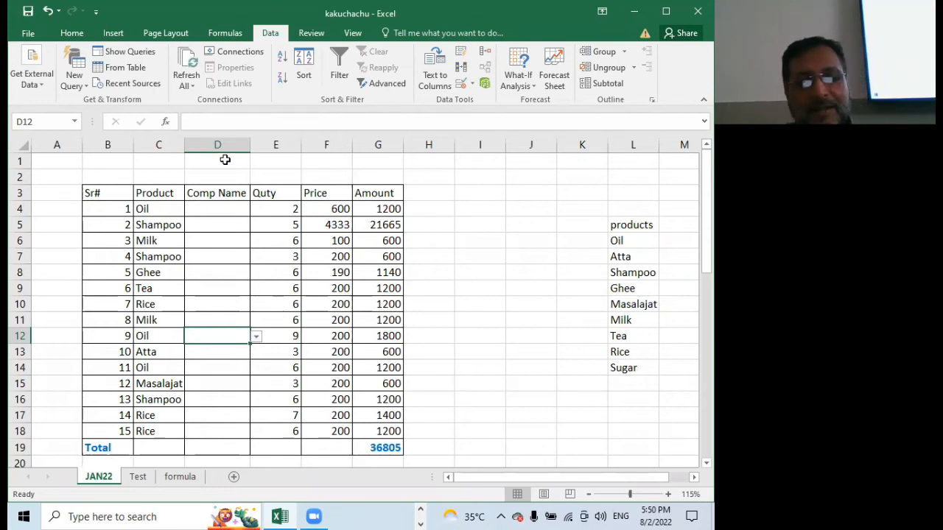
Undo the column D width changes, the Comp Name header and the inserted column
key("ctrl+z")
key("ctrl+z")
key("ctrl+z")
key("ctrl+z")
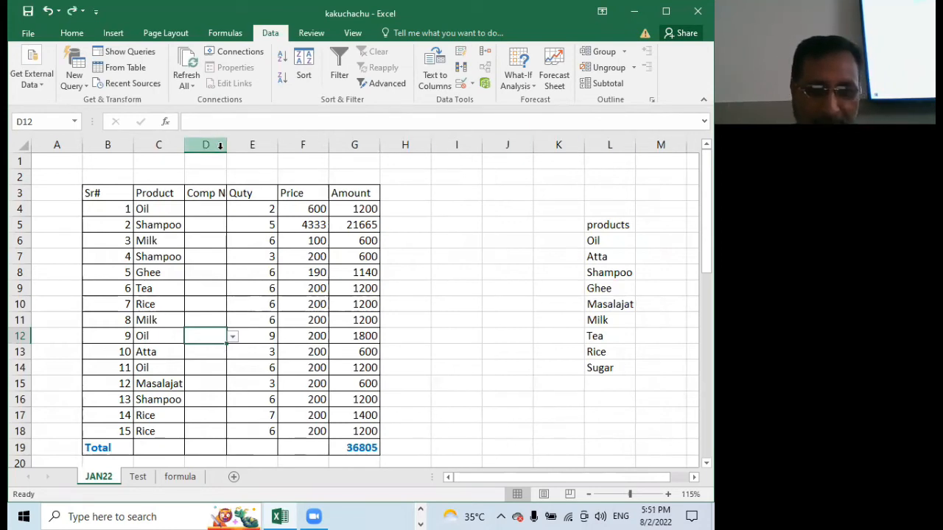
key("ctrl+z")
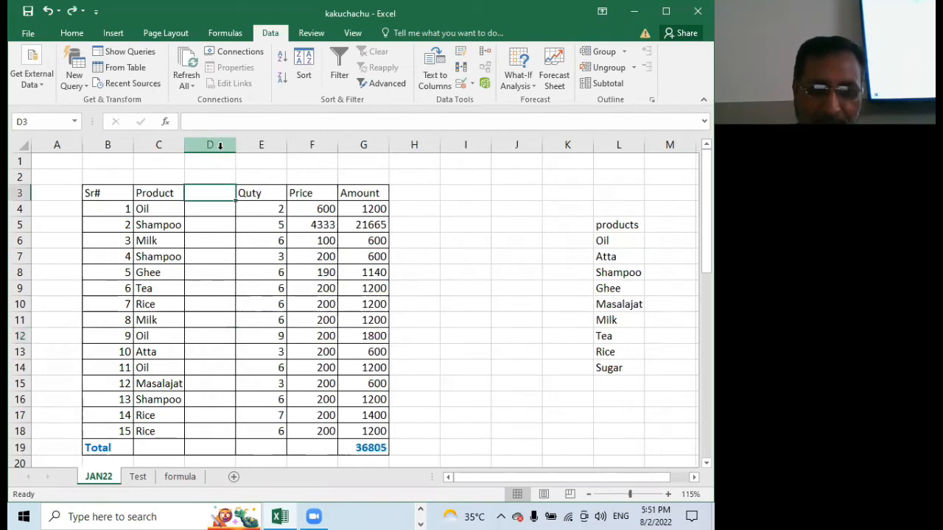
key("ctrl+z")
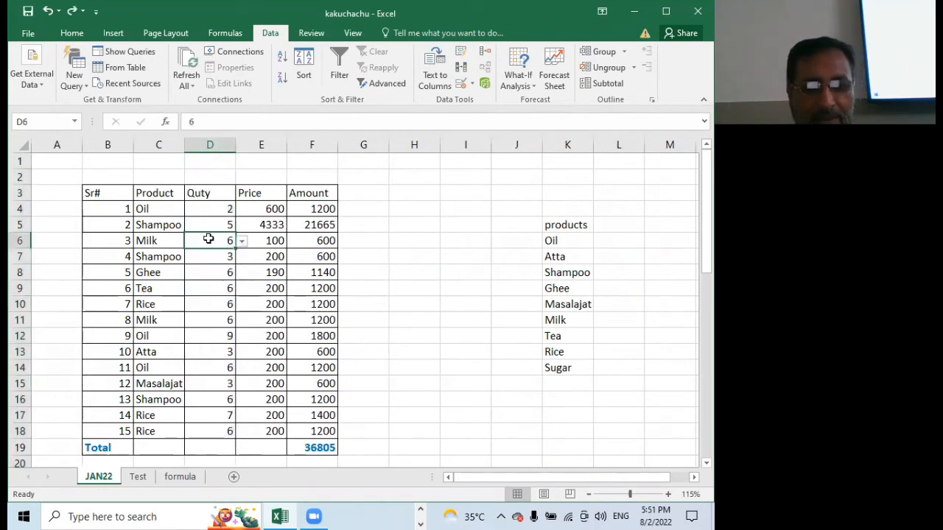
left_click(208, 240)
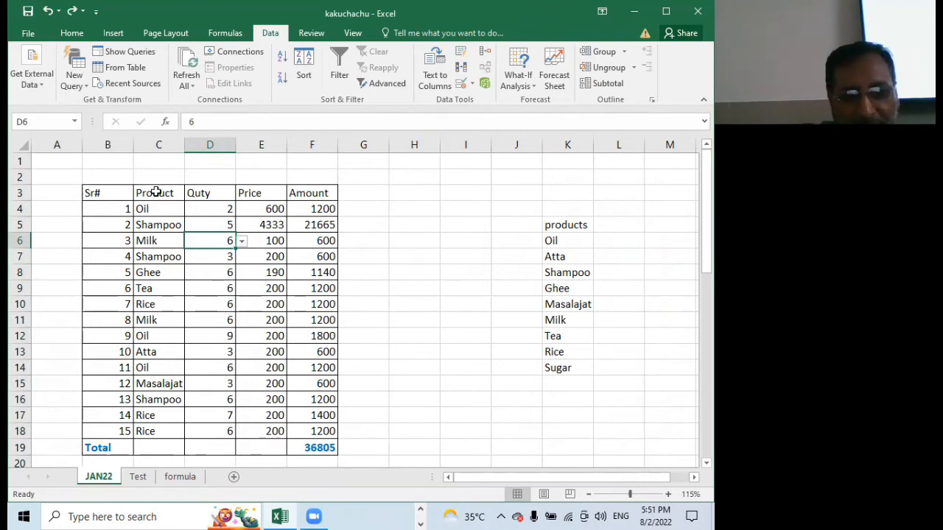
Format the table's header row B3:F3 with purple font colour, bold and font size 12
left_click_drag(94, 191, 315, 192)
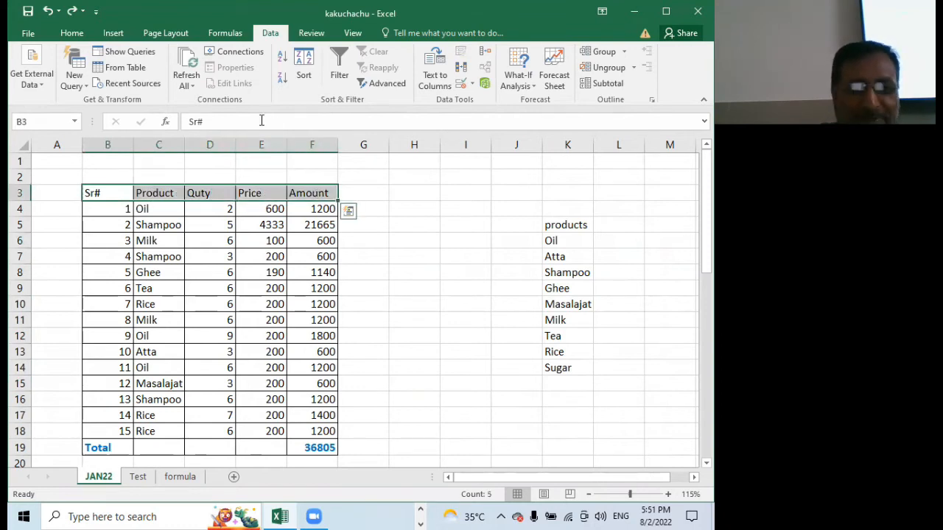
left_click(72, 33)
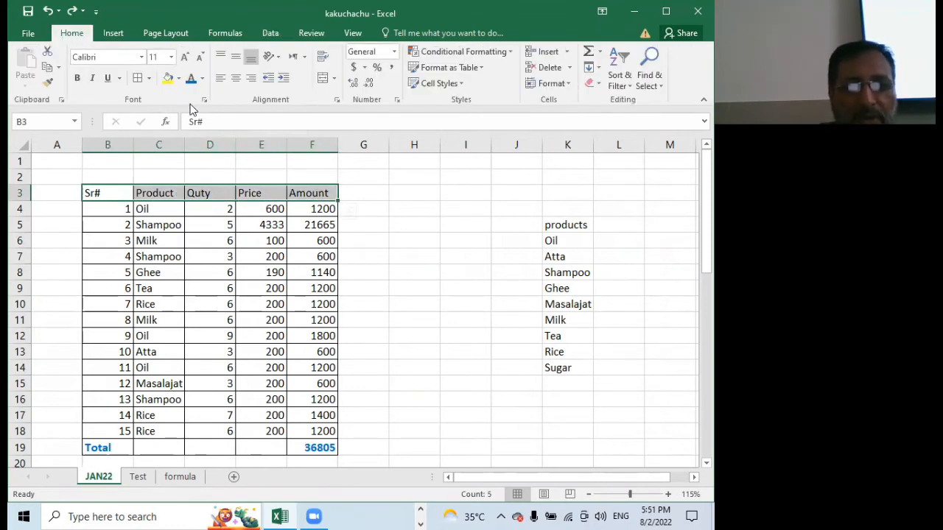
left_click(202, 79)
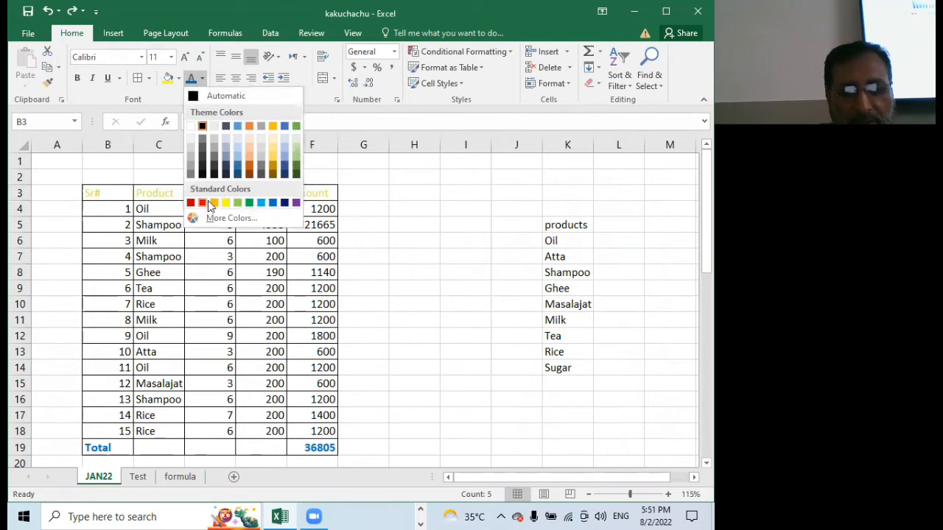
left_click(295, 203)
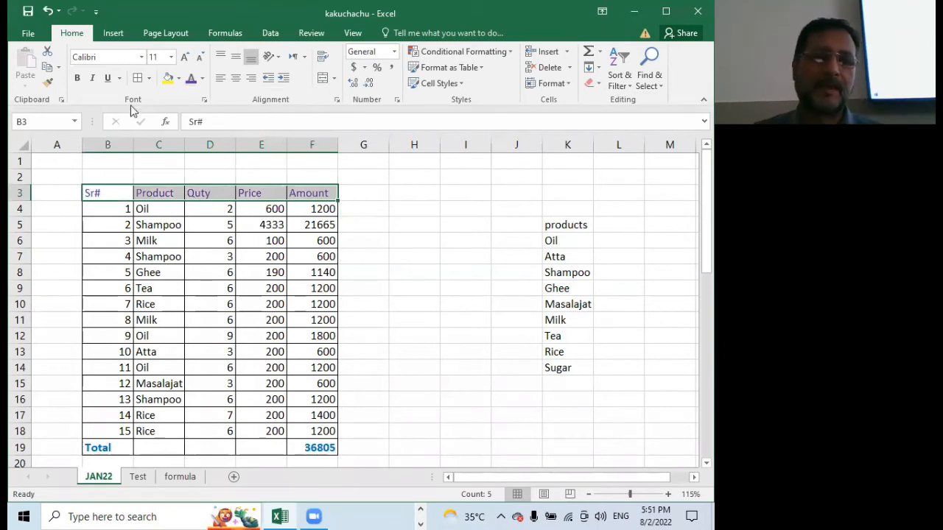
left_click(76, 77)
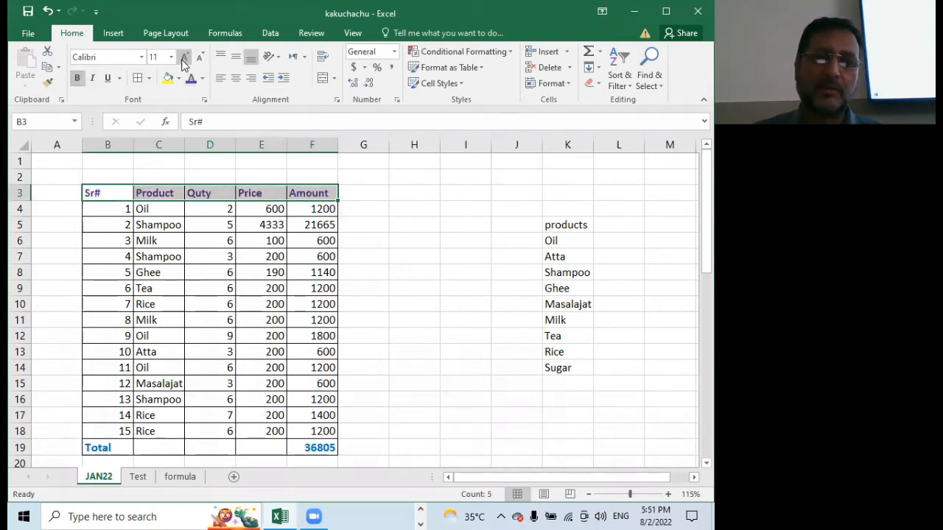
left_click(184, 57)
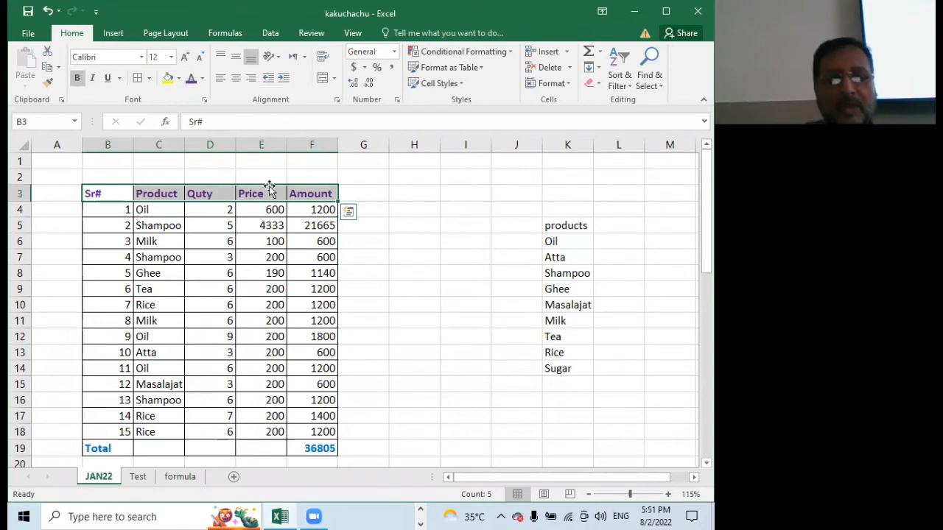
left_click(249, 263)
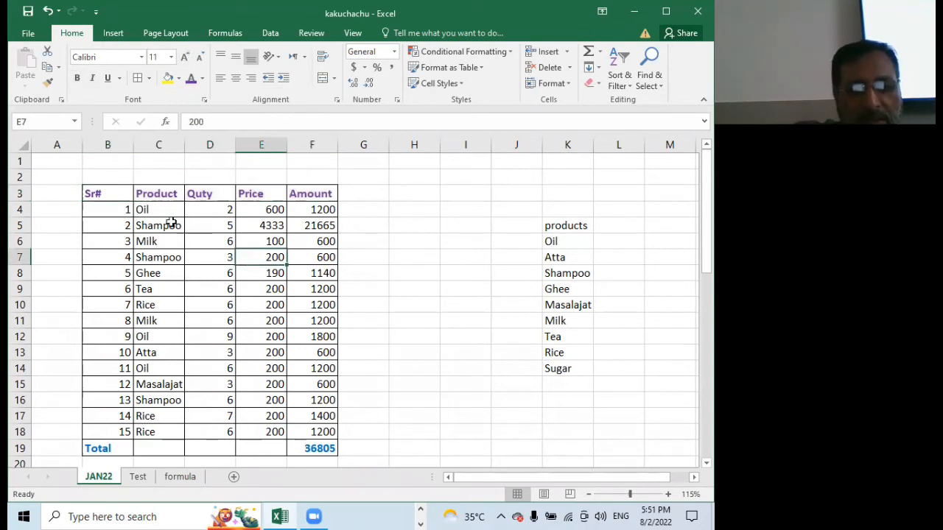
Apply thick outside borders around the whole table B3:F19
mouse_move(106, 192)
left_mouse_down()
mouse_move(154, 450)
mouse_move(312, 450)
left_mouse_up()
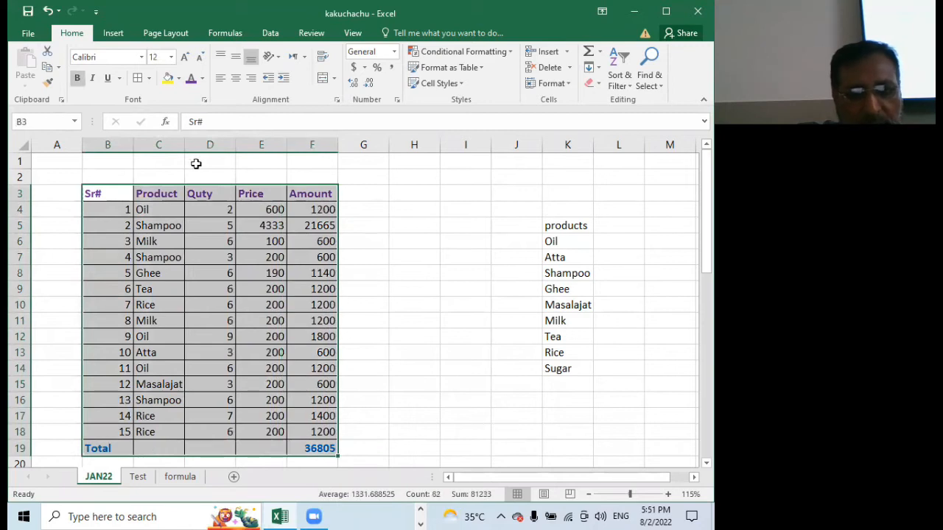
left_click(149, 79)
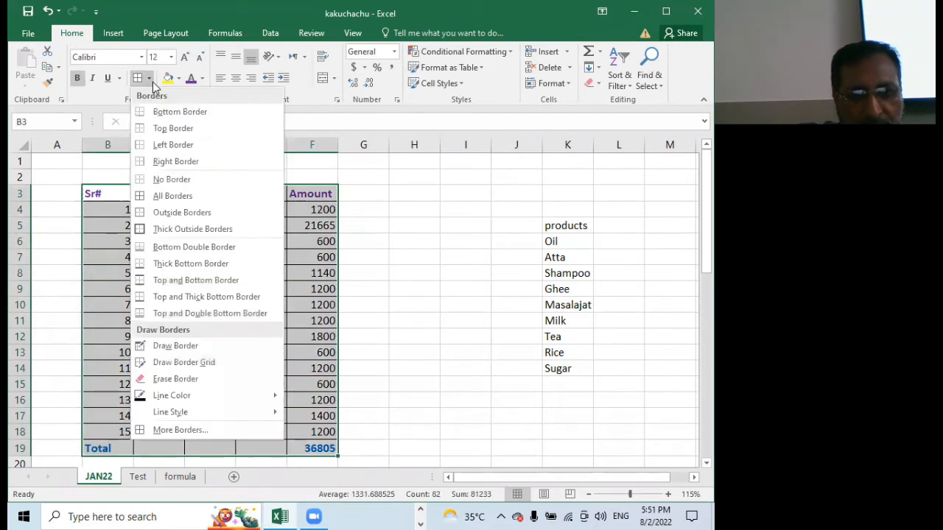
left_click(172, 229)
left_click(187, 320)
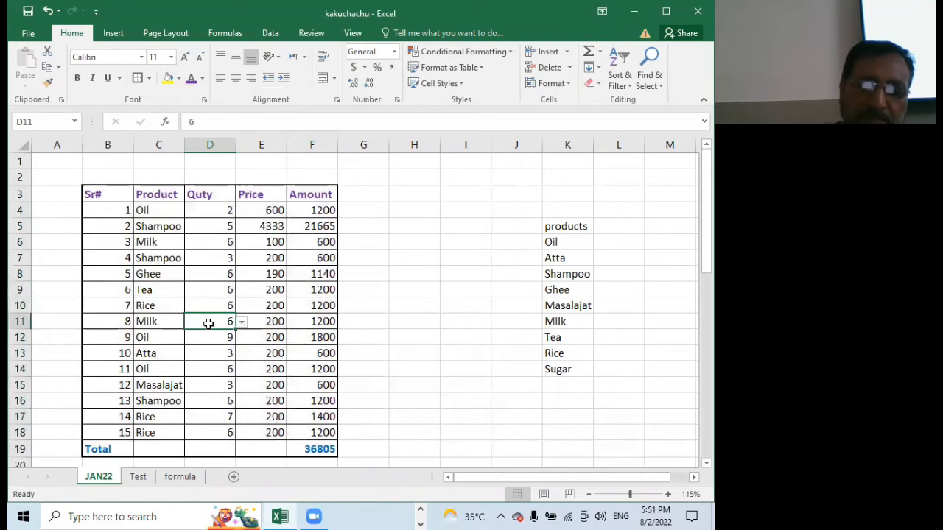
Merge and center the Total label across cells B19:E19
scroll(212, 304, "down", 5)
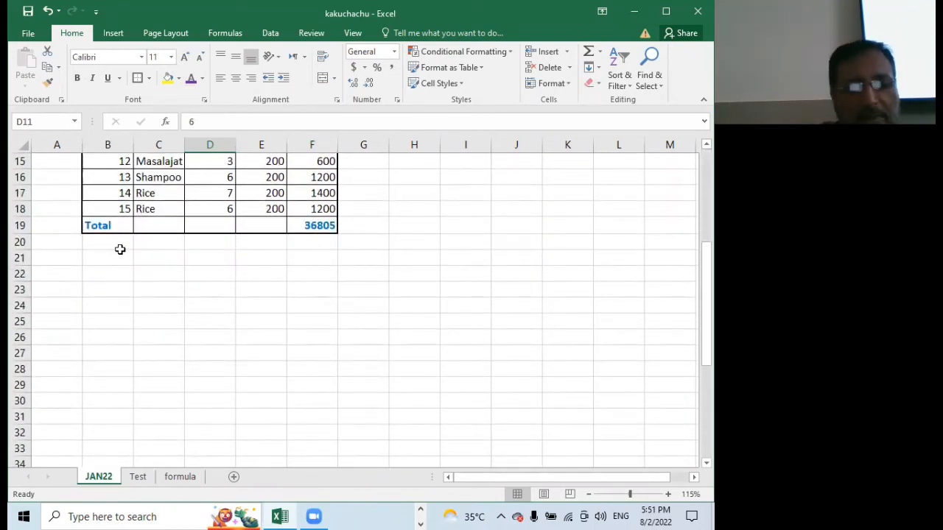
left_click(101, 225)
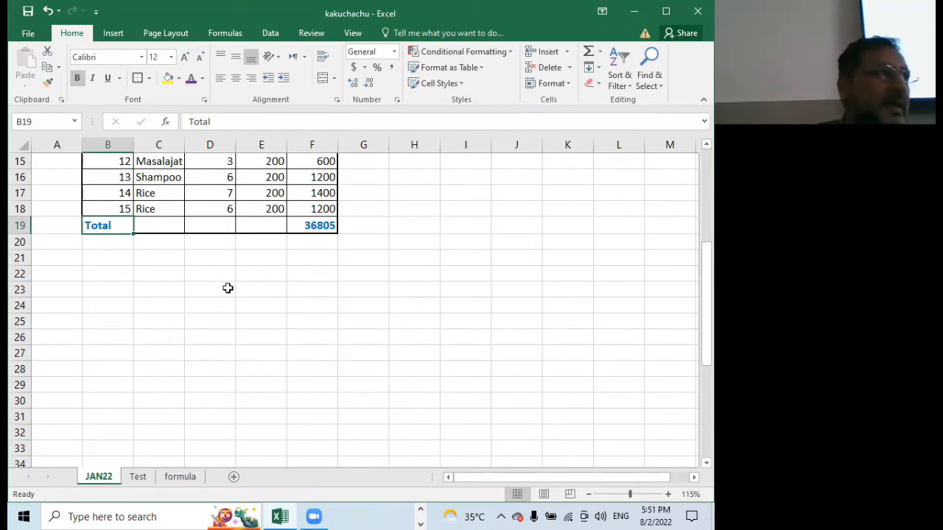
left_click(276, 246)
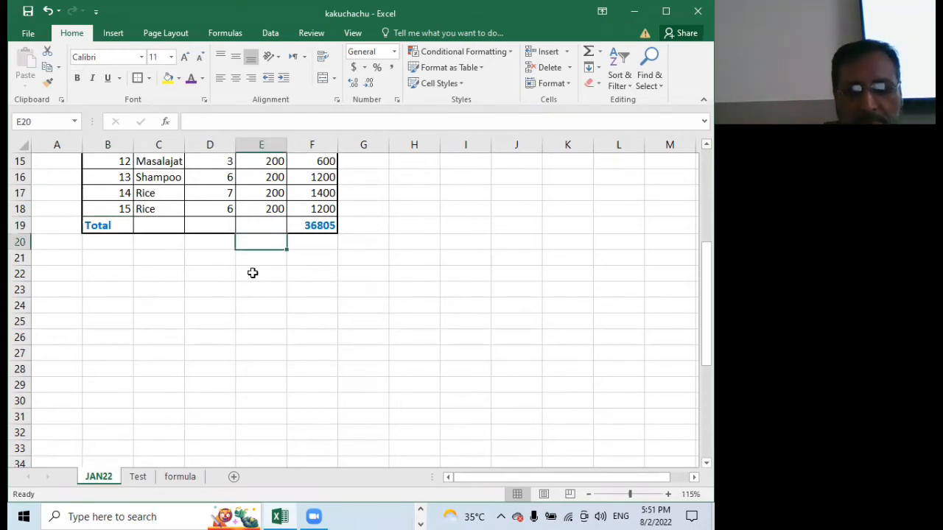
left_click_drag(251, 227, 114, 226)
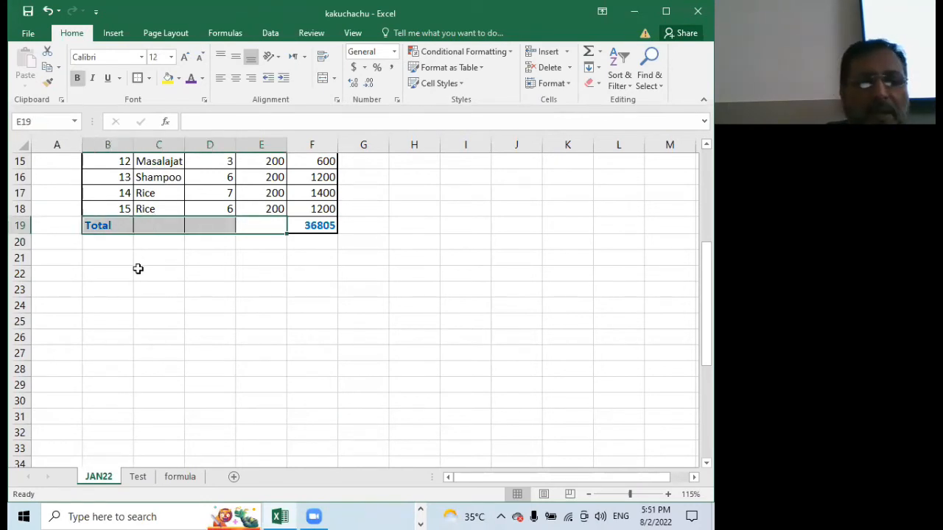
right_click(174, 226)
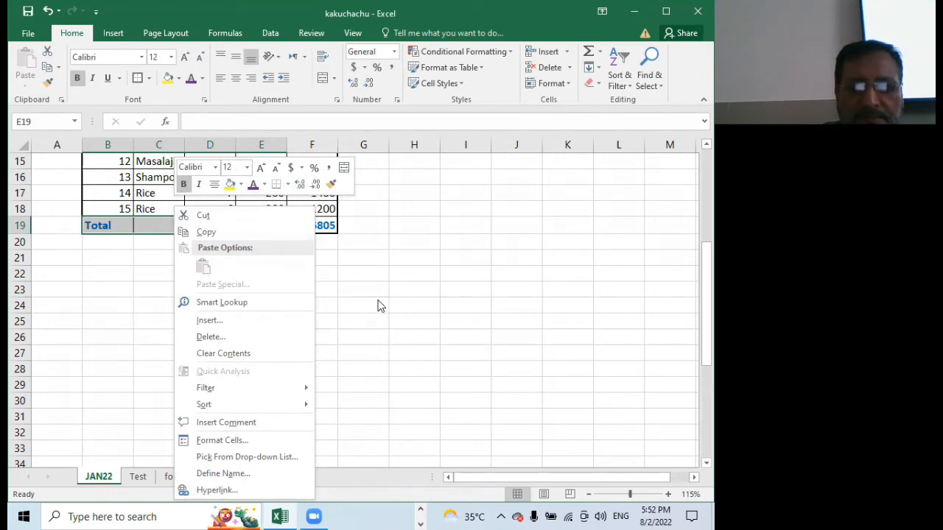
key("Escape")
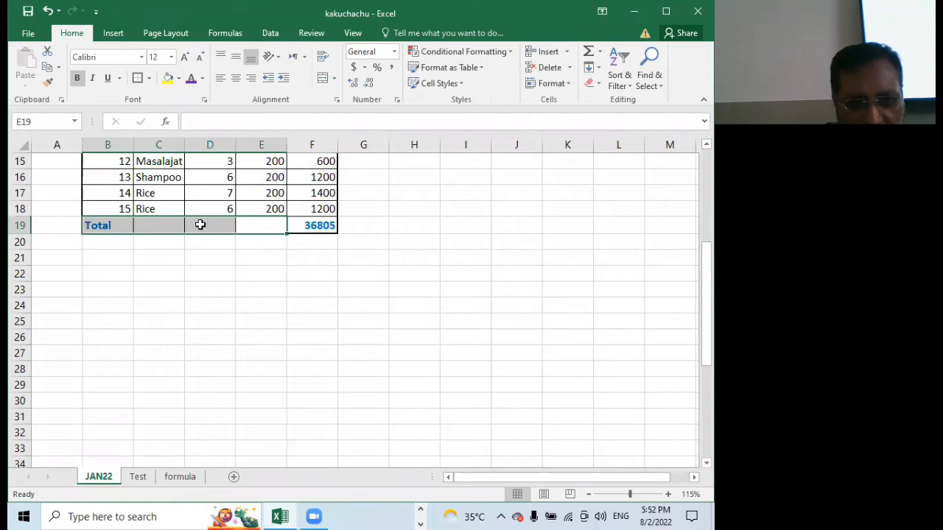
left_click(324, 83)
left_click(218, 260)
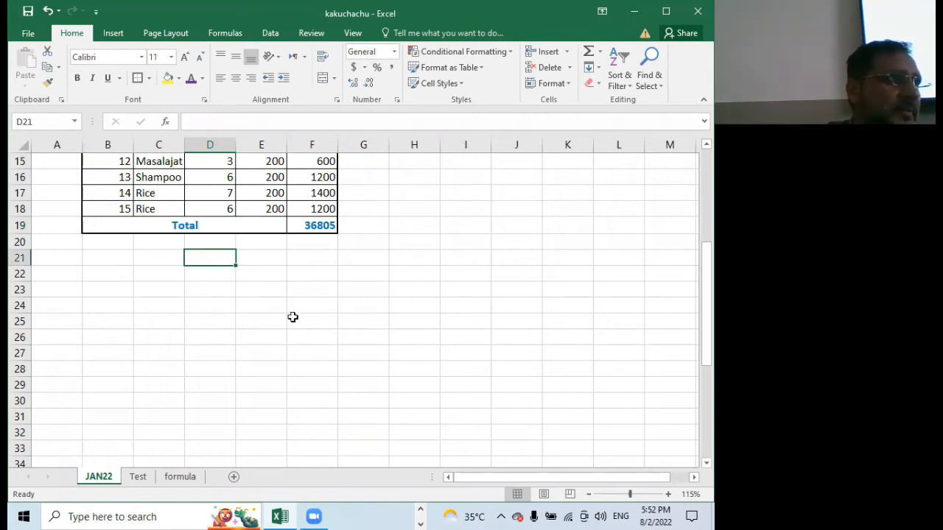
Merge and center the empty block D21:I24 below the table and undo that merge
left_click(209, 308)
left_click_drag(242, 310, 447, 260)
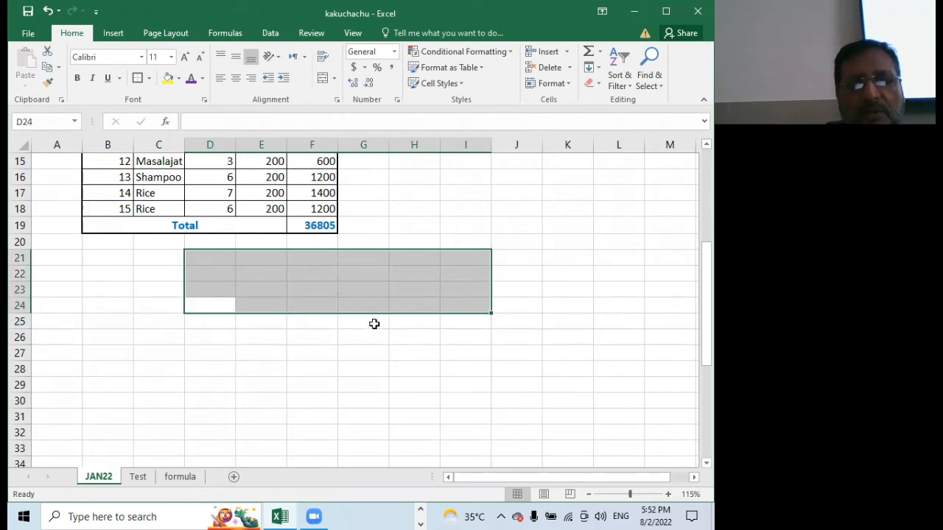
left_click(321, 82)
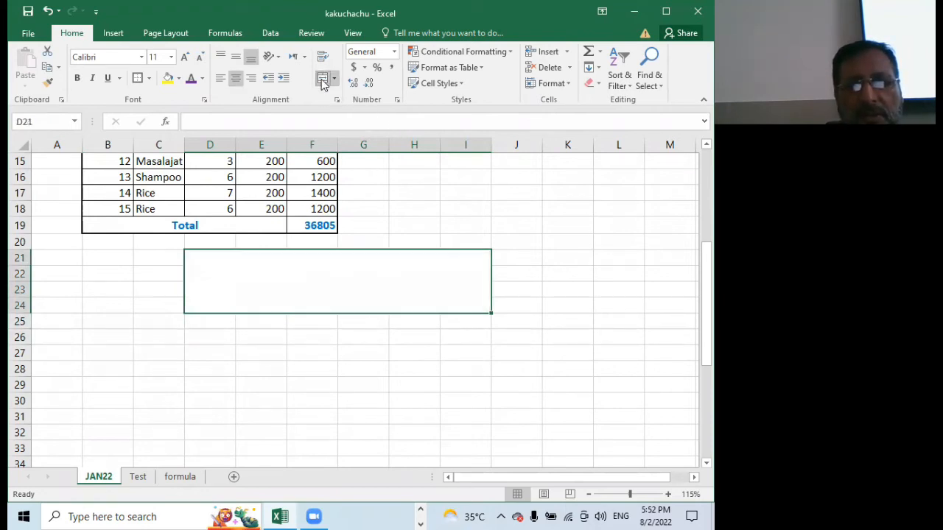
left_click(229, 365)
left_click(286, 286)
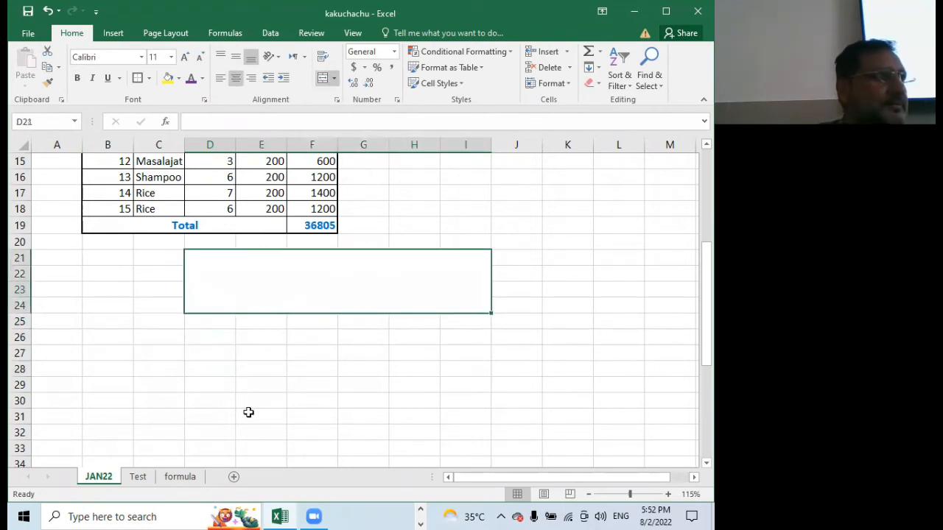
key("ctrl+z")
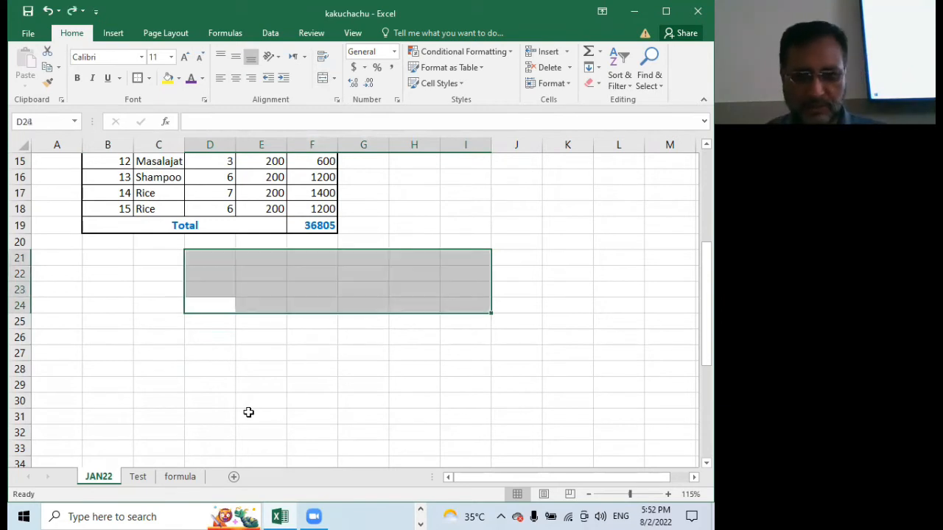
left_click(248, 387)
Insert two blank rows above the table, one at row 1 and one at row 2
scroll(251, 383, "up", 5)
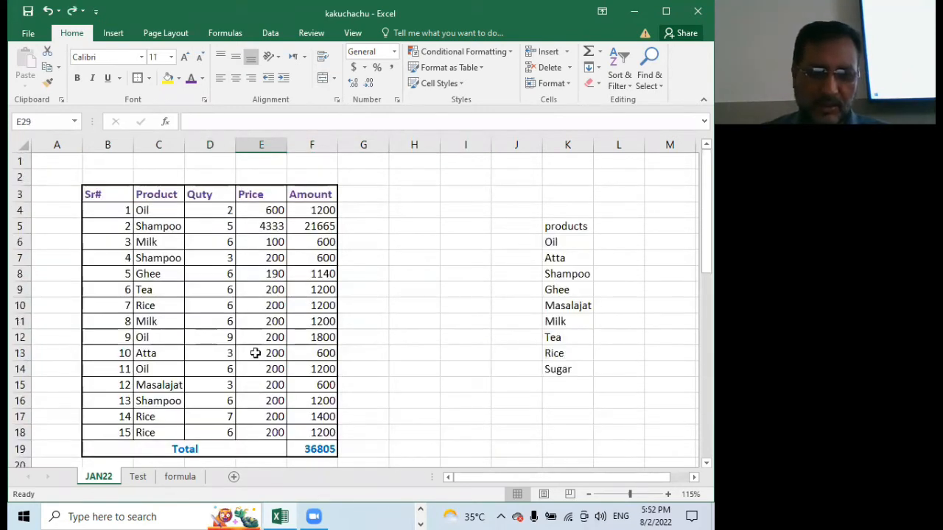
right_click(19, 160)
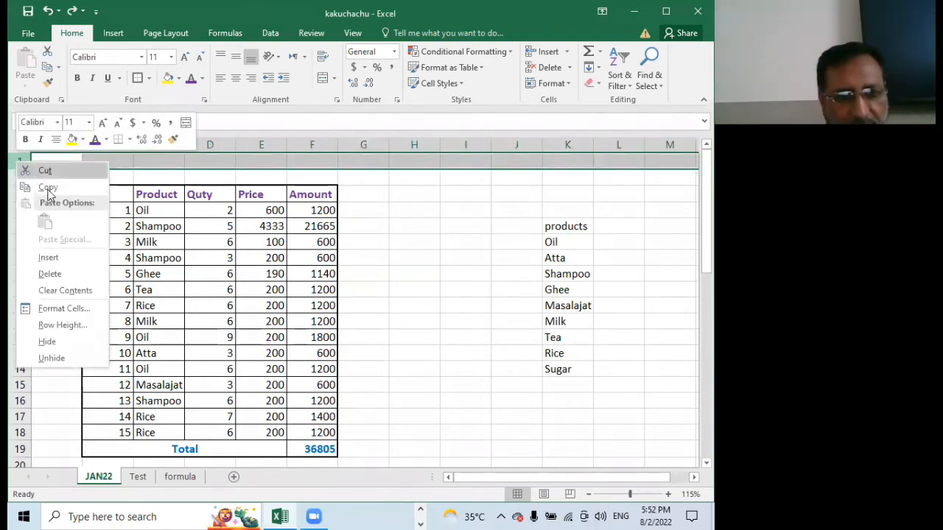
left_click(48, 257)
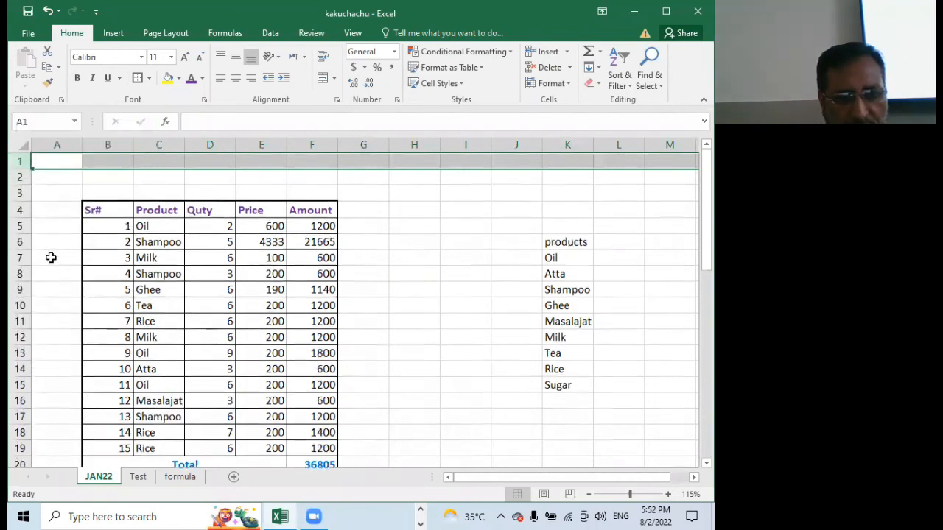
right_click(18, 177)
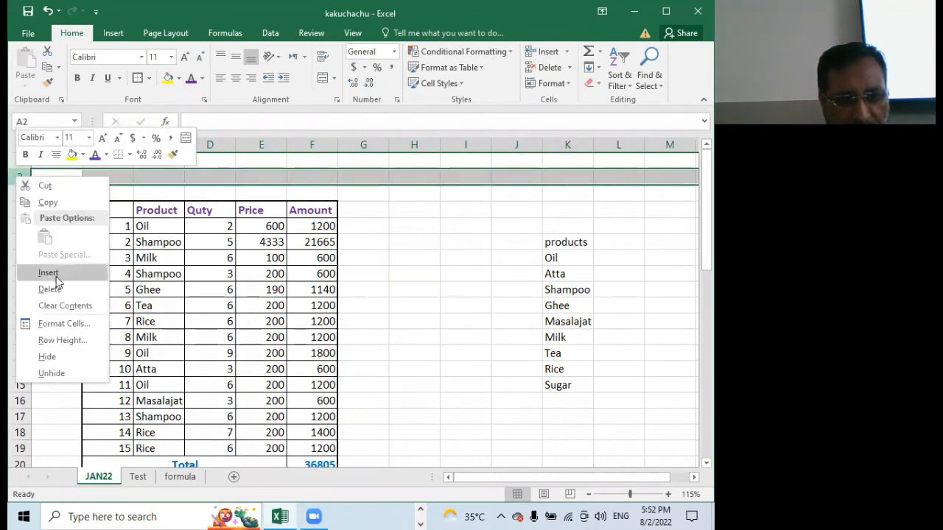
left_click(53, 273)
left_click(229, 157)
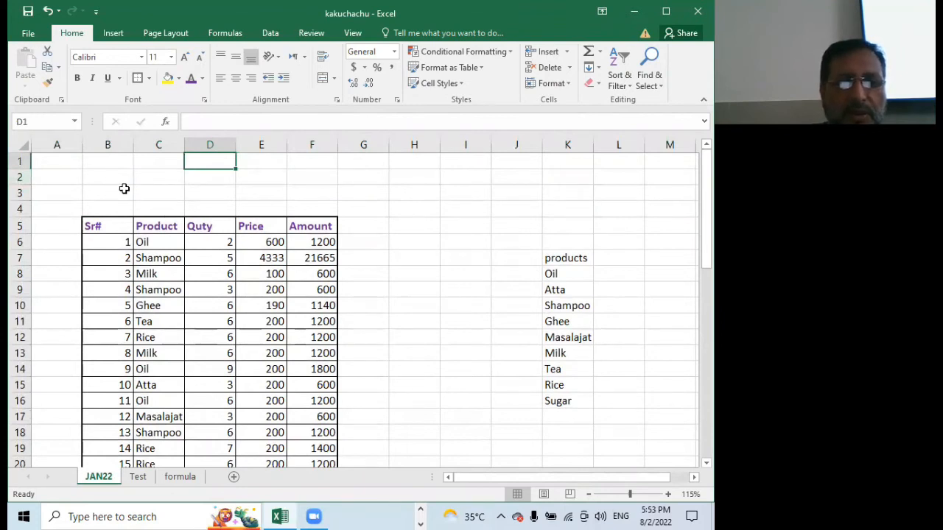
left_click(124, 189)
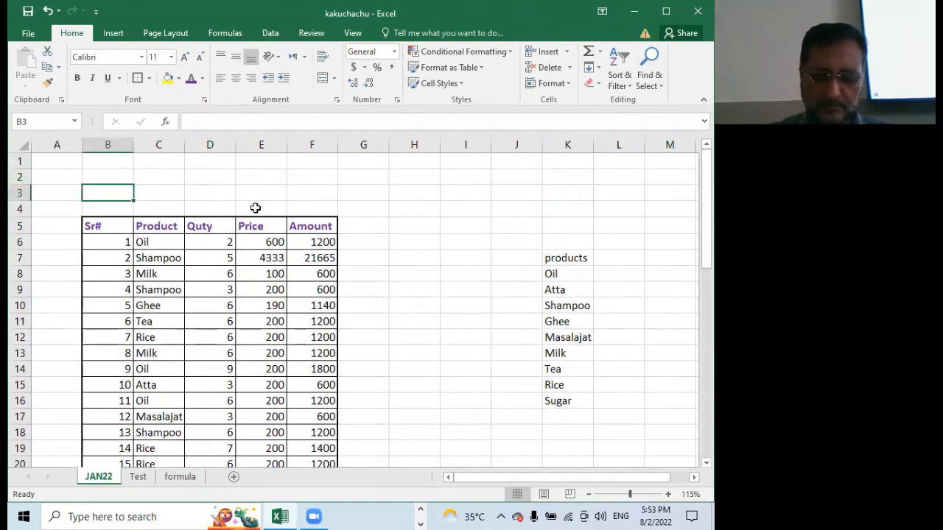
Enter the title "JAN22 Mothly Seet" in cell B3 above the table
type("J")
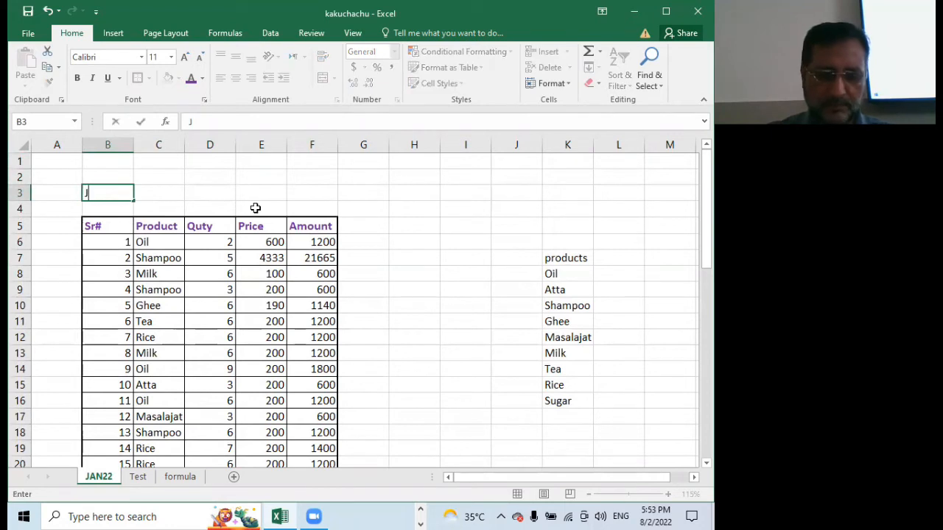
type("AN@@")
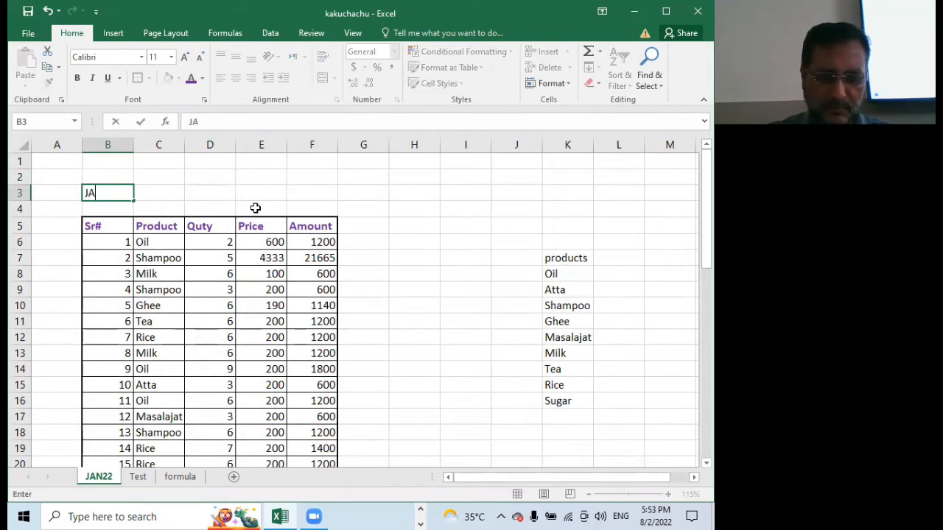
key("BackSpace")
key("BackSpace")
type("22")
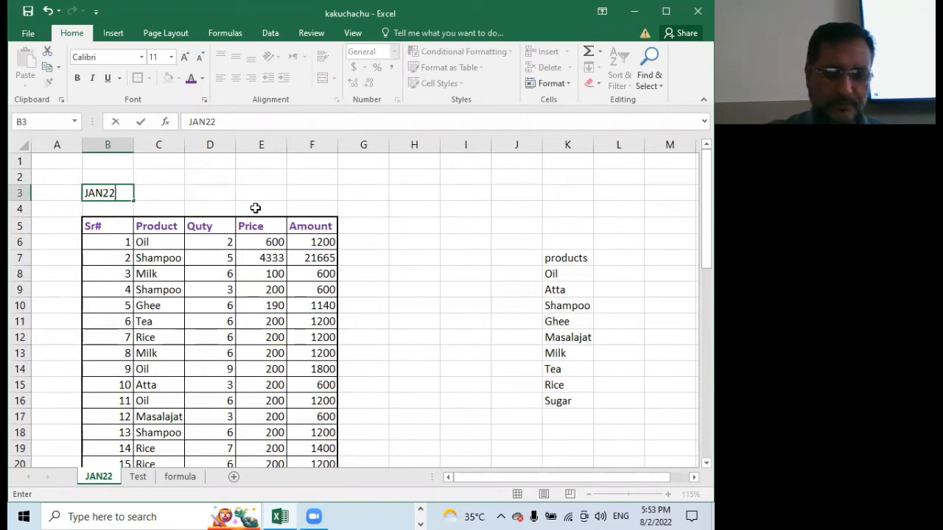
type(" Mothly")
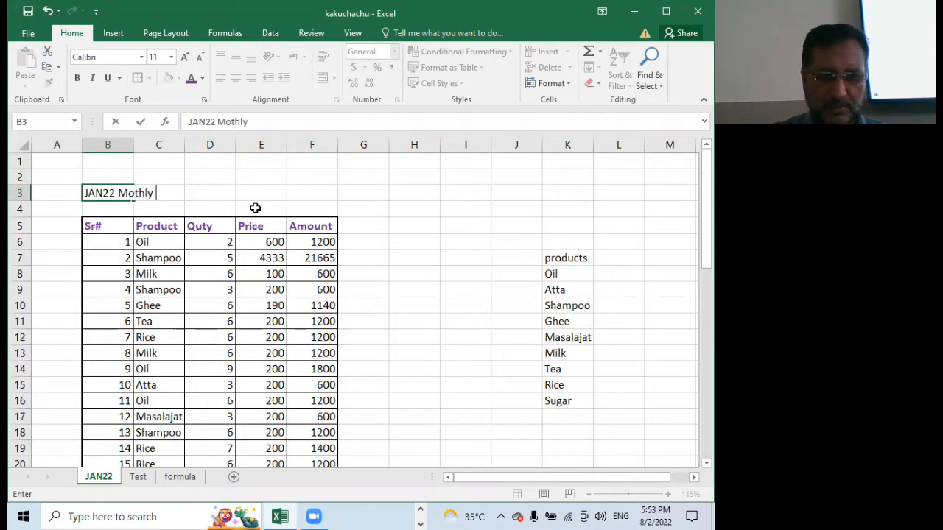
type("SH")
key("BackSpace")
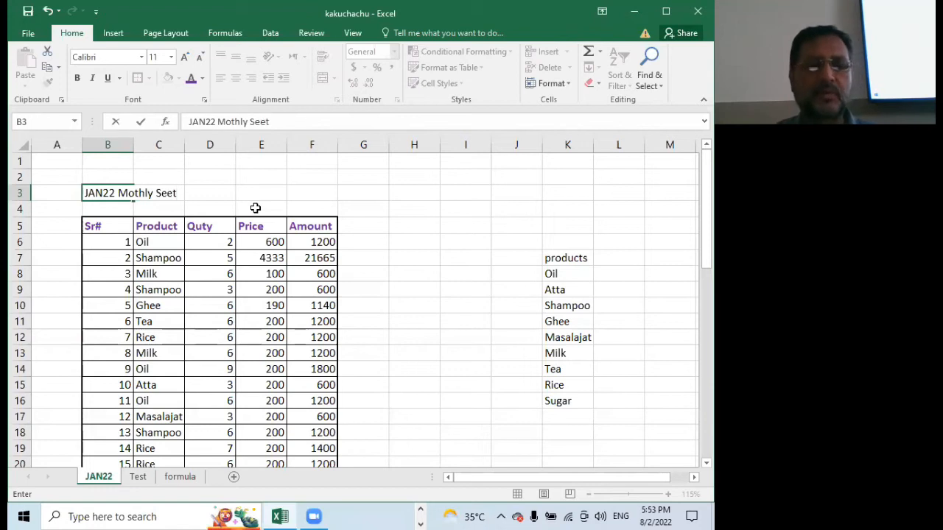
left_click(327, 189)
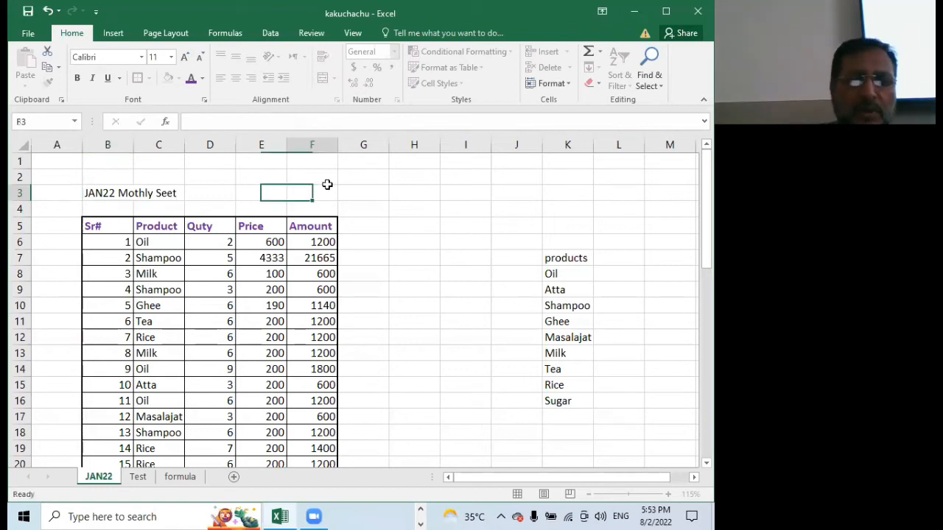
Compare cell B3 with the neighbouring cell its title spills over, and enter "Year 22" in C3
left_click(98, 193)
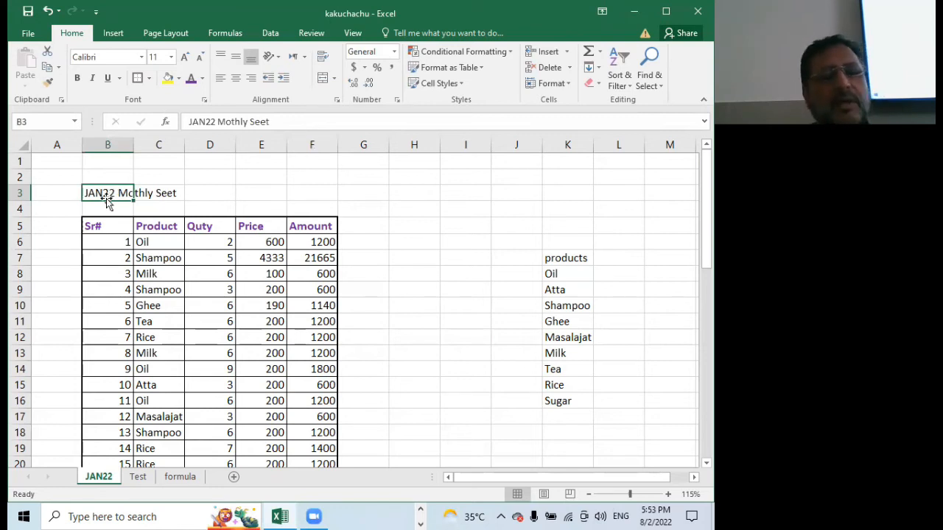
left_click(146, 194)
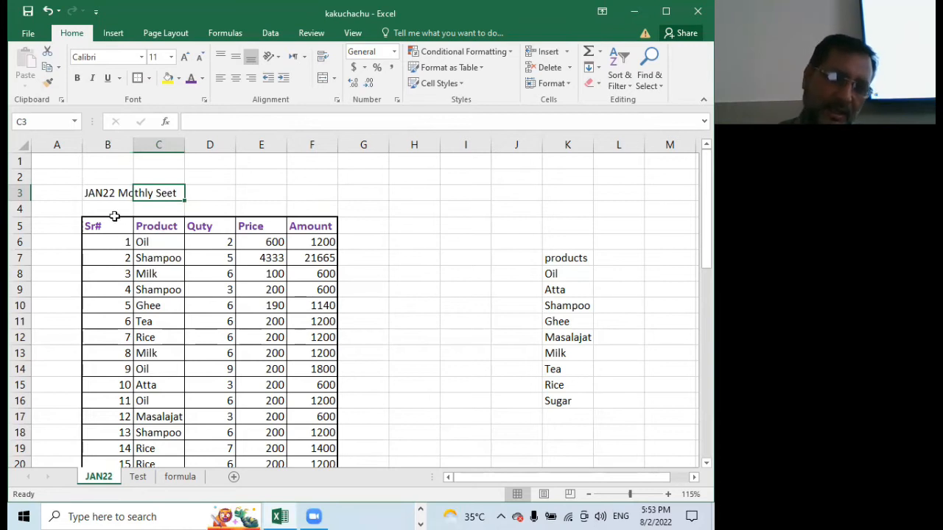
left_click(98, 193)
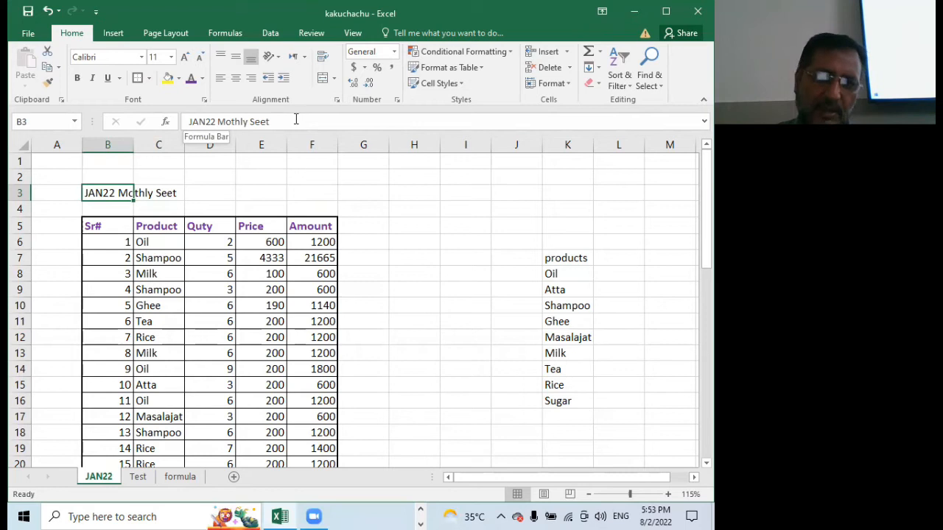
left_click(168, 195)
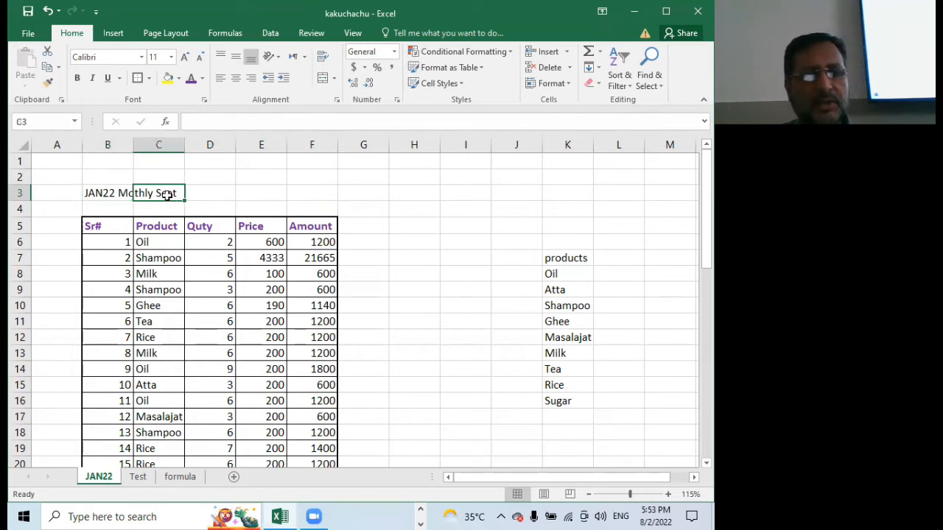
left_click(107, 192)
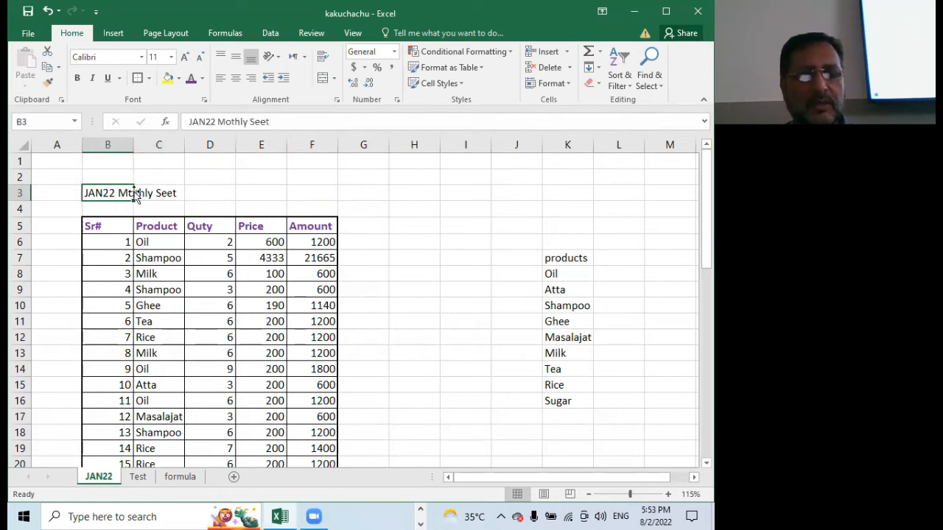
left_click(167, 195)
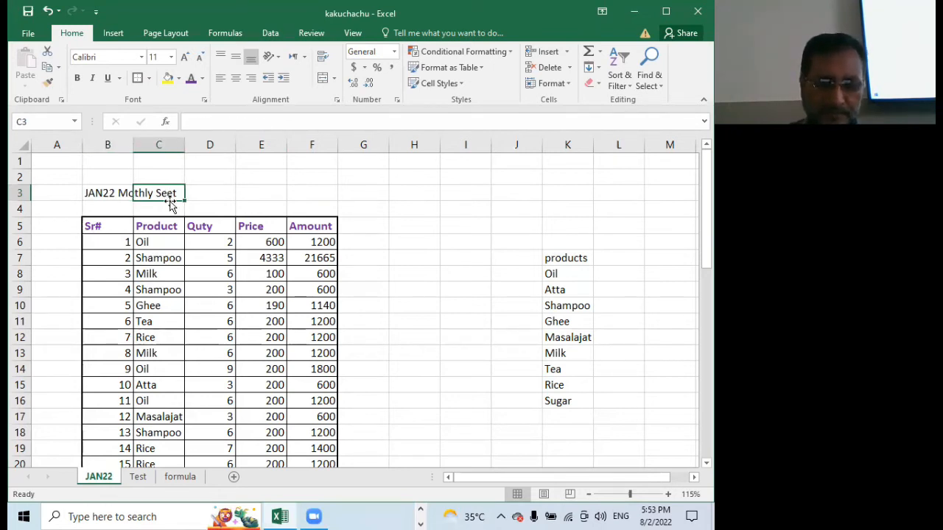
type("Ye")
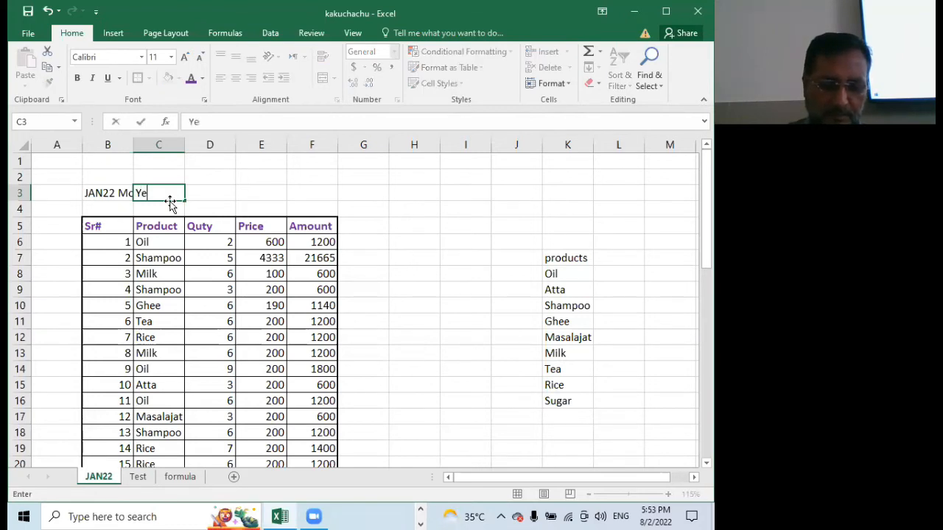
type("ar 22")
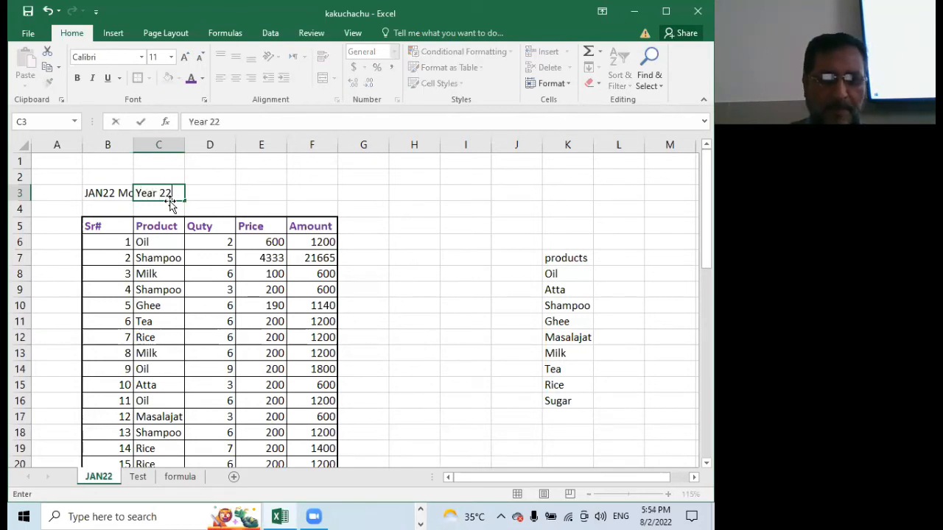
left_click(258, 193)
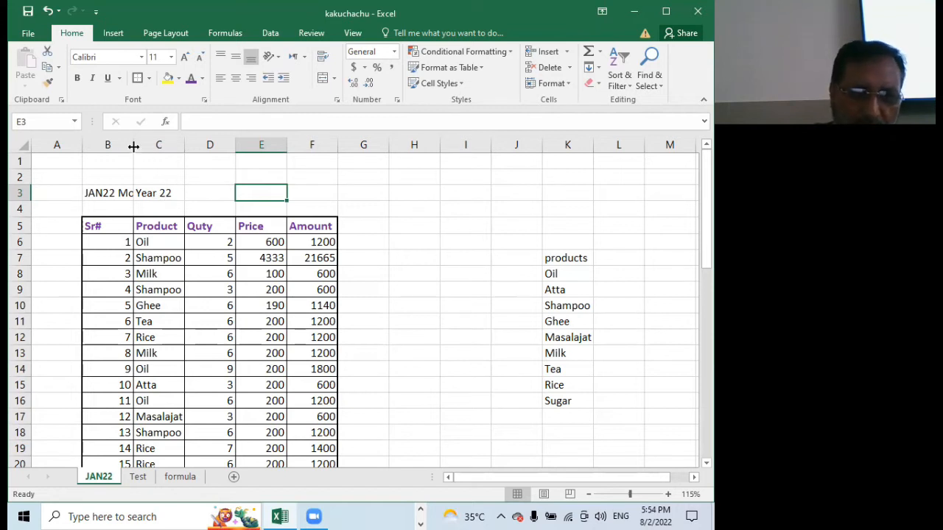
Widen column B and auto-fit it to the full title text in B3
left_click_drag(136, 144, 167, 146)
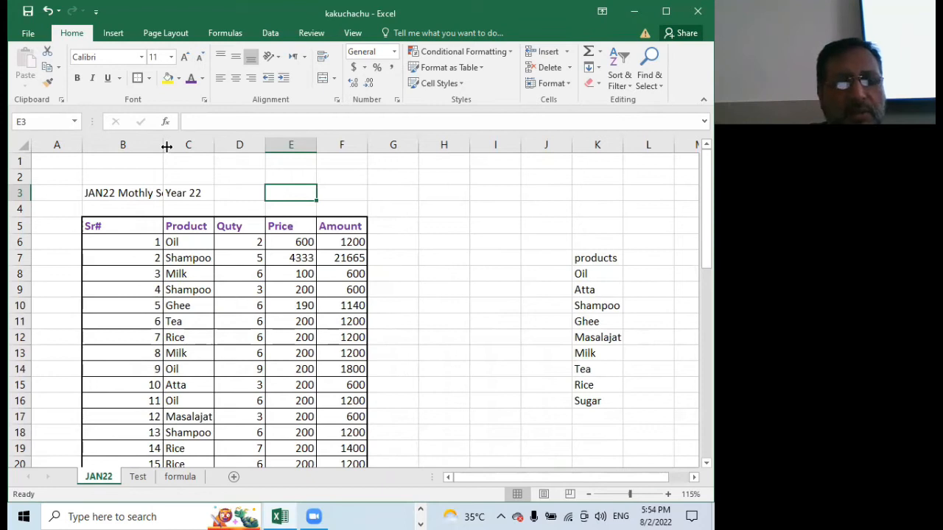
double_click(163, 144)
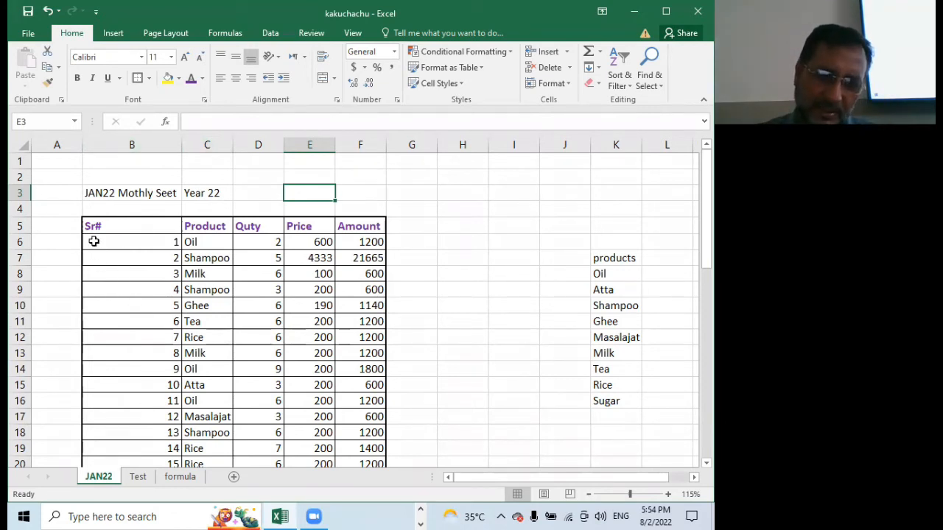
Narrow column B to suit the Sr# numbers and clear the "Year 22" text from C3
left_click_drag(182, 148, 112, 148)
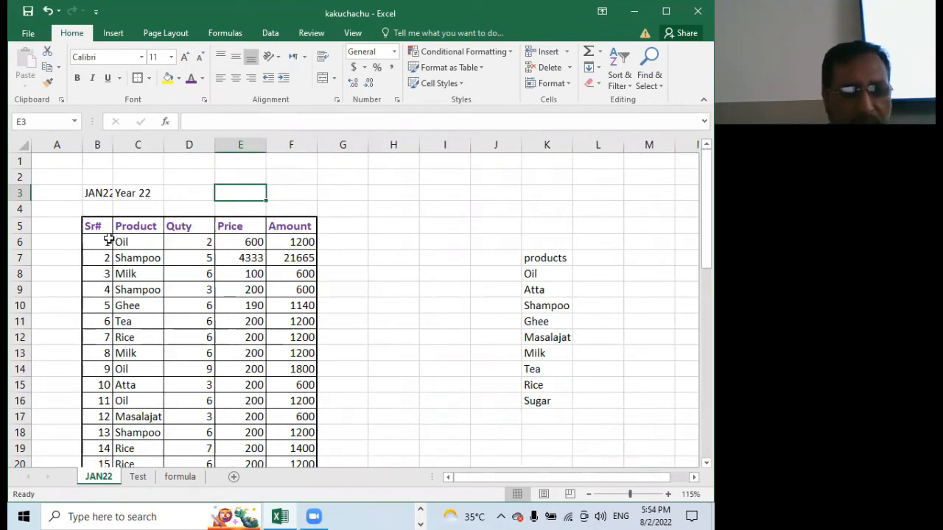
left_click(103, 194)
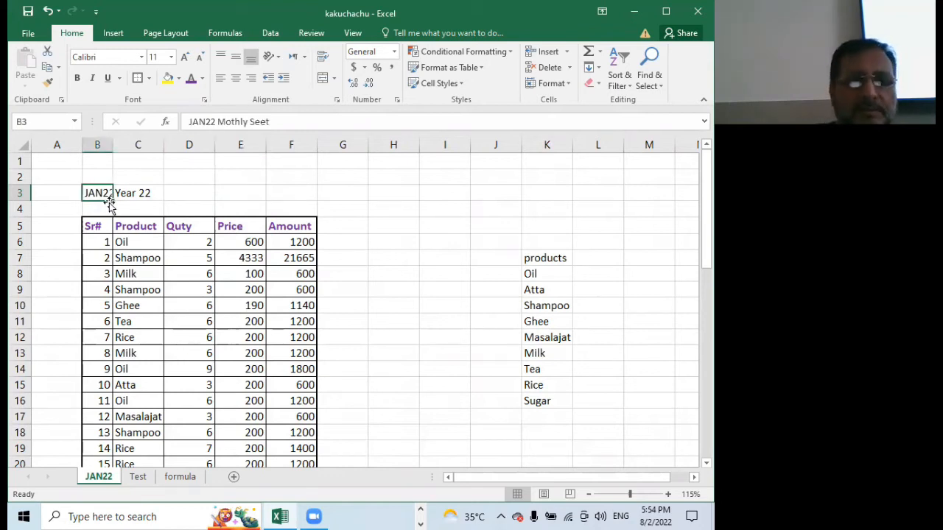
key("Delete")
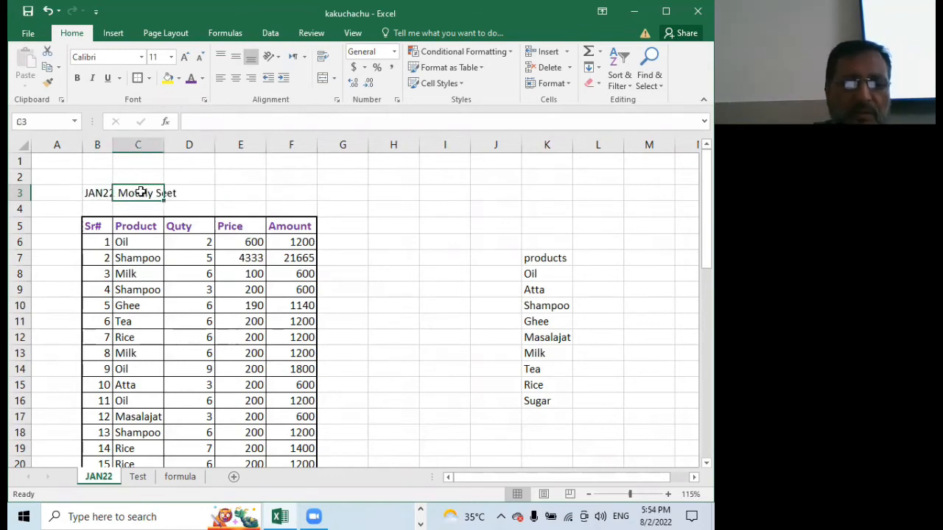
Format the title in B3 as bold, font size 16, in the standard dark red colour
left_click(94, 188)
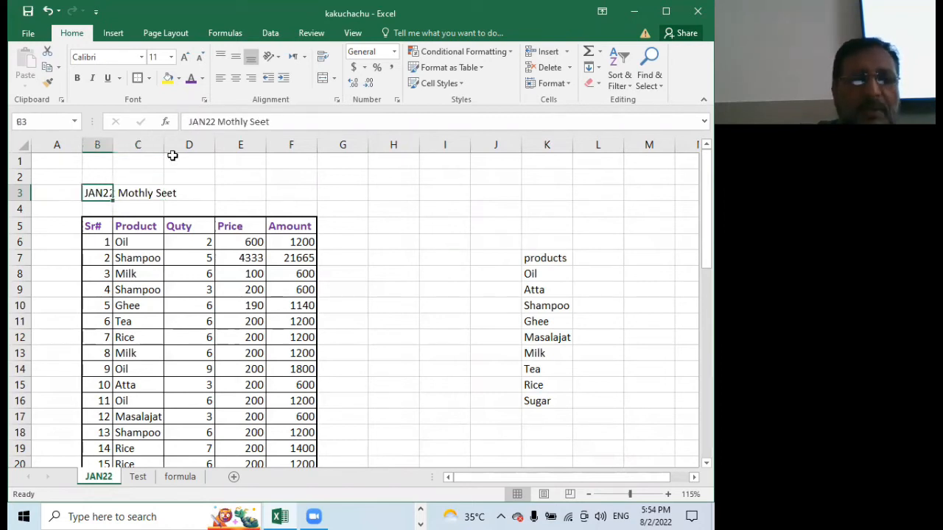
left_click(77, 77)
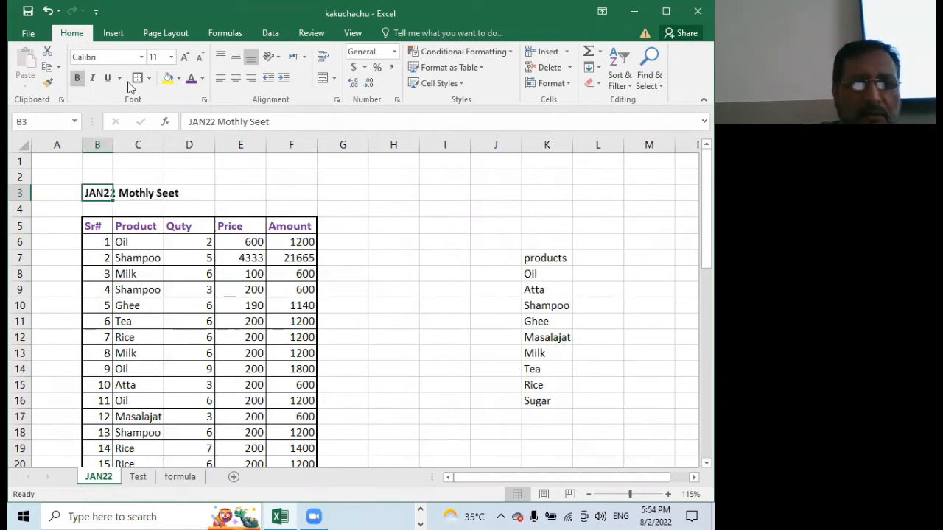
left_click(188, 62)
left_click(187, 62)
left_click(188, 62)
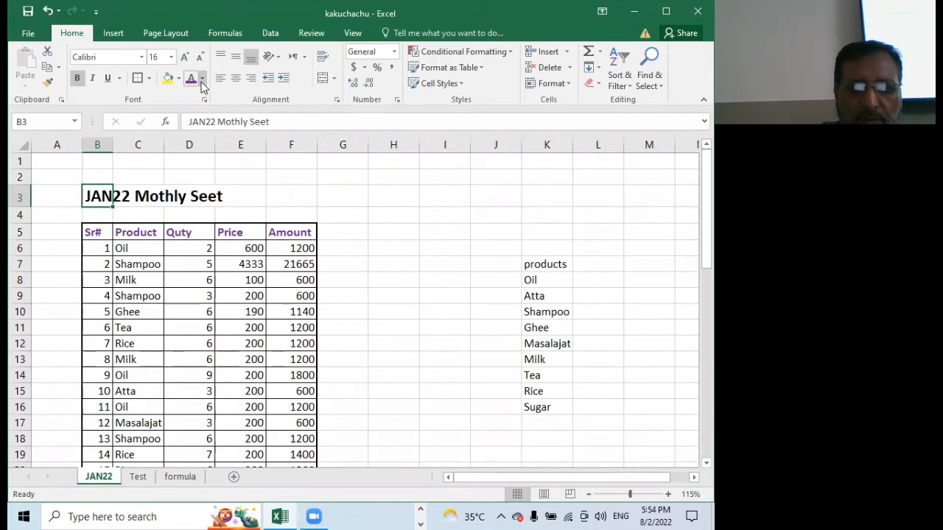
left_click(202, 79)
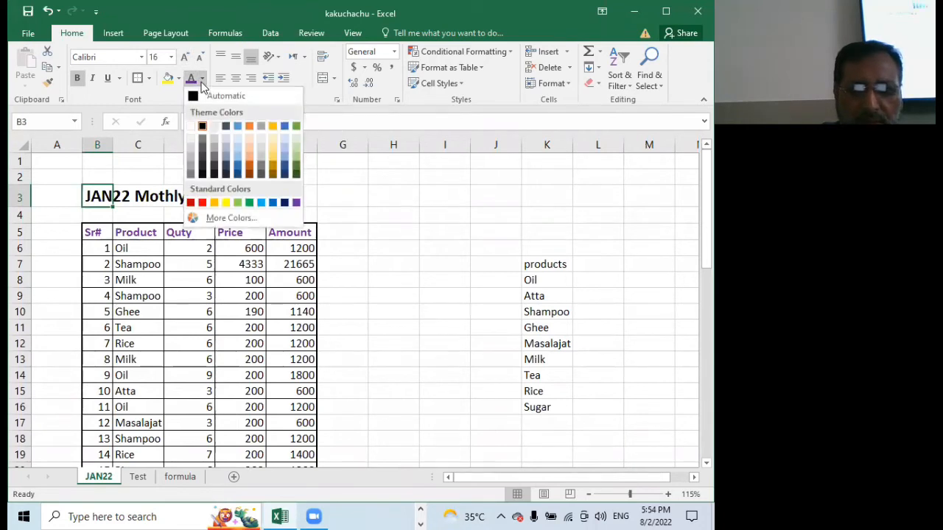
left_click(190, 203)
left_click(292, 198)
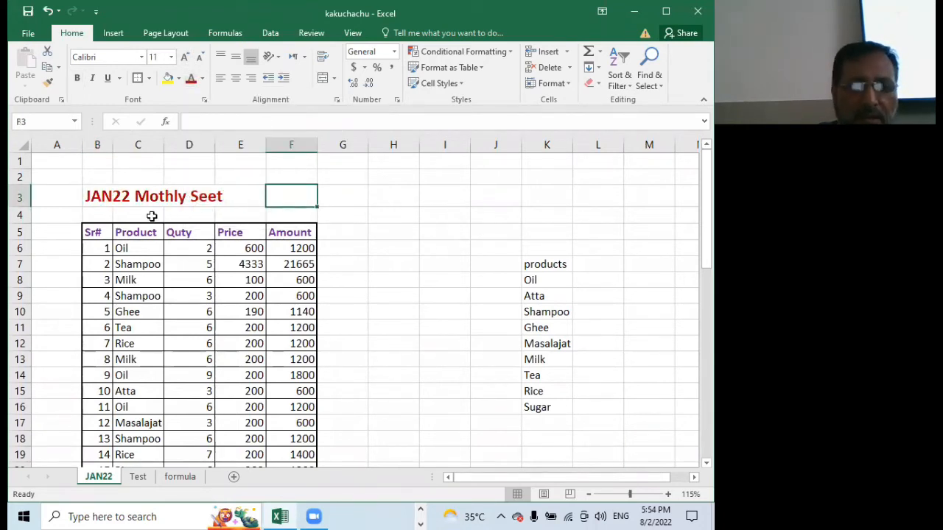
Merge and center the title across B3:F3, matching the table's width
left_click(87, 195)
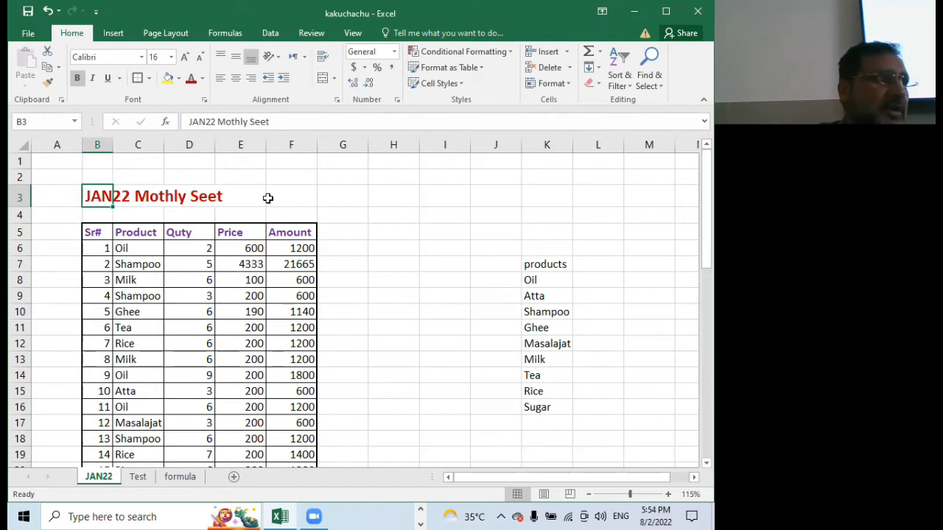
left_click_drag(99, 193, 292, 197)
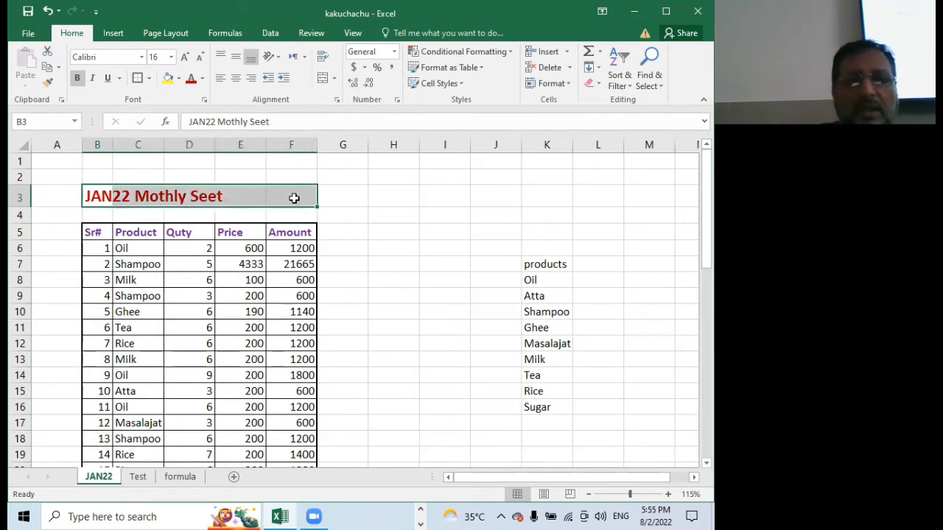
left_click(324, 79)
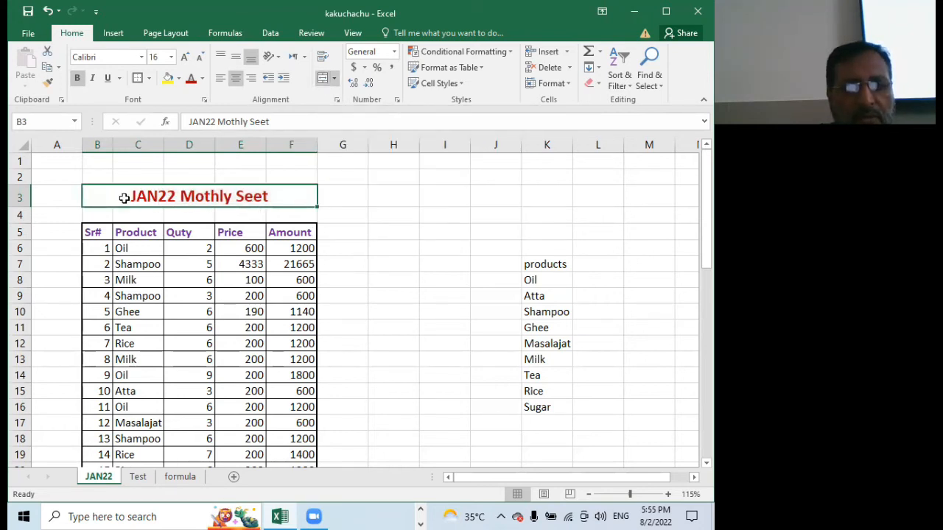
left_click(216, 248)
Apply all borders to the merged title cell B3:F3
left_click(192, 198)
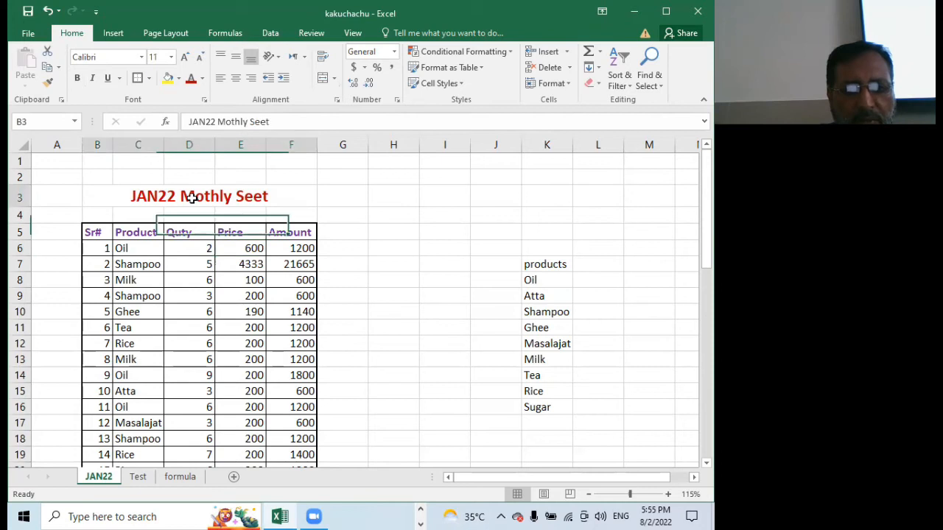
left_click(149, 78)
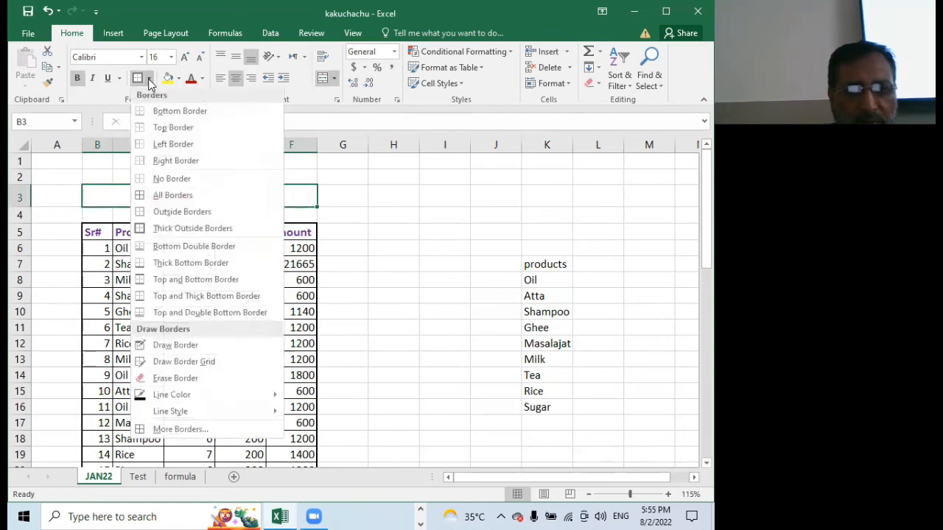
left_click(186, 196)
left_click(213, 283)
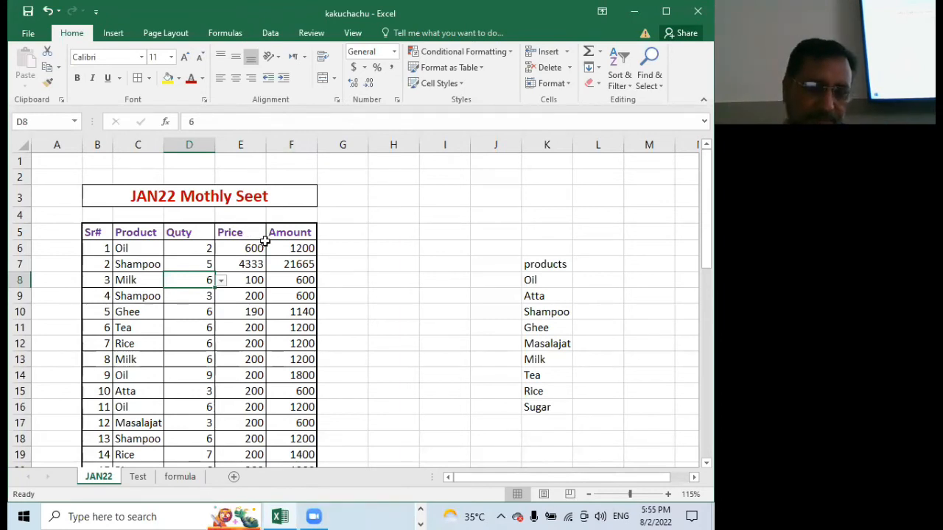
Review the formatted table down to its Total row and check the header cells from Product to Amount
scroll(405, 216, "down", 3)
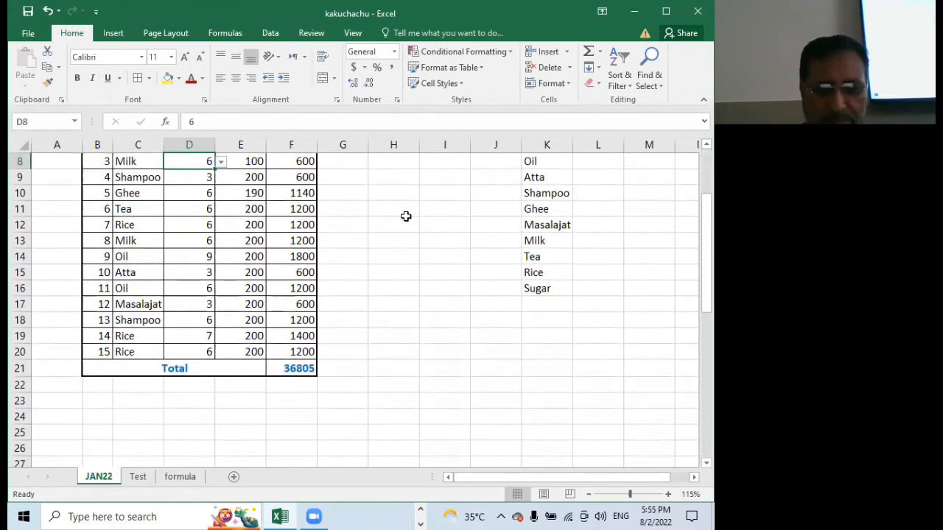
scroll(405, 216, "up", 3)
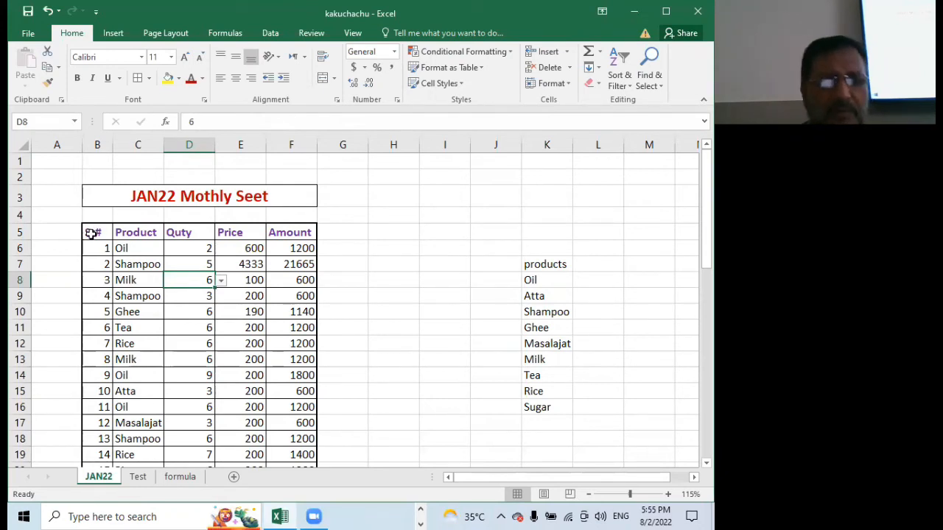
left_click(143, 233)
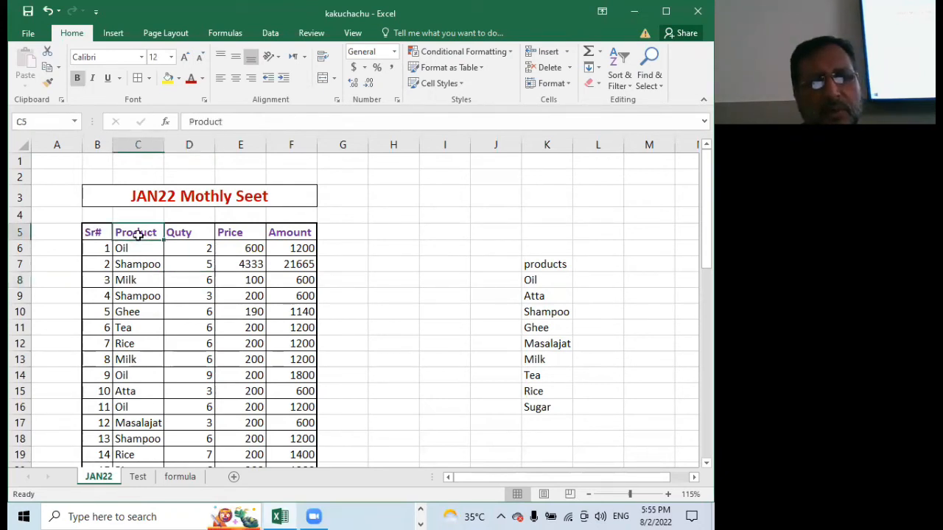
left_click(188, 234)
left_click(239, 234)
left_click(298, 234)
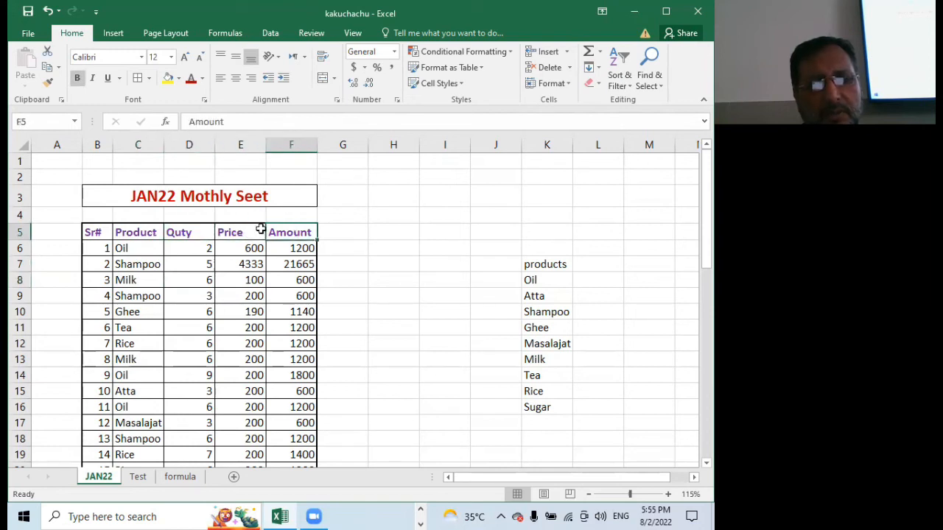
Insert a blank column between the Product and Quty columns of the JAN22 table
left_click_drag(191, 232, 292, 233)
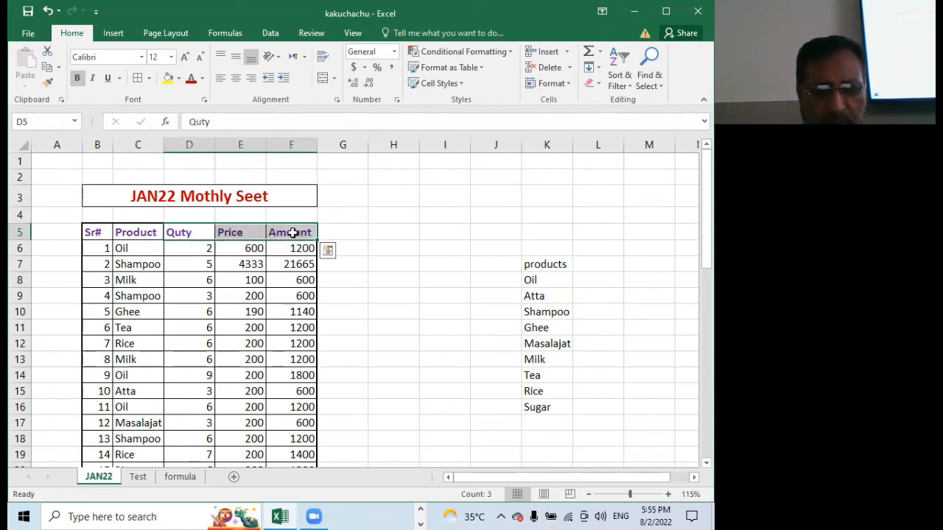
left_click(203, 251)
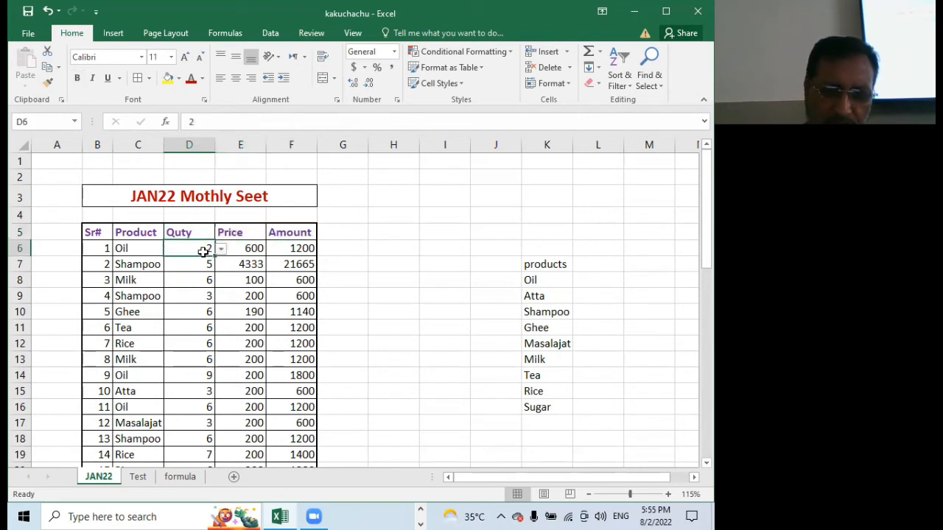
left_click(124, 248)
left_click(192, 250)
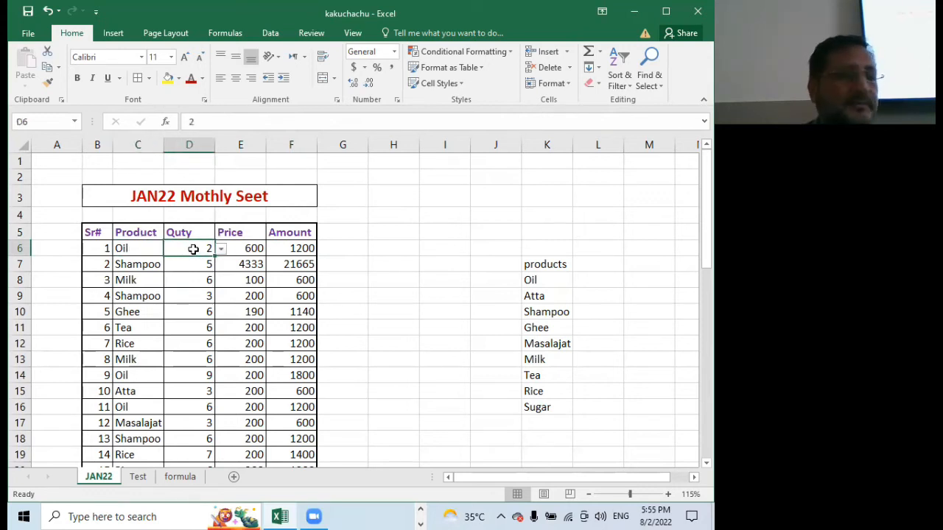
right_click(203, 149)
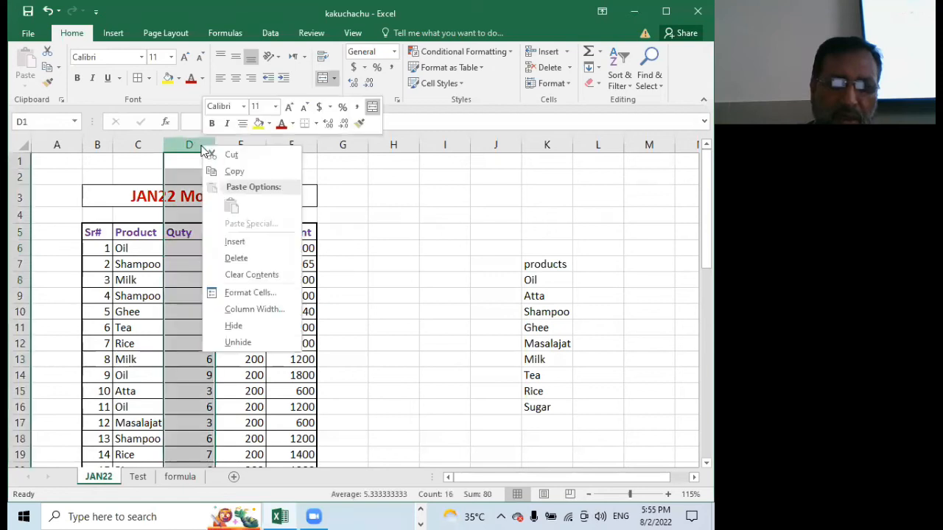
left_click(261, 244)
left_click(240, 274)
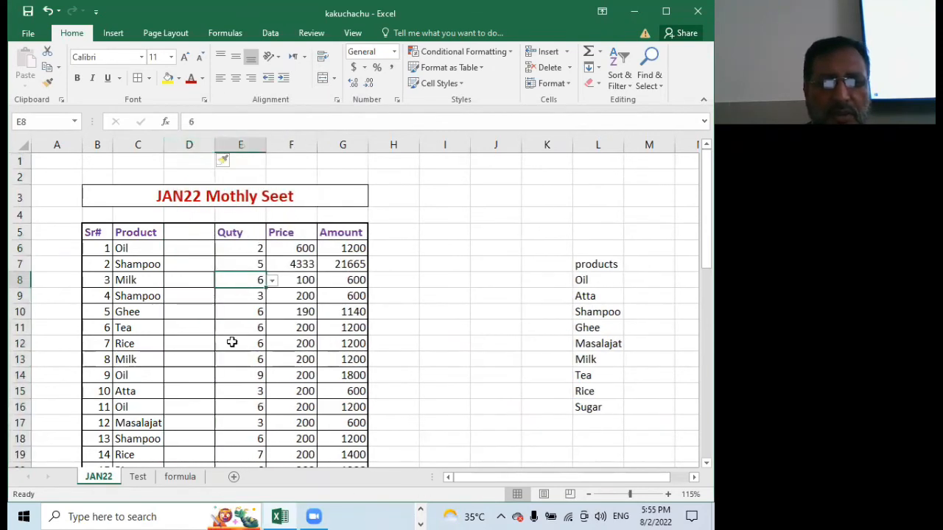
Enter the header "Comp.Name" in cell D5 of the new column
left_click(195, 231)
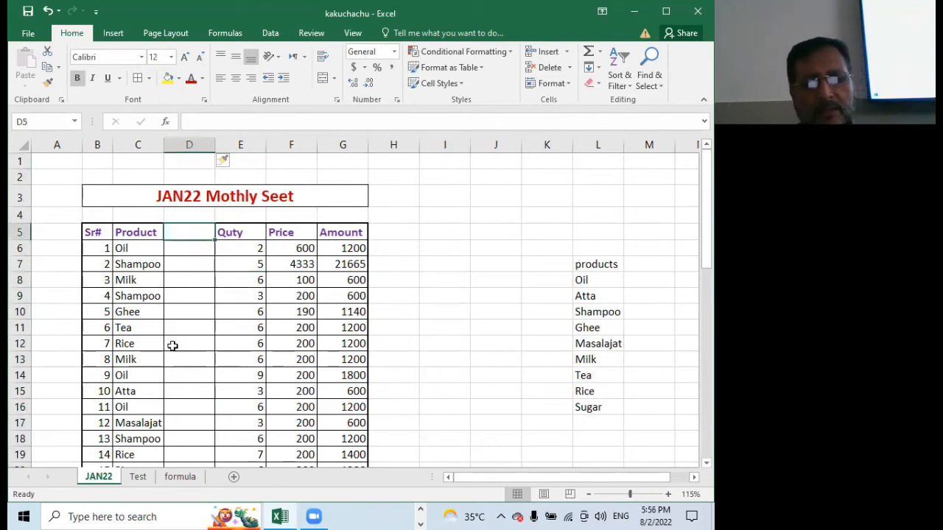
type("Com")
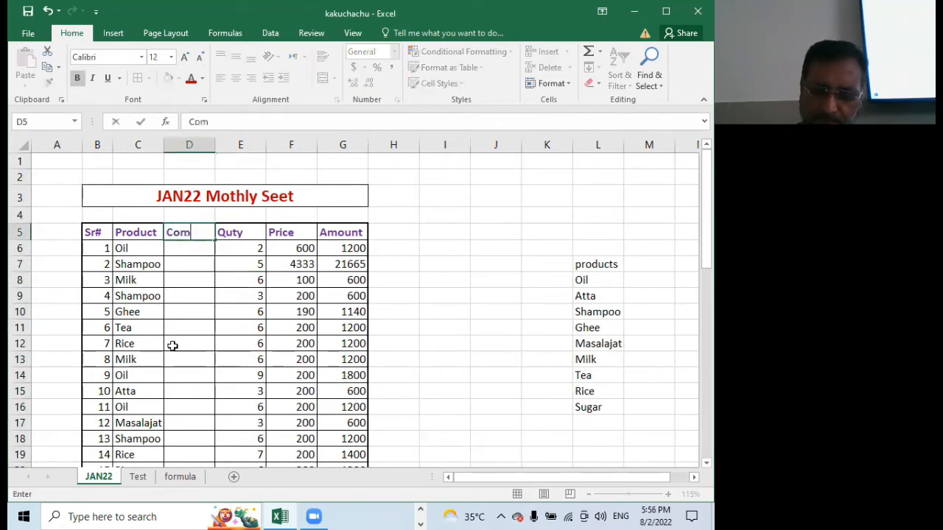
type("p.Name")
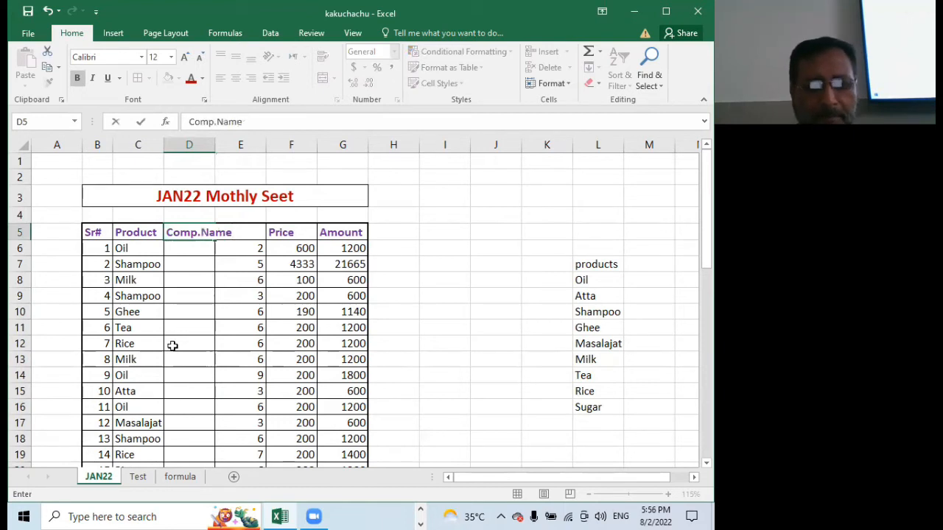
left_click(190, 391)
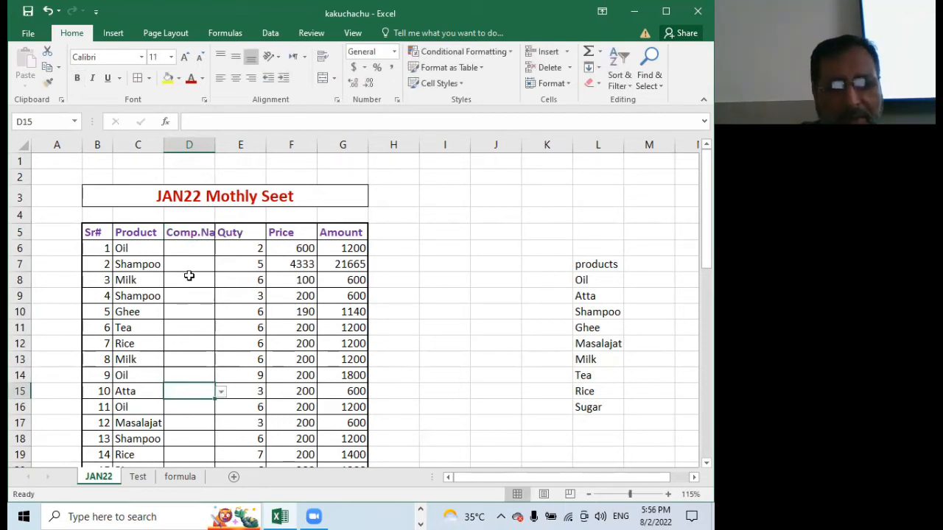
Widen column D so the Comp.Name header fits with room to spare, and narrow the Price column
left_click(186, 233)
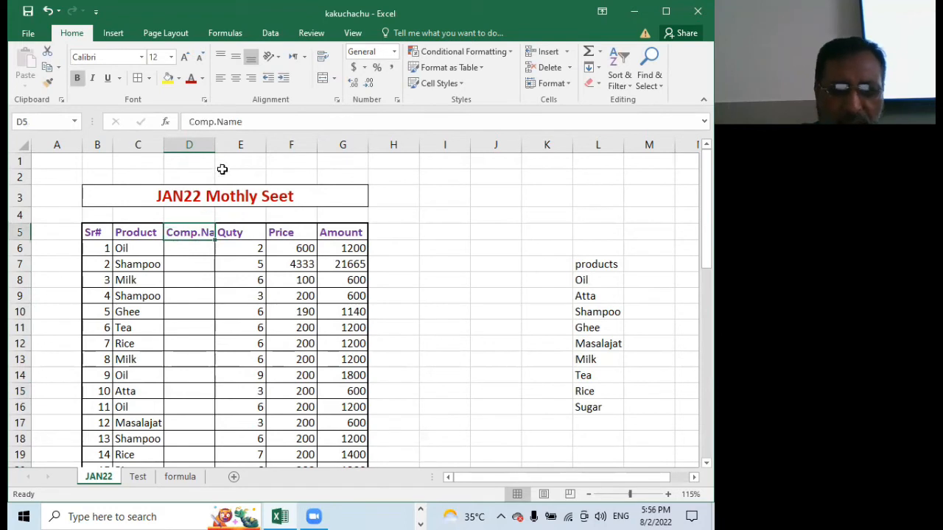
left_click_drag(219, 146, 240, 147)
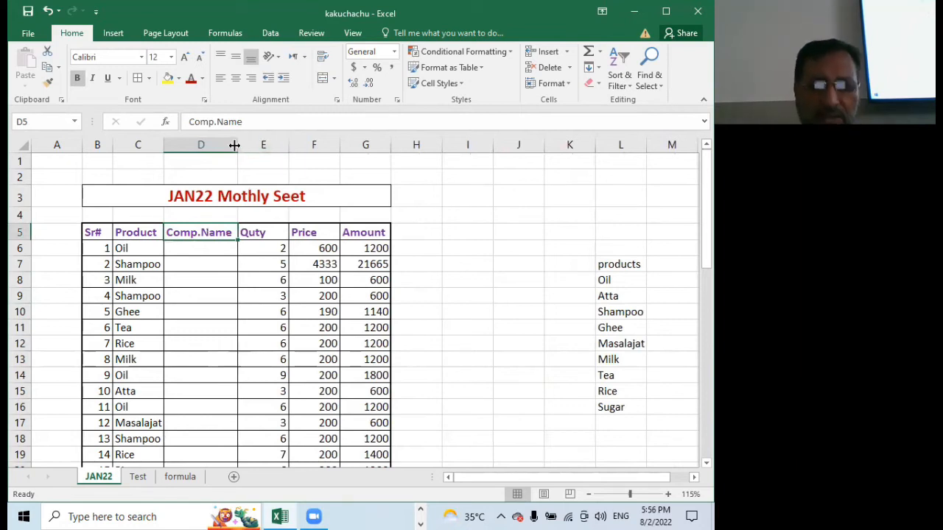
left_click_drag(234, 145, 257, 143)
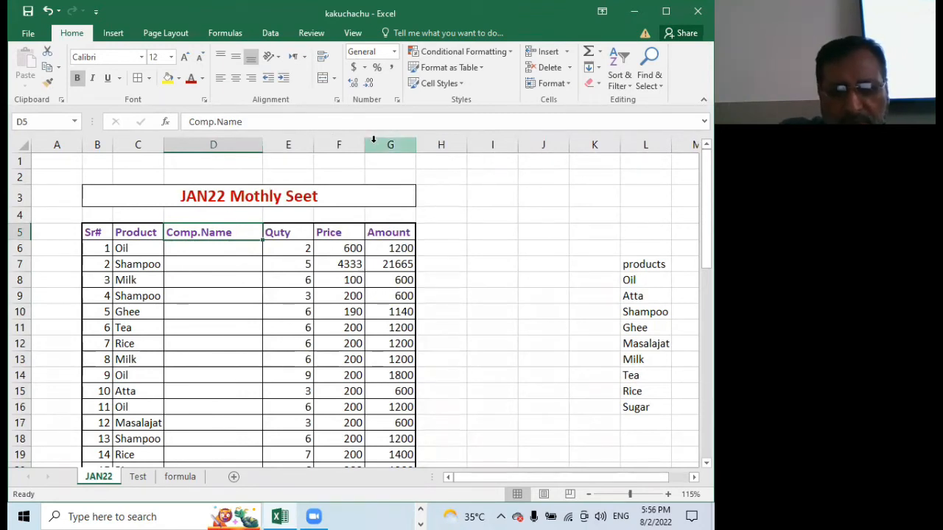
left_click_drag(365, 147, 394, 146)
left_click(395, 148)
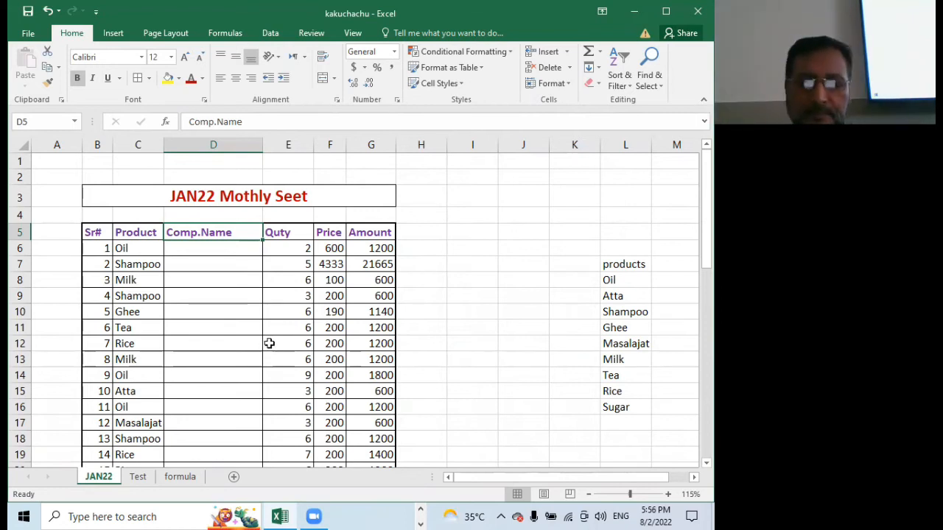
Enter a person's full name in cell E24 below the Total row
scroll(269, 342, "down", 5)
left_click(285, 307)
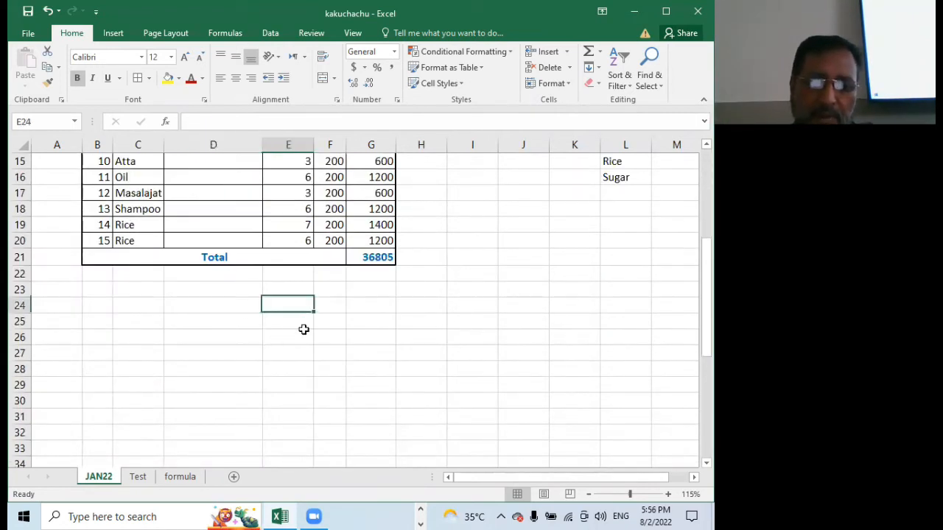
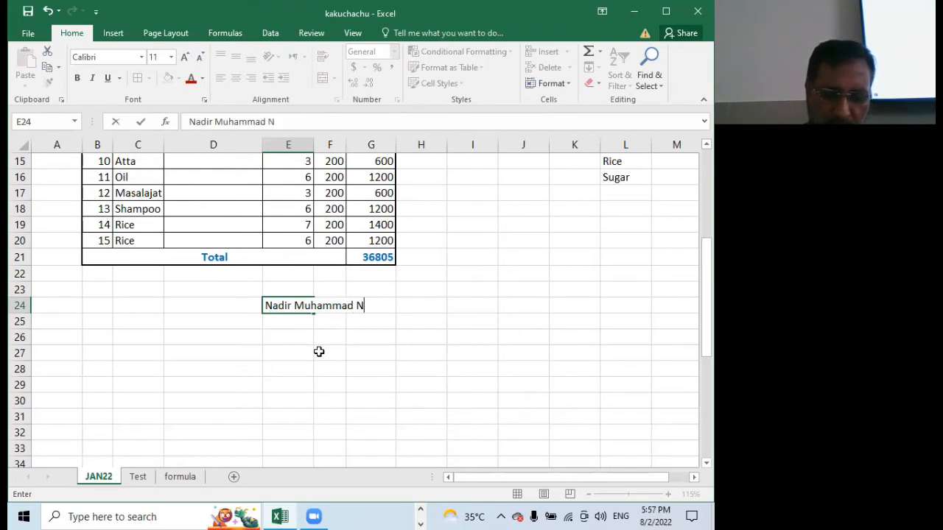
key("Return")
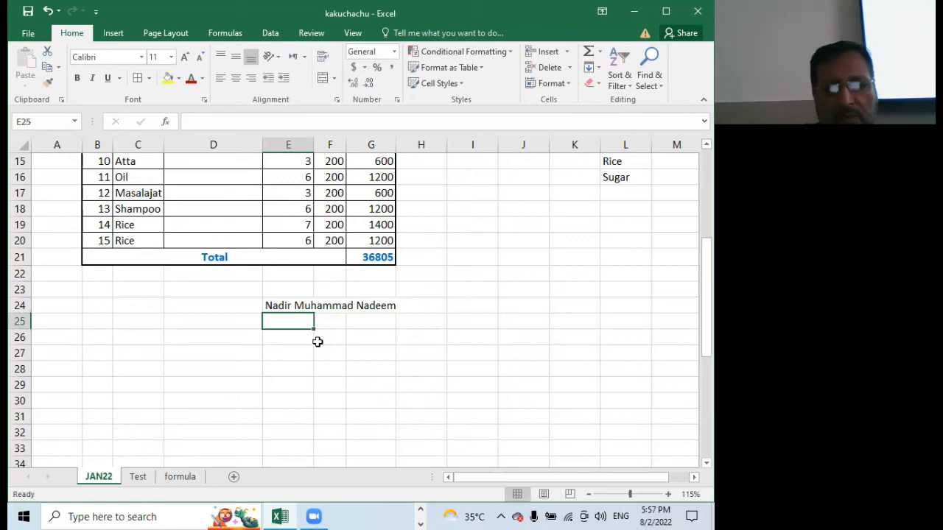
Enter 123 in F24 and 234 in G24, beside the long name in E24
left_click(281, 304)
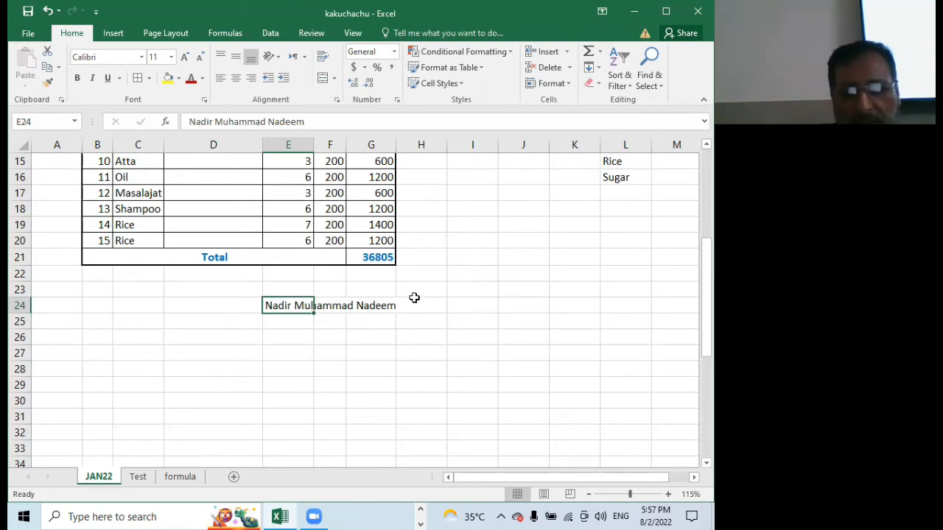
left_click(331, 308)
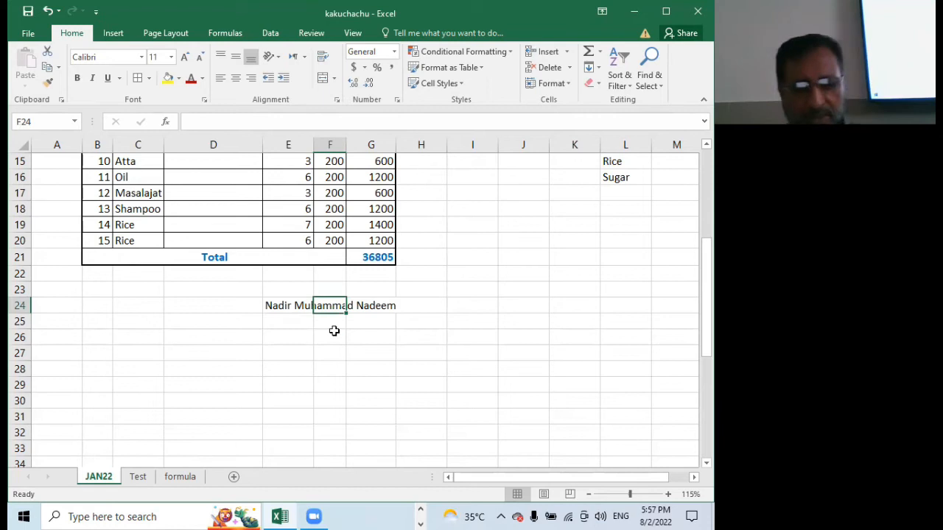
type("123")
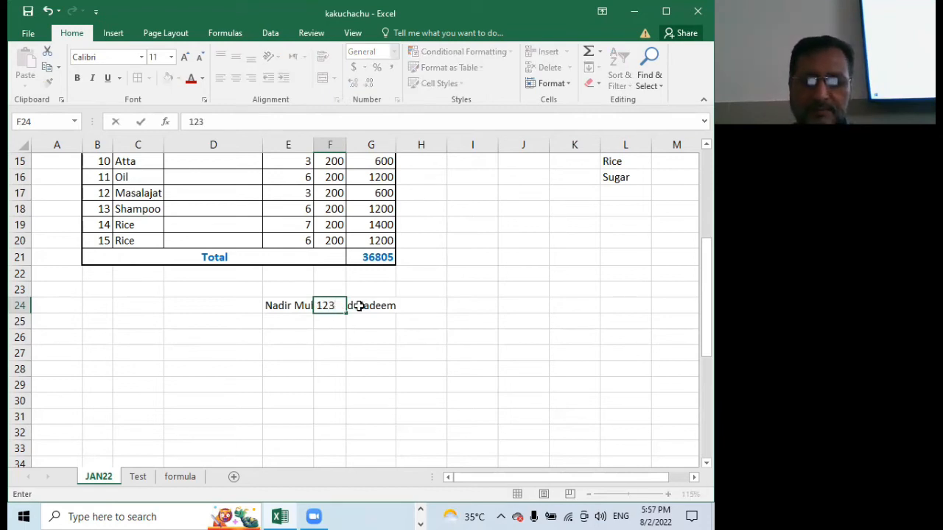
left_click(361, 305)
type("234")
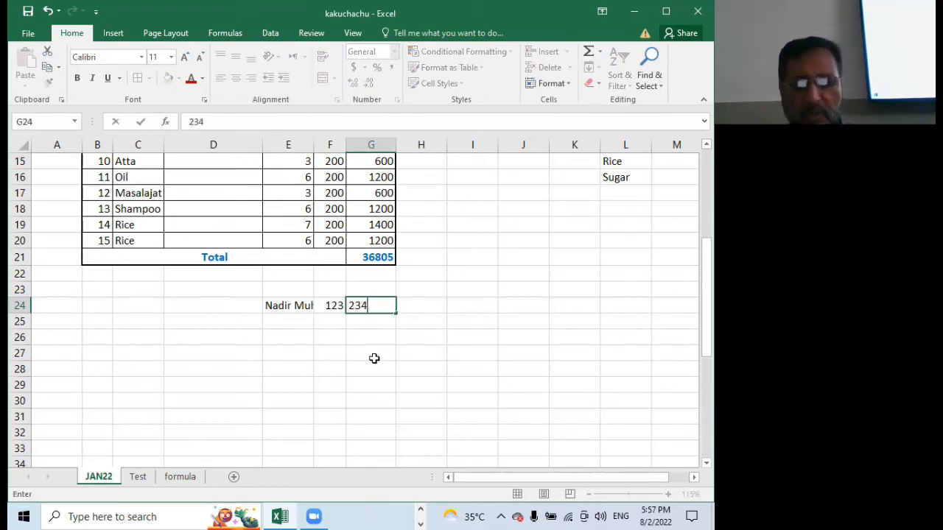
left_click(322, 357)
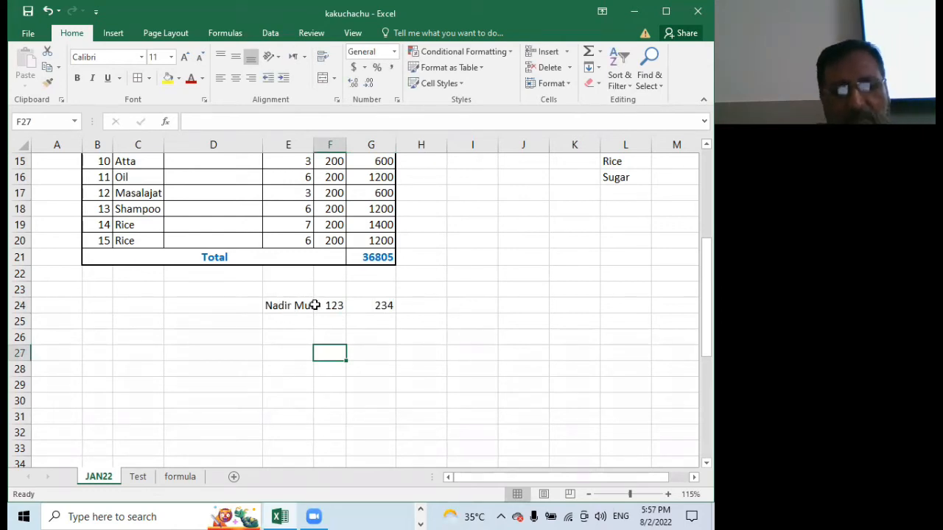
left_click(282, 305)
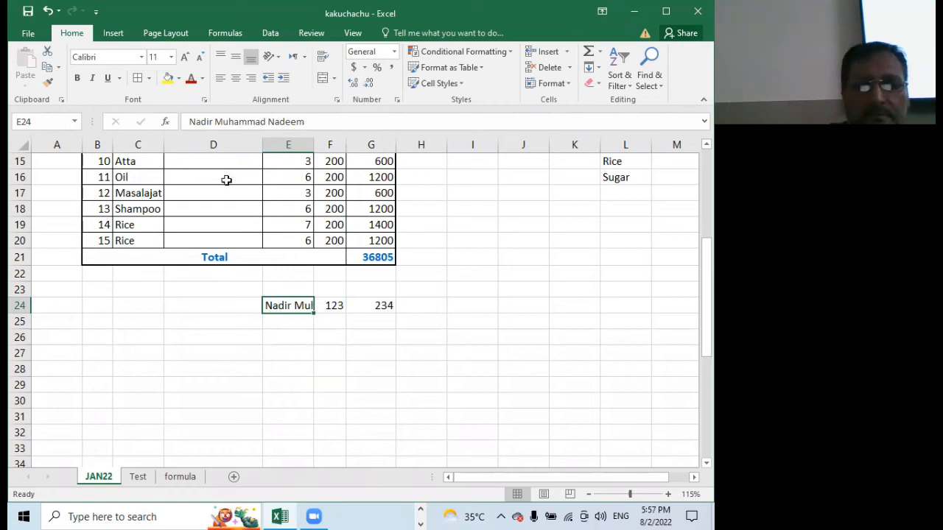
right_click(274, 306)
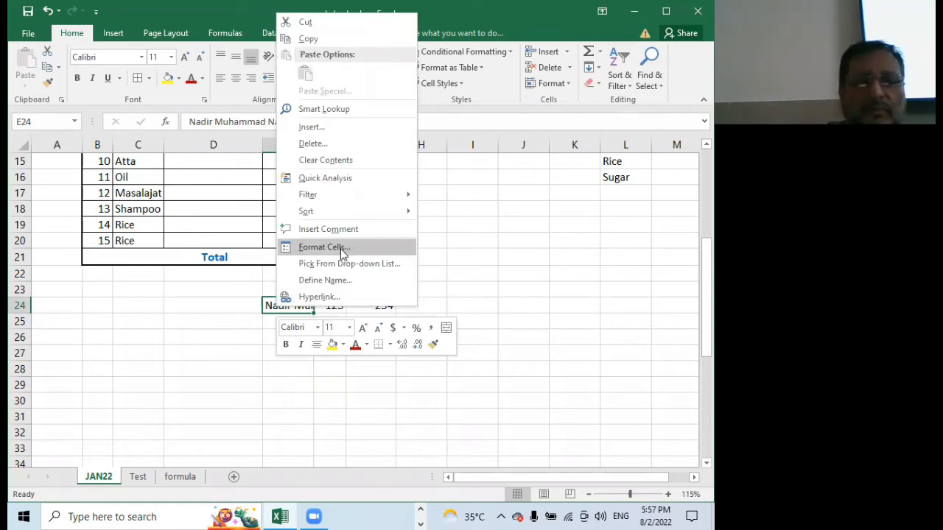
left_click(189, 301)
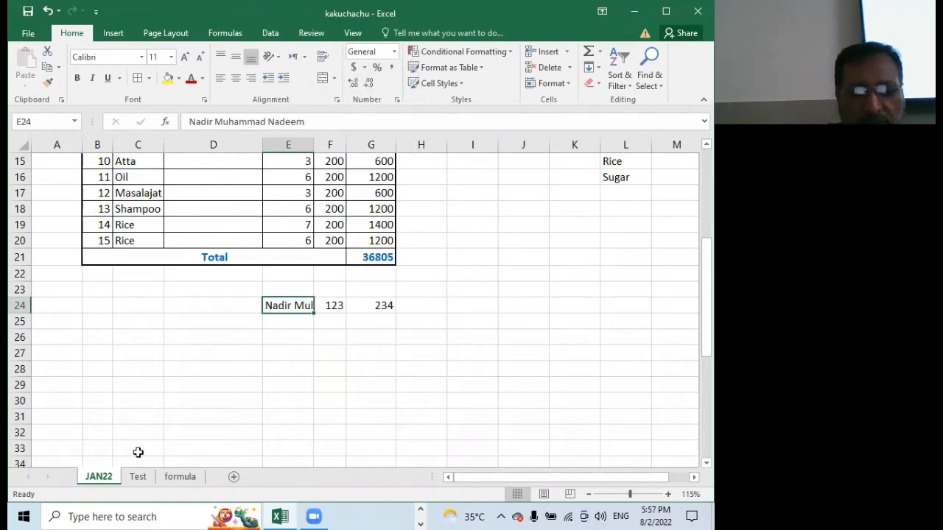
On the formula sheet, add note 3 in row 6 with "formate cell window" in C6 and "ctrl+1" in E6
left_click(180, 477)
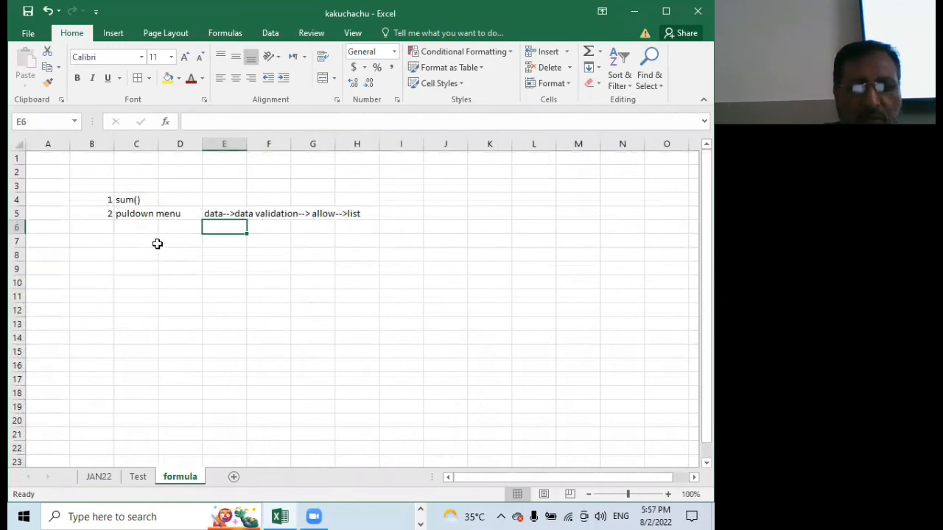
left_click(109, 229)
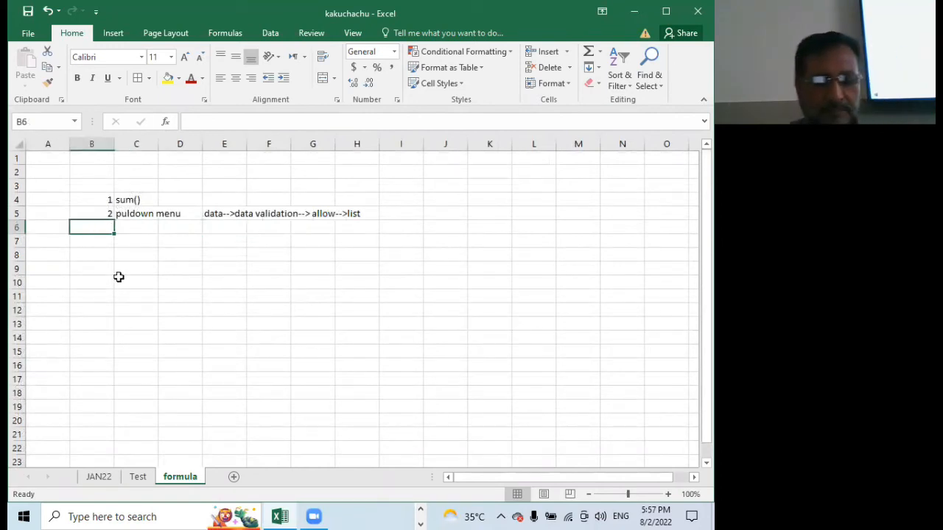
type("3")
key("Tab")
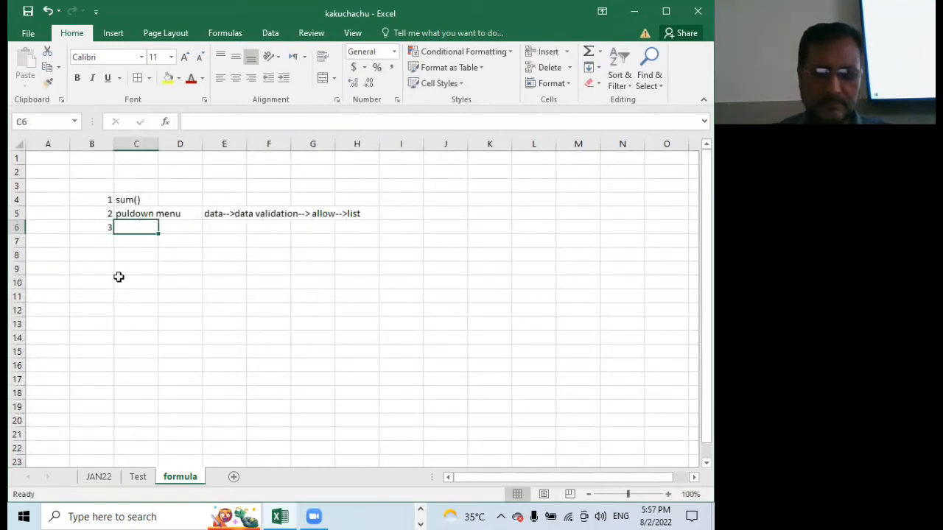
type("format")
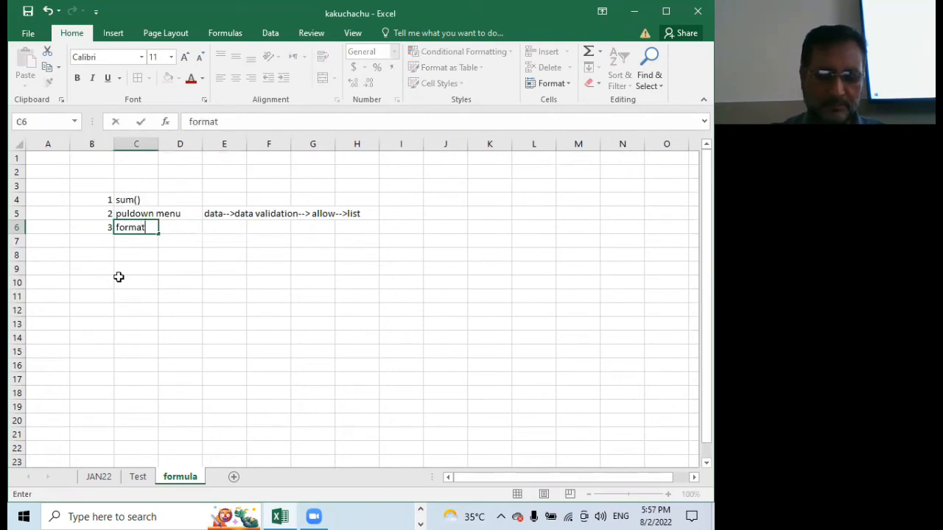
type("e cell win")
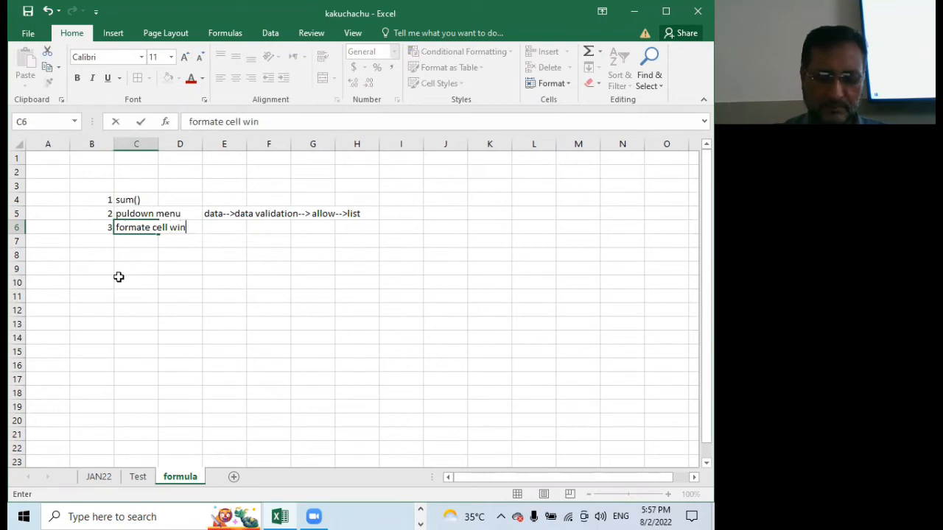
type("dow")
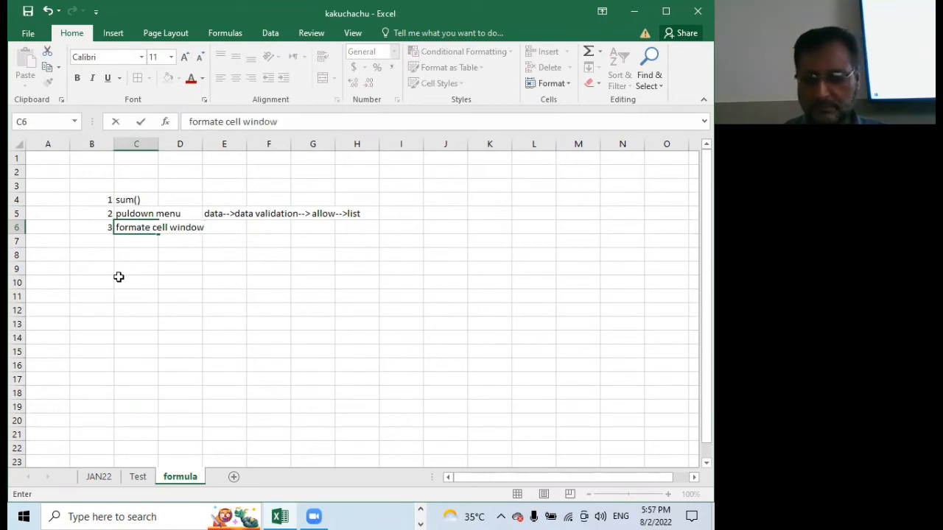
key("Tab")
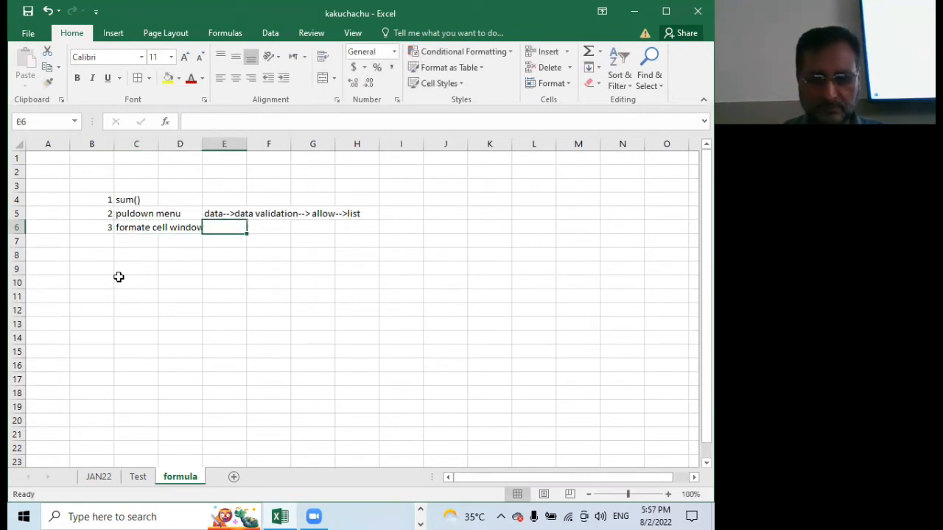
type("ctrl+1")
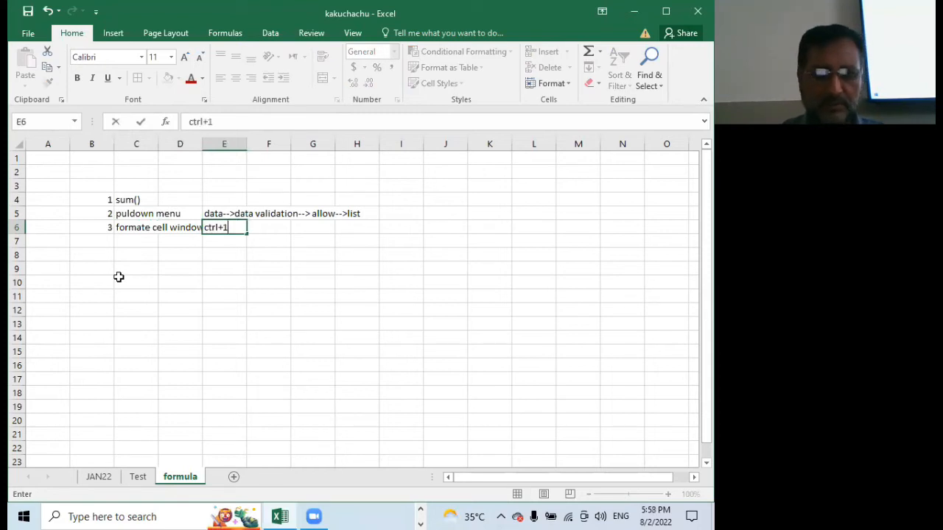
left_click(174, 351)
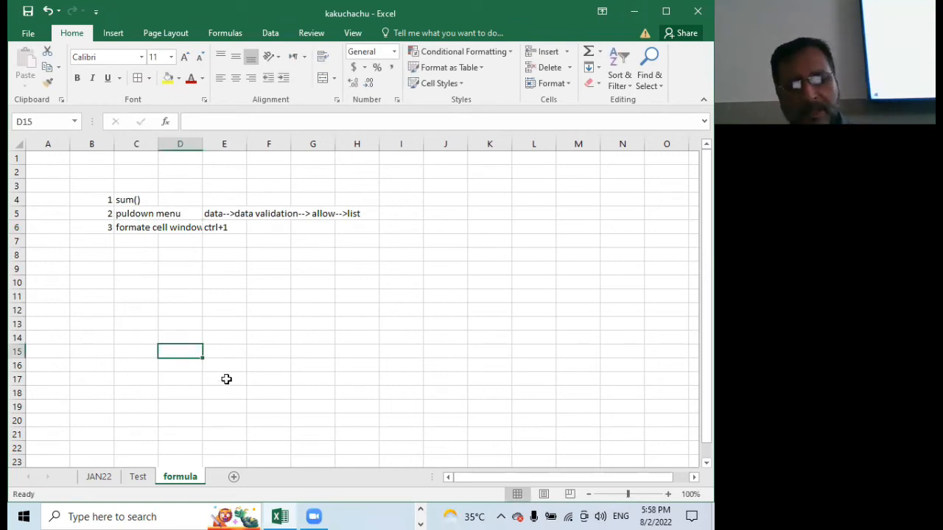
Return to the JAN22 sheet and bring the long name in E24 below the Total row into view
left_click(99, 476)
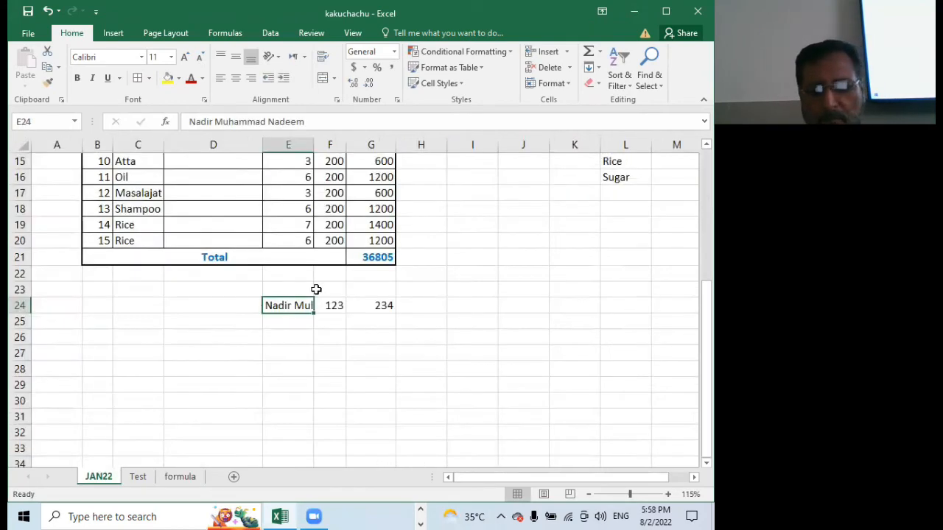
scroll(462, 283, "up", 2)
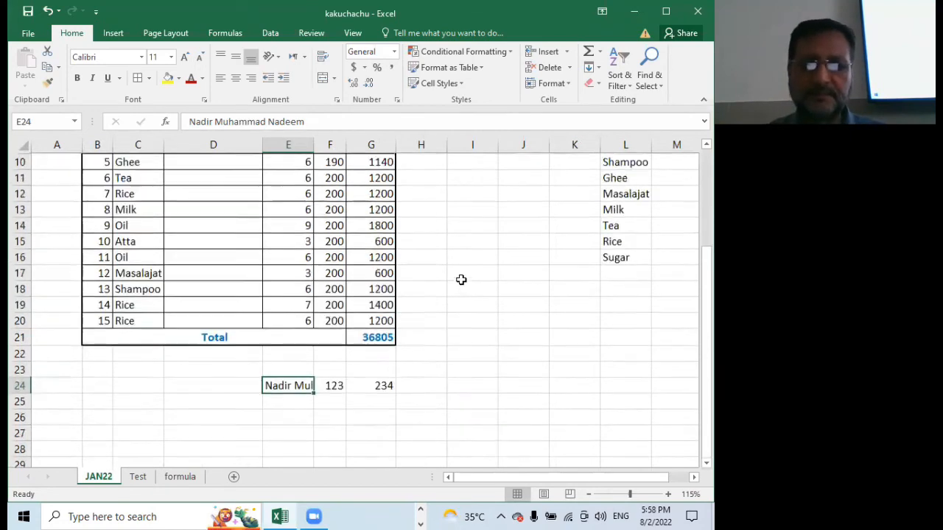
scroll(464, 288, "down", 2)
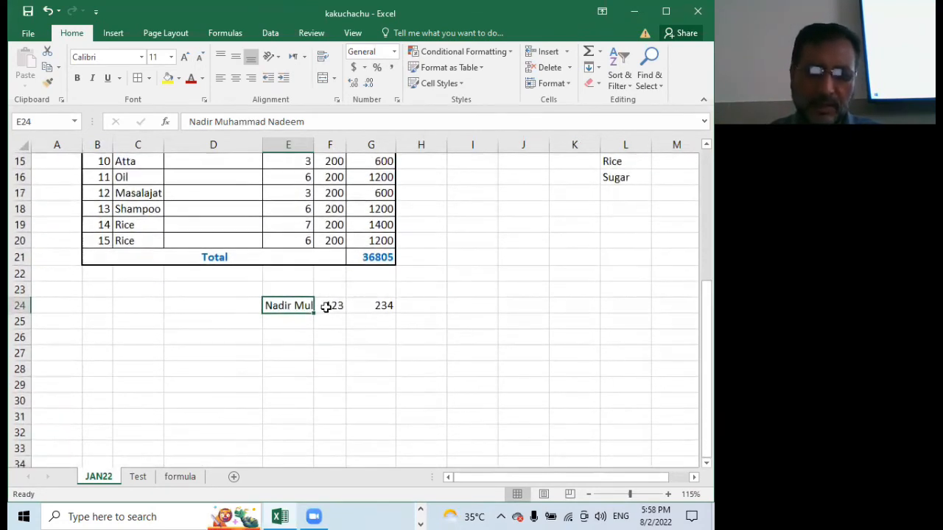
right_click(300, 309)
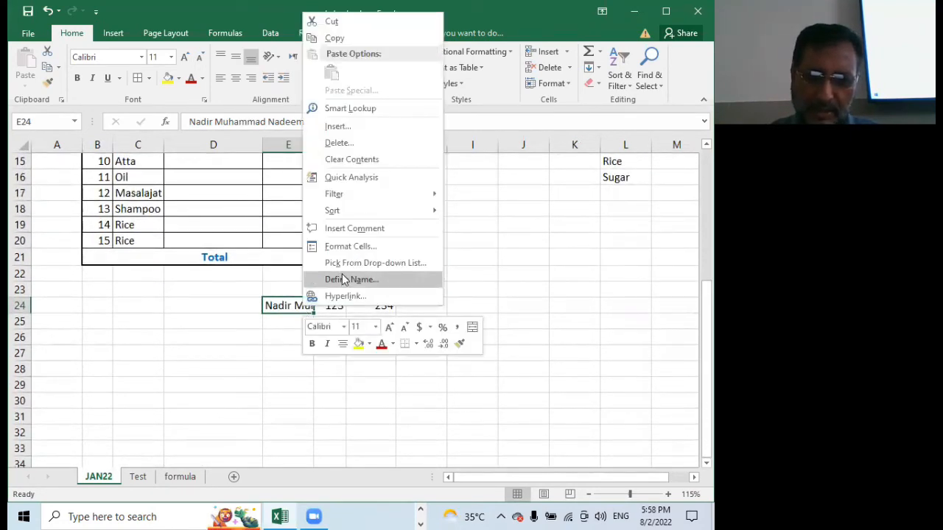
left_click(374, 246)
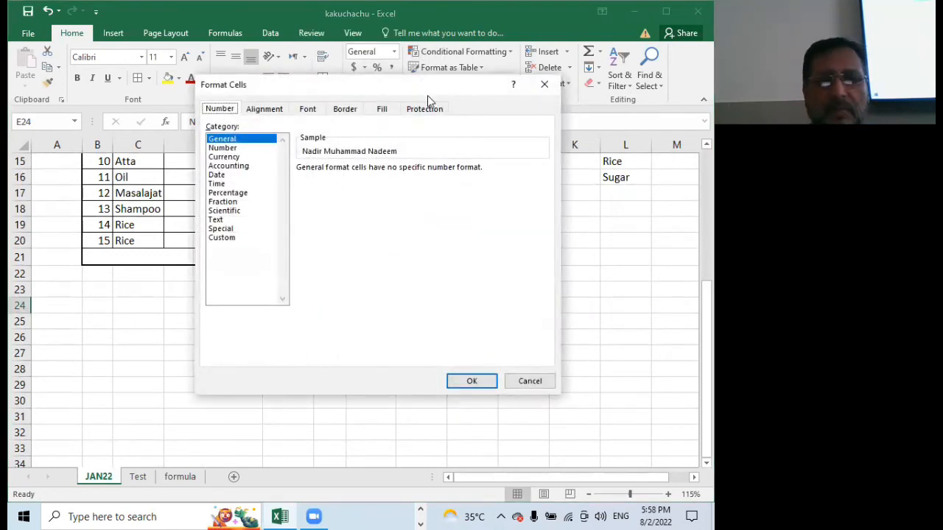
left_click_drag(421, 94, 254, 146)
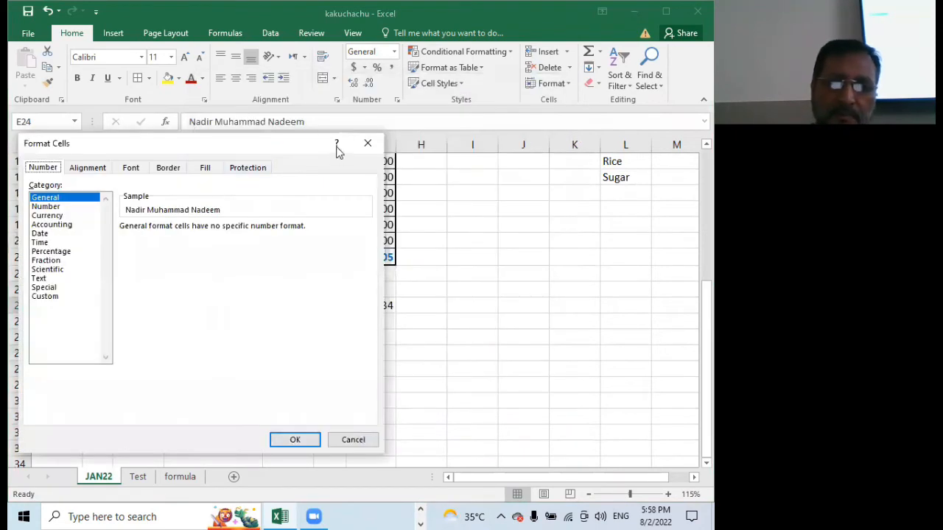
left_click(366, 143)
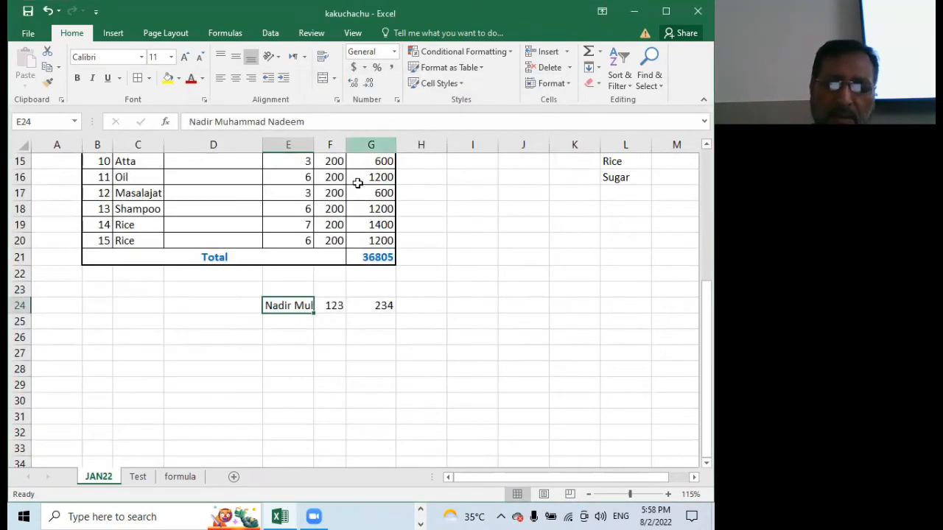
right_click(280, 307)
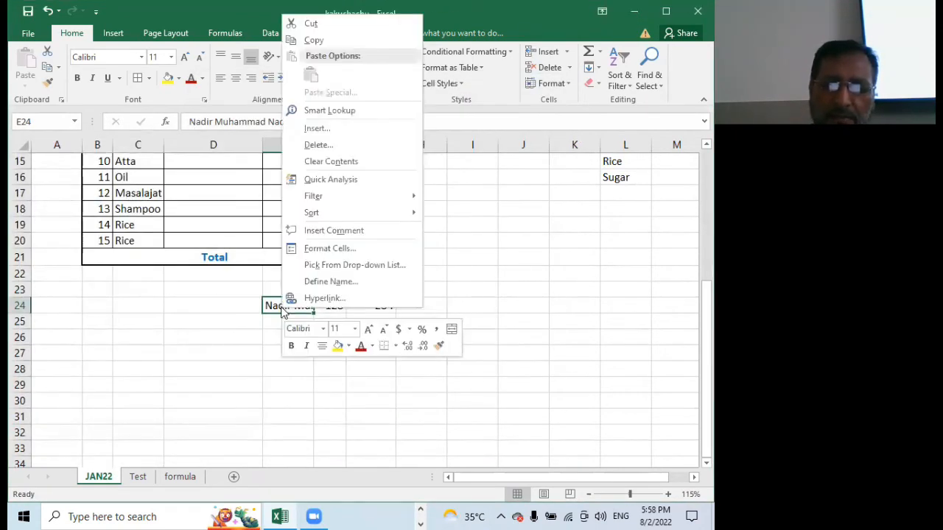
left_click(371, 250)
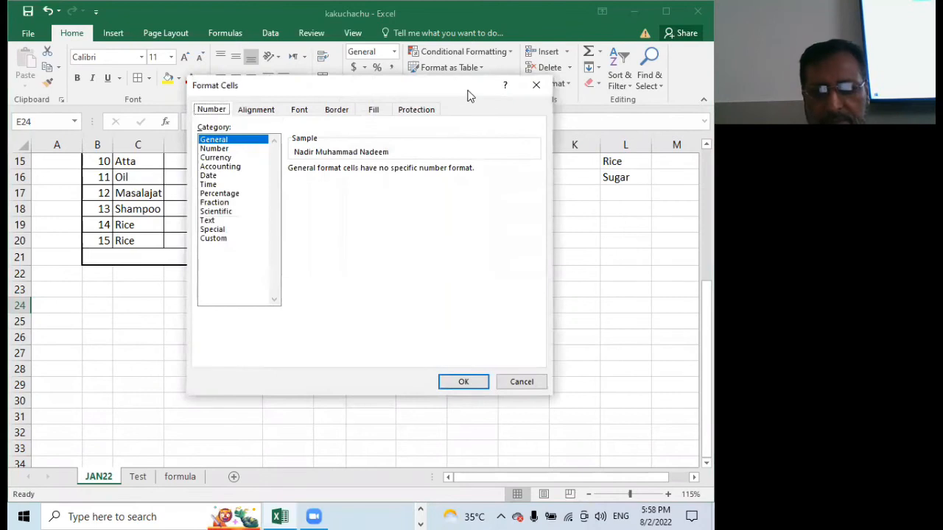
left_click_drag(469, 95, 347, 134)
left_click(413, 124)
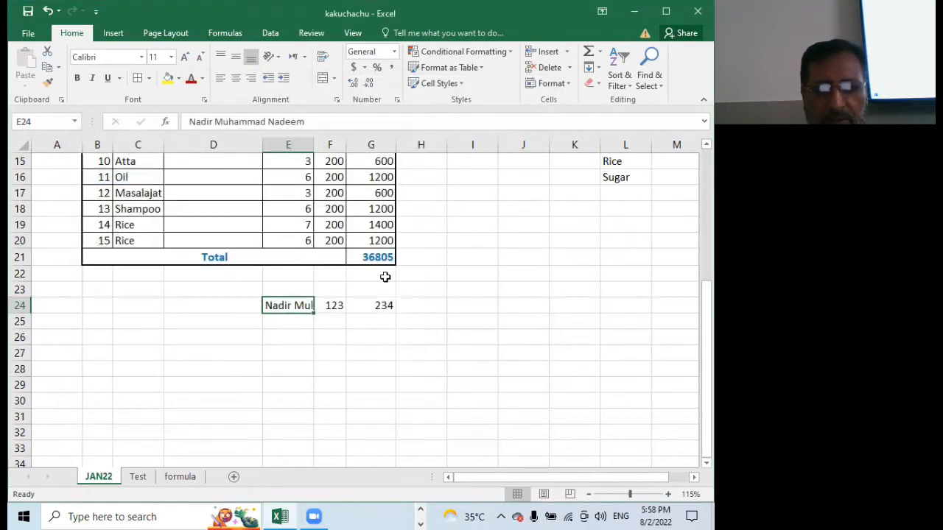
Apply Shrink to fit to the name in E24, and test it by making column E wider and then narrower
key("ctrl+1")
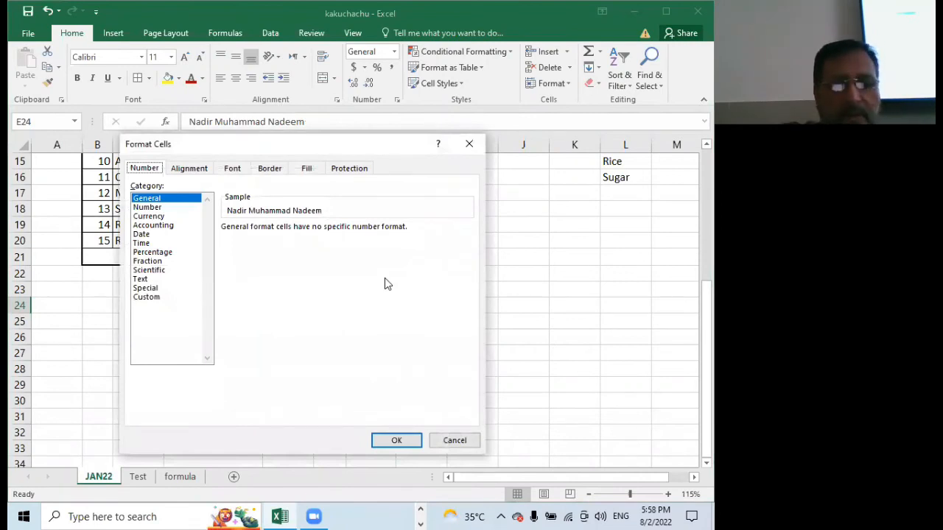
left_click(187, 171)
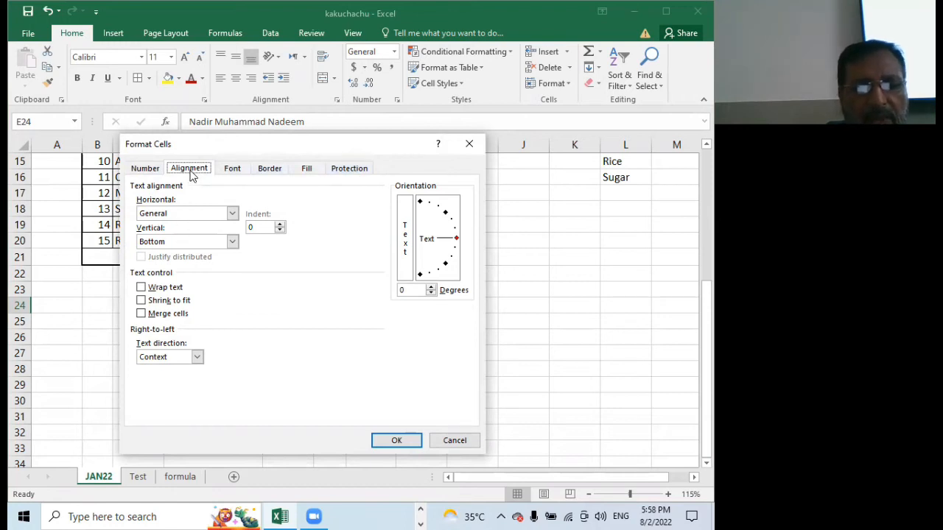
left_click(141, 300)
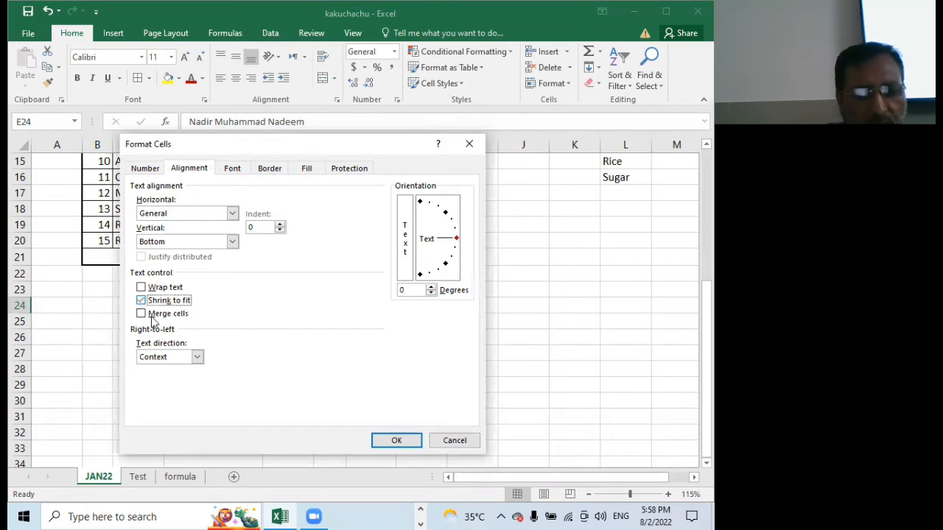
left_click(393, 440)
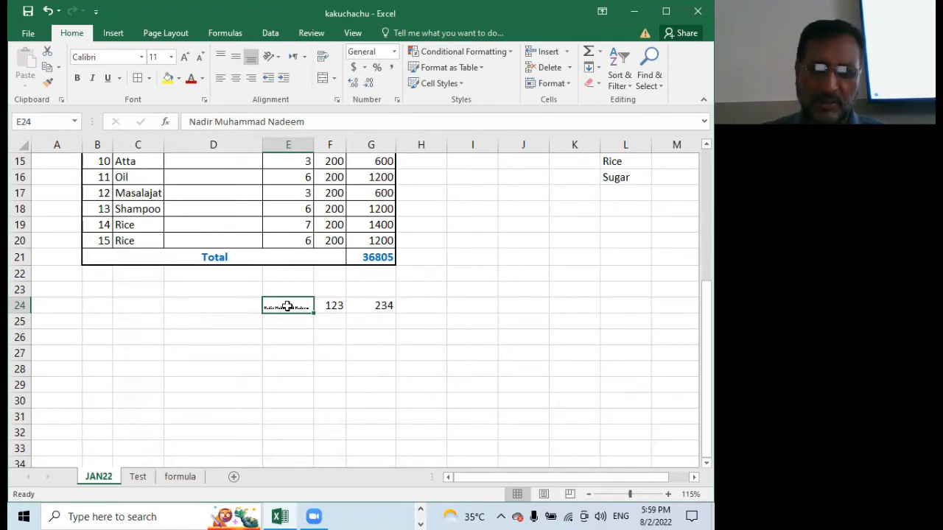
left_click_drag(313, 142, 374, 147)
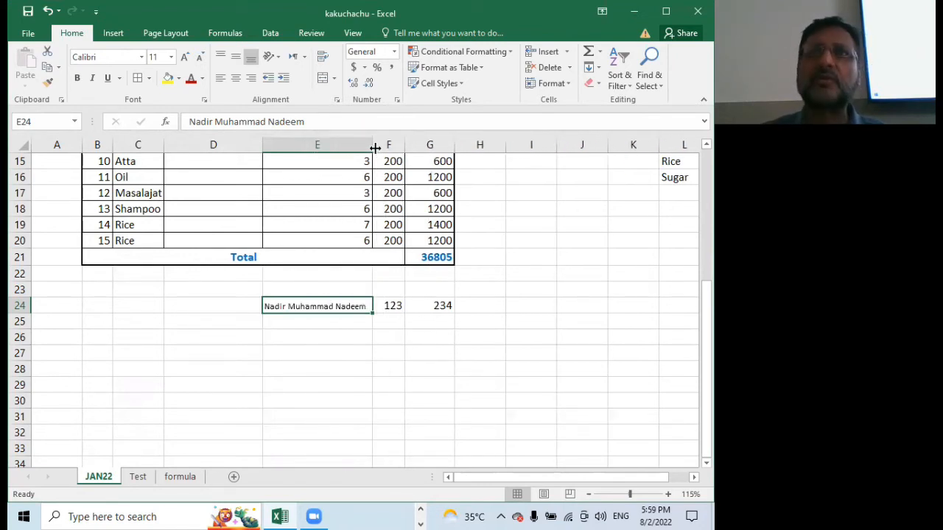
left_click_drag(374, 148, 298, 178)
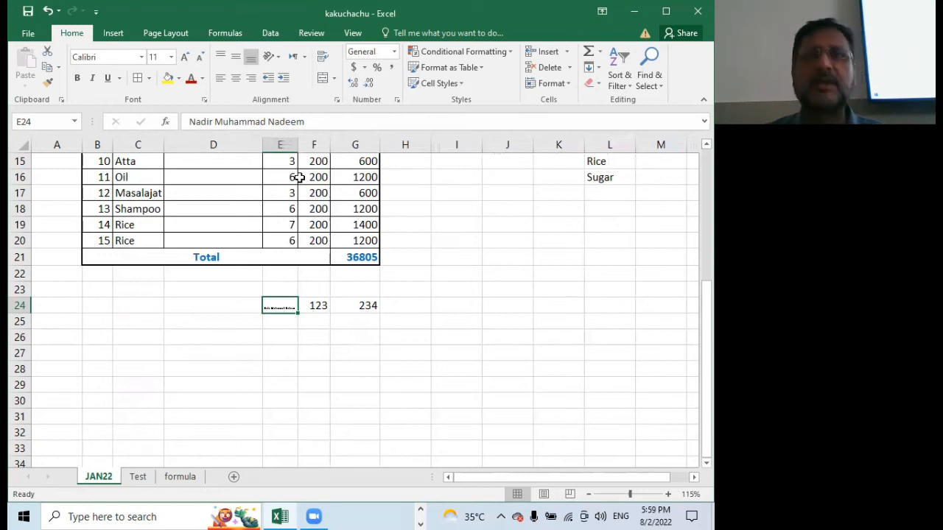
Magnify the sheet to examine the shrunken name in E24, and zoom back out to the whole table
scroll(331, 381, "up", 7)
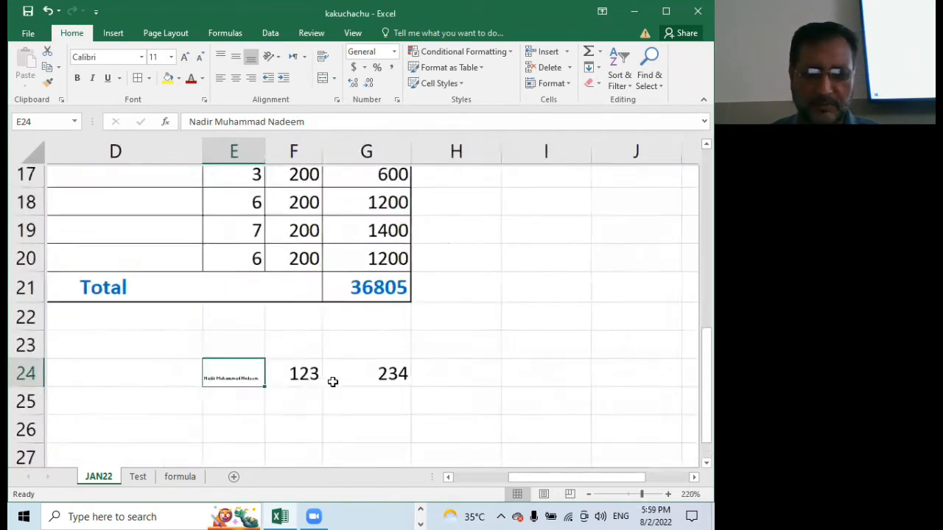
scroll(333, 382, "up", 8)
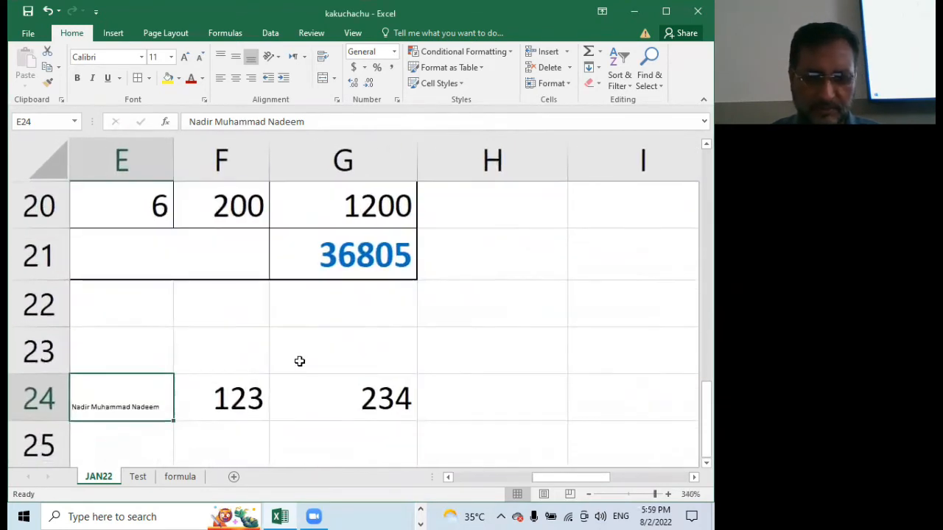
scroll(274, 359, "up", 2)
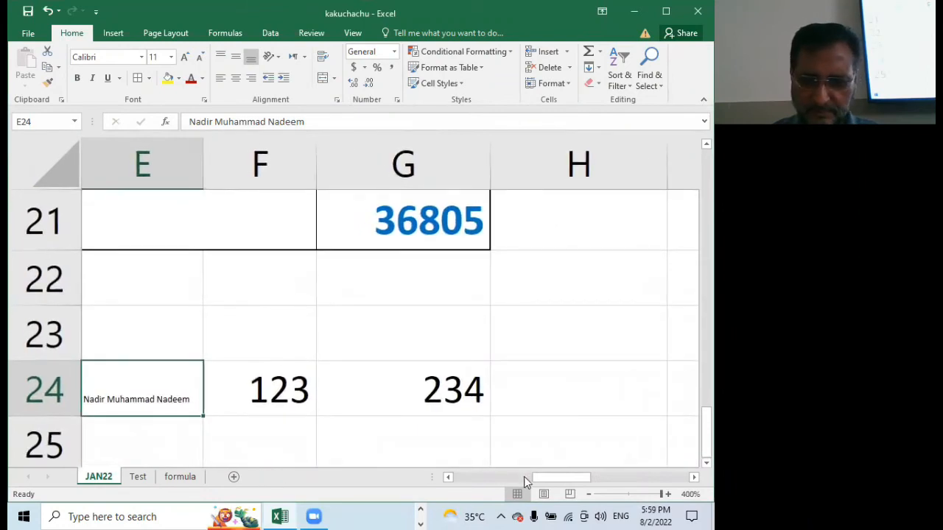
left_click_drag(539, 476, 519, 482)
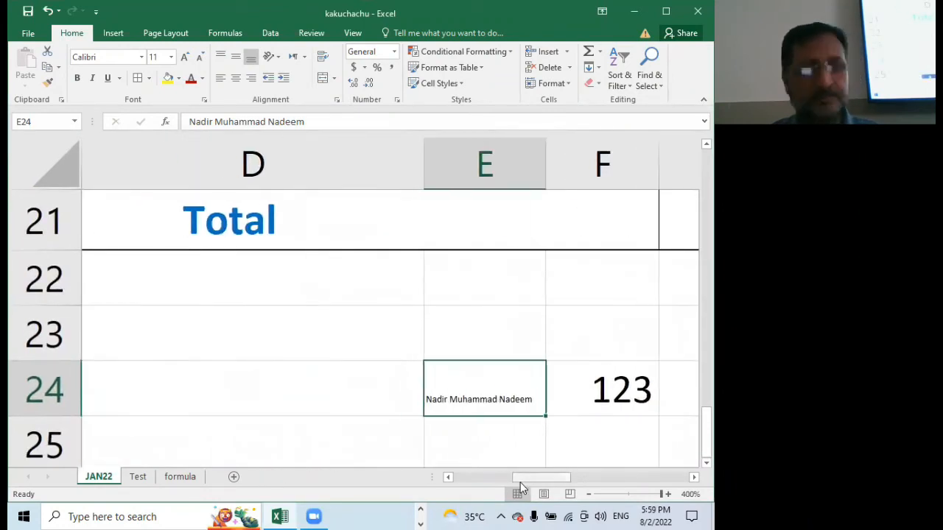
scroll(385, 341, "down", 19)
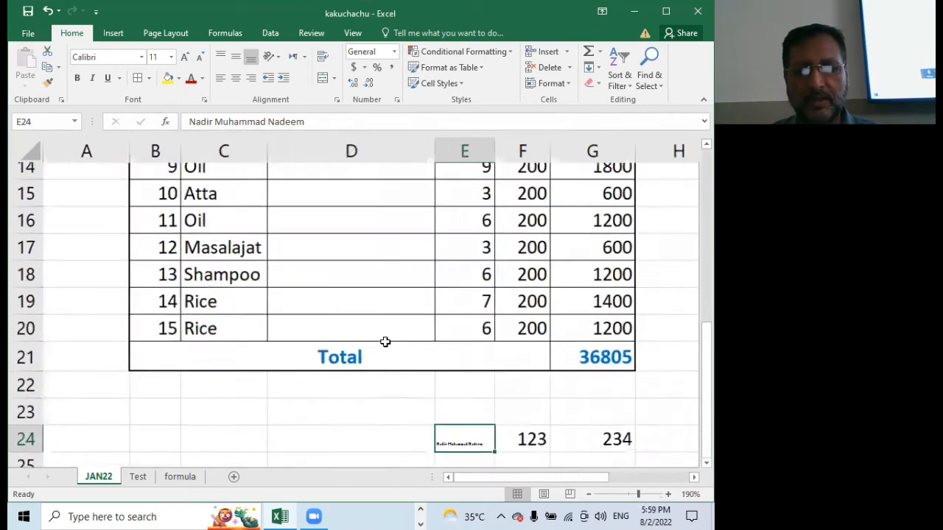
scroll(386, 340, "down", 3)
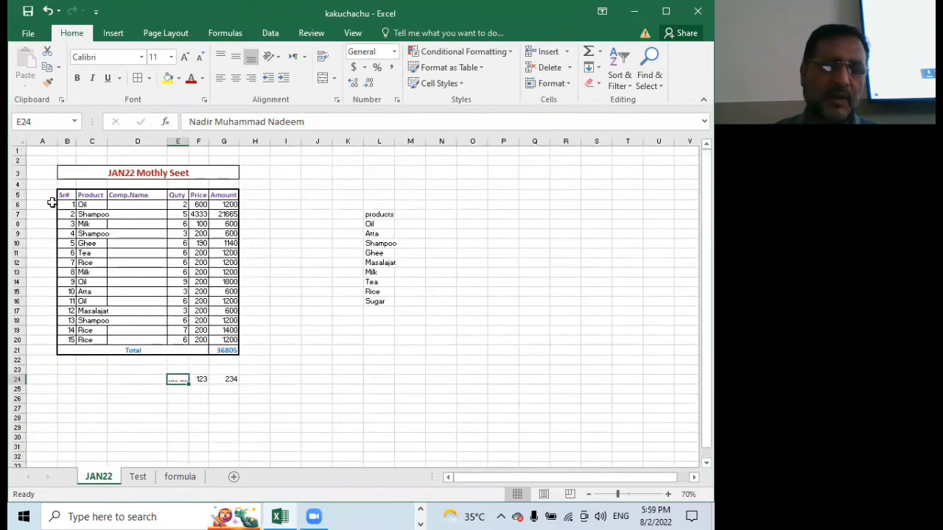
Apply Shrink to fit to the table's header row, B5 to G5, from Sr# to Amount
scroll(184, 313, "up", 3)
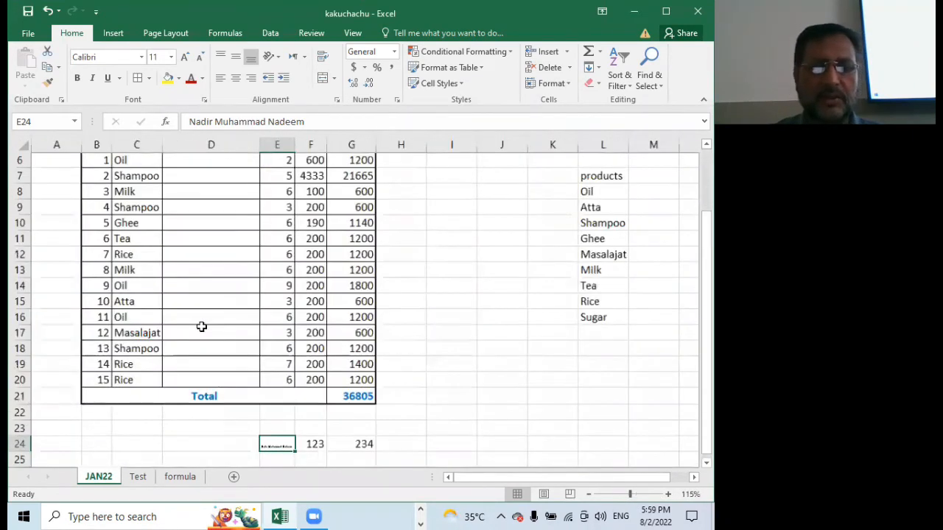
scroll(95, 237, "up", 2)
left_click_drag(96, 232, 350, 233)
right_click(201, 234)
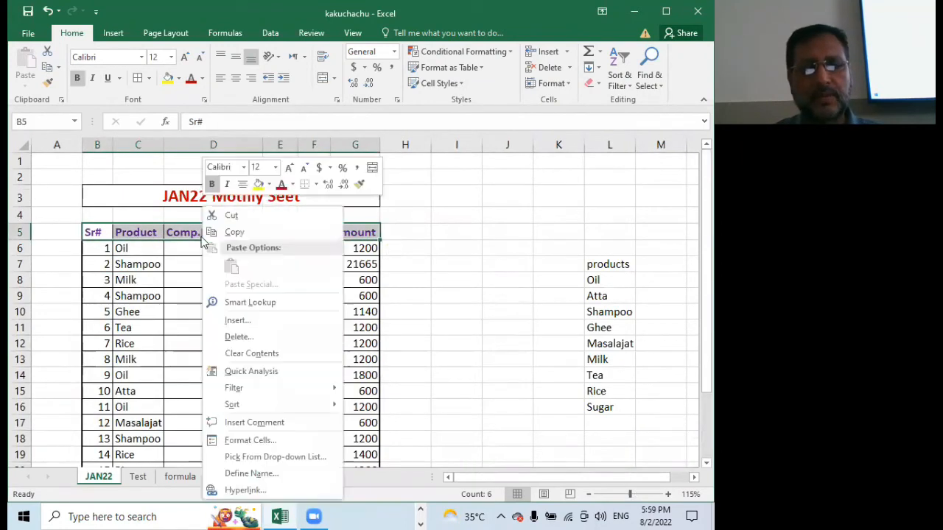
left_click(271, 440)
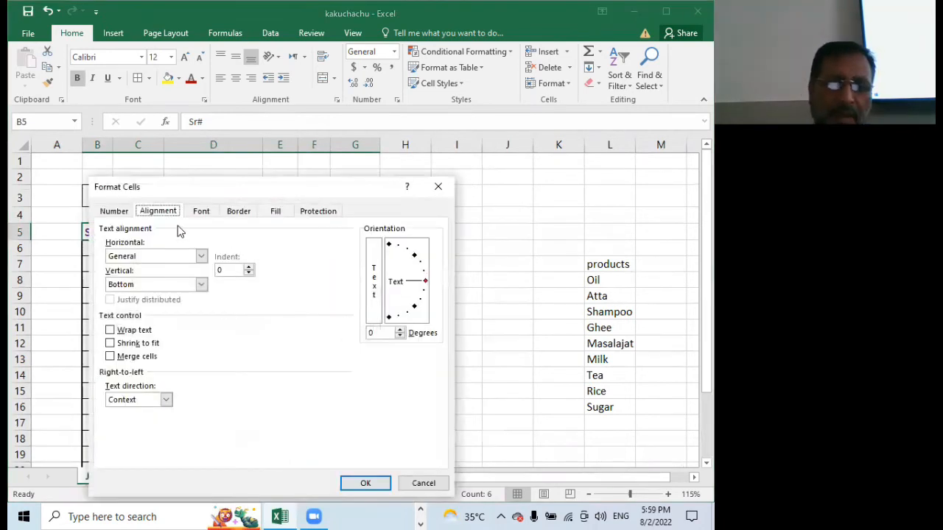
left_click(111, 344)
left_click(364, 483)
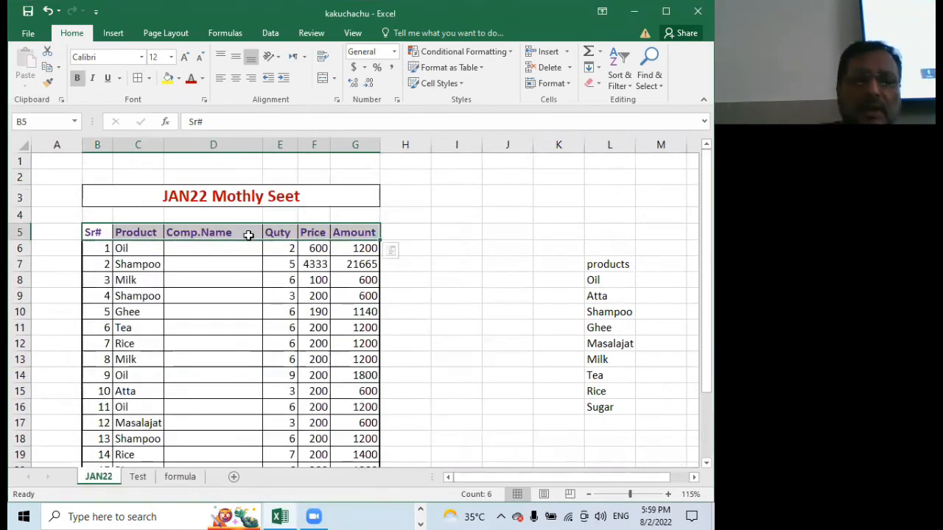
Widen the Product column slightly so its entries have more room
left_click(248, 234)
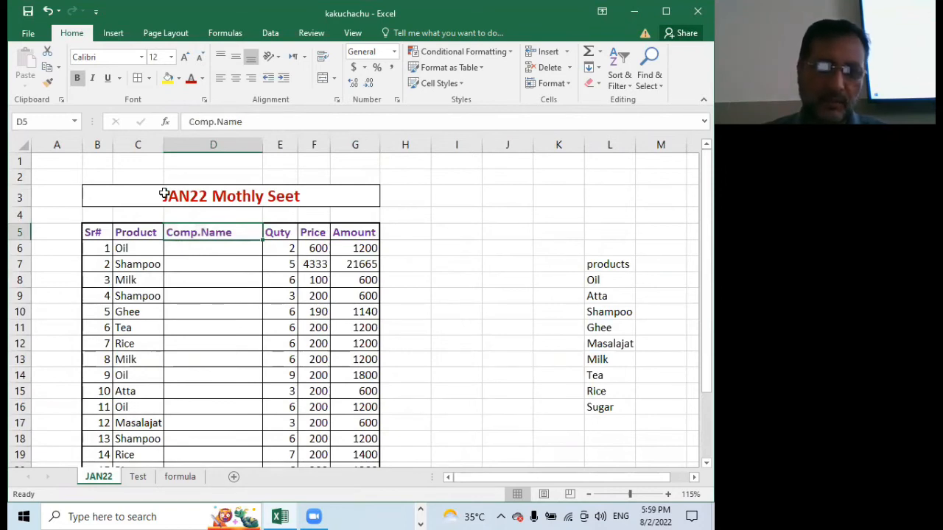
left_click_drag(164, 145, 181, 145)
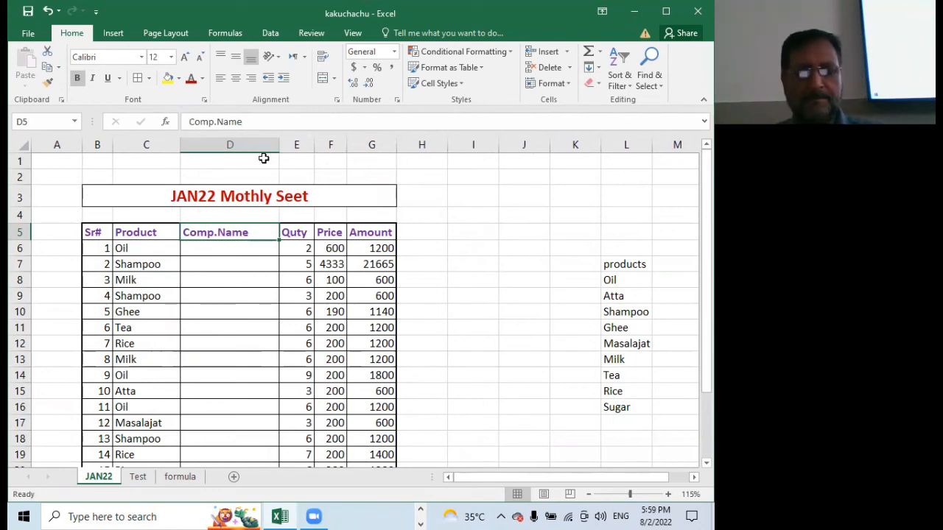
Check cells D6 and D7 in the Comp.Name column for a drop-down list
left_click(214, 249)
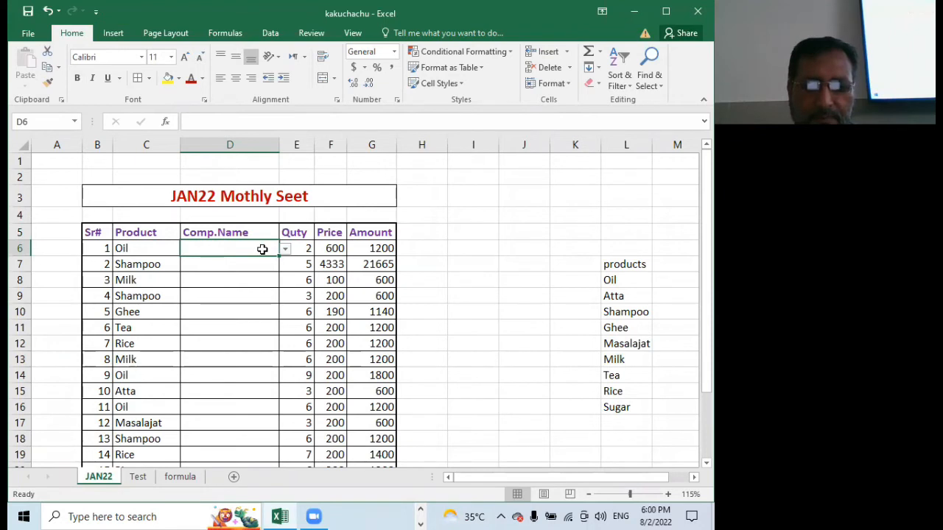
left_click(285, 250)
left_click(255, 248)
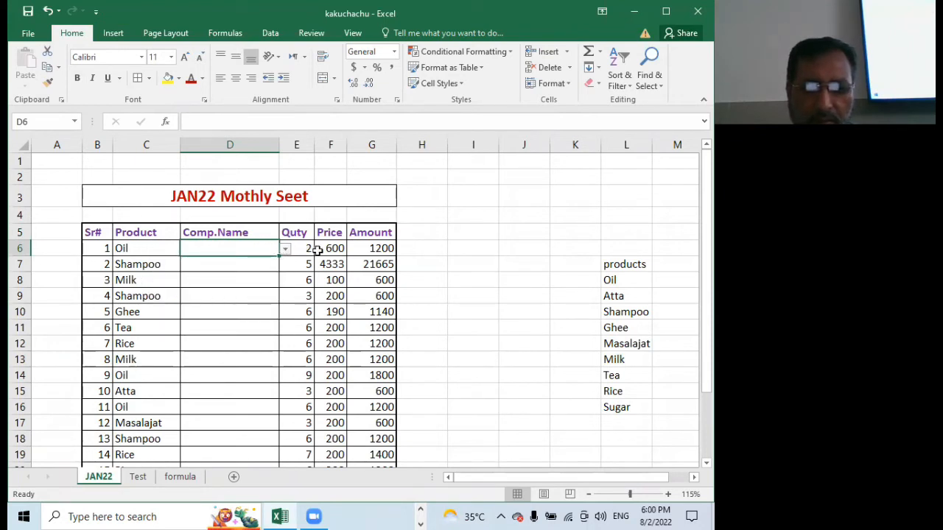
left_click(306, 248)
left_click(268, 250)
left_click(154, 248)
left_click(229, 248)
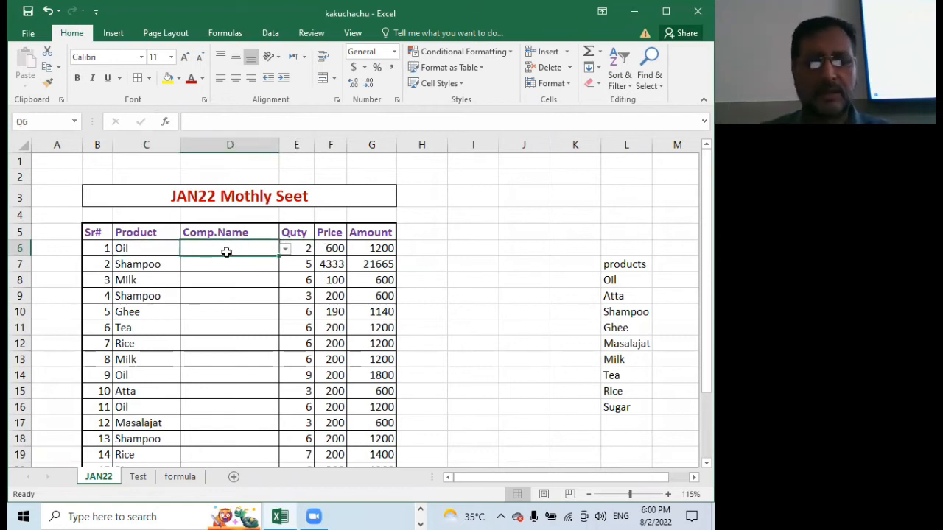
left_click(227, 269)
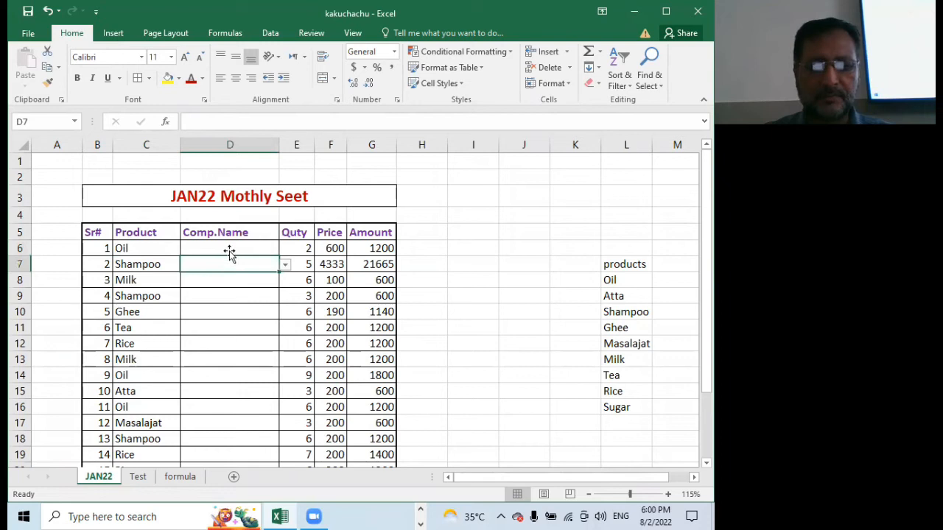
left_click(229, 250)
left_click_drag(226, 318, 229, 440)
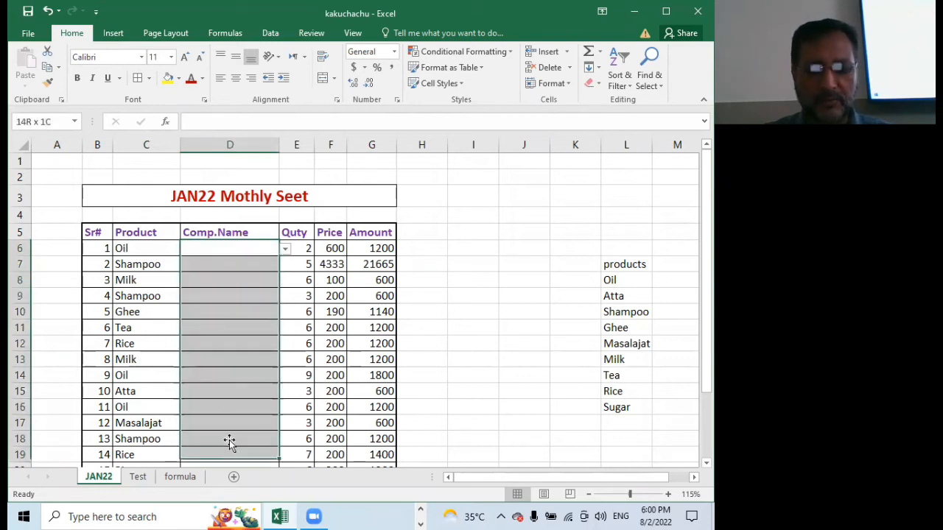
scroll(269, 351, "down", 2)
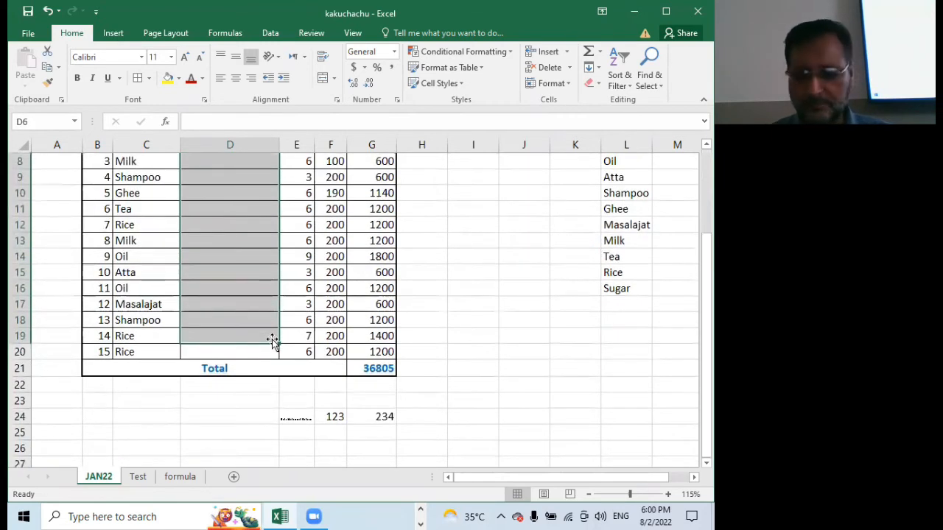
key("shift+Down")
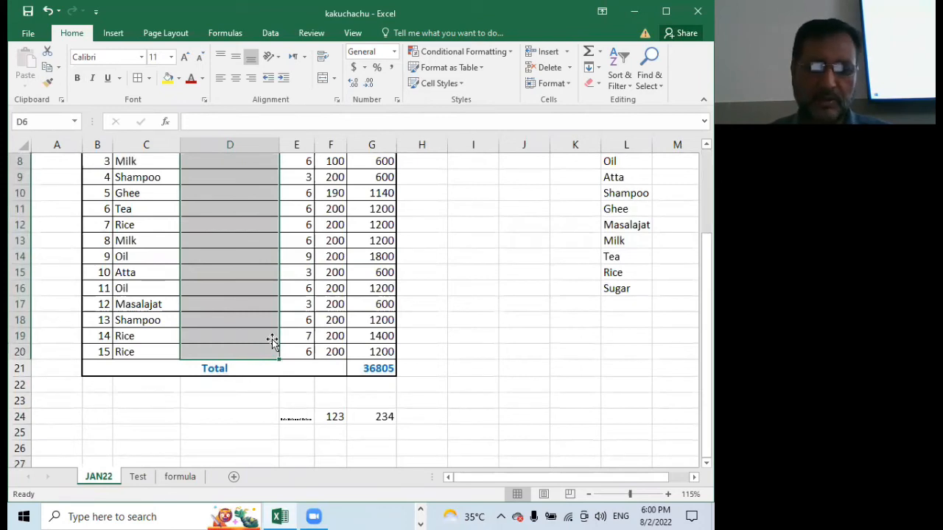
scroll(272, 337, "up", 3)
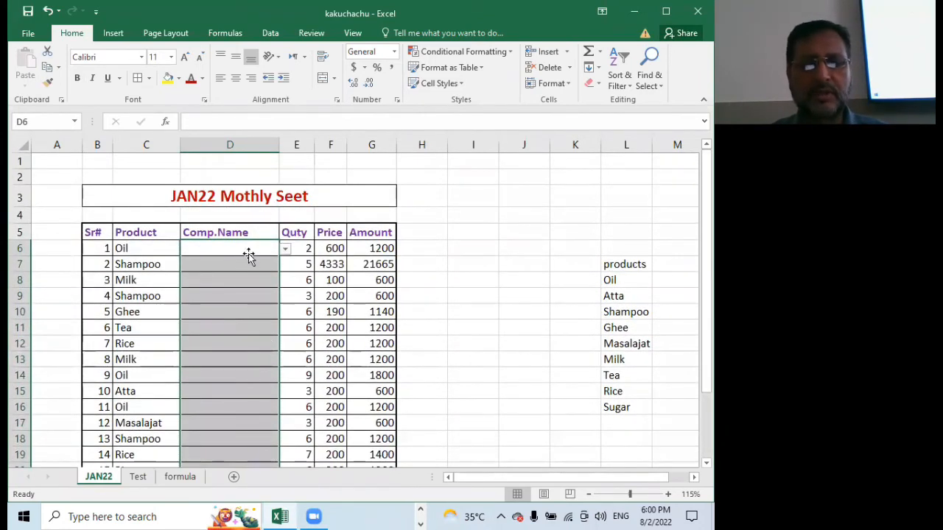
left_click(248, 253)
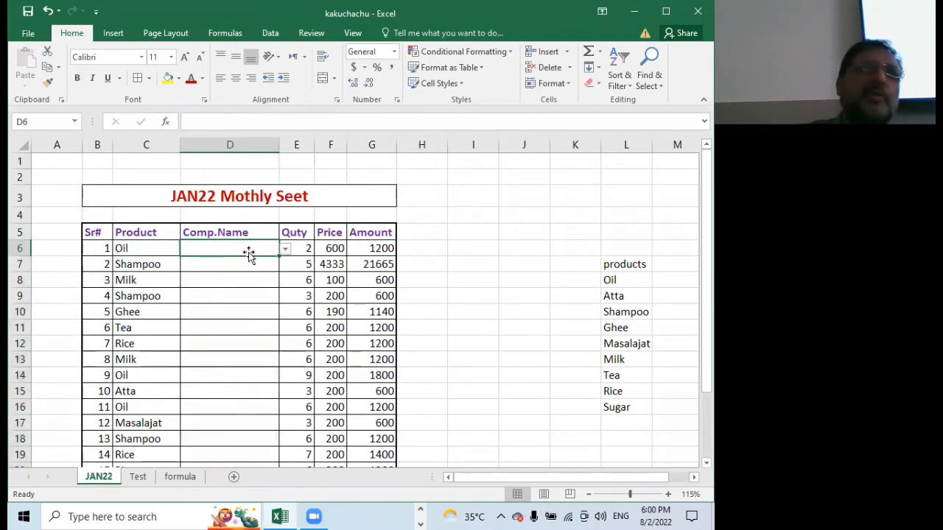
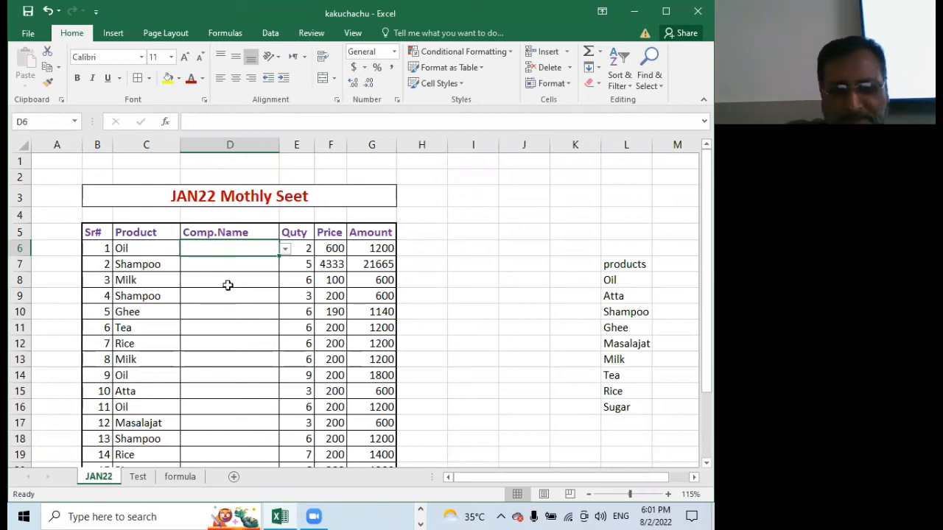
left_click(153, 248)
left_click(253, 248)
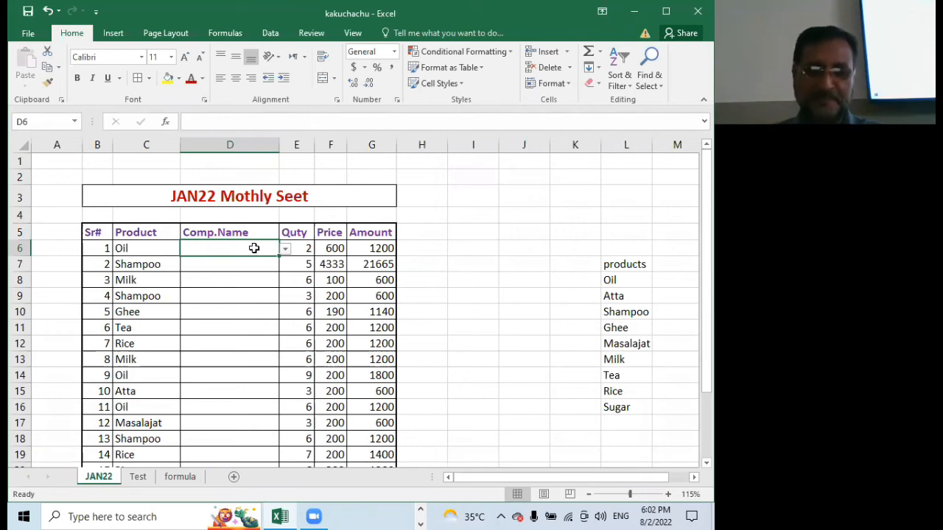
left_click(251, 260)
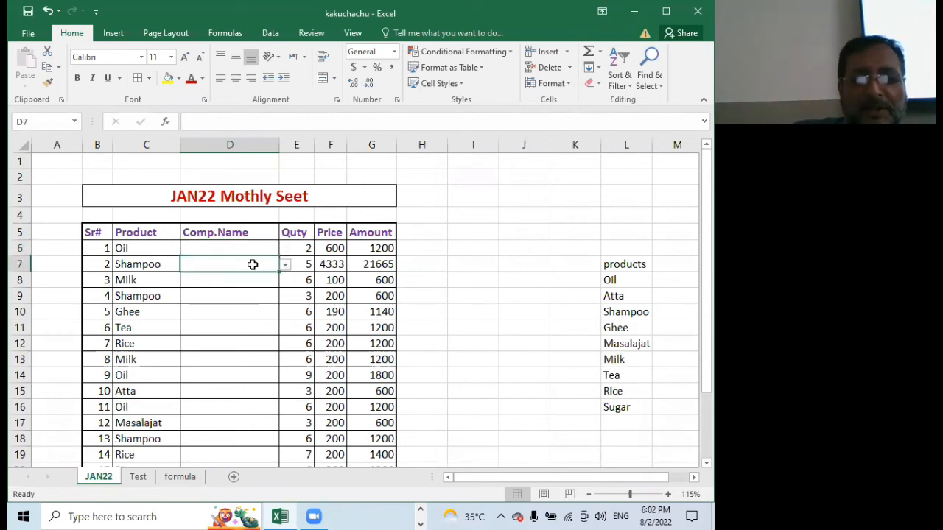
left_click(247, 242)
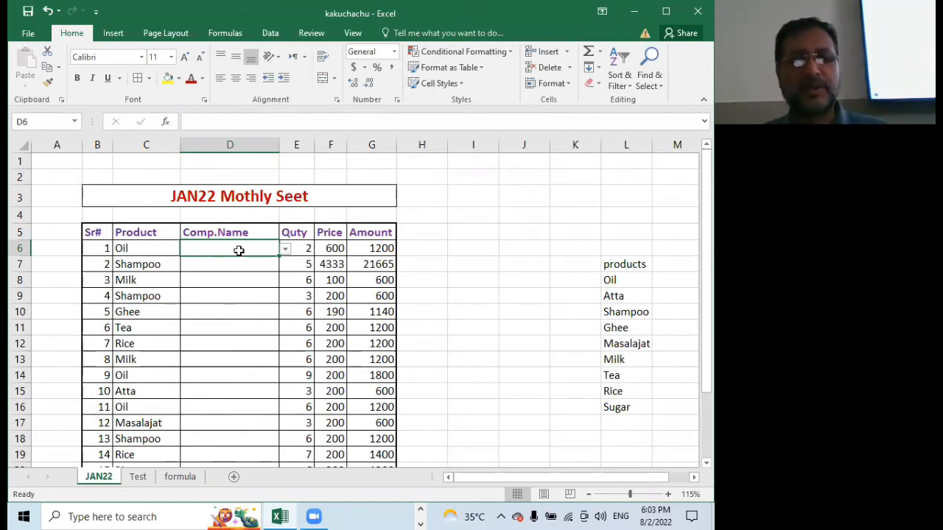
left_click(258, 269)
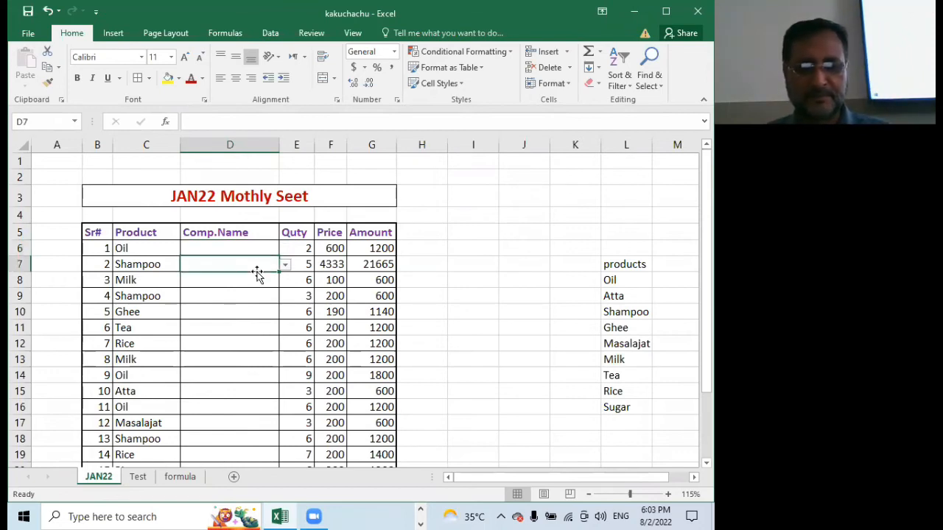
left_click(236, 248)
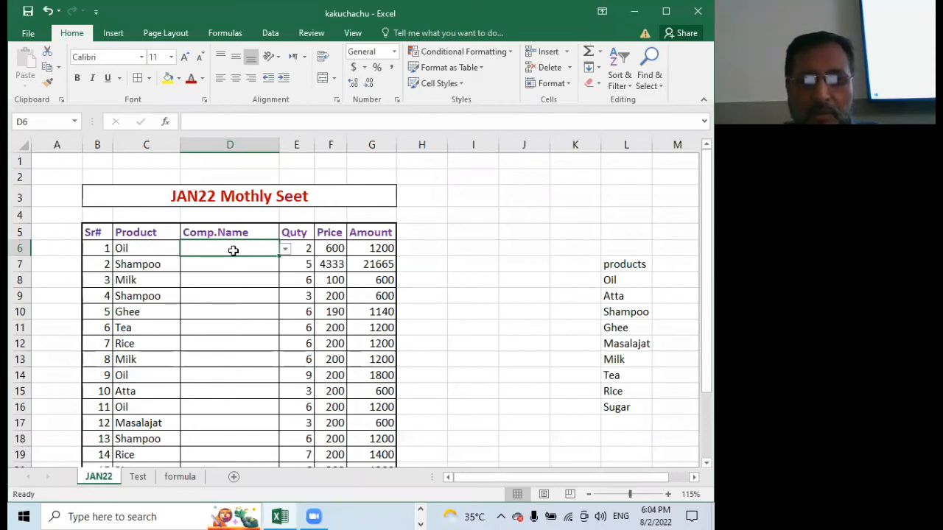
left_click_drag(561, 477, 648, 473)
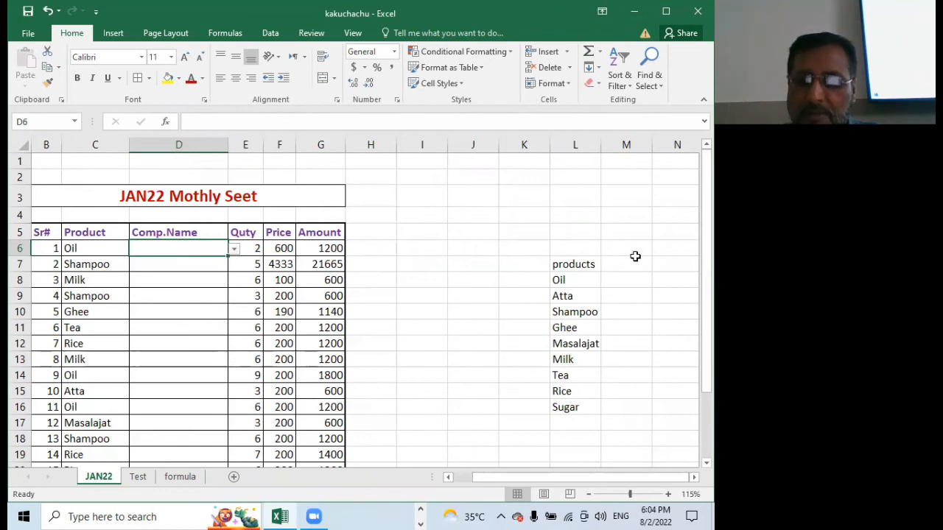
left_click(633, 280)
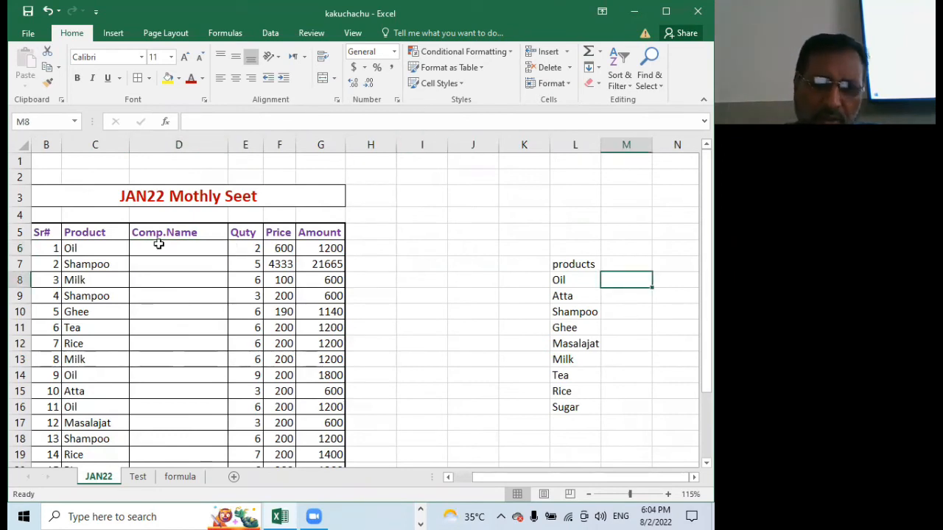
Set cell D6's data validation to a list with the source Dalda,Sufi,ZumZum,More,nn,H&S,Sunsilk
left_click(189, 250)
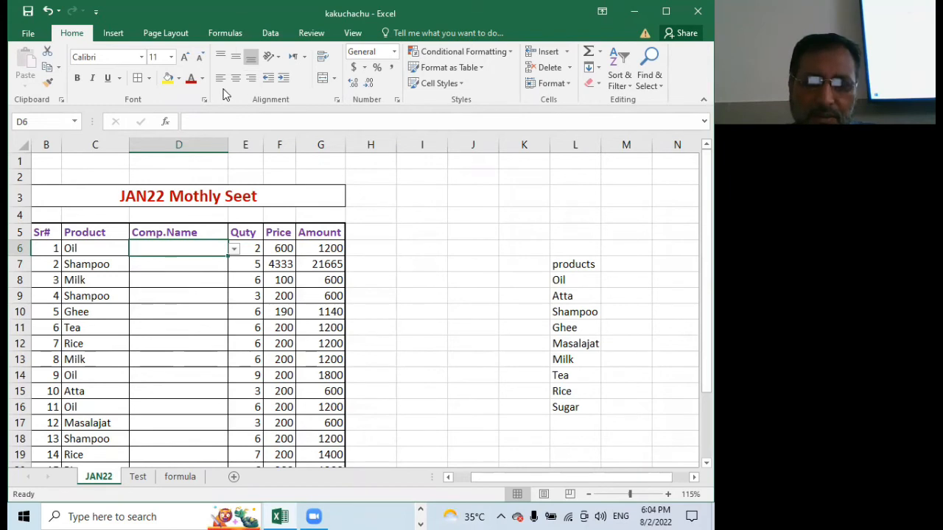
left_click(278, 37)
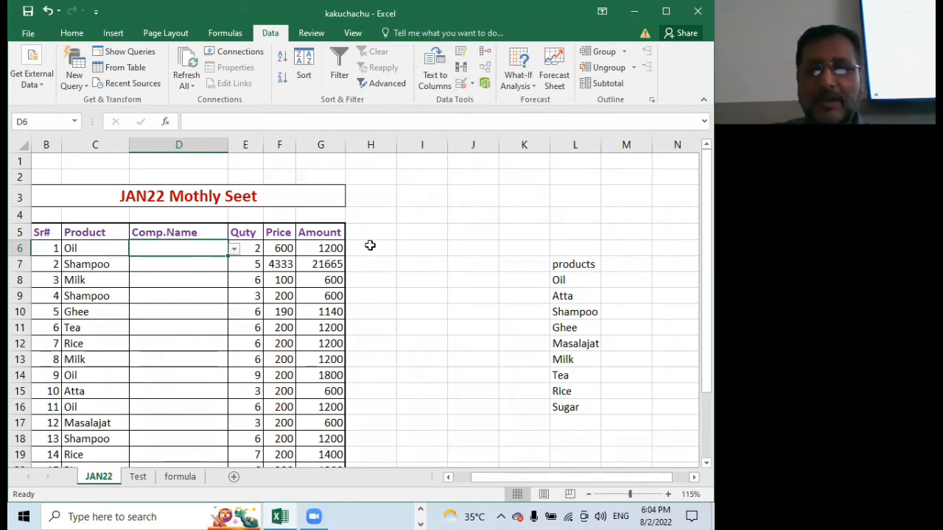
left_click(459, 84)
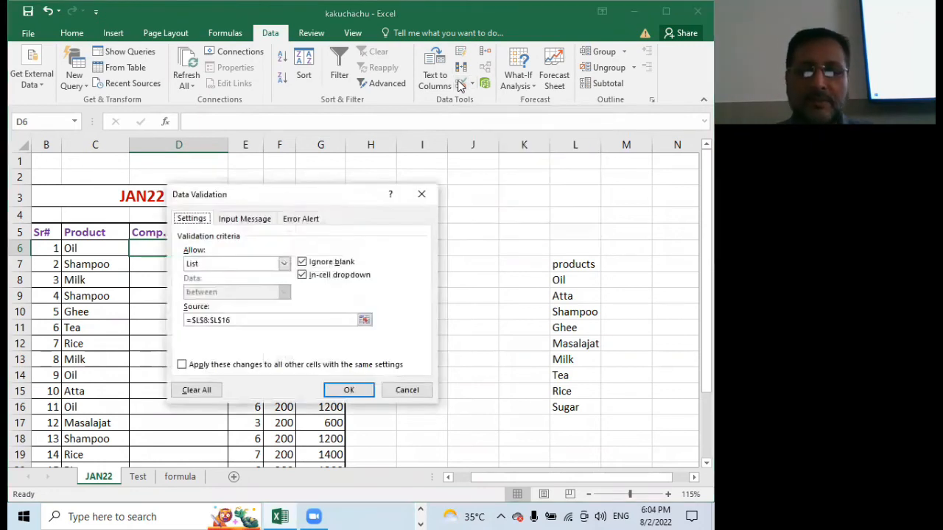
left_click_drag(280, 199, 384, 50)
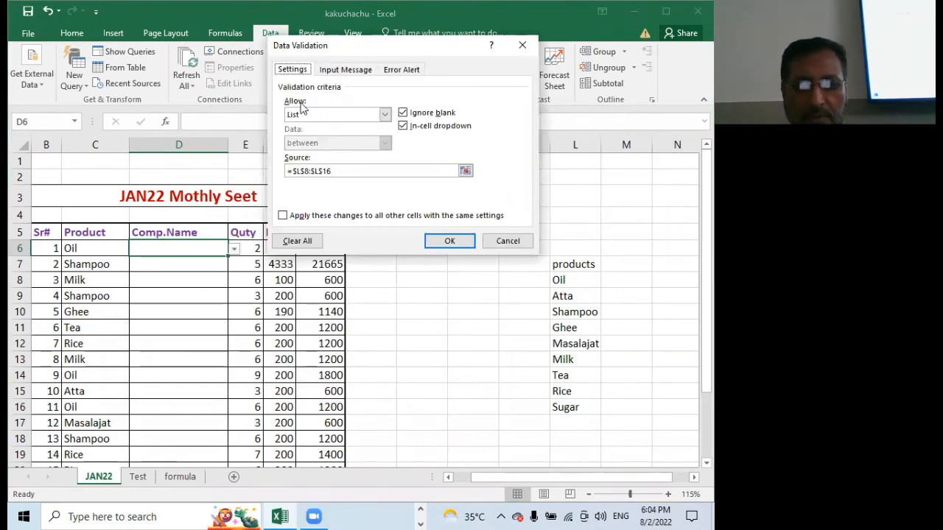
left_click(385, 114)
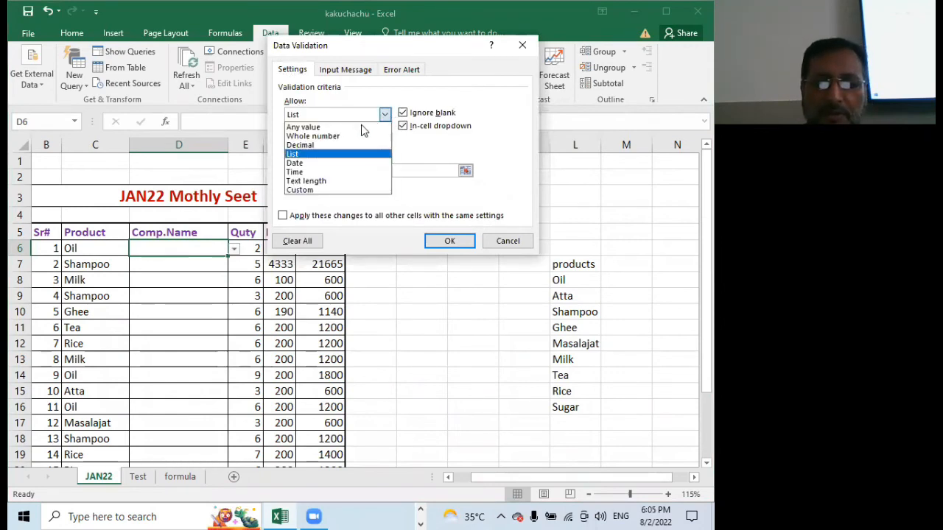
left_click(320, 154)
left_click(344, 171)
left_click_drag(345, 171, 245, 176)
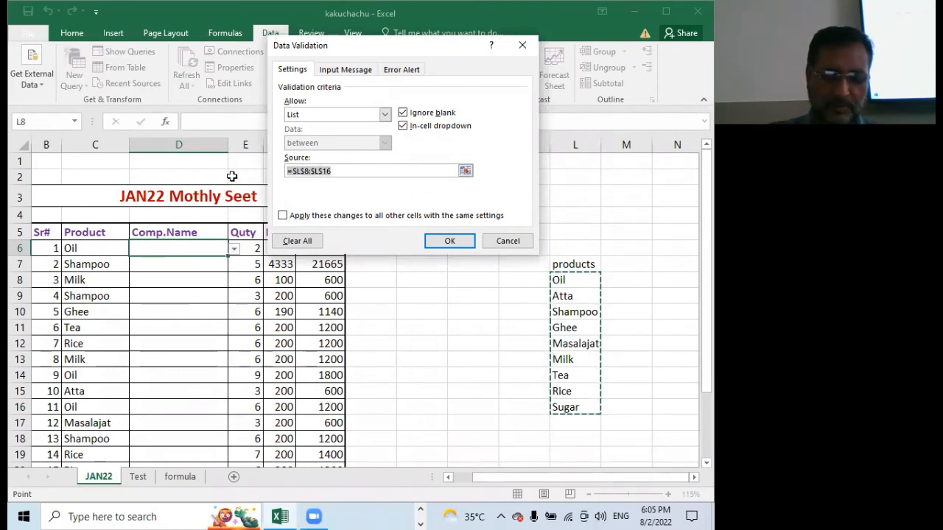
type("Dalda,Sufi,ZumZum,")
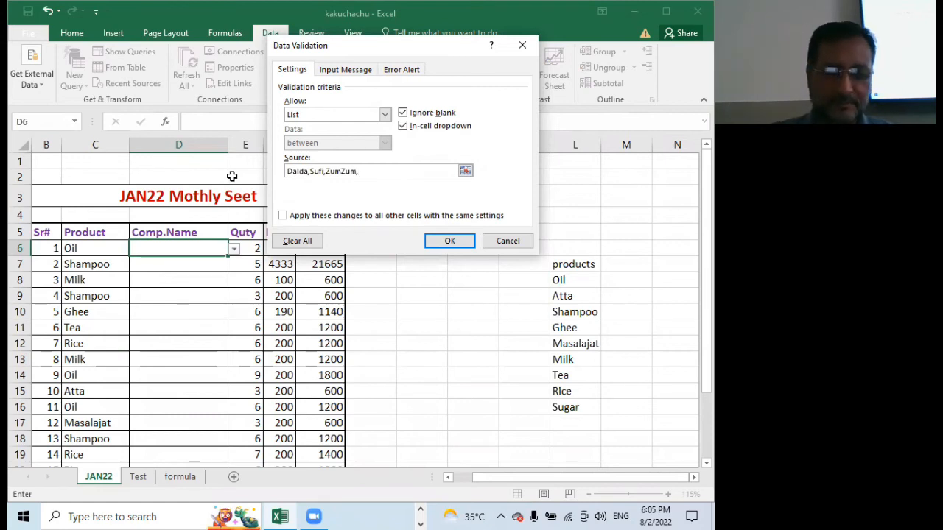
type("e,nn,H&S,Sunsilk")
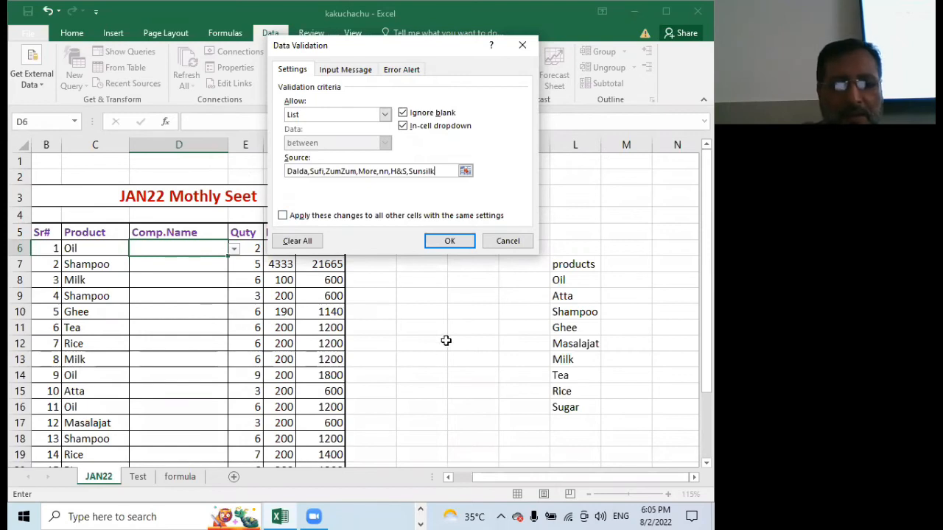
left_click(449, 243)
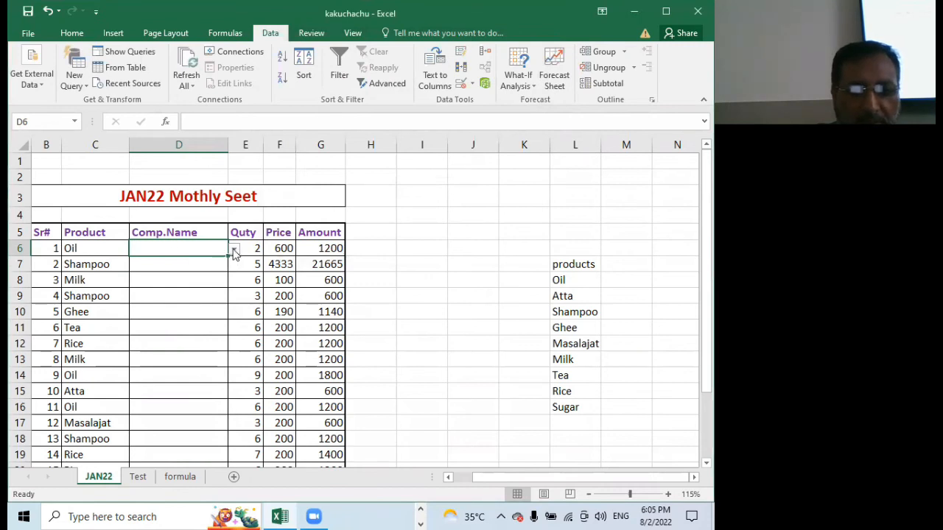
Try the new drop-down list in D6 by choosing Dalda, and check which list D7 offers
left_click(233, 250)
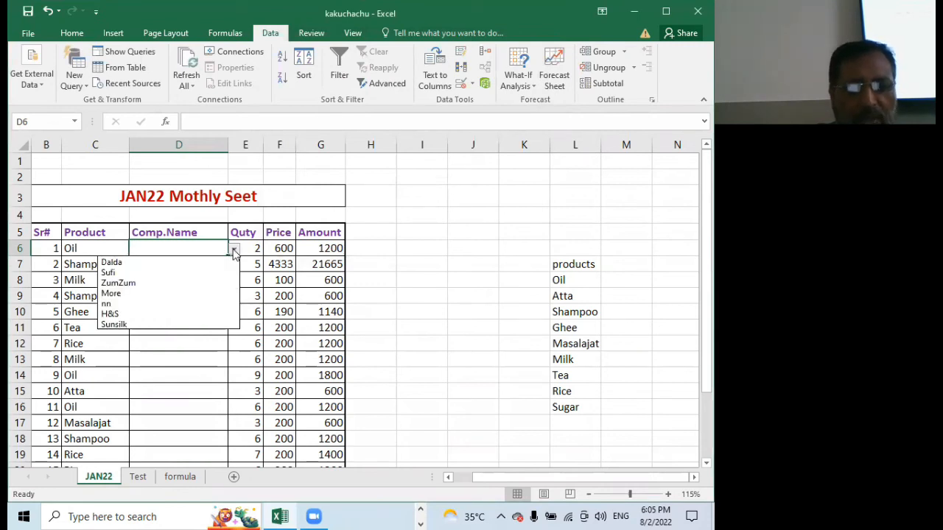
left_click(146, 263)
left_click(200, 265)
left_click(234, 265)
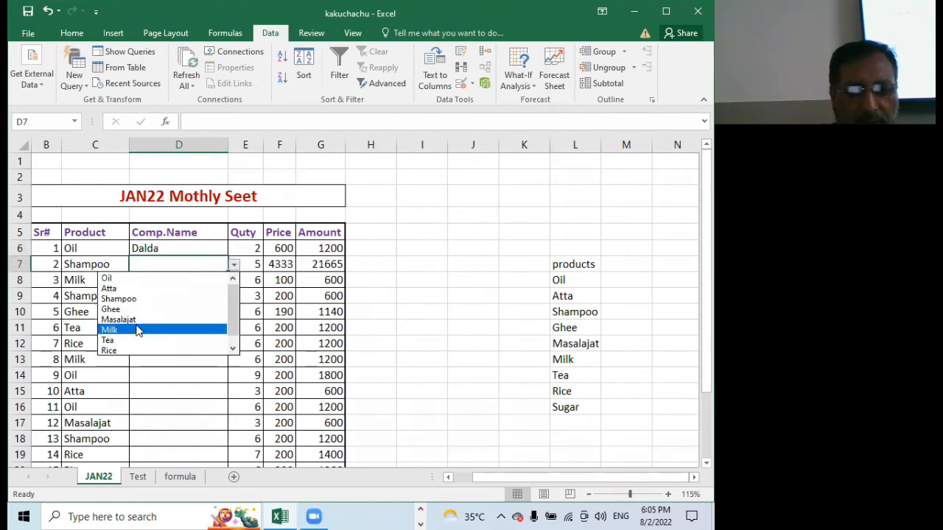
key("Escape")
Clear D6 and fill the empty cell down to D20 to copy its company drop-down list
left_click(213, 249)
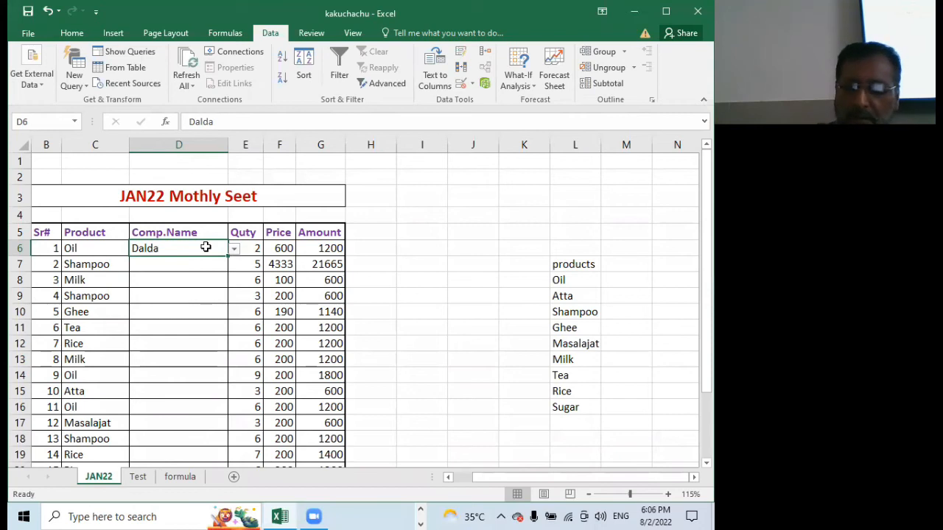
key("Delete")
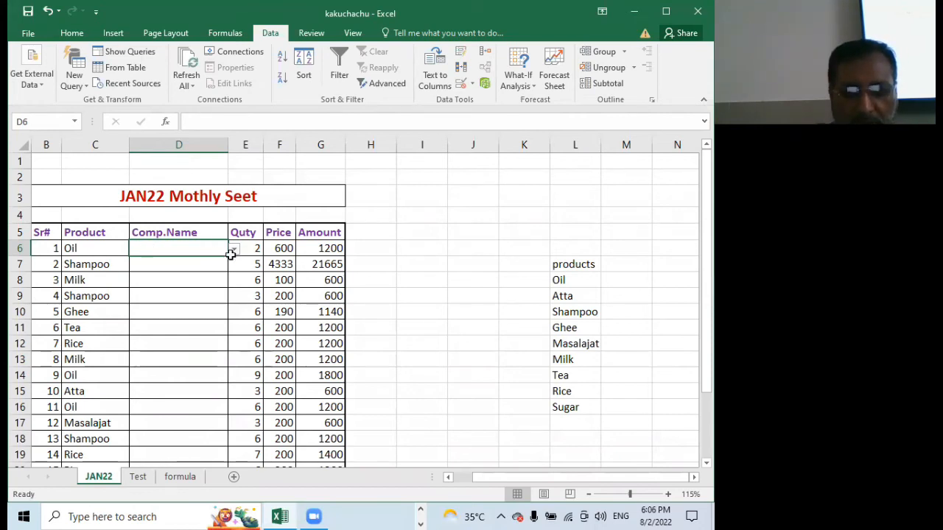
left_click_drag(231, 254, 228, 414)
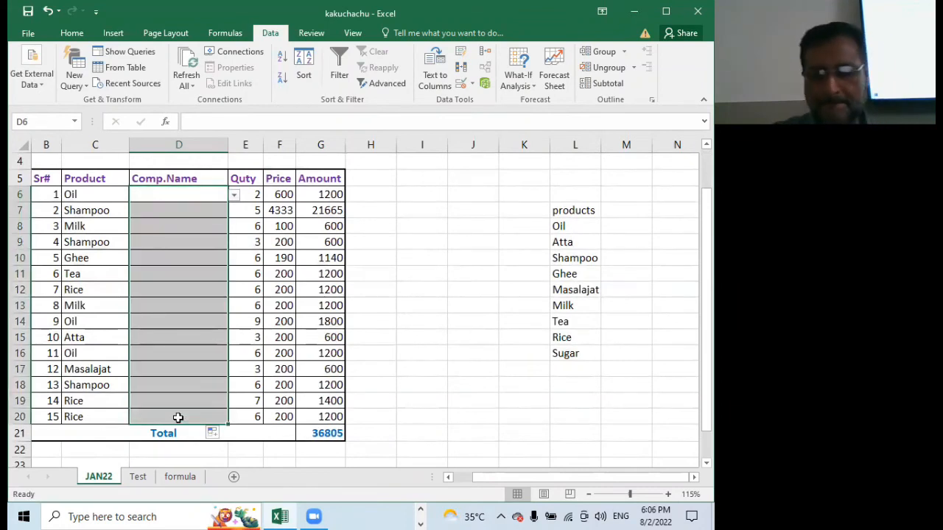
key("Return")
Choose Dalda as the company for Oil in D6 and H&S for Shampoo in D7
left_click(174, 193)
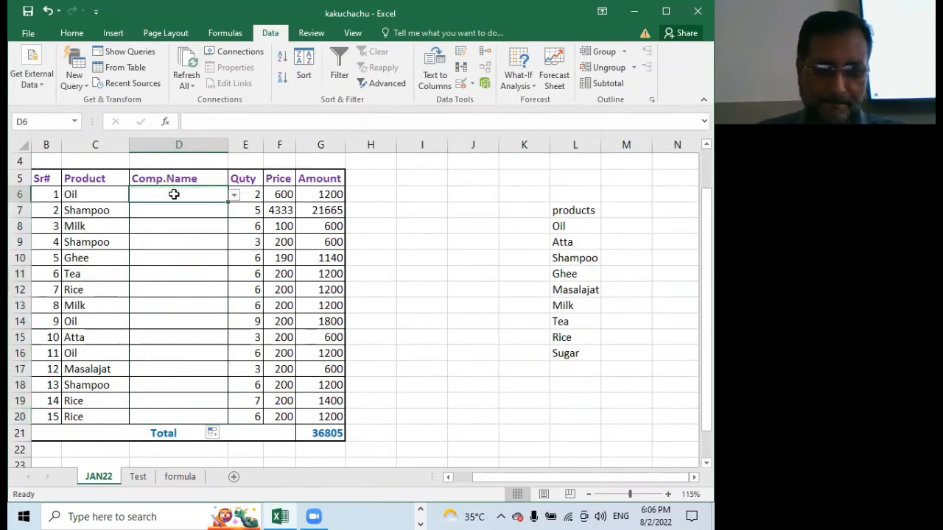
left_click(234, 195)
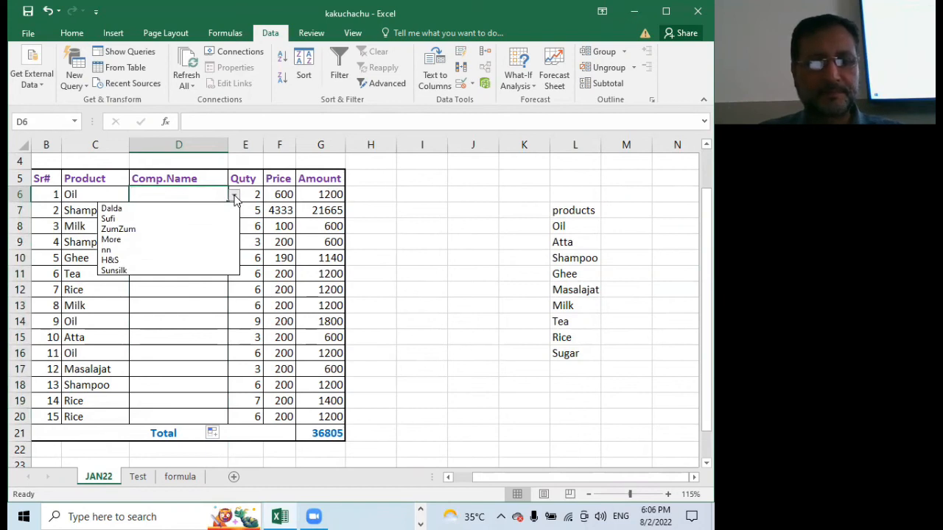
left_click(201, 209)
left_click(196, 215)
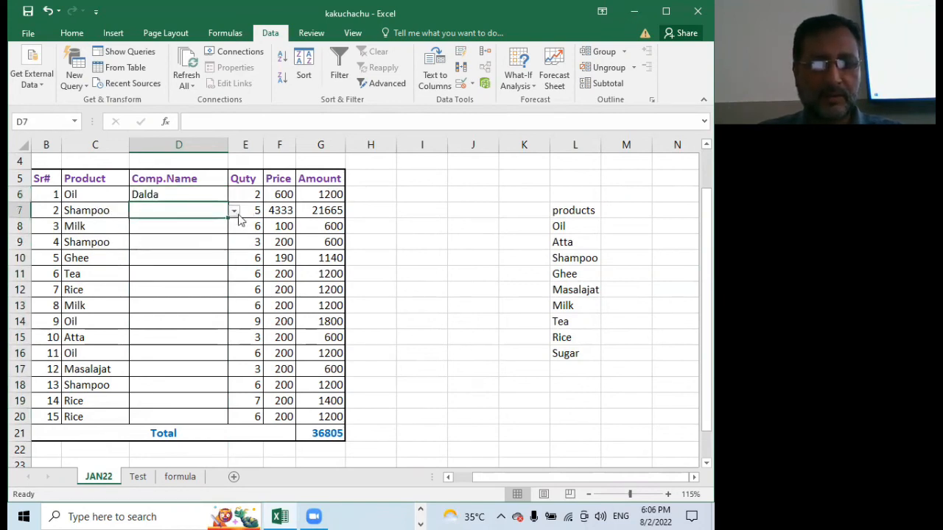
left_click(234, 212)
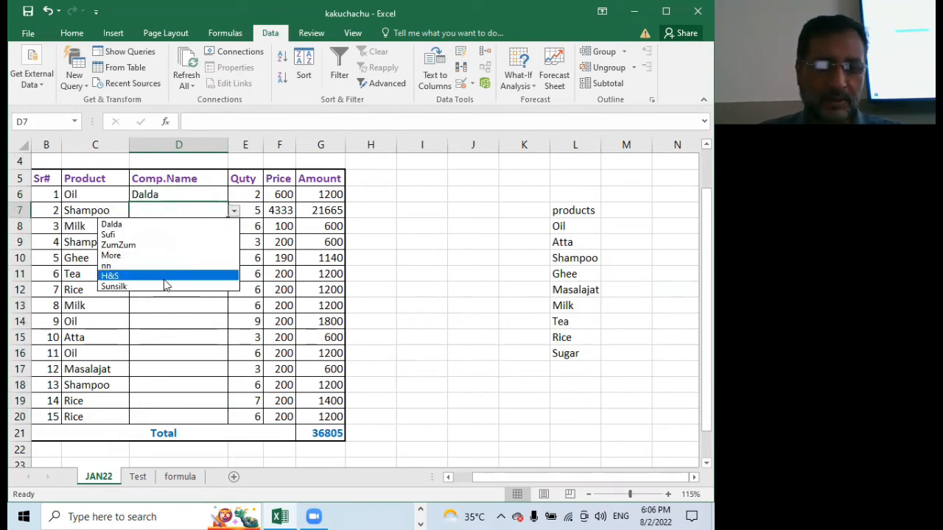
left_click(166, 275)
Choose ZumZum as the company for Milk in D8 and H&S for Shampoo in D9
left_click(175, 226)
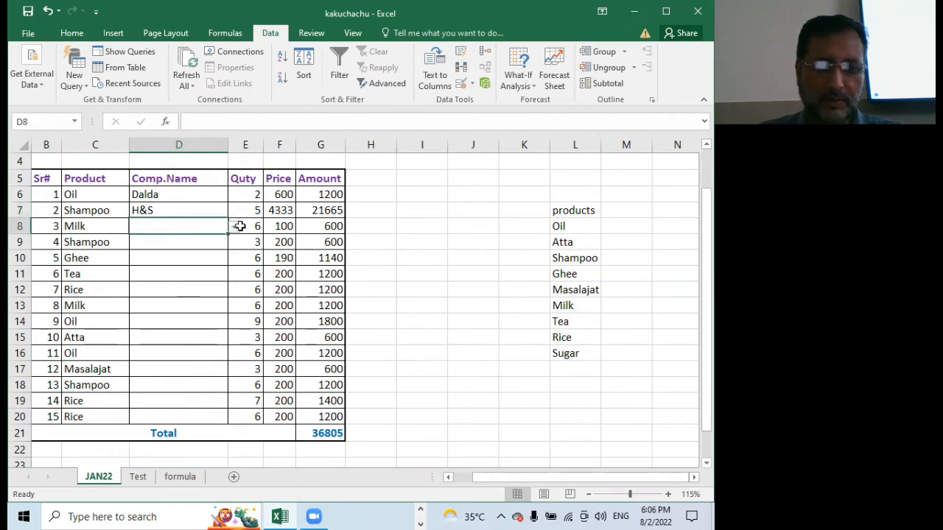
left_click(234, 228)
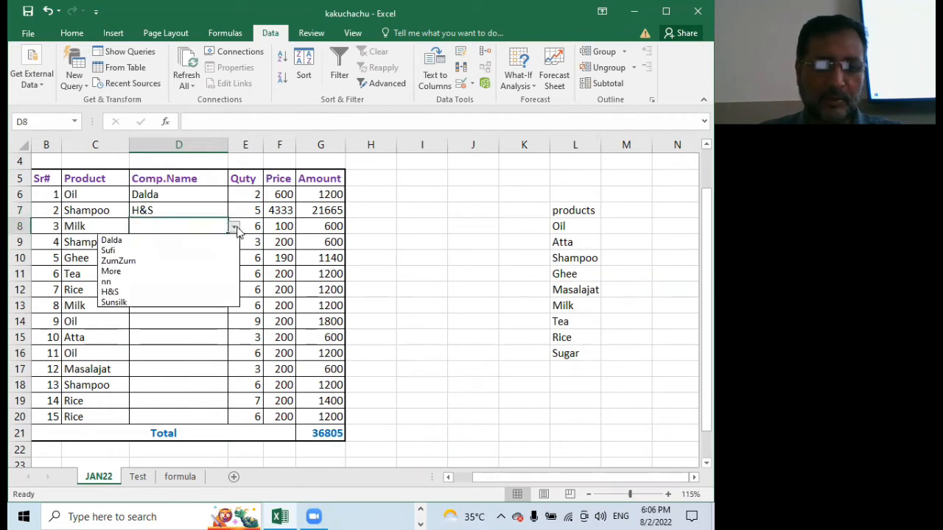
left_click(135, 257)
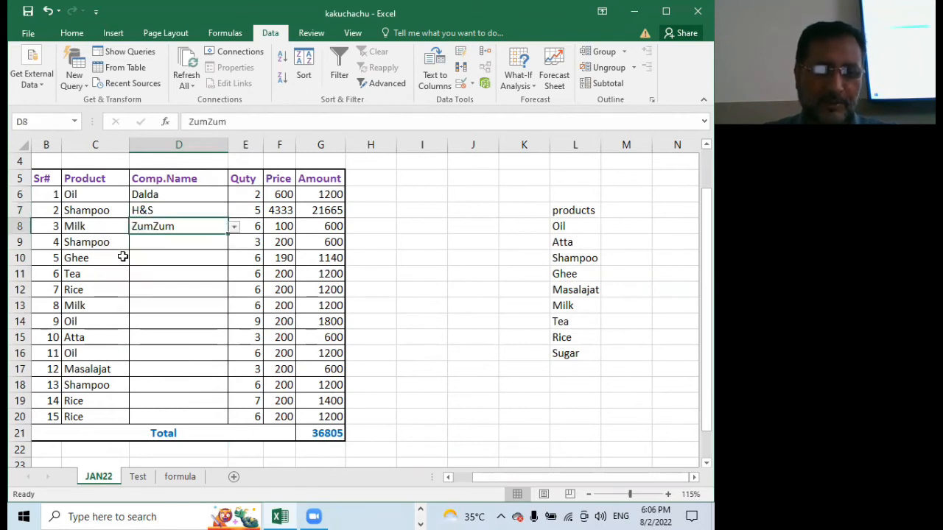
left_click(176, 243)
left_click(233, 242)
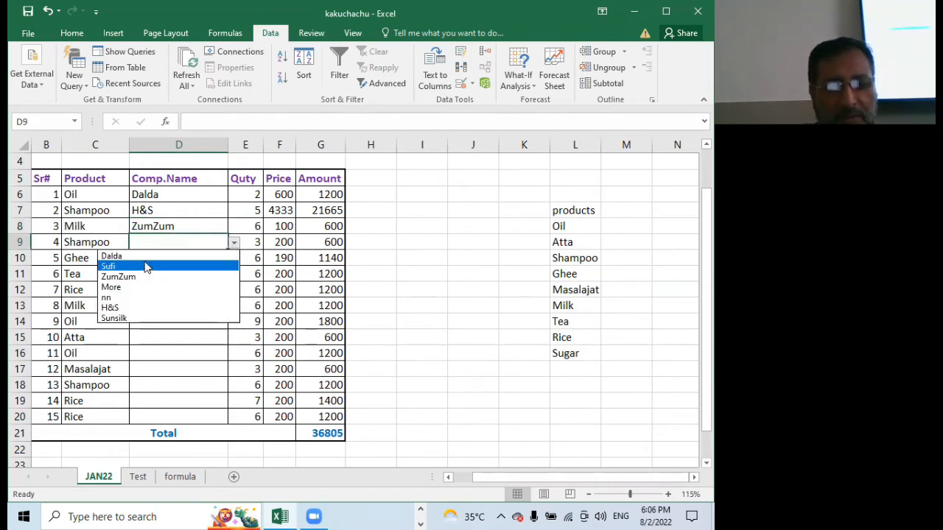
left_click(137, 307)
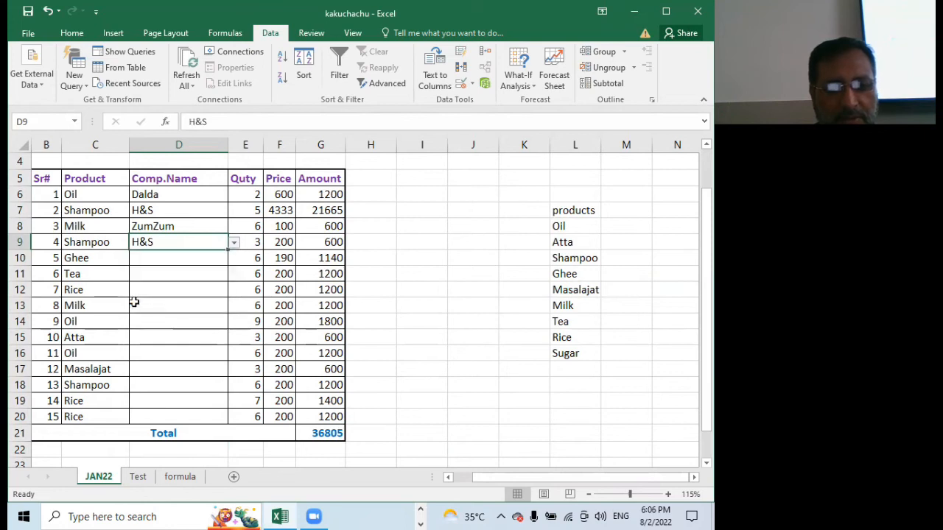
Choose Dalda as the company for Ghee in D10 and nn for Tea in D11
left_click(186, 259)
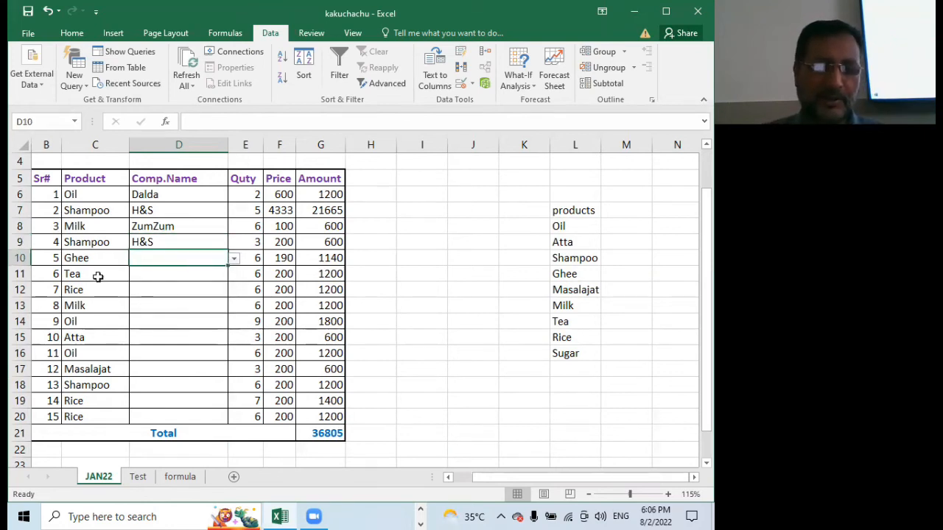
left_click(233, 260)
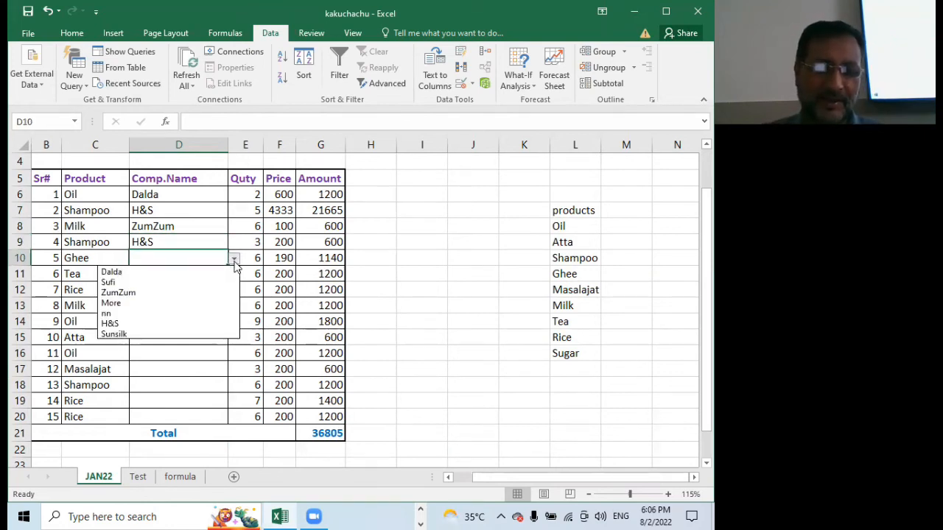
left_click(158, 273)
left_click(157, 273)
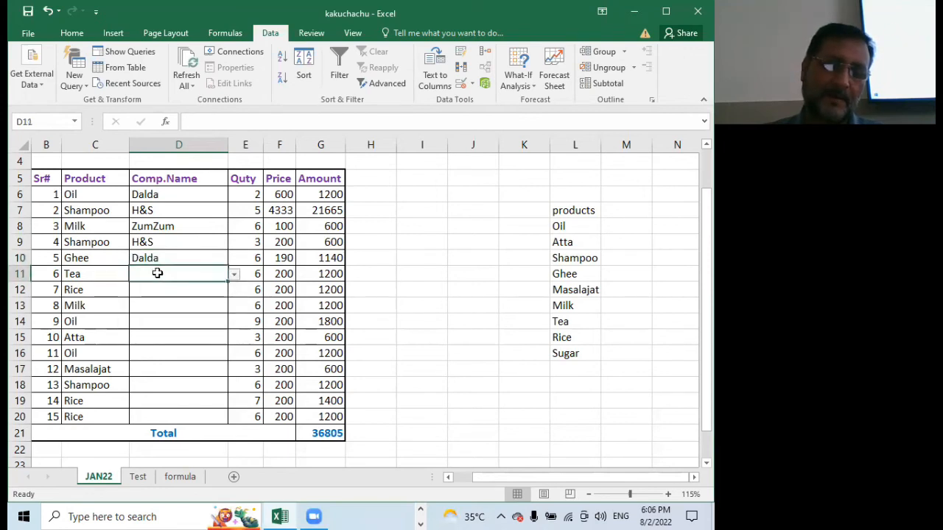
left_click(234, 274)
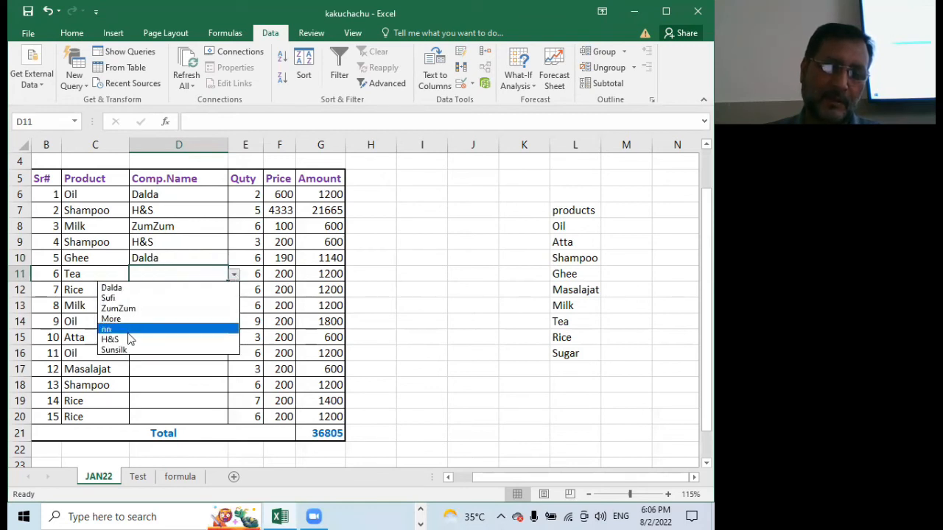
left_click(128, 329)
left_click(156, 295)
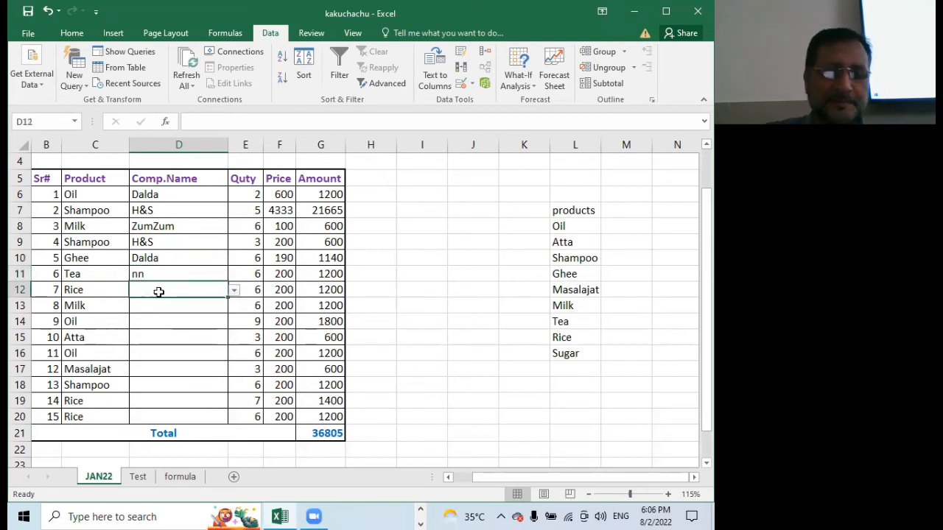
Choose More as the company for Rice in D12 and ZumZum for Milk in D13
left_click(234, 293)
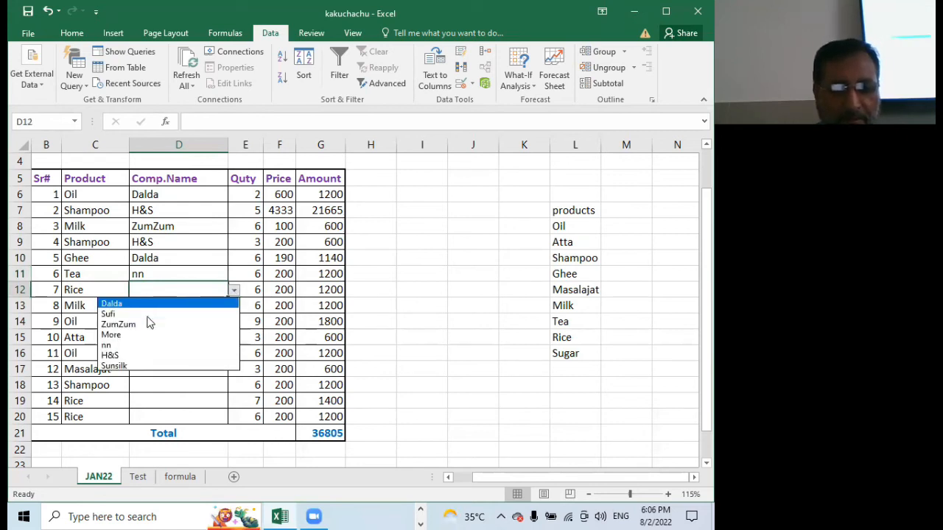
left_click(131, 337)
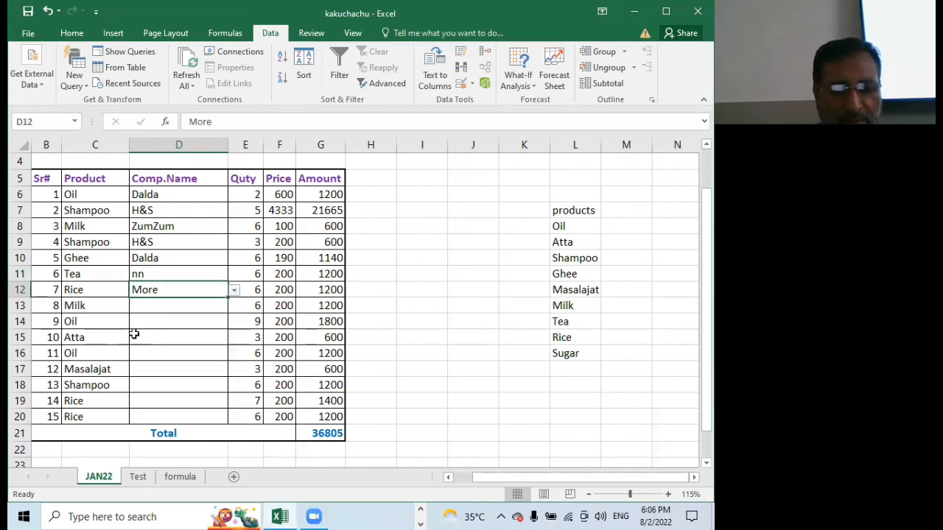
left_click(158, 305)
left_click(233, 307)
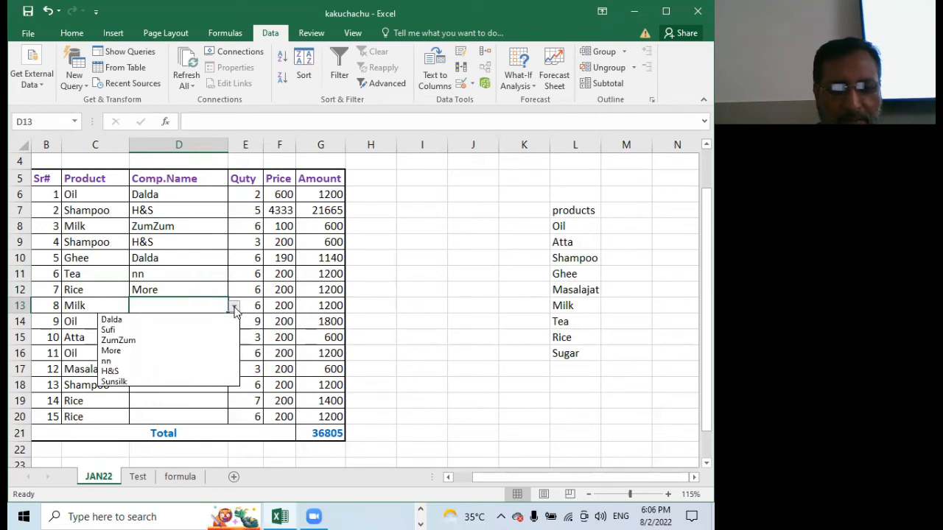
left_click(156, 340)
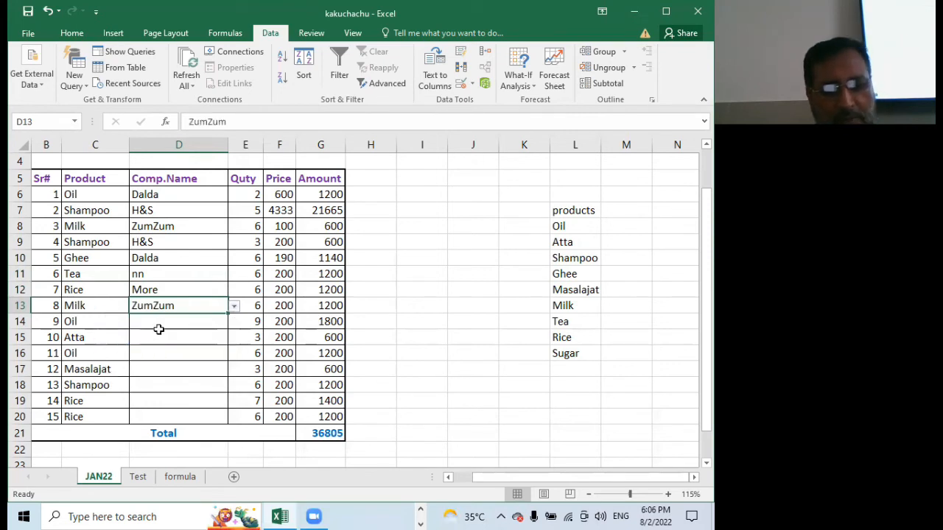
Change the company for Milk in D13 to More and choose Sufi for Oil in D14
left_click(233, 306)
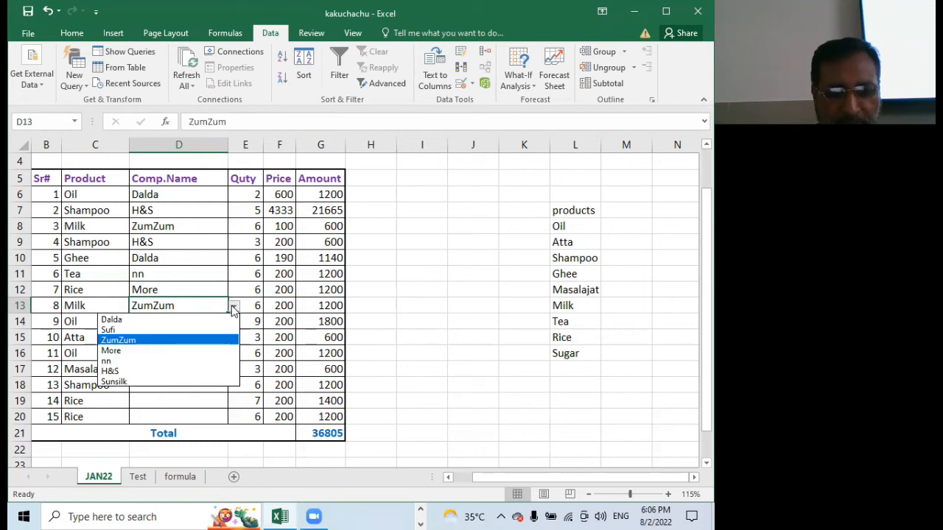
left_click(158, 352)
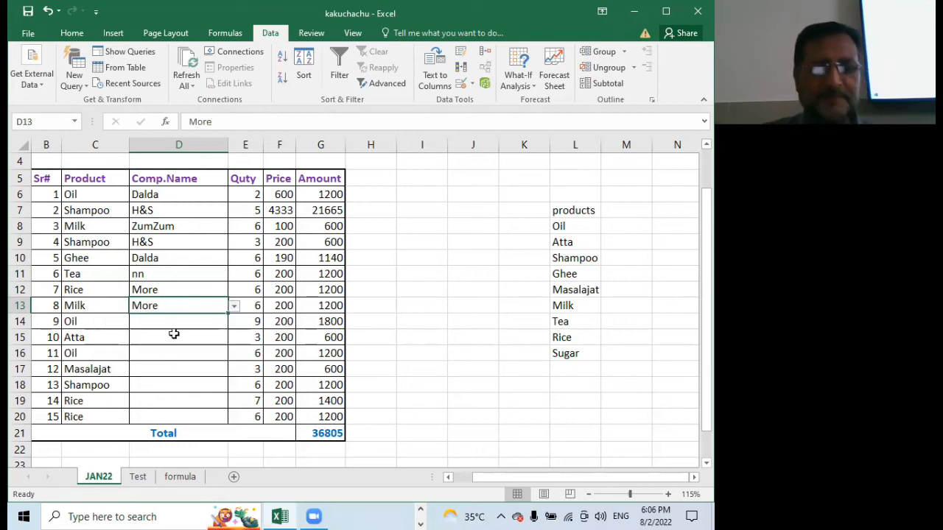
left_click(172, 331)
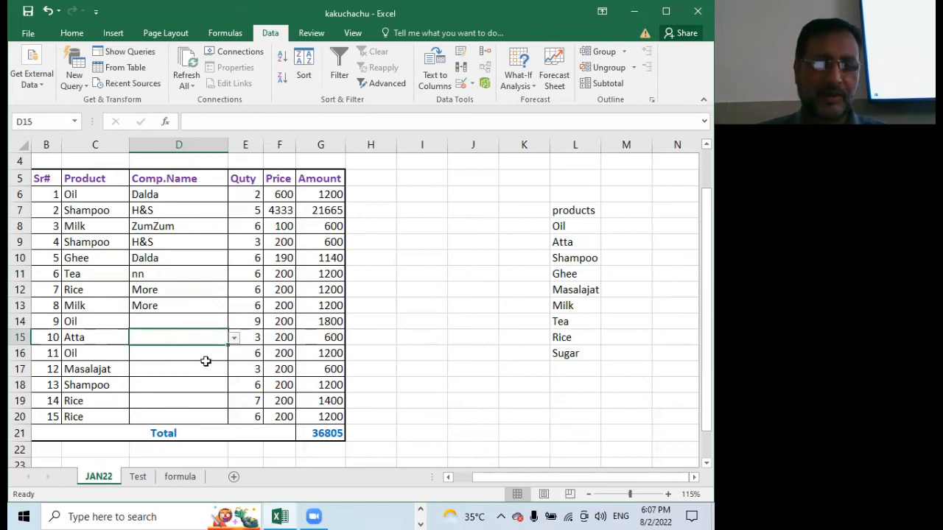
left_click(197, 322)
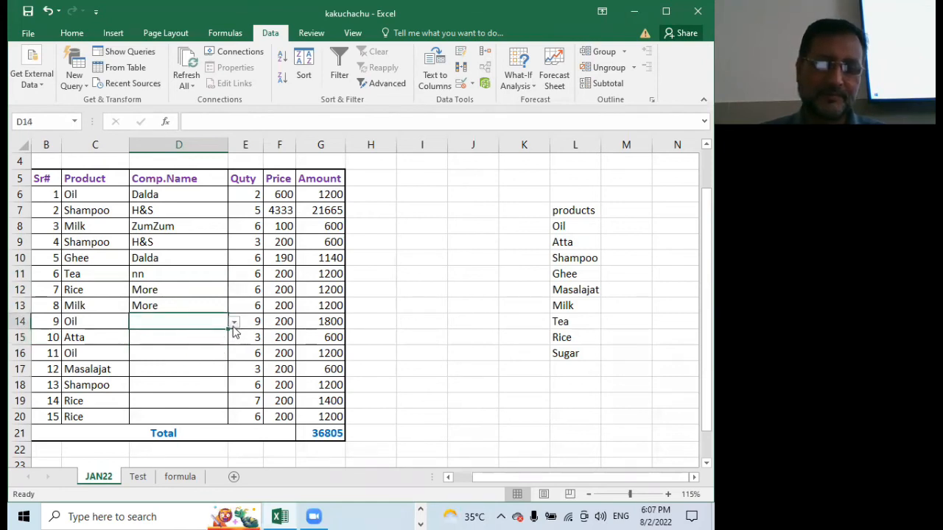
left_click(234, 324)
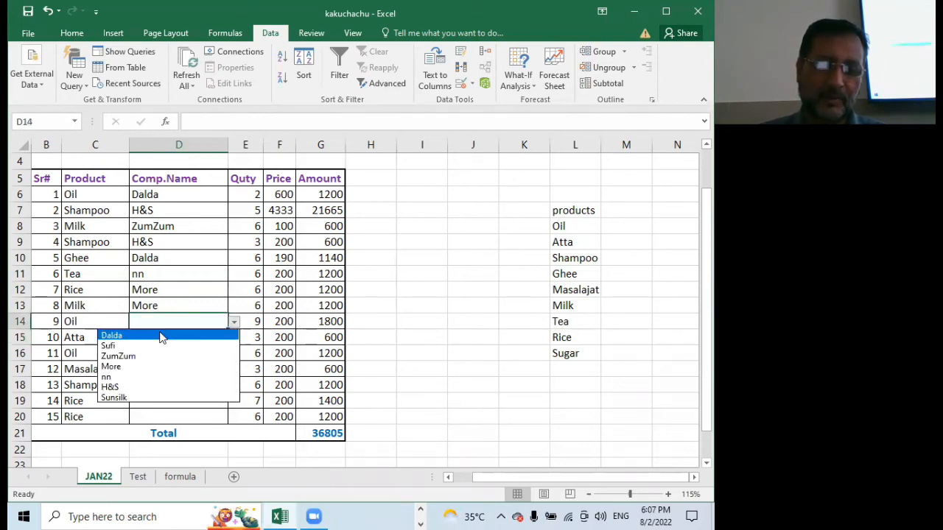
left_click(137, 346)
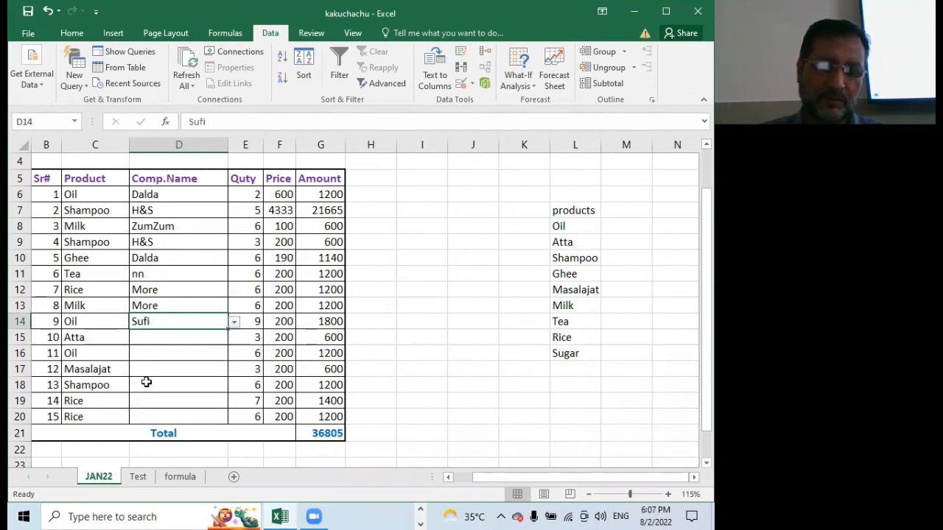
key("Return")
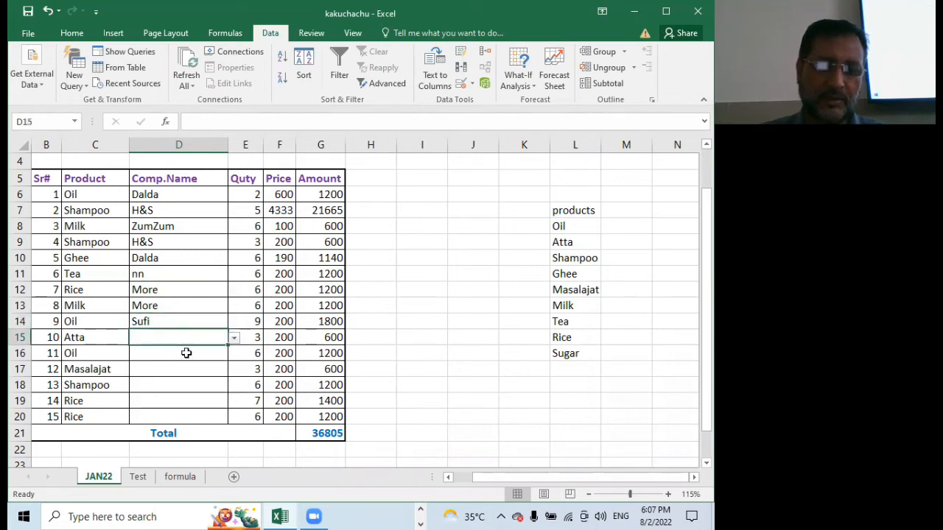
Choose More as the company for Atta in D15 and Dalda for Oil in D16
left_click(234, 338)
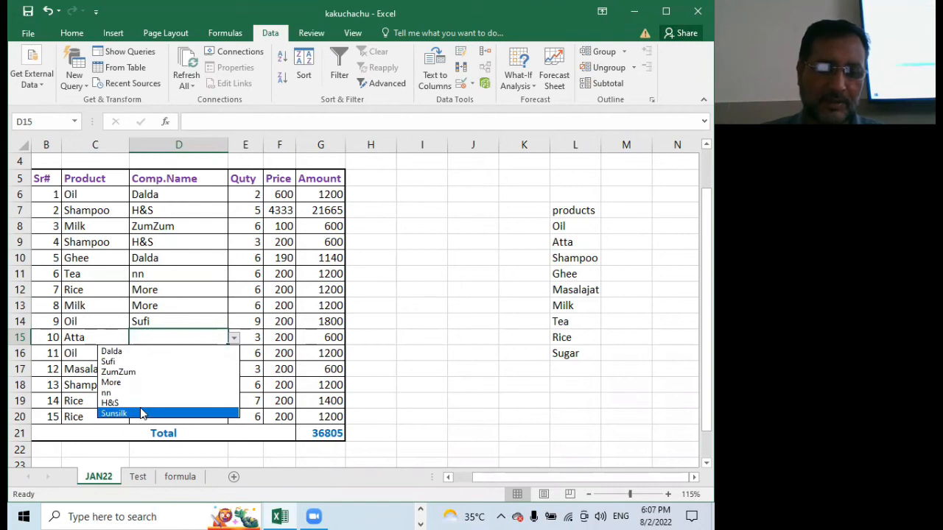
left_click(151, 383)
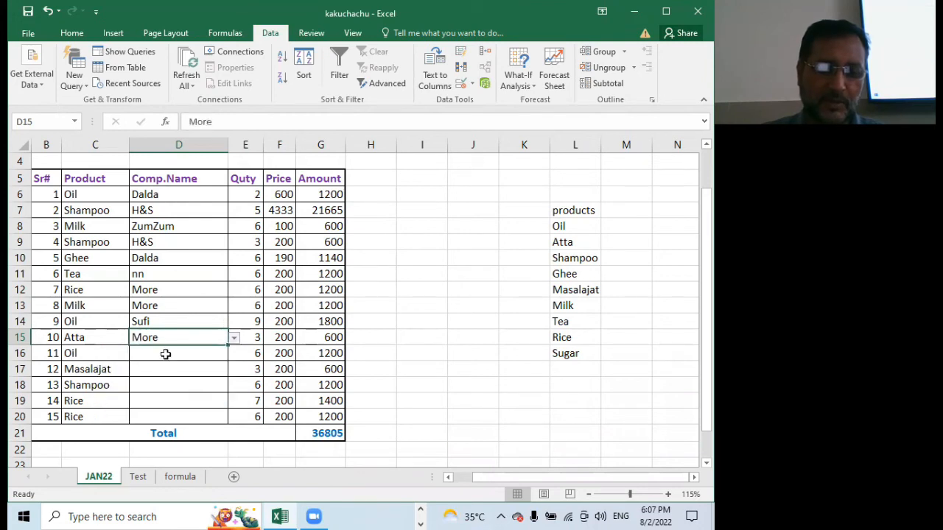
left_click(165, 354)
left_click(233, 354)
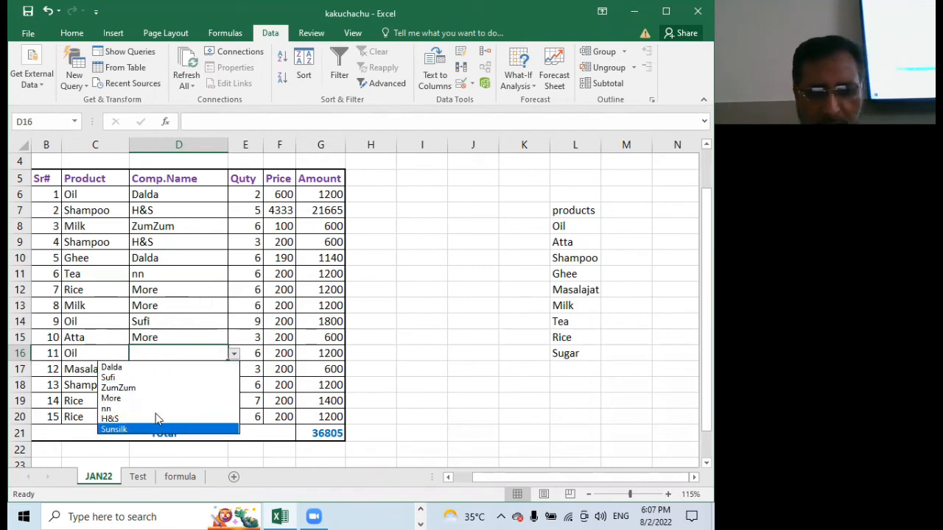
left_click(151, 367)
Choose ZumZum as the company for Masalajat in D17 and Sunsilk for Shampoo in D18
left_click(161, 370)
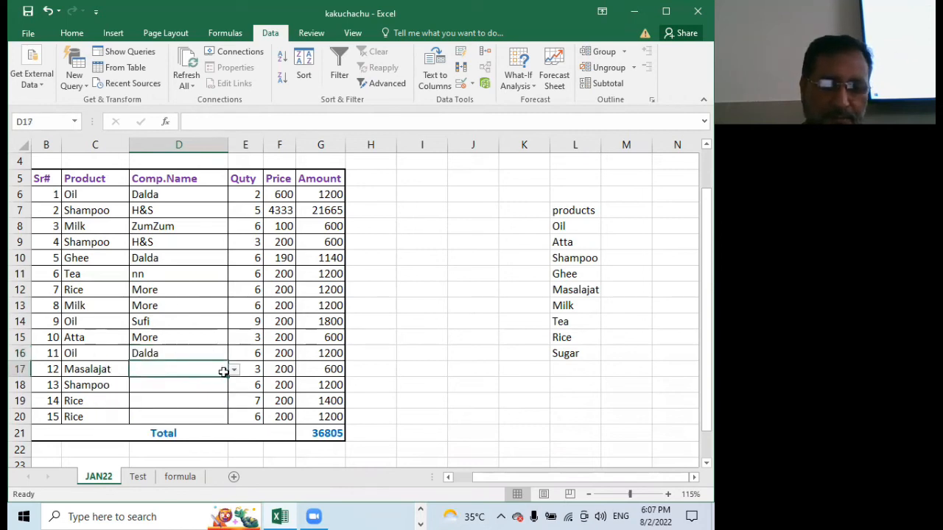
left_click(234, 370)
left_click(146, 399)
left_click(158, 385)
left_click(233, 386)
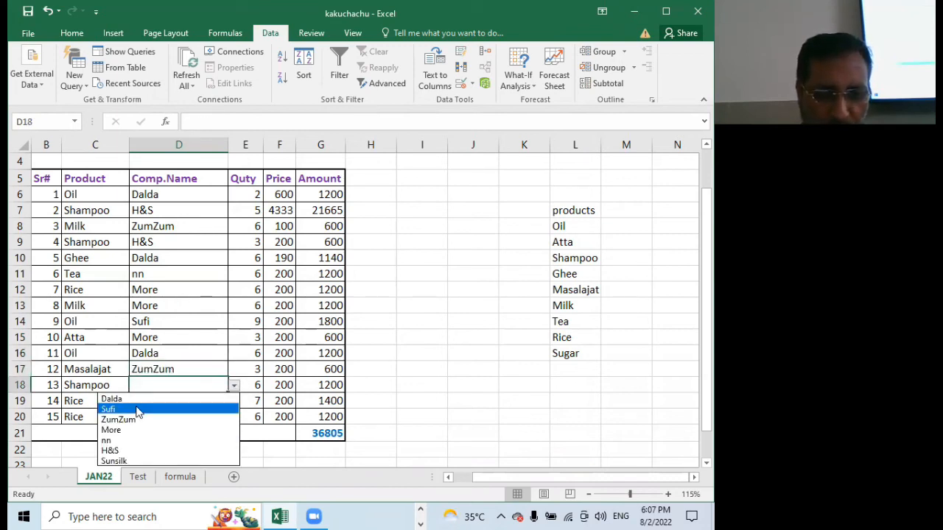
left_click(114, 461)
Choose More as the company for Rice in D19 and nn for Rice in D20
left_click(170, 400)
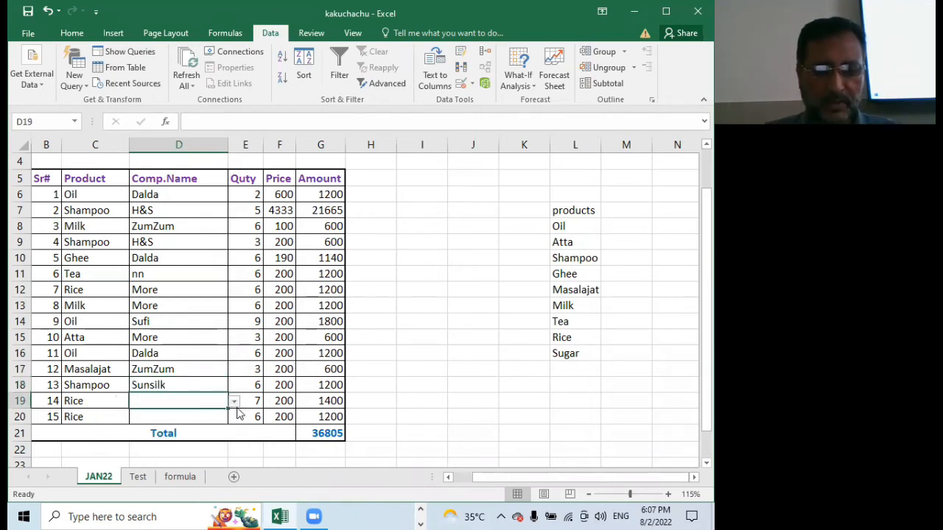
left_click(233, 401)
left_click(134, 446)
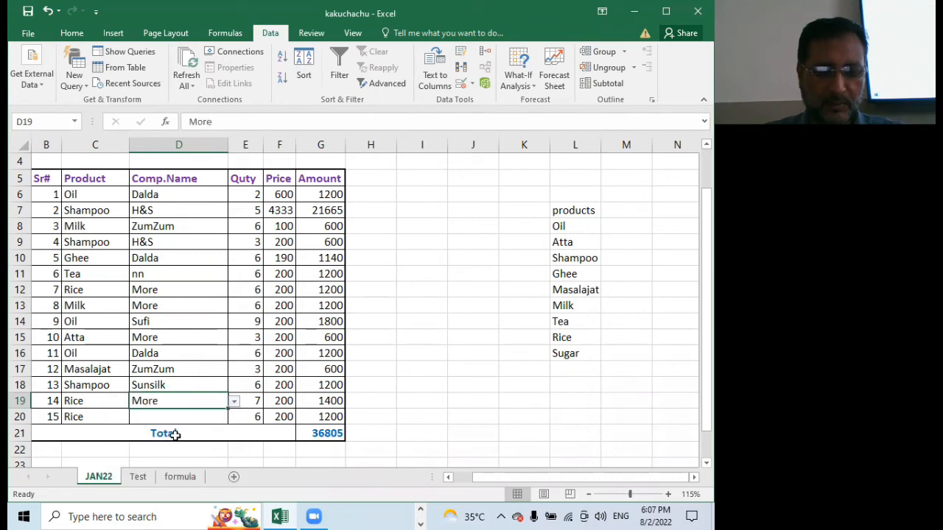
left_click(214, 416)
left_click(233, 417)
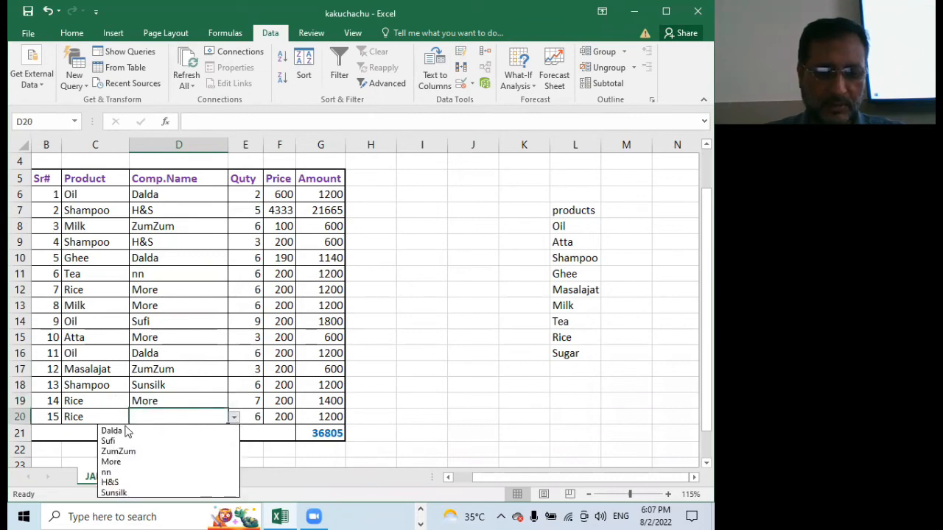
left_click(116, 472)
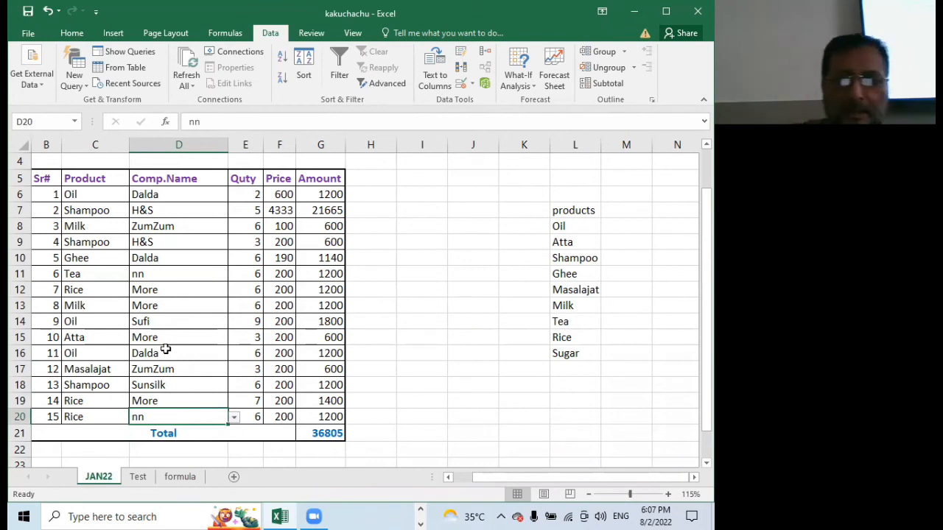
Insert an empty column before the Comp.Name column and undo the insertion
scroll(251, 276, "up", 1)
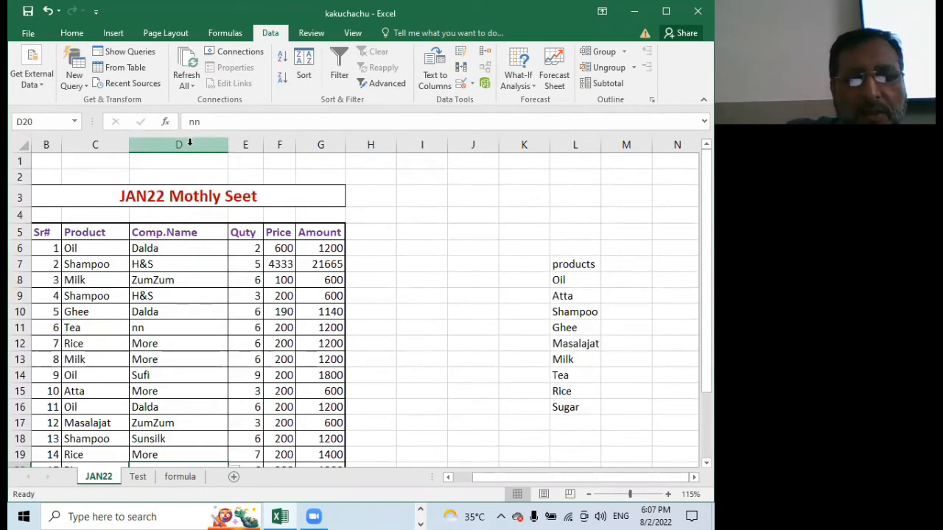
right_click(189, 143)
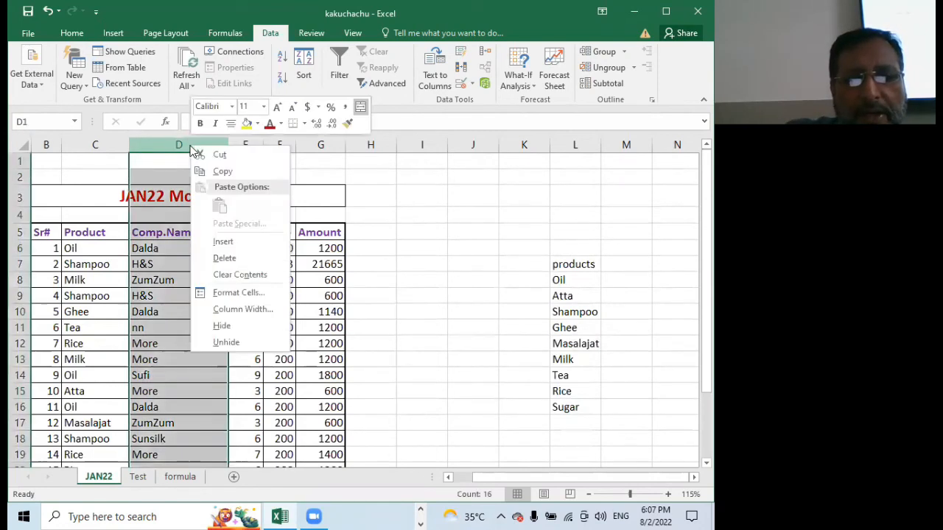
left_click(241, 241)
left_click(179, 232)
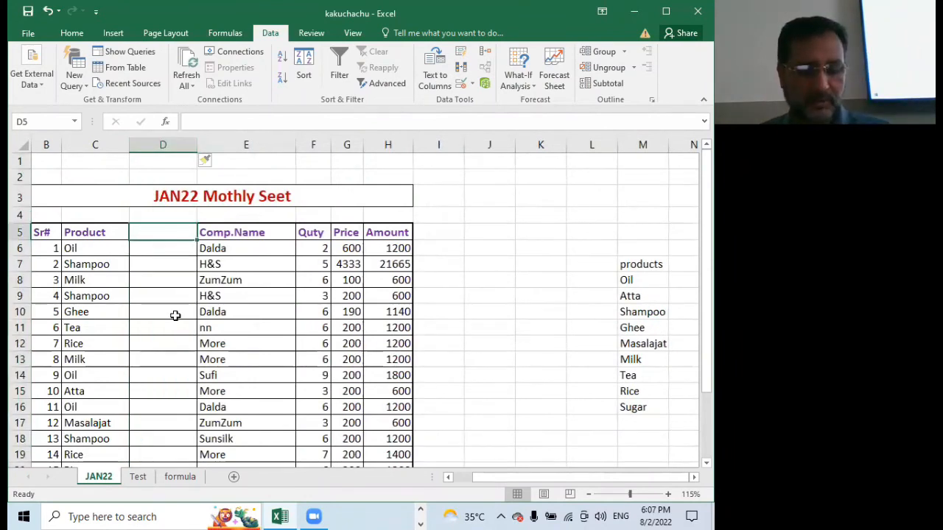
key("ctrl+z")
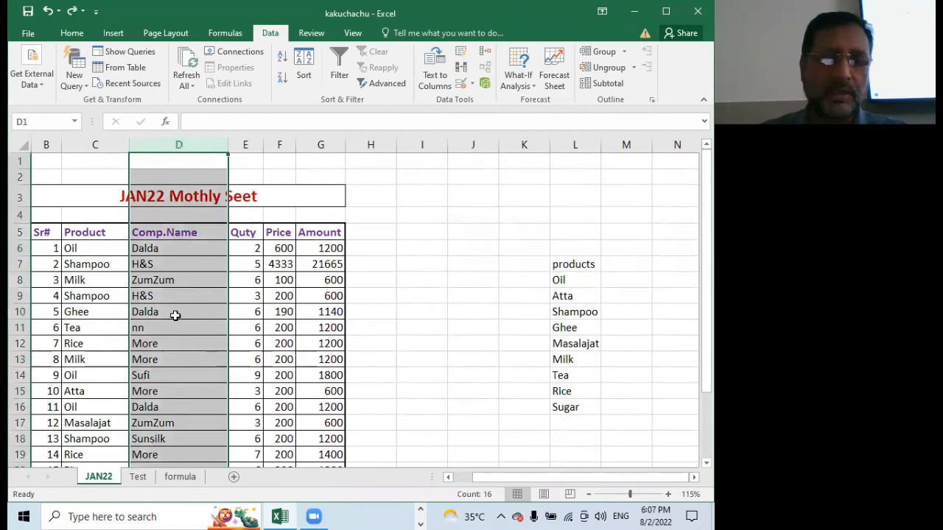
left_click(211, 313)
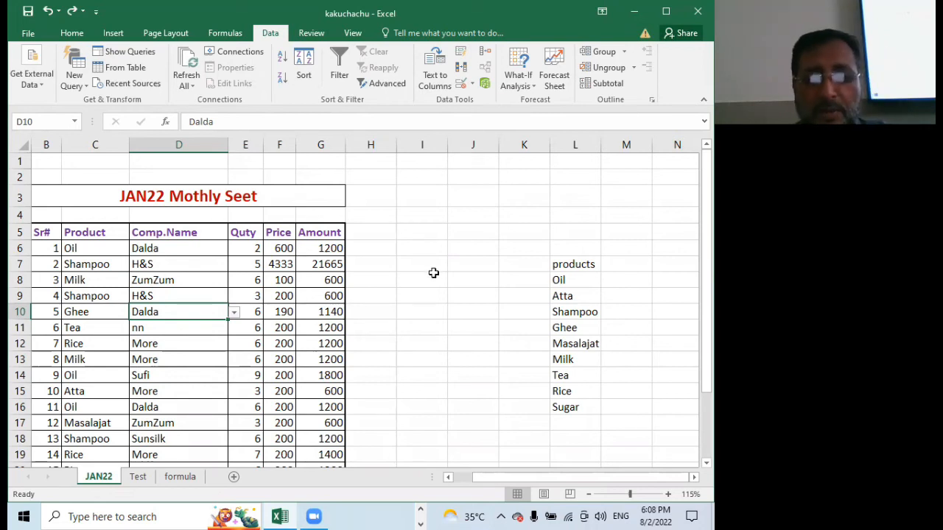
scroll(422, 271, "down", 2)
scroll(422, 271, "up", 2)
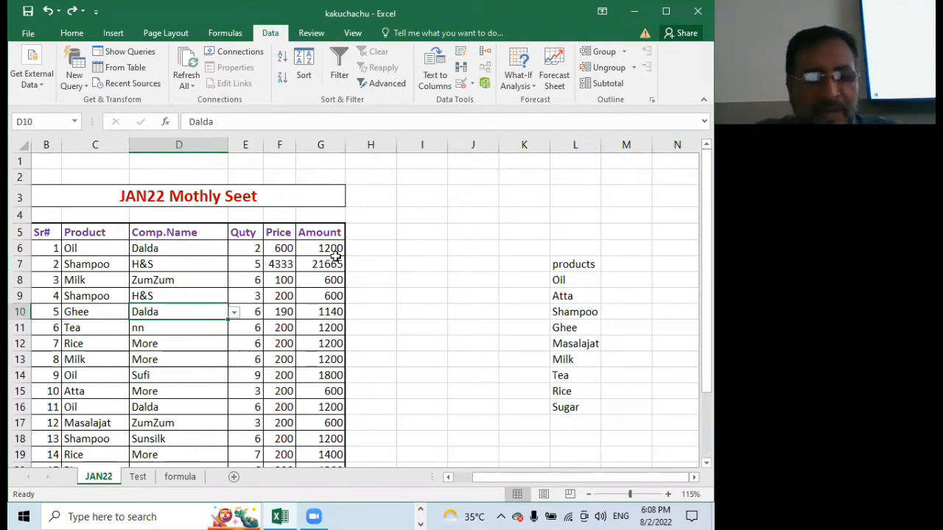
scroll(155, 252, "down", 3)
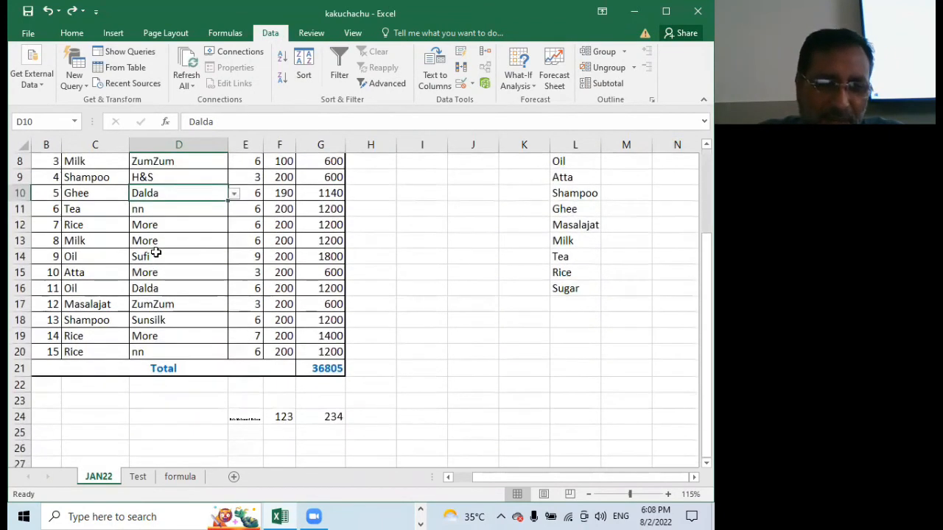
scroll(156, 253, "up", 3)
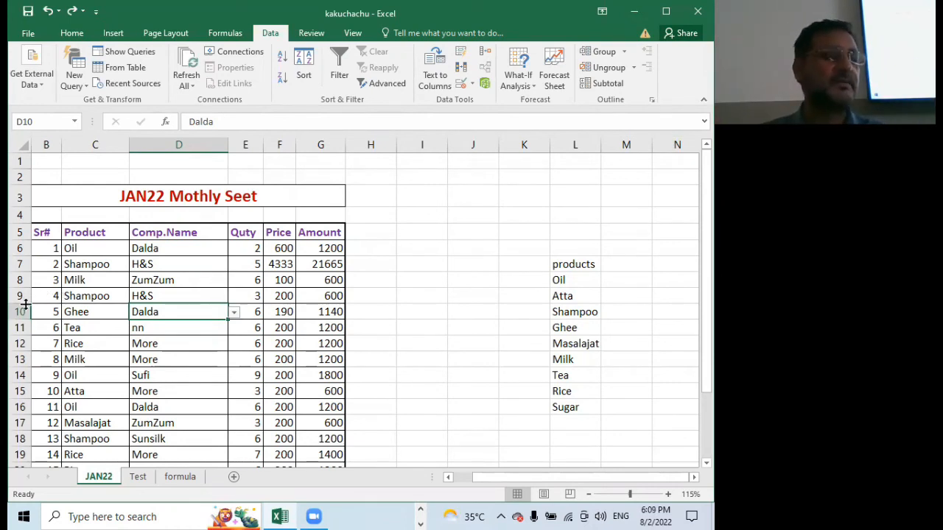
scroll(112, 292, "down", 3)
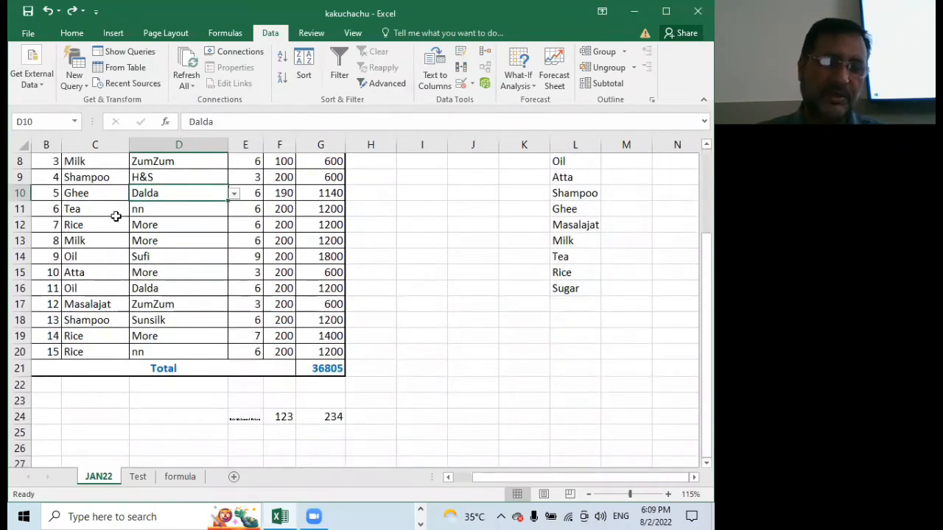
scroll(91, 273, "up", 3)
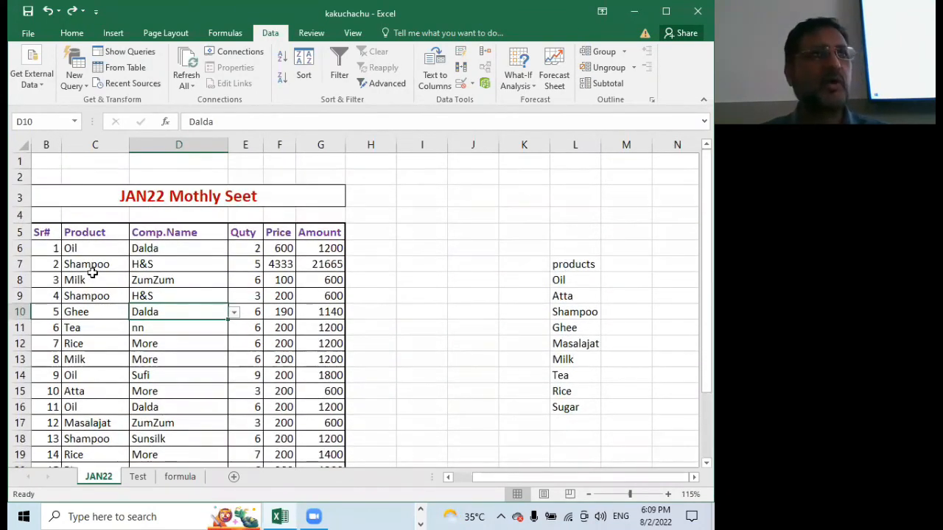
Examine the Oil entries in rows 6, 14 and 16 together with their amounts in the Amount column
scroll(180, 270, "down", 1)
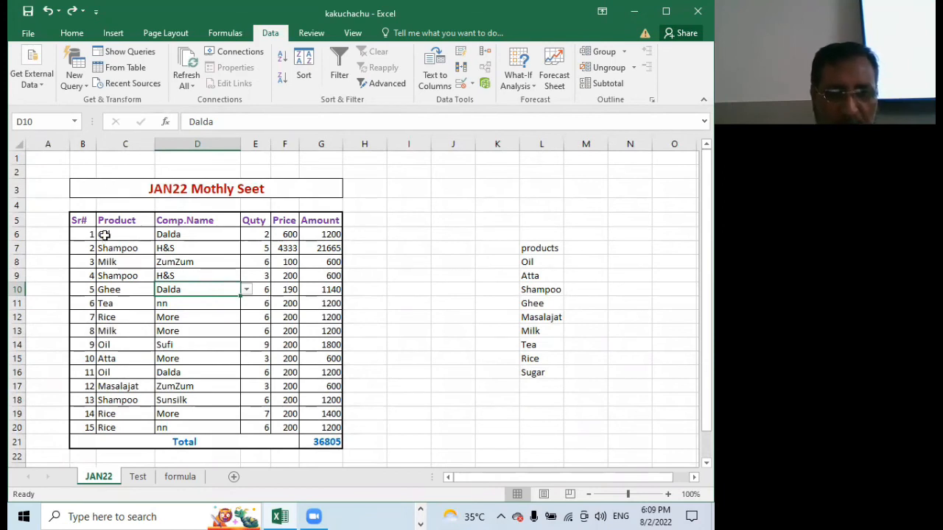
left_click(327, 234)
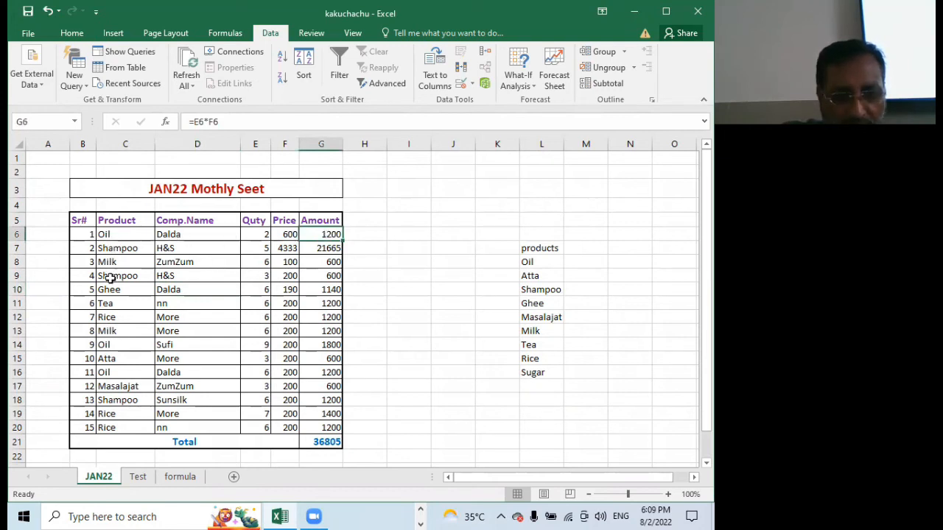
left_click(107, 344)
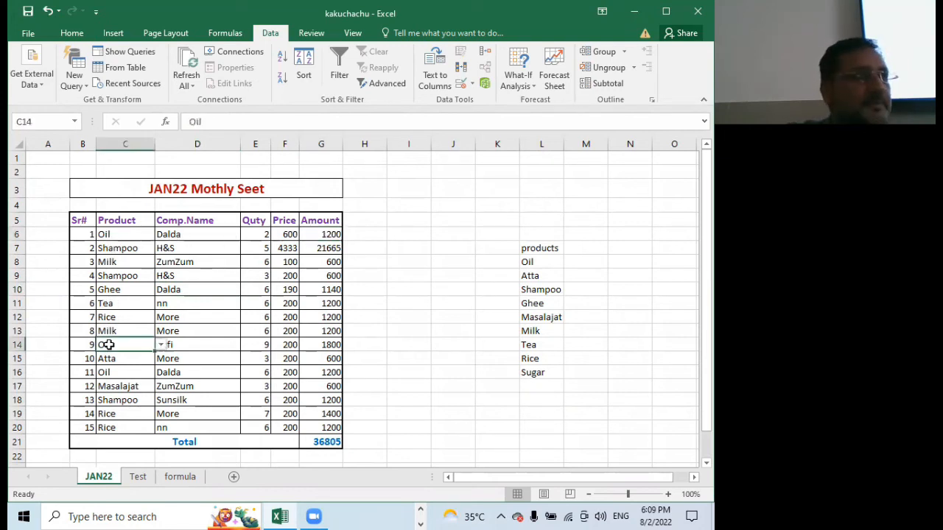
left_click(336, 331)
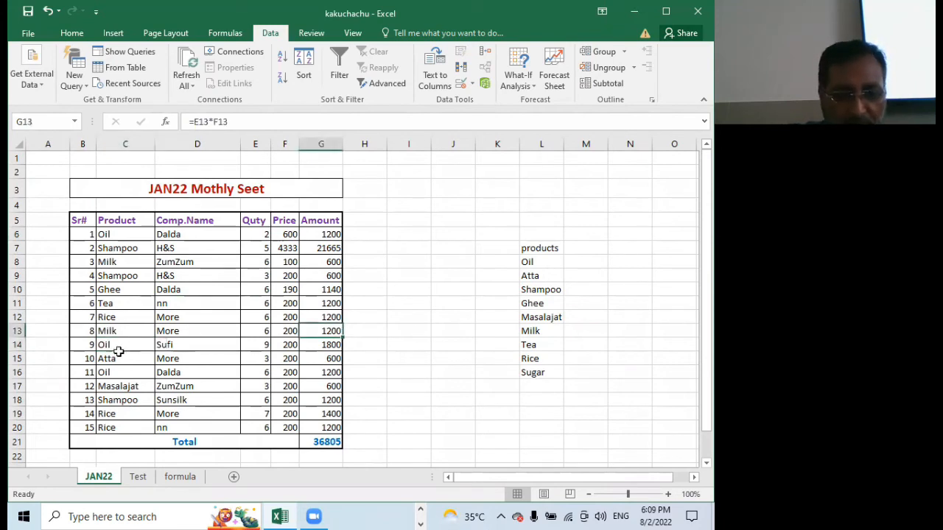
left_click(107, 374)
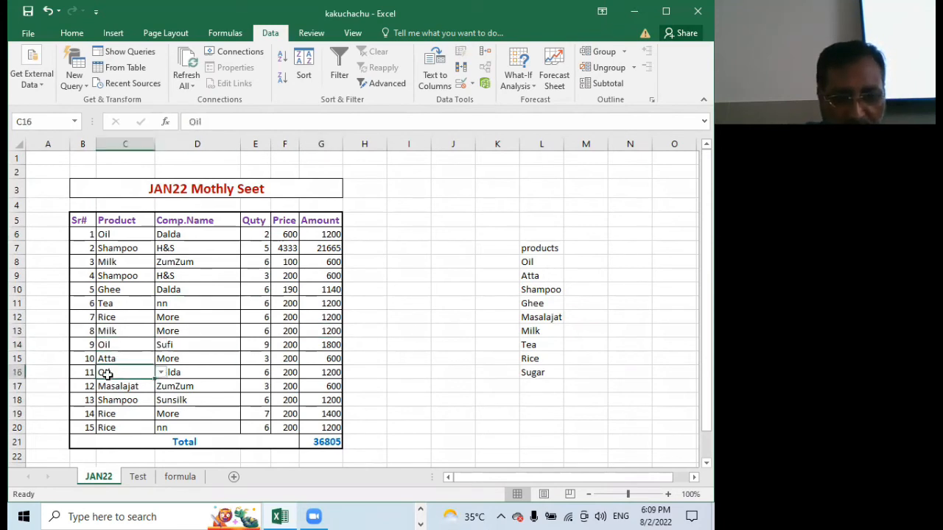
left_click(327, 374)
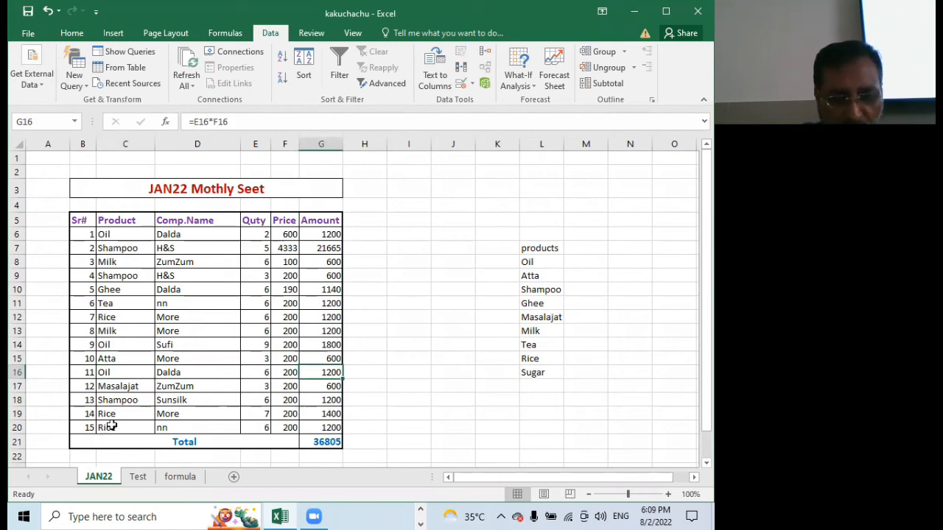
left_click(106, 373)
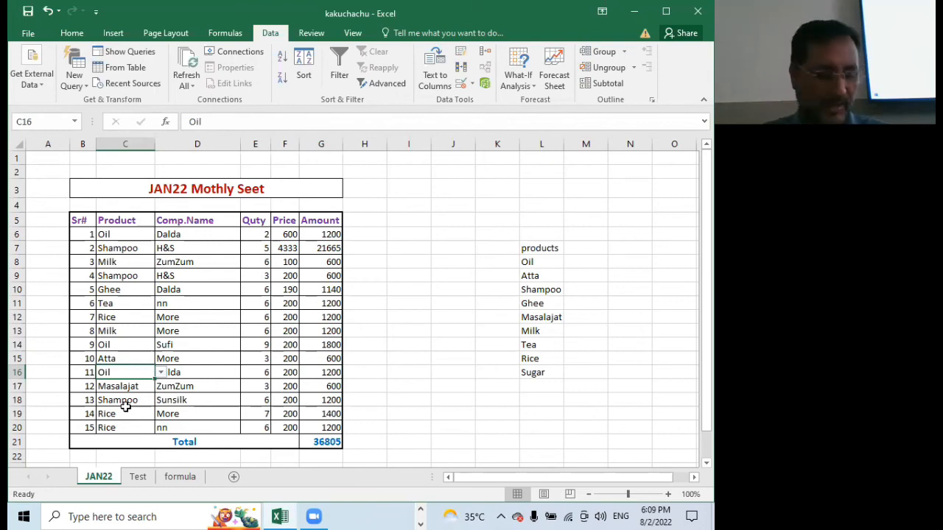
left_click(134, 234)
left_click(332, 234)
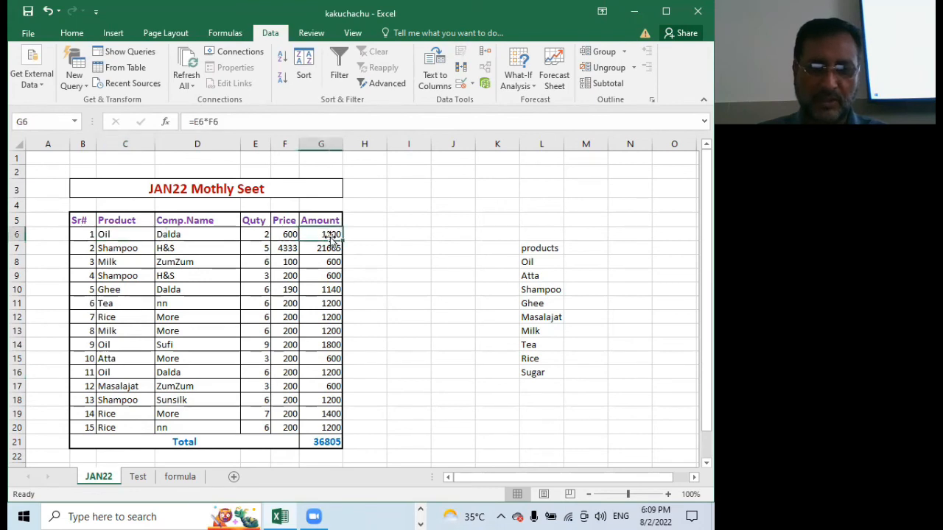
left_click(118, 344)
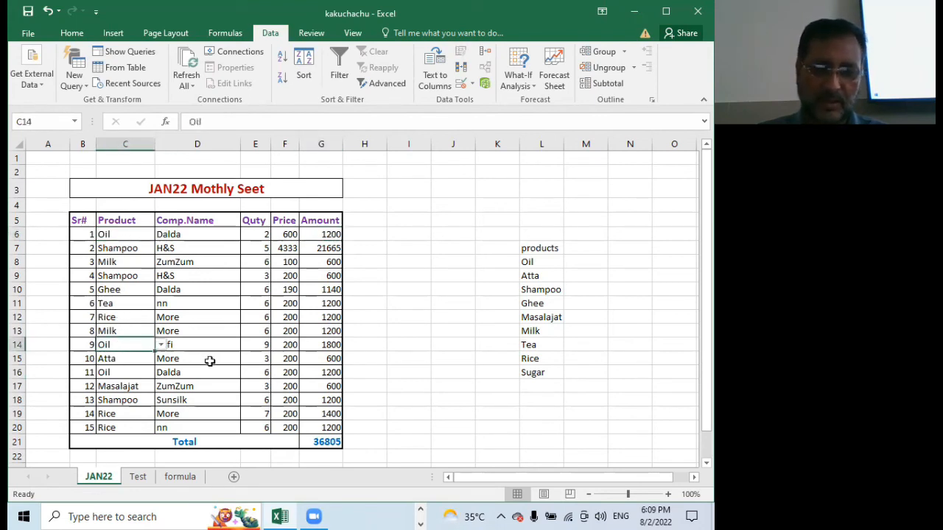
left_click(329, 345)
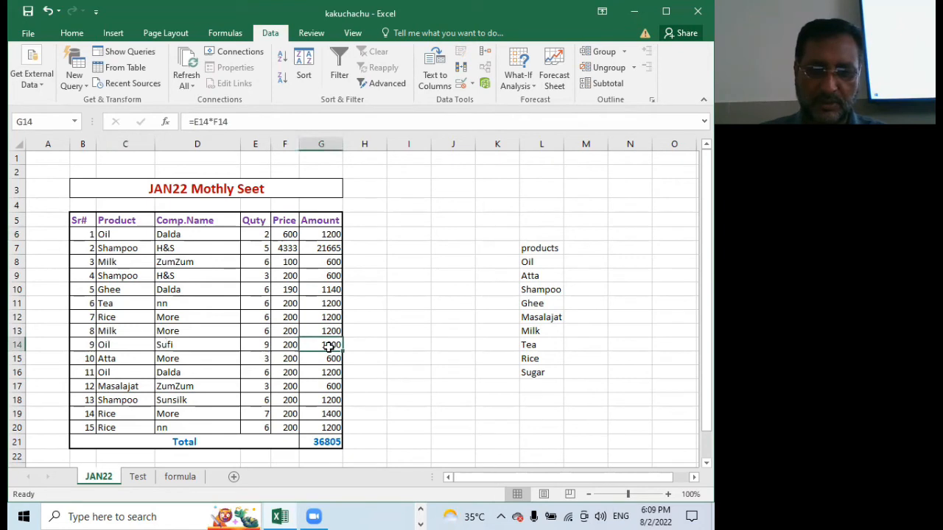
left_click(131, 374)
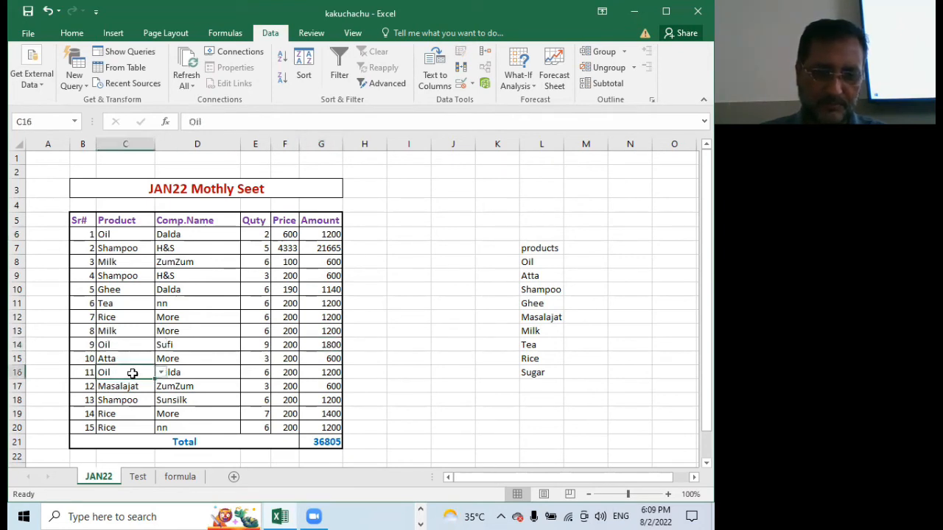
left_click(333, 373)
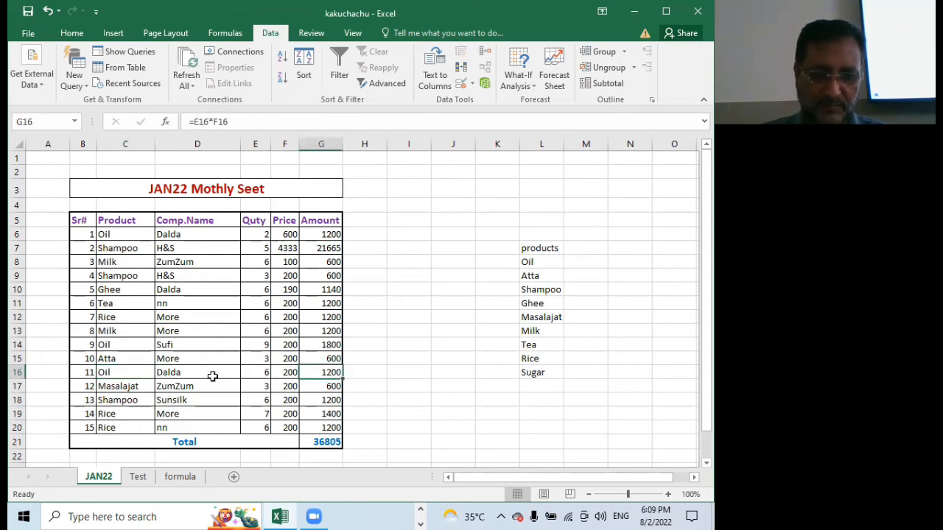
Set the quantity to 2 and the price to 600 for the Oil entry in row 16
left_click(254, 373)
type("2")
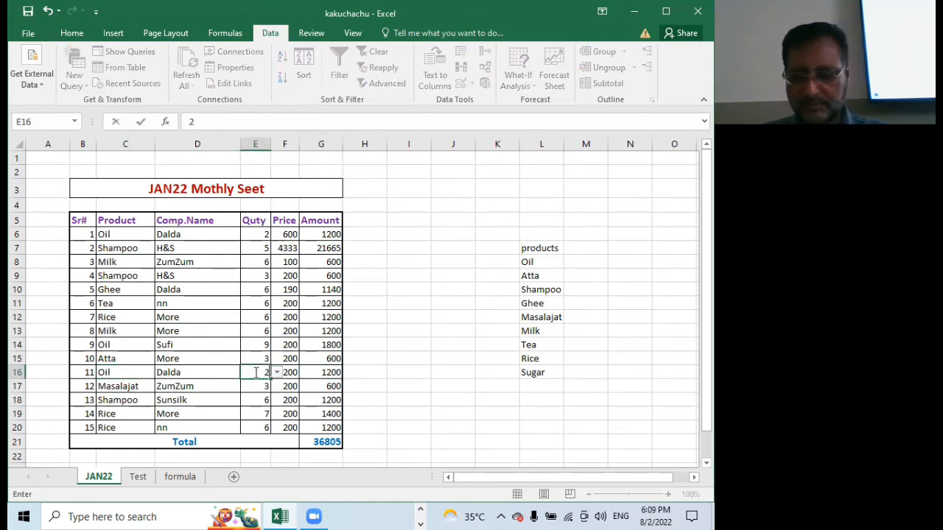
left_click(289, 372)
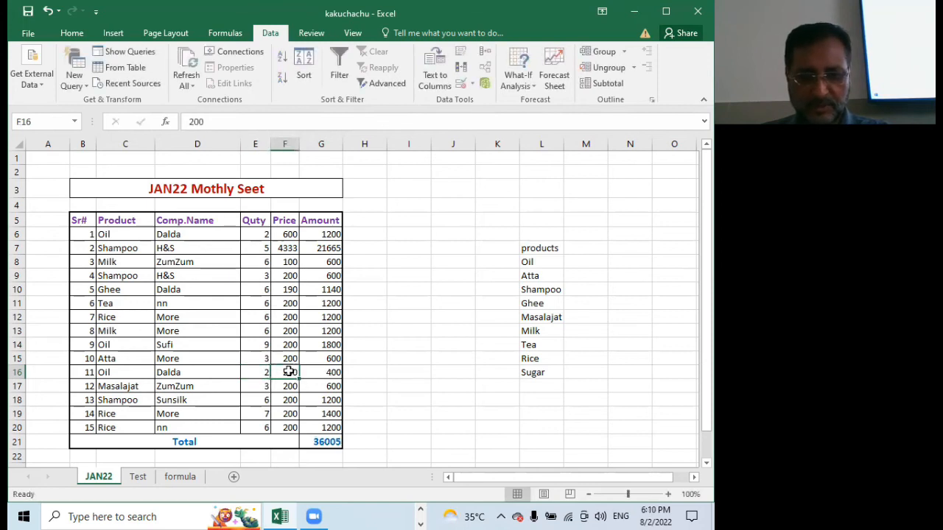
type("600")
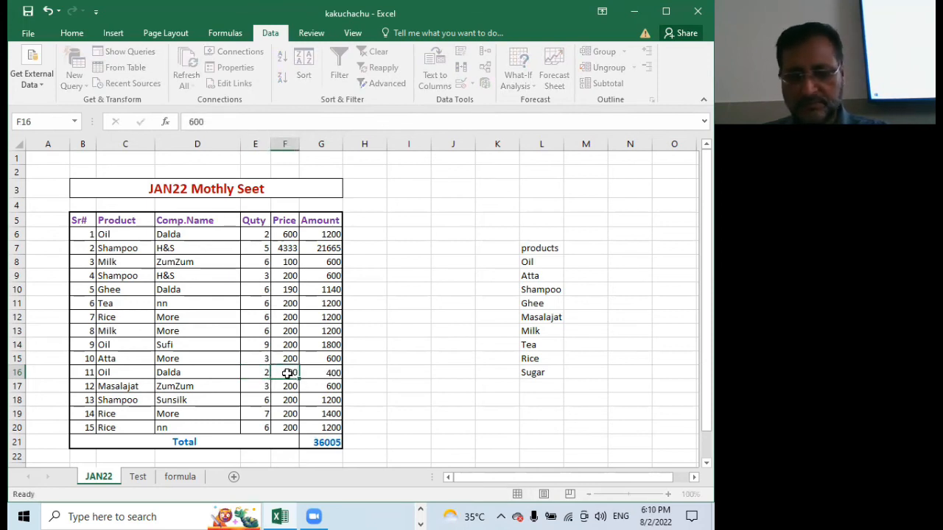
key("Return")
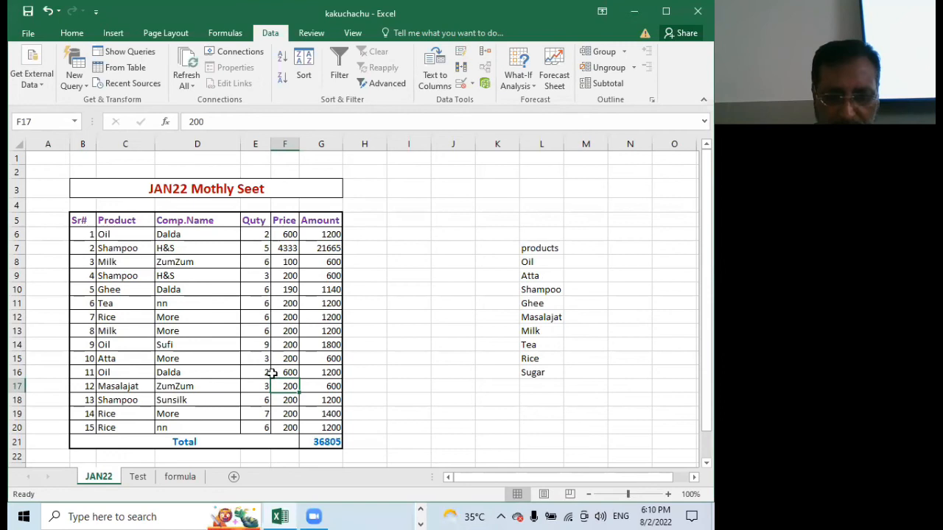
Change the quantity of the Oil entry in E16 to 5
left_click(261, 373)
type("5")
key("Return")
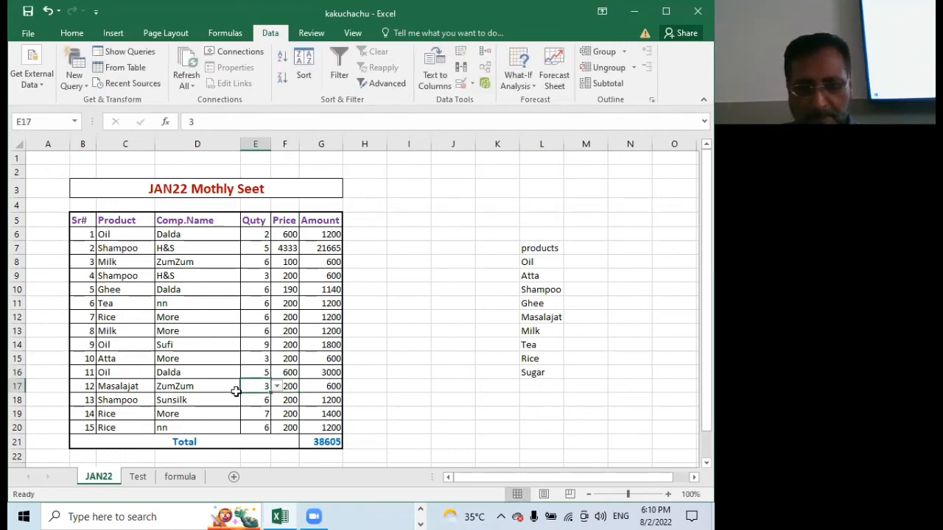
Review the three Oil products again and check the amount formulas of the first and last Oil entries
left_click(112, 374)
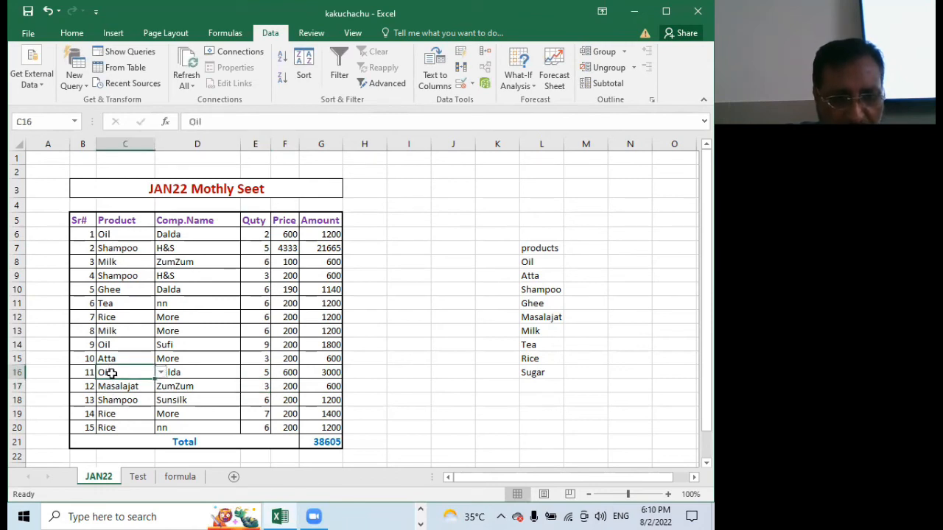
left_click(107, 346)
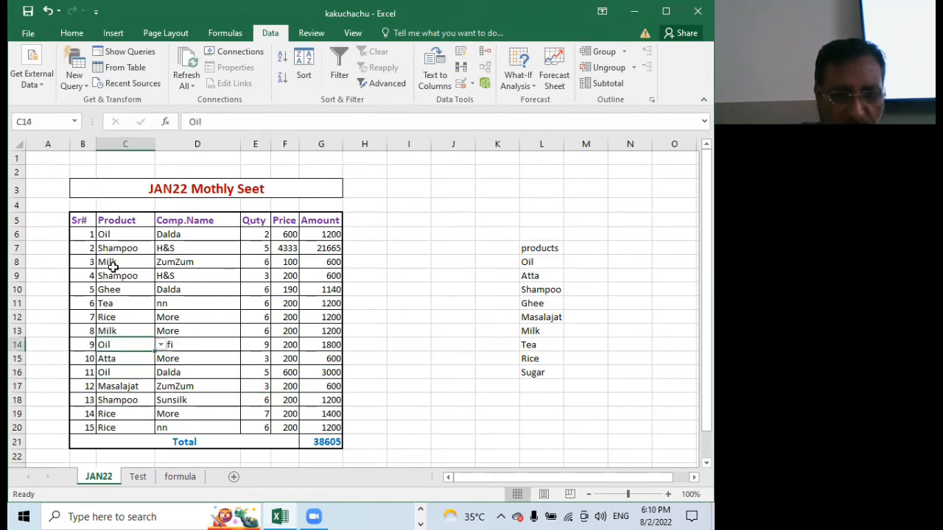
left_click(108, 235)
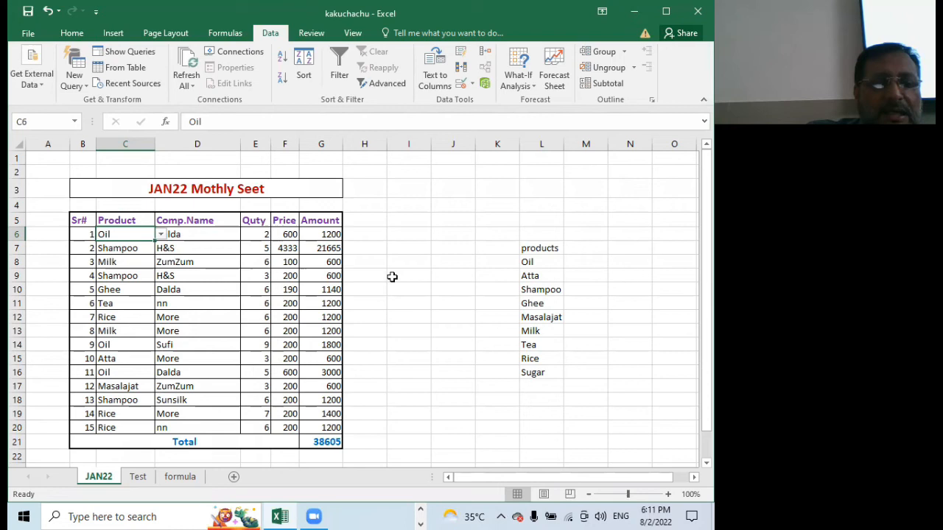
scroll(313, 375, "up", 3)
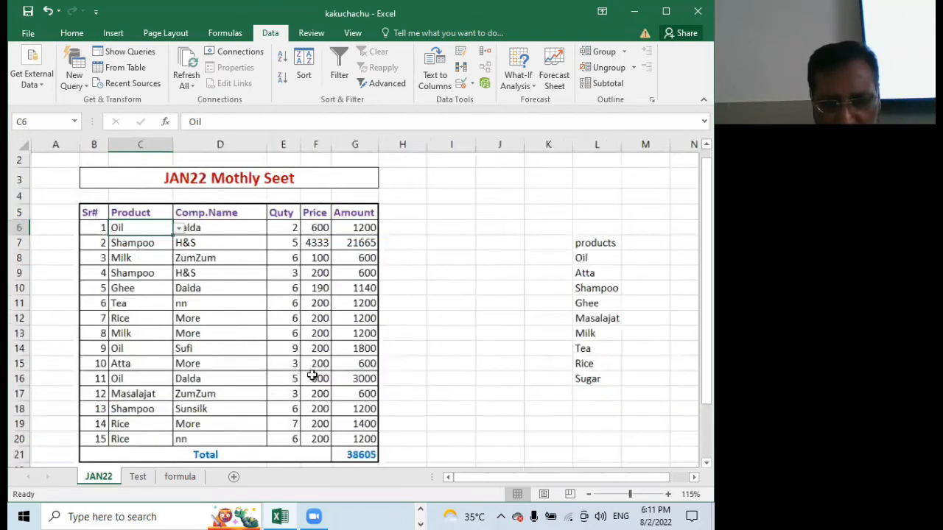
scroll(327, 386, "down", 3)
key("ctrl+Right")
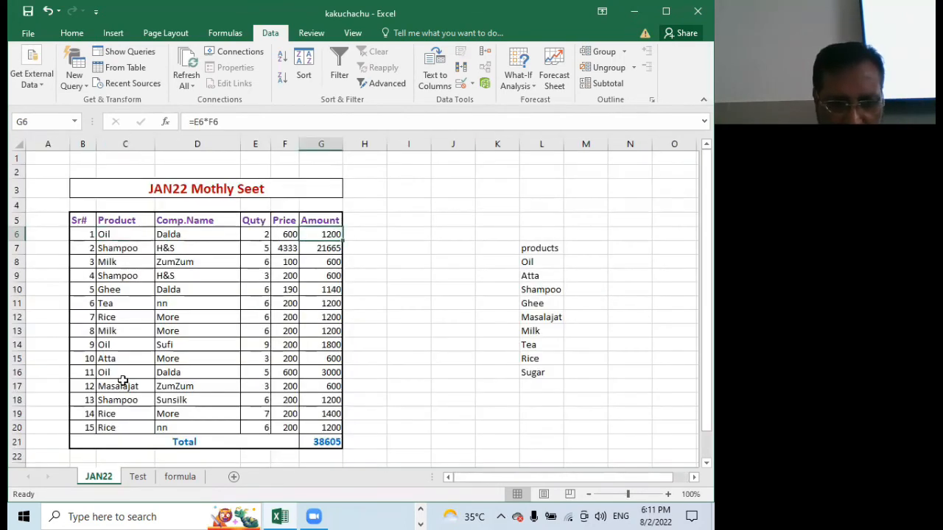
key("Down")
key("Down")
key("Down")
key("Down")
key("Down")
key("Down")
key("Down")
key("Down")
left_click(315, 372)
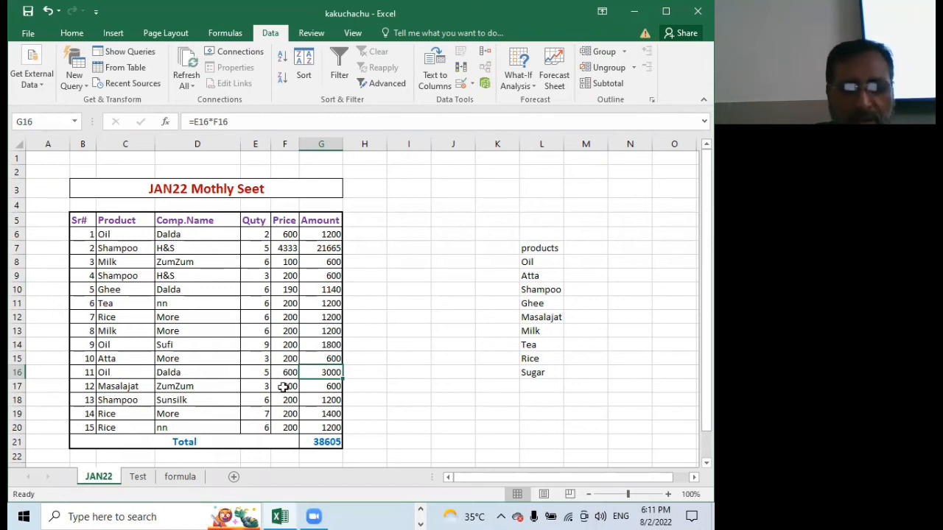
Add item 4 with the text sumif() to the list on the formula sheet, in B7 and C7
left_click(180, 476)
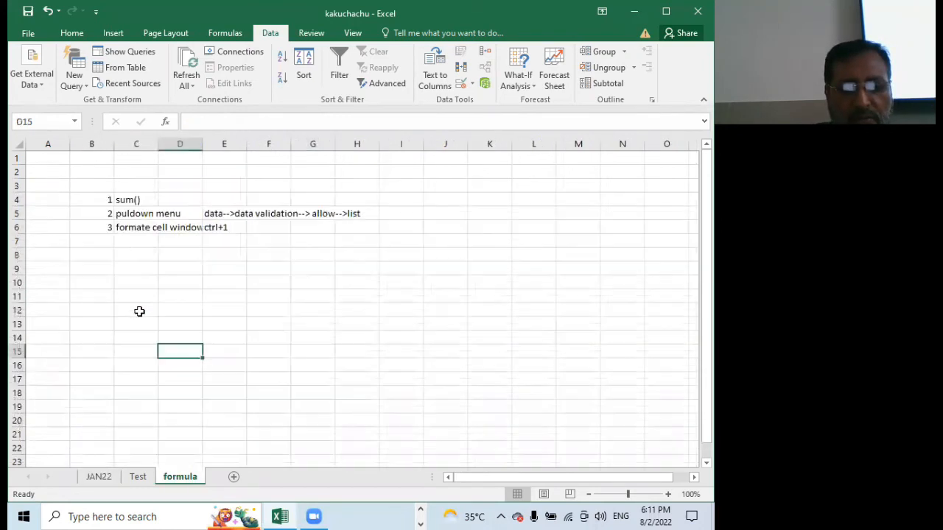
left_click(109, 241)
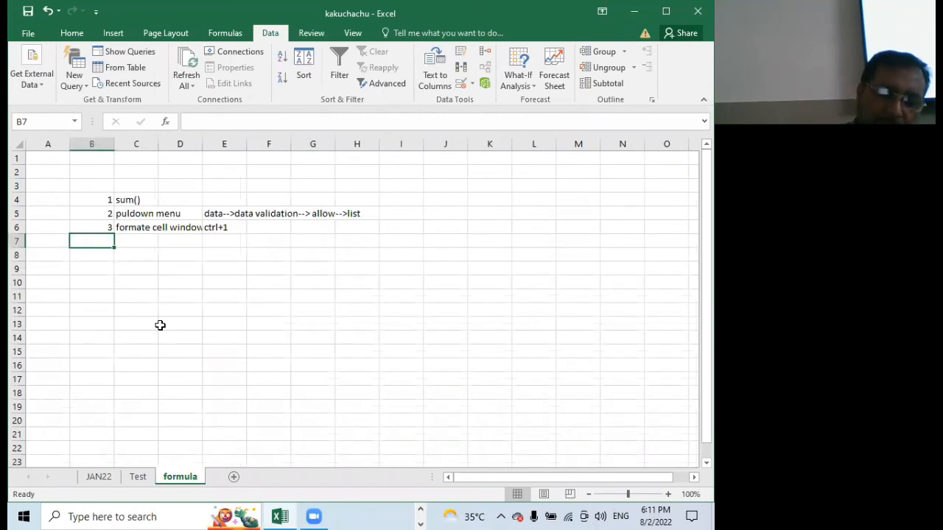
type("4")
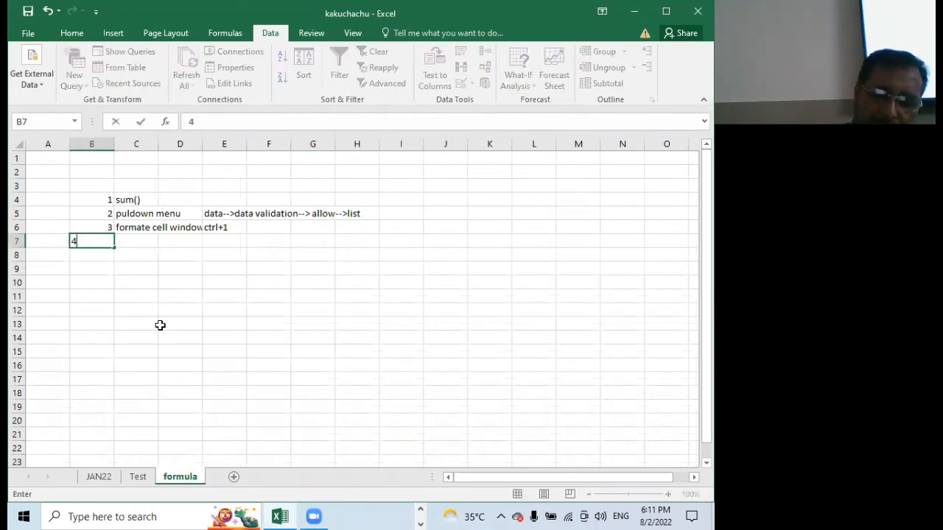
key("Tab")
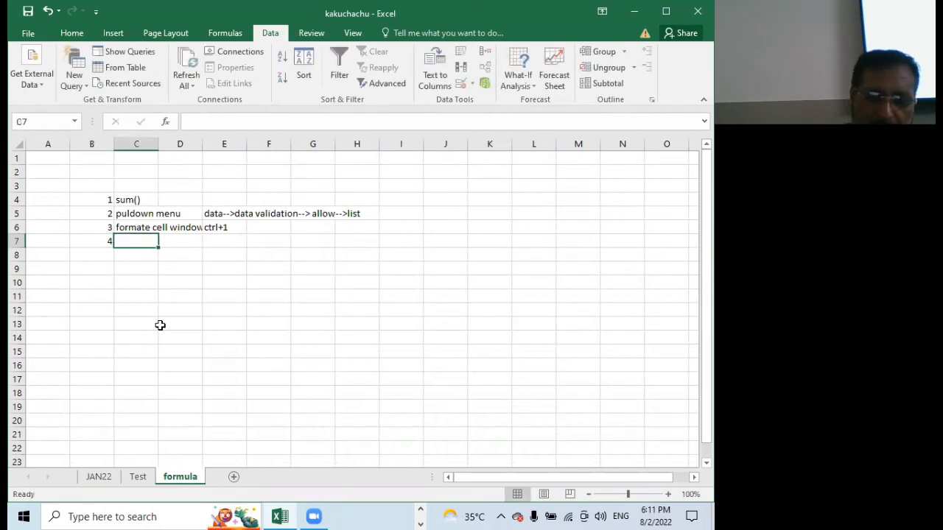
type("sumif")
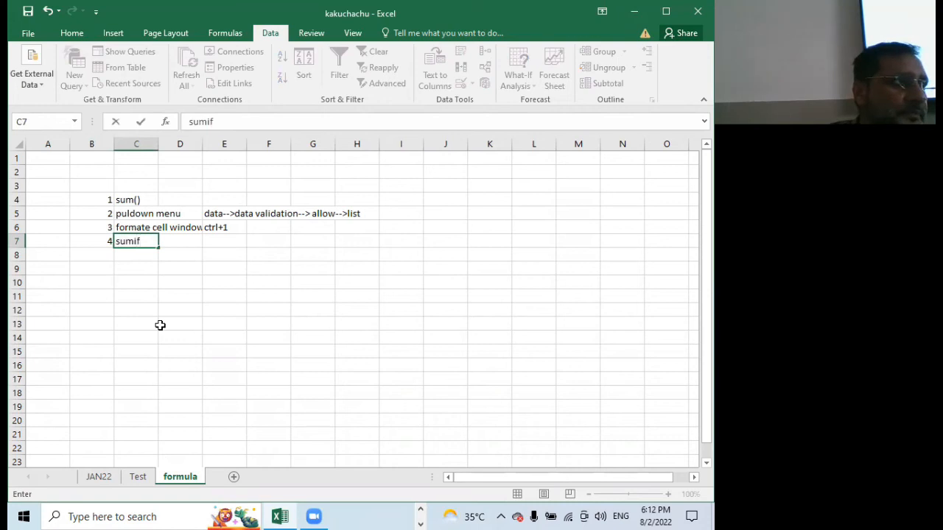
type("()")
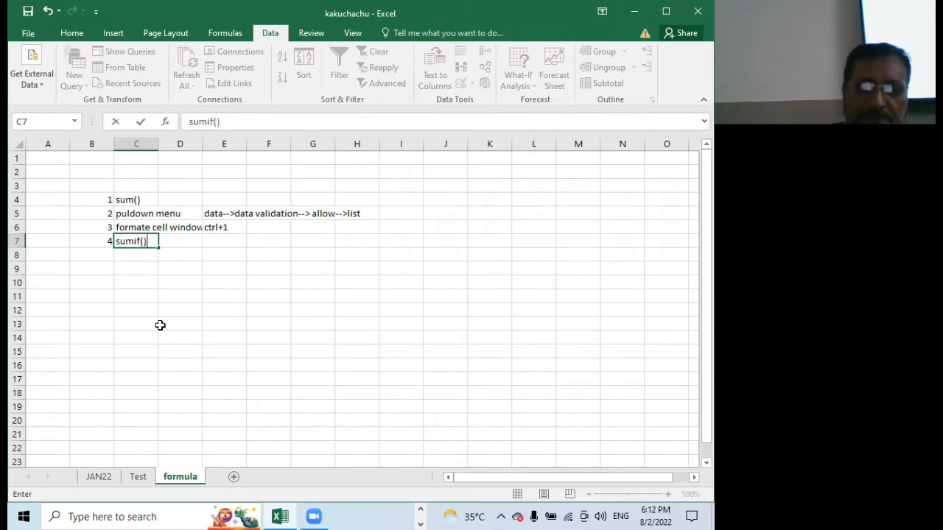
left_click(176, 259)
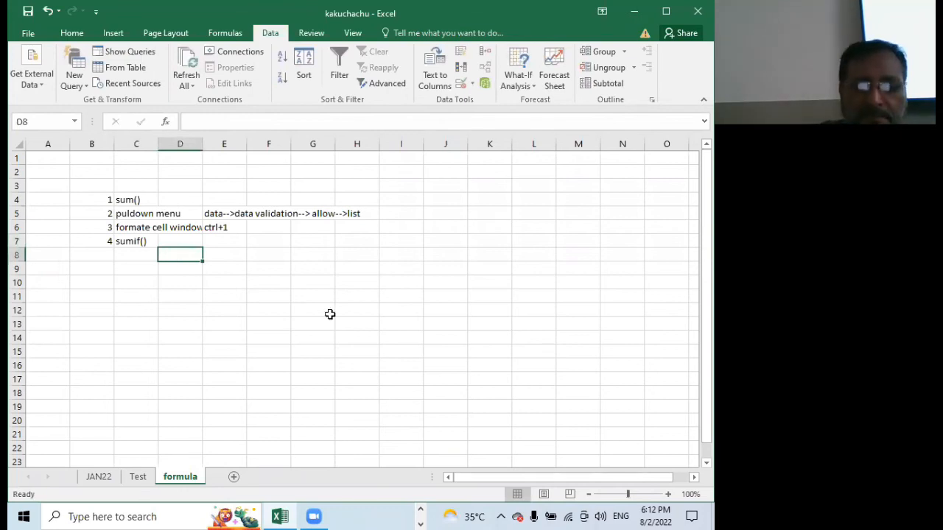
Enter the label Total Oil only in cell I7 of the JAN22 sheet
left_click(103, 478)
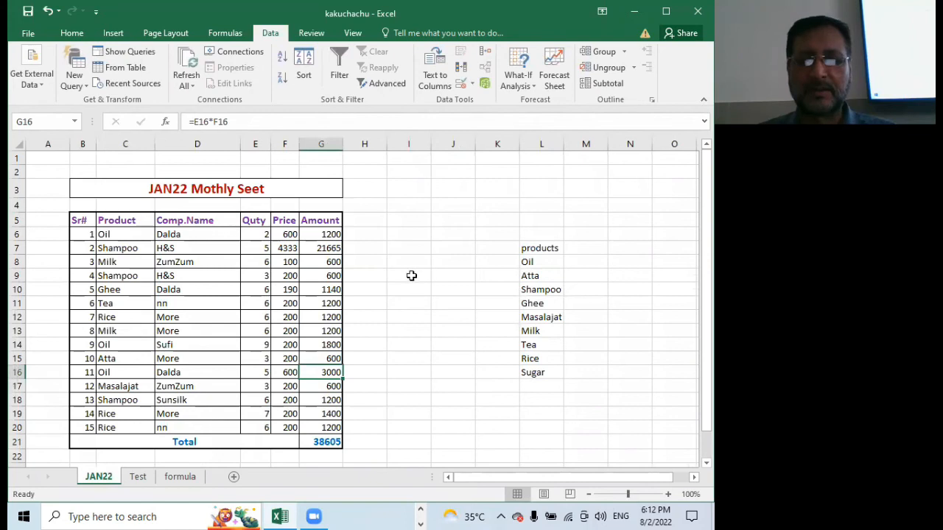
left_click(402, 251)
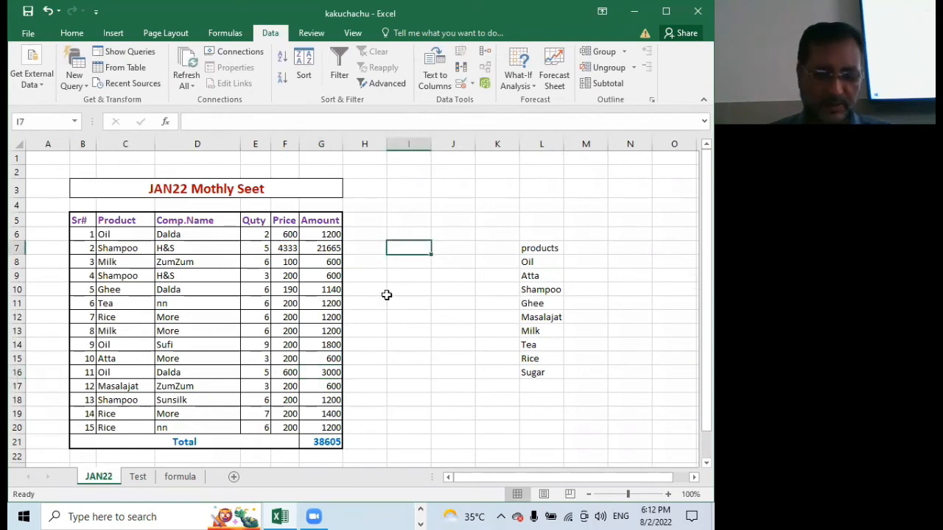
type("Tota")
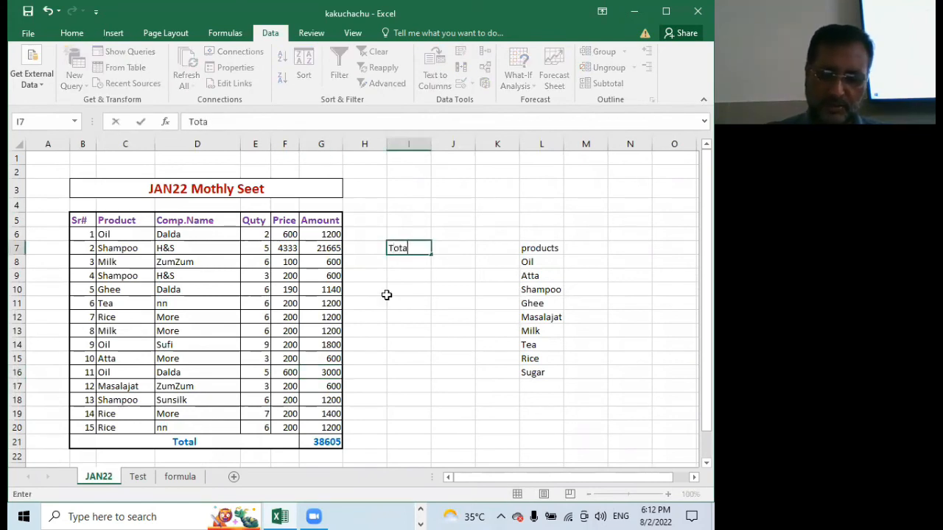
type("l Oil")
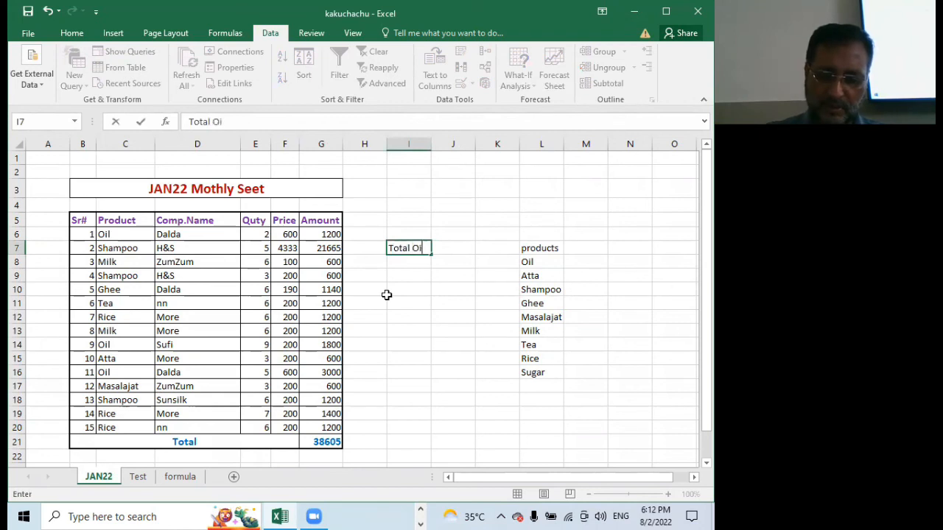
type(" only")
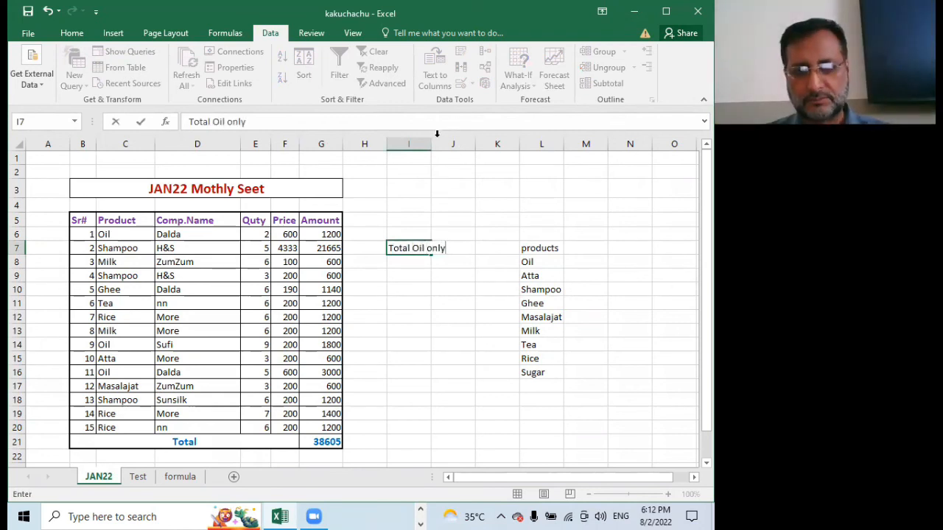
left_click(454, 254)
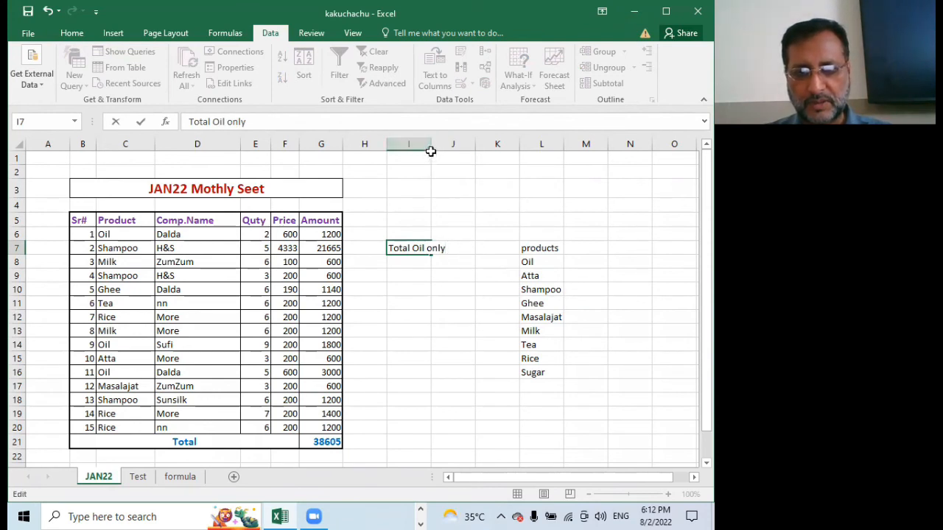
key("Return")
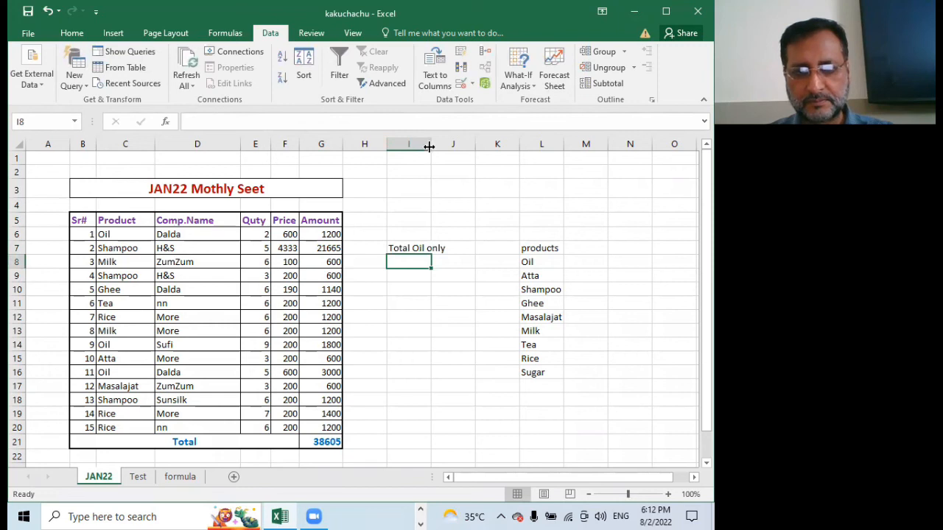
Widen column I to fit its label and widen column J slightly
left_click_drag(429, 147, 448, 146)
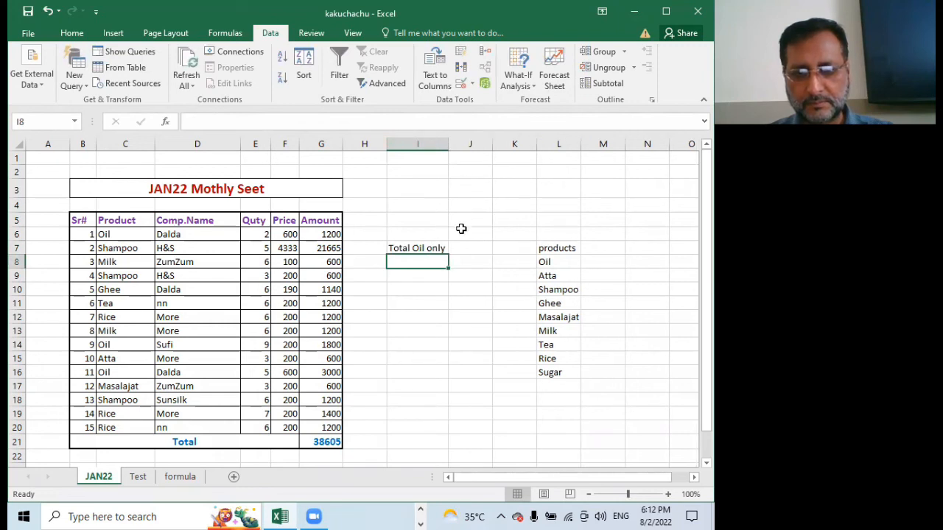
left_click(470, 247)
left_click_drag(505, 144, 506, 143)
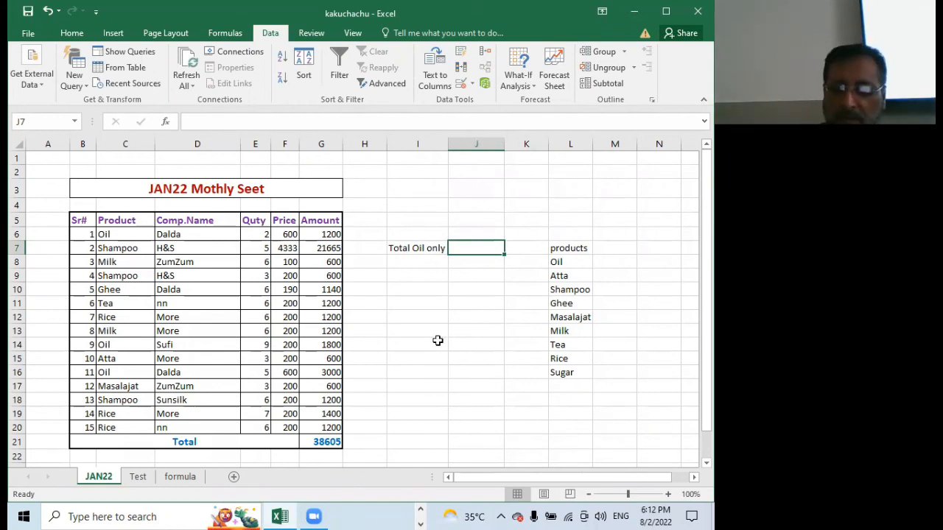
Total the Oil amounts in cell J7 with the formula =SUMIF(C6:C20,C6,G6:G20)
type("=")
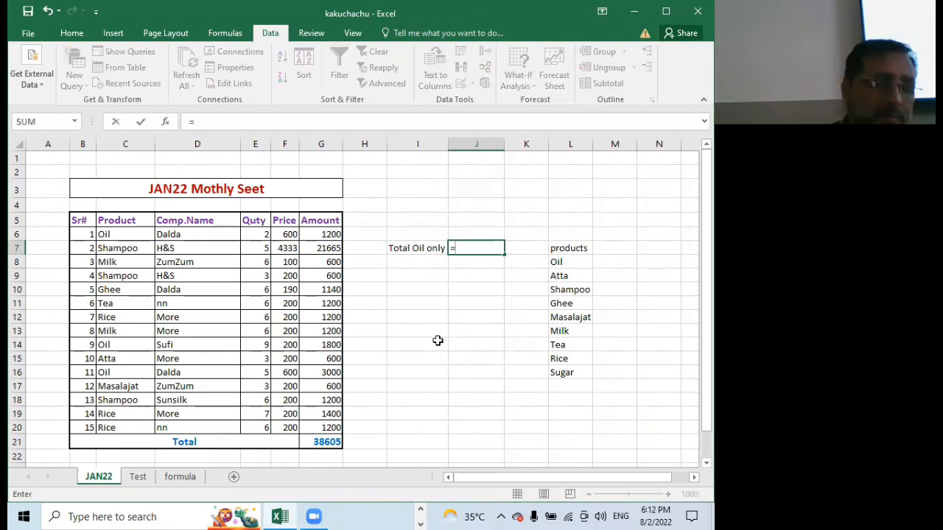
type("sumi")
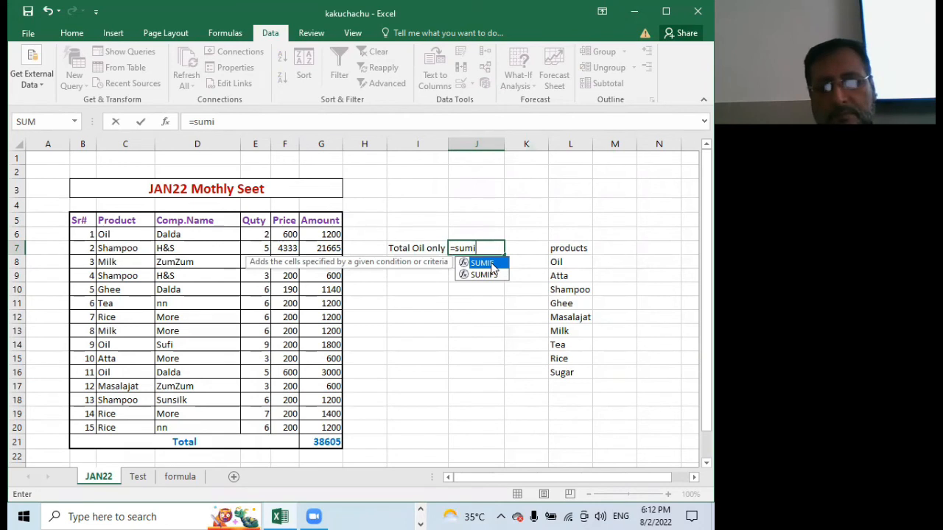
double_click(491, 263)
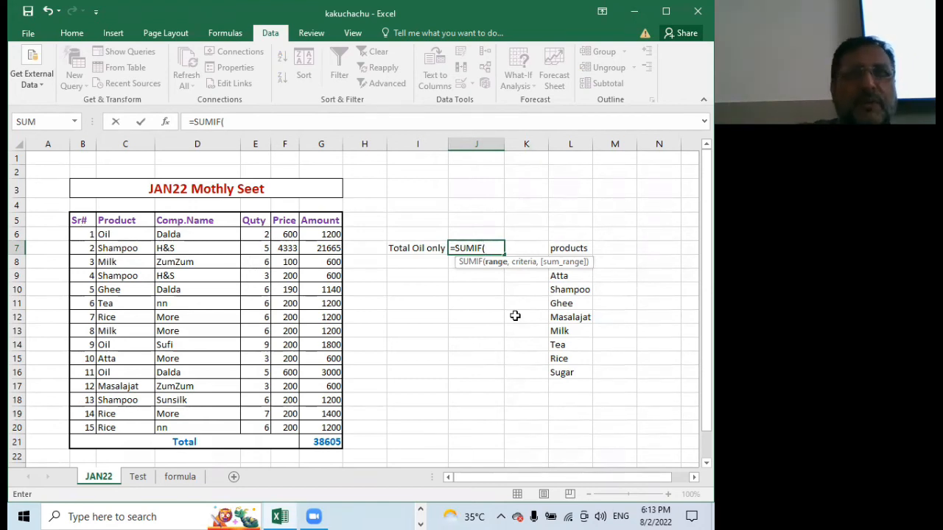
left_click_drag(114, 233, 107, 427)
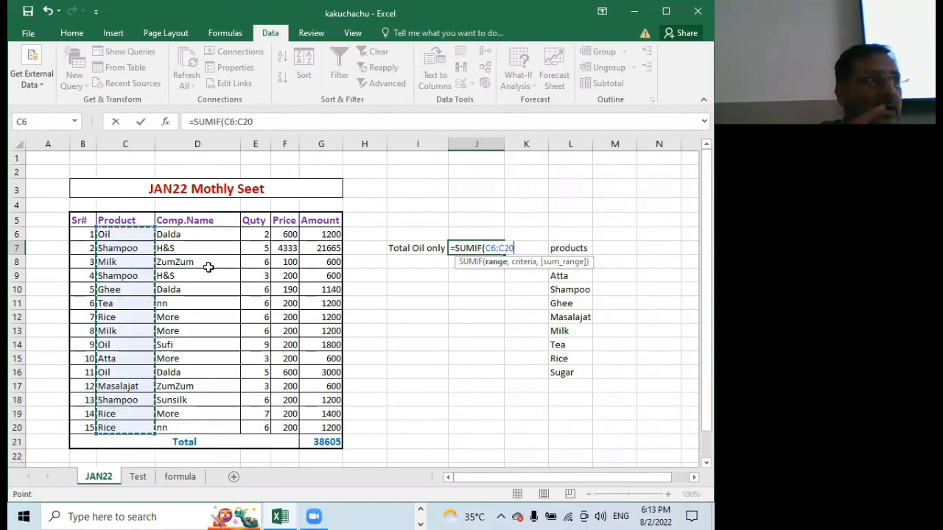
type(",")
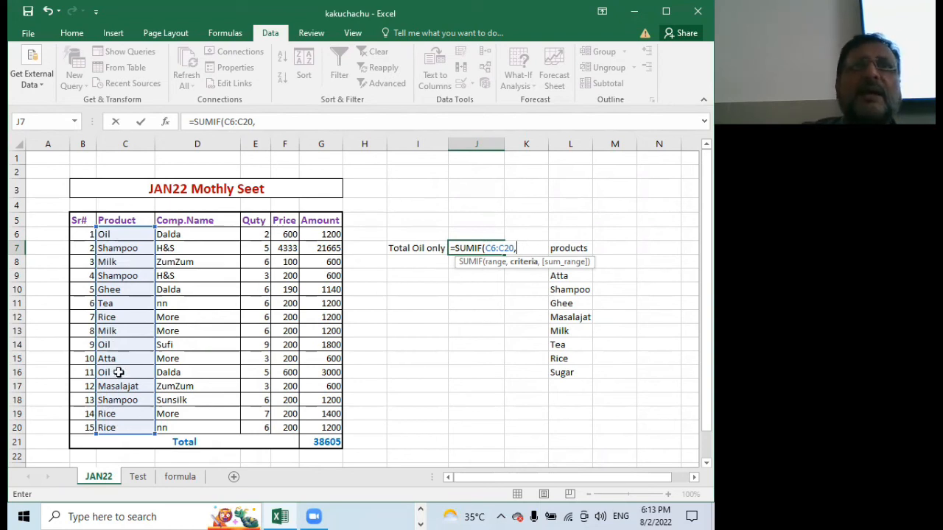
left_click(126, 234)
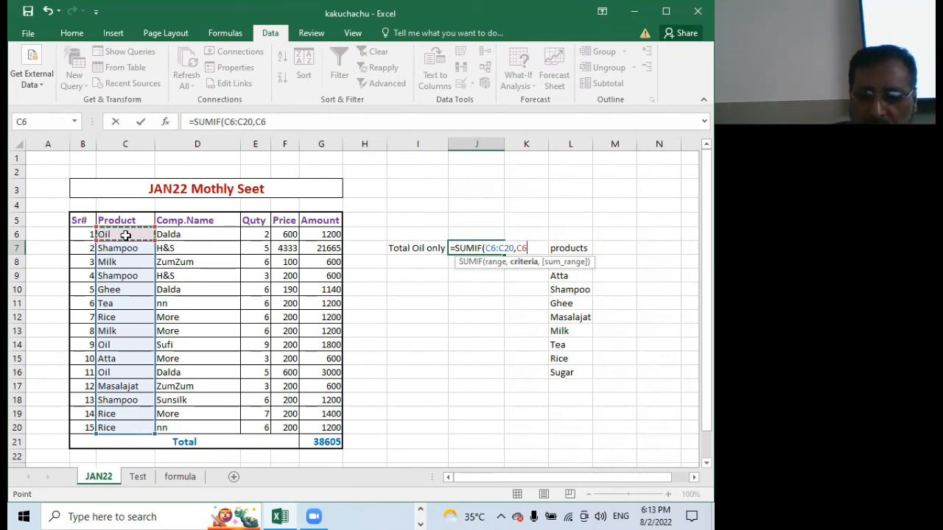
type(",")
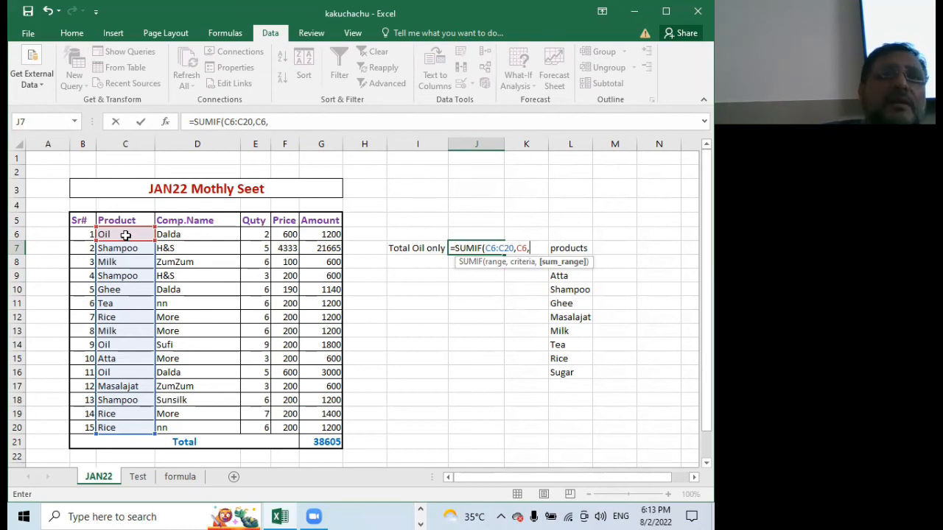
left_click_drag(321, 233, 322, 416)
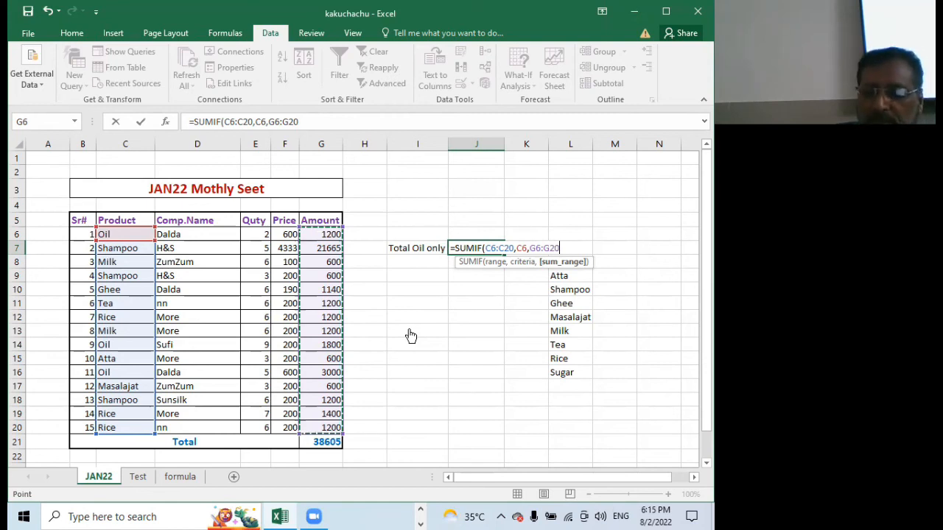
key("Return")
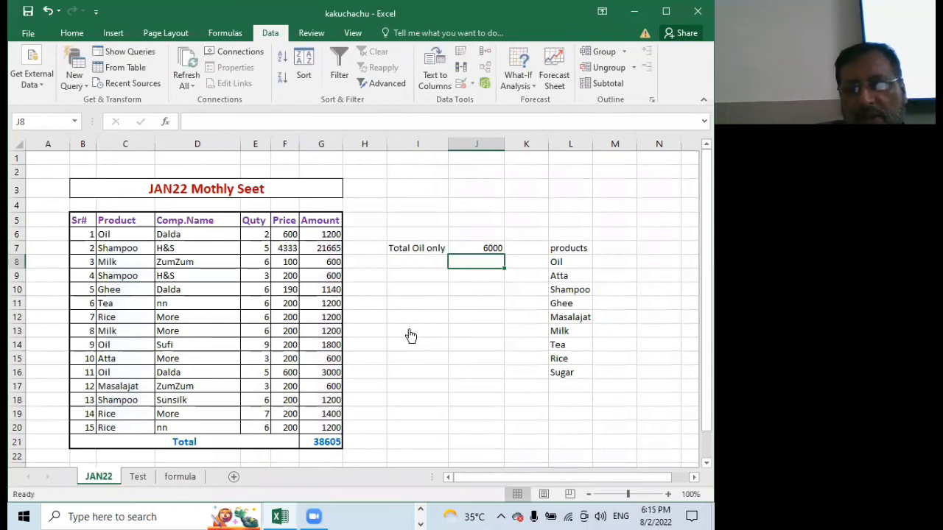
Check the SUMIF formula in J7 and set the quantity of the first Oil entry in E6 to 5
left_click(471, 253)
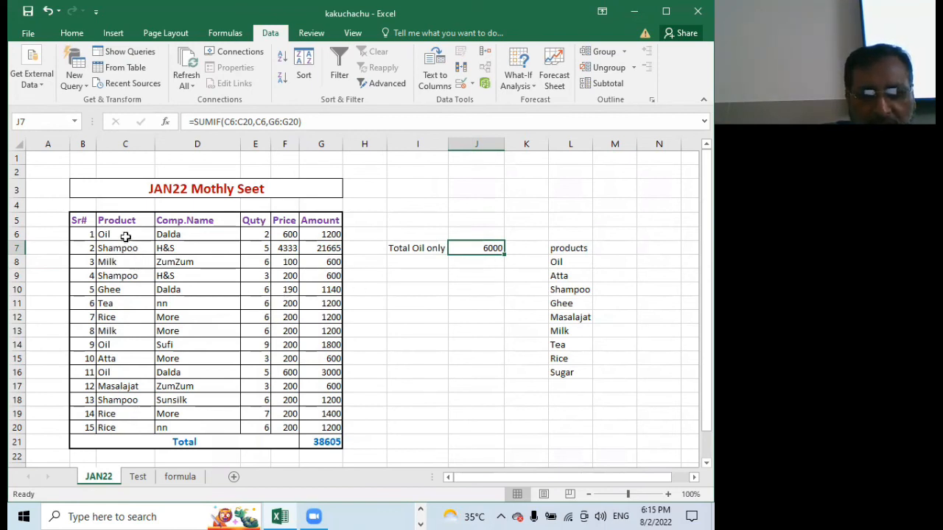
left_click(258, 236)
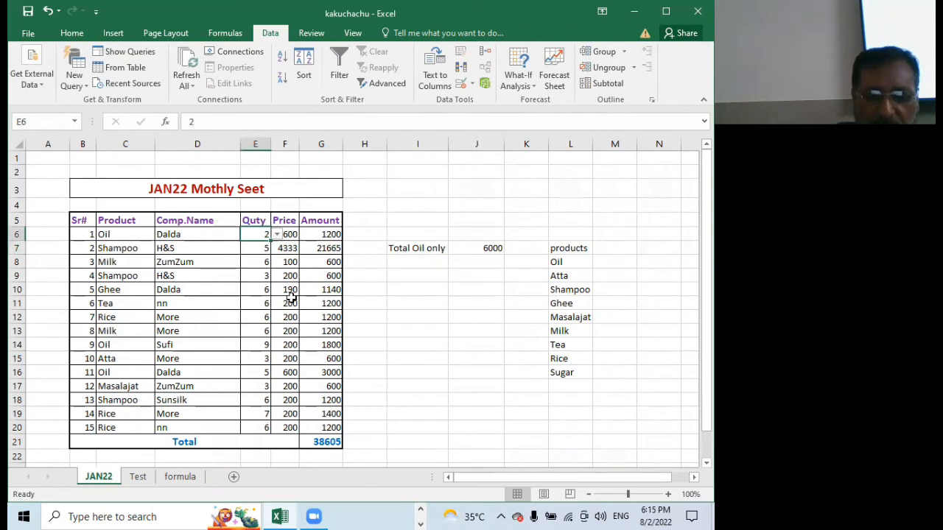
type("5")
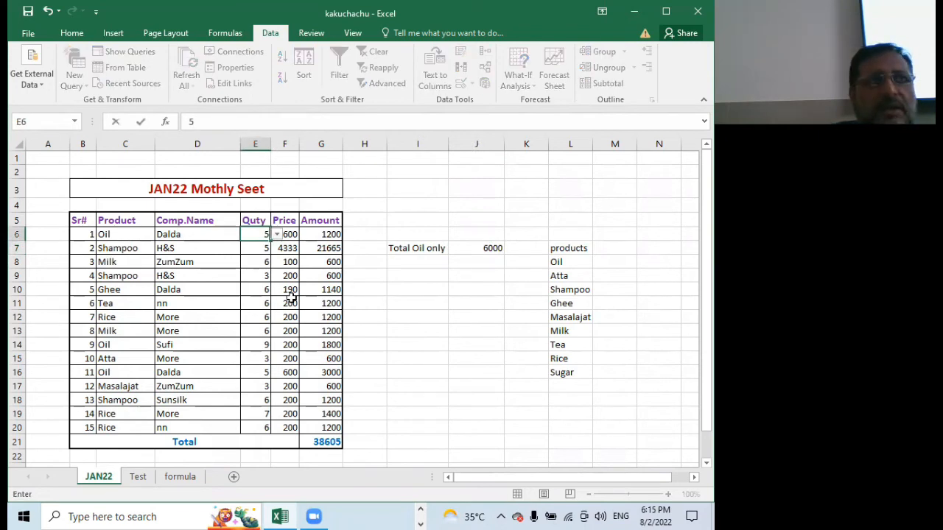
key("Return")
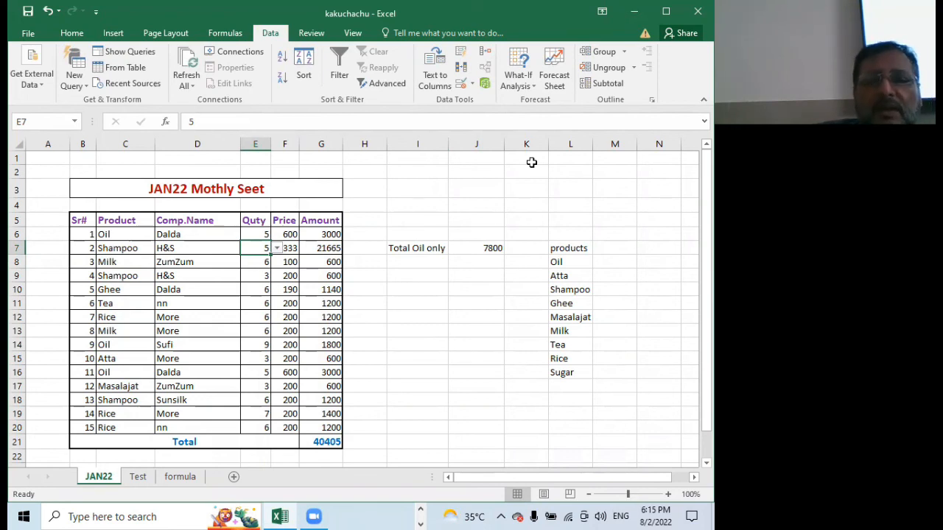
left_click(478, 246)
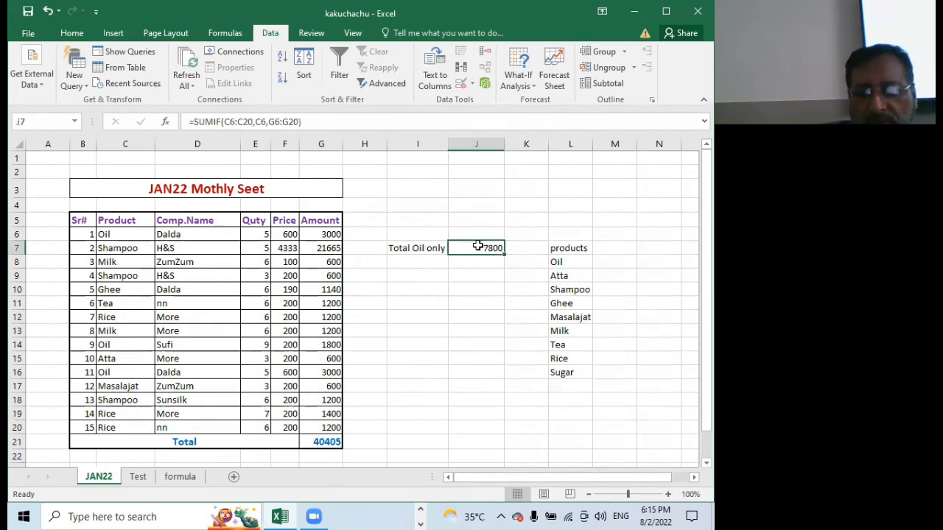
type("=")
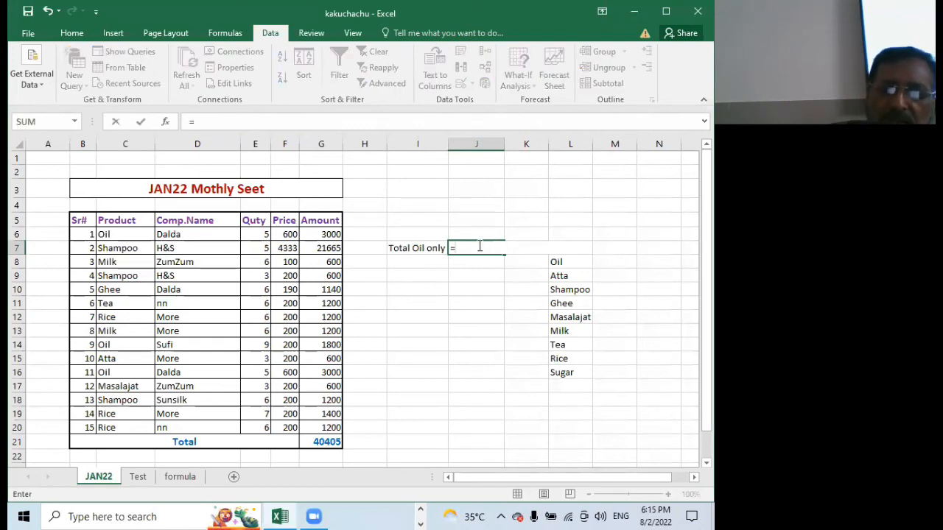
type("sumif")
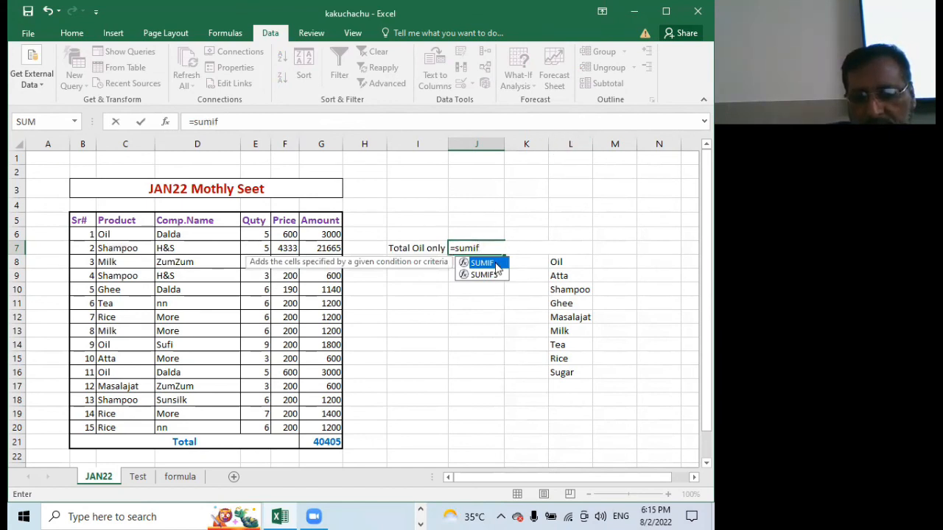
double_click(484, 263)
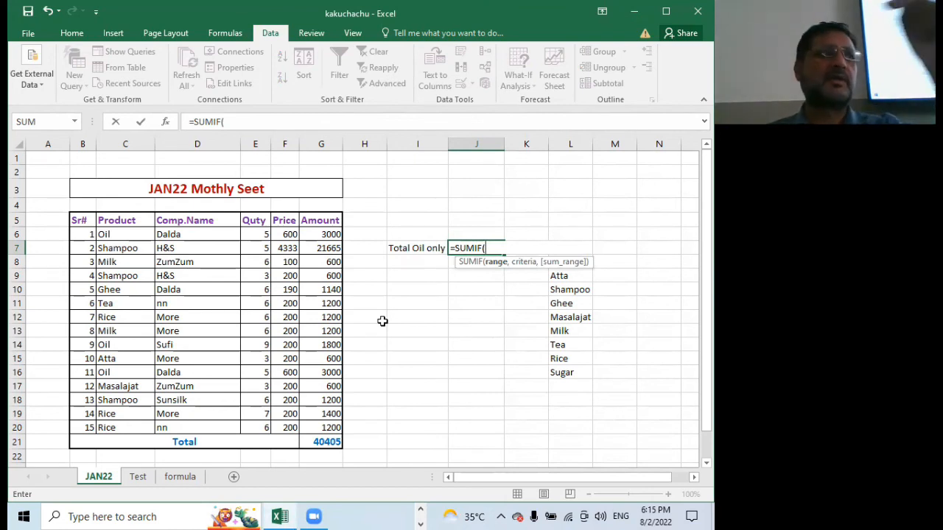
key("BackSpace")
key("BackSpace")
key("BackSpace")
key("BackSpace")
key("BackSpace")
key("BackSpace")
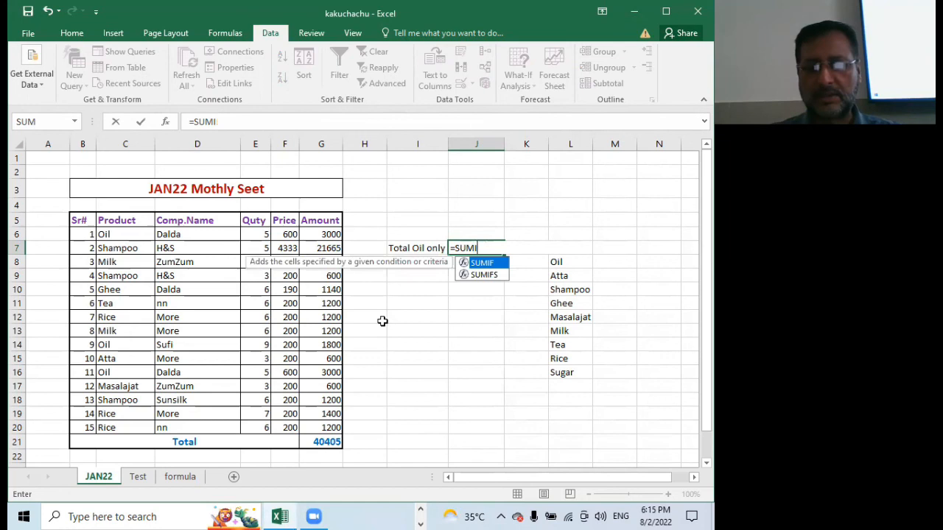
type("su")
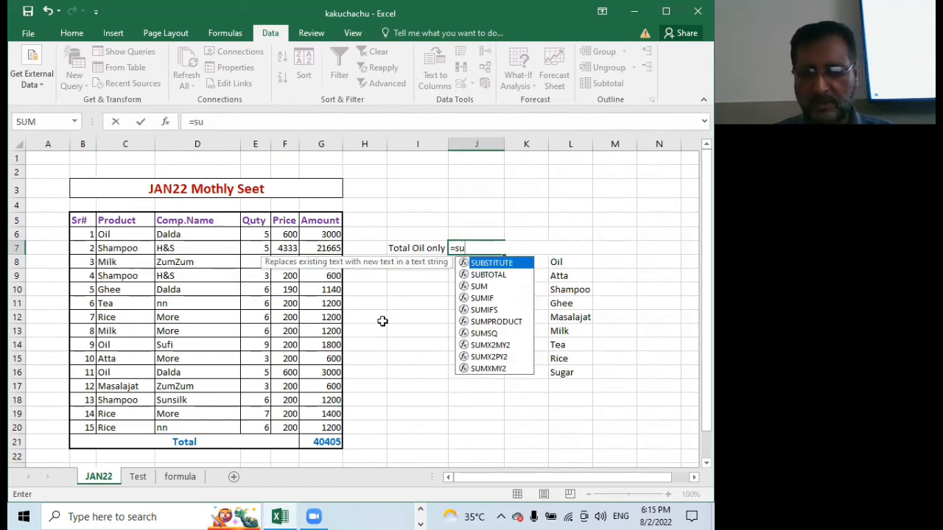
key("Down")
key("Down")
key("Down")
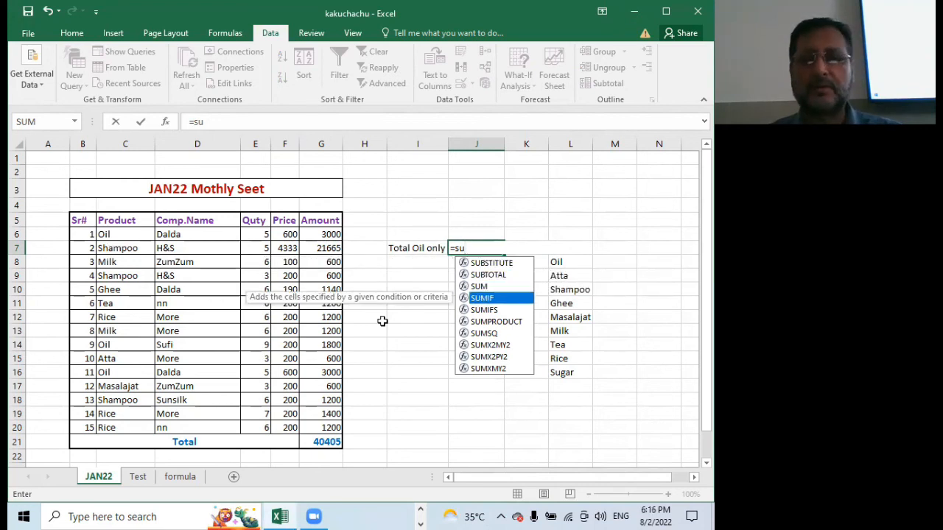
key("Tab")
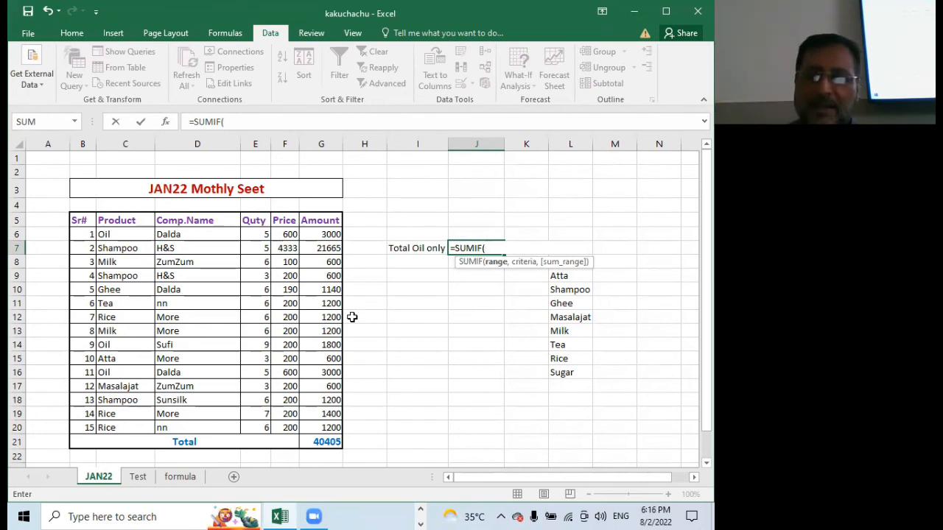
key("BackSpace")
key("BackSpace")
key("BackSpace")
key("BackSpace")
key("BackSpace")
key("BackSpace")
key("BackSpace")
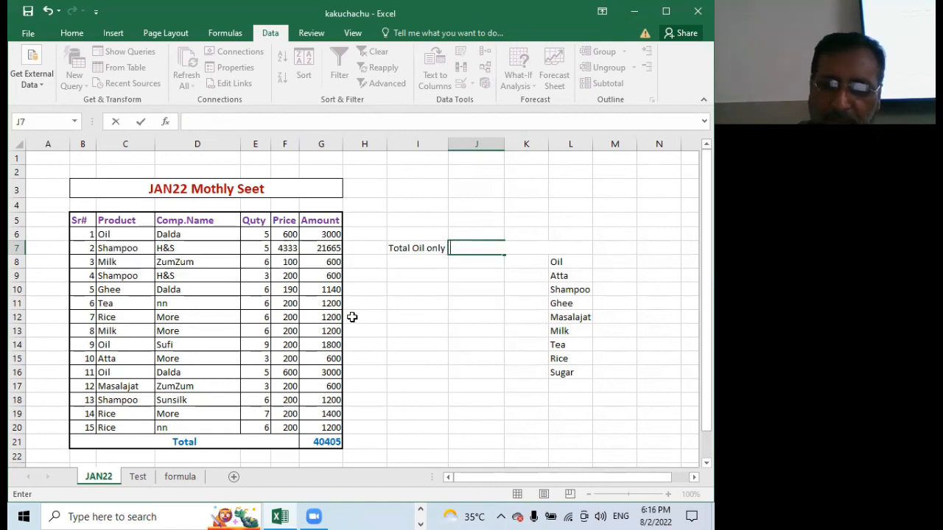
Enter =SUMIF(C6:C20,C6,G6:G20) in the emptied cell J7 to total the Oil amounts again
type("=s")
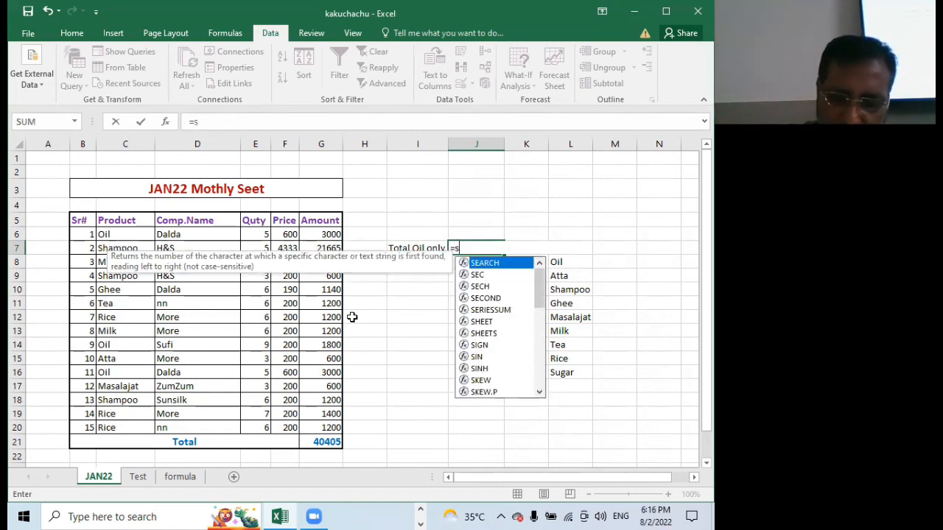
type("um")
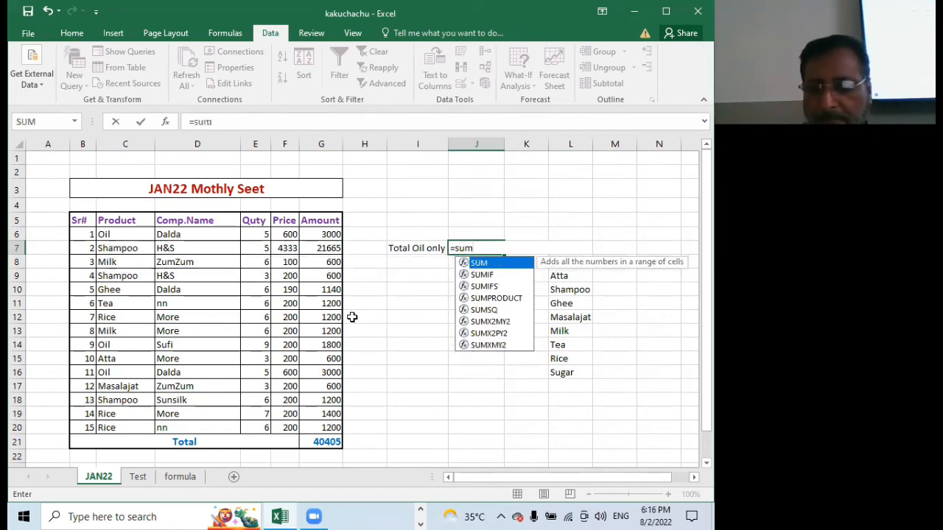
key("Down")
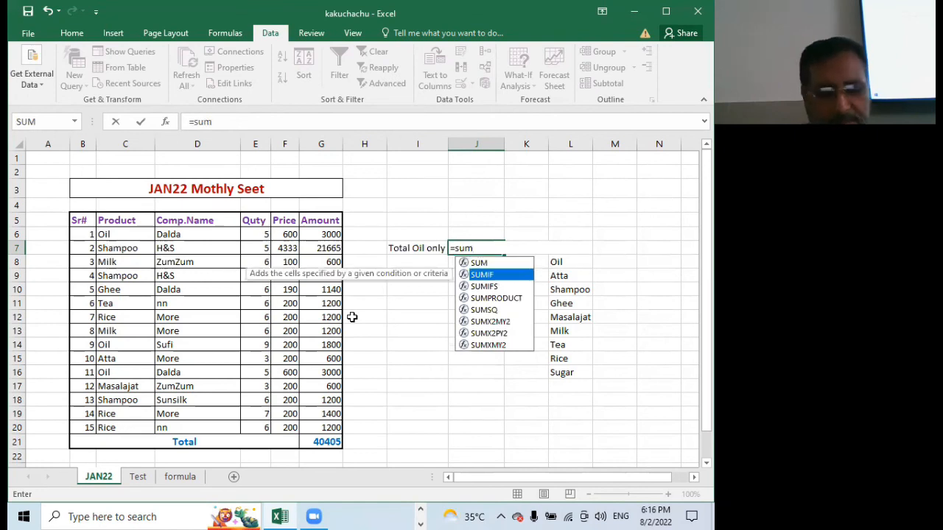
key("Tab")
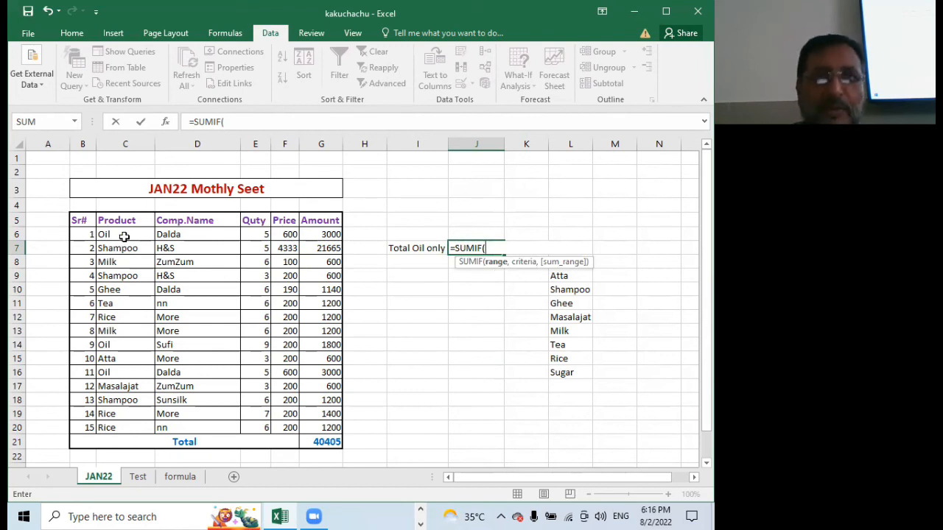
left_click_drag(125, 234, 145, 430)
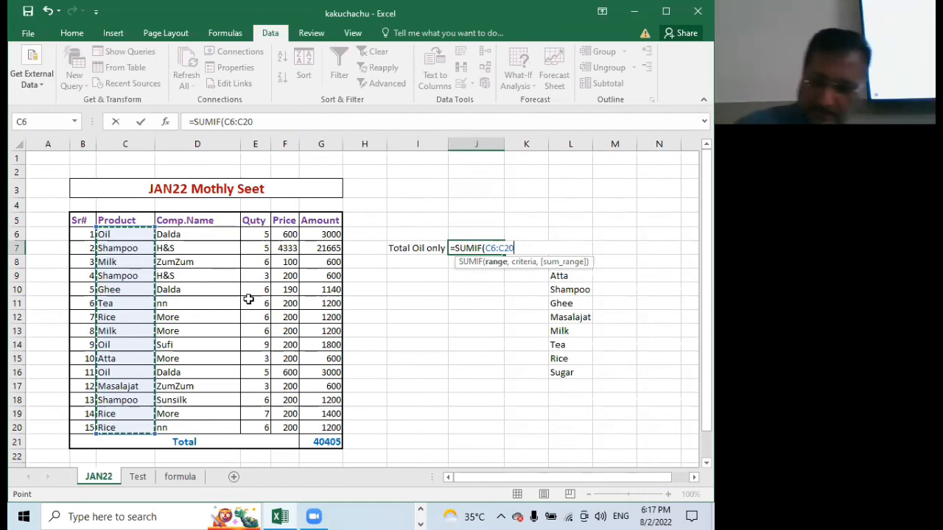
type("'")
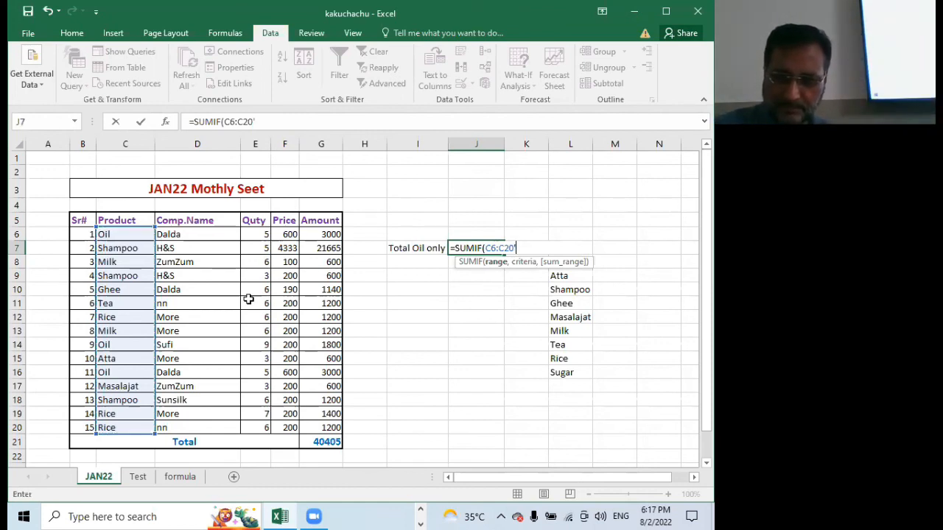
key("BackSpace")
type(",")
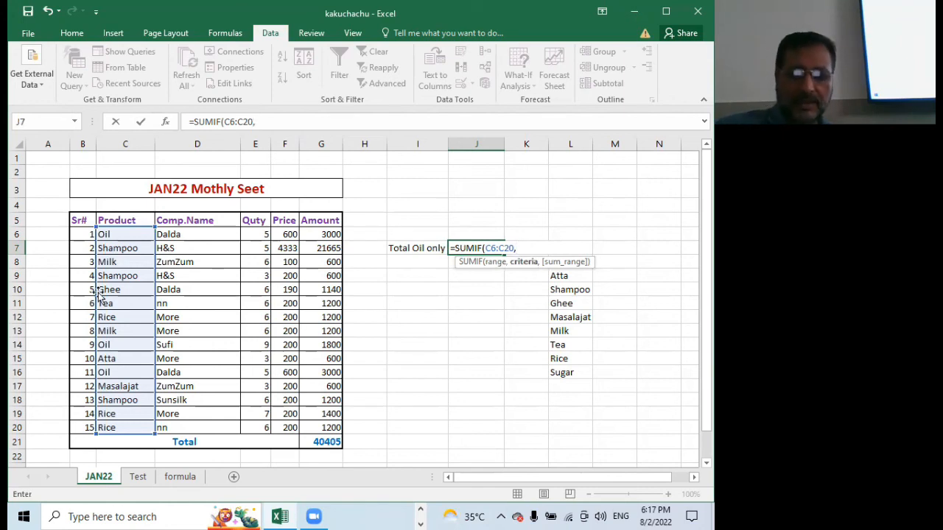
left_click(122, 235)
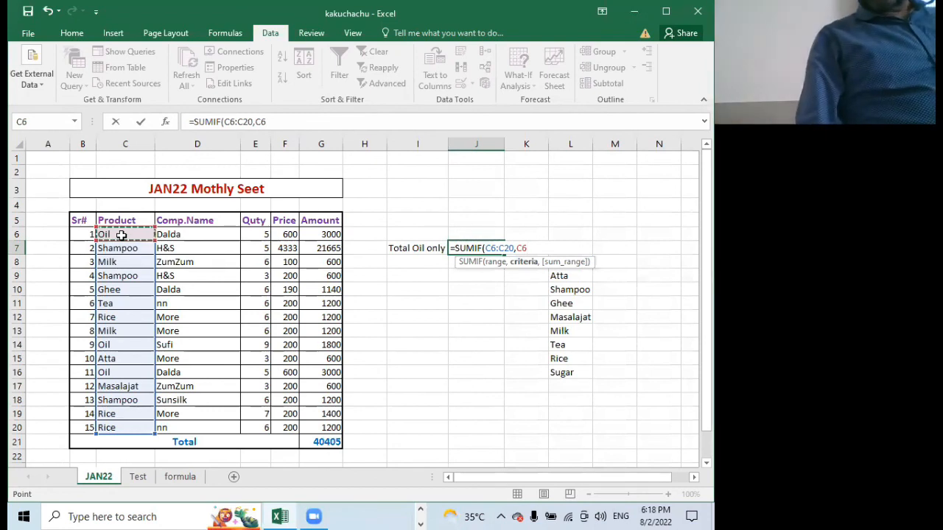
type(",")
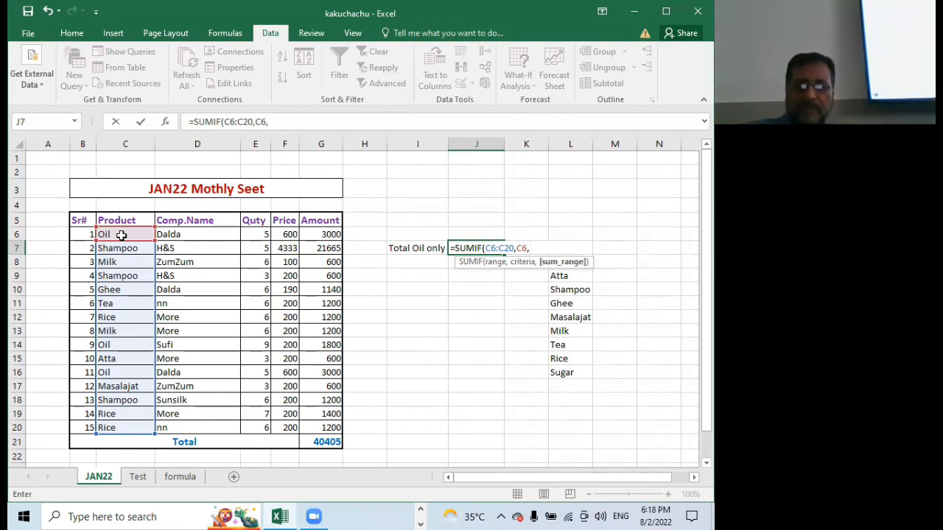
left_click_drag(316, 234, 315, 428)
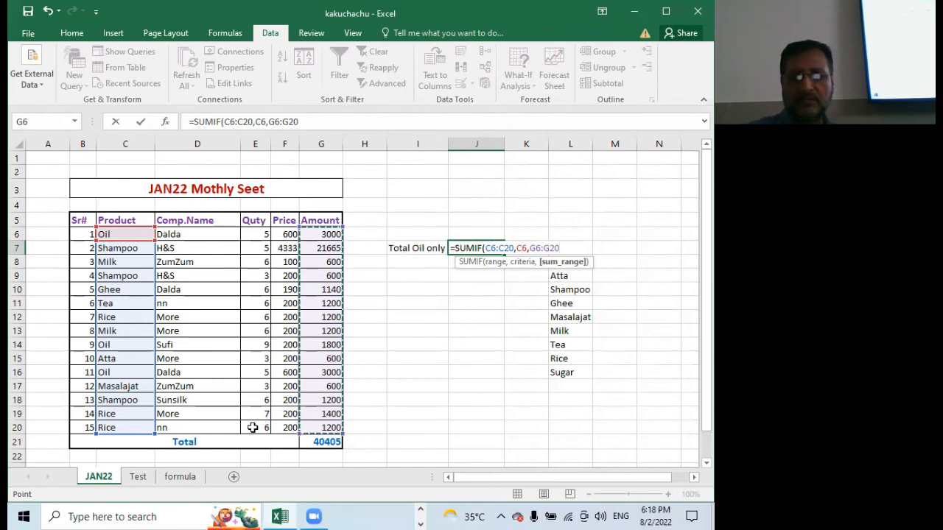
key("Return")
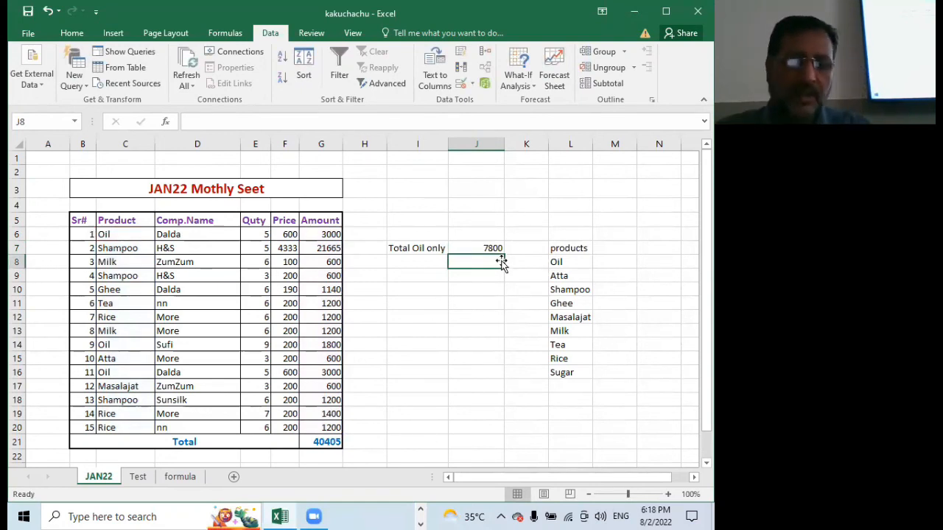
Enter the label Total Shampoo in cell I8 and fit column I to its width
left_click(414, 261)
type("T")
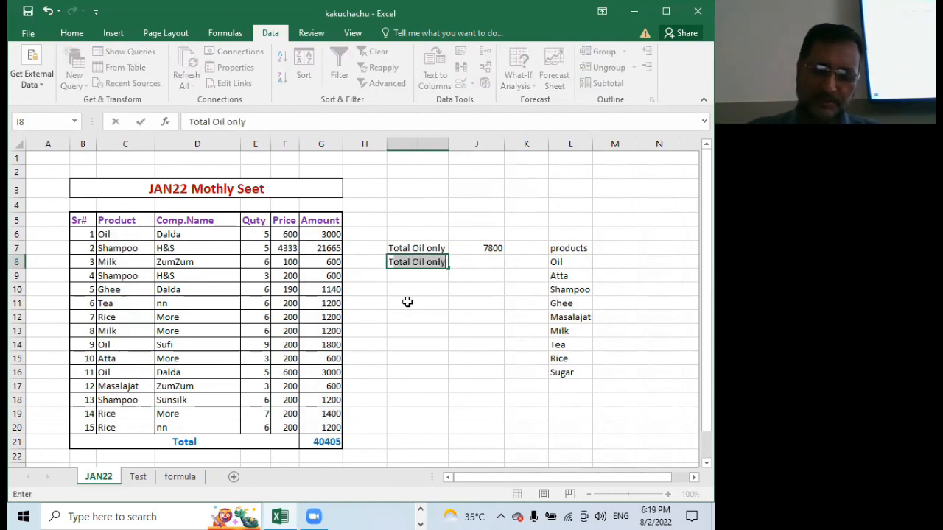
type("otal ")
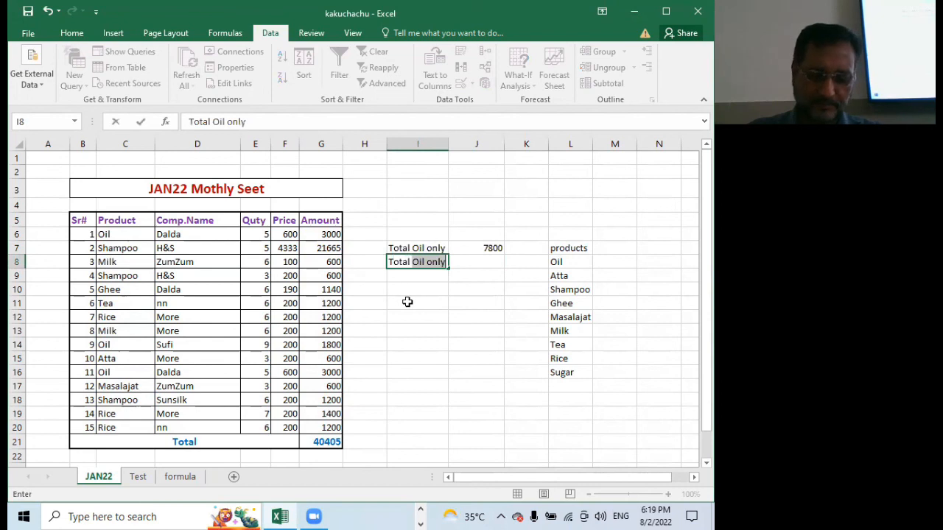
type("Shampoo")
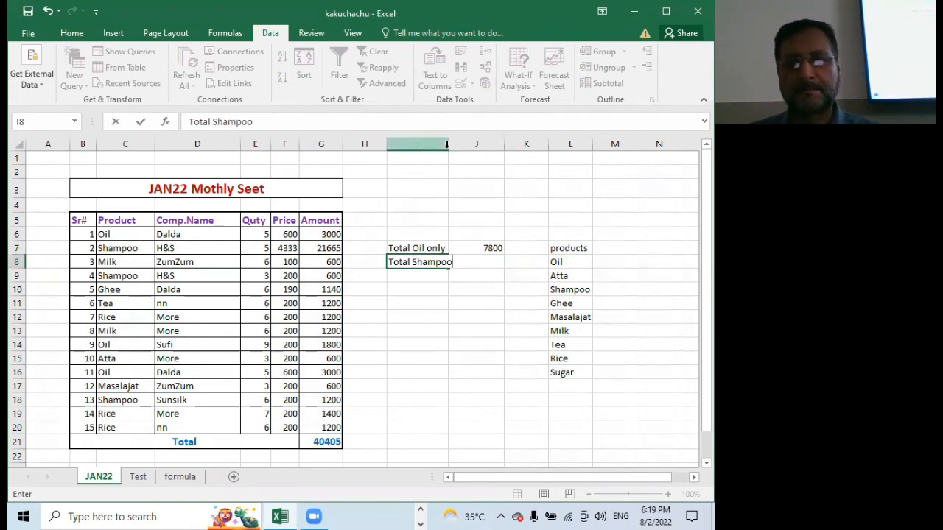
left_click(431, 194)
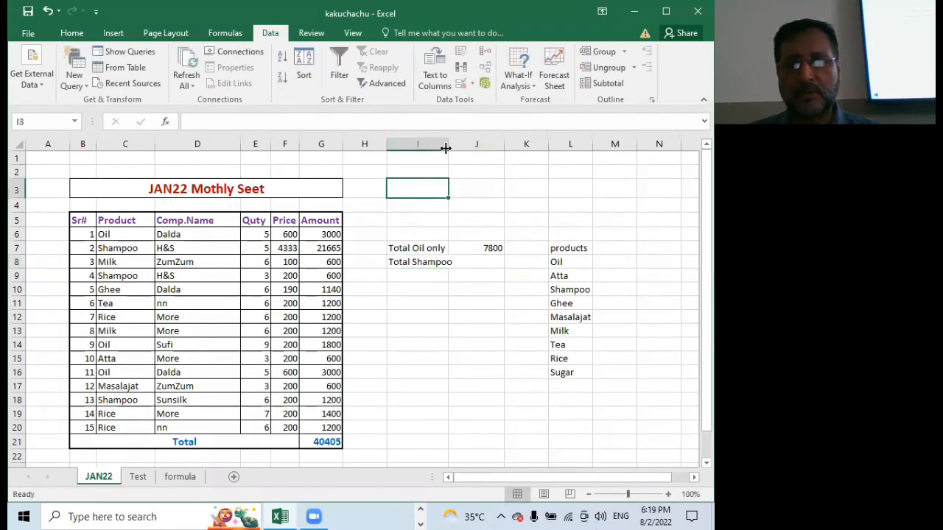
double_click(445, 148)
Total the Shampoo amounts in cell J8 with SUMIF, using range C6:C20, criterion C7 and the Amount column as the sum range
left_click(473, 261)
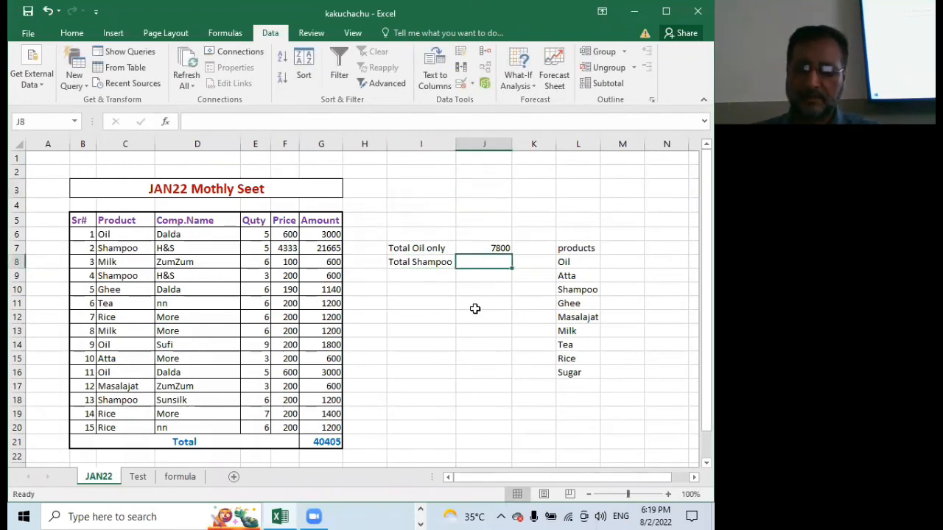
type("=sum")
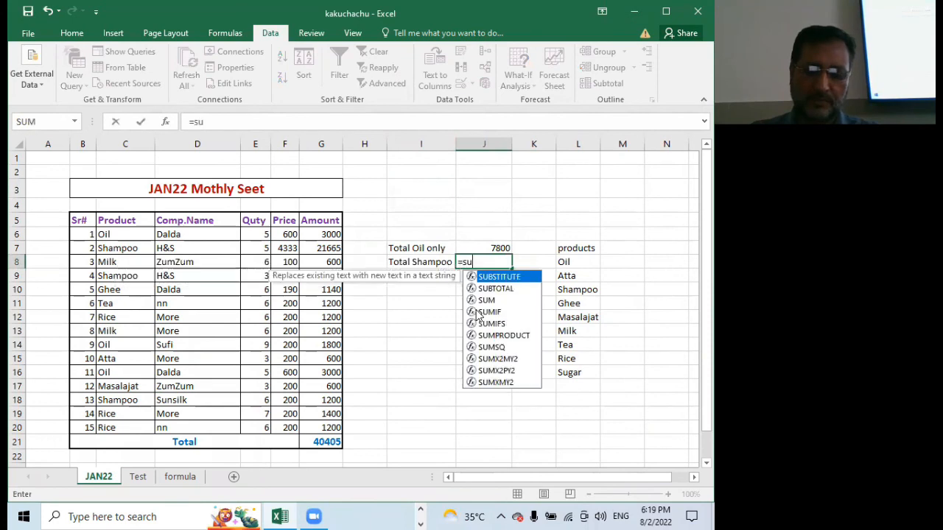
key("Down")
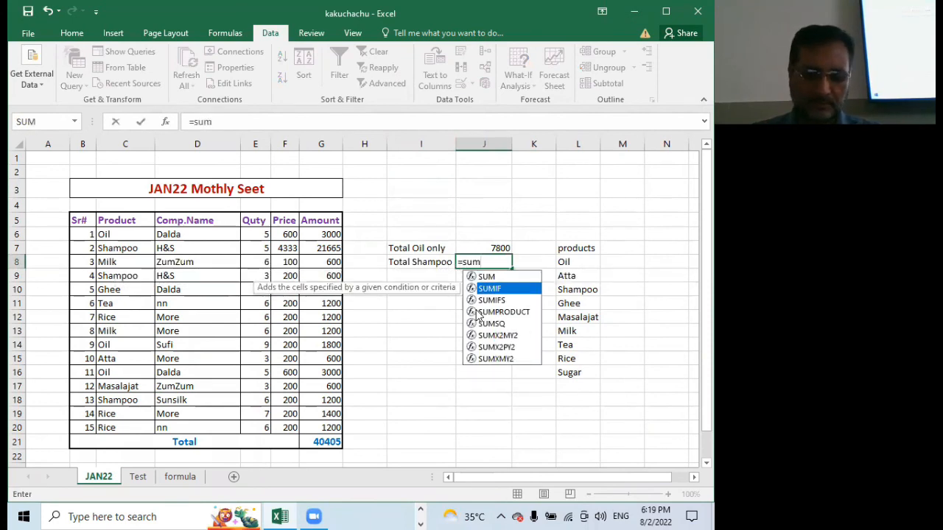
key("Tab")
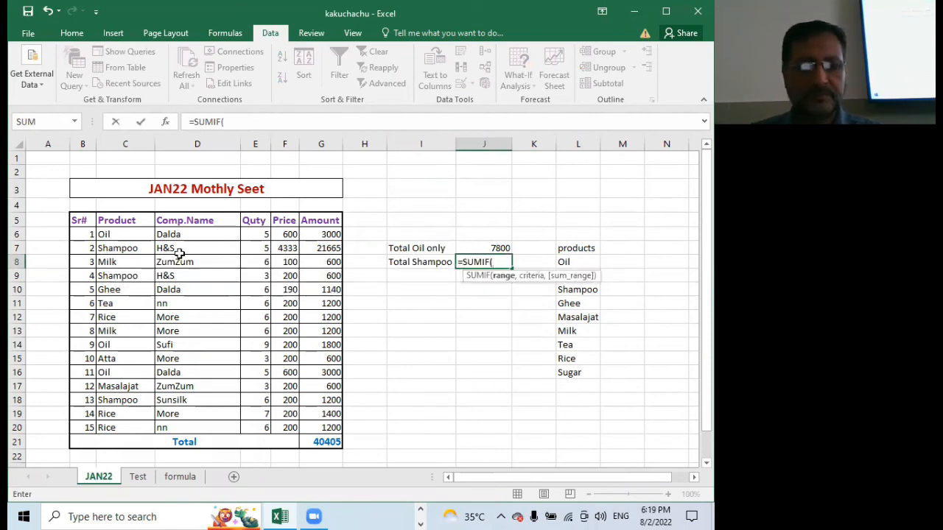
left_click_drag(140, 236, 120, 426)
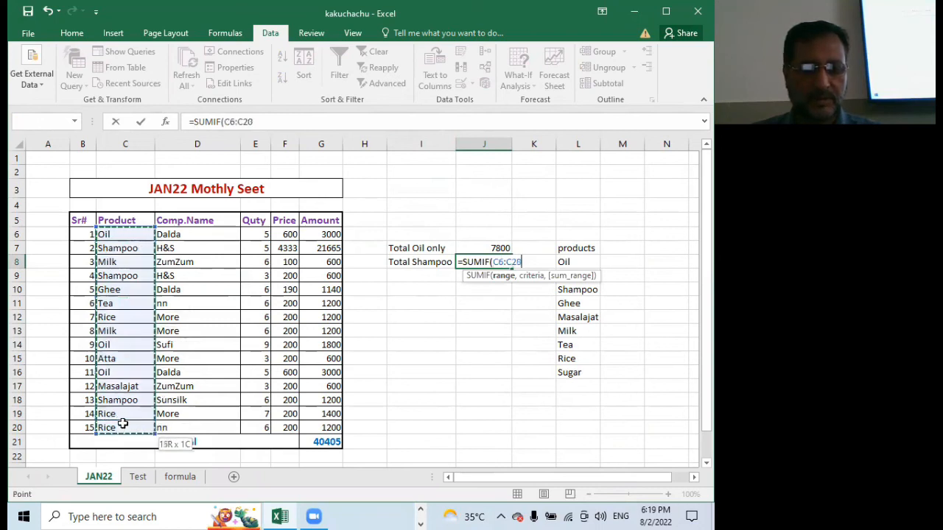
type(",")
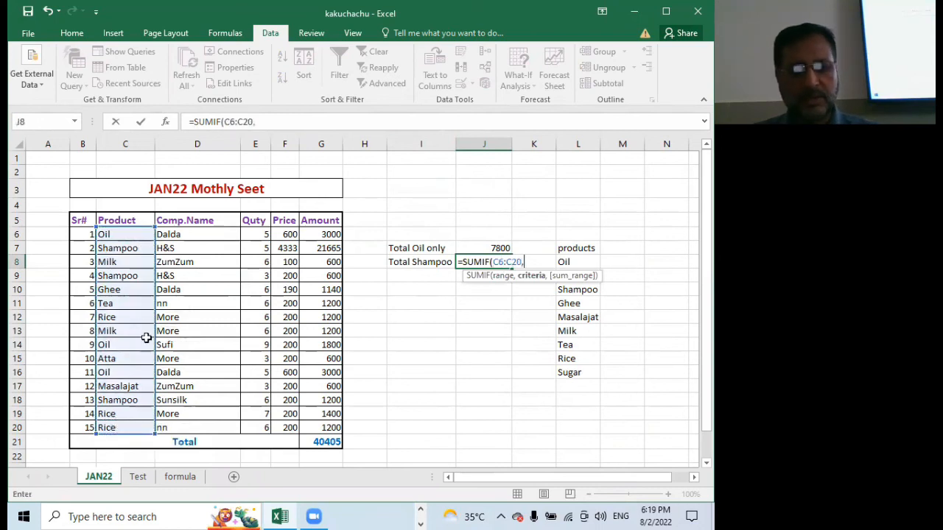
left_click(140, 248)
type(",")
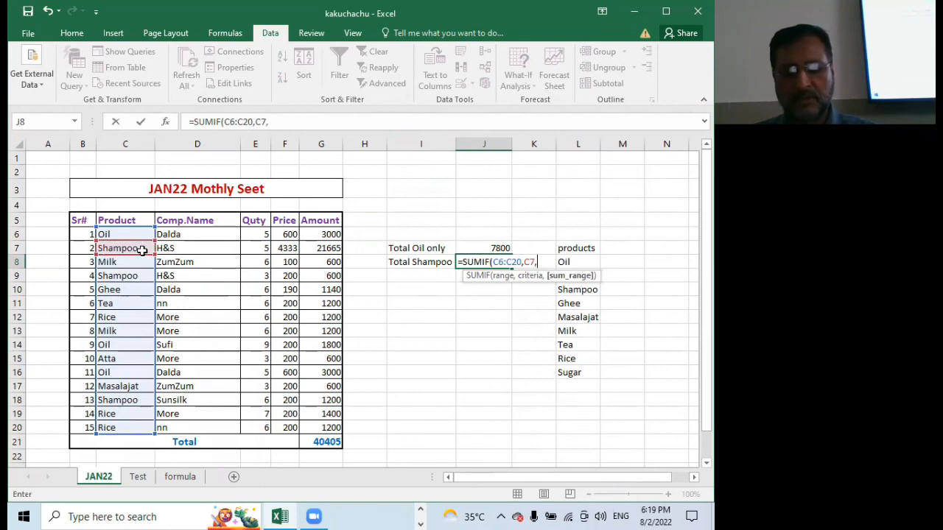
left_click_drag(324, 236, 294, 417)
key("Return")
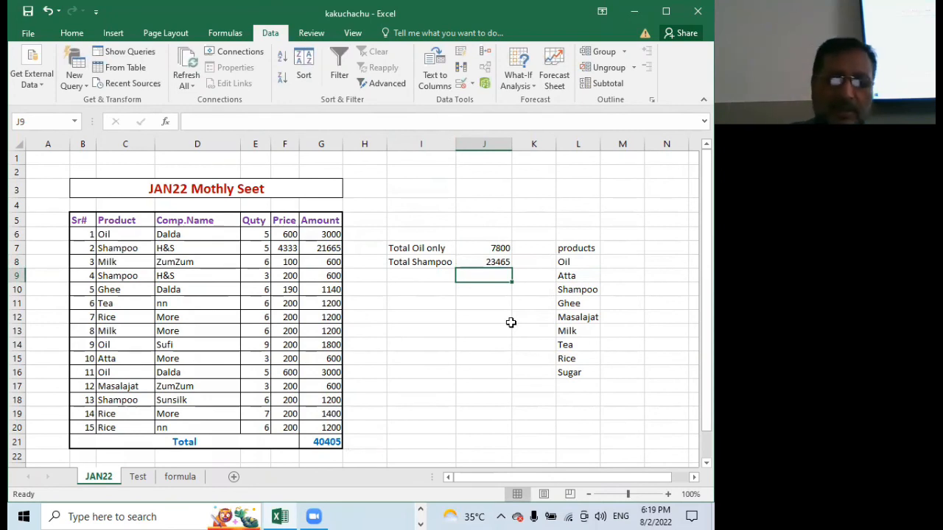
Change the Shampoo products in C9 and C18 to Rice and Oil respectively
left_click(121, 276)
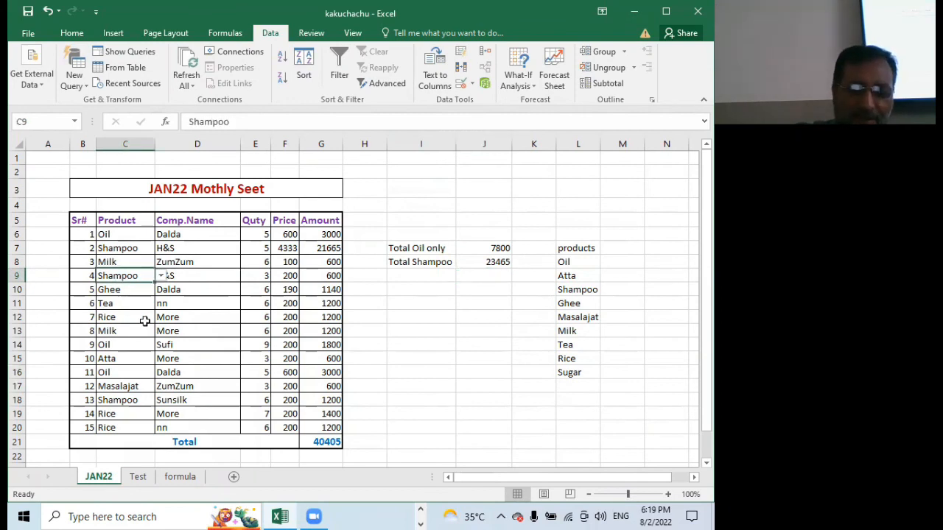
type("rice")
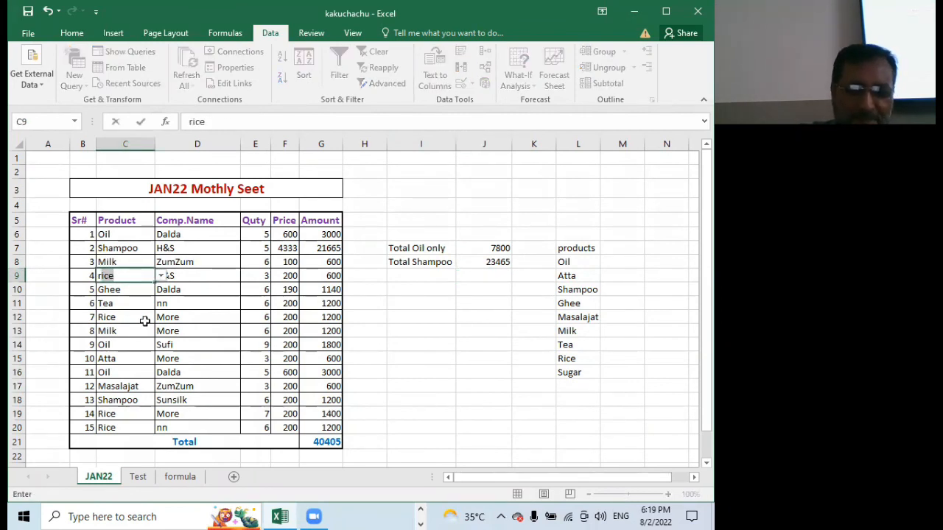
key("Return")
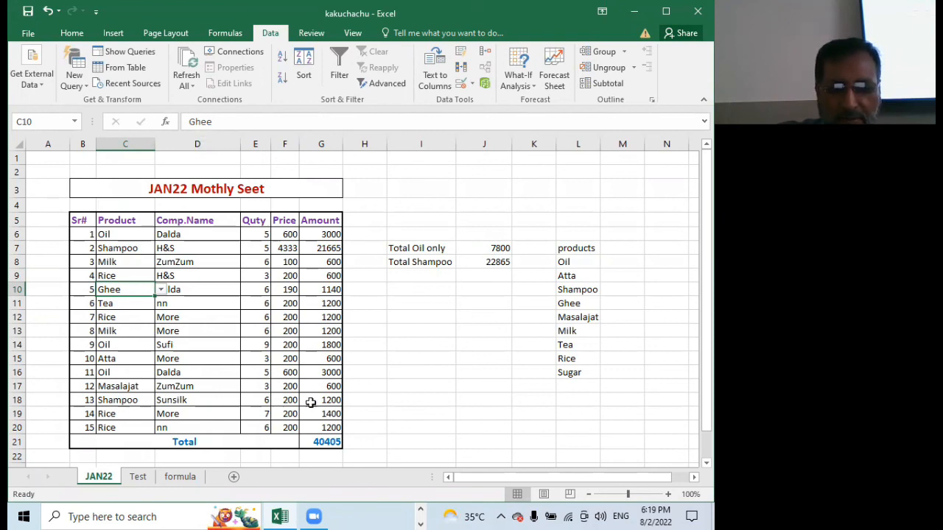
left_click(125, 401)
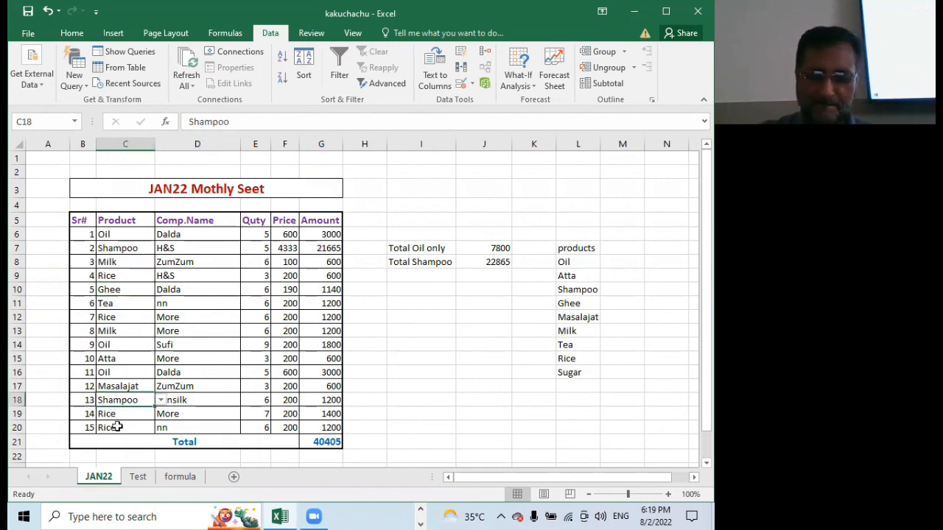
type("oil")
key("Return")
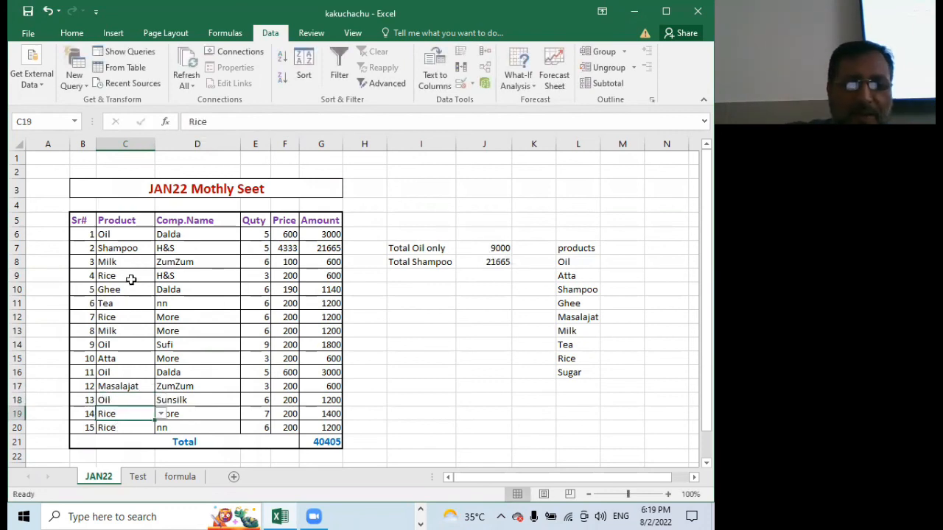
Set the price of the Shampoo entry in F7 to 400
left_click(285, 249)
type("400")
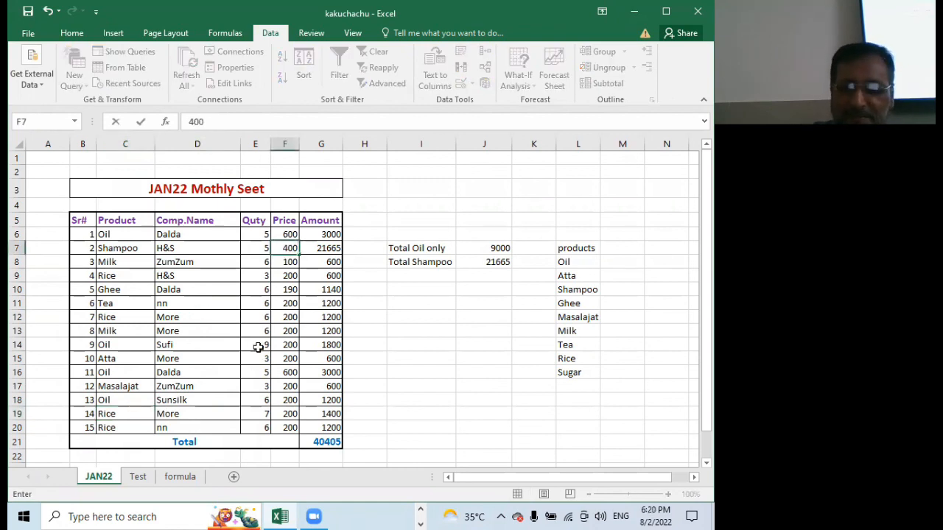
key("Return")
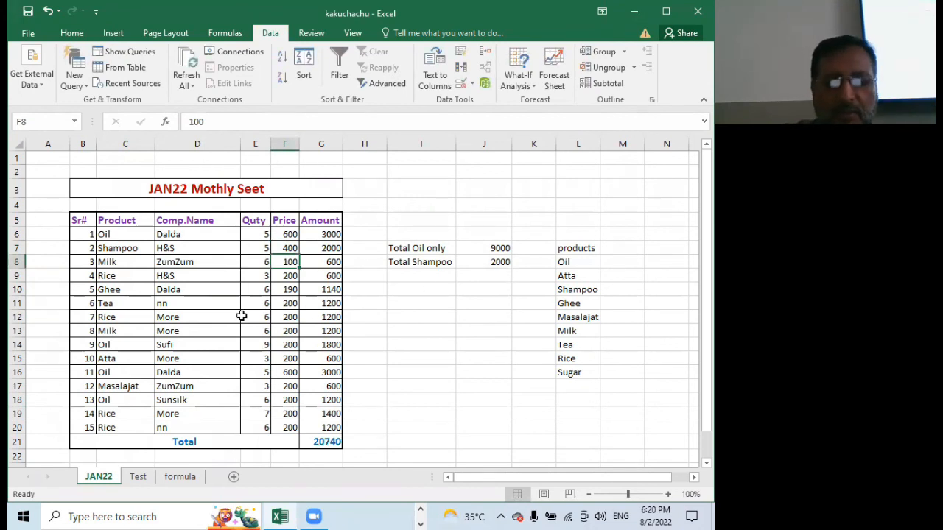
Set the price of the Shampoo entry in F7 to 421
left_click(290, 250)
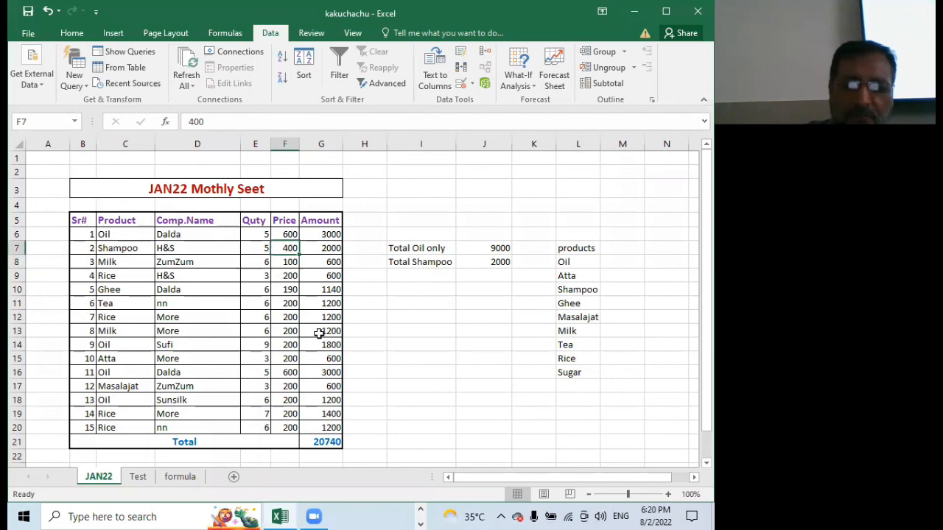
type("421")
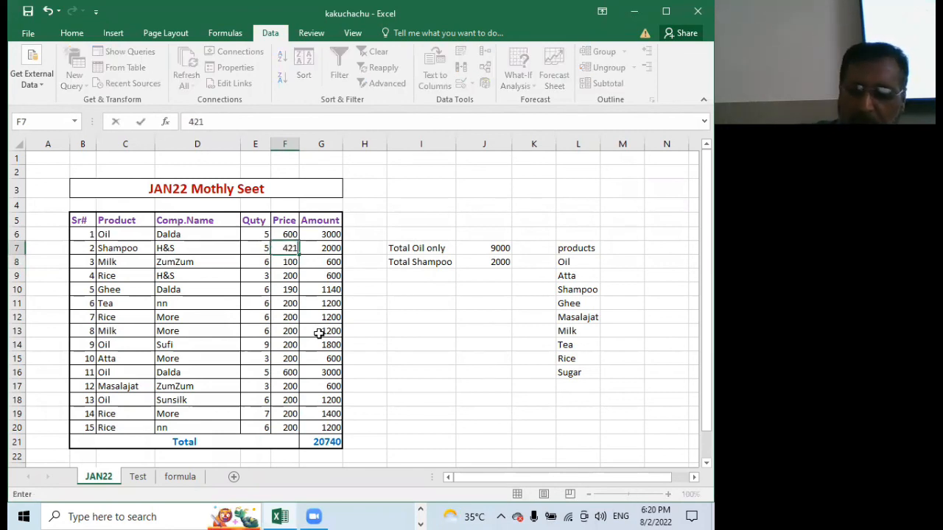
key("Return")
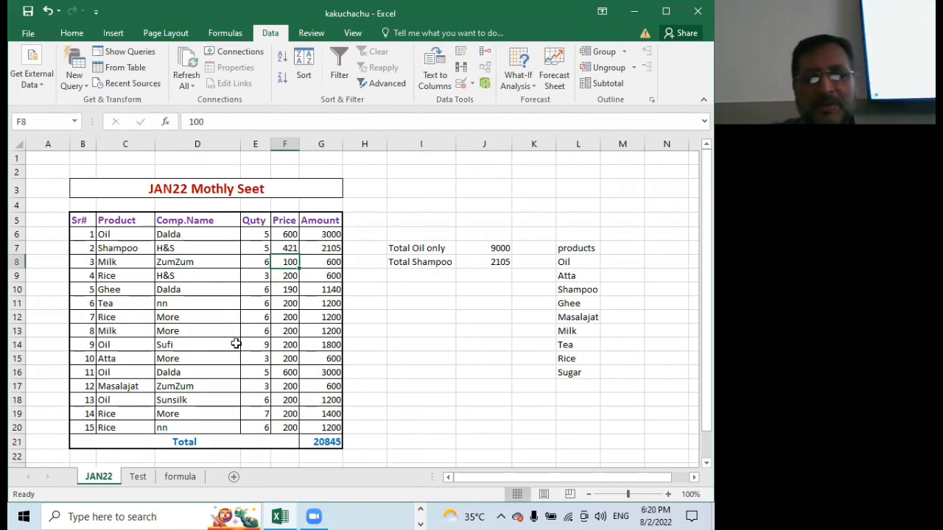
Enter the label "Total Milk" in cell I9, below the Total Shampoo label
left_click(407, 275)
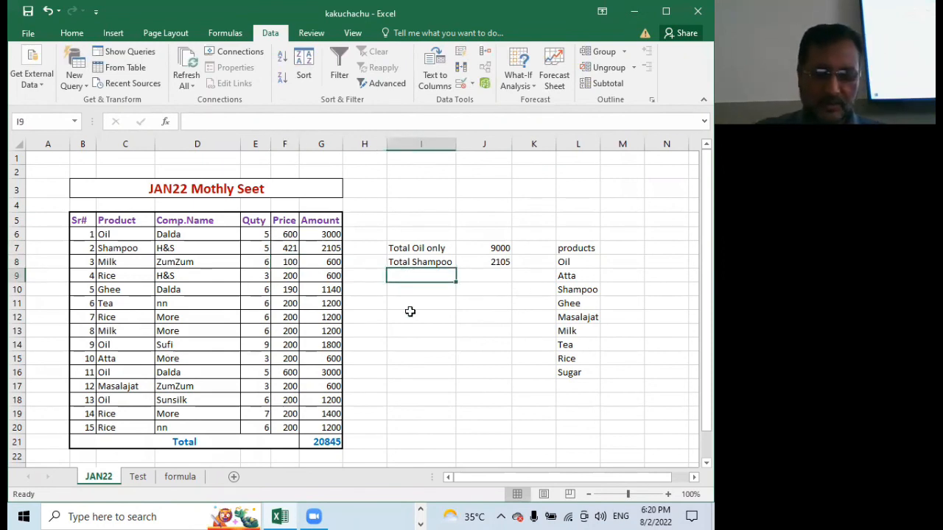
type("Tota")
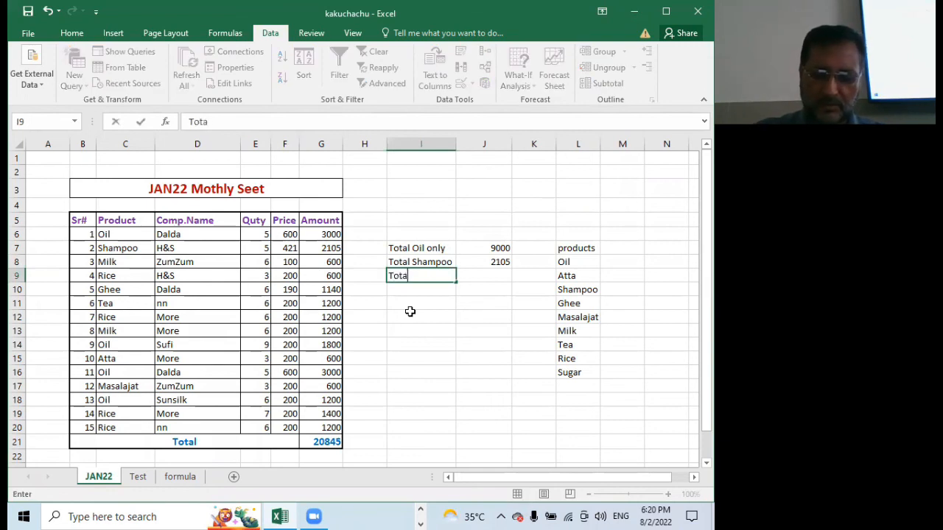
type("l Mil")
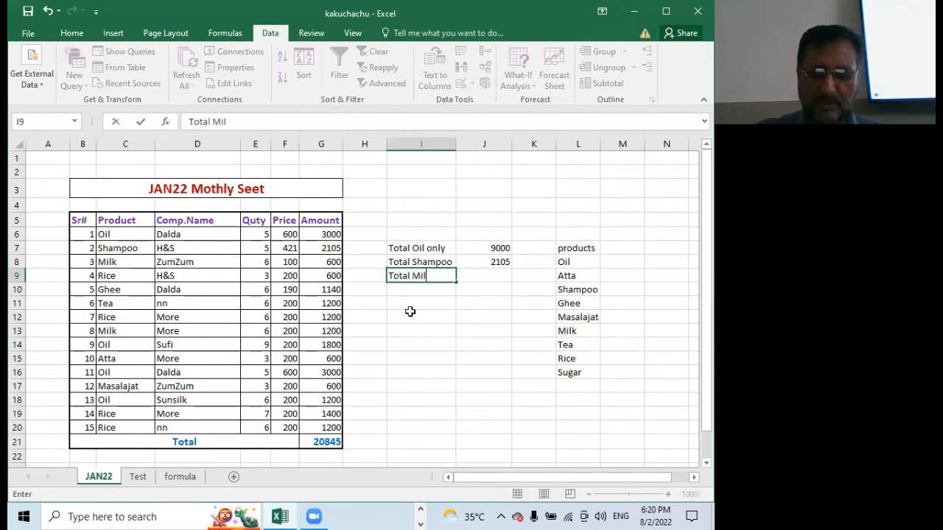
type("k")
key("Tab")
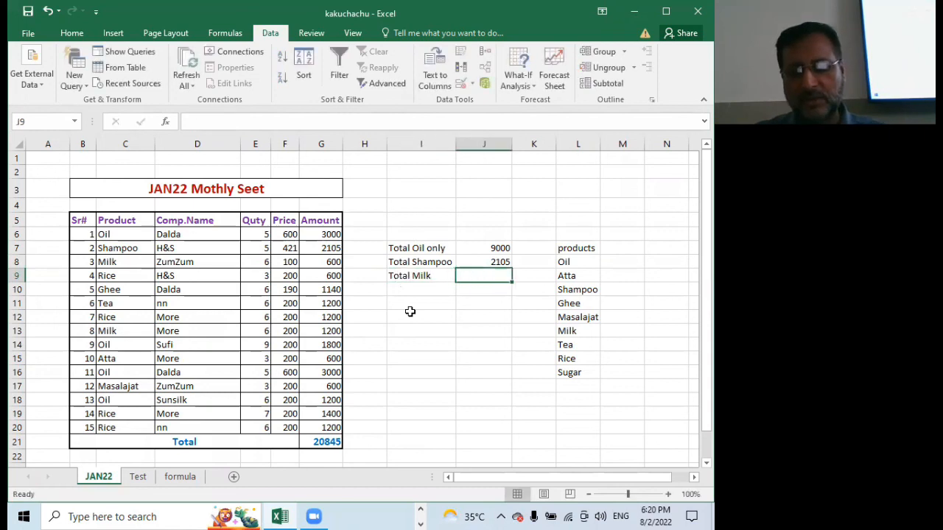
Total the Milk amounts in cell J9 with SUMIF, using range C6:C20, criterion C8 and sum range G6:G20
type("=sumi")
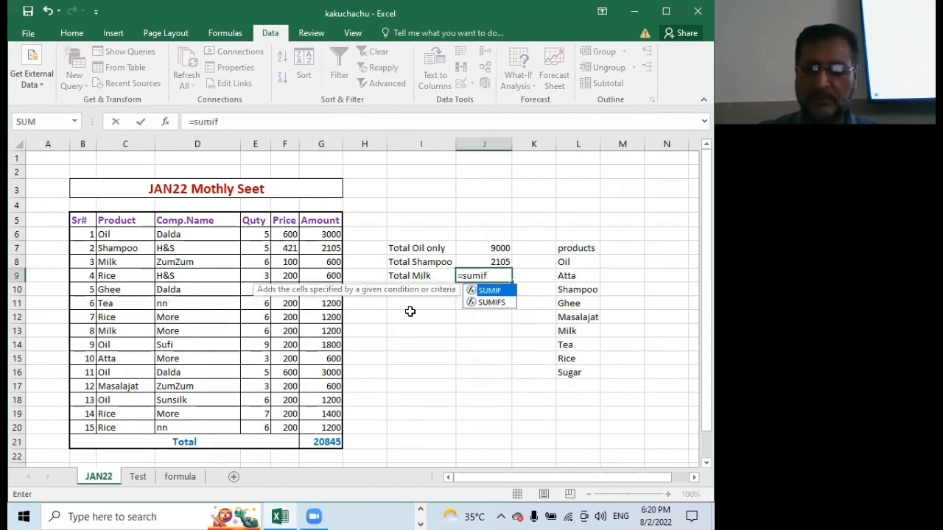
type("f")
key("Tab")
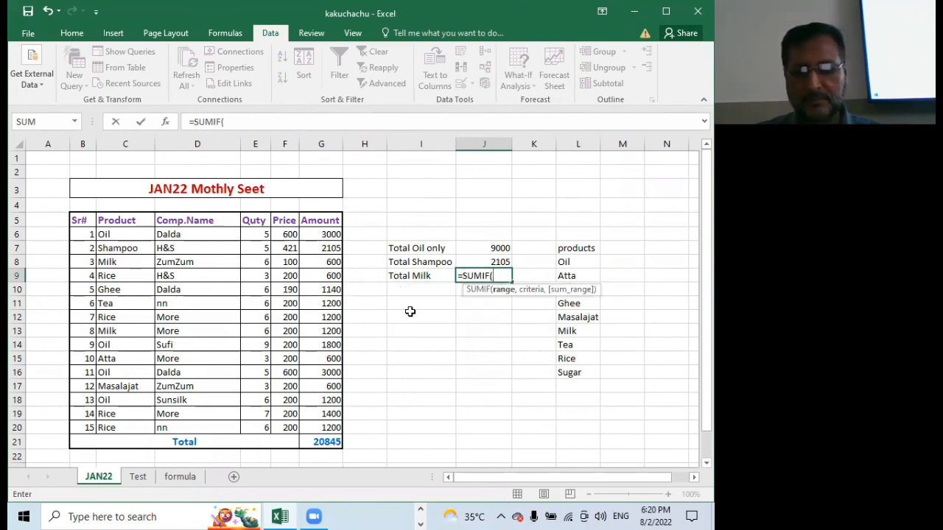
left_click_drag(112, 234, 122, 427)
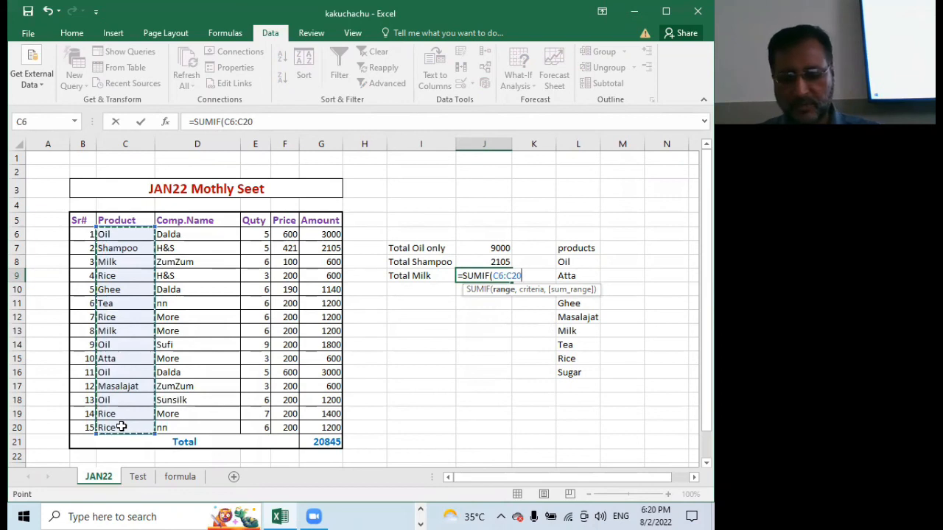
type(",")
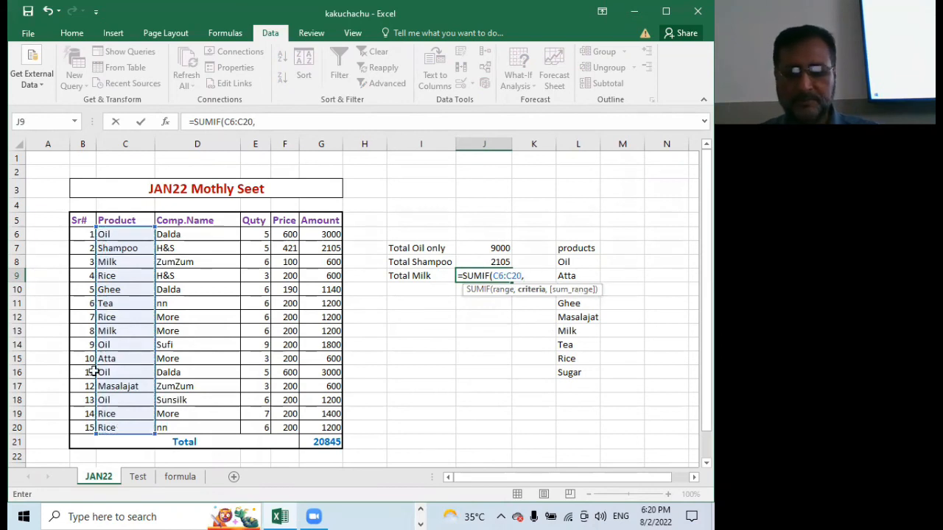
left_click(126, 262)
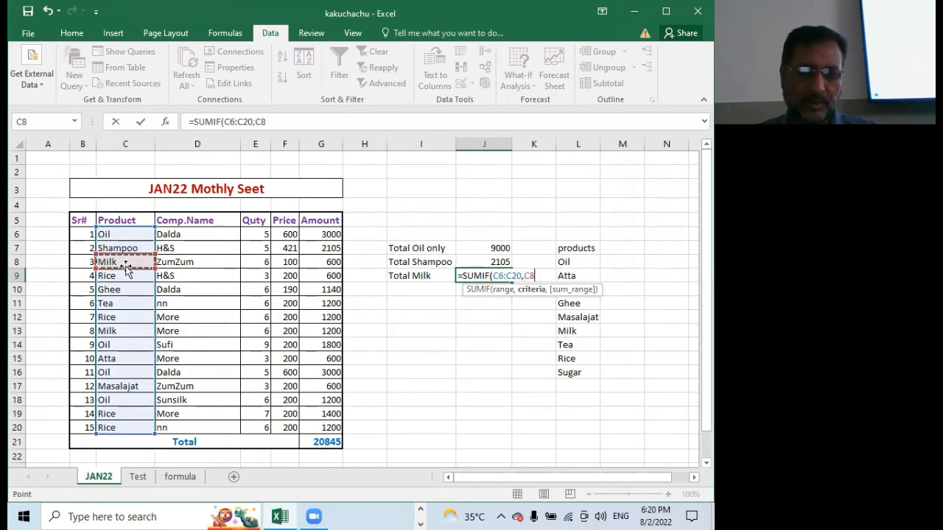
type(",")
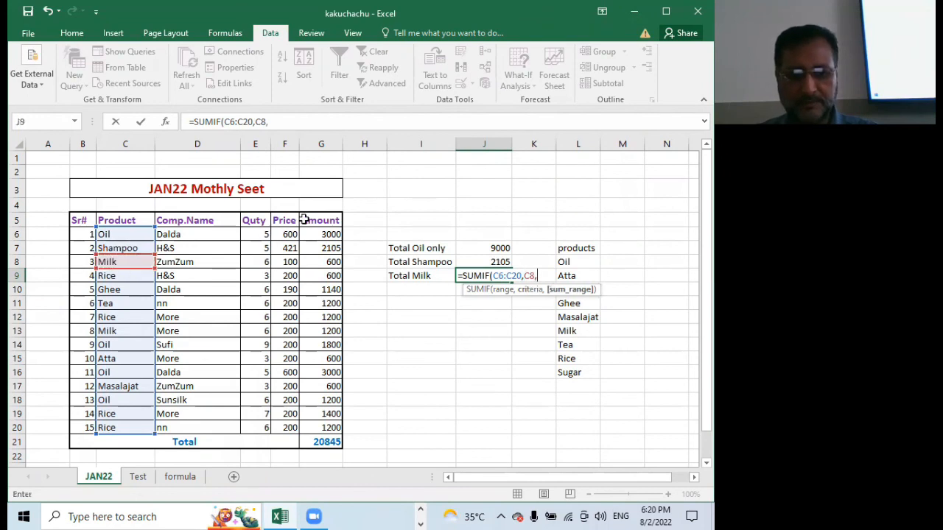
left_click_drag(313, 233, 302, 427)
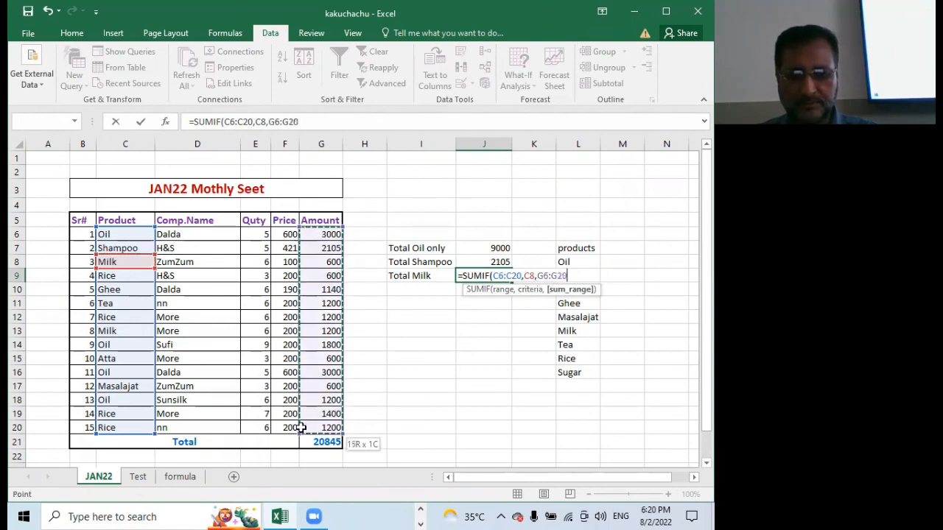
key("Return")
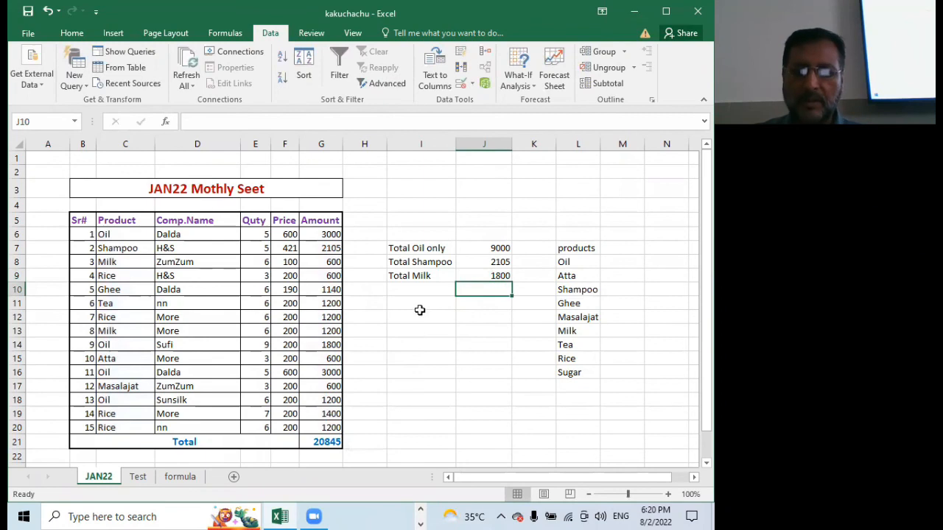
Enter the label "Total Rice" in cell I10, below the Total Milk label
left_click(434, 293)
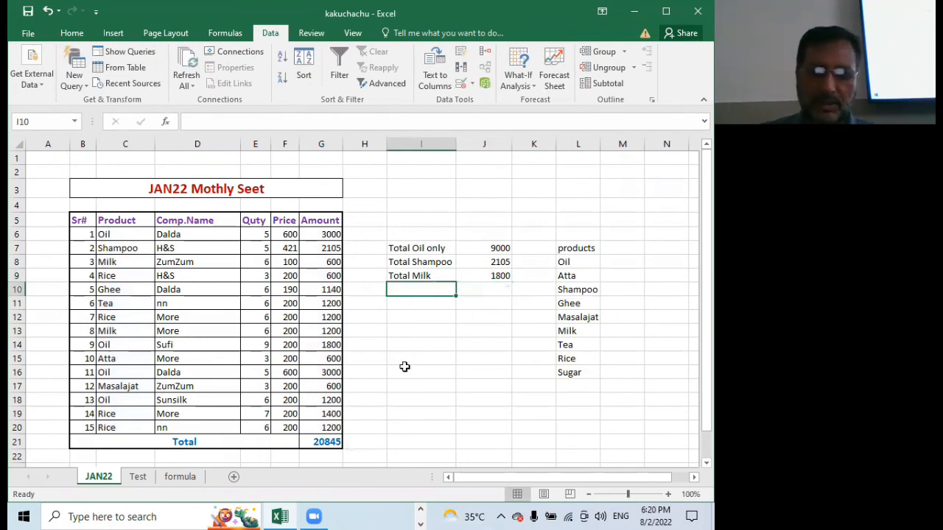
type("Tota")
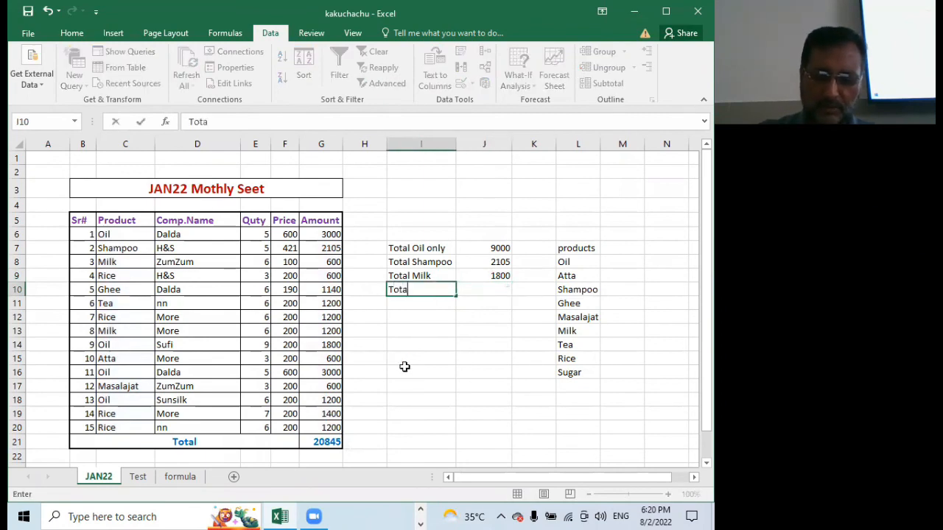
type("l Rice")
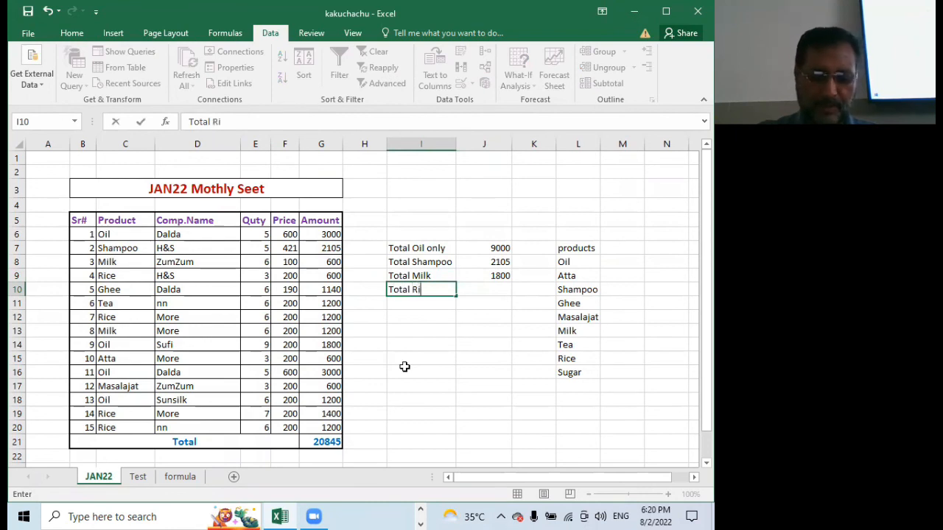
Total the Rice amounts in cell J10 with SUMIF, using range C6:C20, criterion C9 and the Amount column as the sum range
left_click(494, 290)
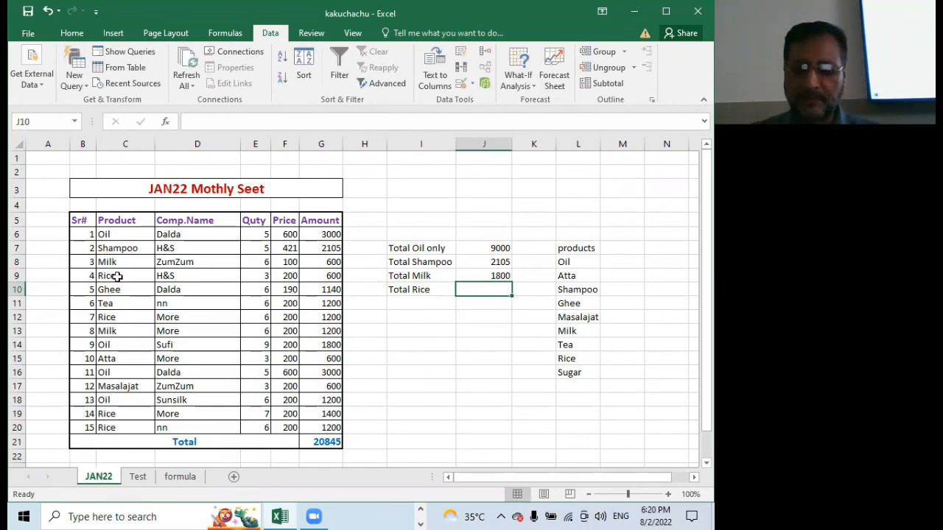
type("=sumi")
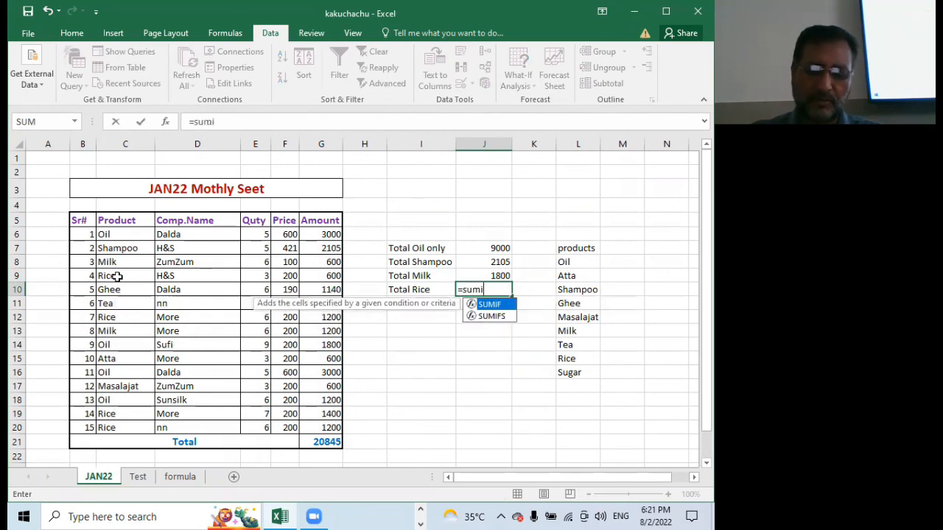
type("f")
key("Tab")
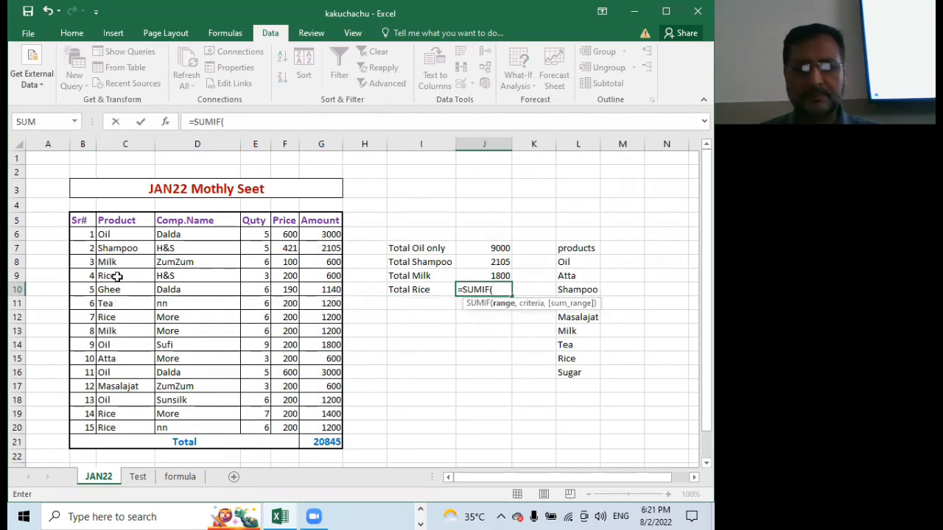
left_click_drag(125, 234, 134, 427)
type(",")
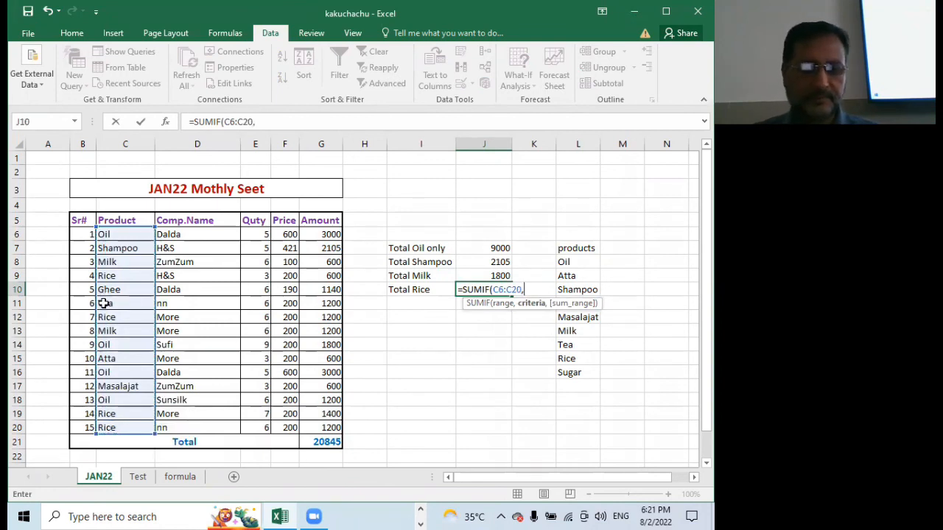
left_click(136, 276)
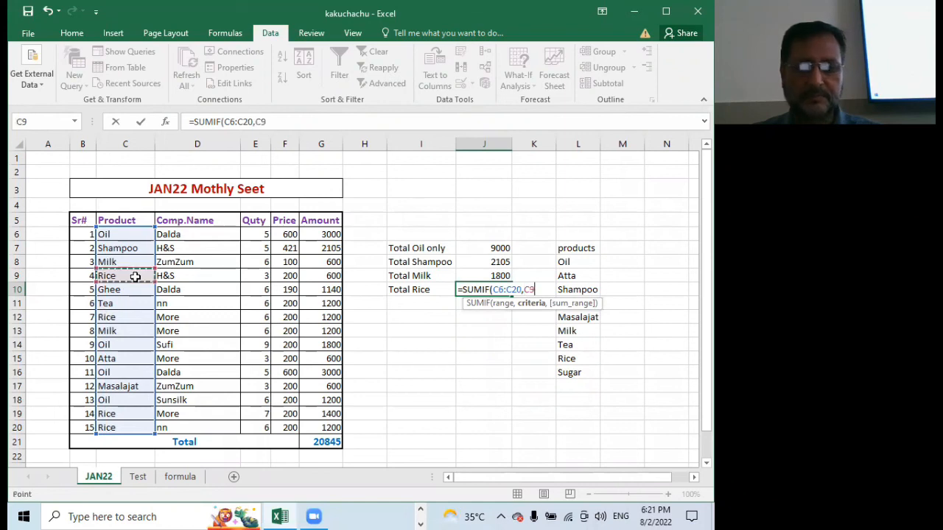
type(",")
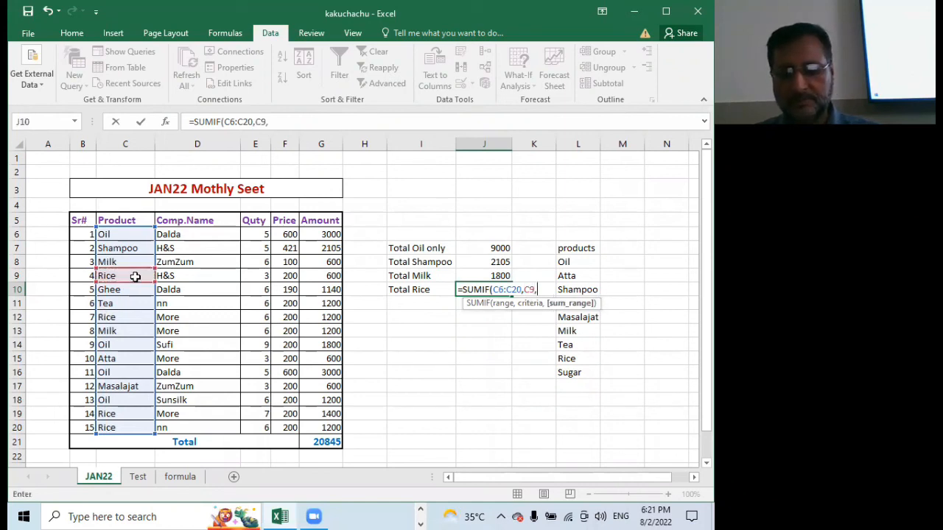
left_click_drag(316, 231, 314, 425)
key("Return")
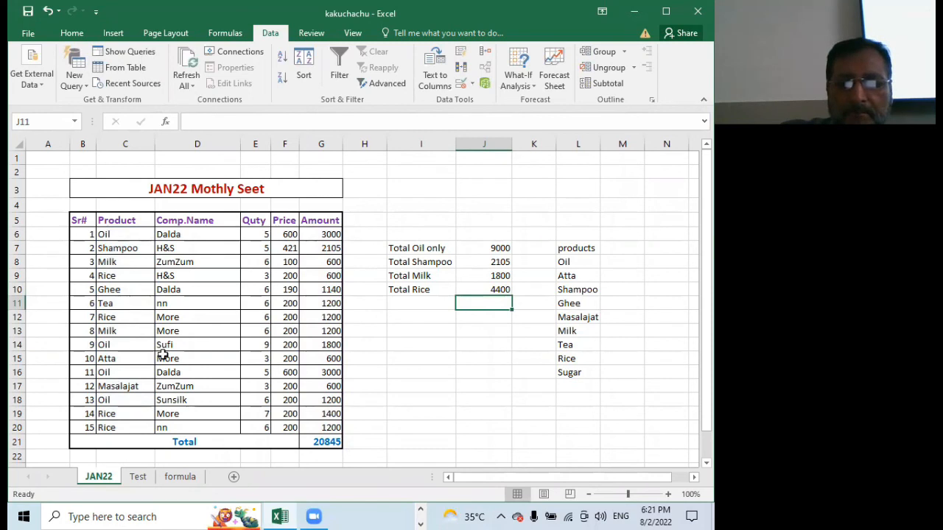
left_click(429, 302)
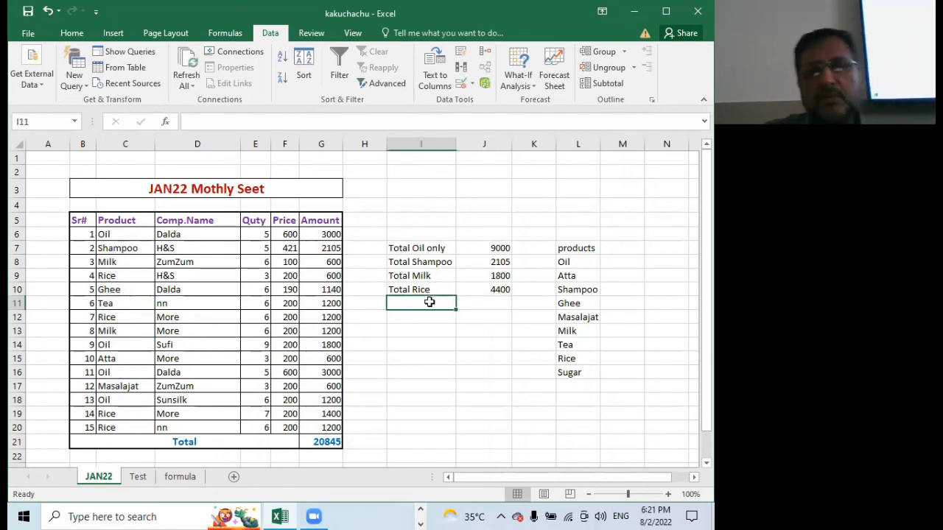
type("=")
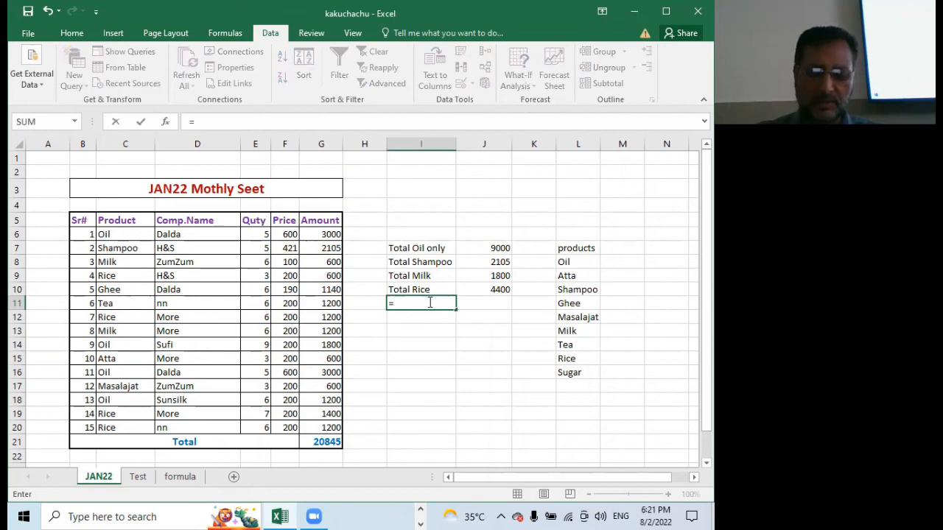
type("sumif")
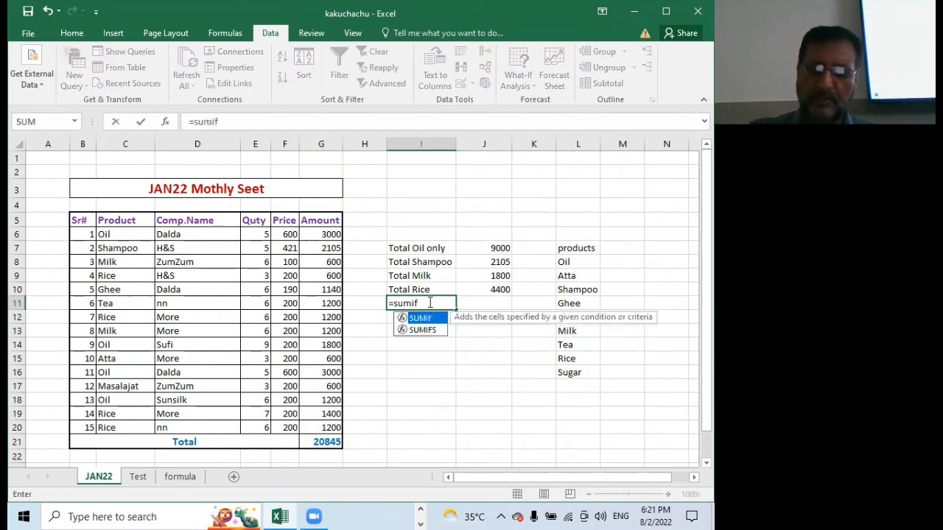
type("(")
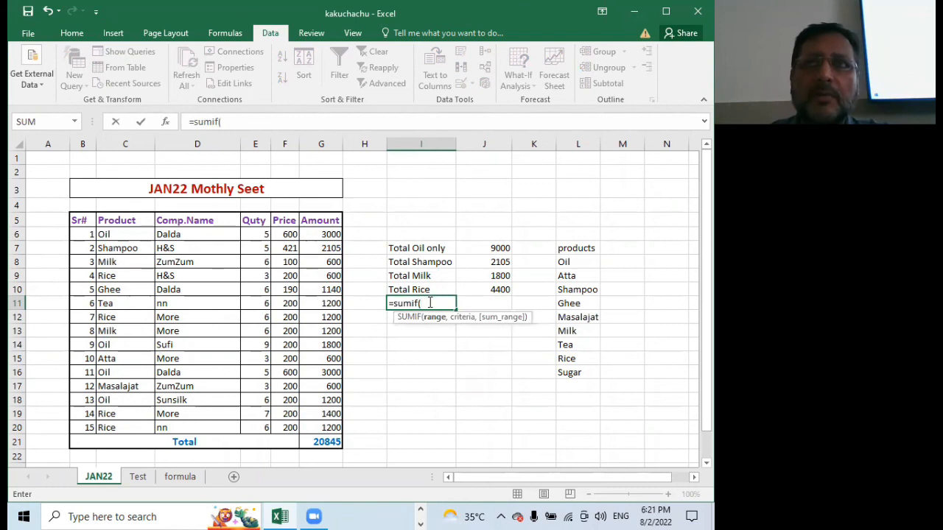
key("BackSpace")
key("BackSpace")
key("BackSpace")
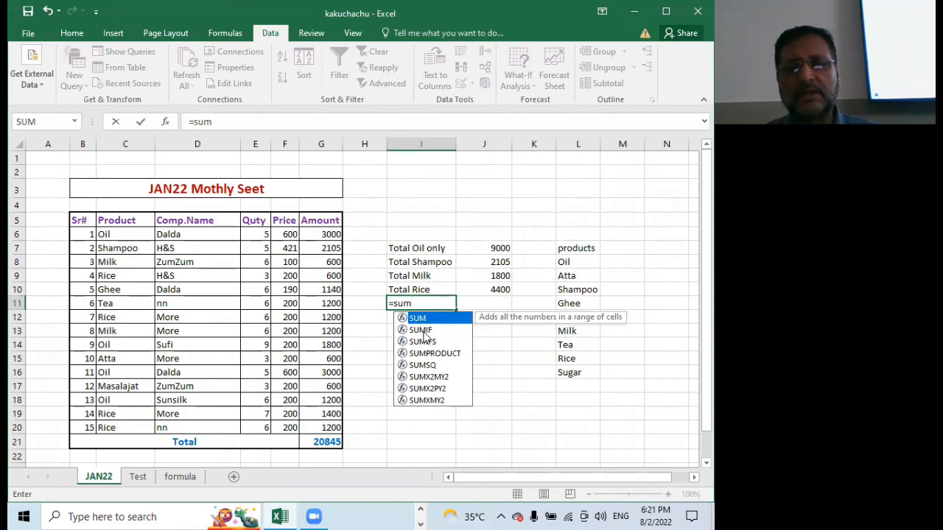
double_click(421, 329)
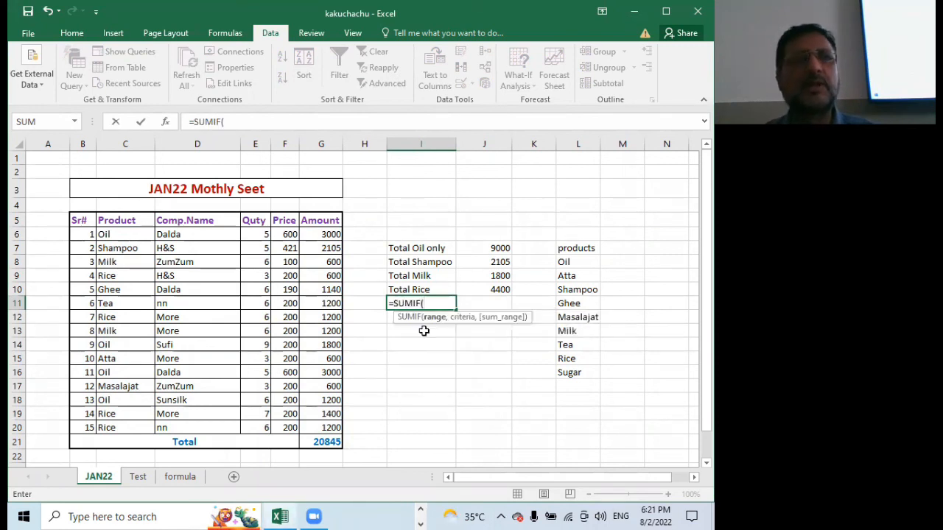
key("BackSpace")
key("BackSpace")
key("BackSpace")
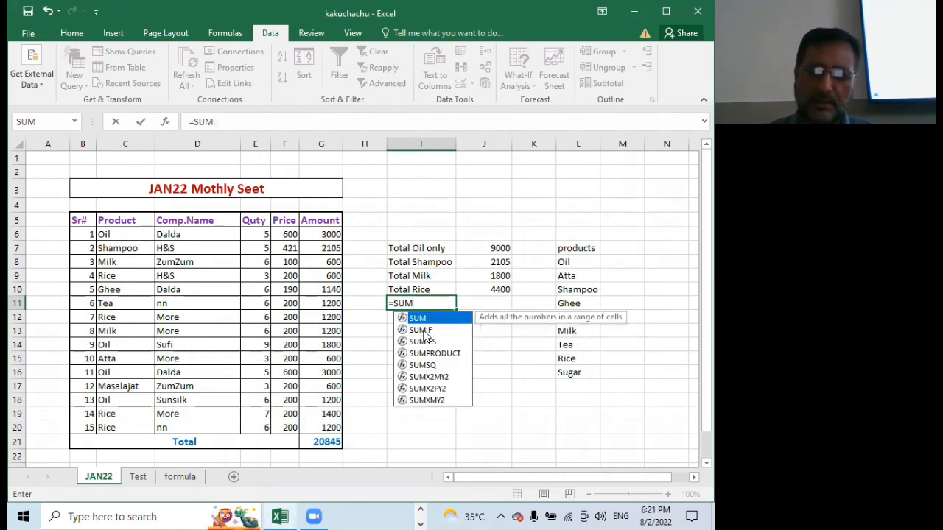
left_click(423, 332)
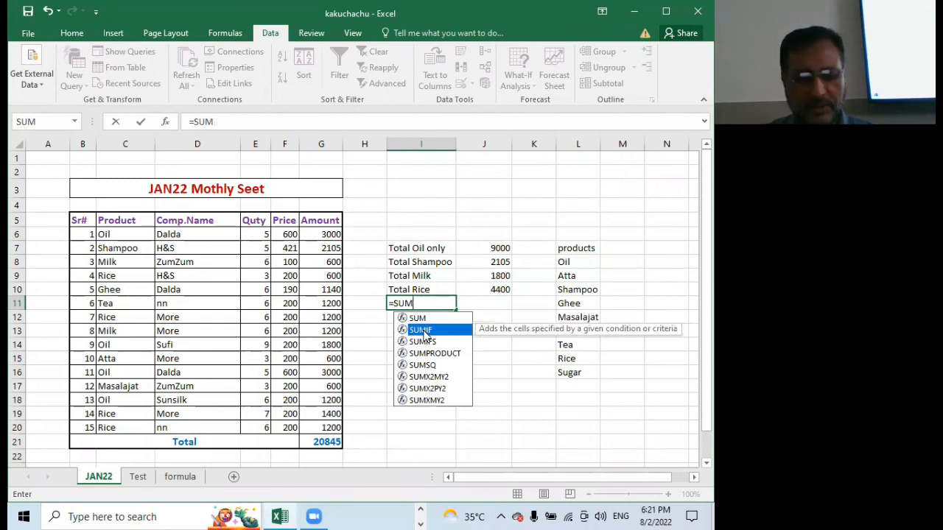
double_click(424, 332)
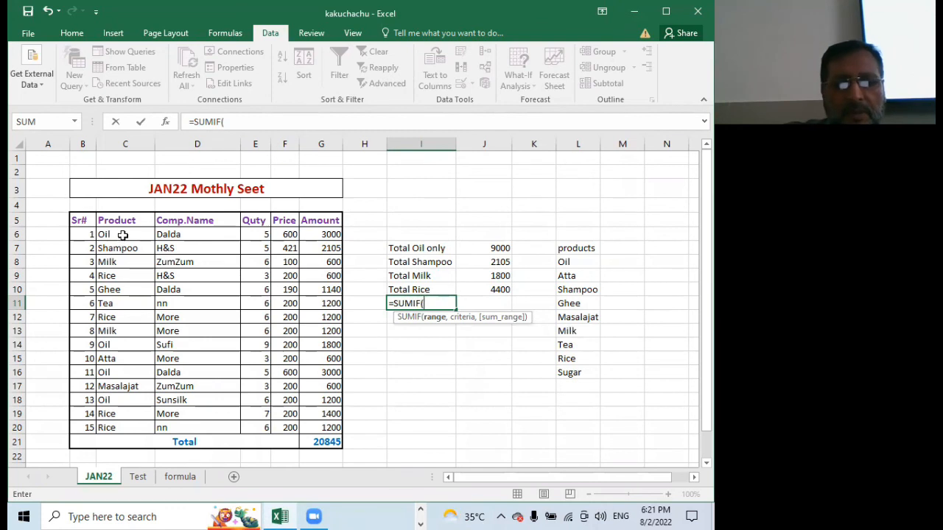
left_click_drag(125, 235, 111, 290)
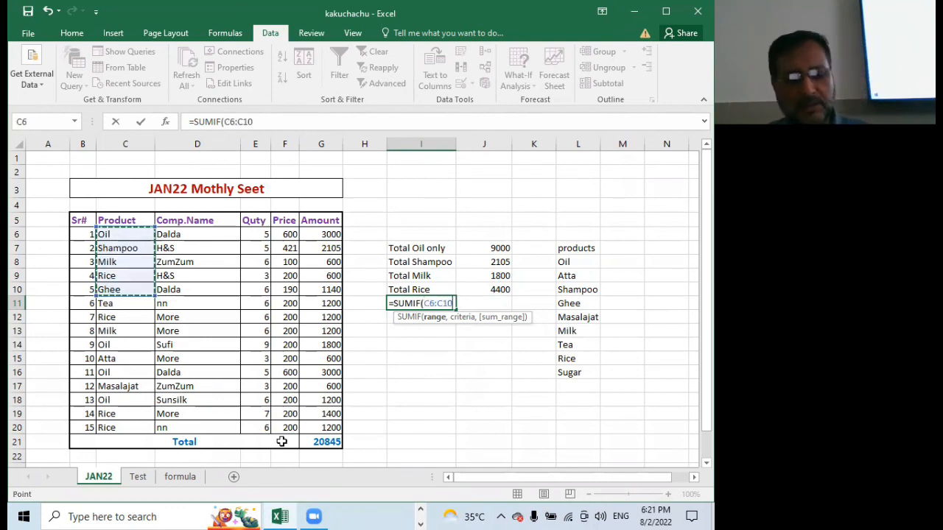
key("Escape")
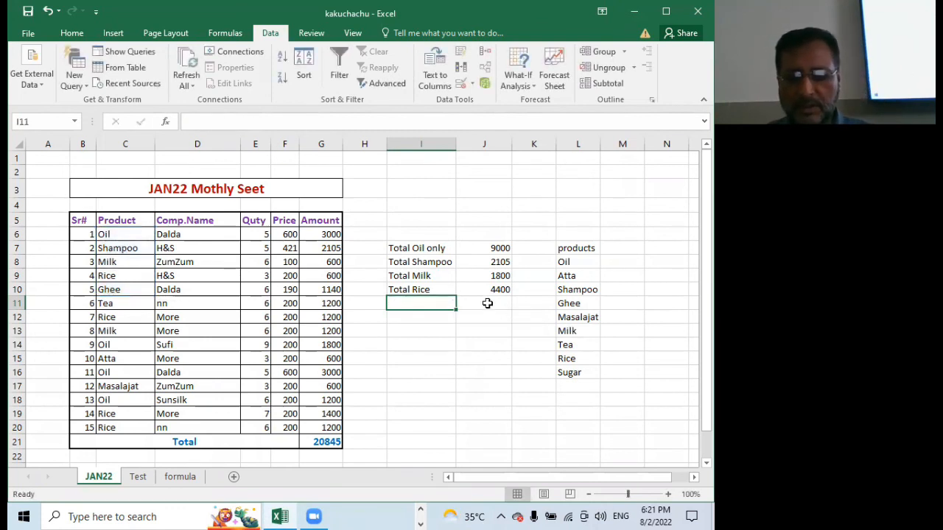
Total the Ghee amounts in cell J11 with SUMIF, using range C6:C20, criterion C10 and the Amount column as the sum range
left_click(481, 303)
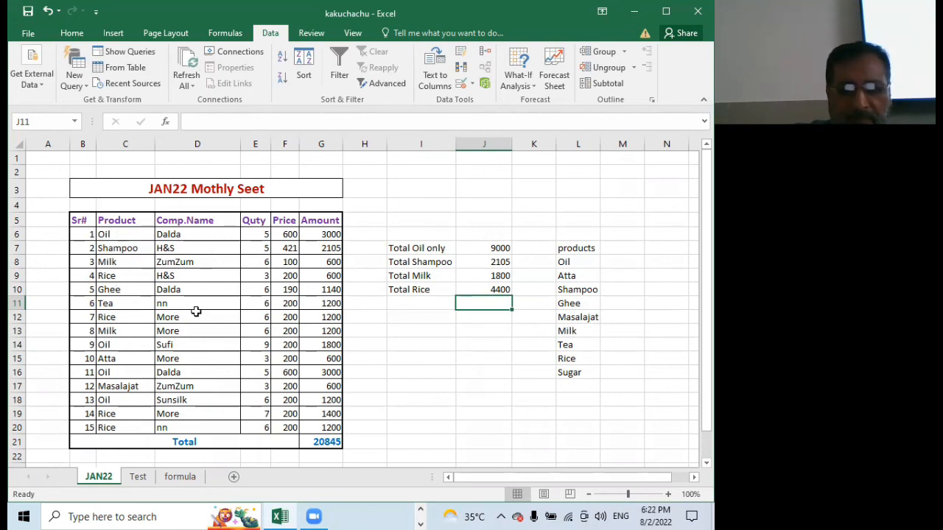
type("=")
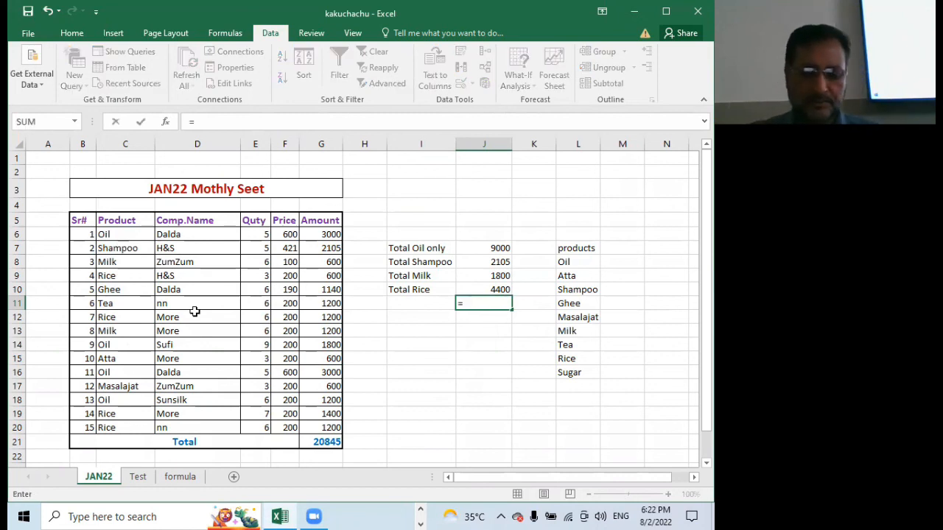
type("sumif(")
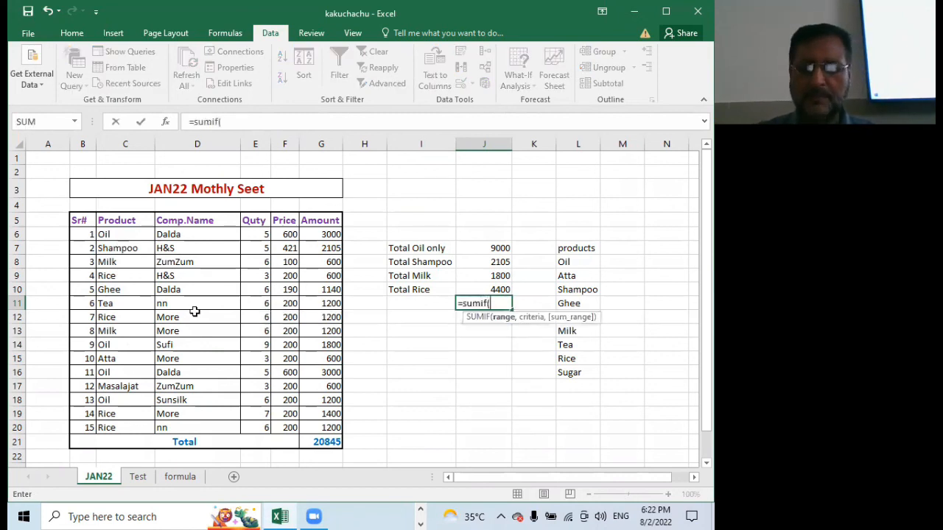
left_click(105, 237)
left_click_drag(106, 241, 105, 425)
type(",")
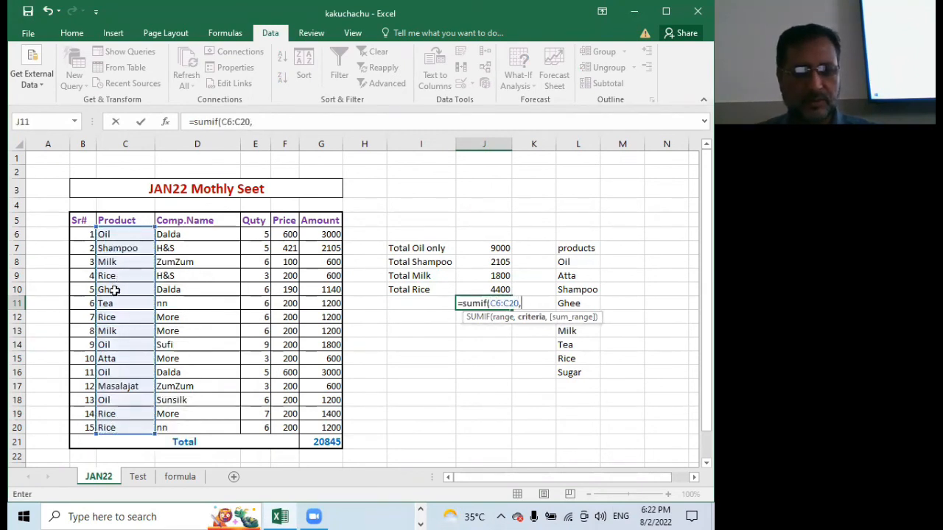
left_click(114, 290)
type(",")
left_click_drag(311, 234, 314, 424)
key("Return")
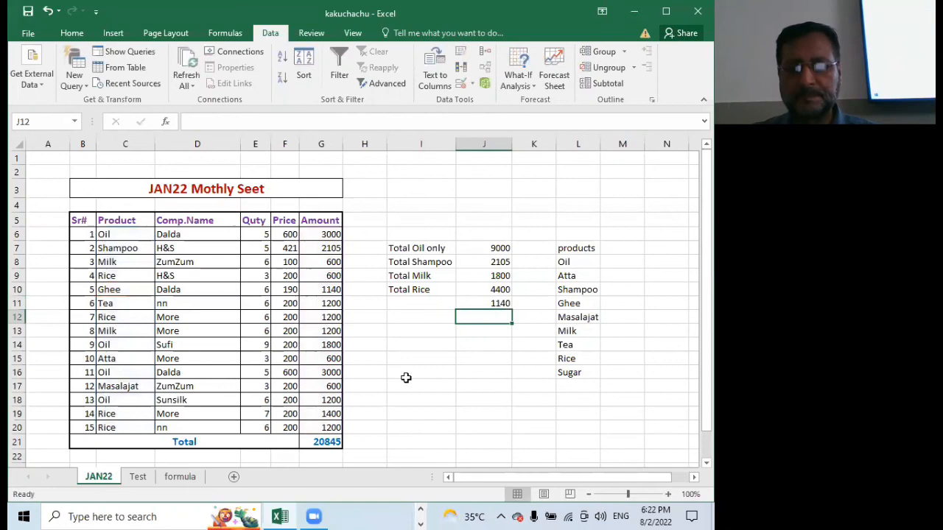
Enter the label "Total Ghee" in cell I11, below the Total Rice label
left_click(434, 303)
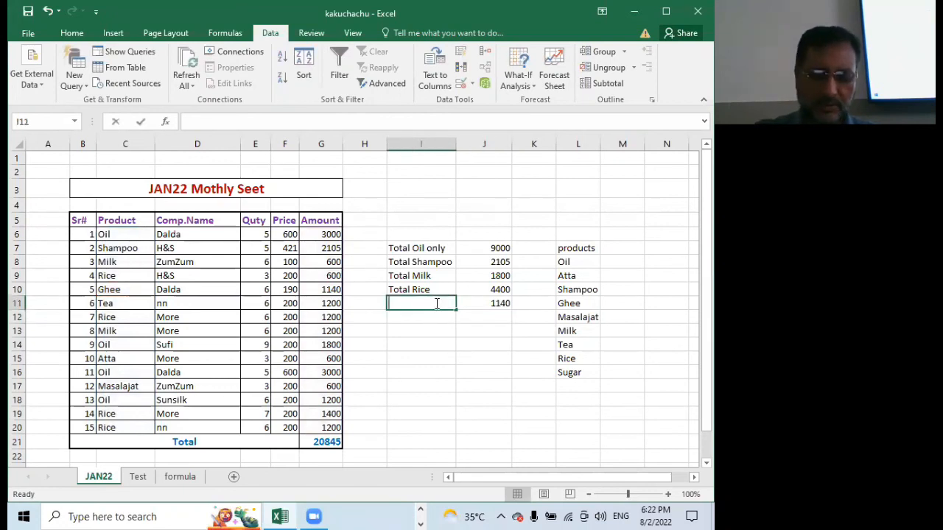
type("Total Ghee")
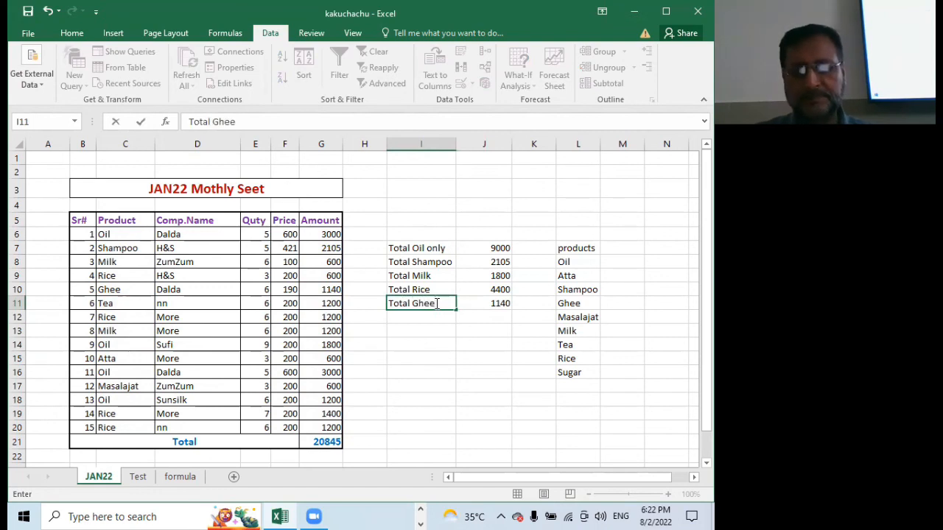
left_click(125, 303)
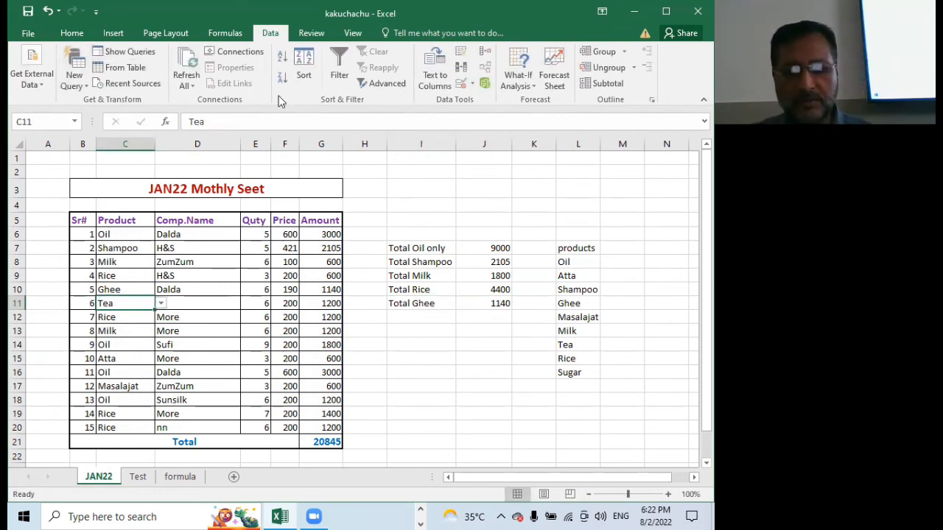
Enter the label "total tea" in cell I12, below the Total Ghee label
left_click(414, 317)
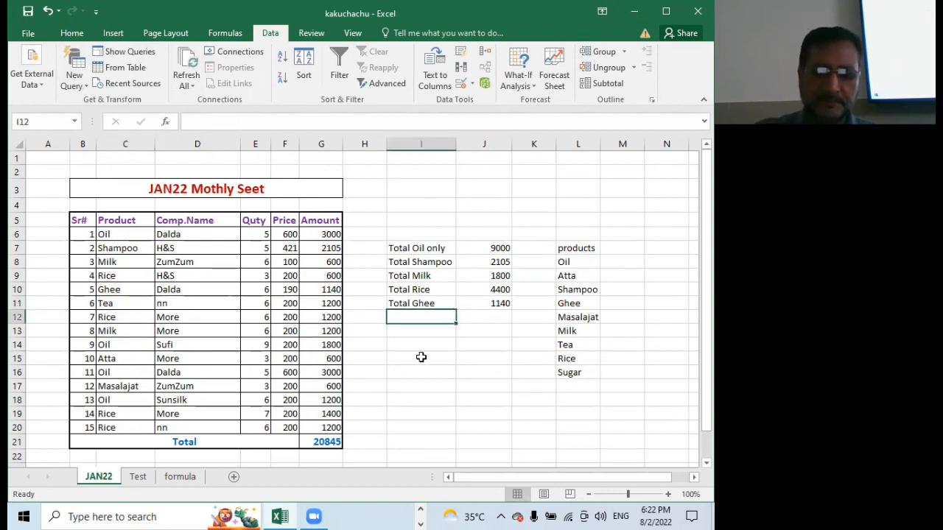
type("total")
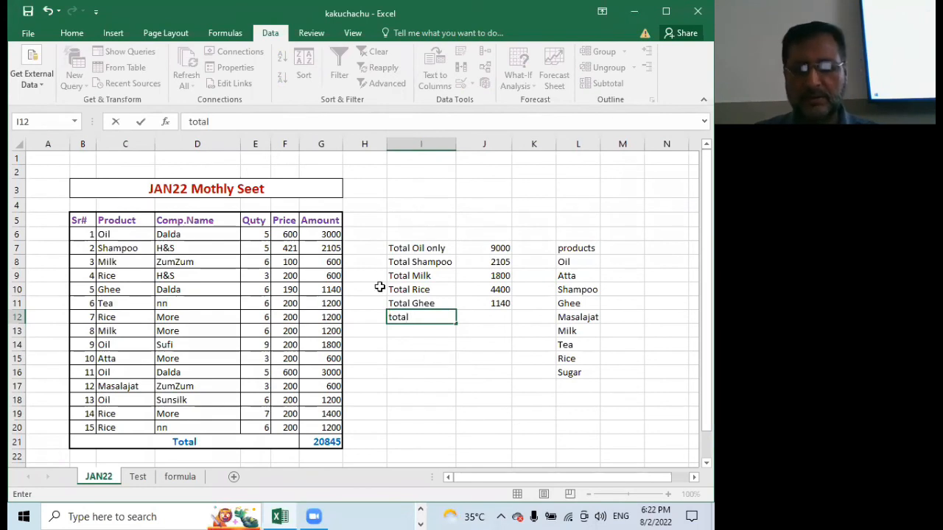
type(" tea")
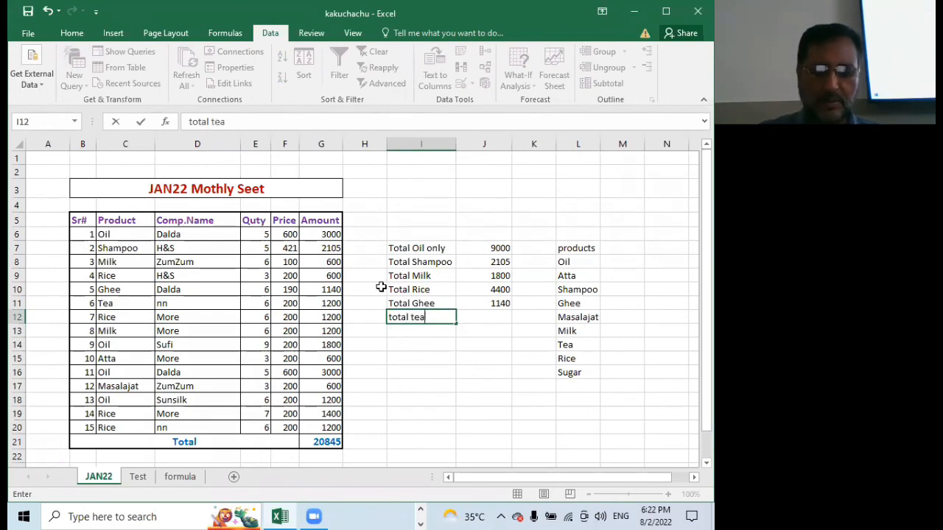
Total the Tea amounts in cell J12 with SUMIF, using range C6:C20, criterion C11 and the Amount column as the sum range
left_click(487, 319)
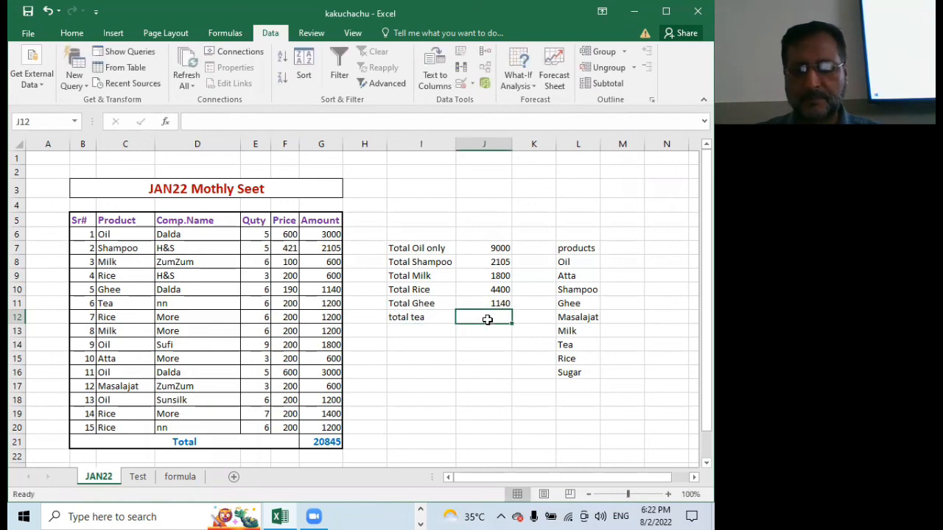
type("=")
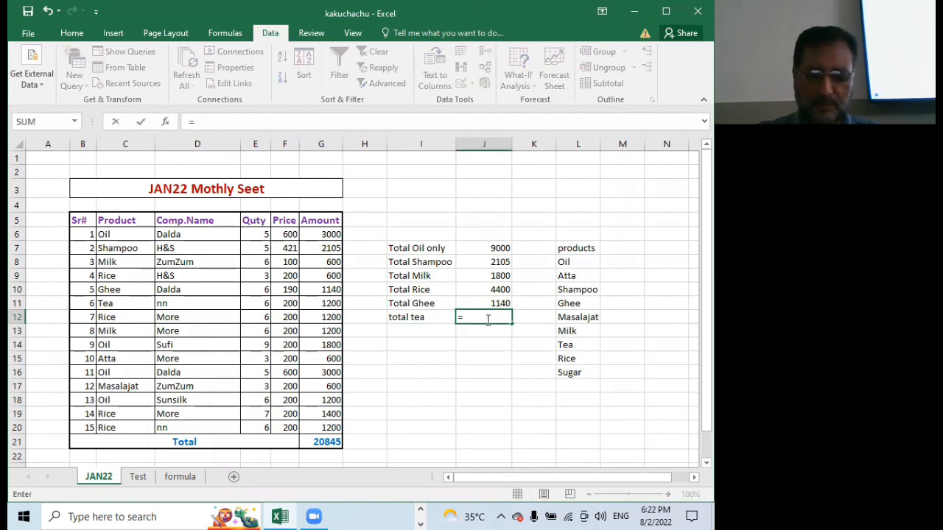
type("sumif")
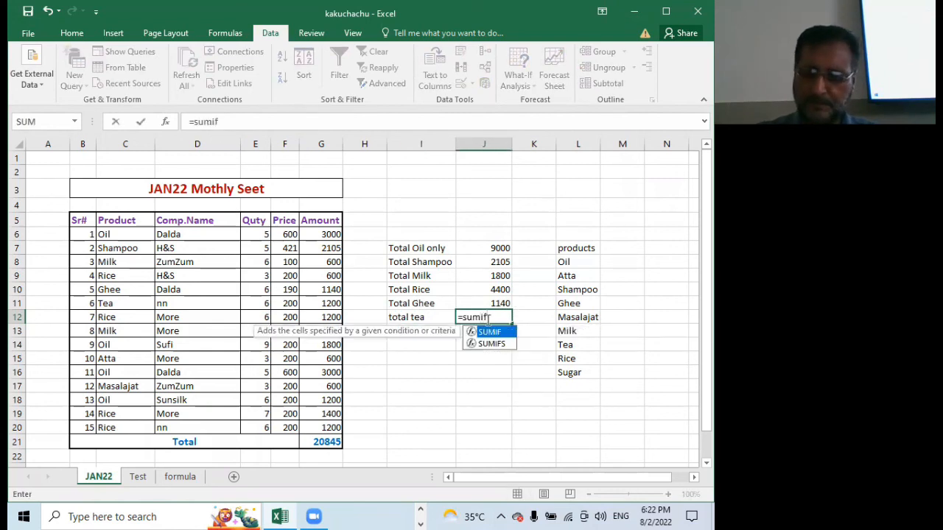
type("(")
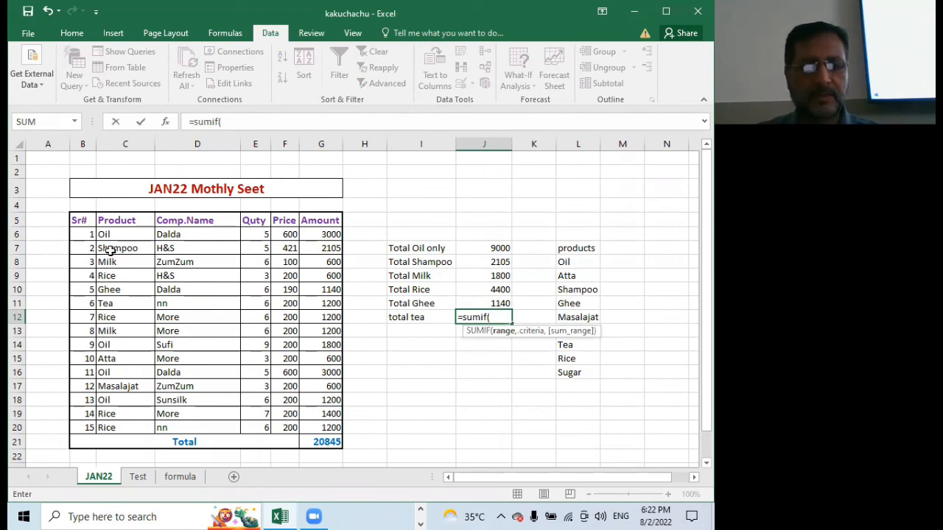
left_click_drag(109, 235, 128, 423)
type(",")
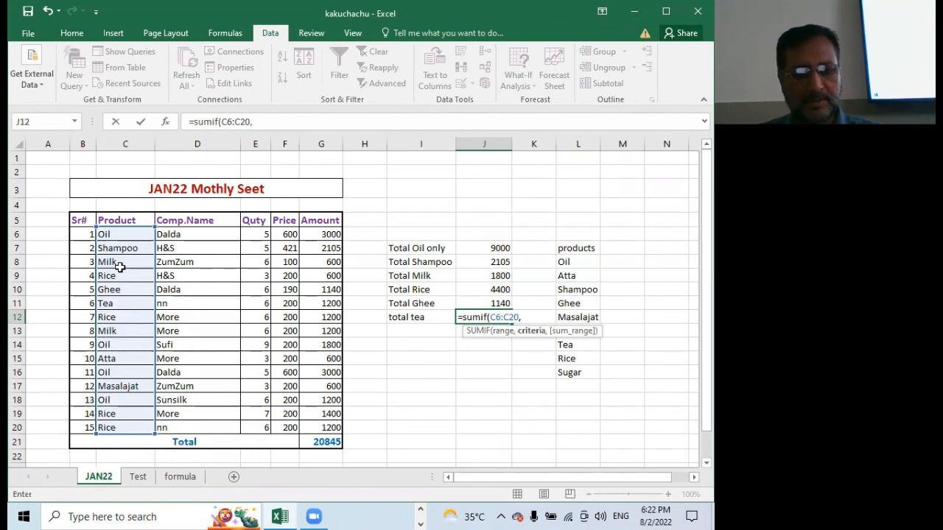
left_click(122, 304)
type(",")
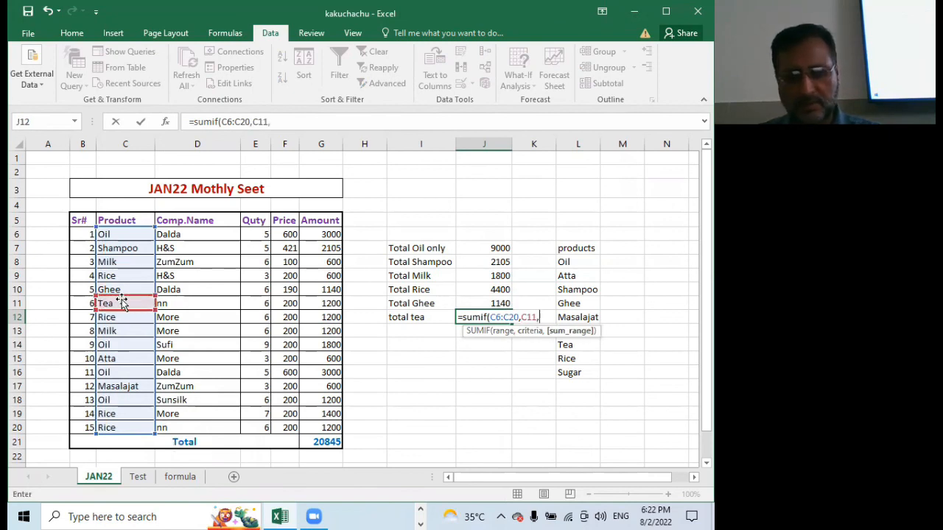
left_click_drag(316, 234, 322, 421)
key("Return")
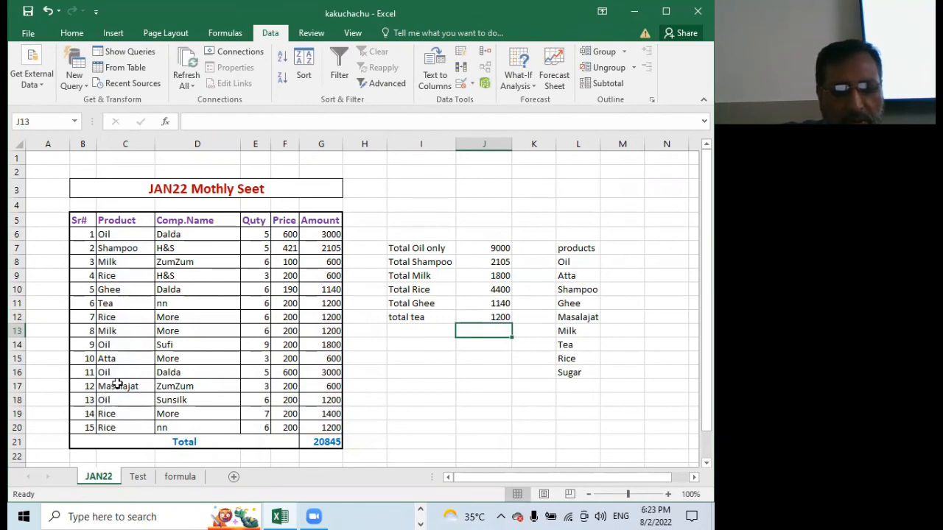
Enter the label "total mslajat" in cell I13, below the total tea label
left_click(418, 335)
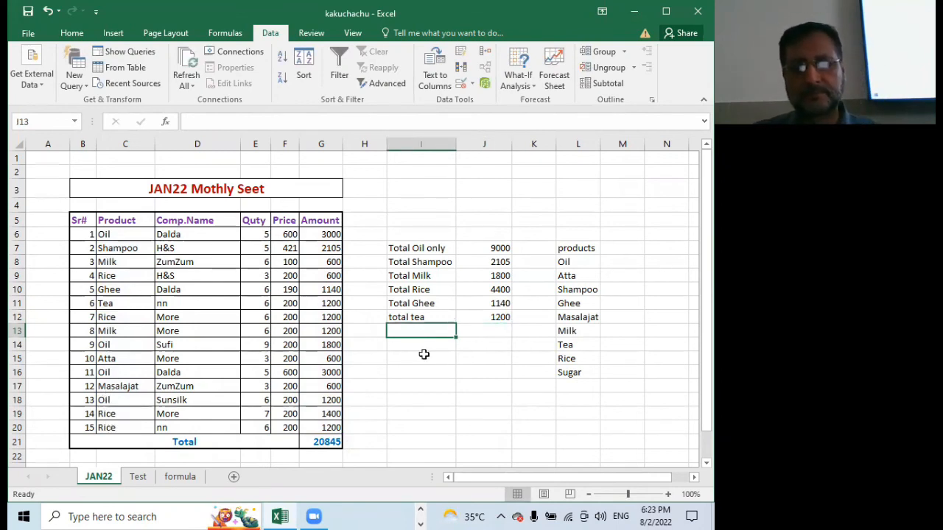
type("tot")
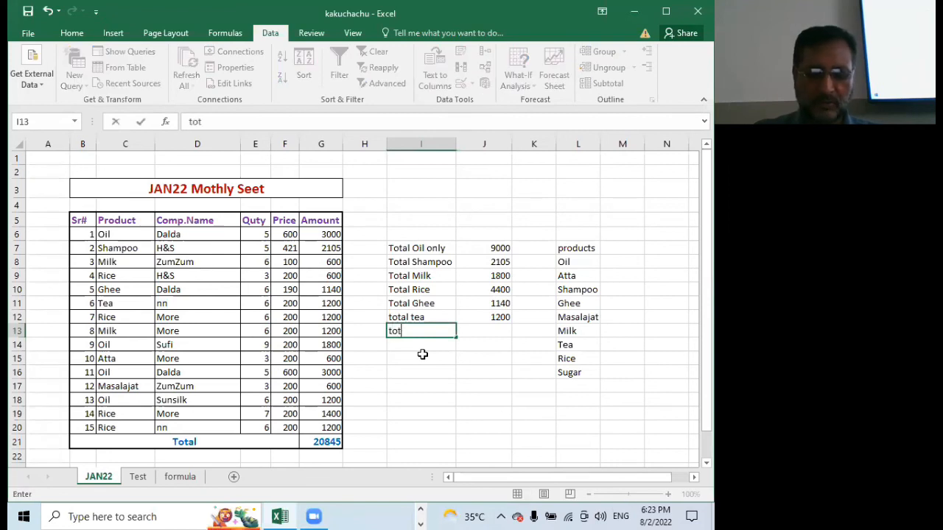
type("al ms")
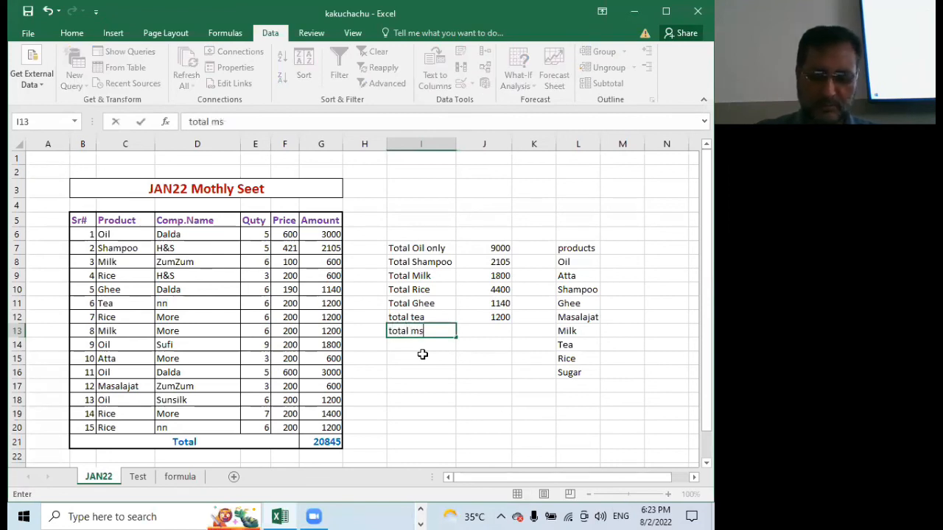
type("lajat")
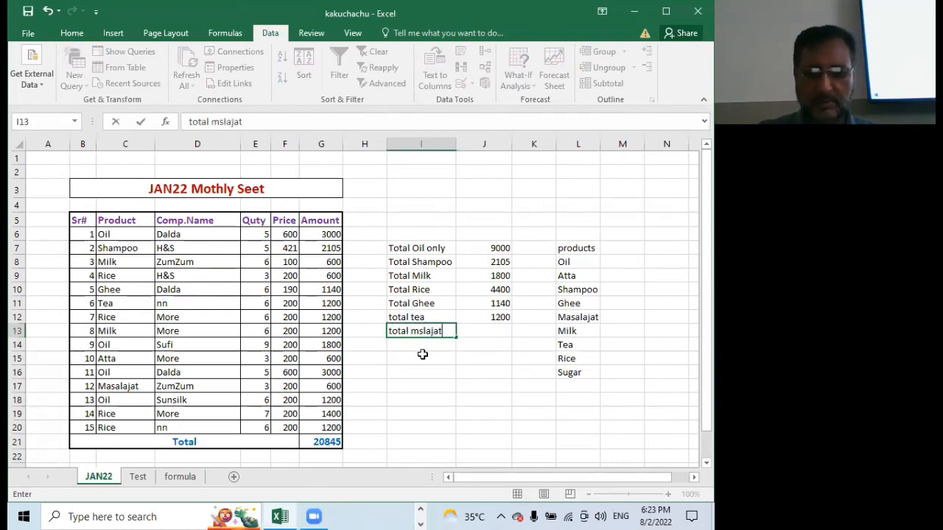
Total the Masalajat amounts in cell J13 with SUMIF, using range C6:C20, criterion C17 and sum range G6:G20
left_click(483, 331)
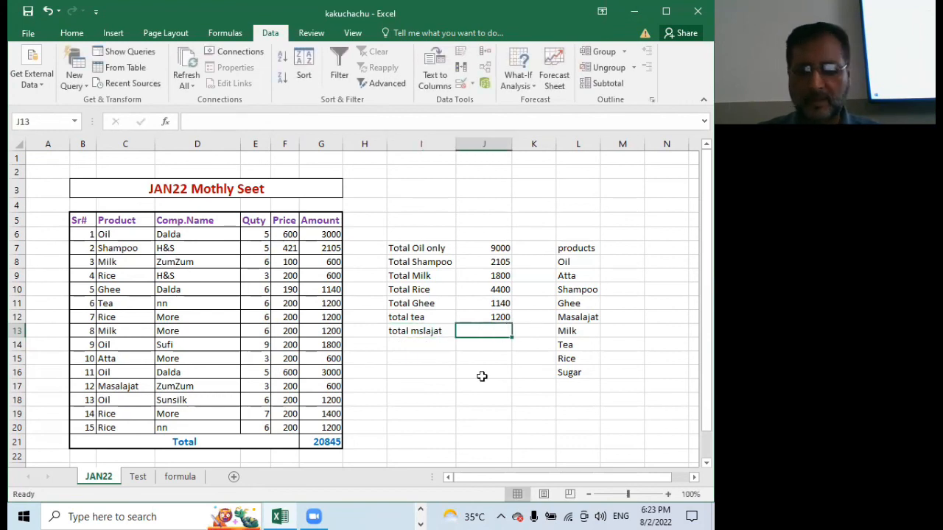
type("=su")
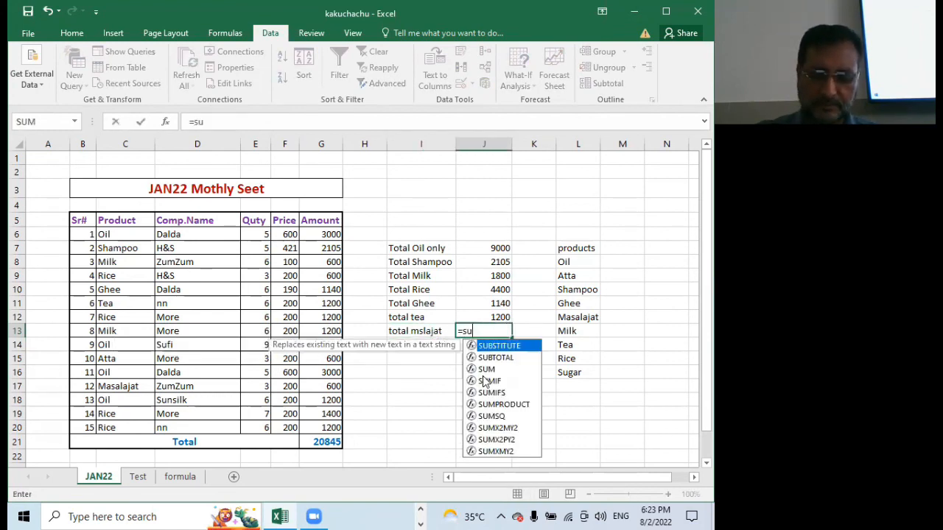
type("mif")
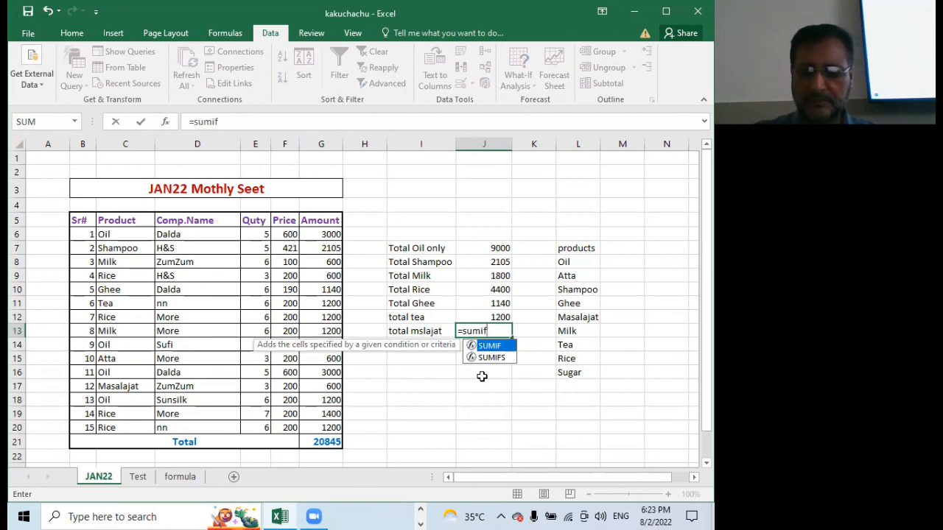
type("(")
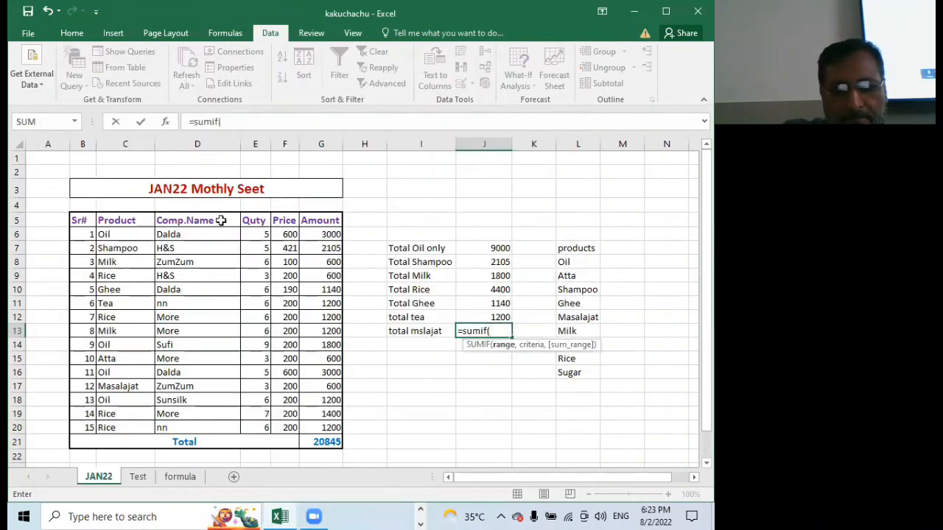
left_click_drag(133, 236, 128, 425)
type(",")
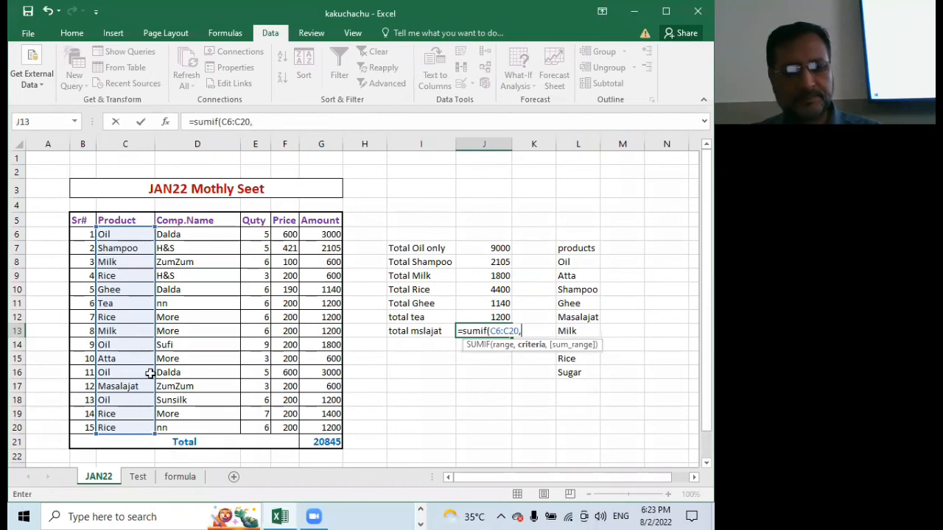
left_click(129, 386)
type(",")
left_click_drag(323, 234, 321, 428)
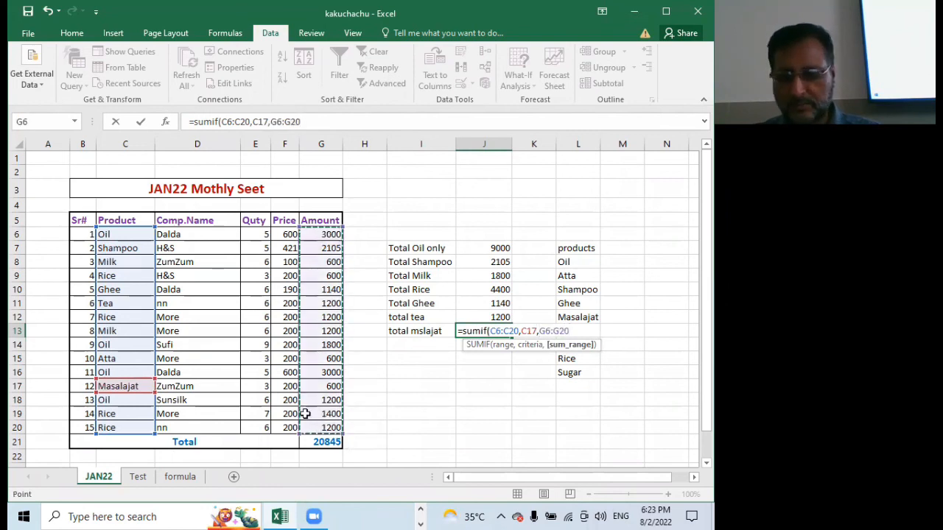
key("Return")
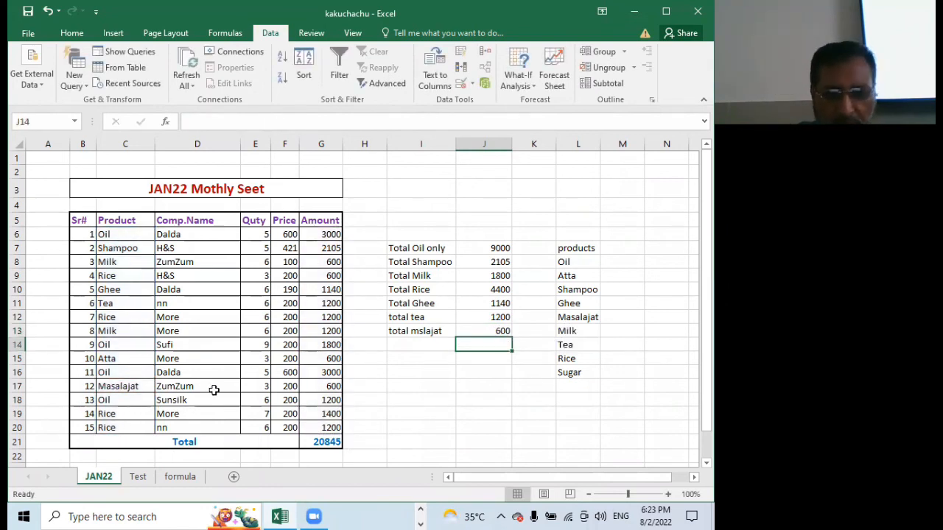
left_click(327, 392)
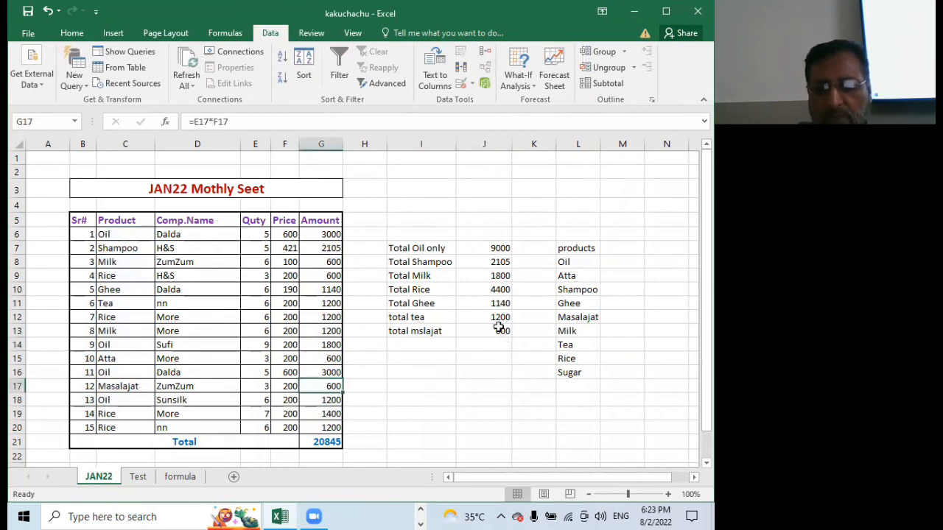
left_click(495, 337)
Add up the product totals in J7:J13 with AutoSum, placing the sum in cell J14
left_click_drag(499, 248, 499, 330)
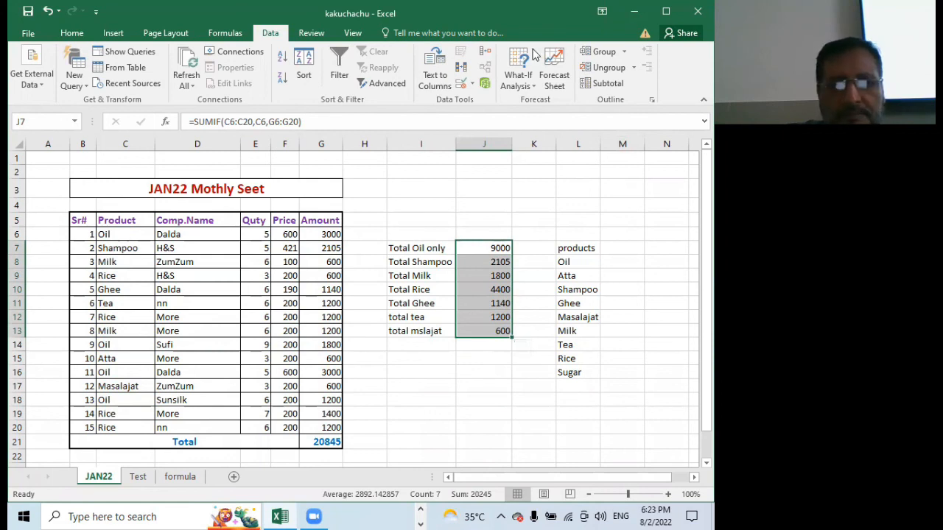
scroll(536, 55, "up", 4)
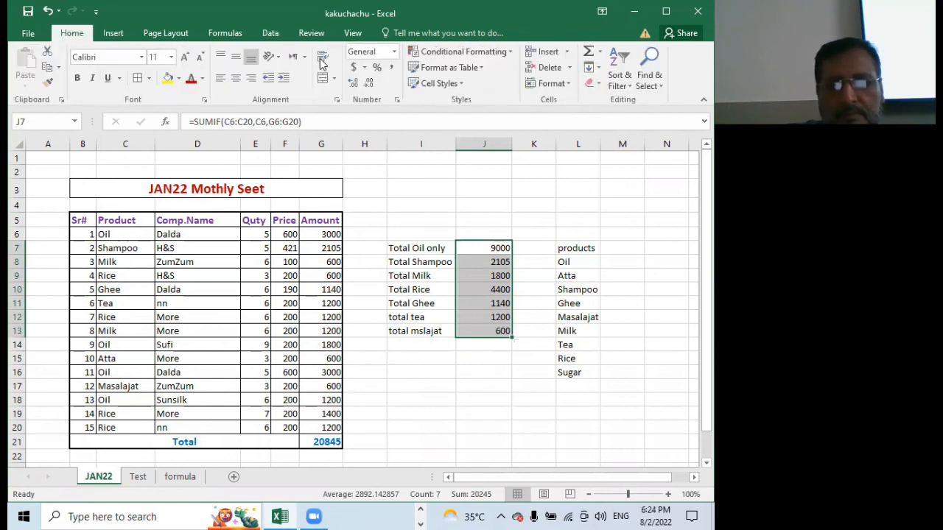
left_click(591, 53)
left_click(477, 380)
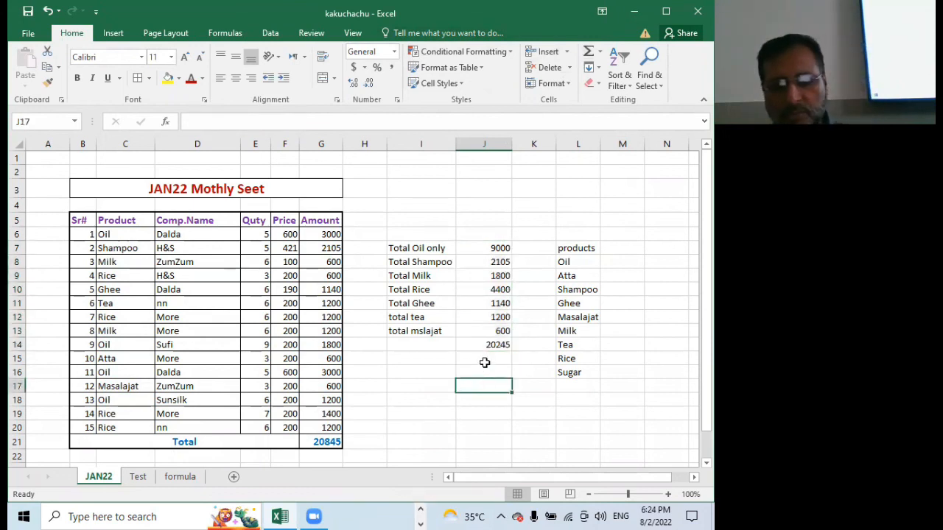
Compare the table's overall Total in cell G21 with the sum of the product totals in cell J14
left_click(323, 441)
left_click(505, 348)
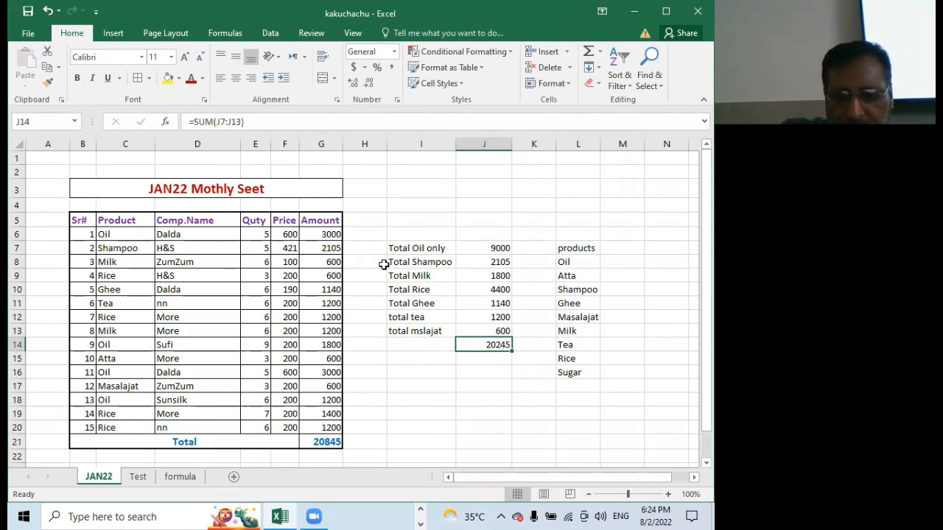
scroll(384, 264, "down", 2)
scroll(383, 265, "up", 3)
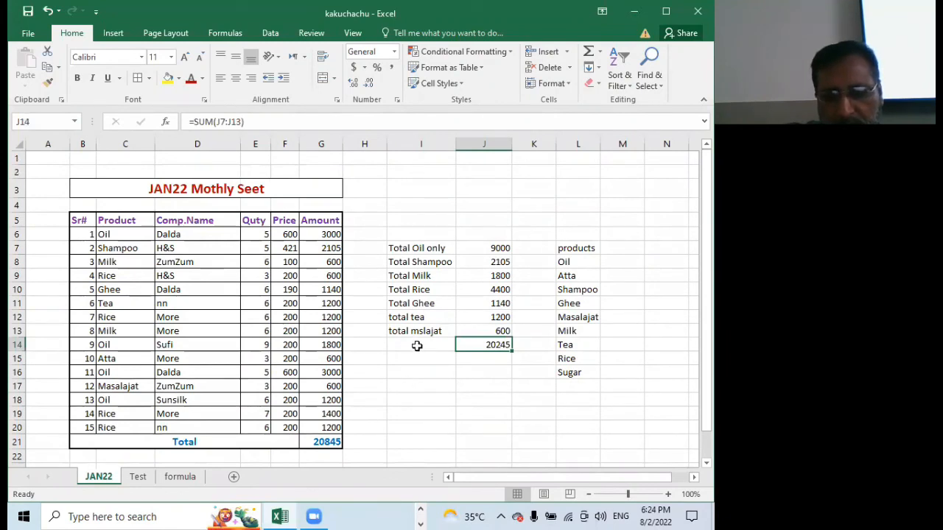
Enter the label "total ata" in cell I6, above the Total Oil only label
left_click(430, 235)
type("total ata")
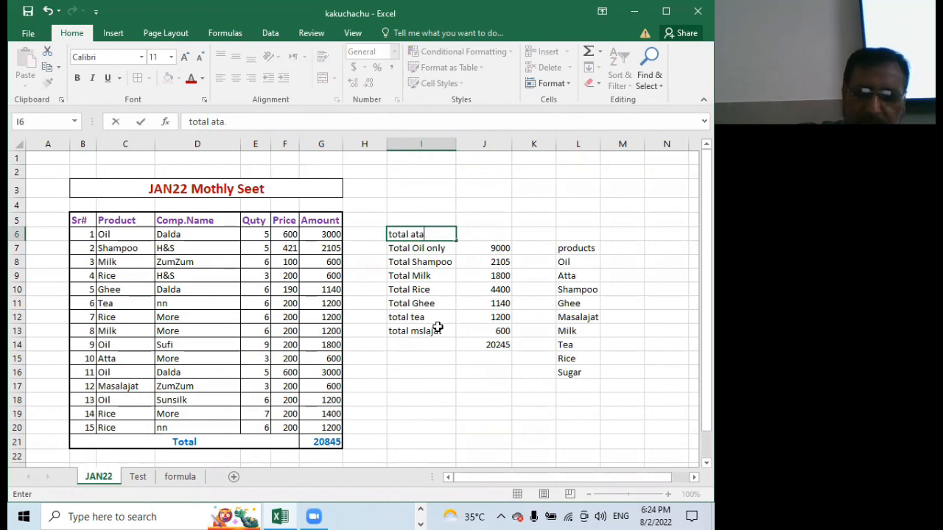
key("Tab")
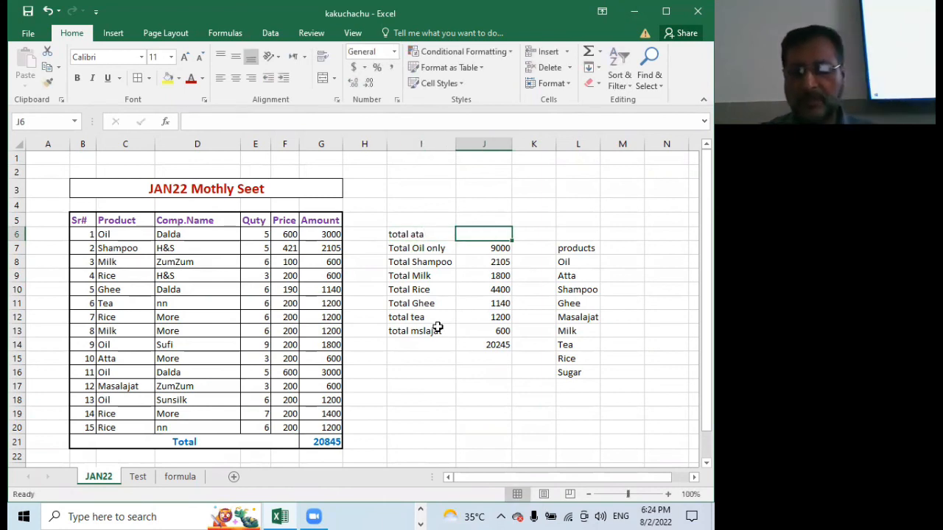
Total the Atta amounts in cell J6 with SUMIF, using range C6:C20, criterion C15 and sum range G6:G20
type("=su")
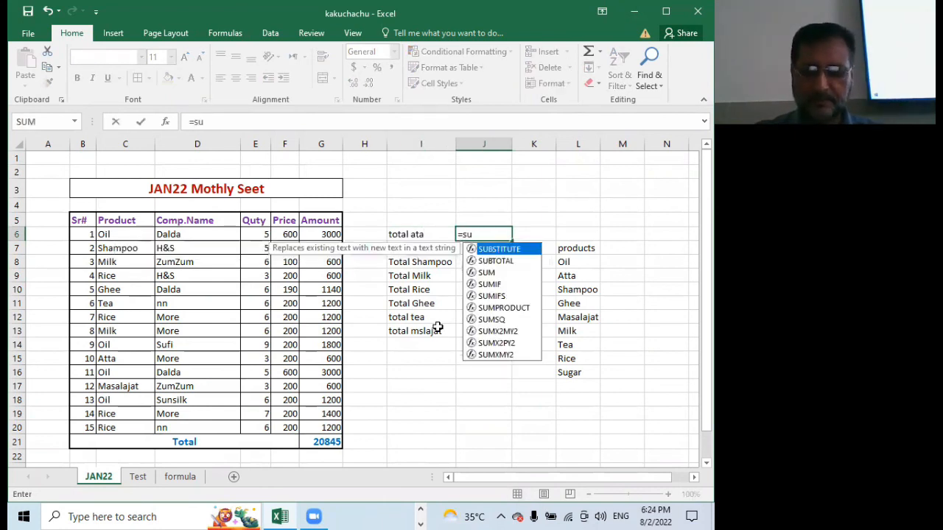
type("m")
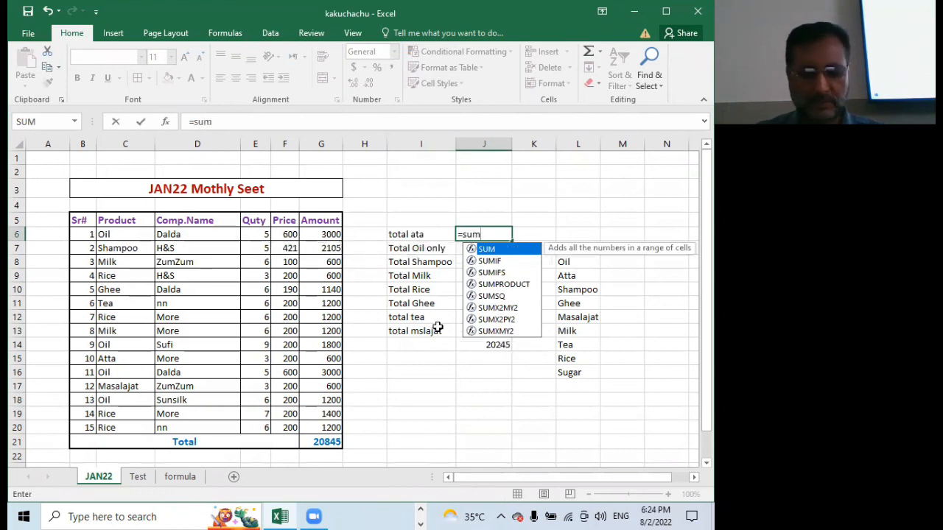
type("if")
key("Tab")
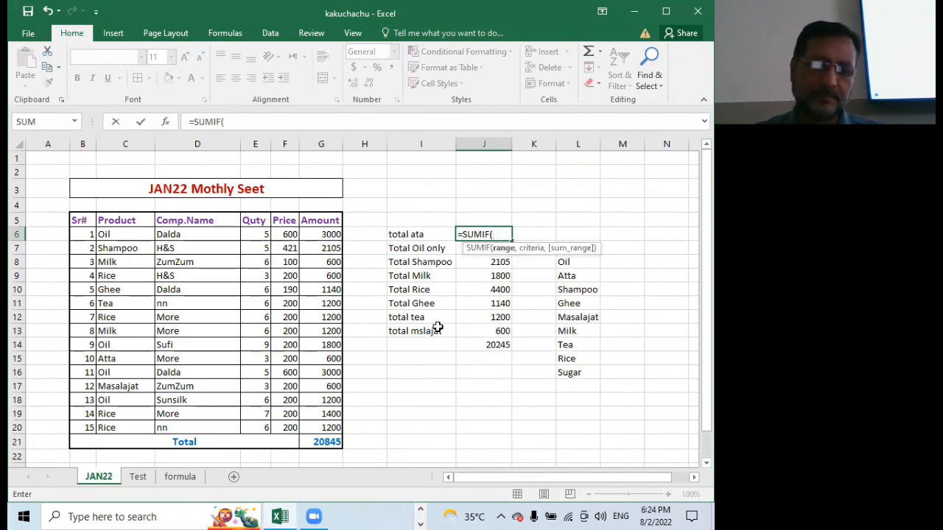
left_click_drag(106, 234, 101, 426)
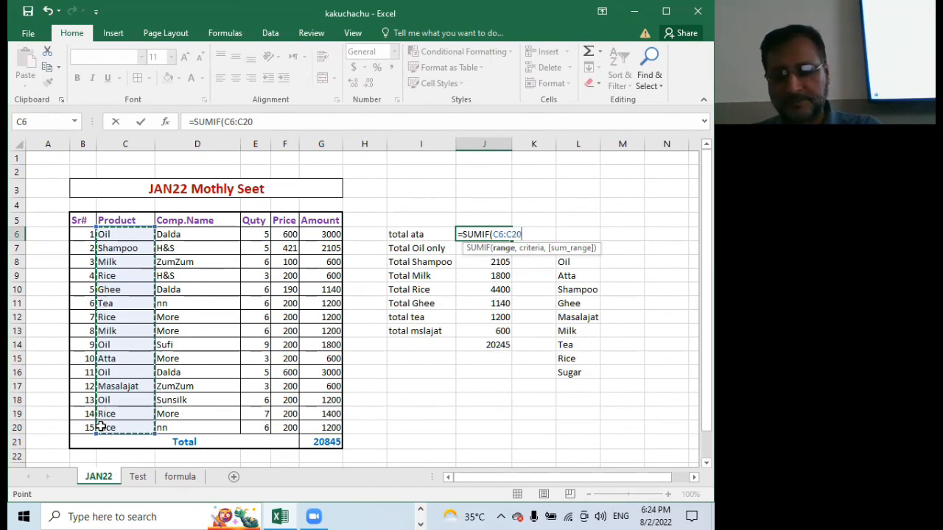
type(",")
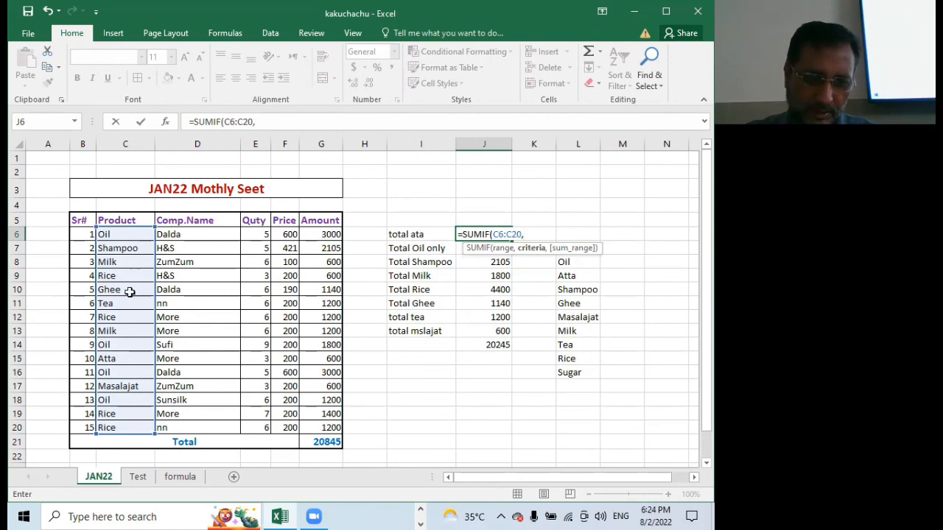
left_click(117, 361)
type(",")
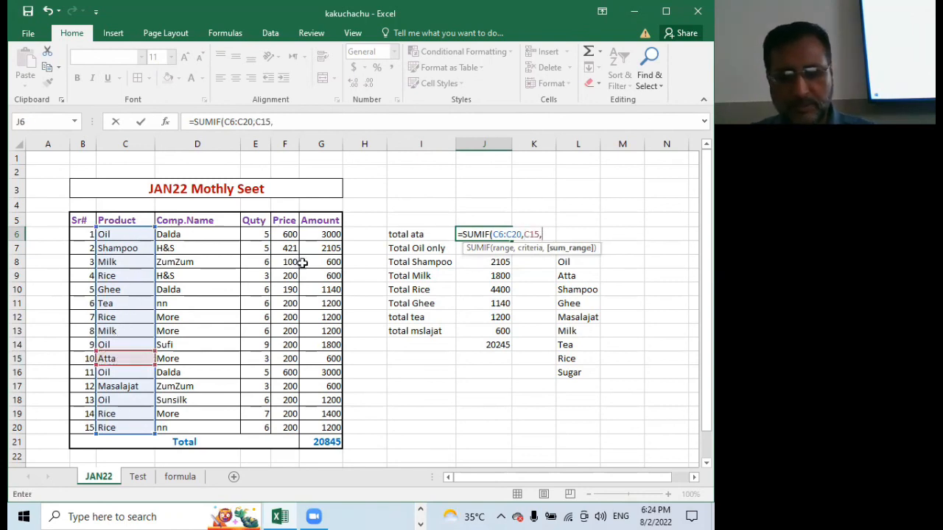
left_click_drag(317, 234, 304, 427)
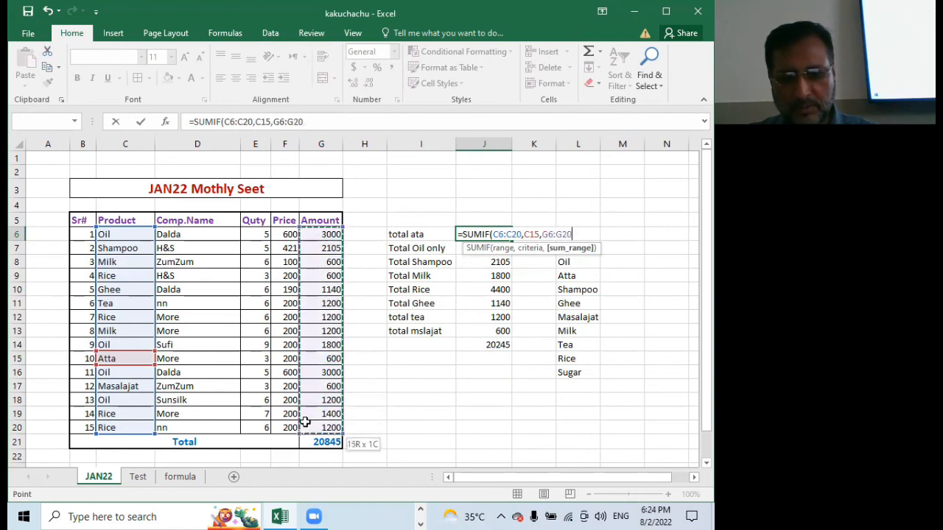
key("Return")
Sum the product totals J6:J13 into cell J14 with AutoSum and label the result "G - Total" in cell I14
left_click_drag(471, 232, 471, 328)
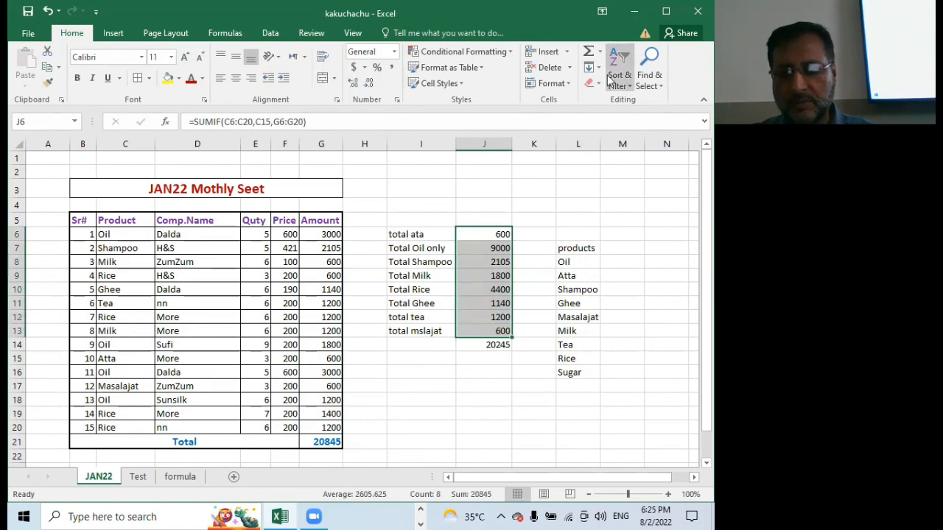
left_click(588, 52)
left_click(434, 313)
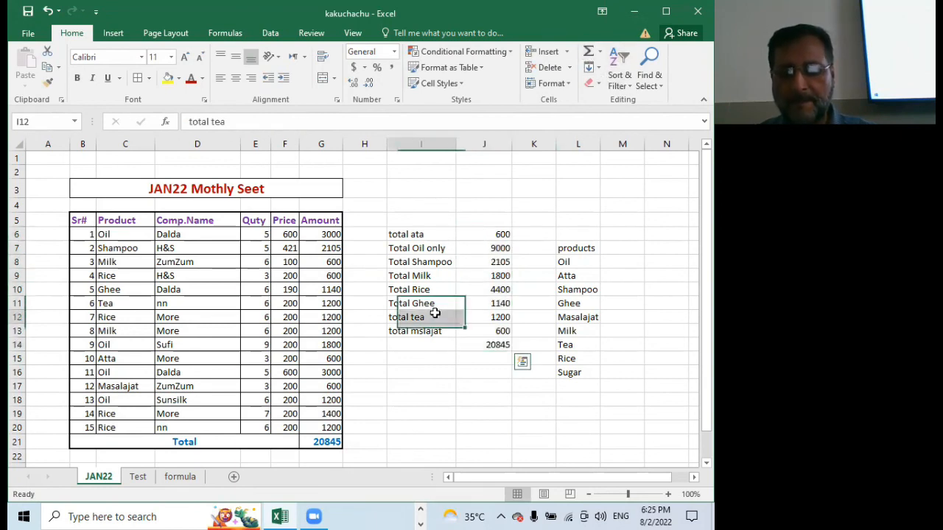
key("Down")
key("Down")
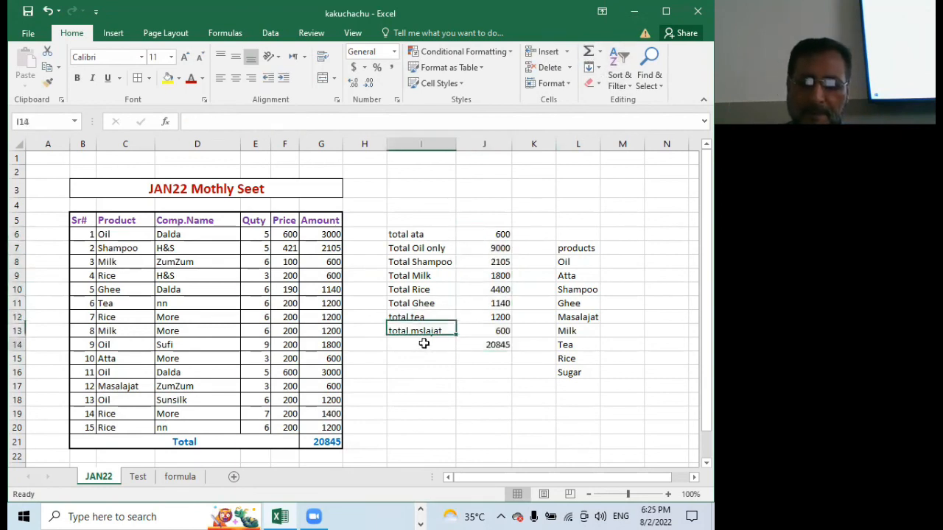
type("G - Total")
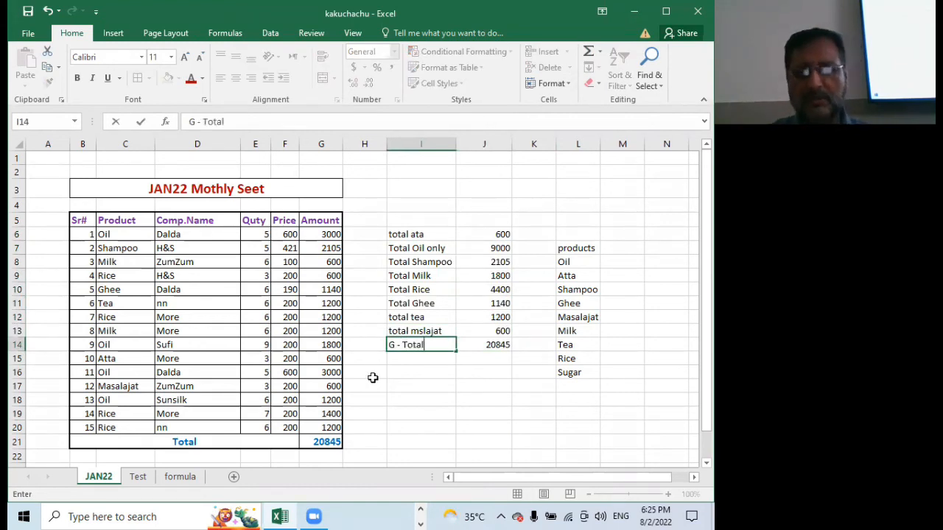
left_click(504, 379)
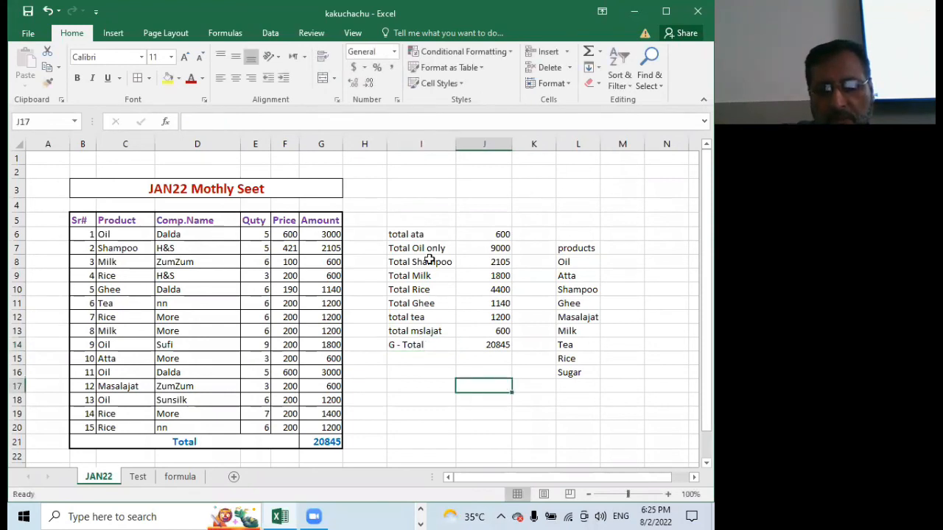
Compare the table's Total in G21 with the G - Total in J14, and review the product totals block I6:J14
left_click(327, 441)
left_click(504, 345)
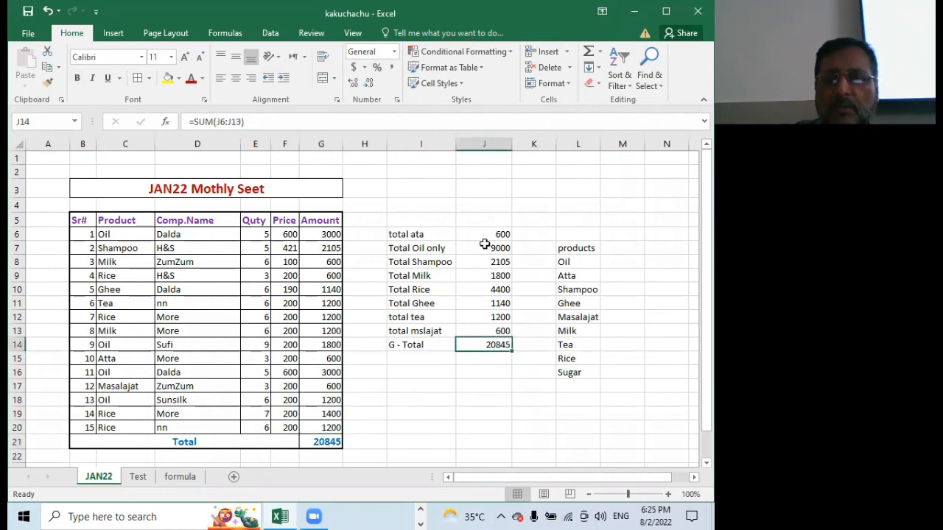
left_click_drag(399, 238, 487, 346)
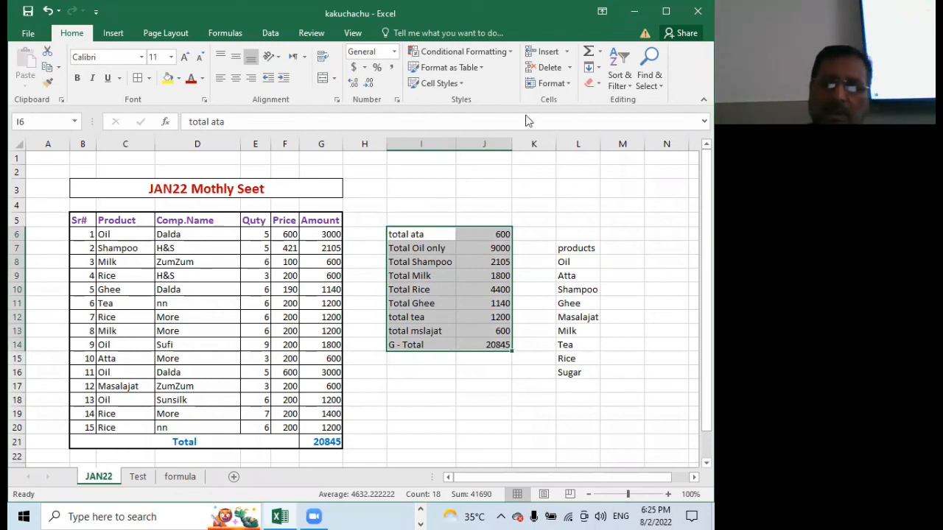
left_click(483, 292)
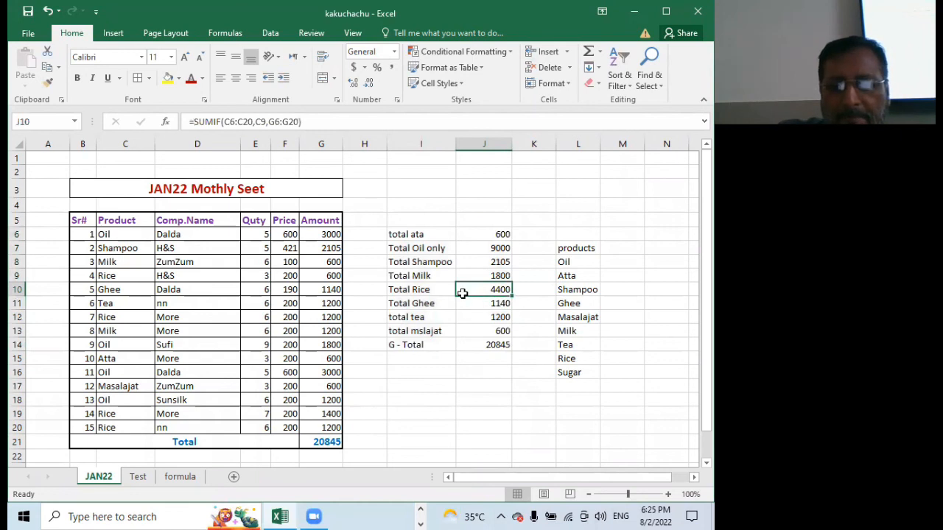
scroll(461, 293, "down", 2)
scroll(460, 292, "up", 2)
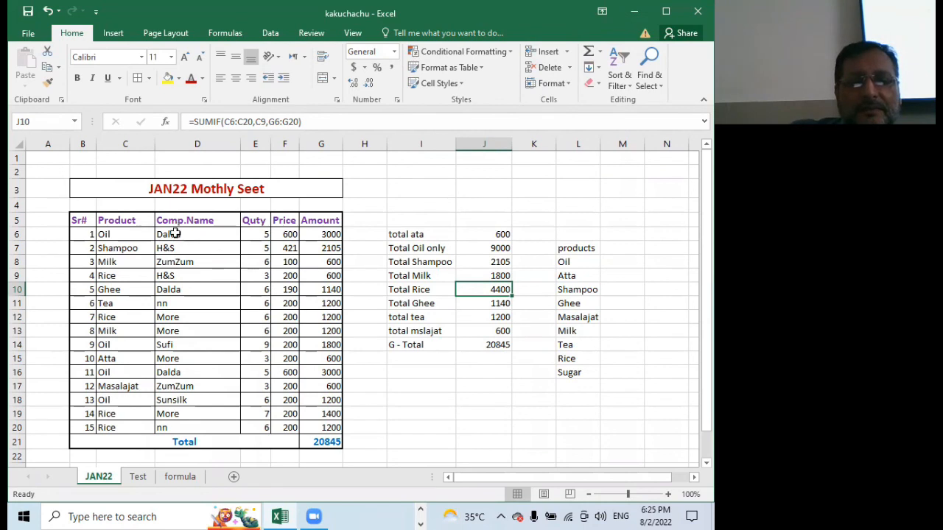
Examine the entries in the Product and Comp.Name columns of the monthly table
left_click(107, 236)
left_click_drag(123, 234, 103, 414)
left_click(207, 234)
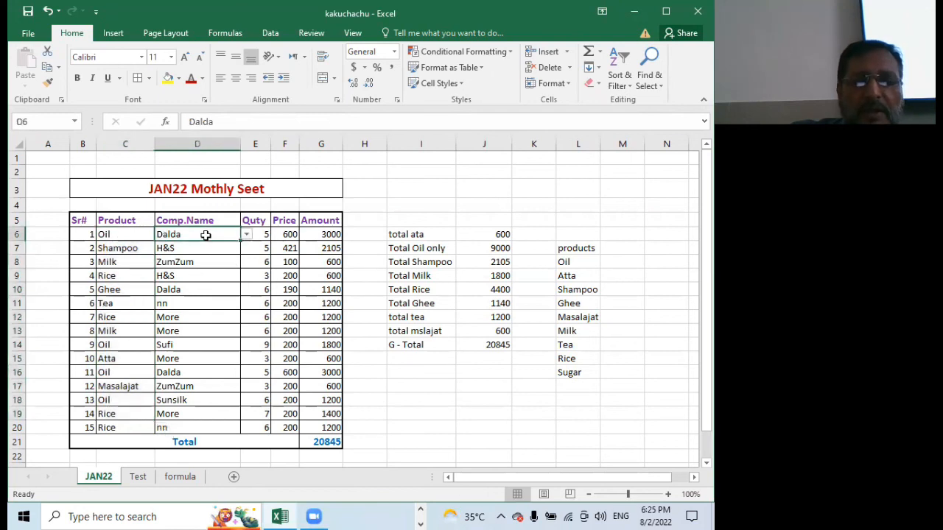
left_click(209, 329)
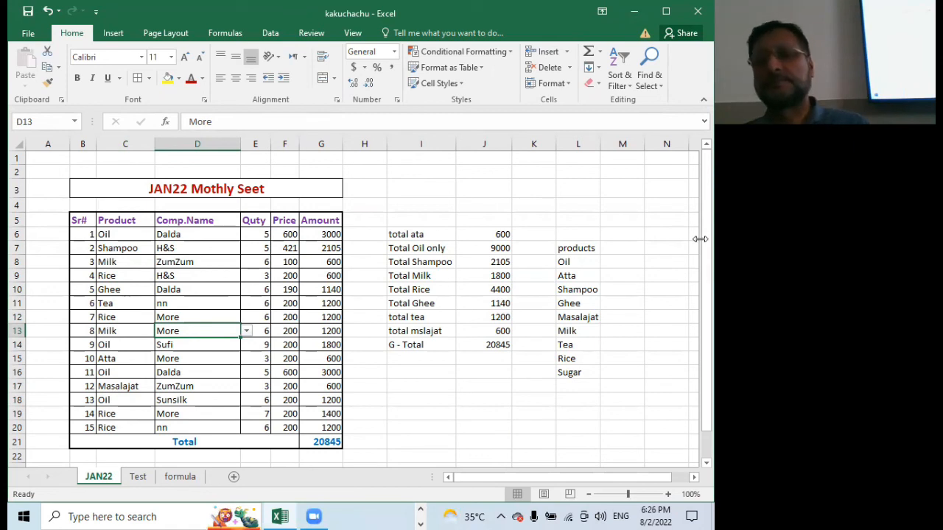
Select the product totals block with its labels and grand total, cells I6:J14
left_click_drag(417, 234, 488, 348)
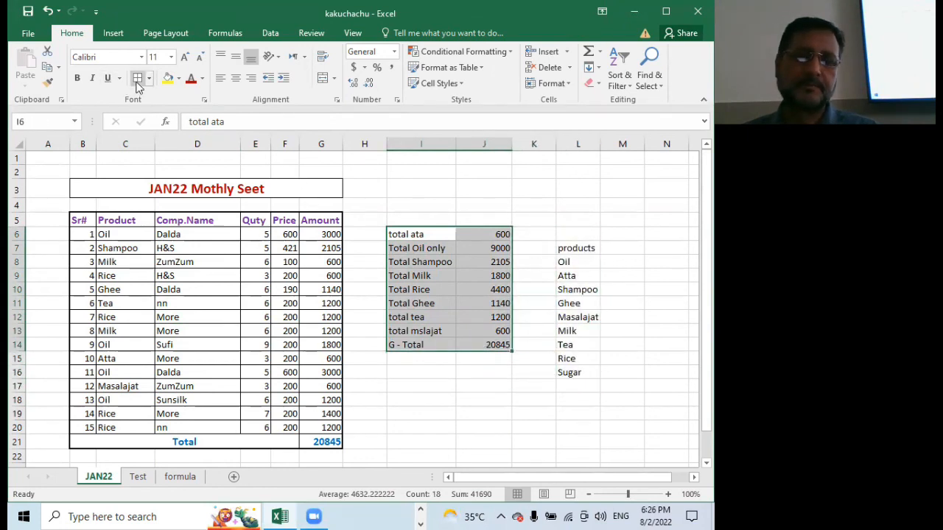